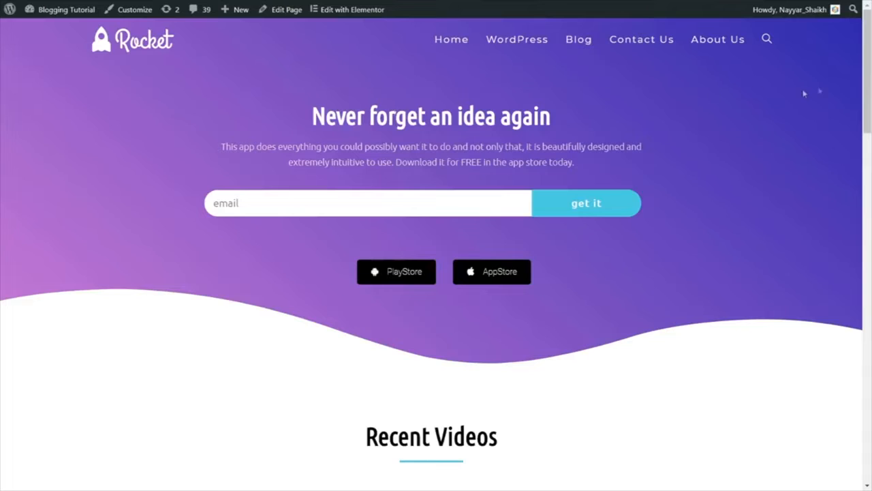
Step: Examine the ProBlogger homepage from the welcome banner through the blog posts, podcasts and courses to the "I need help to..." topics
mouse_move(870, 54)
left_mouse_down()
mouse_move(868, 428)
mouse_move(870, 49)
left_mouse_up()
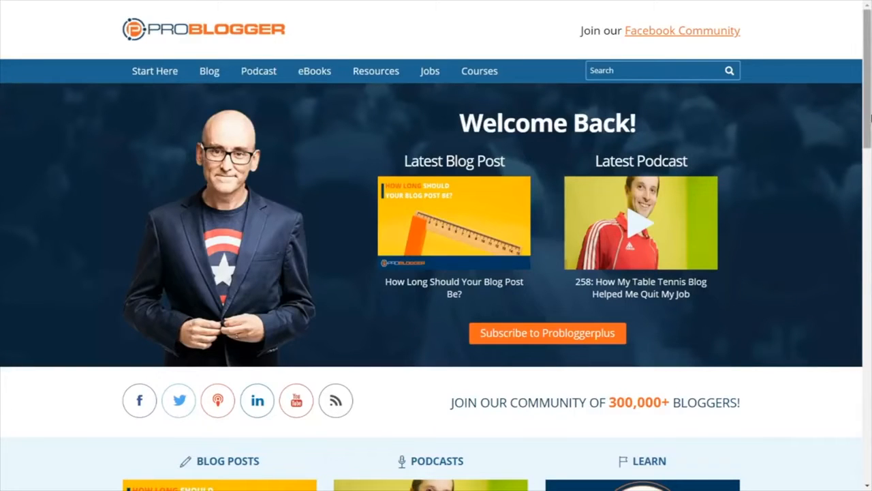
left_click_drag(869, 109, 870, 68)
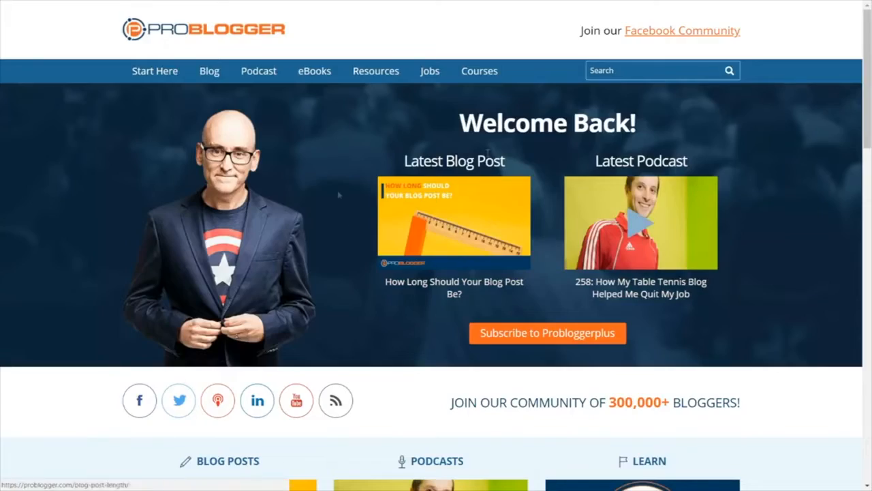
left_click_drag(870, 73, 870, 152)
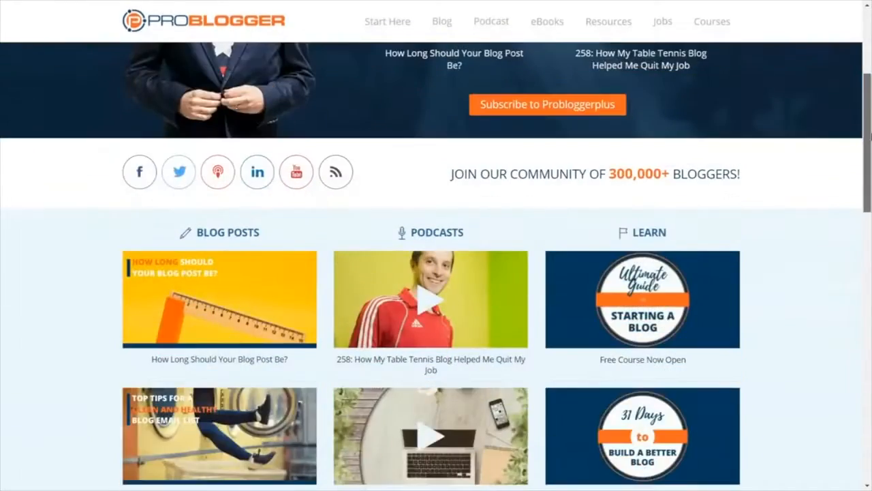
scroll(679, 218, "down", 3)
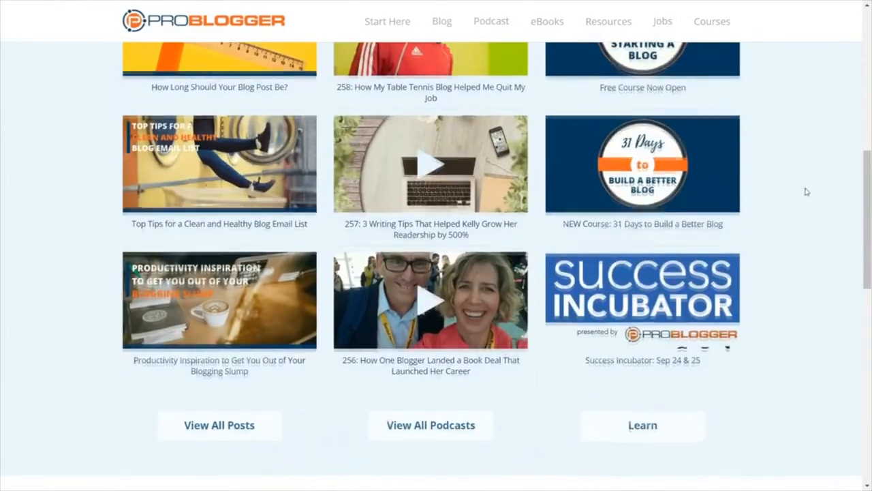
scroll(806, 190, "down", 6)
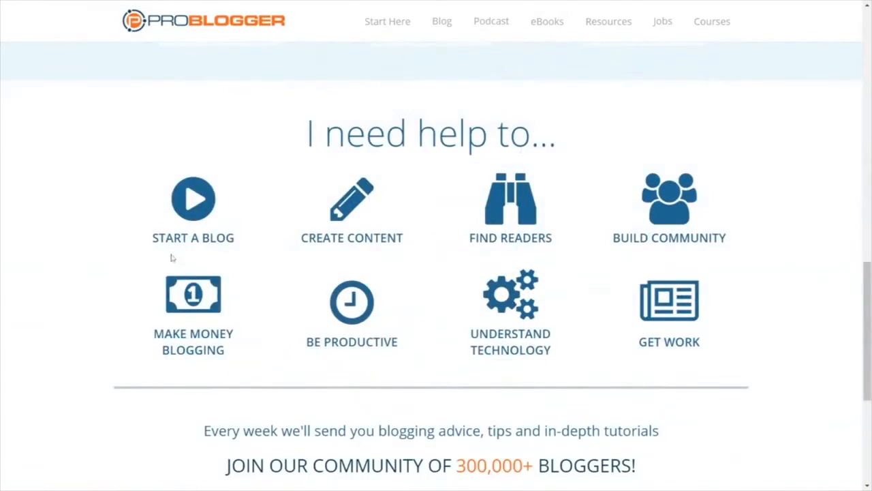
scroll(789, 318, "down", 4)
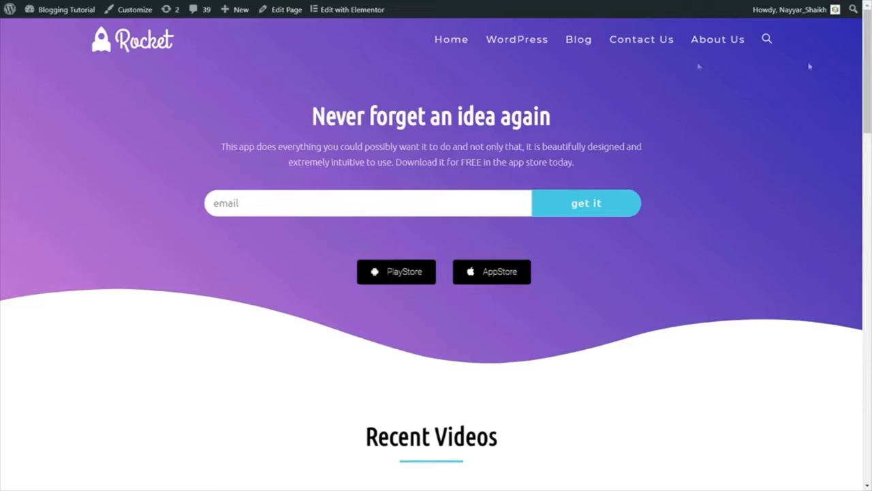
Step: Examine the "Never forget an idea again" headline and the app description in the Rocket home page's hero section
scroll(869, 72, "down", 1)
mouse_move(871, 72)
left_mouse_down()
mouse_move(870, 441)
mouse_move(870, 59)
left_mouse_up()
left_click_drag(305, 115, 590, 117)
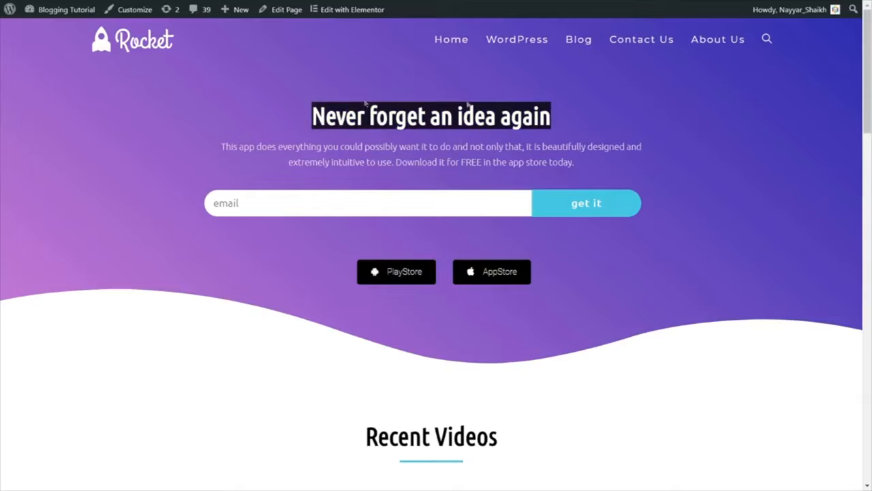
left_click(217, 148)
left_click_drag(216, 148, 581, 163)
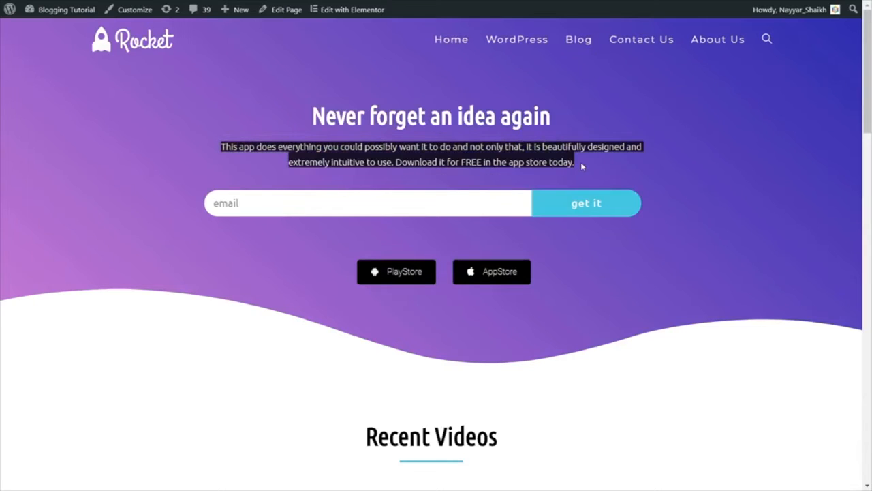
left_click(581, 162)
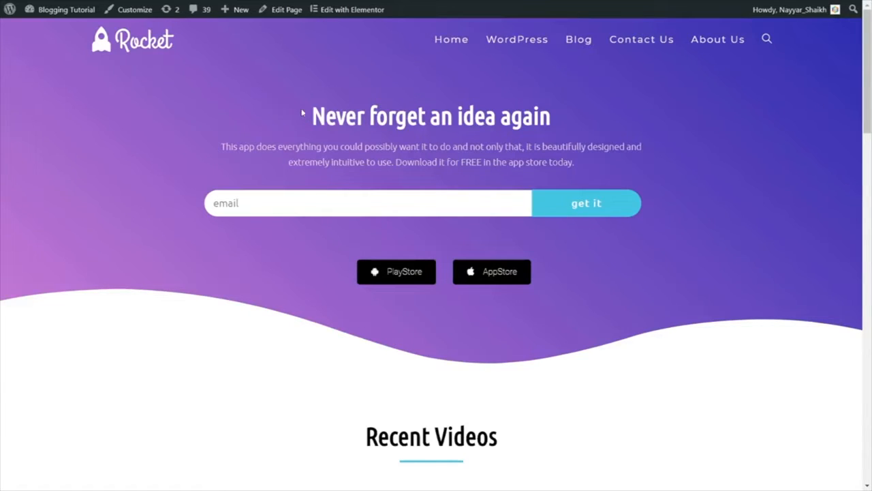
left_click_drag(311, 116, 588, 141)
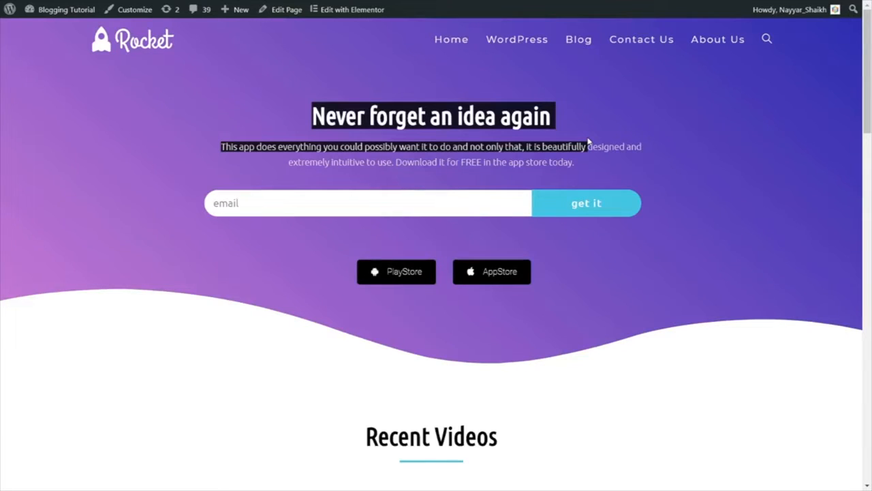
Step: Enter an e-mail address in the hero section's opt-in form and submit it
left_click(459, 201)
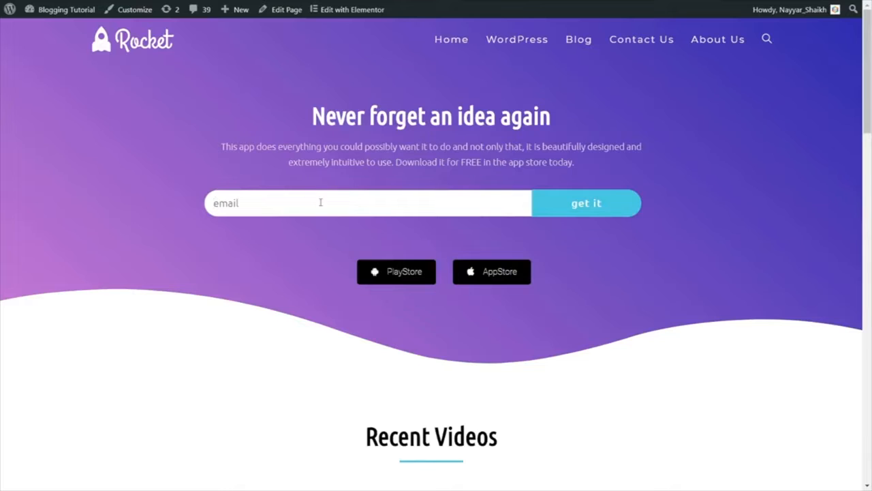
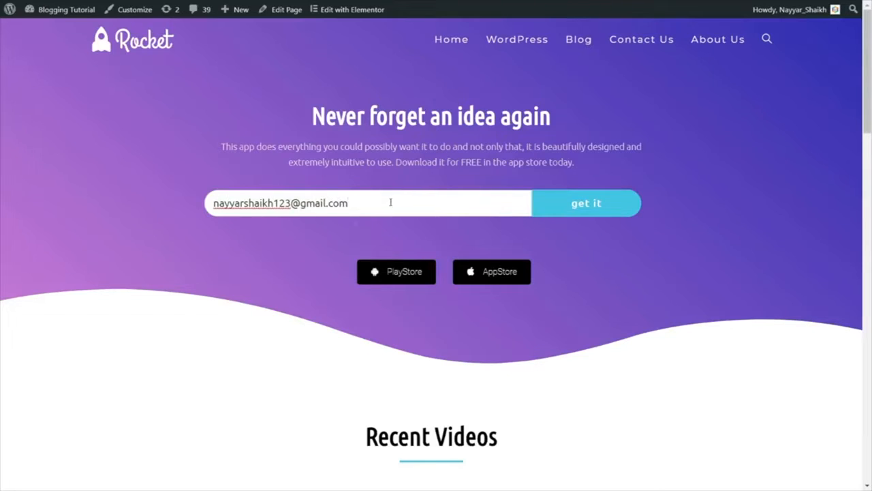
left_click_drag(392, 203, 215, 193)
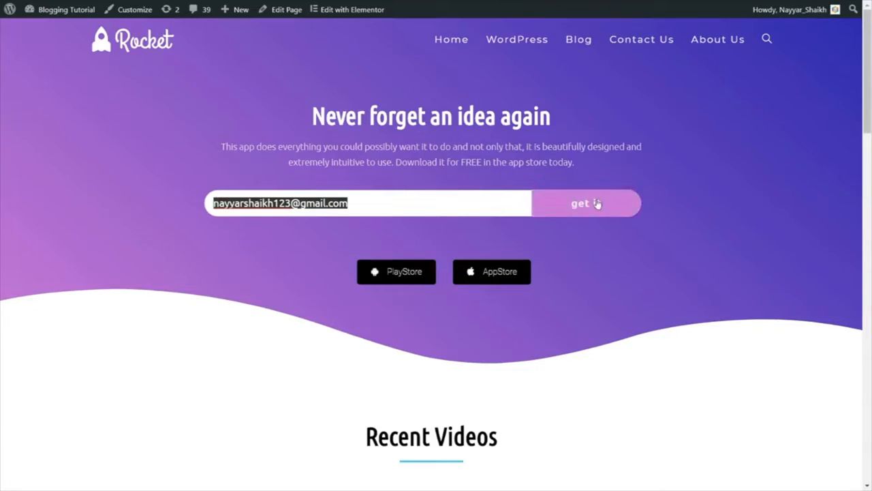
left_click(578, 214)
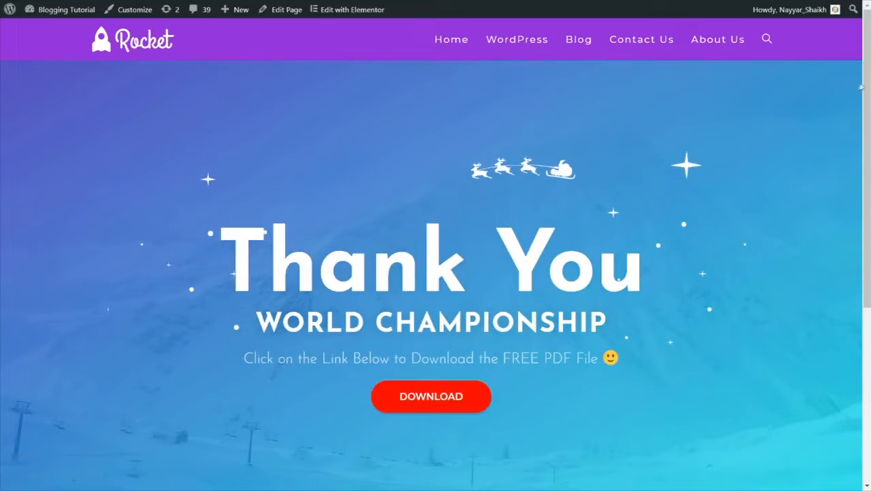
Step: Review the Thank You page, open its download link, and close the image preview
scroll(812, 180, "down", 1)
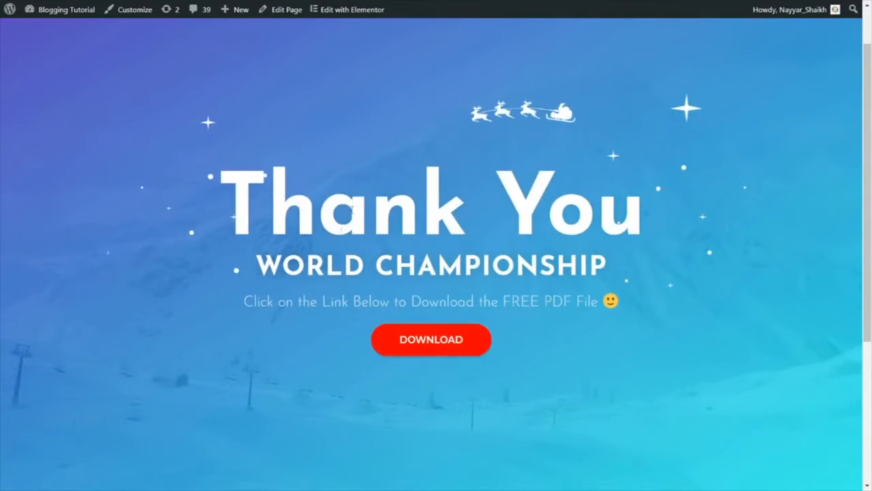
left_click_drag(222, 205, 648, 215)
left_click(649, 225)
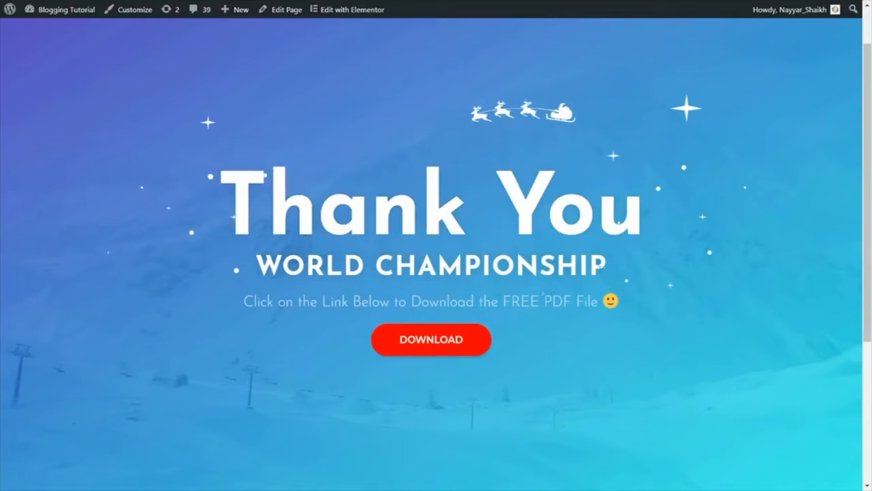
left_click(434, 351)
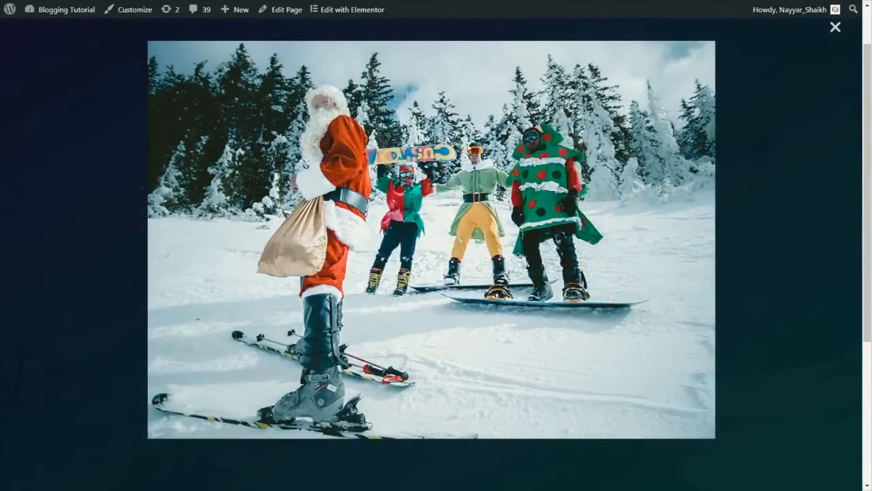
left_click(835, 27)
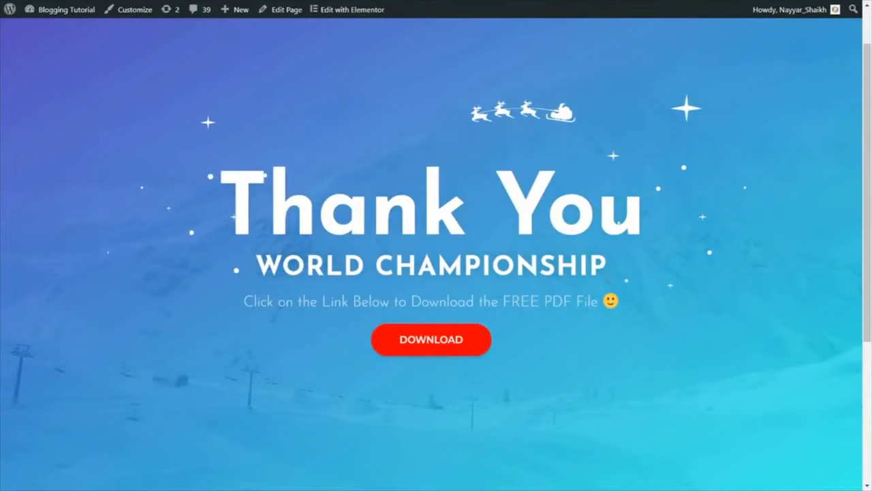
Step: Return to the Rocket home page and examine its Recent Videos, All Deals & Discounts and footer sections
scroll(436, 272, "up", 2)
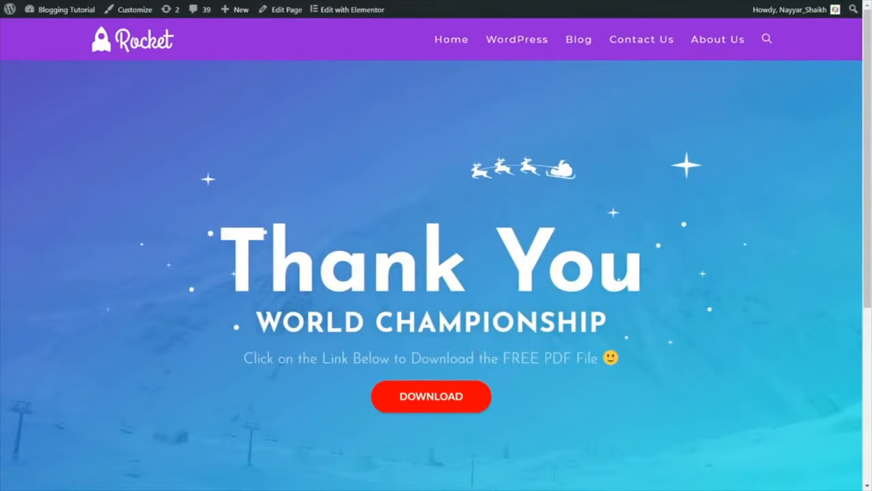
left_click(126, 50)
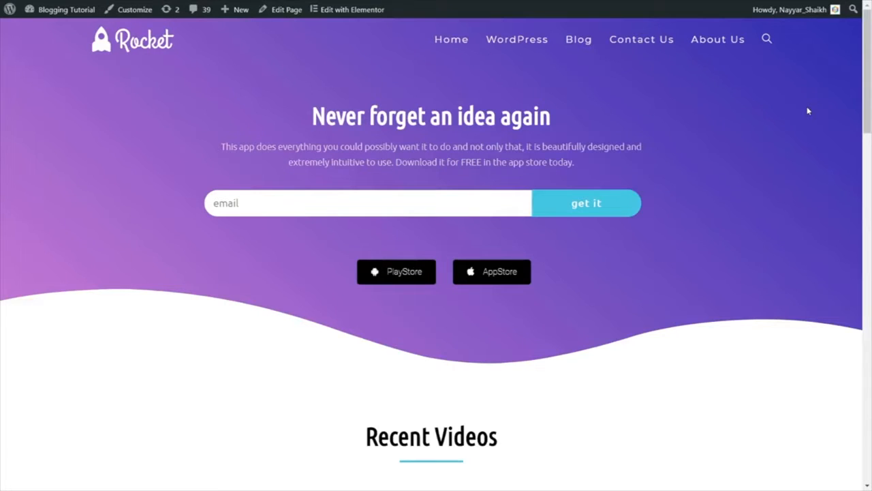
scroll(793, 139, "down", 5)
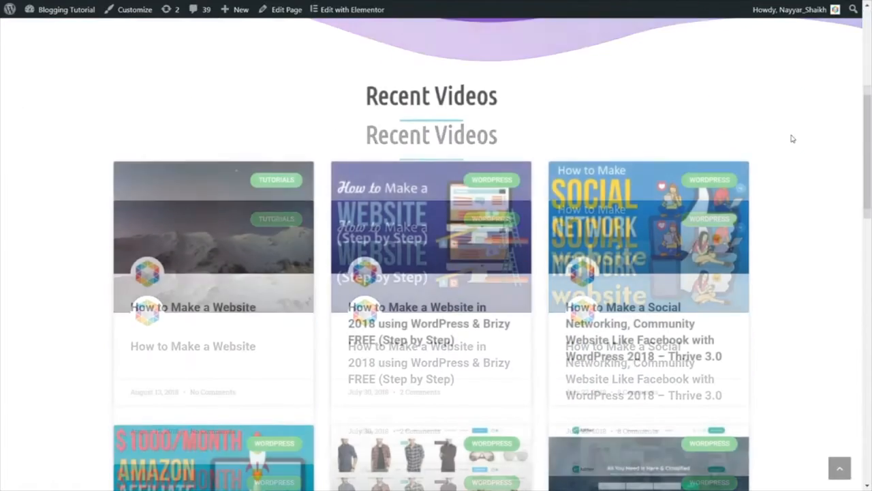
scroll(778, 113, "down", 1)
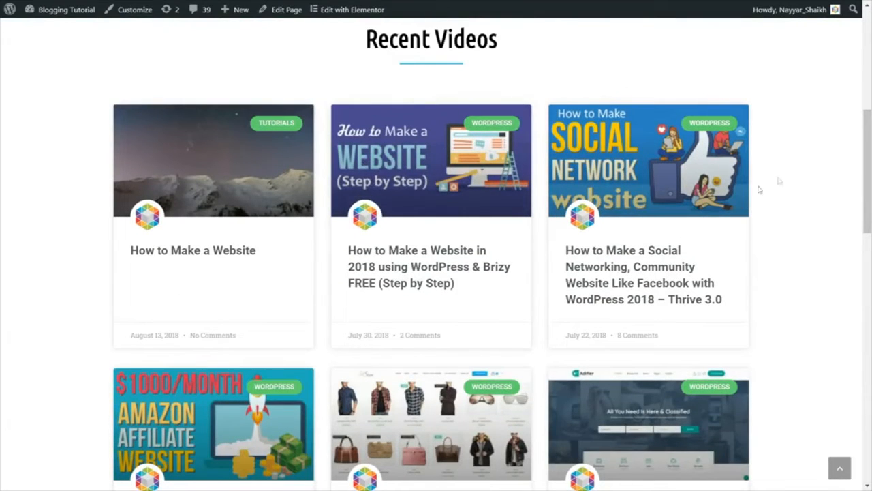
scroll(790, 130, "down", 3)
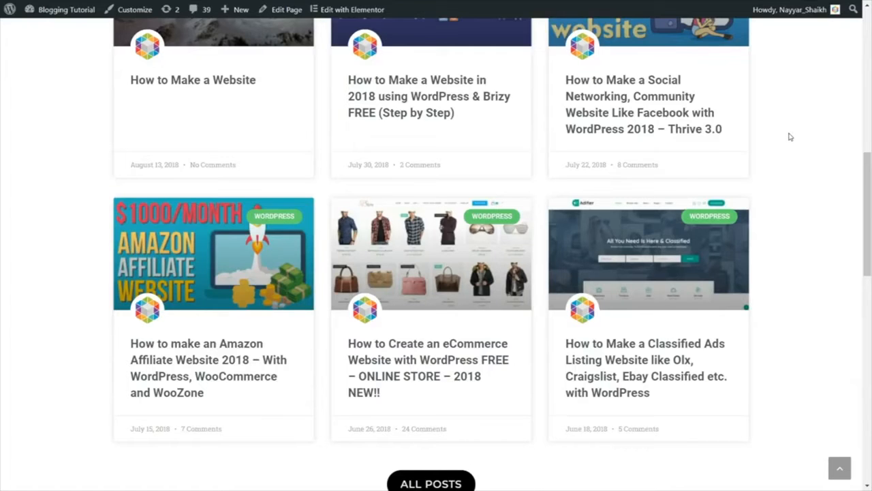
scroll(789, 136, "down", 7)
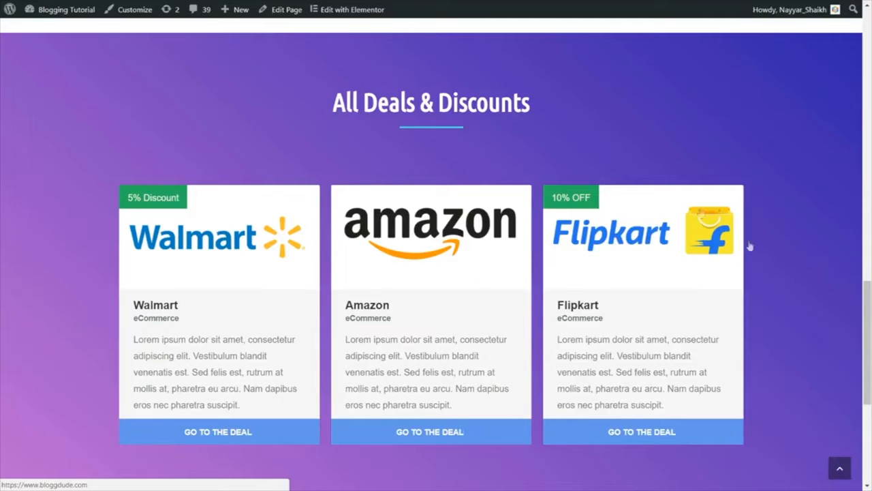
scroll(534, 273, "down", 2)
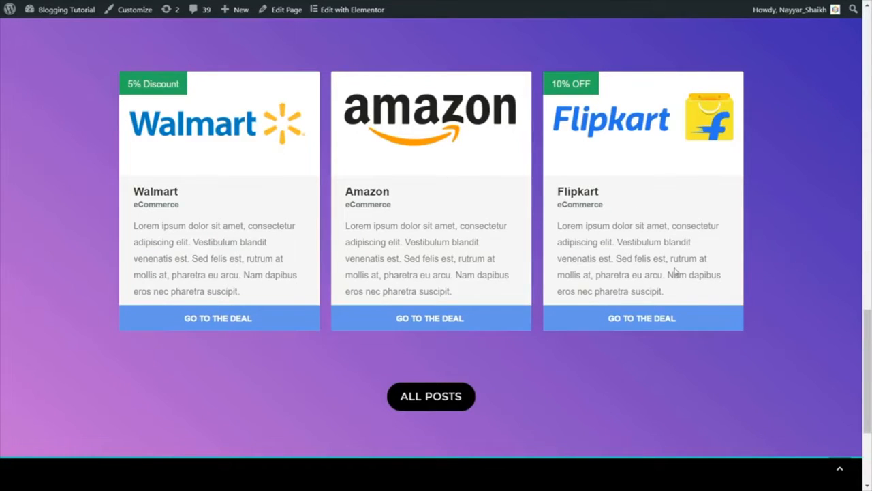
scroll(675, 271, "down", 3)
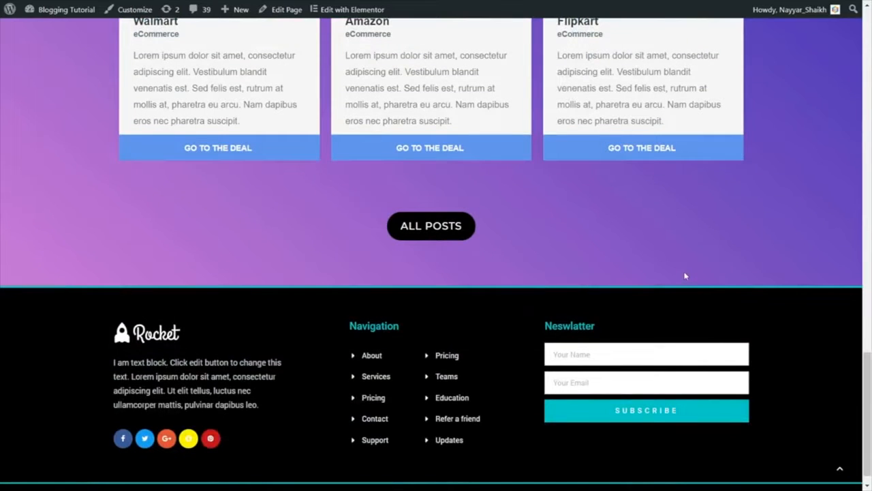
scroll(467, 315, "down", 1)
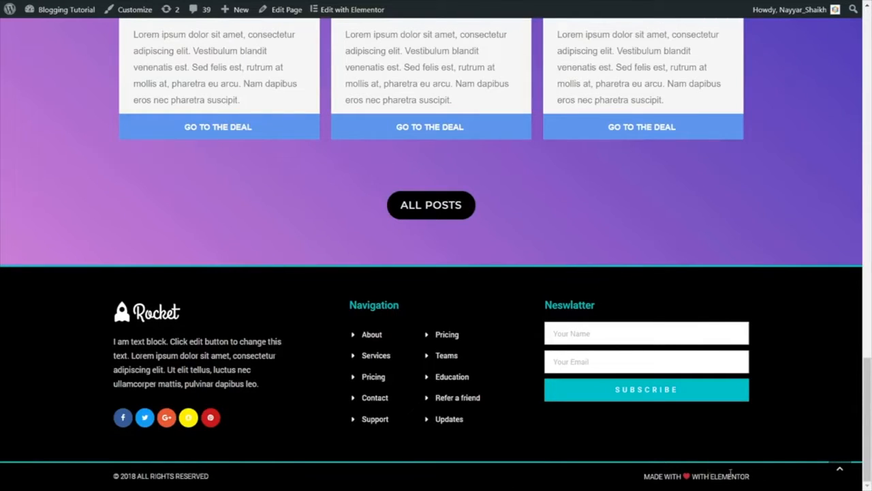
left_click(840, 473)
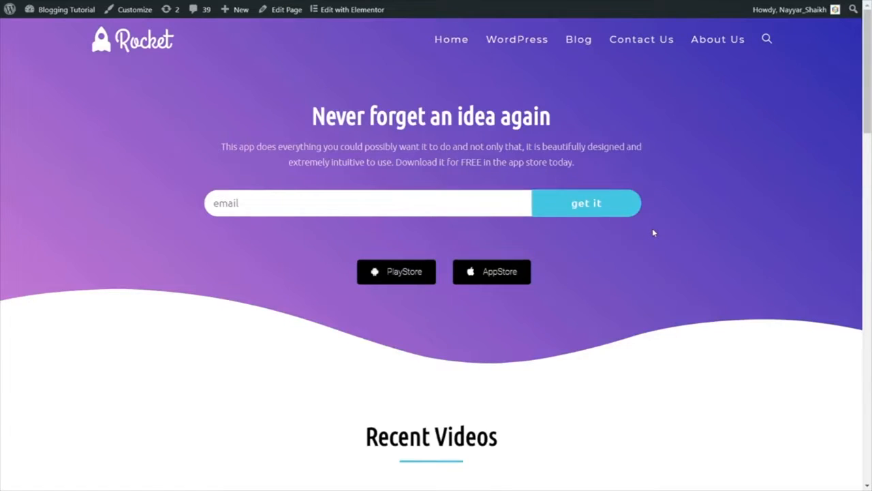
Step: Switch to the "How to Make a Website in 2018" blog post and examine its header title and breadcrumb trail
key("ctrl+Tab")
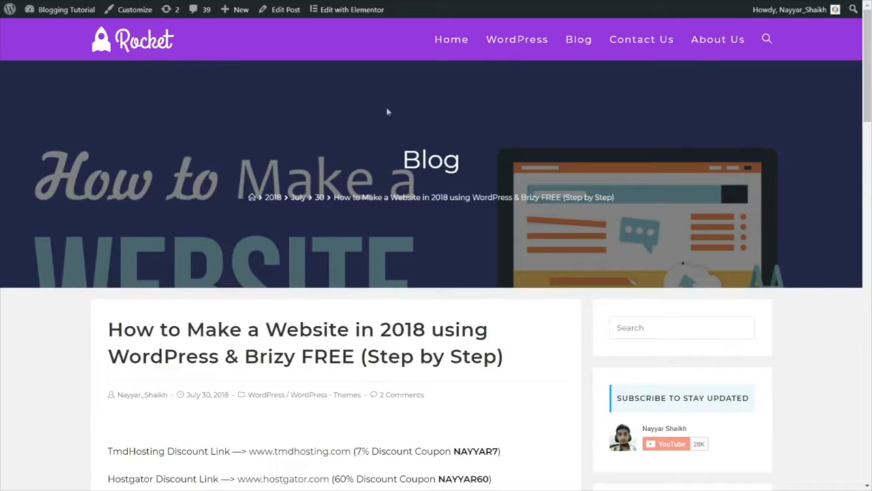
left_click_drag(400, 166, 498, 165)
left_click(492, 171)
left_click_drag(238, 195, 649, 185)
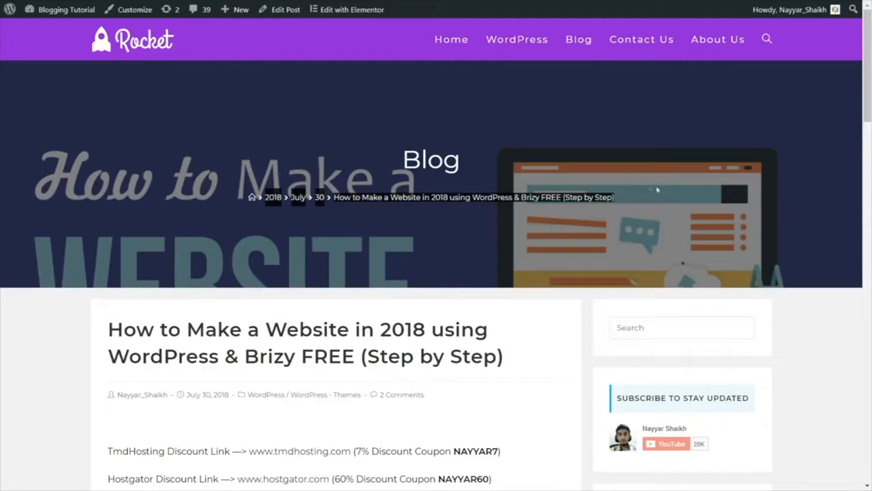
left_click(719, 212)
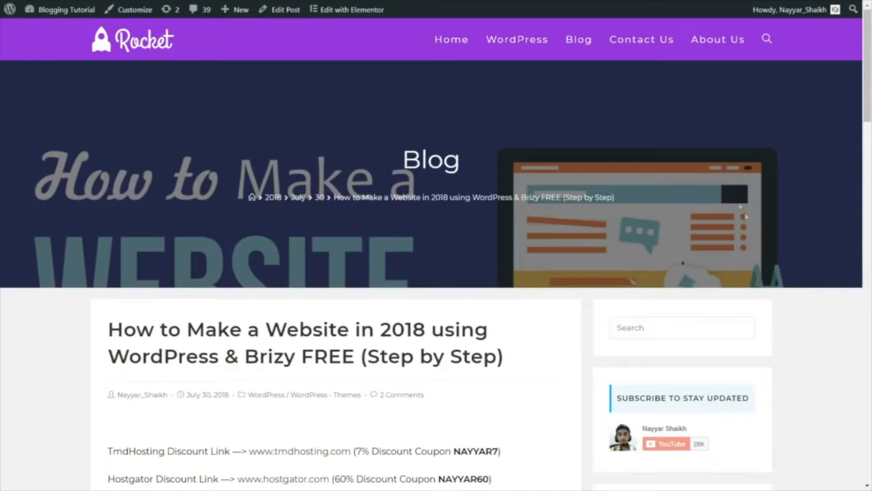
Step: Examine the blog post's title, post details, hosting discount links, related posts and sidebar widgets
scroll(758, 268, "down", 3)
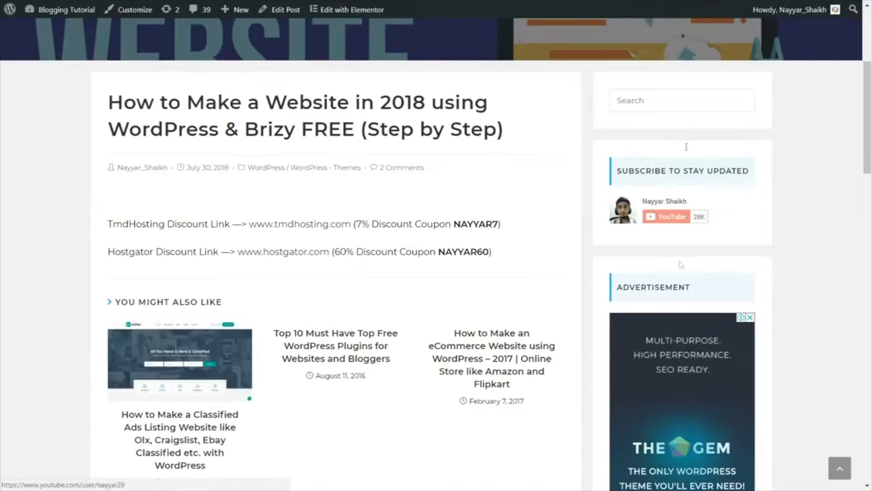
left_click_drag(108, 100, 522, 140)
left_click(502, 152)
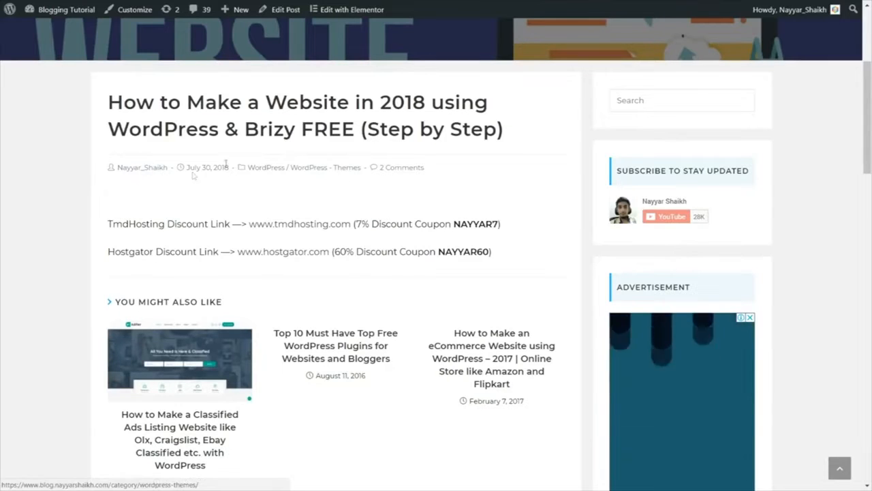
scroll(351, 197, "down", 1)
left_click_drag(101, 167, 495, 208)
left_click(167, 246)
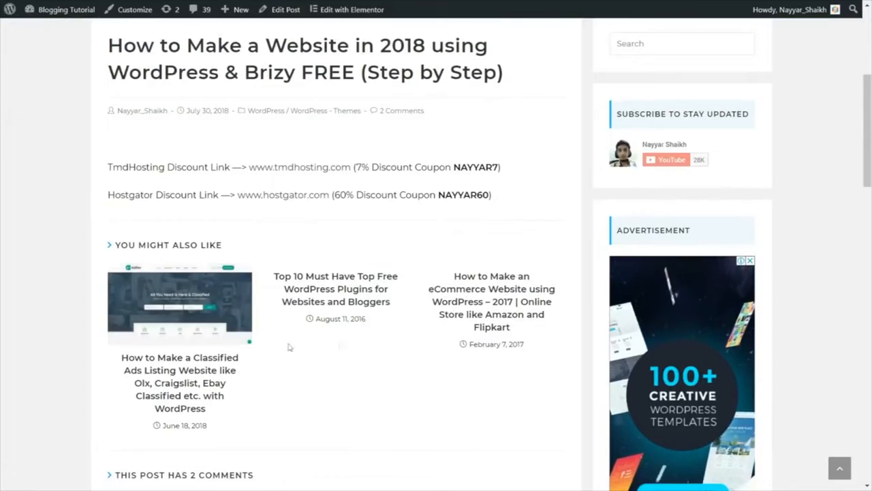
Step: Review the blog post's related posts and reader comments, and return to highlight its title
scroll(166, 208, "down", 2)
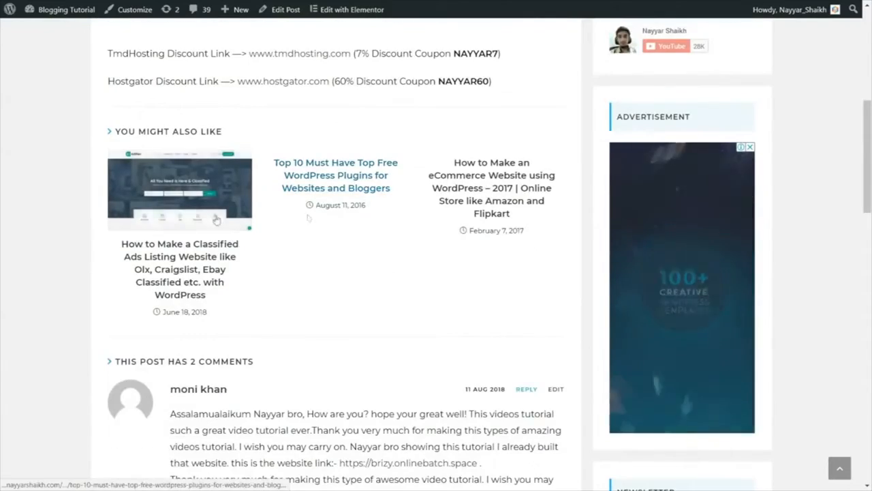
scroll(271, 216, "down", 8)
scroll(267, 271, "down", 6)
scroll(409, 293, "up", 15)
scroll(420, 313, "up", 1)
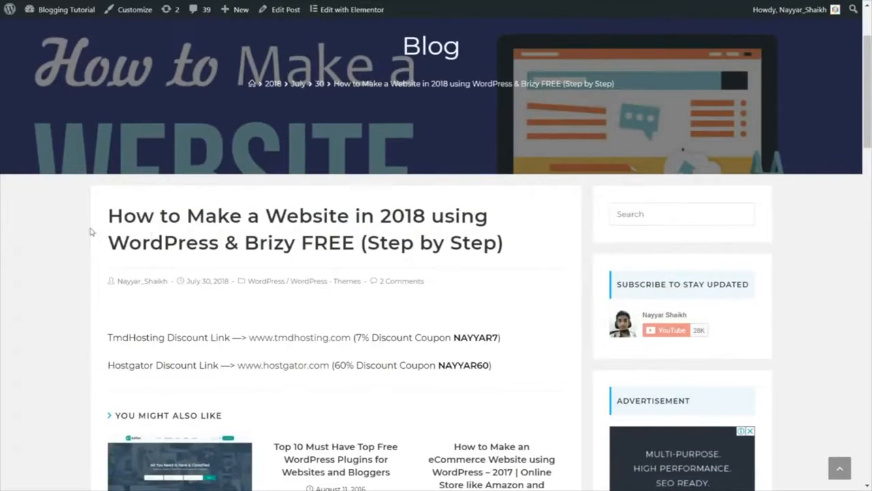
left_click_drag(106, 217, 511, 251)
left_click(511, 251)
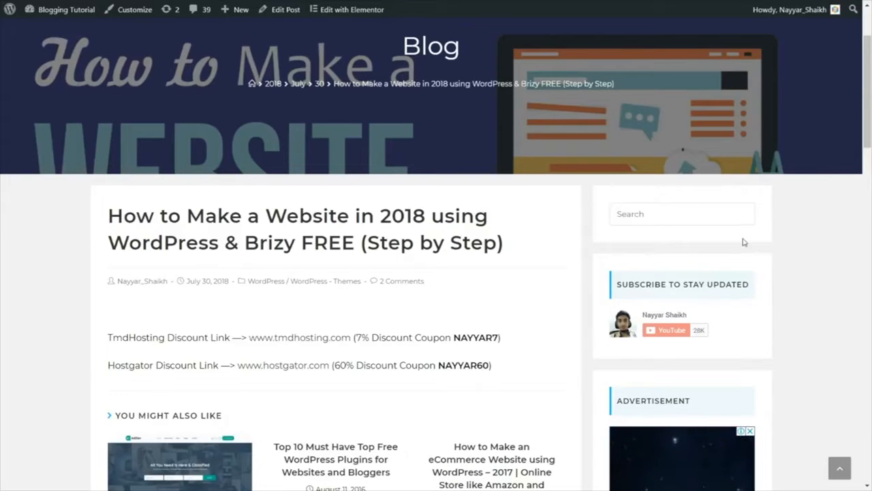
Step: Examine the post's sidebar widgets from Search to Categories, the reply form and the footer, and return to the page's beginning
scroll(832, 274, "down", 1)
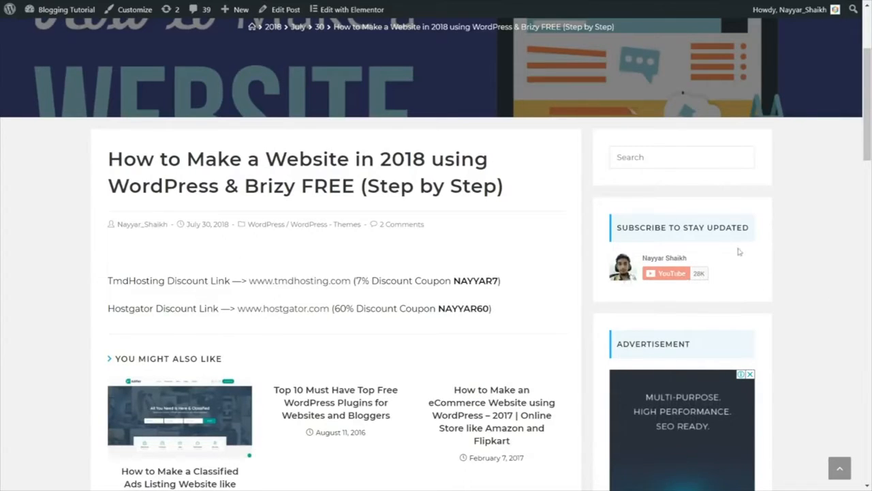
scroll(800, 278, "down", 3)
scroll(803, 280, "down", 2)
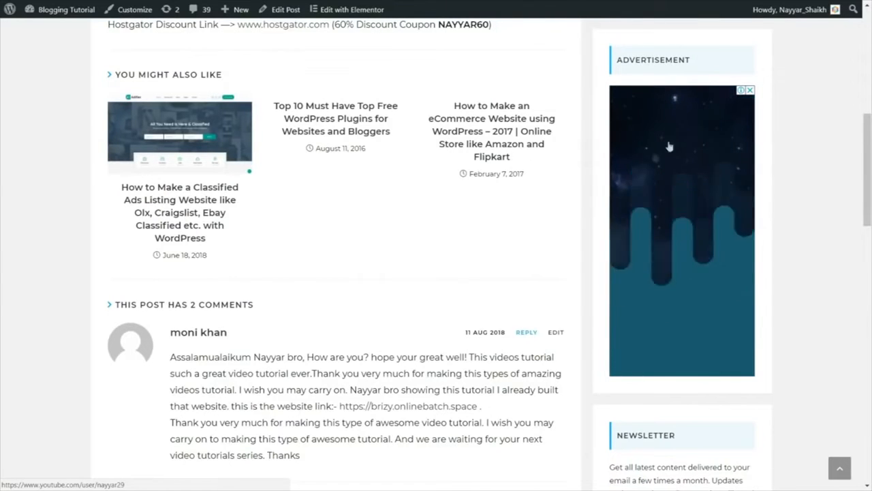
scroll(817, 249, "down", 3)
scroll(818, 250, "down", 2)
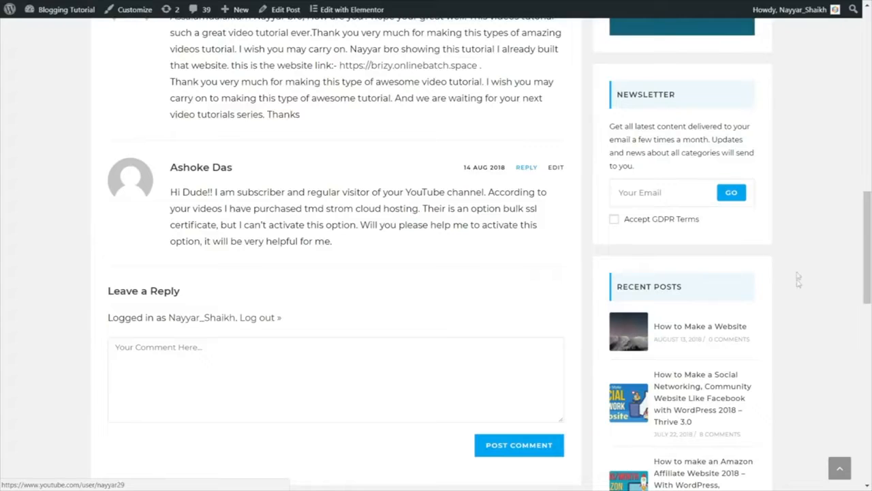
scroll(799, 283, "down", 3)
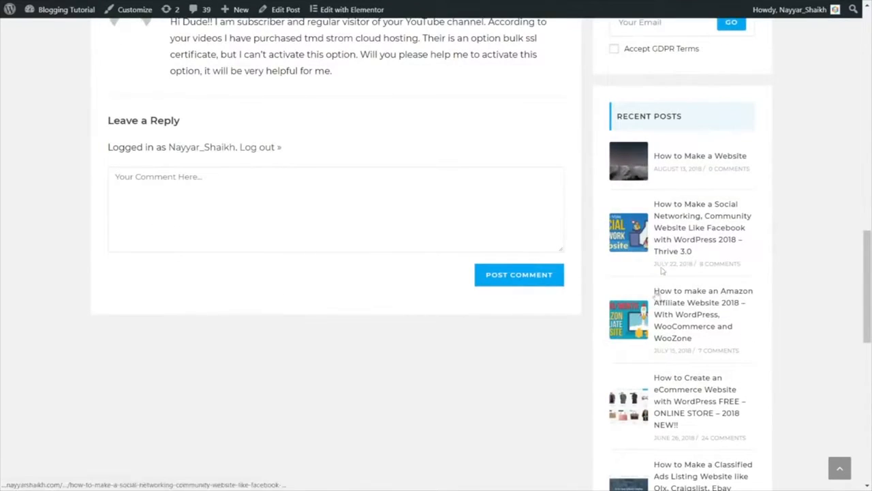
scroll(666, 316, "down", 7)
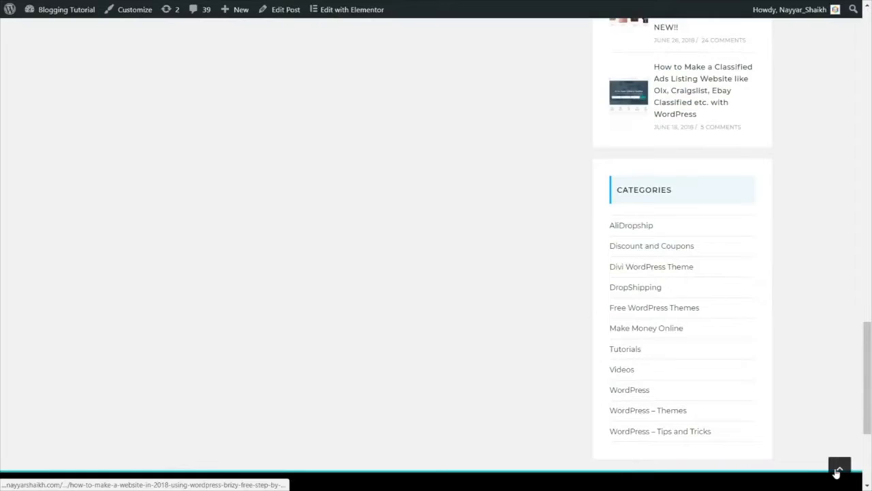
scroll(808, 382, "down", 3)
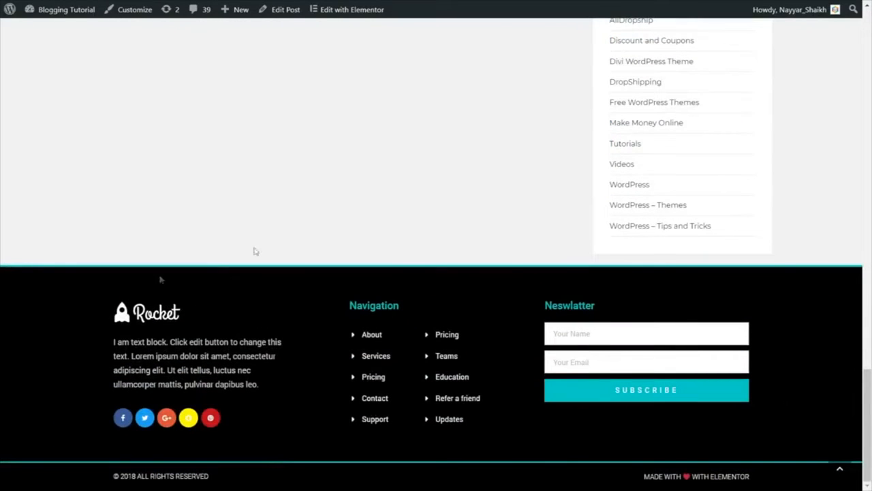
left_click(838, 470)
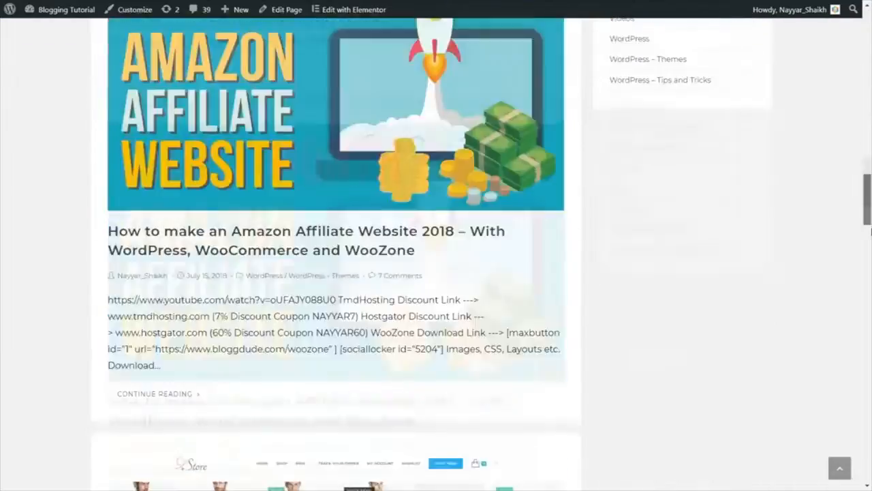
Step: Browse the Blog page's list of posts and open the "How to Make a Website" post
left_click_drag(870, 232, 869, 97)
scroll(407, 210, "up", 4)
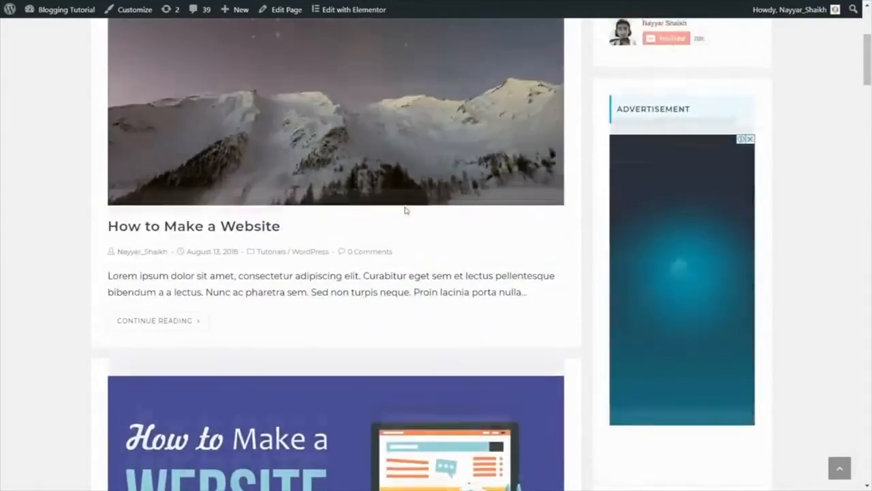
scroll(453, 196, "down", 10)
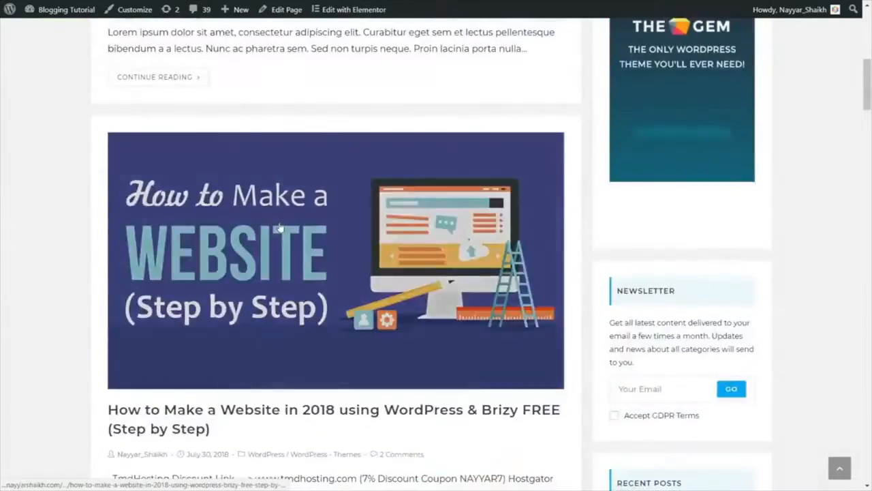
scroll(294, 264, "down", 15)
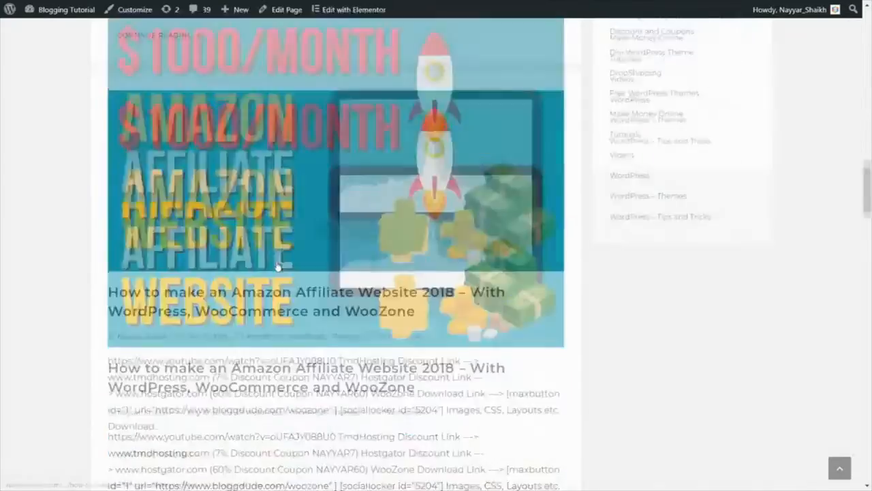
scroll(277, 267, "down", 10)
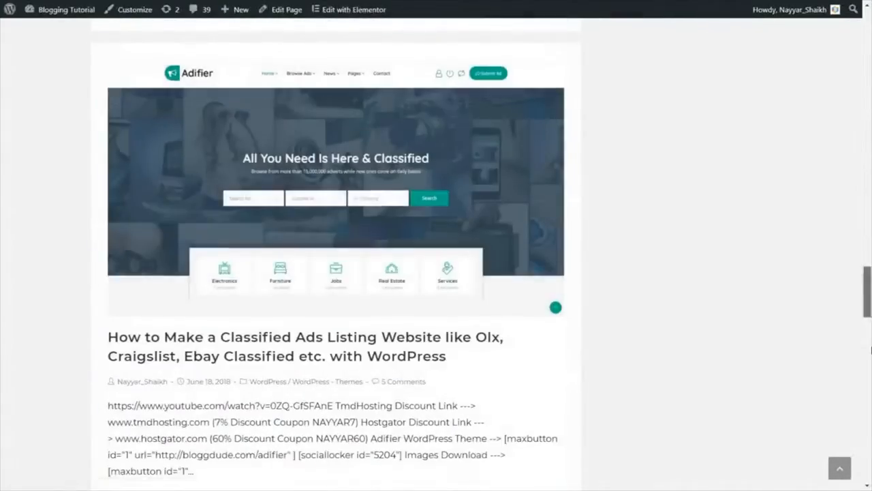
scroll(277, 267, "down", 8)
scroll(812, 179, "down", 3)
scroll(812, 180, "up", 20)
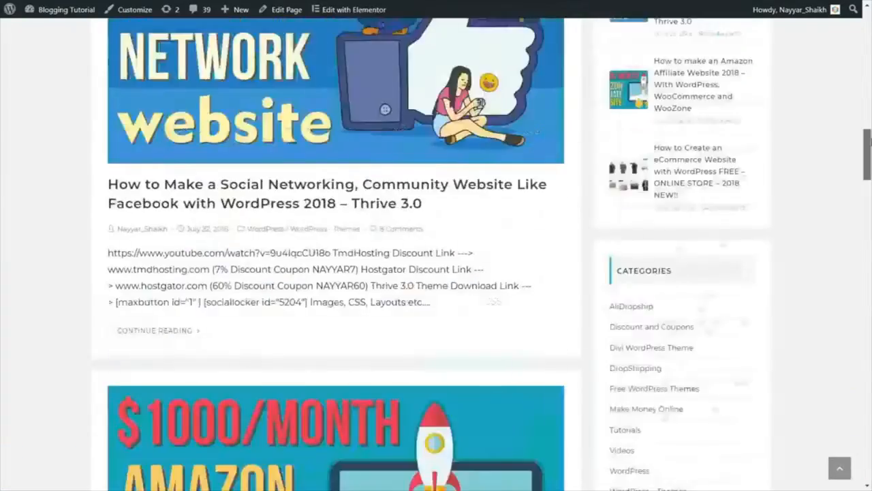
scroll(361, 239, "up", 6)
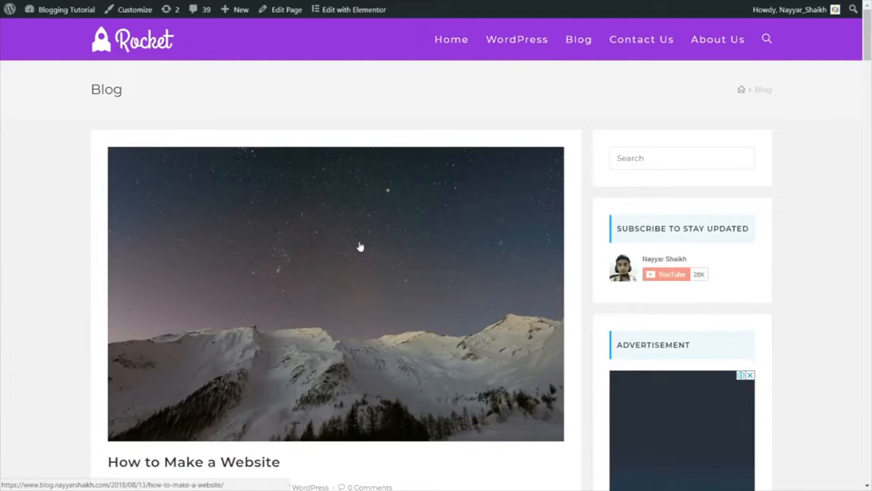
left_click(360, 246)
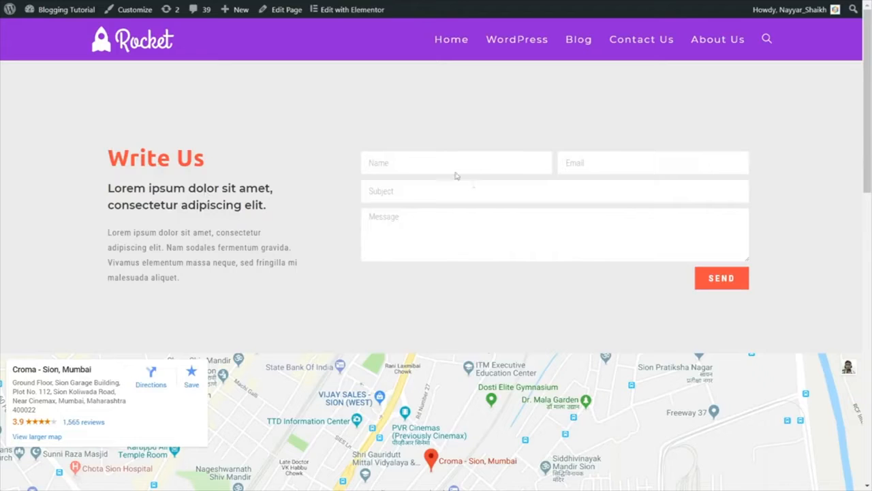
Step: Review the Contact Us page's form, map, opening hours and Call Us Now section, and look over the About Us page
left_click_drag(870, 72, 870, 145)
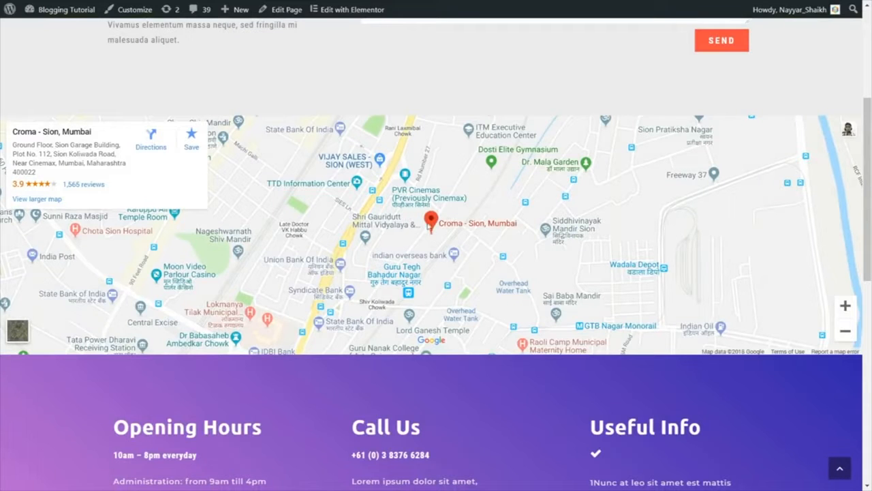
scroll(524, 254, "down", 3)
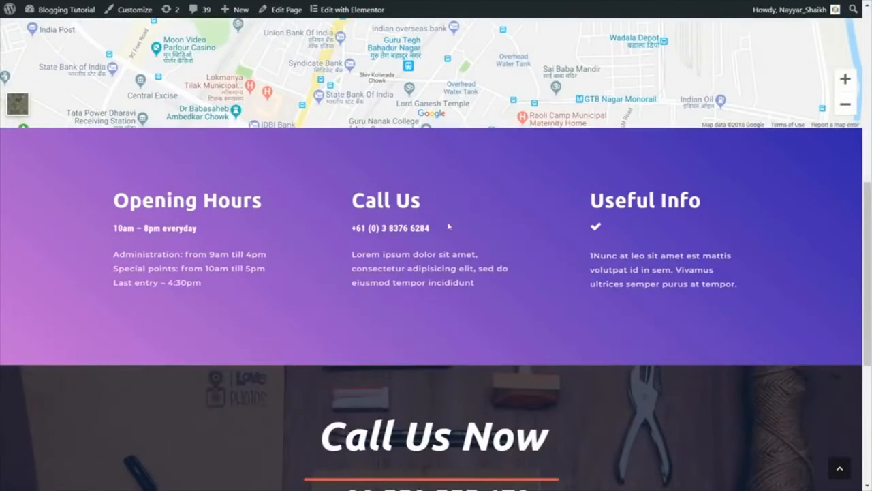
scroll(718, 239, "down", 4)
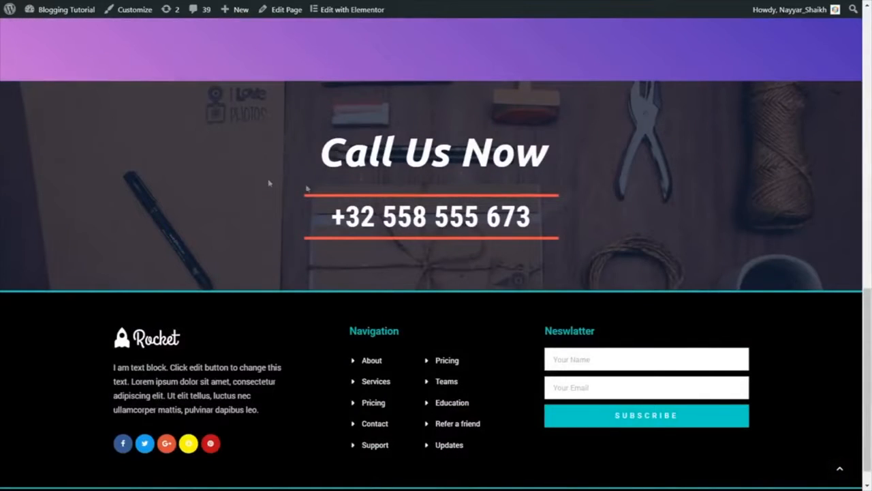
scroll(544, 290, "up", 1)
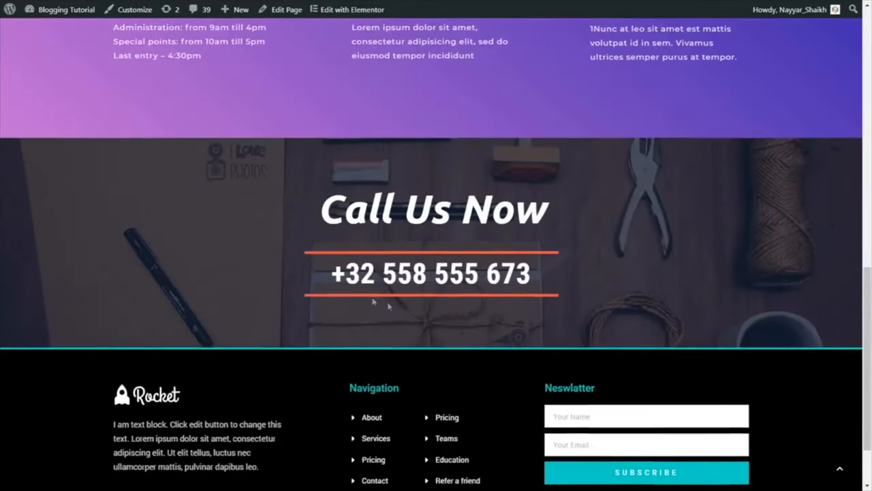
scroll(389, 302, "up", 8)
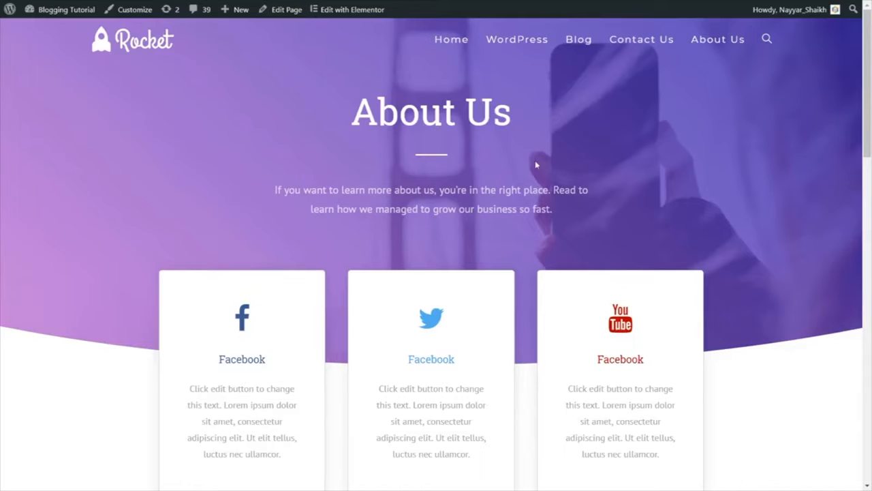
left_click_drag(868, 103, 870, 79)
scroll(850, 292, "up", 2)
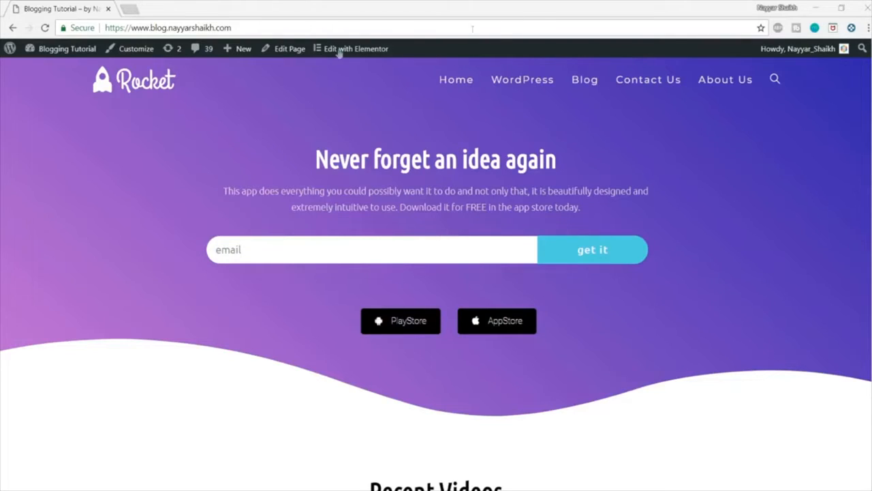
Step: Highlight the blog's web address on the home page to point out the domain name
left_click_drag(232, 27, 95, 26)
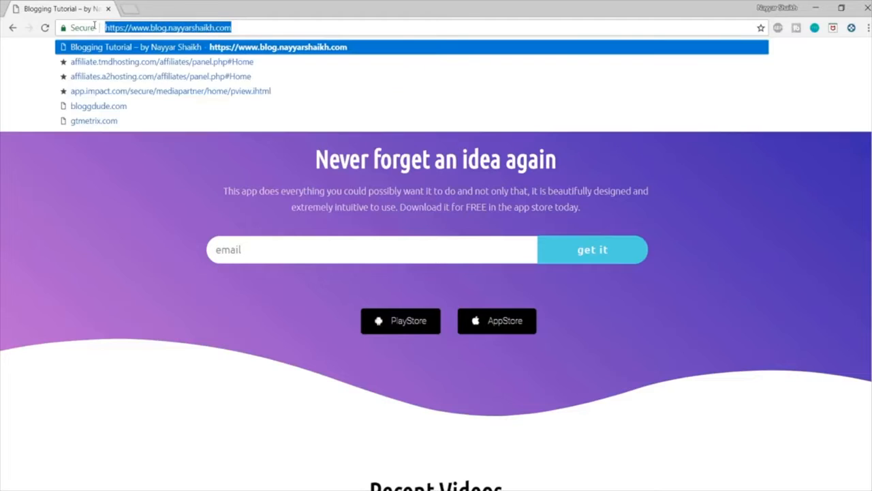
left_click(134, 167)
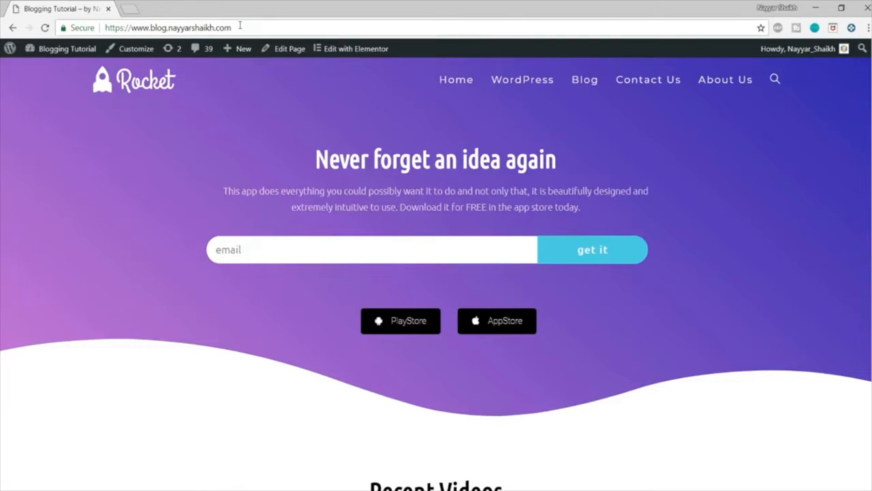
Step: Open bloggdude.com/tmd in a new browser tab and minimize the live chat window on the TMDHosting page
left_click(129, 6)
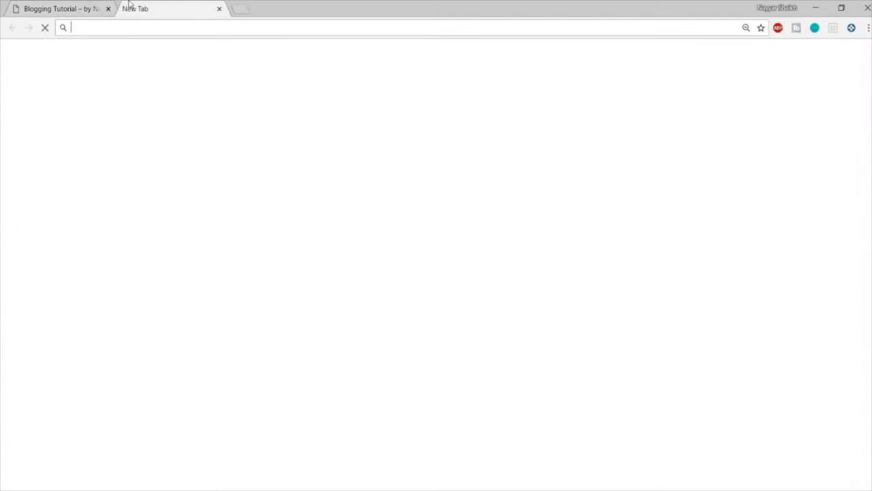
type("bloggdude.com")
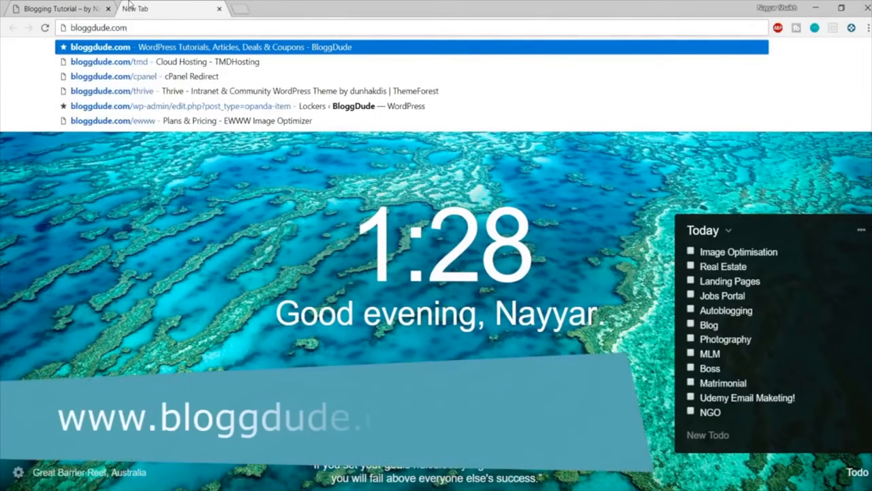
type("/tmd")
key("Return")
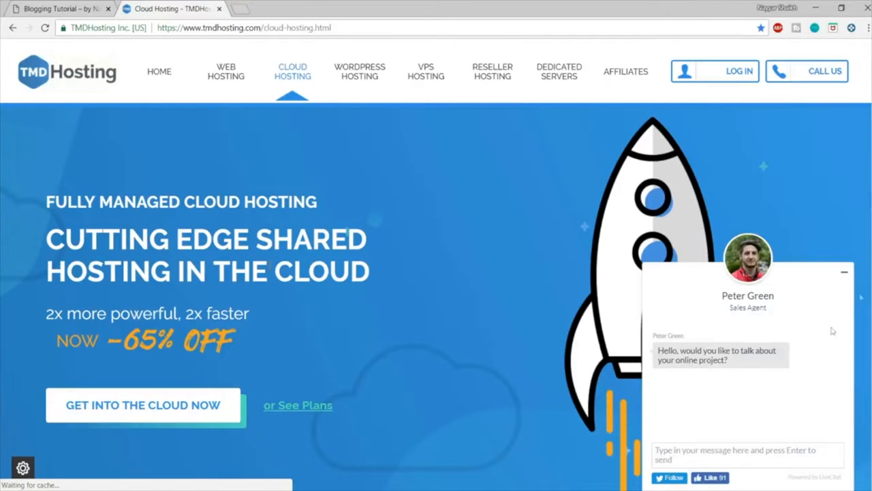
left_click(845, 272)
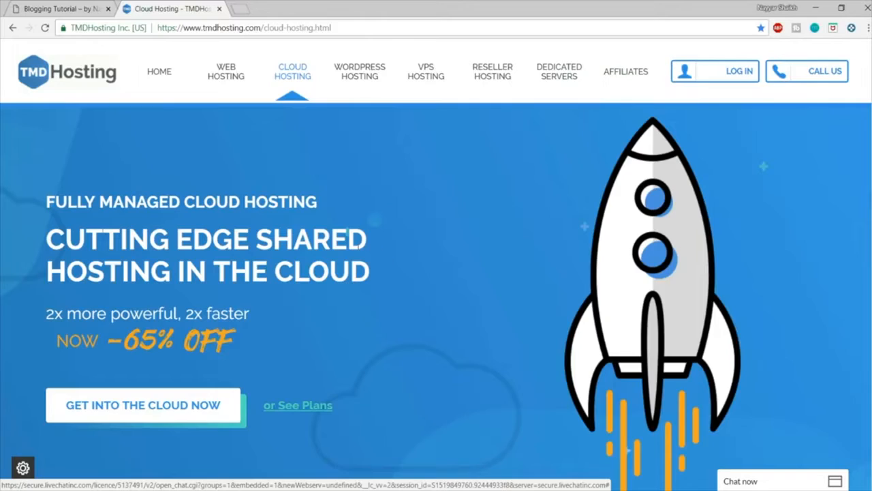
Step: Compare the prices and features of the Starter, Business and Enterprise Cloud hosting plans
scroll(362, 244, "down", 8)
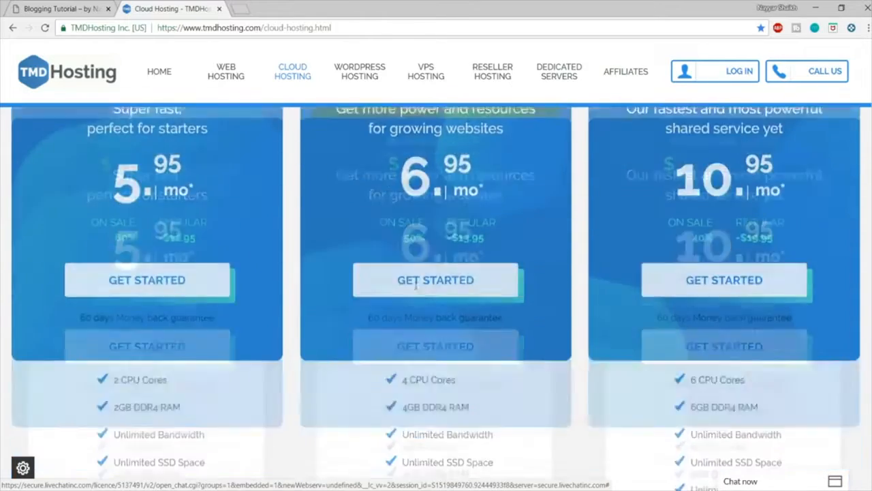
scroll(416, 290, "up", 2)
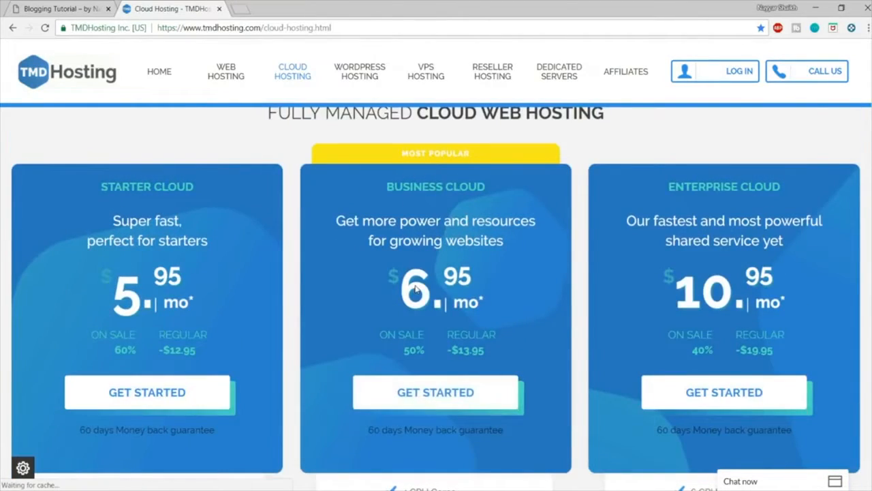
left_click_drag(118, 294, 225, 280)
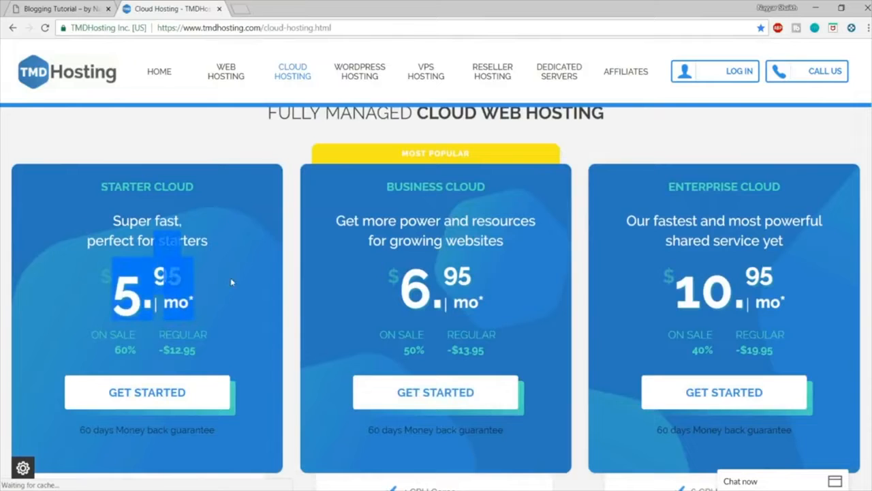
left_click(231, 277)
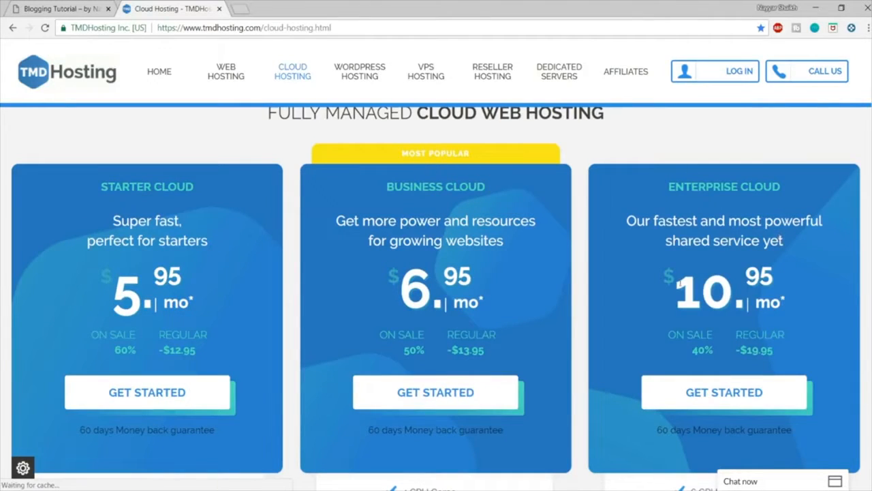
left_click_drag(797, 289, 798, 289)
left_click(798, 290)
scroll(798, 289, "down", 1)
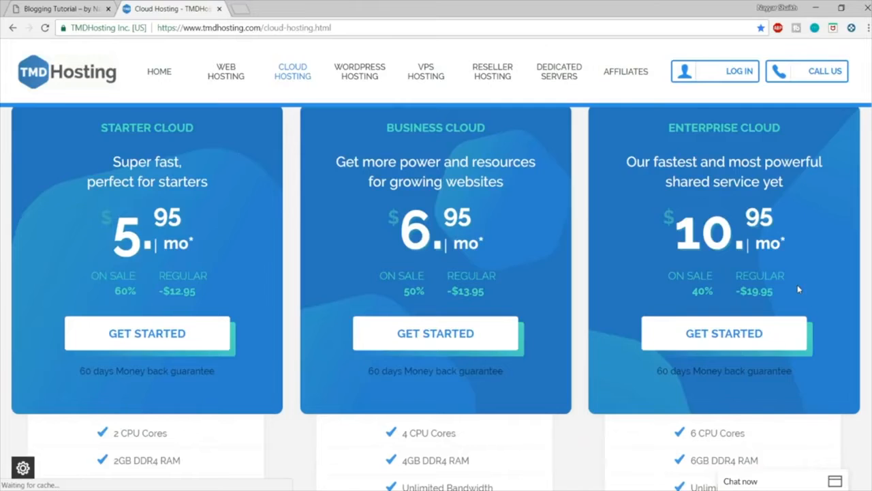
scroll(798, 290, "up", 2)
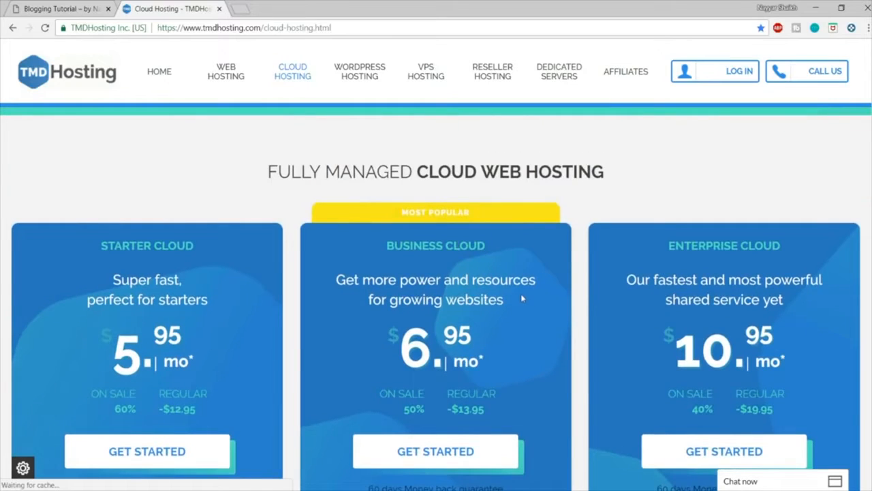
Step: Highlight the CPU cores and DDR4 RAM entries in the Enterprise Cloud plan's feature list
scroll(522, 298, "down", 6)
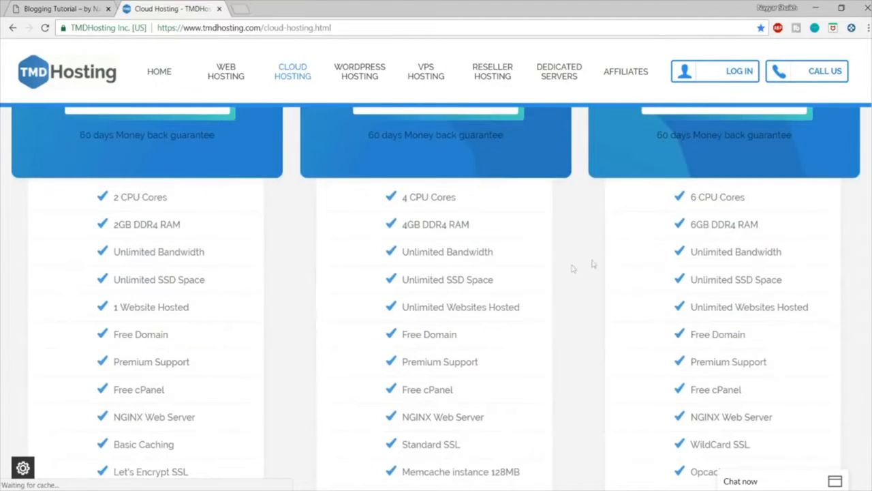
left_click_drag(688, 192, 782, 233)
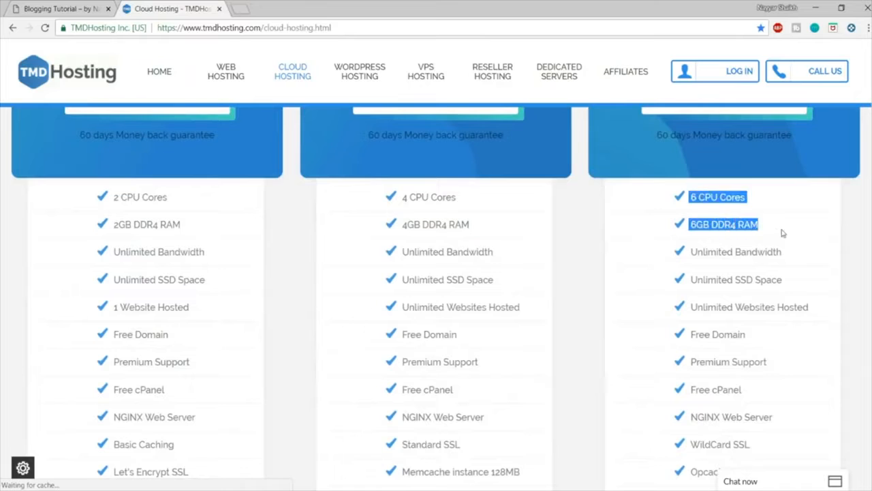
left_click(782, 233)
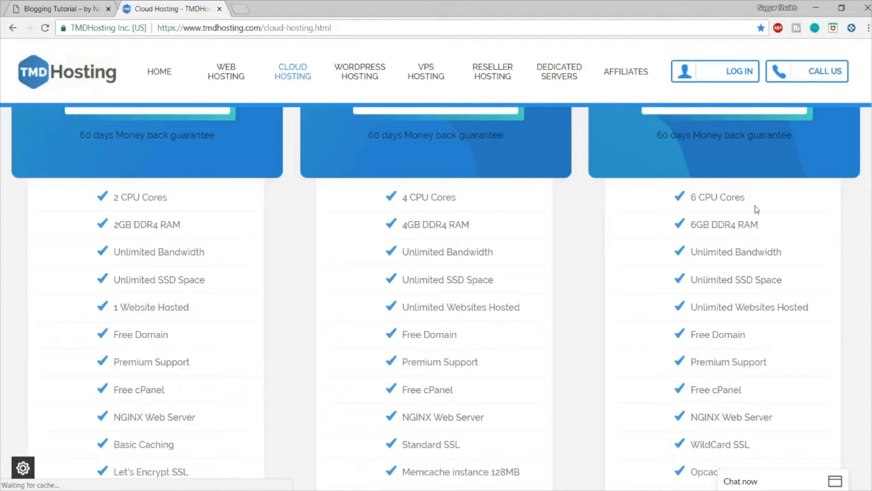
left_click_drag(752, 197, 668, 205)
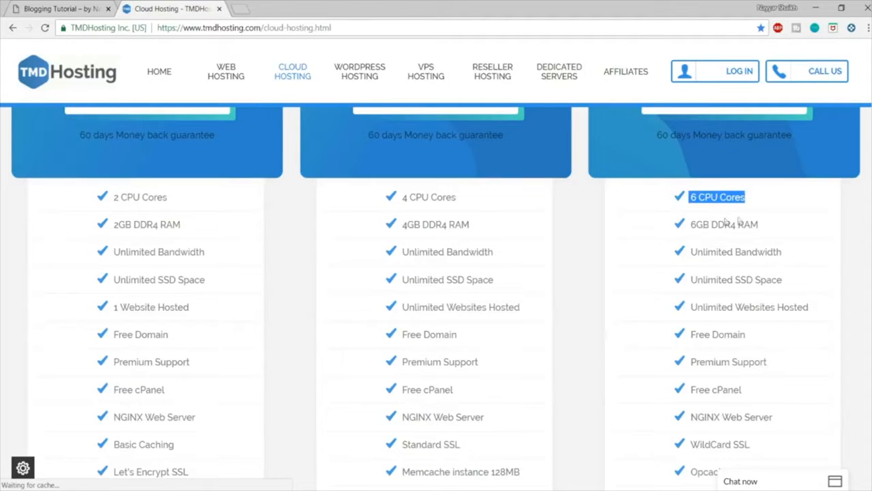
left_click_drag(769, 226, 685, 230)
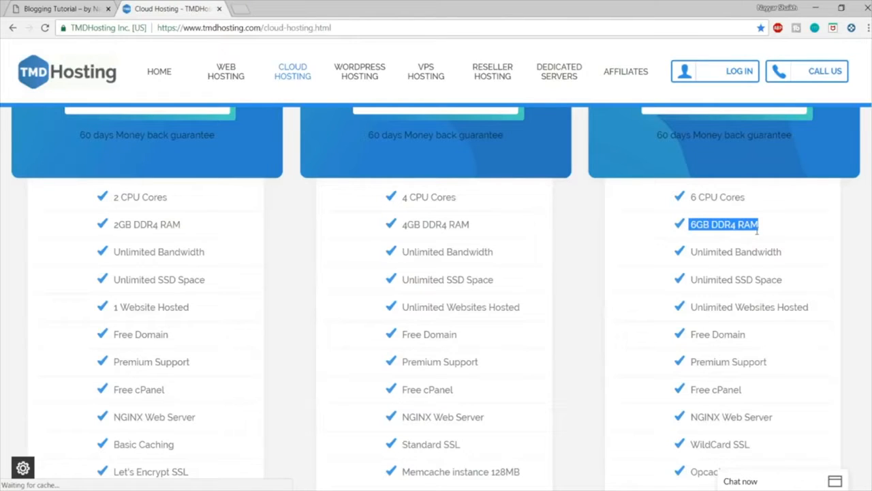
Step: Highlight the Unlimited Bandwidth and Unlimited SSD Space entries in the Enterprise Cloud feature list
left_click_drag(800, 253, 687, 255)
left_click(794, 255)
left_click_drag(792, 281, 688, 284)
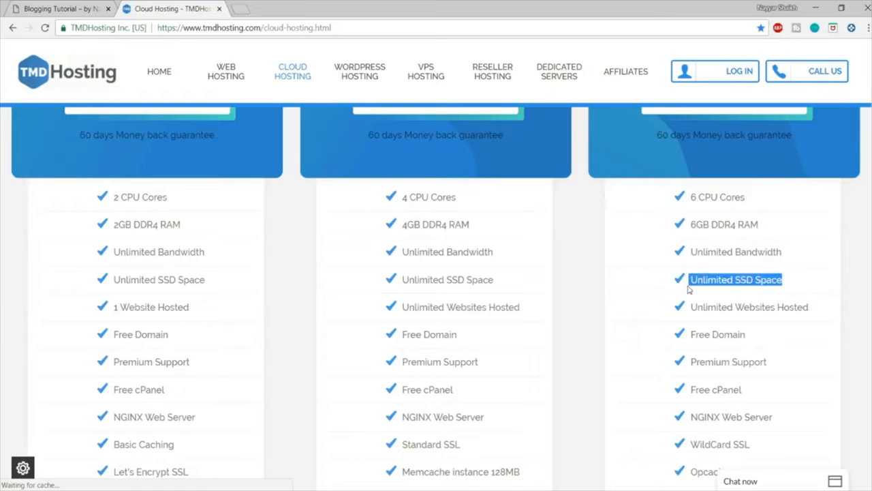
left_click(795, 283)
left_click_drag(794, 282, 736, 285)
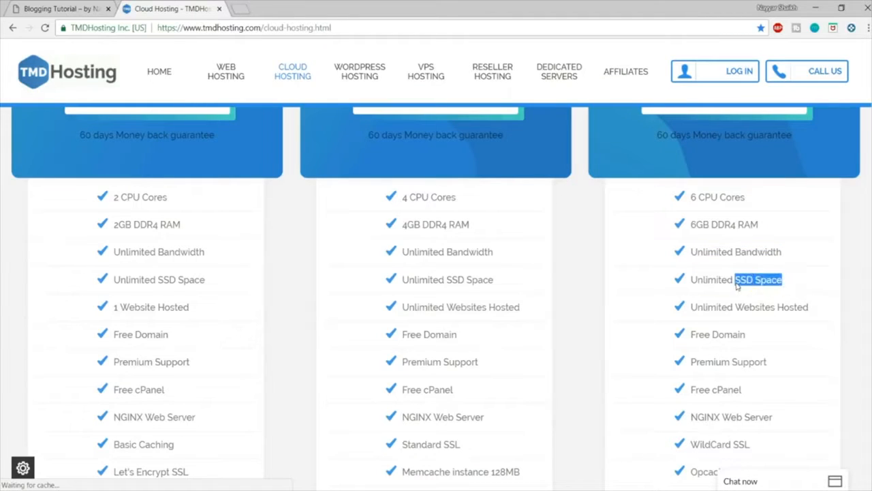
left_click(794, 279)
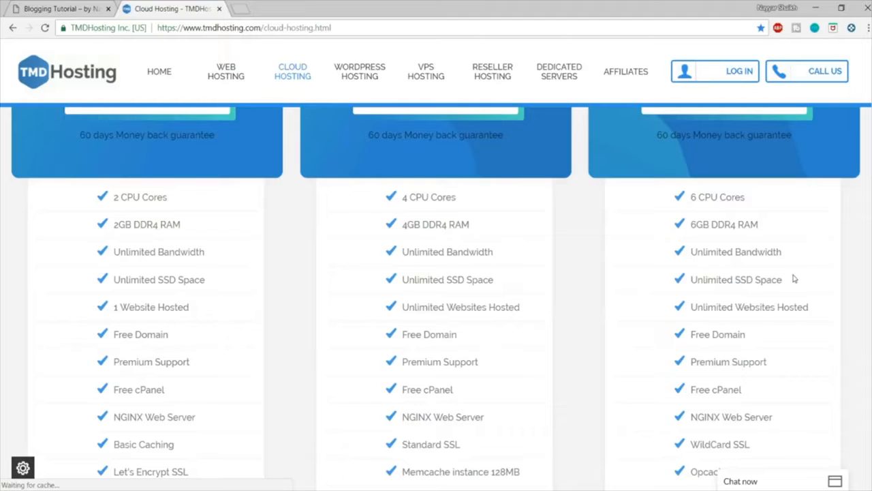
left_click_drag(791, 282, 728, 281)
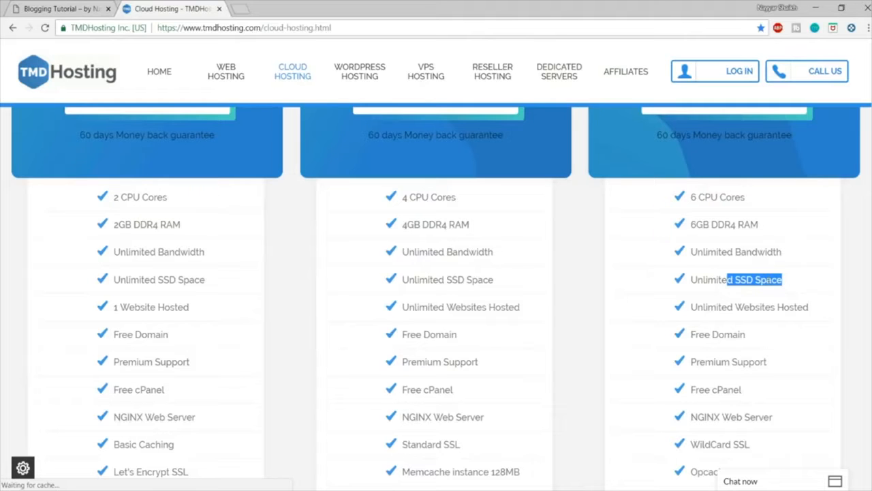
Step: Search Google for "ssd vs hdd web hosting" in a new browser tab and skim the results page
left_click(240, 9)
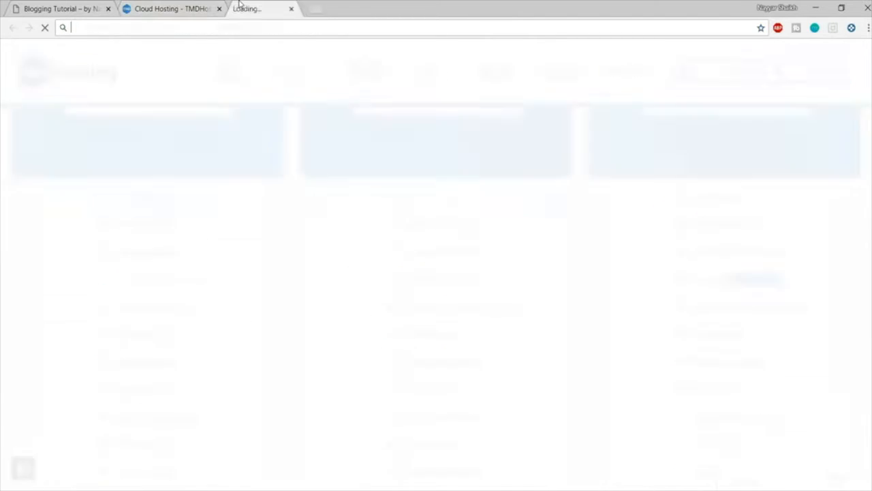
type("ssd")
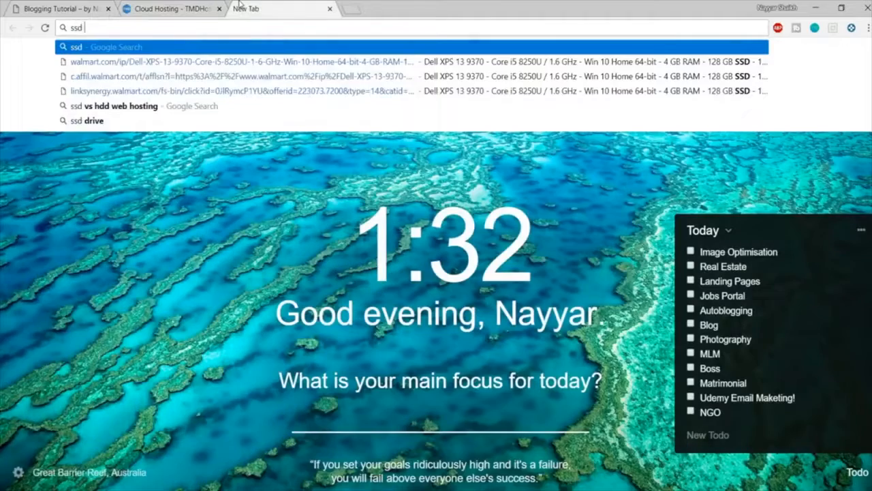
type(" vs ")
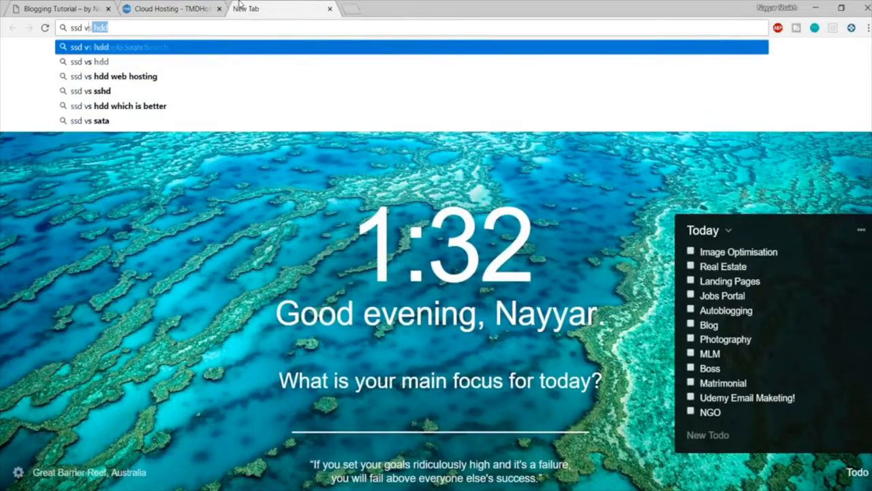
type("hdd")
key("Down")
key("Return")
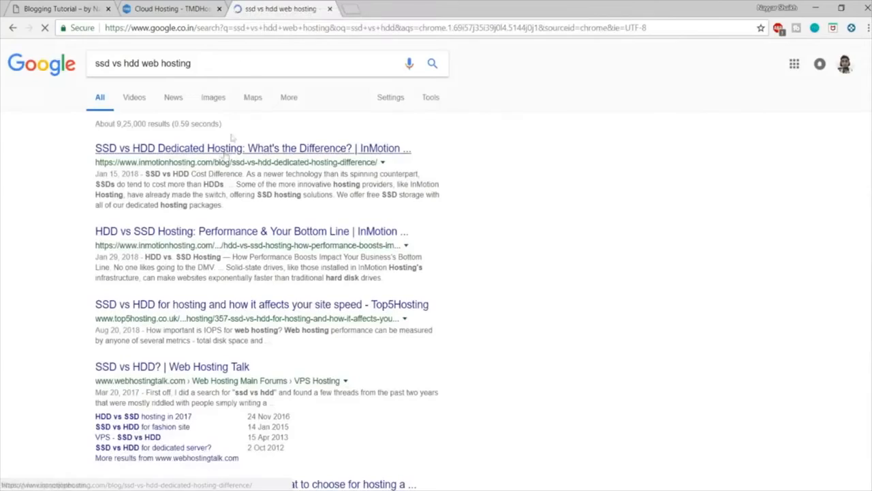
scroll(443, 274, "down", 9)
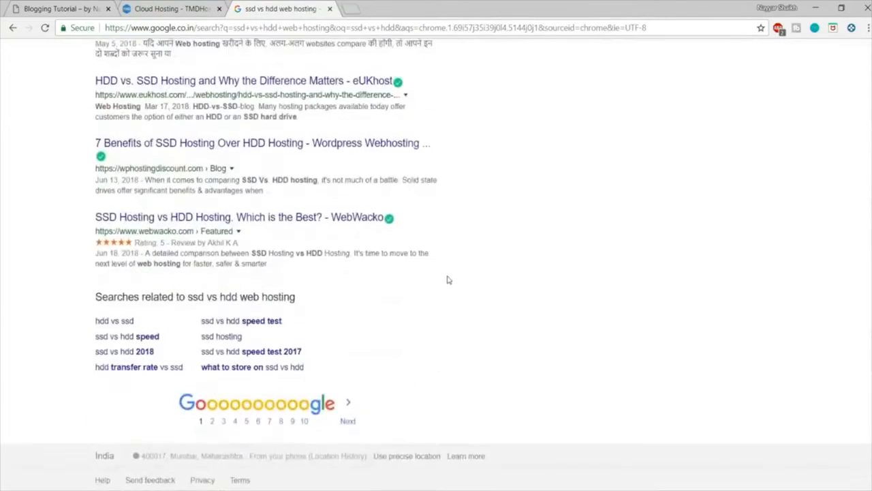
scroll(448, 279, "up", 6)
scroll(458, 304, "up", 4)
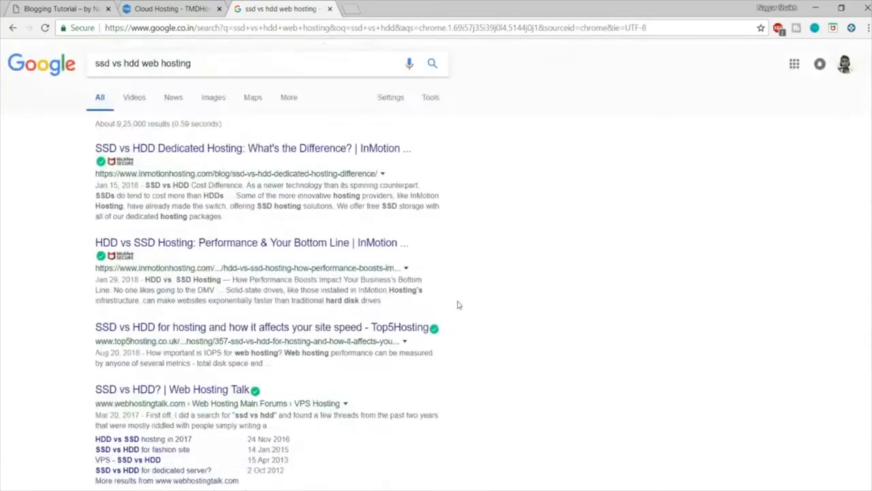
Step: Browse the image results, enlarge the first HDD and SSD speed, IOPS and latency chart, and close the search tab
left_click(228, 100)
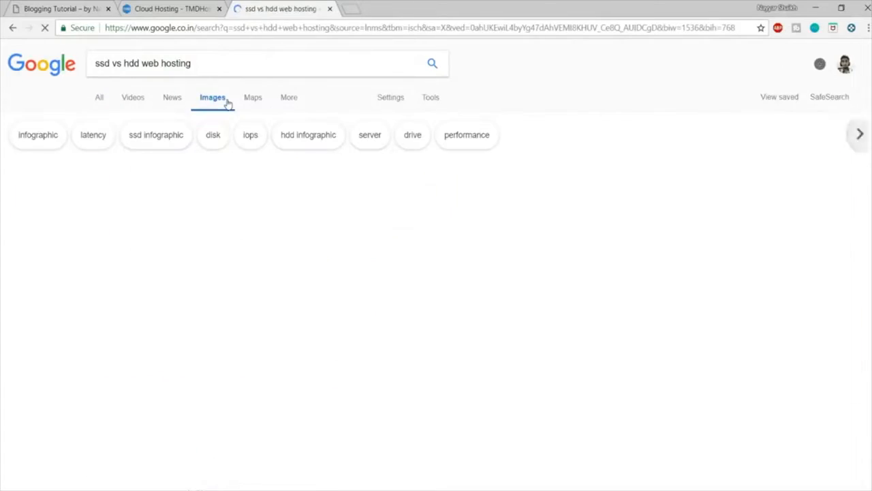
scroll(696, 364, "down", 6)
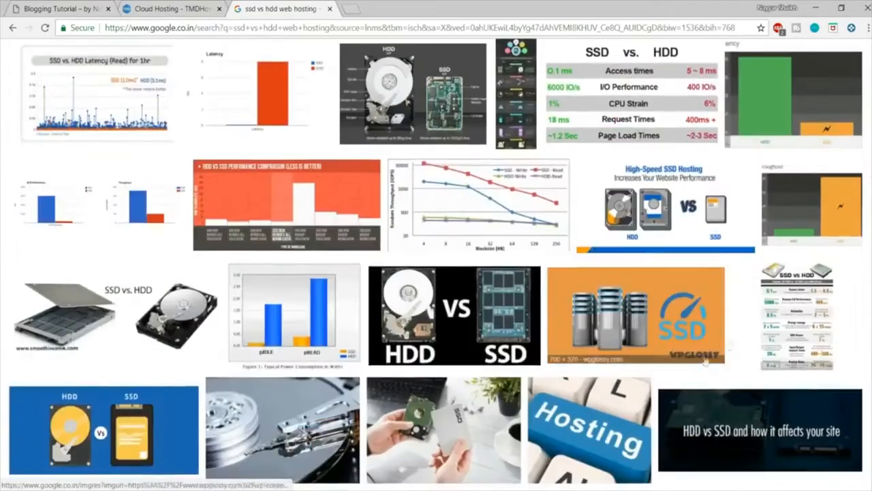
scroll(696, 363, "up", 6)
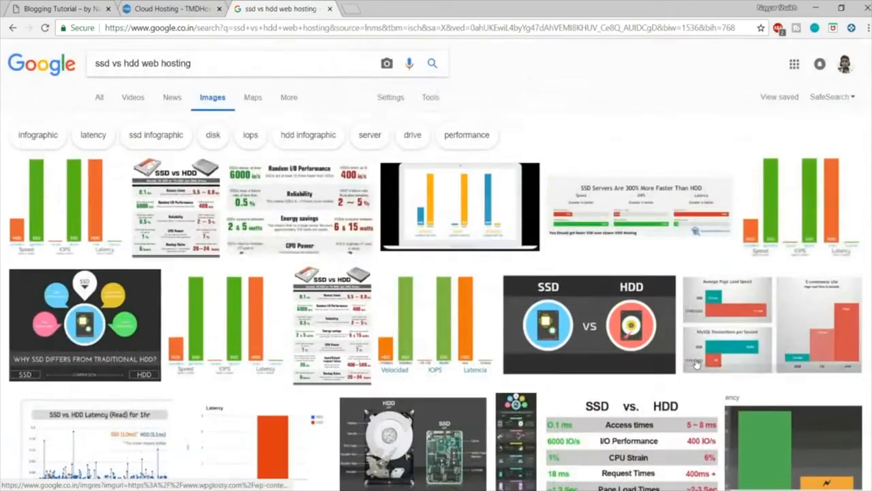
left_click(49, 192)
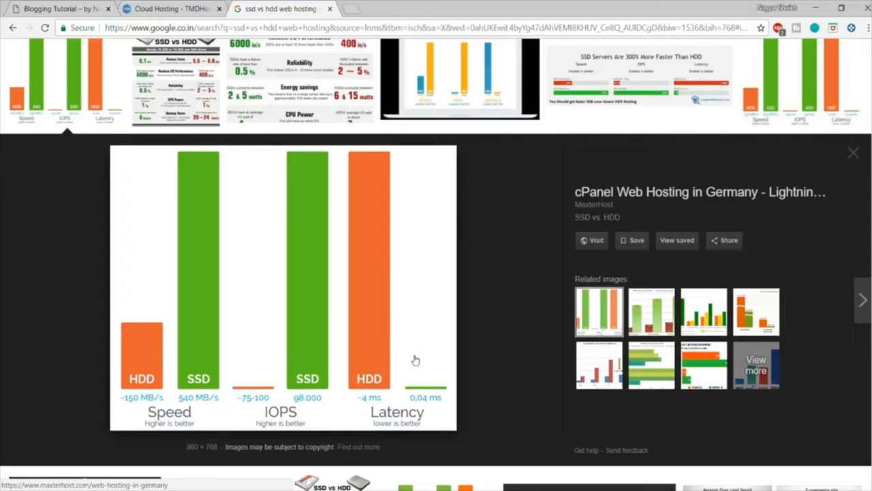
key("ctrl+w")
Step: Highlight Unlimited SSD Space and Unlimited Websites Hosted under Enterprise Cloud, and compare them with the plans' prices
left_click(851, 308)
left_click_drag(810, 281, 690, 281)
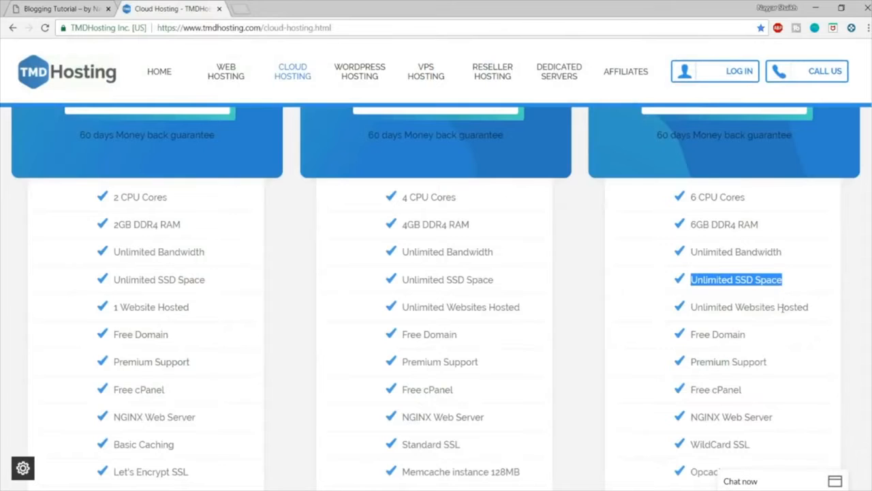
scroll(813, 284, "down", 1)
left_click_drag(811, 250, 694, 255)
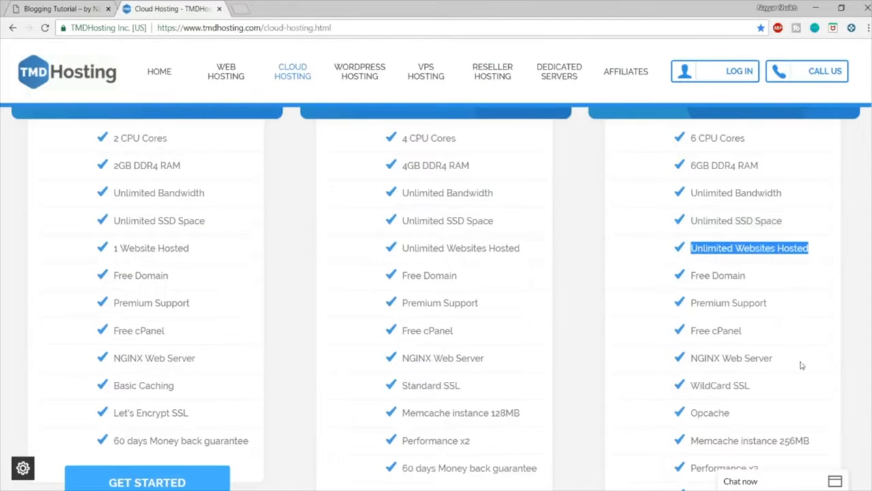
scroll(802, 365, "up", 2)
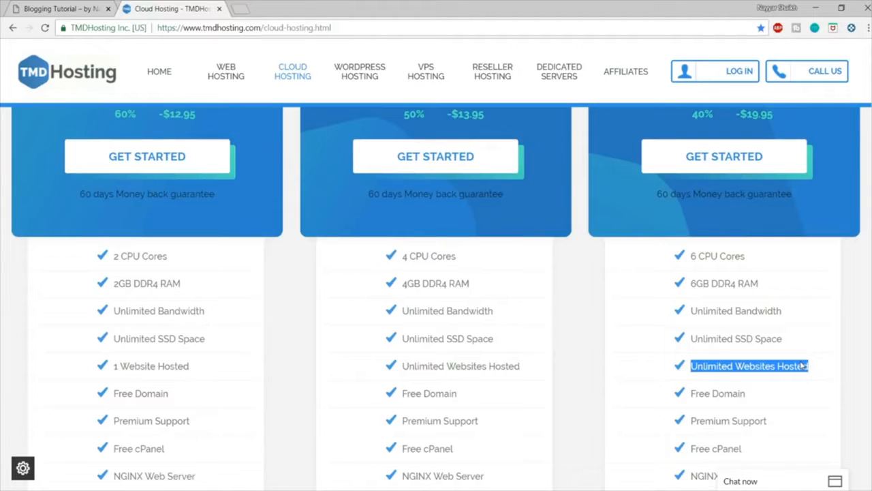
scroll(800, 385, "up", 2)
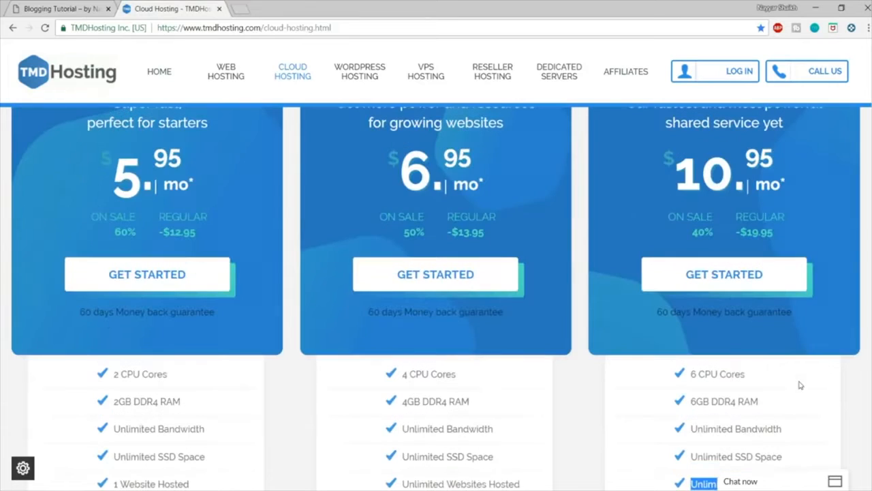
scroll(801, 385, "down", 2)
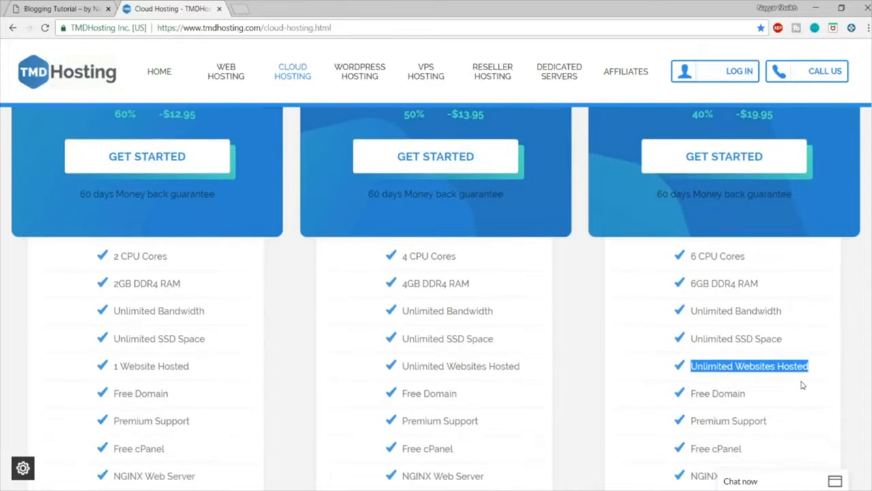
scroll(802, 385, "down", 2)
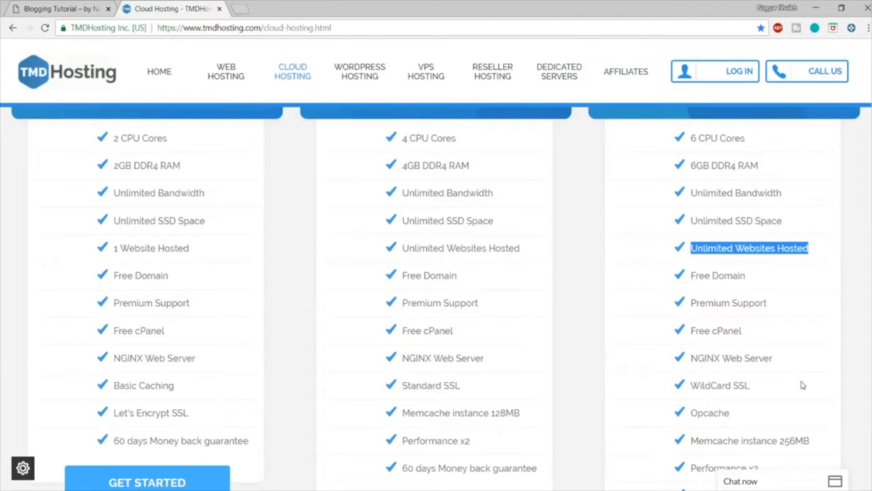
Step: Highlight the Free Domain and Premium Support entries in the Enterprise Cloud feature list
left_click_drag(753, 277, 679, 275)
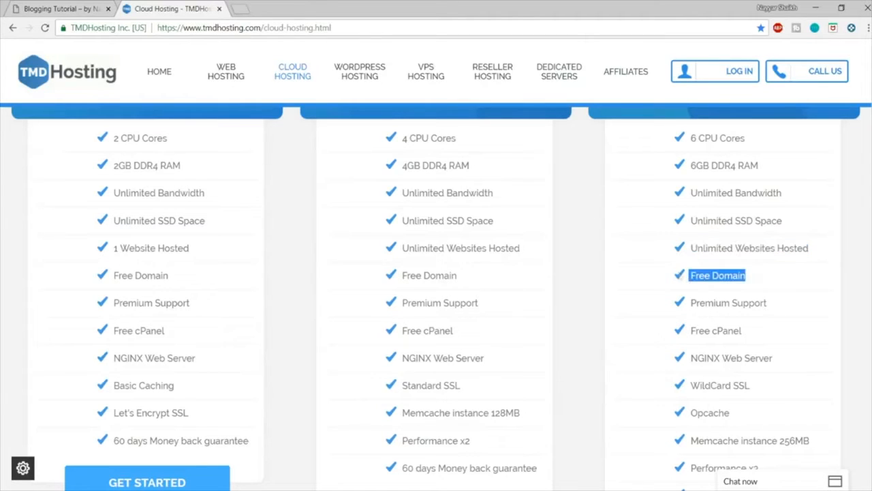
left_click(745, 293)
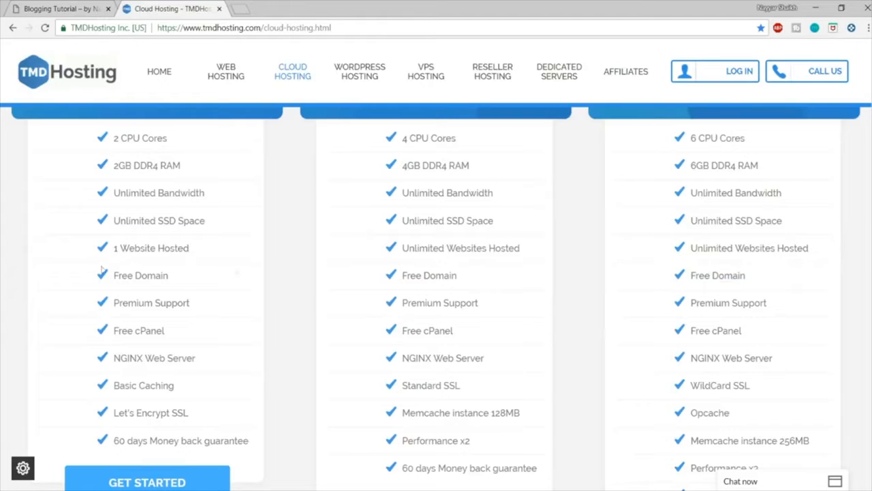
left_click_drag(773, 304, 687, 311)
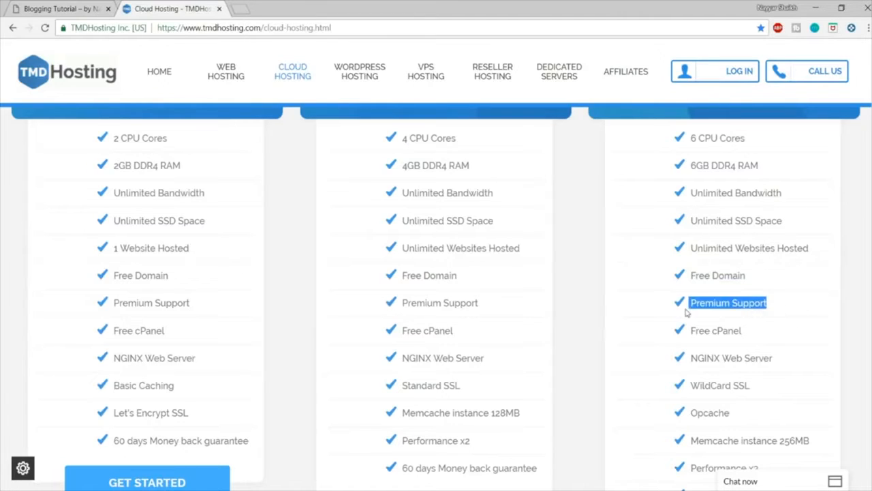
left_click(793, 313)
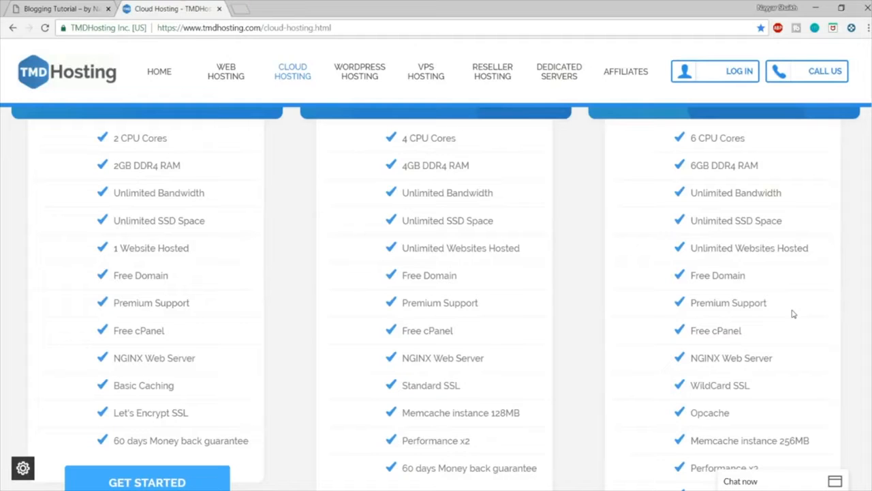
left_click_drag(777, 302, 687, 306)
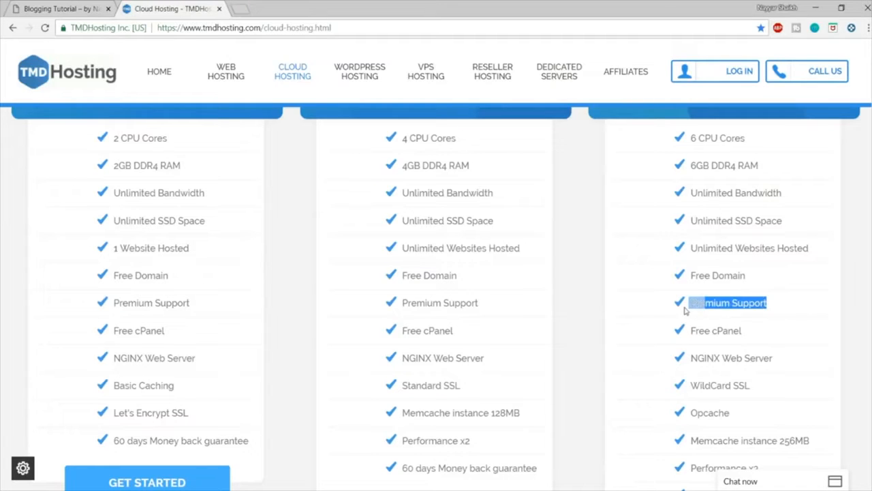
left_click(744, 334)
Step: Highlight the WildCard SSL entry near the end of the Enterprise Cloud feature list
scroll(760, 300, "down", 2)
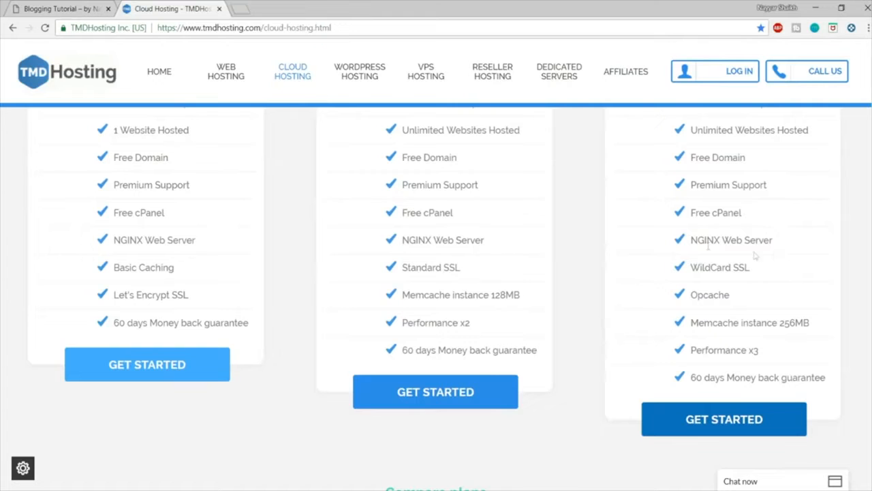
left_click_drag(759, 266, 690, 271)
left_click(749, 281)
Step: Inspect the secure connection details of the finished blog website, close them, and return to the TMDHosting plans
left_click(45, 7)
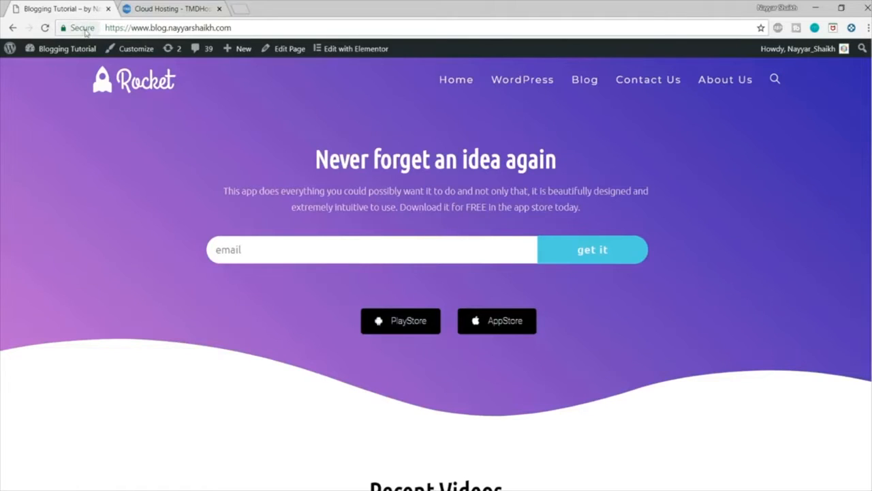
left_click(75, 32)
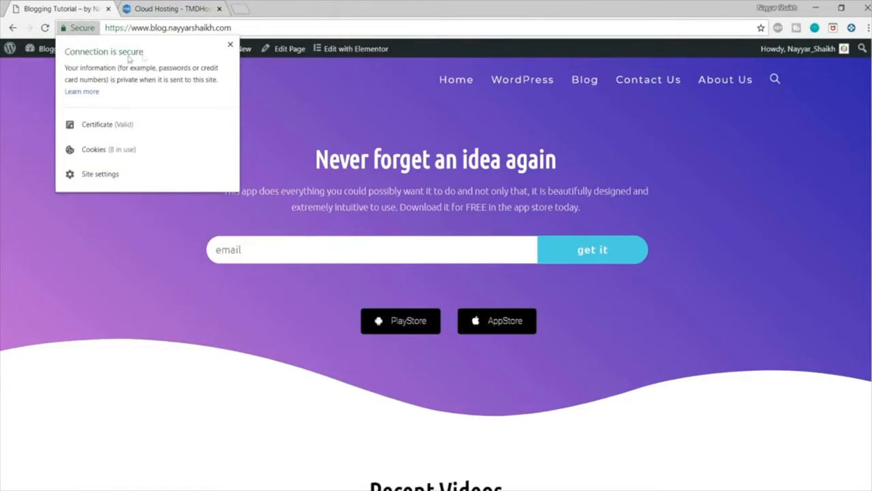
left_click(229, 44)
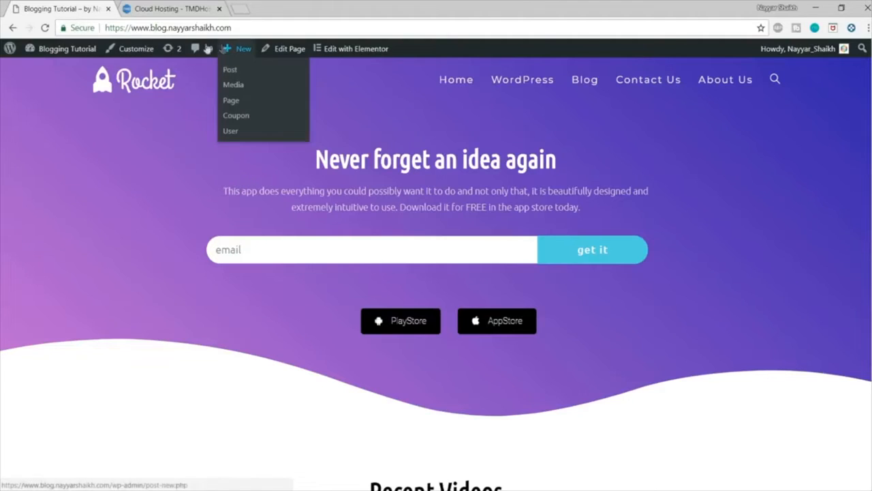
left_click(171, 8)
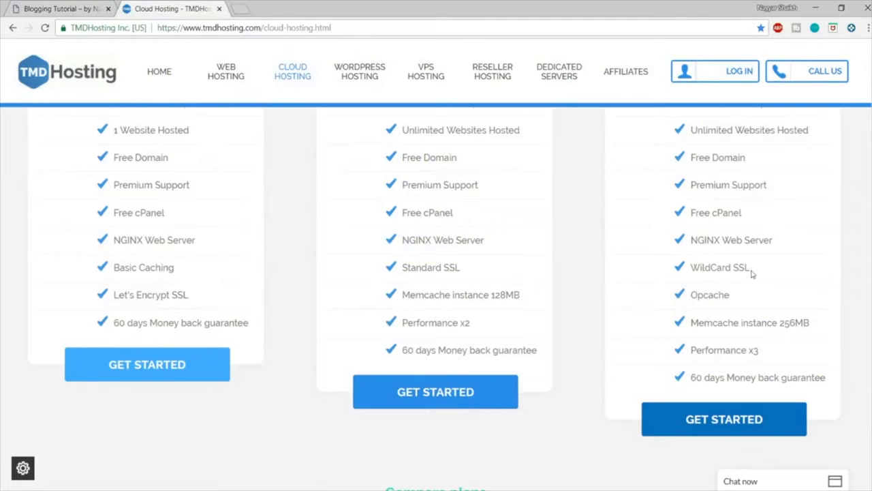
Step: Highlight the WildCard SSL and Opcache entries in the Enterprise Cloud feature list
left_click_drag(751, 269, 688, 269)
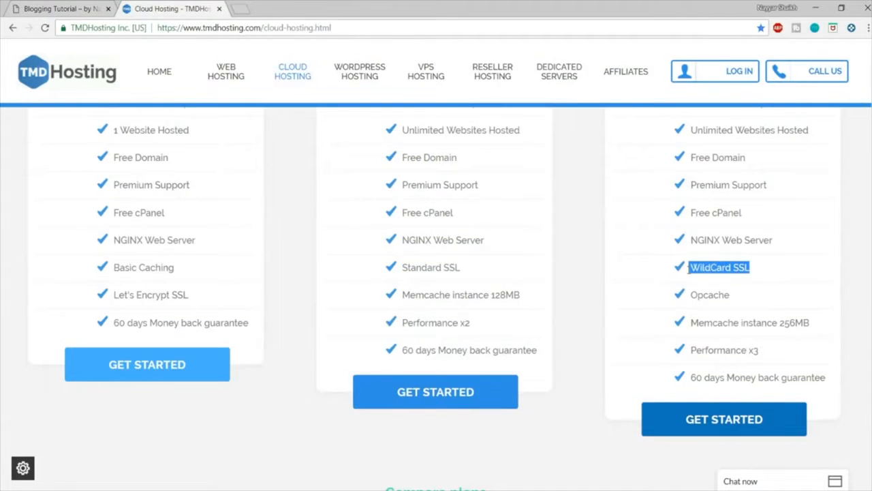
left_click(728, 282)
left_click_drag(758, 270, 688, 271)
left_click_drag(741, 300, 690, 297)
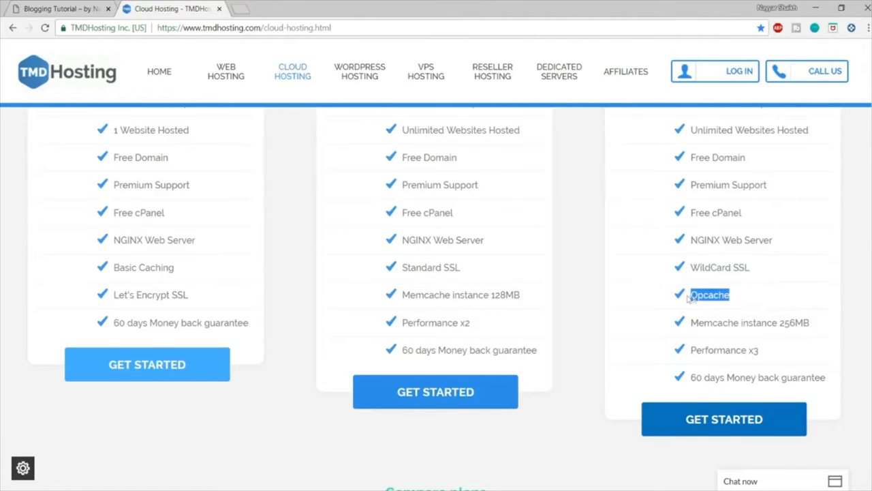
left_click(734, 304)
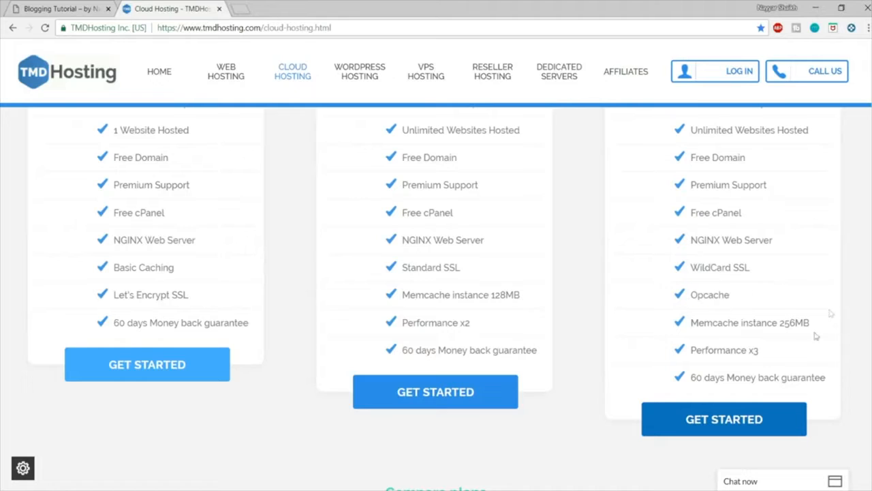
Step: Highlight Memcache instance 256MB, Performance x3 and 60 days Money back guarantee under Enterprise Cloud
left_click_drag(817, 324, 691, 322)
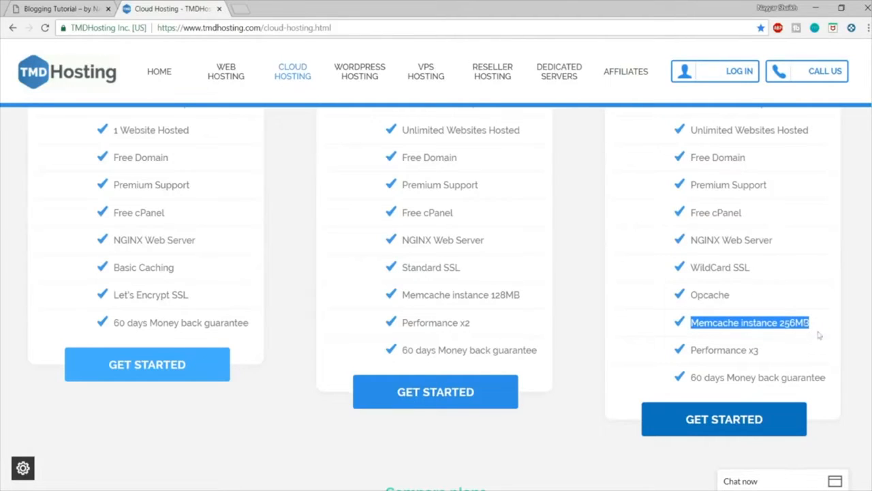
left_click_drag(767, 352, 686, 358)
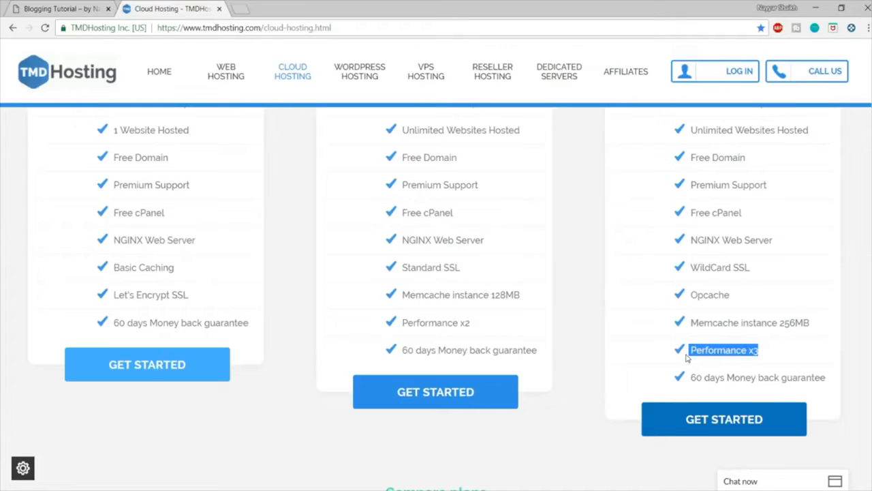
left_click_drag(838, 378, 680, 379)
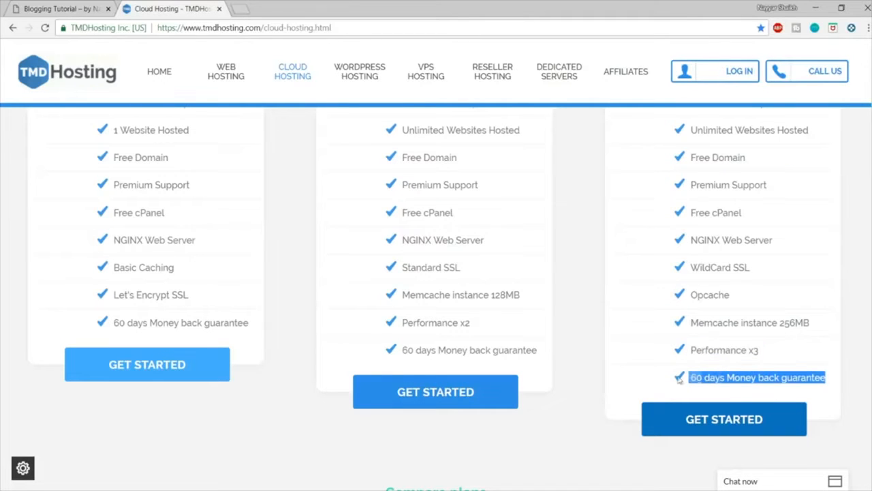
Step: Highlight 1 Website Hosted under Starter Cloud and compare it with that plan's description and price
scroll(625, 368, "up", 3)
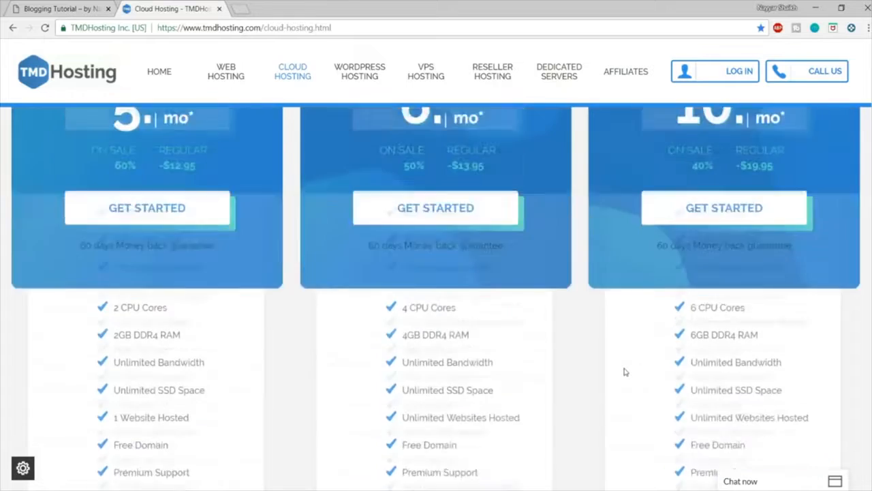
scroll(624, 369, "up", 2)
scroll(623, 369, "down", 3)
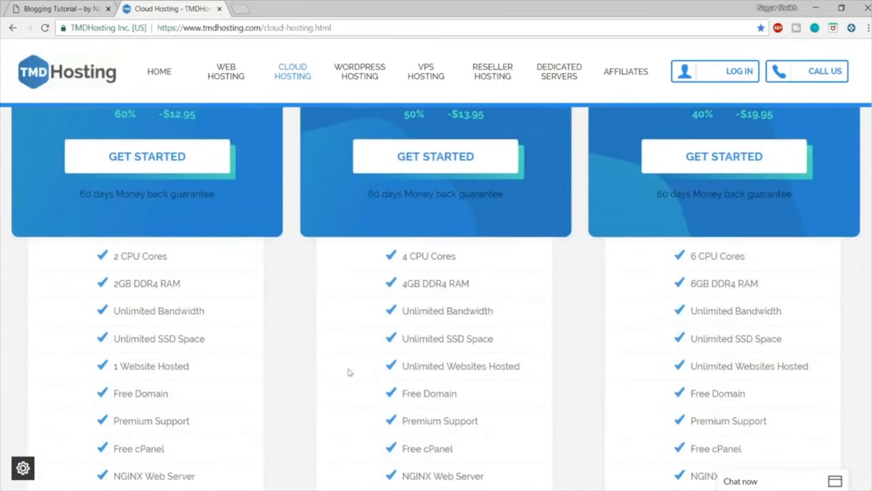
left_click_drag(199, 369, 110, 363)
scroll(233, 403, "up", 4)
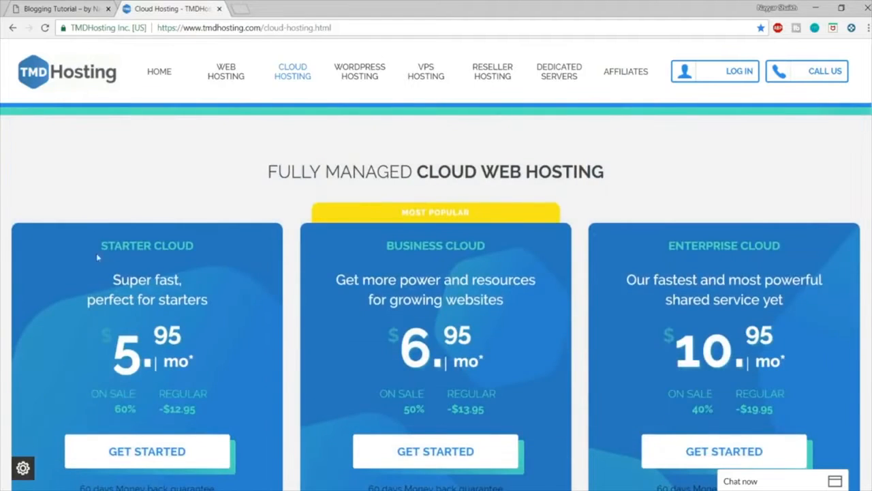
scroll(286, 320, "down", 4)
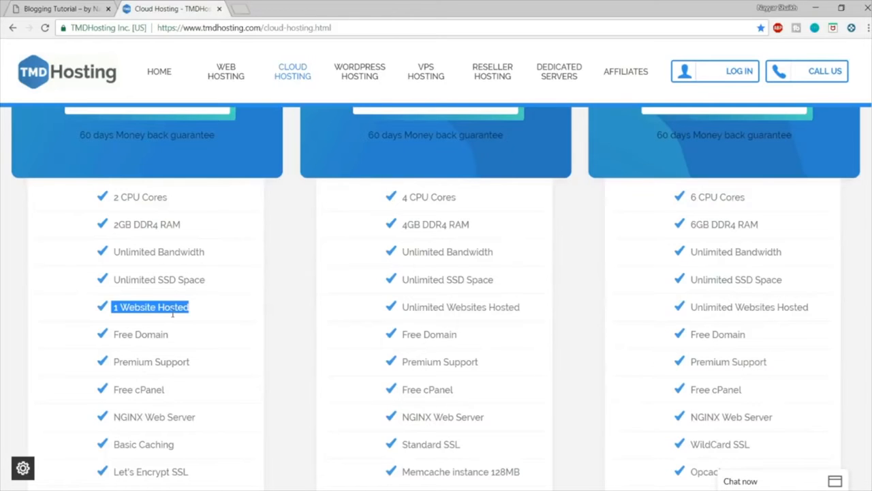
Step: Highlight the Business Cloud description about power and resources for growing websites, and review that plan's features and price
scroll(201, 365, "up", 3)
scroll(439, 262, "up", 2)
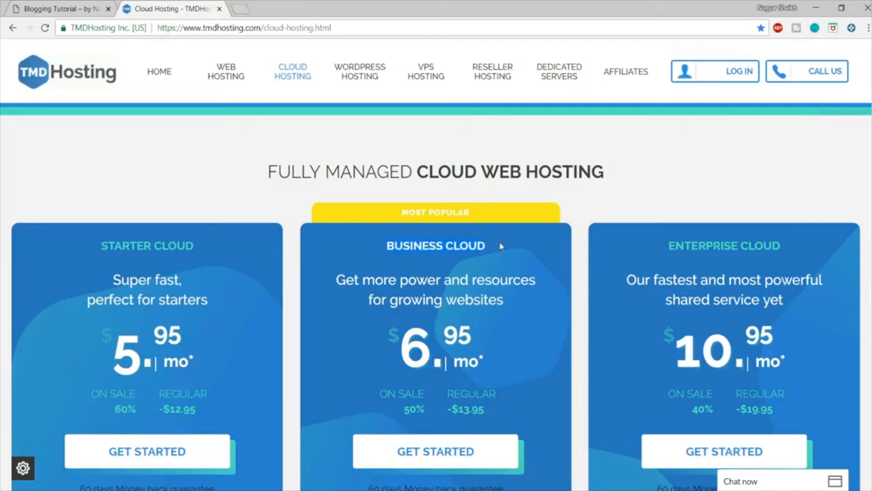
left_click_drag(336, 280, 499, 308)
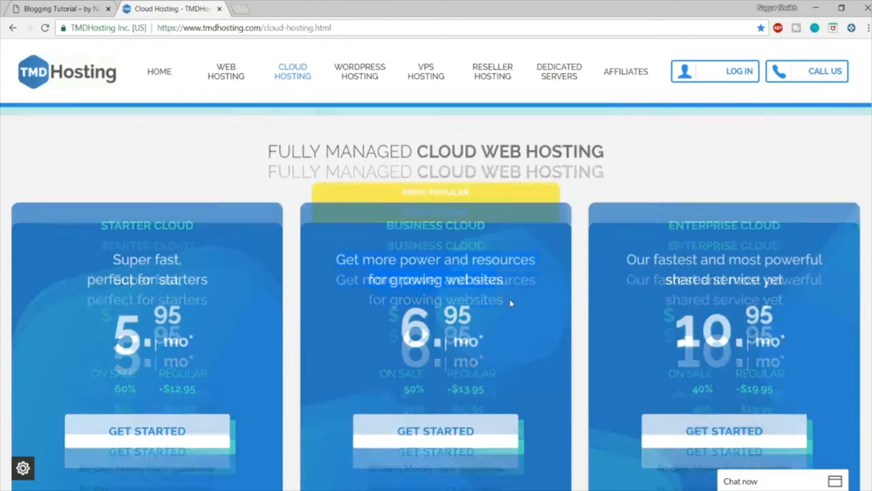
scroll(510, 303, "down", 5)
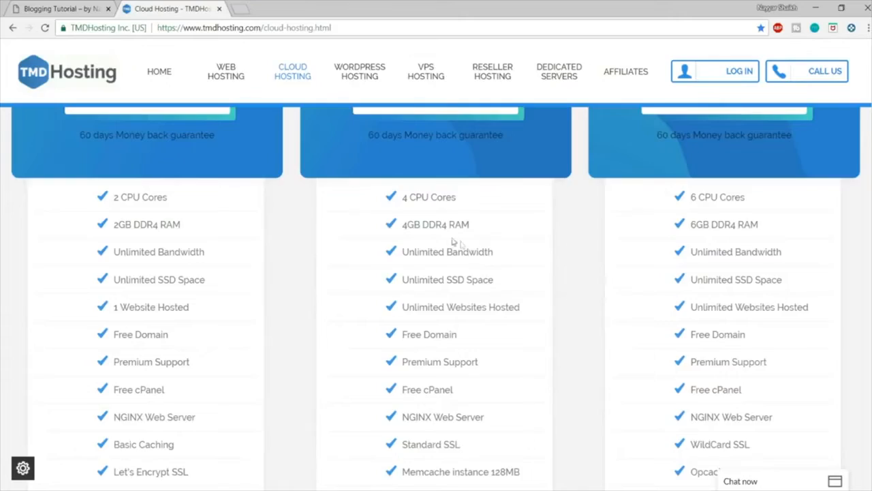
scroll(486, 270, "up", 6)
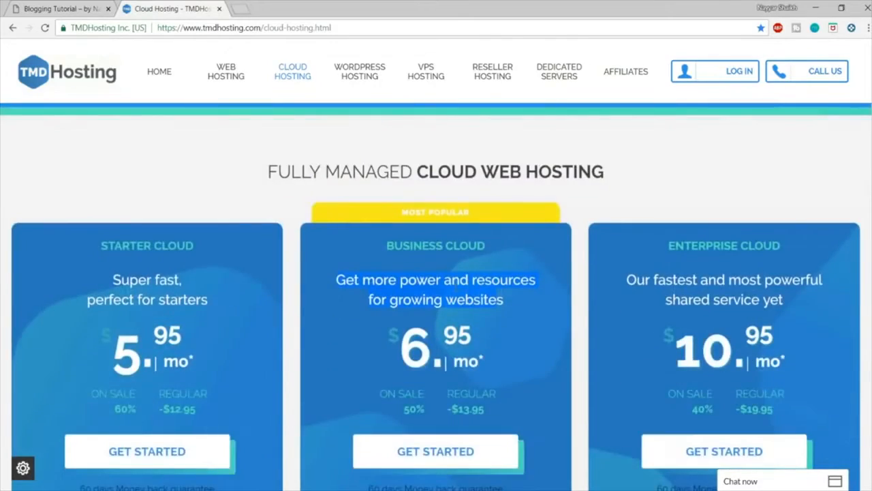
Step: Compare the three cloud plans once more and start an order for the Business Cloud plan
scroll(645, 137, "down", 3)
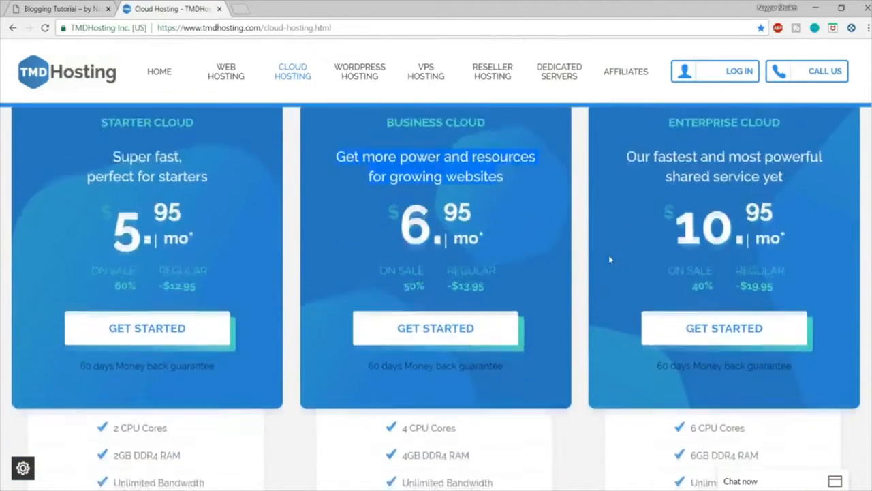
scroll(565, 272, "down", 5)
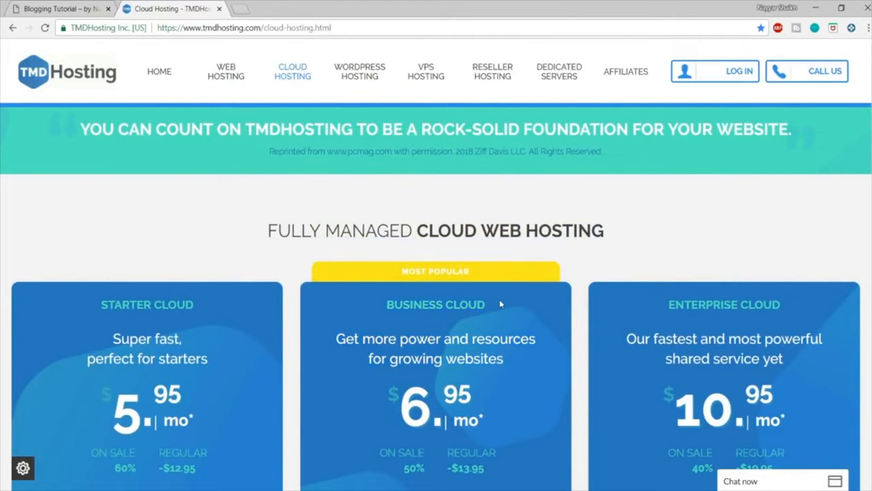
scroll(500, 305, "down", 5)
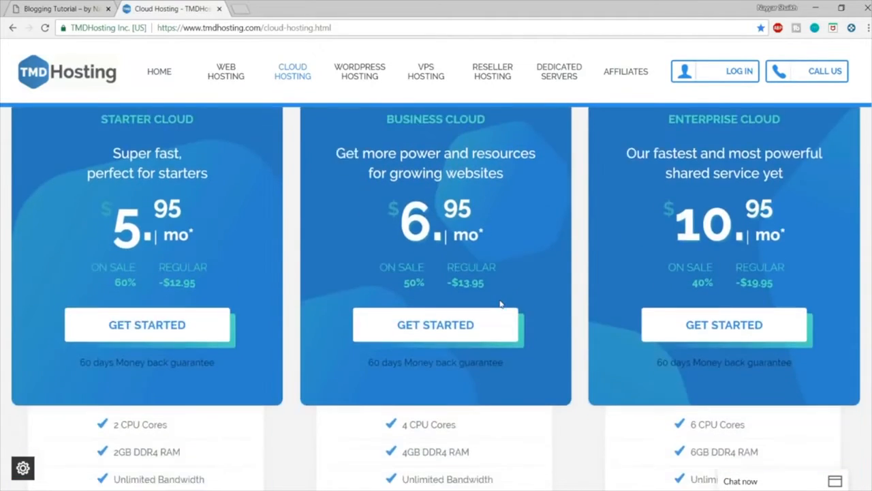
scroll(499, 305, "down", 3)
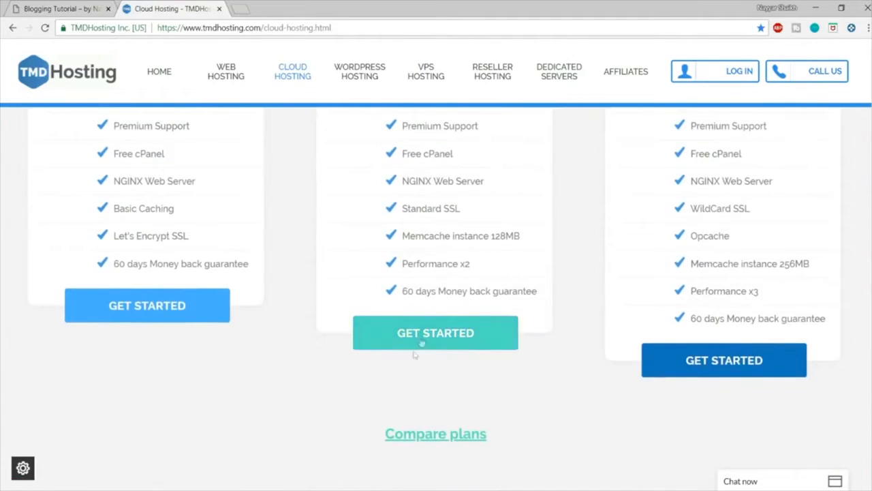
left_click(455, 340)
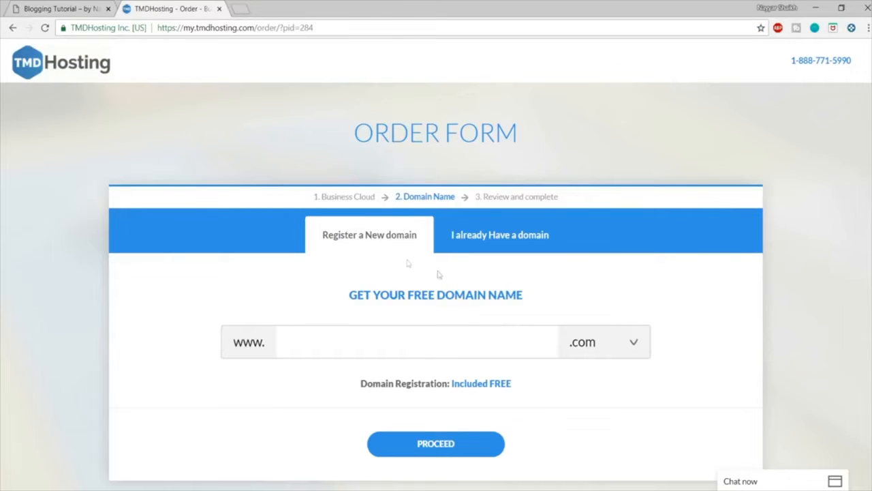
Step: Enter the site owner's name, with the surname repeated, as the new free domain name
left_click(430, 342)
scroll(506, 327, "down", 1)
type("nayyarshaikhshaikh")
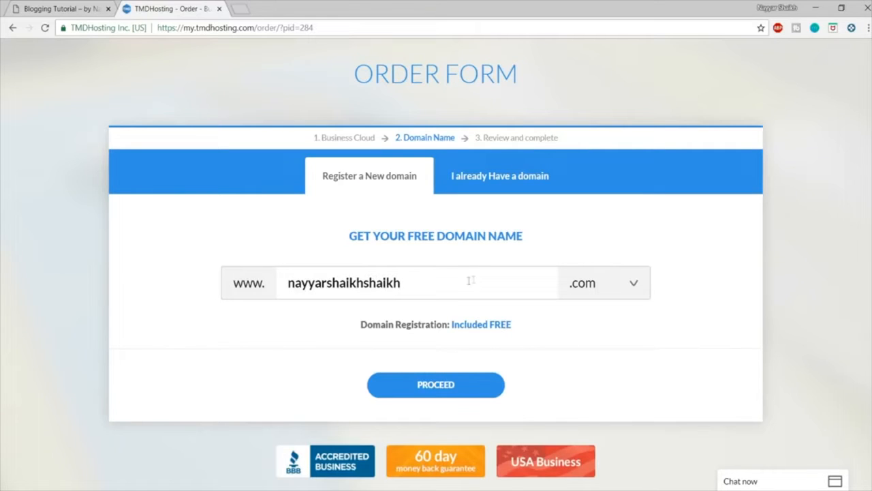
left_click_drag(457, 273, 283, 282)
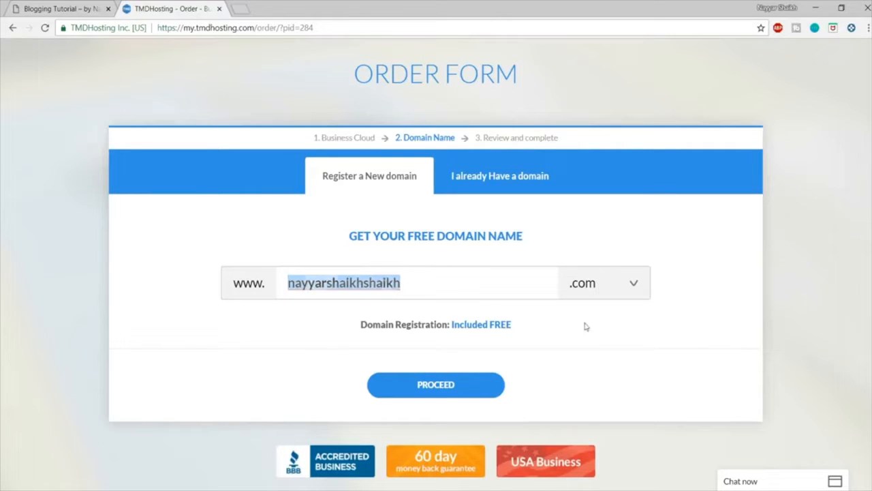
Step: Choose the .com extension for the new domain and proceed to the review stage of the order
left_click(604, 290)
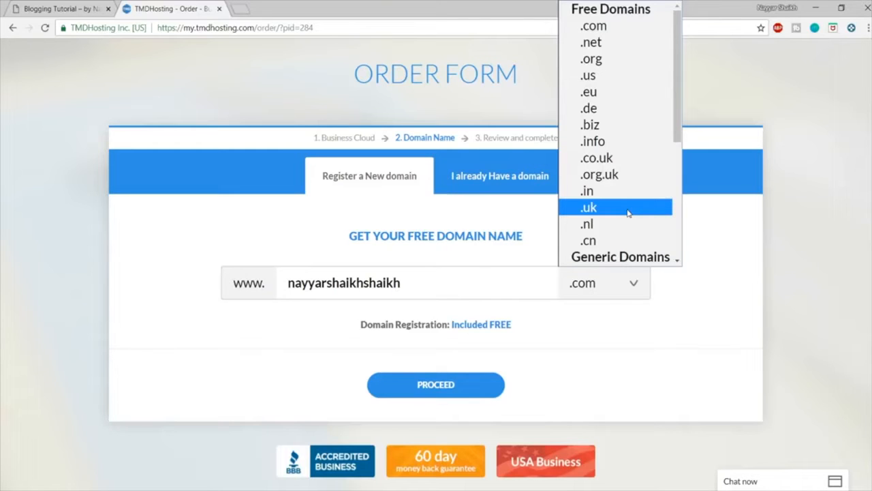
left_click(611, 27)
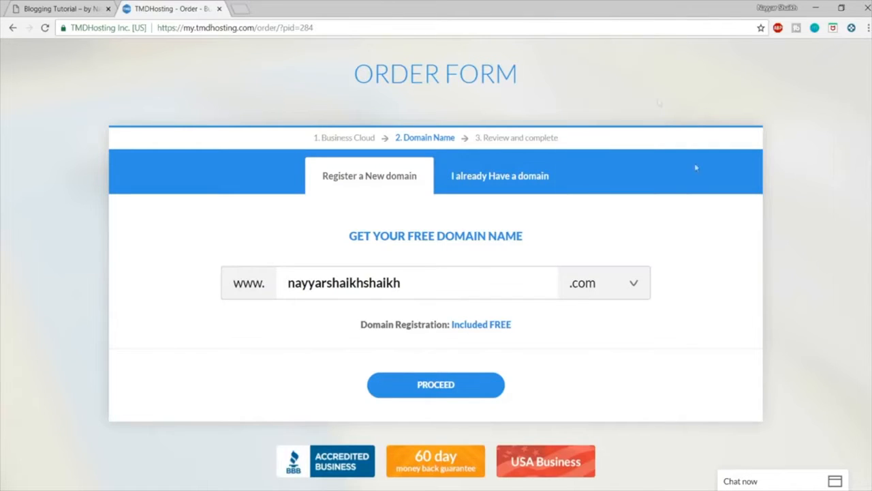
left_click_drag(436, 283, 293, 283)
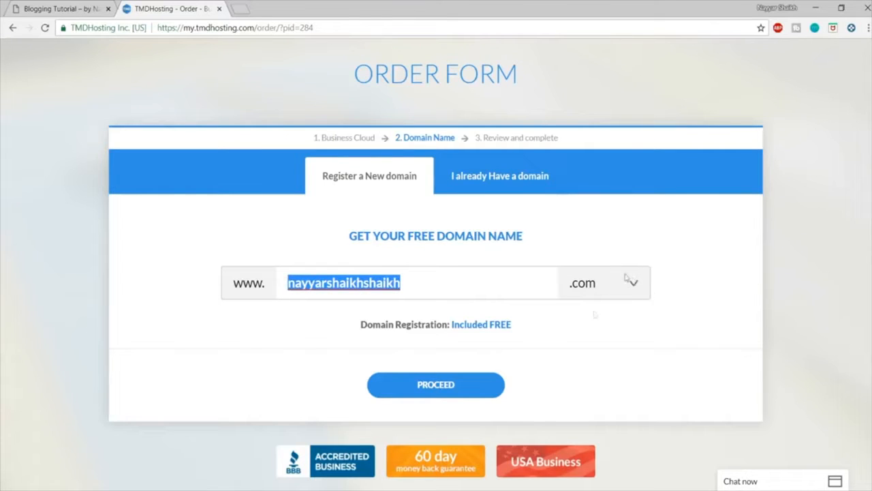
left_click(439, 388)
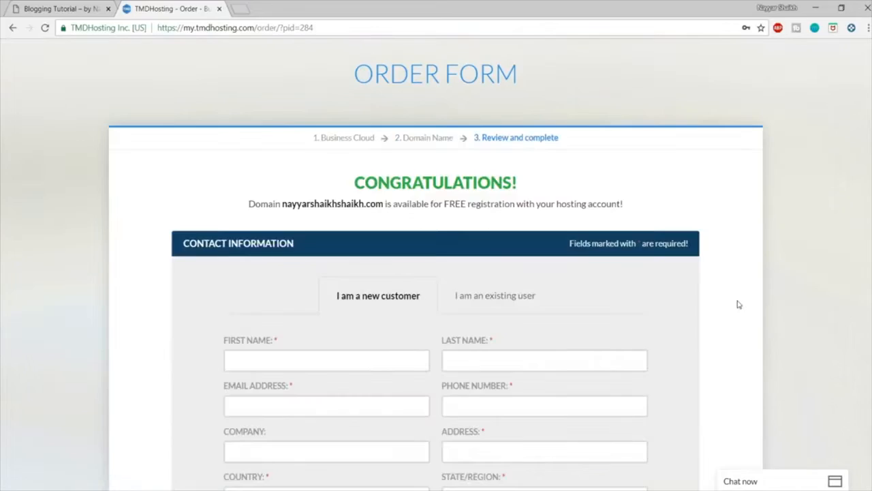
Step: Review the new-customer contact fields and the payment section of the order form
scroll(739, 305, "down", 4)
scroll(740, 305, "up", 2)
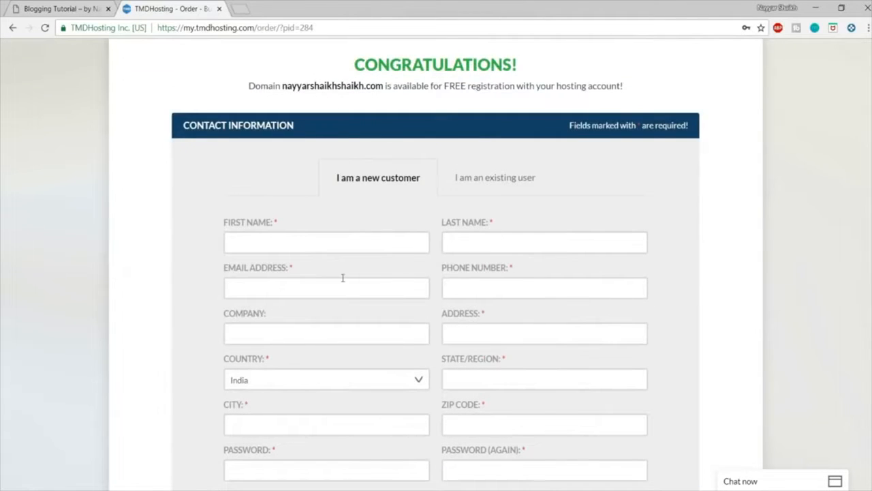
scroll(678, 289, "down", 3)
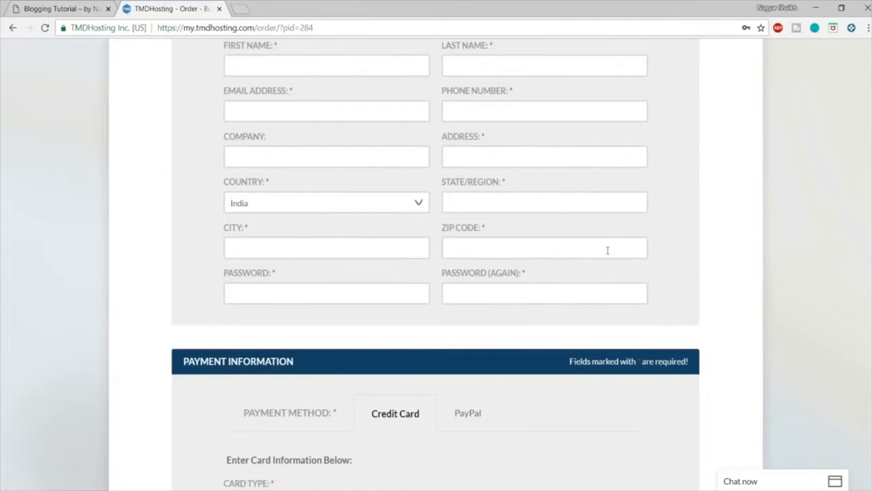
scroll(858, 246, "down", 3)
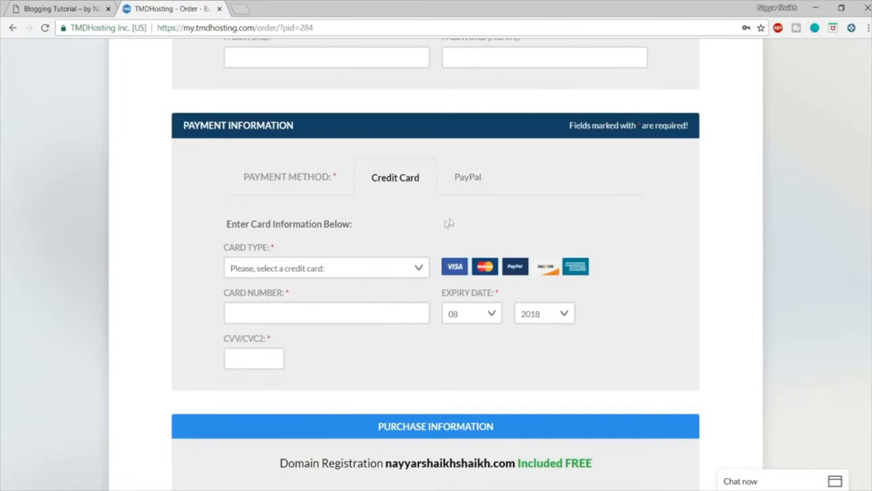
Step: Examine the accepted card types and the credit card and PayPal options in the payment section
left_click(336, 273)
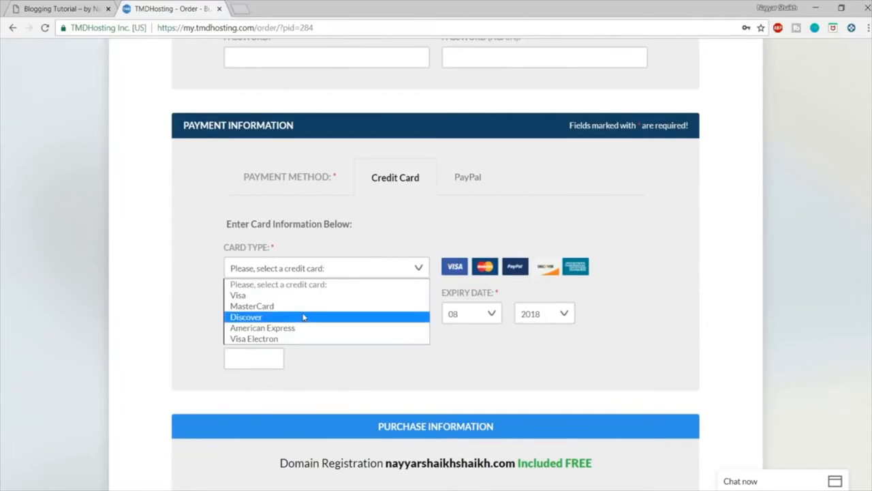
left_click(594, 292)
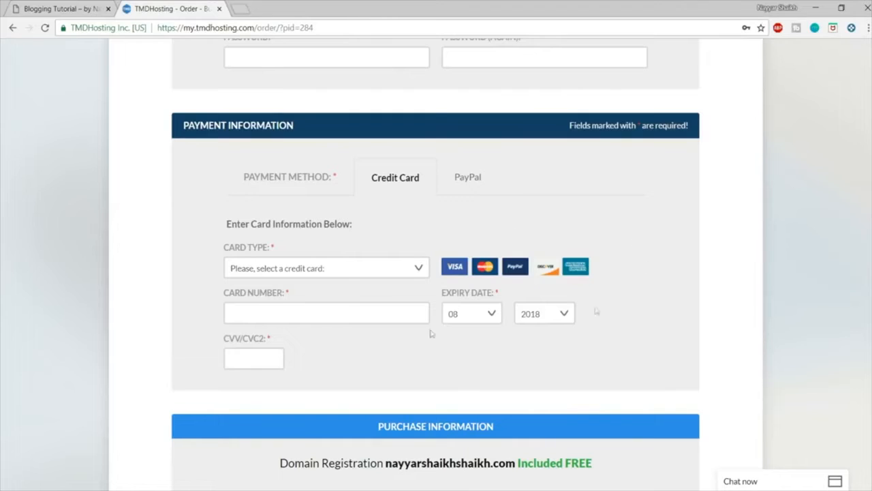
left_click(364, 266)
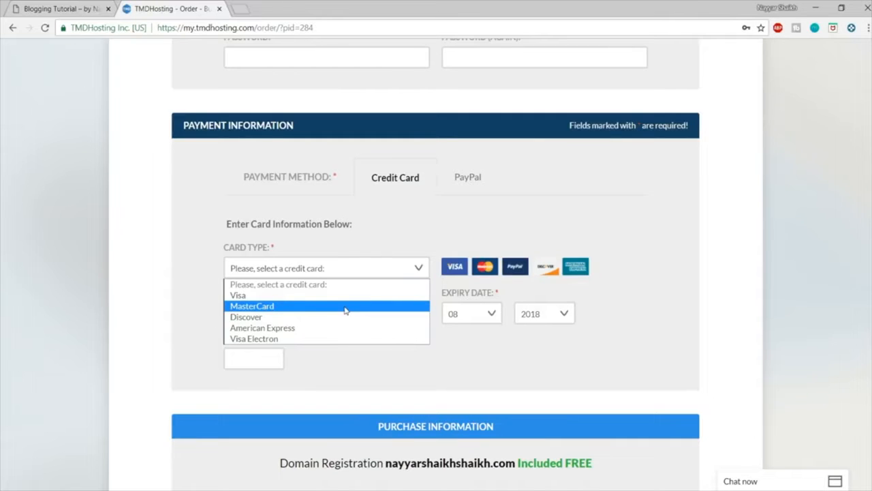
left_click(654, 205)
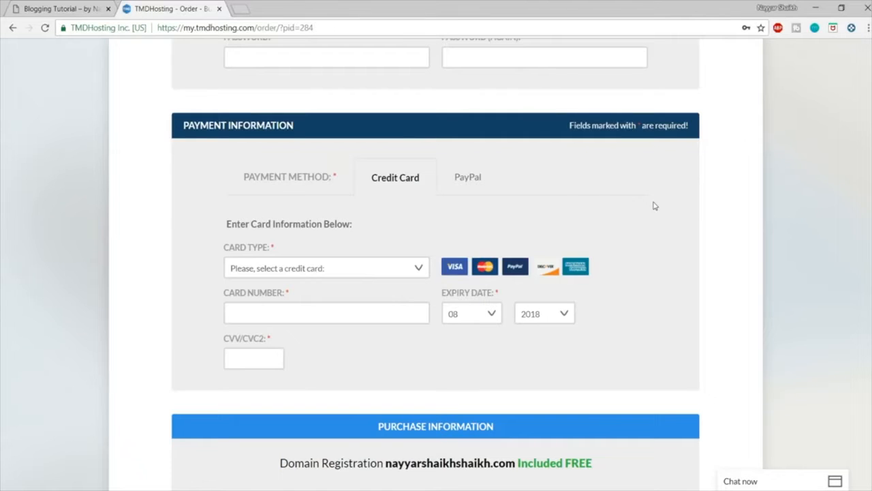
left_click(388, 267)
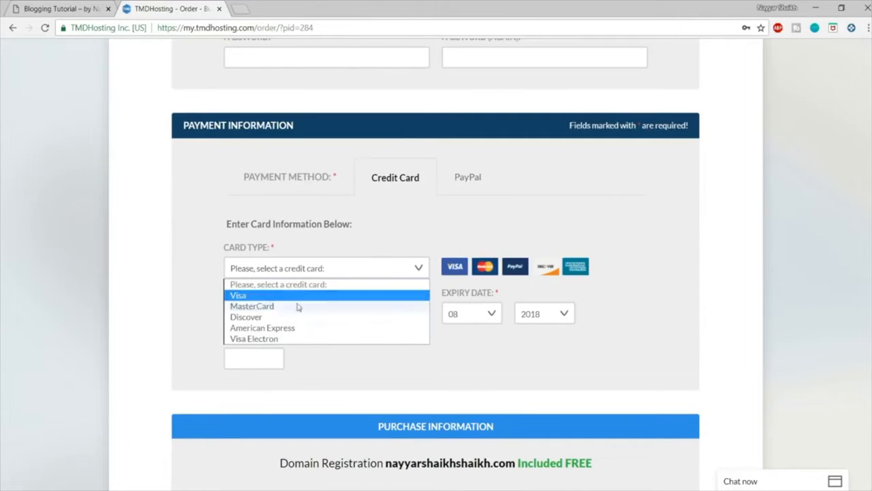
left_click(376, 220)
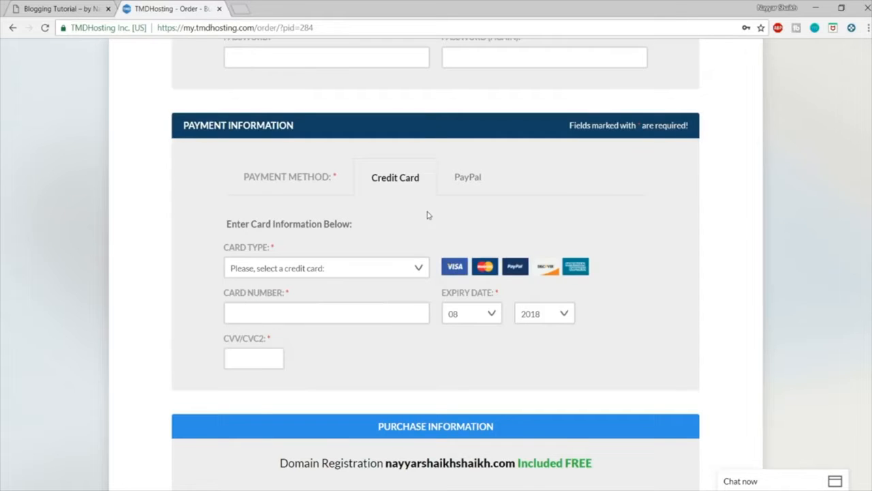
left_click(352, 273)
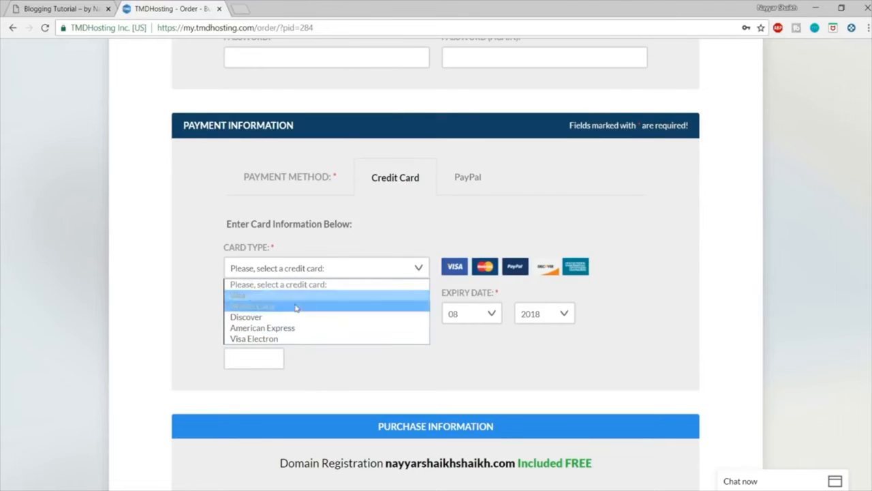
left_click(431, 228)
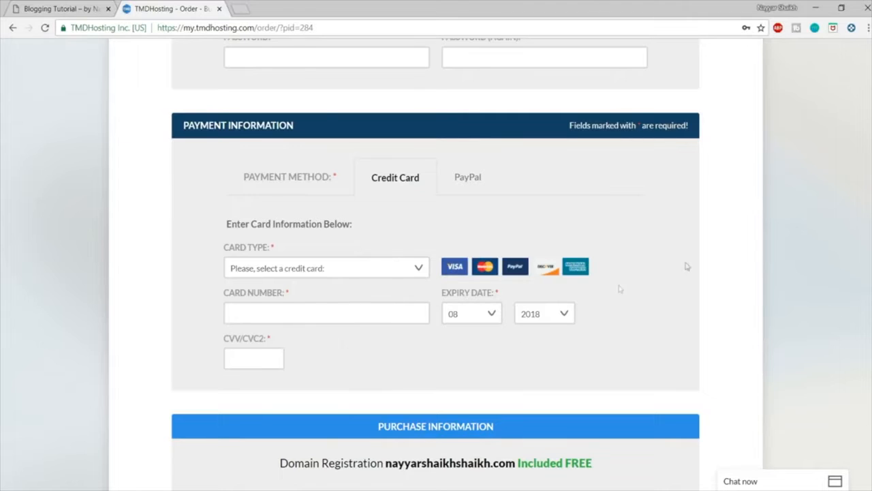
left_click(469, 182)
left_click(413, 184)
Step: Choose Singapore, SG as the data center location and check the 12-month billing period in the purchase information
scroll(668, 253, "down", 5)
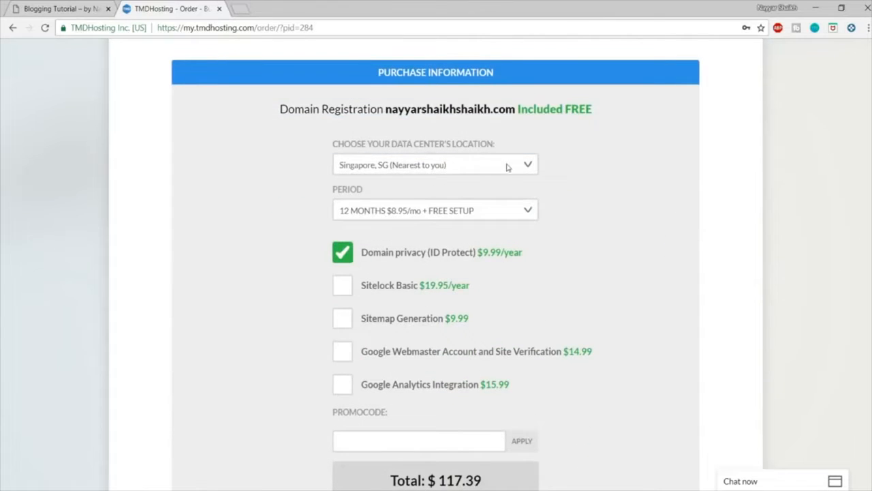
left_click(402, 170)
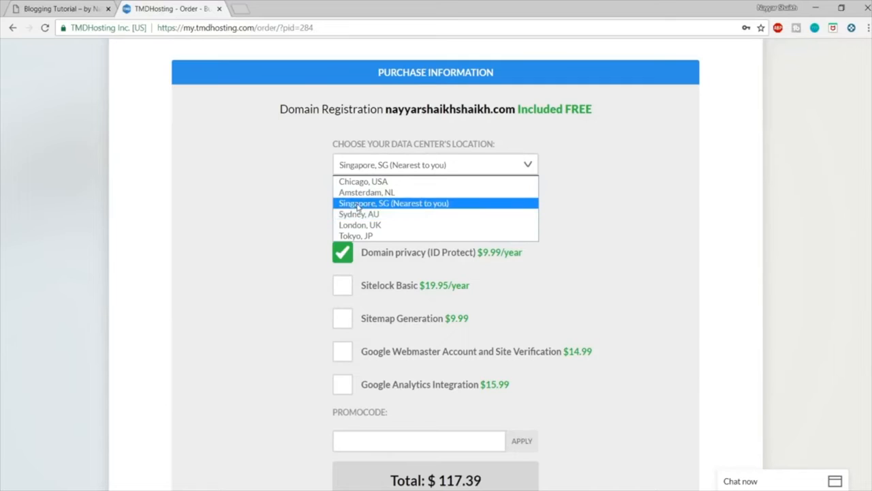
left_click(358, 204)
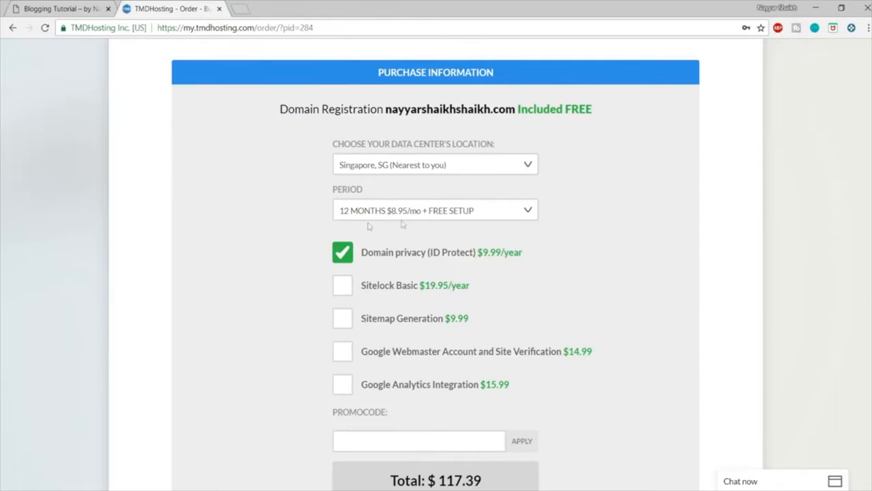
scroll(707, 252, "down", 1)
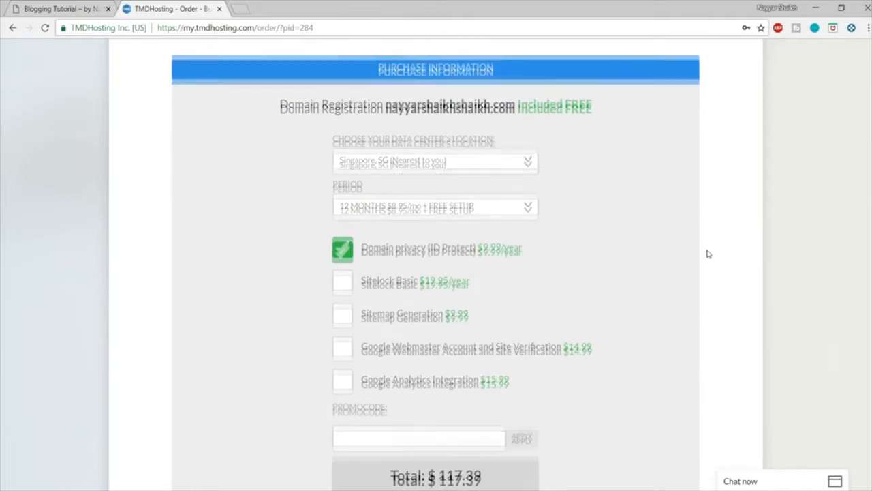
left_click_drag(528, 195, 459, 197)
left_click(494, 211)
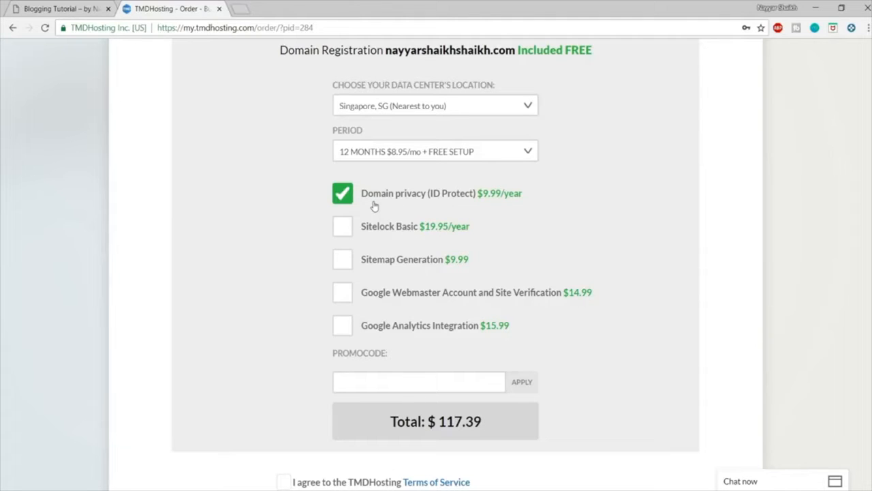
Step: Apply the tutorial's promo code to the order and look over the updated purchase details
scroll(629, 273, "down", 2)
left_click(411, 268)
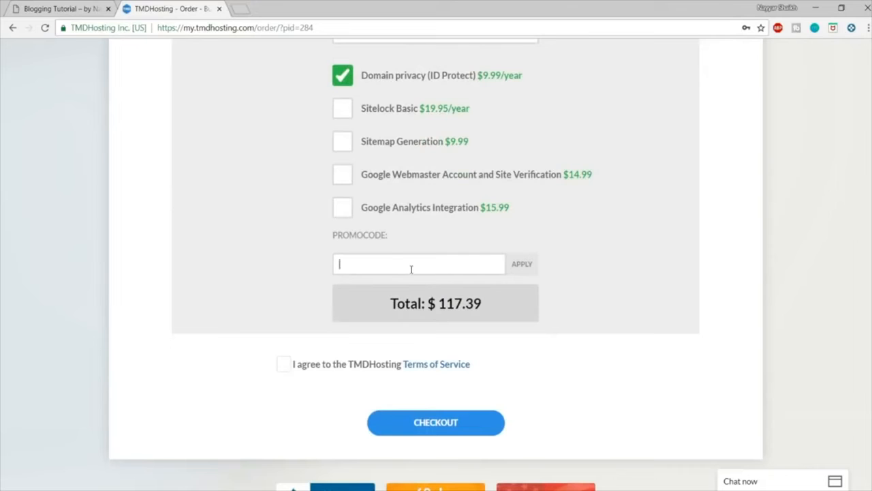
type("NAYYAR7")
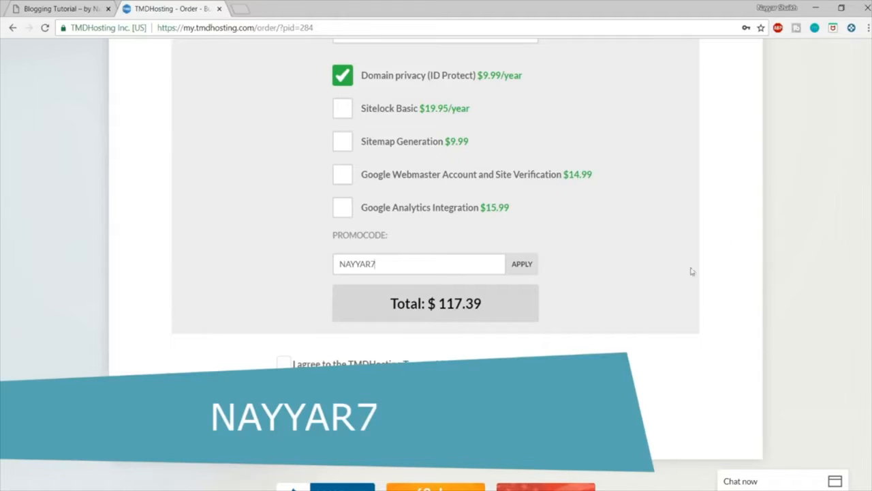
left_click(527, 266)
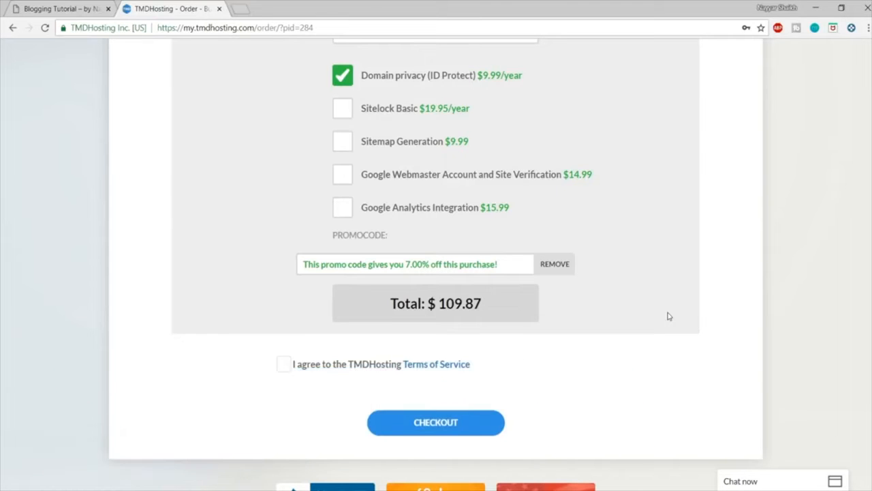
scroll(682, 277, "up", 1)
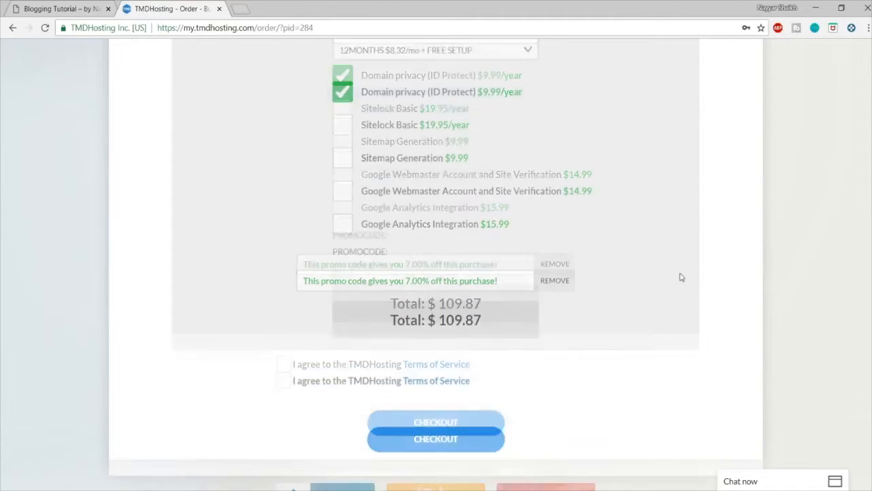
scroll(681, 287, "up", 10)
scroll(681, 302, "down", 8)
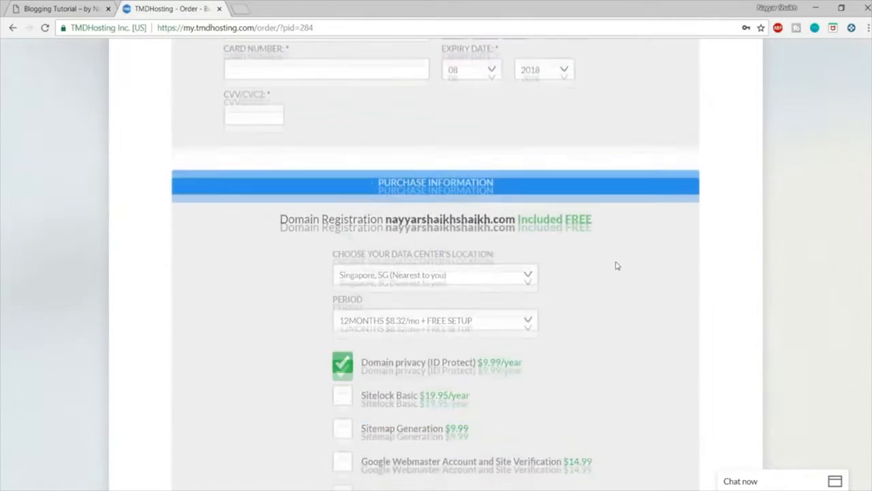
scroll(616, 266, "down", 5)
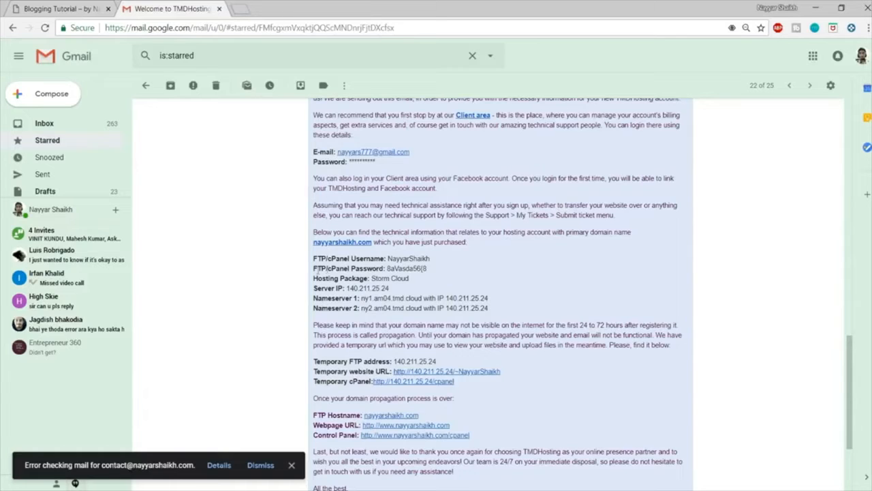
Step: In Gmail, locate the cPanel credentials in the TMDHosting welcome email and open the control panel link in a new tab
left_click_drag(313, 259, 389, 259)
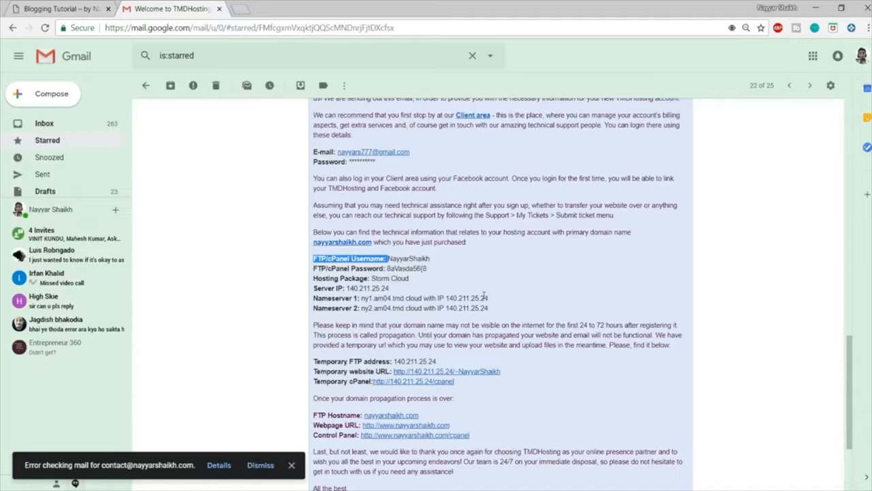
scroll(522, 302, "down", 2)
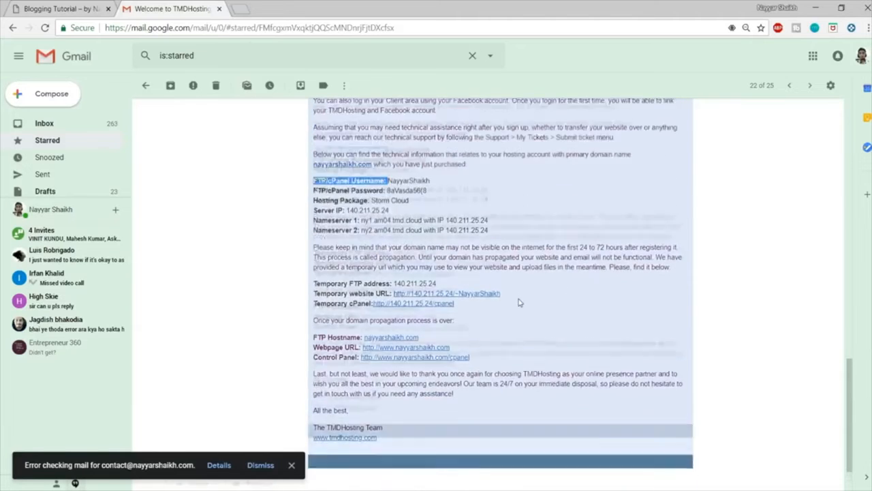
right_click(430, 377)
left_click(432, 386)
Step: Recheck the credentials in the welcome email and log in to cPanel with the saved account details
left_click(292, 11)
left_click(178, 6)
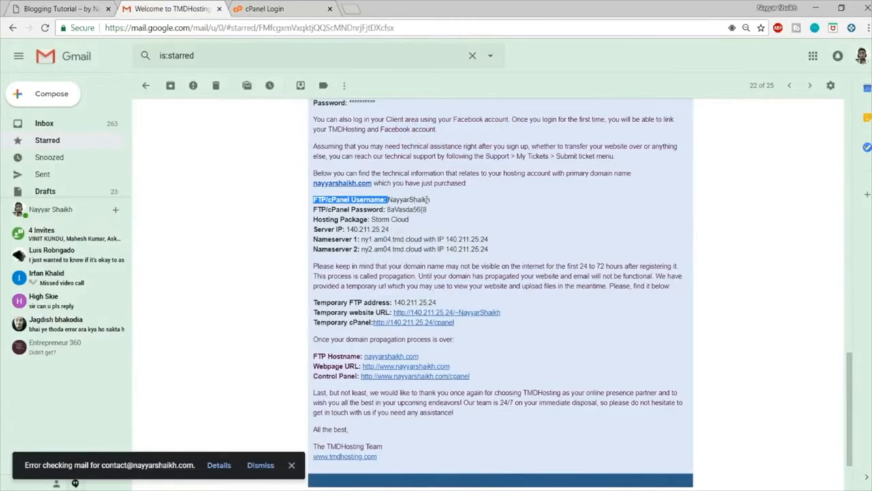
left_click(278, 9)
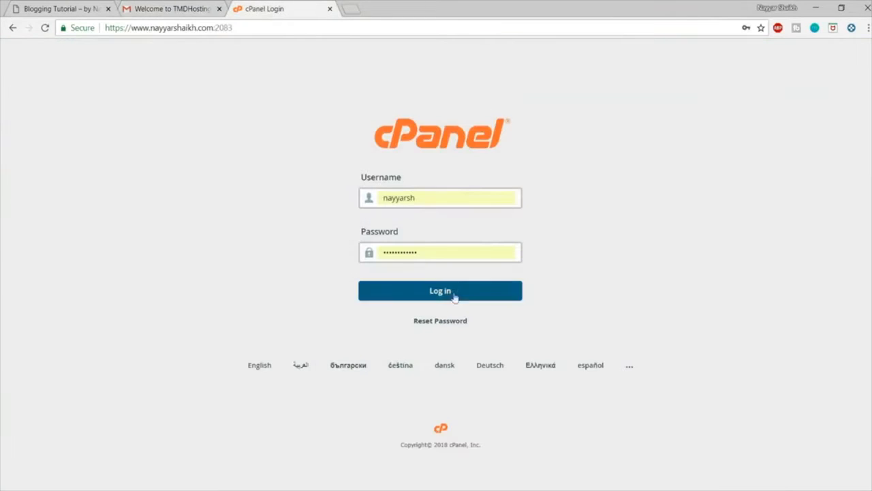
left_click(432, 299)
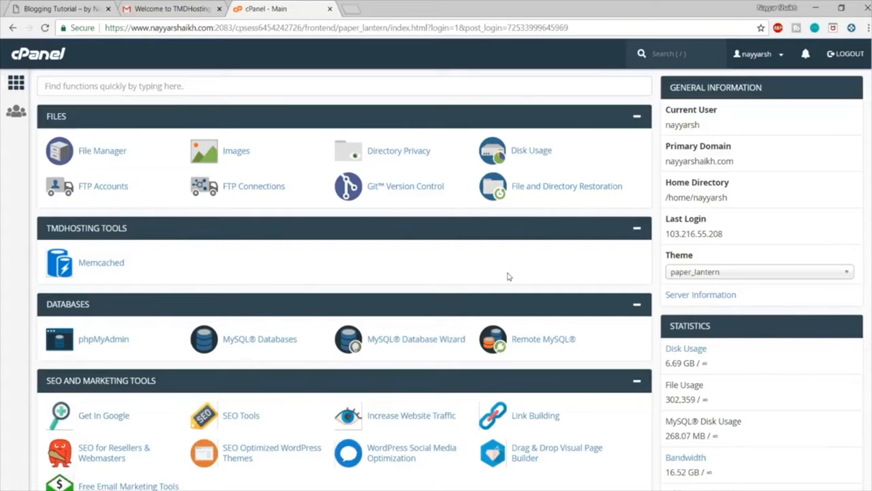
Step: Find WordPress in cPanel's Softaculous Apps Installer and open its installation form
scroll(522, 283, "down", 10)
scroll(522, 284, "down", 5)
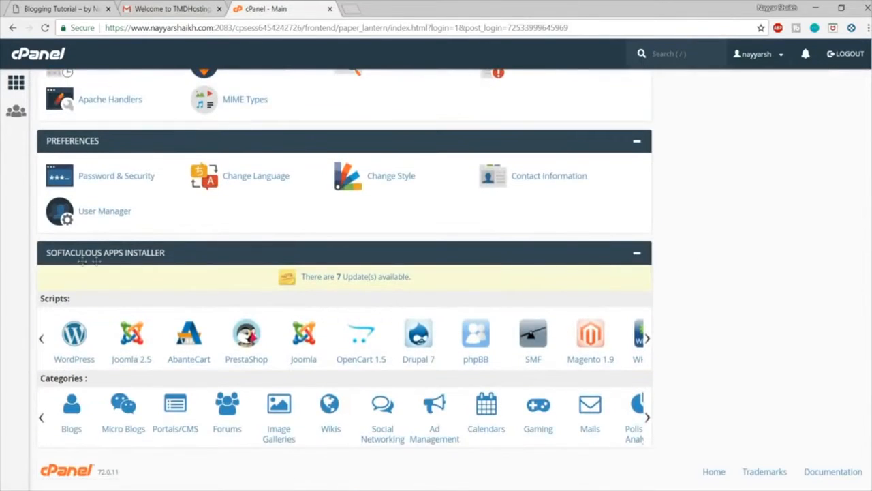
left_click(75, 334)
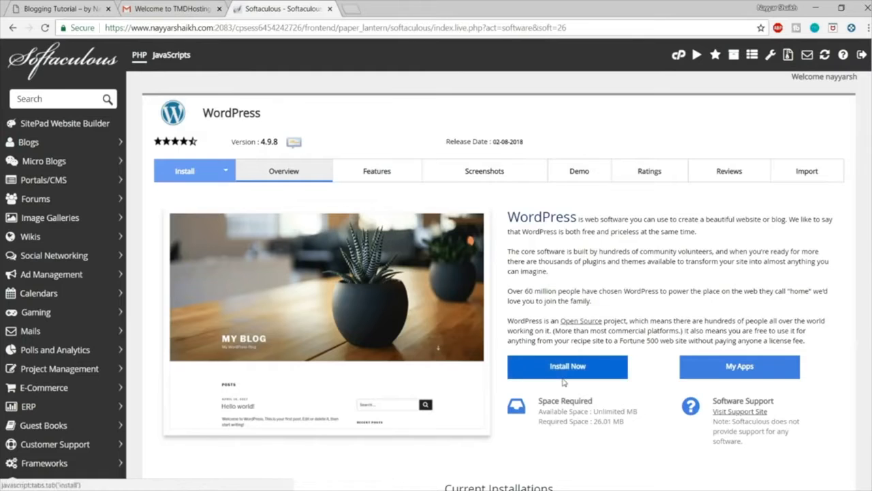
left_click(565, 367)
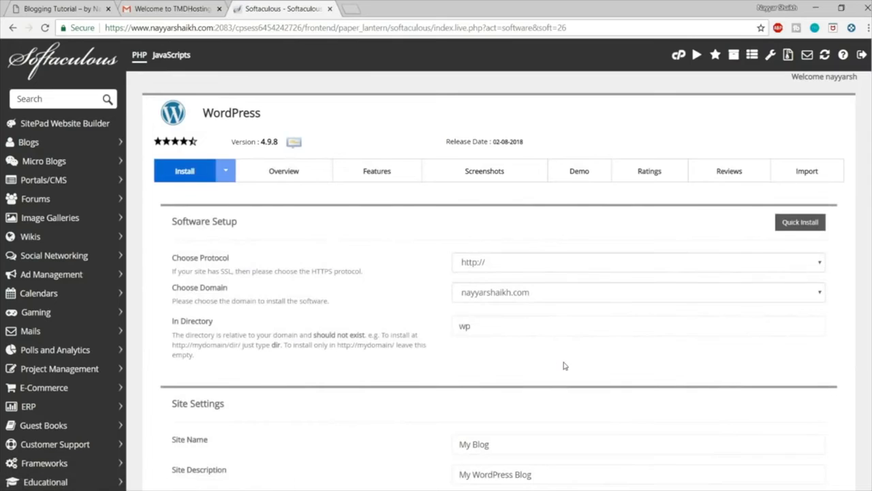
Step: Choose the blog2 subdomain as the domain for the WordPress installation
left_click(516, 300)
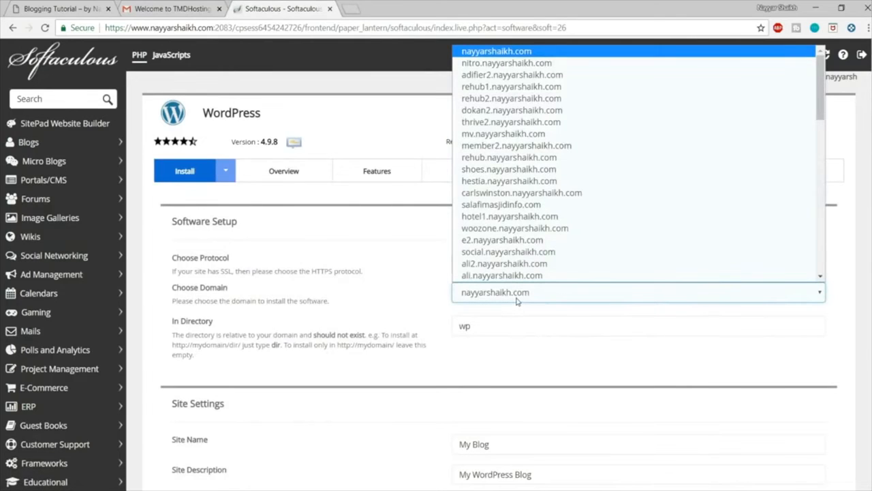
type("blog.")
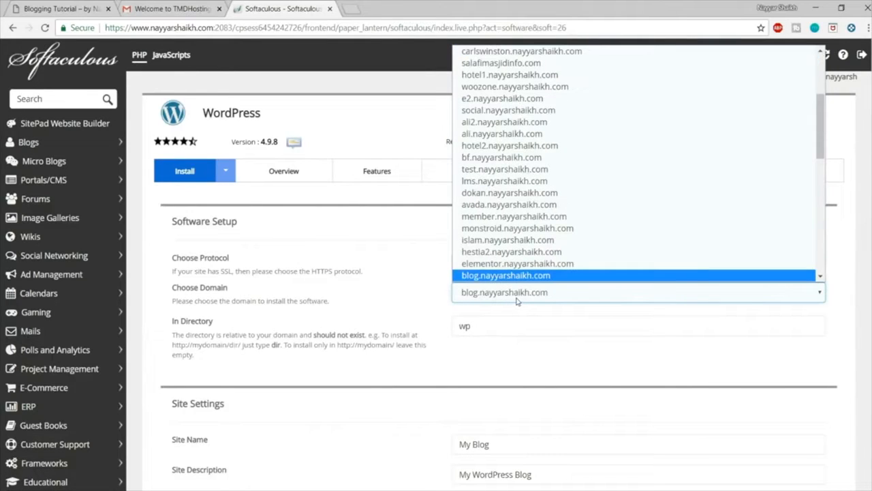
type("b")
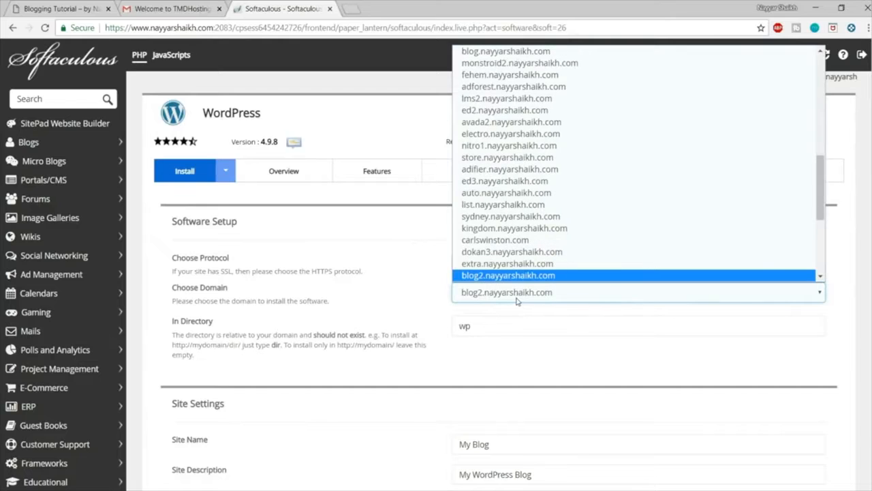
key("Return")
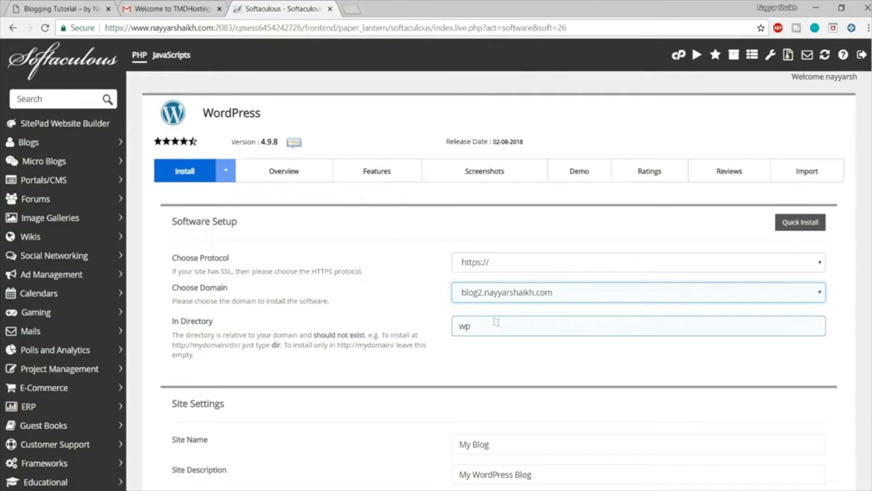
left_click_drag(495, 321, 444, 325)
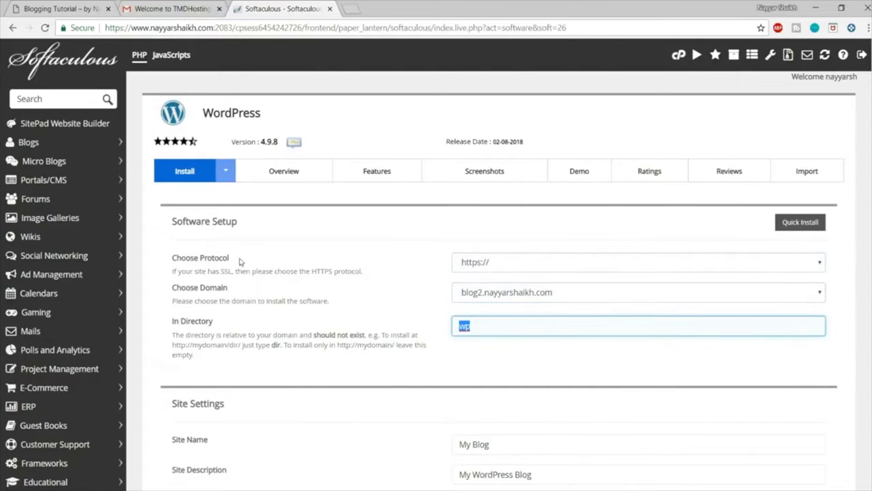
double_click(313, 271)
left_click(366, 273)
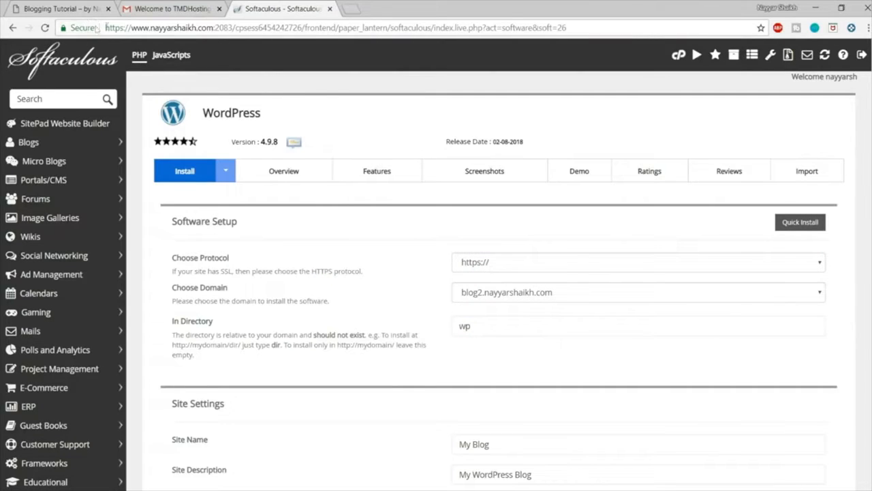
left_click(508, 271)
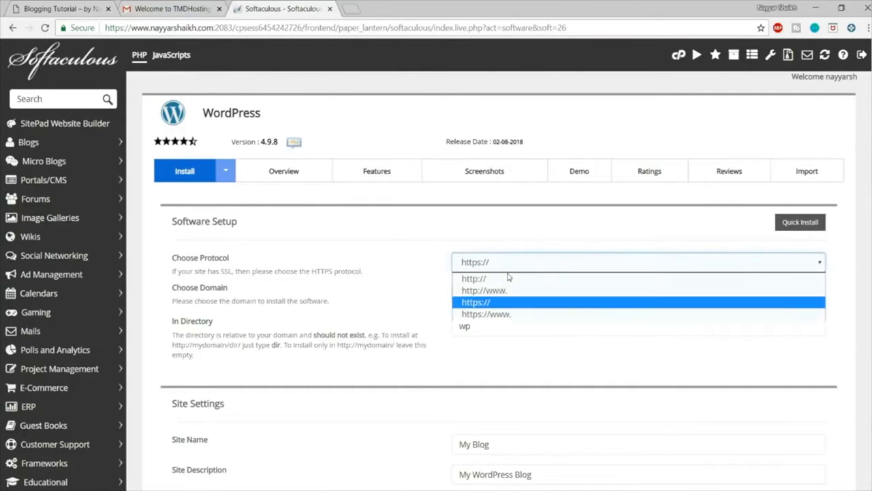
left_click(499, 314)
Step: Clear the wp entry from the installation directory so WordPress installs at the root of the chosen domain
left_click(494, 326)
left_click_drag(493, 326, 444, 331)
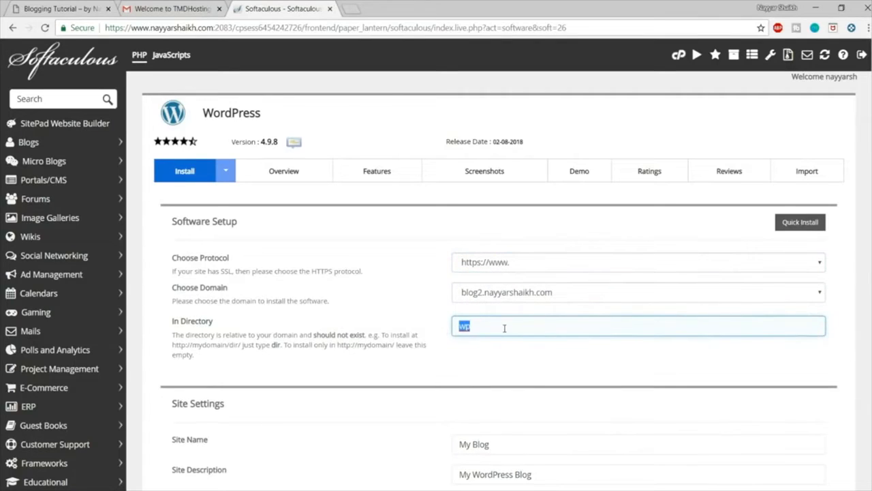
key("BackSpace")
Step: Set the site name to BloggDude and the site description to Blog Tutorial
scroll(628, 324, "down", 5)
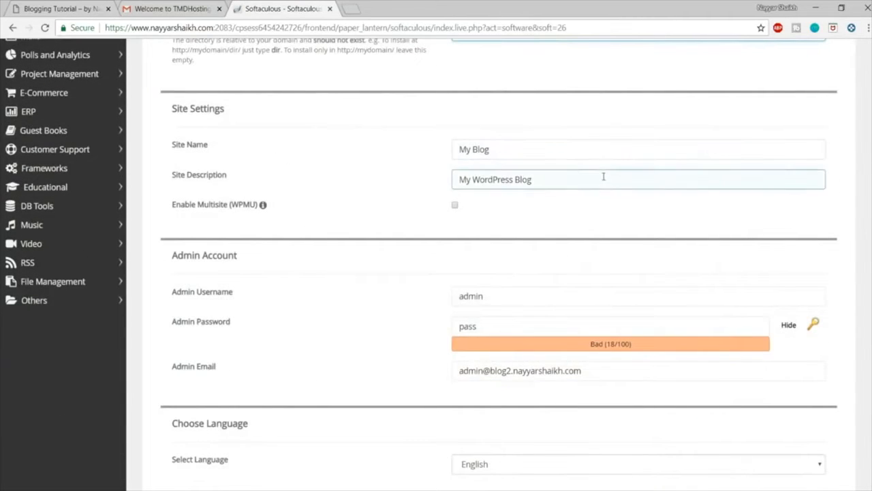
left_click(518, 152)
key("ctrl+a")
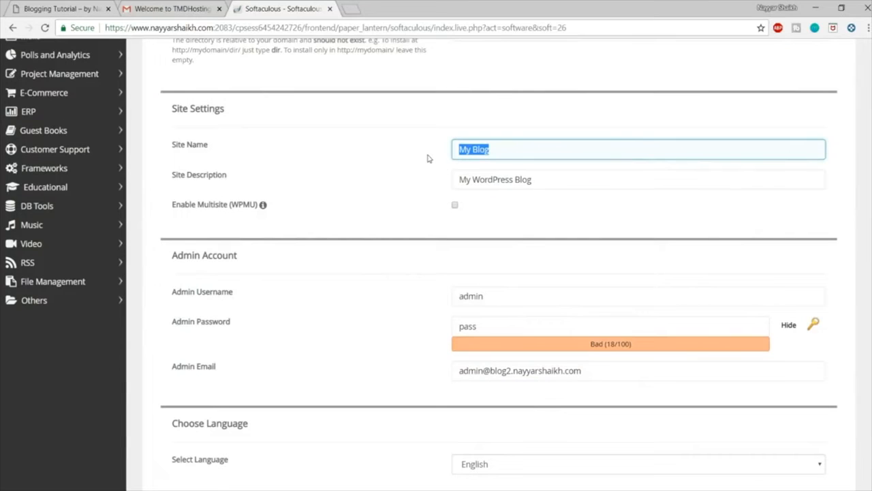
type("B")
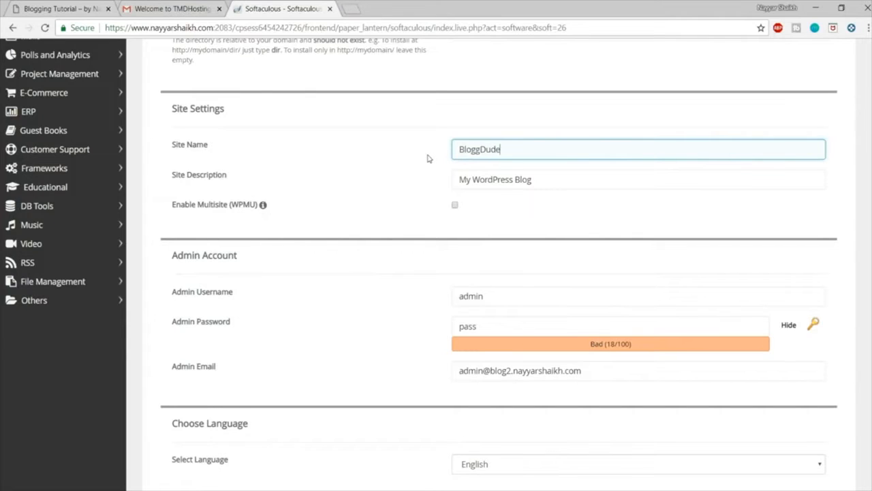
left_click(557, 179)
key("ctrl+a")
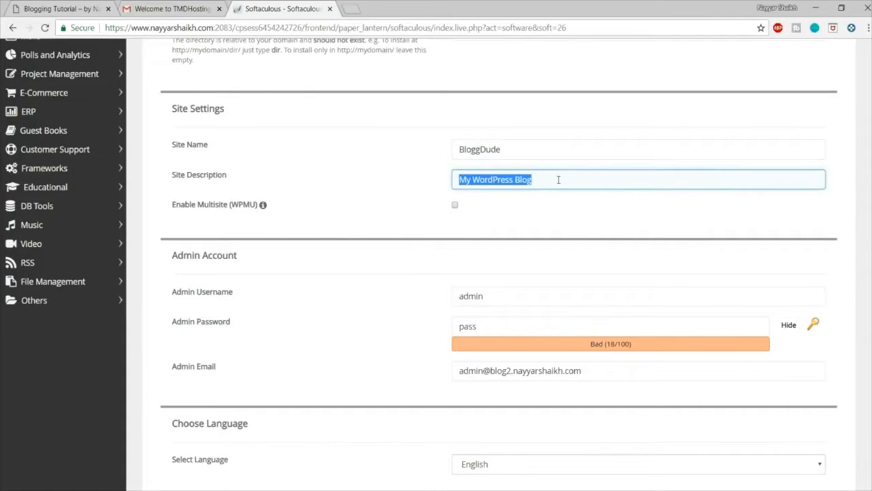
key("BackSpace")
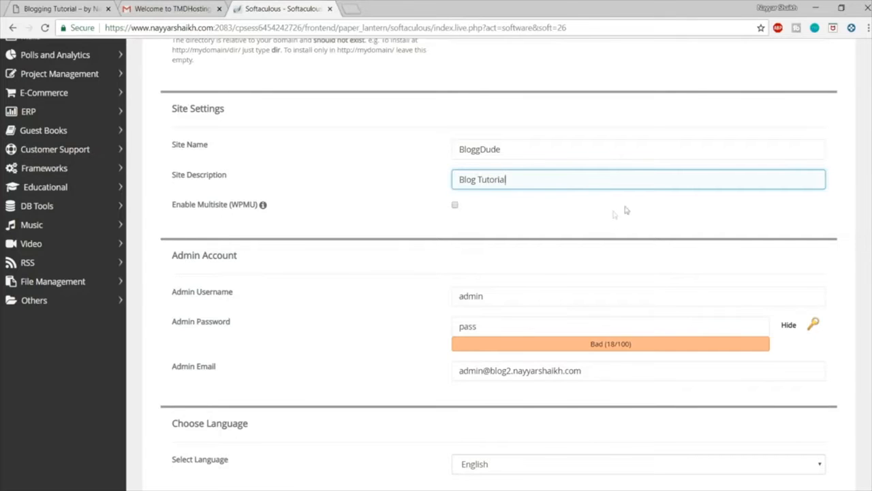
Step: Fill in the admin account with the administrator's username, password and email address, keeping the password masked
scroll(593, 235, "down", 2)
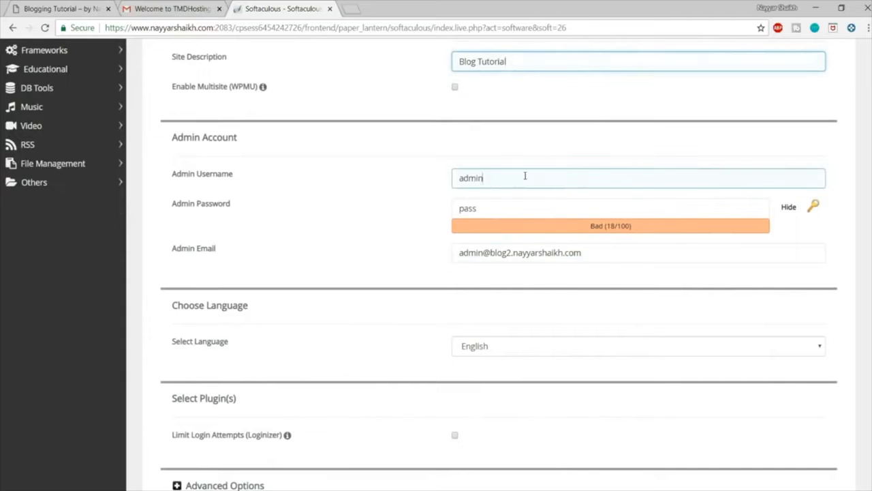
left_click_drag(525, 176, 428, 177)
type("Nayyar_Shaikh")
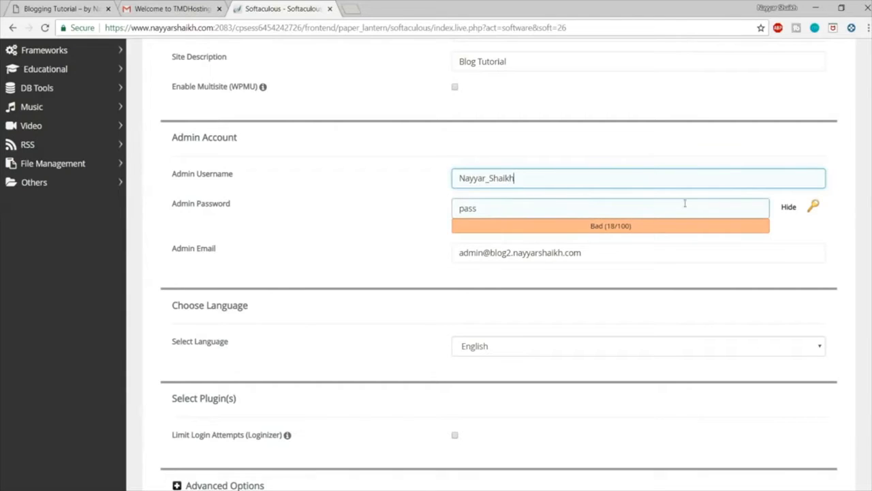
left_click(792, 212)
left_click(589, 208)
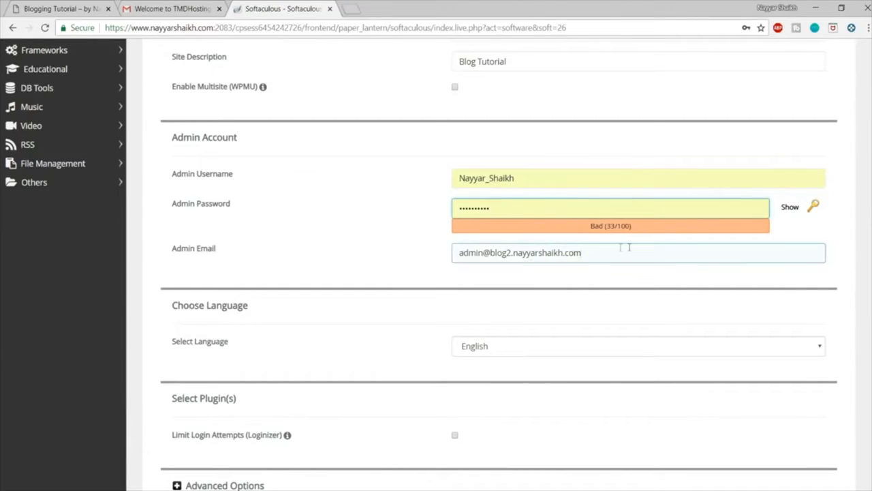
left_click_drag(628, 248, 394, 251)
type("re")
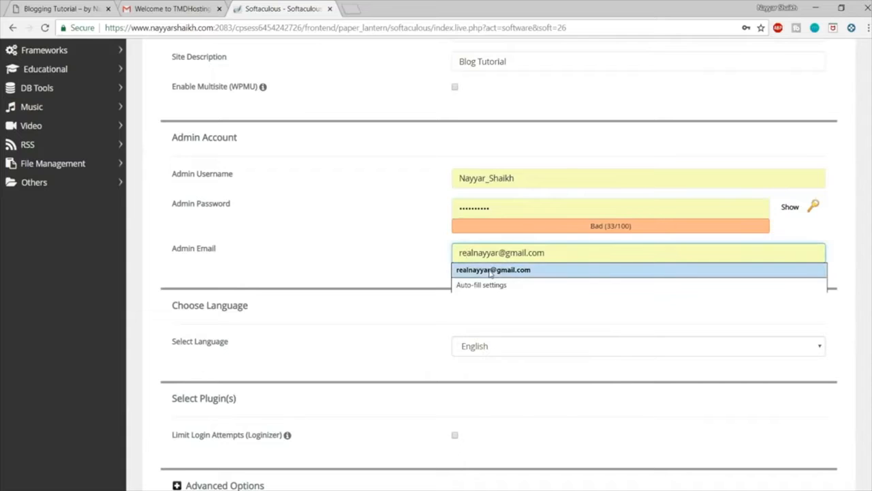
left_click(453, 274)
Step: Install WordPress with the entered settings, without selecting an optional theme
scroll(592, 318, "down", 8)
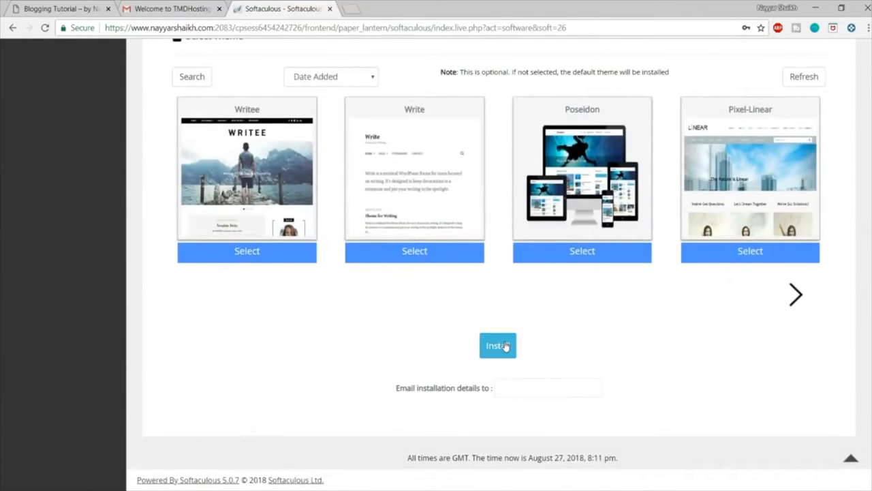
left_click(506, 346)
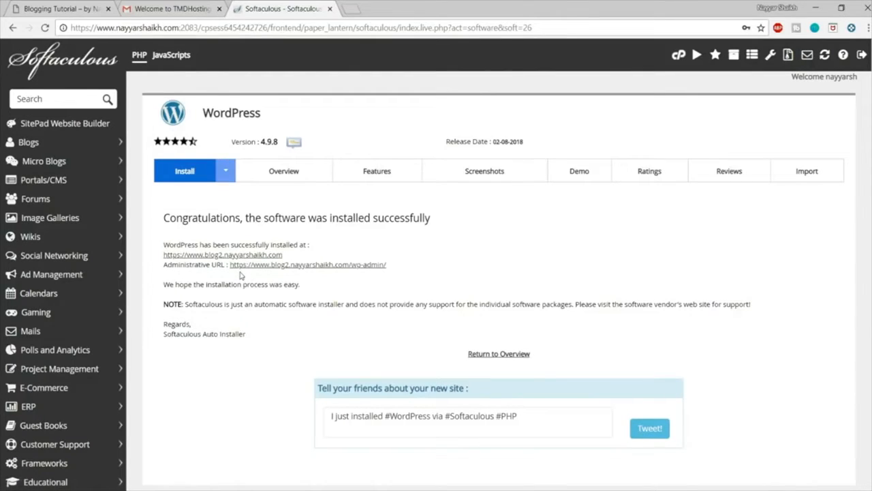
Step: Open the new site's administrative URL and its front page in separate tabs, and close the Softaculous and welcome email tabs
right_click(278, 265)
left_click(300, 273)
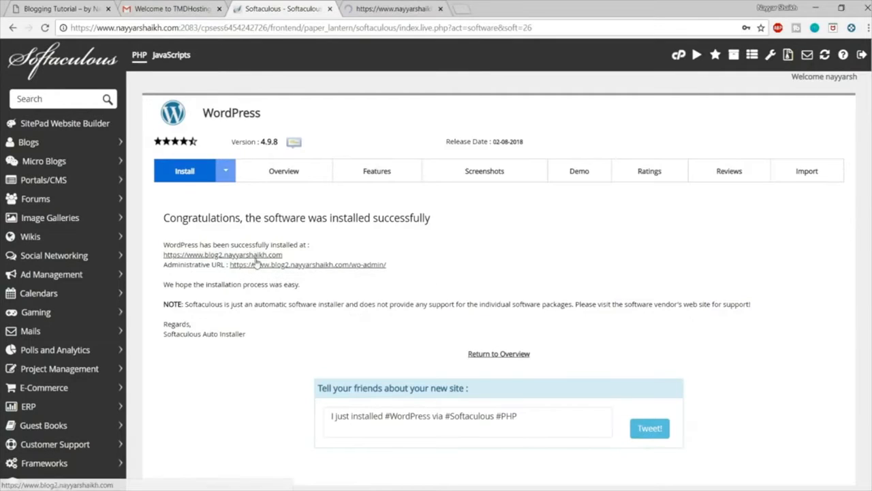
right_click(253, 254)
left_click(272, 260)
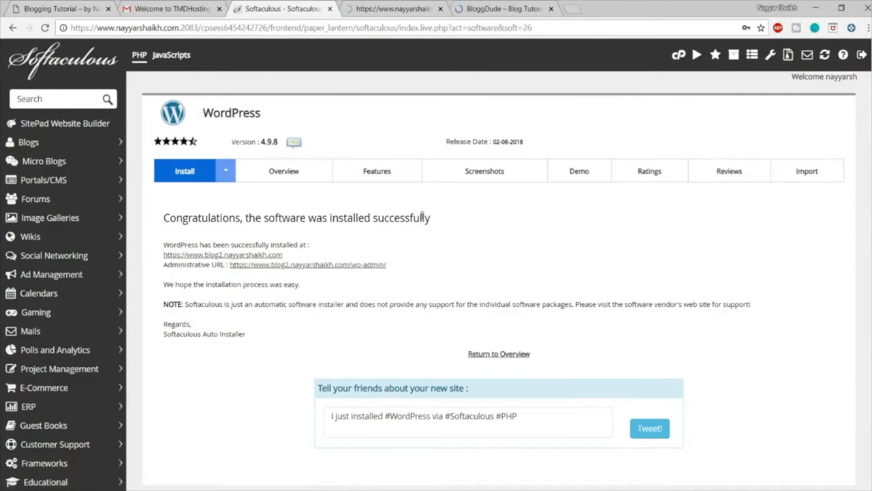
left_click(330, 9)
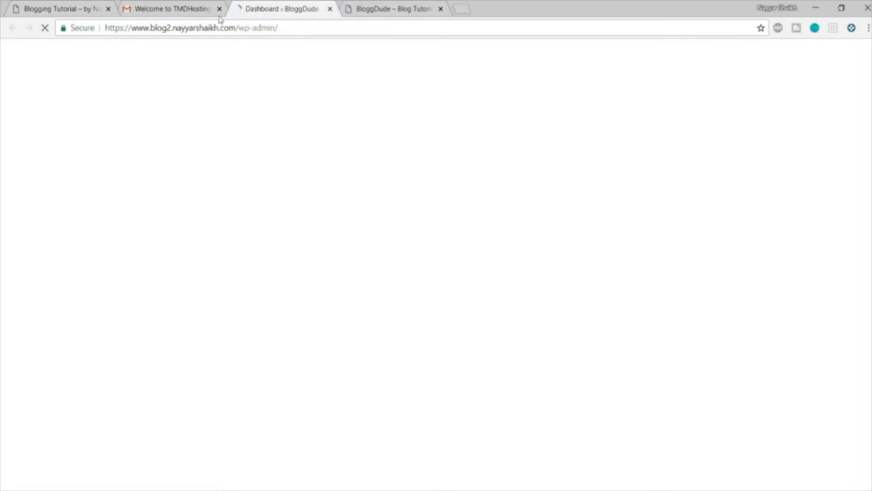
left_click(219, 9)
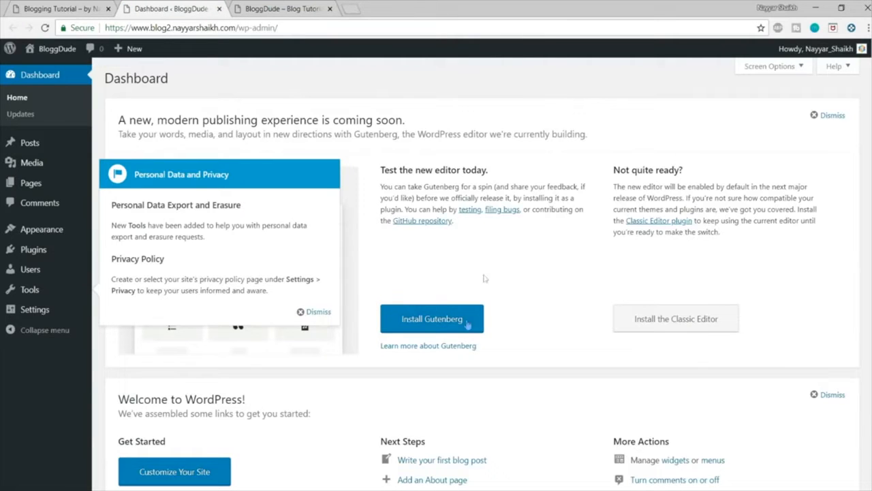
Step: Dismiss the Personal Data and Privacy notice, look over the dashboard and examine the /wp-admin/ ending of its address
left_click(315, 312)
scroll(414, 308, "down", 6)
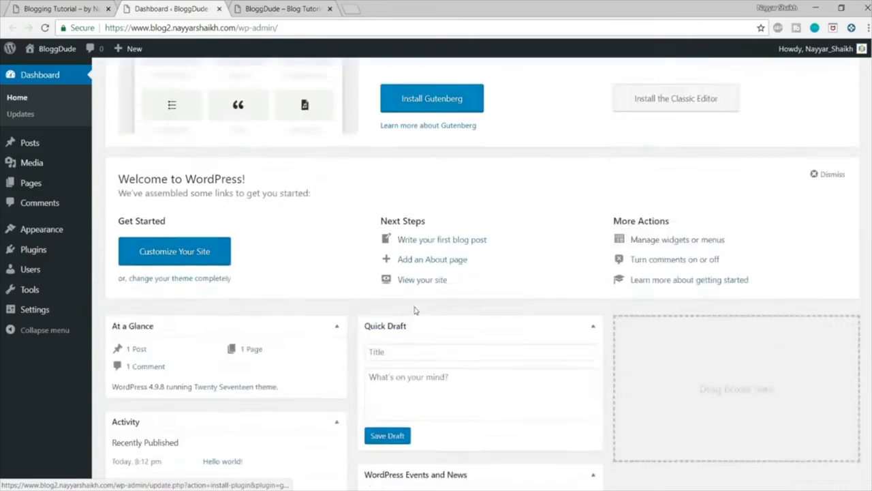
scroll(415, 308, "up", 8)
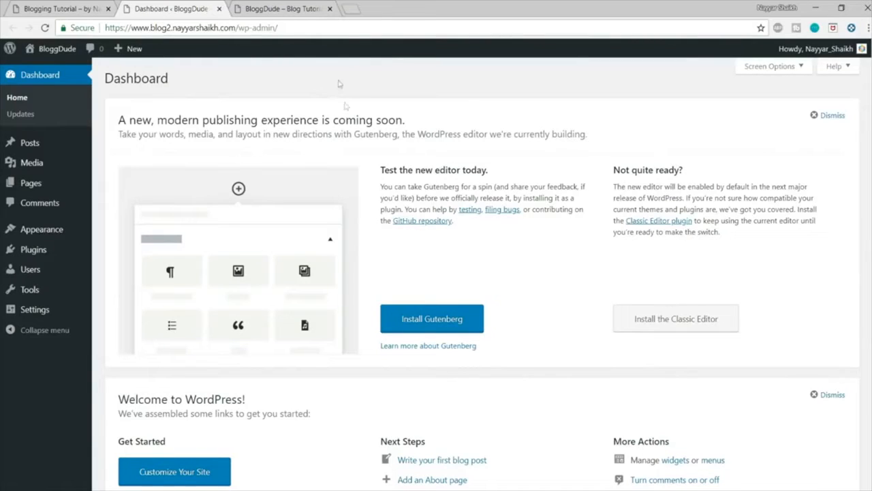
left_click_drag(106, 27, 236, 28)
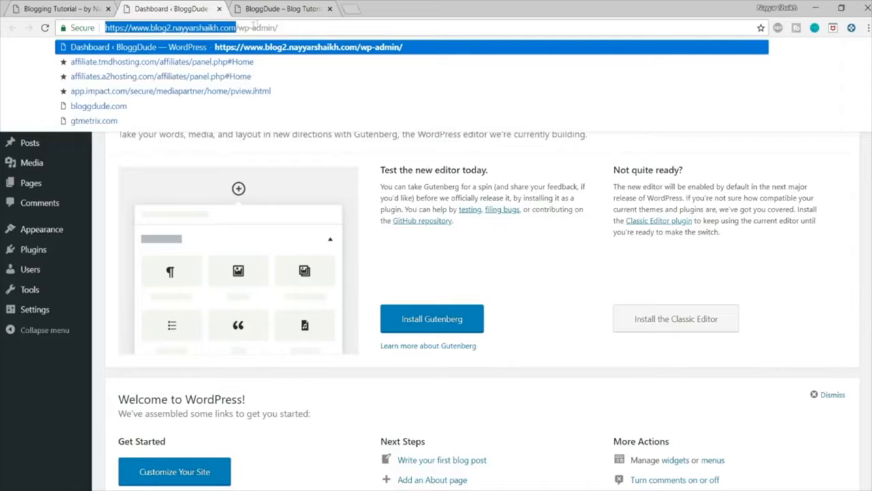
left_click_drag(292, 27, 239, 28)
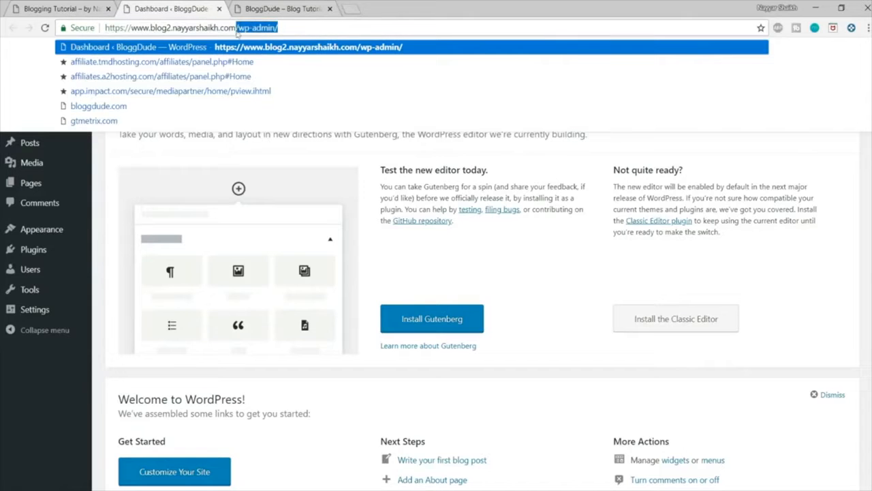
left_click(415, 199)
scroll(573, 285, "down", 4)
scroll(590, 360, "up", 4)
Step: Examine the blog's live front page from the header image to the posts and sidebar, and compare it with the dashboard
left_click(288, 8)
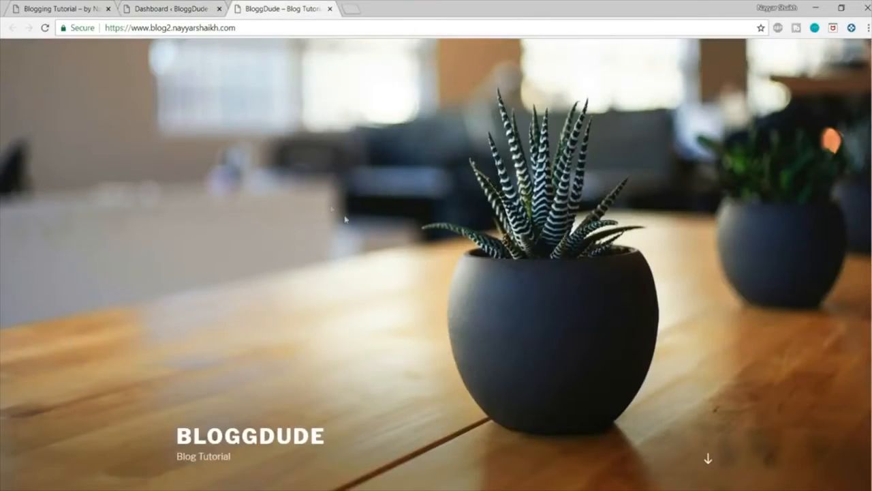
scroll(351, 225, "down", 10)
scroll(365, 279, "up", 6)
scroll(366, 279, "up", 3)
scroll(366, 279, "down", 10)
scroll(366, 279, "up", 10)
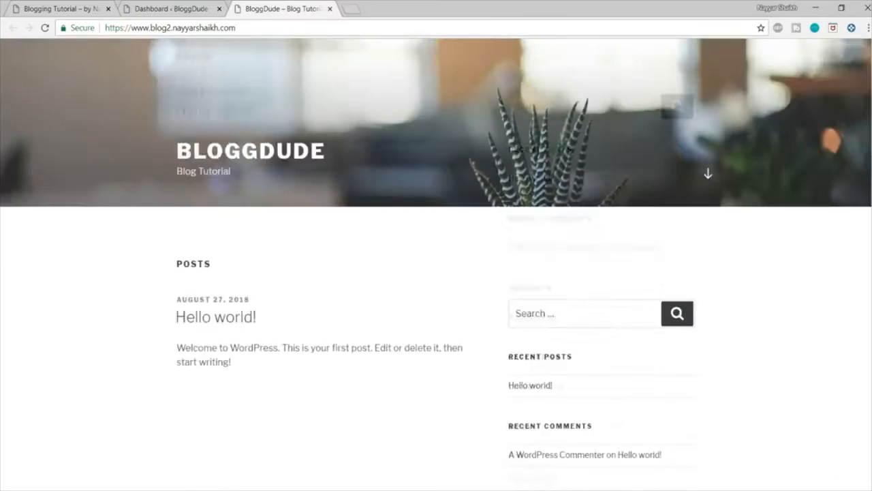
left_click(170, 9)
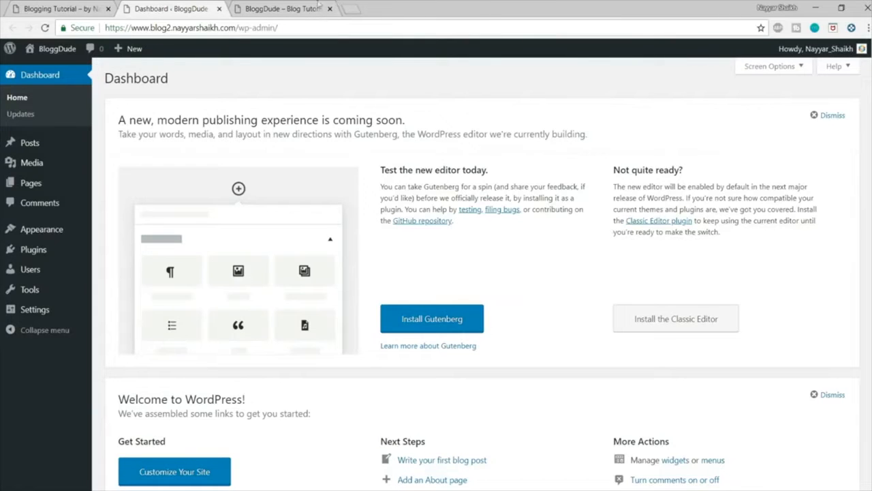
left_click(304, 9)
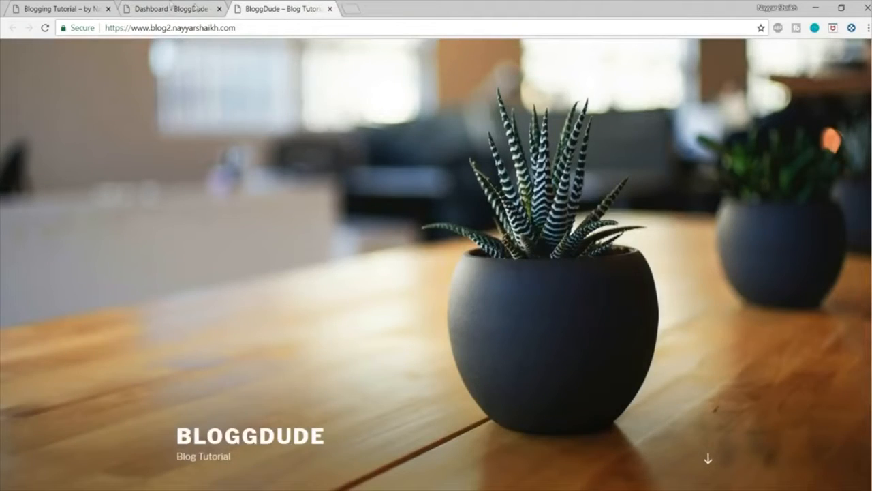
Step: Return to the WordPress dashboard and open the page for managing installed themes
left_click(171, 8)
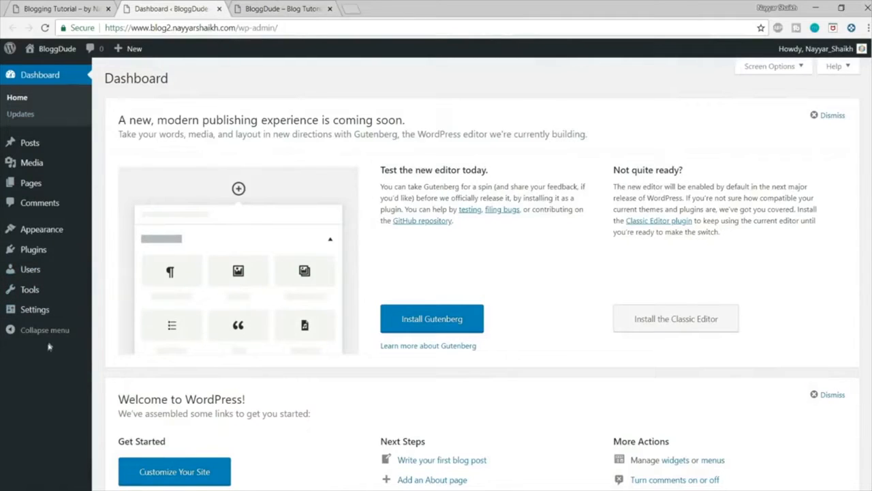
mouse_move(30, 231)
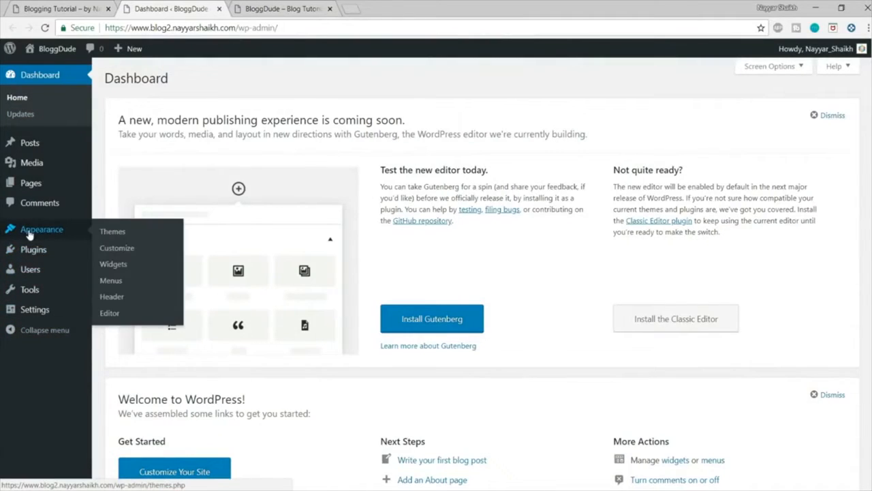
left_click(30, 232)
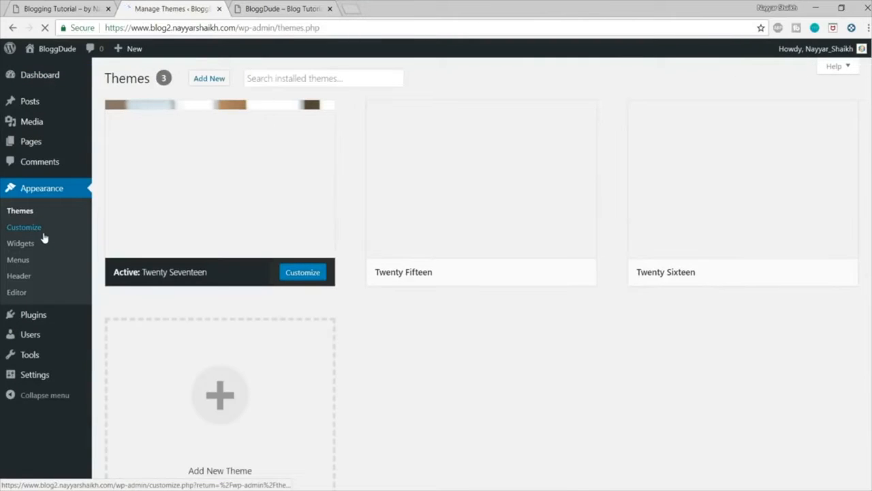
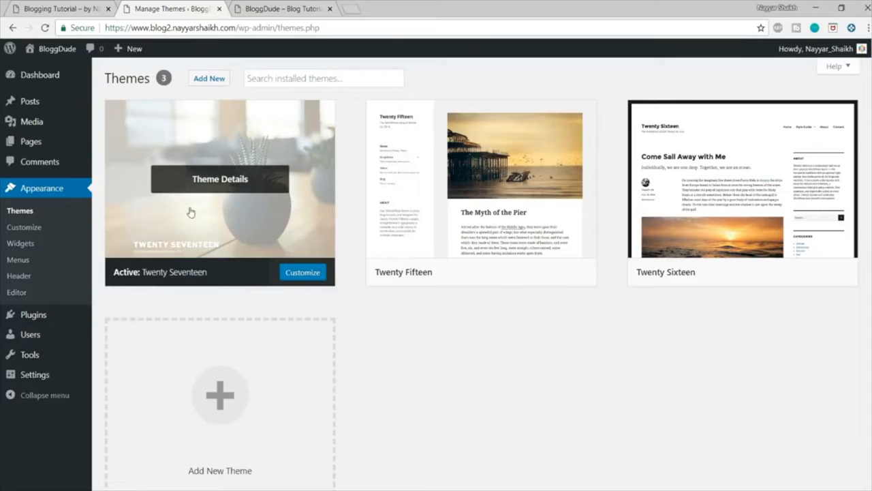
Step: Look at the new blog's front page and examine the finished Rocket demo blog from its header to its footer
left_click(265, 7)
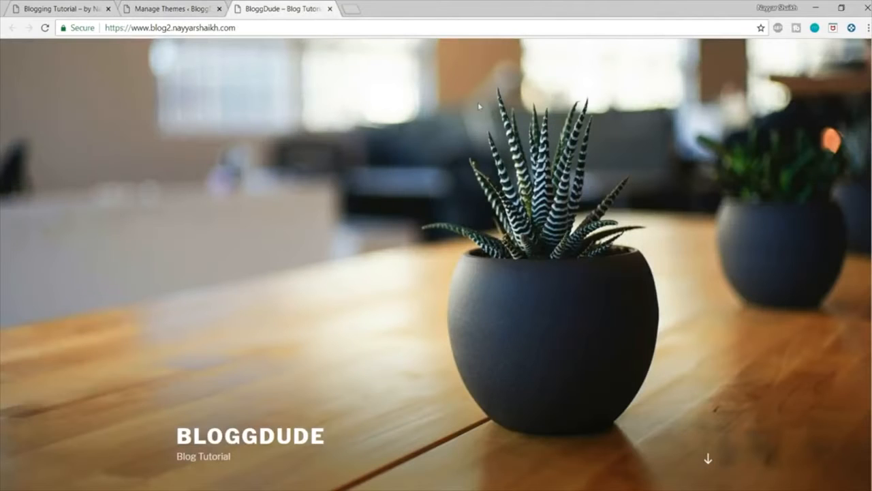
left_click(183, 9)
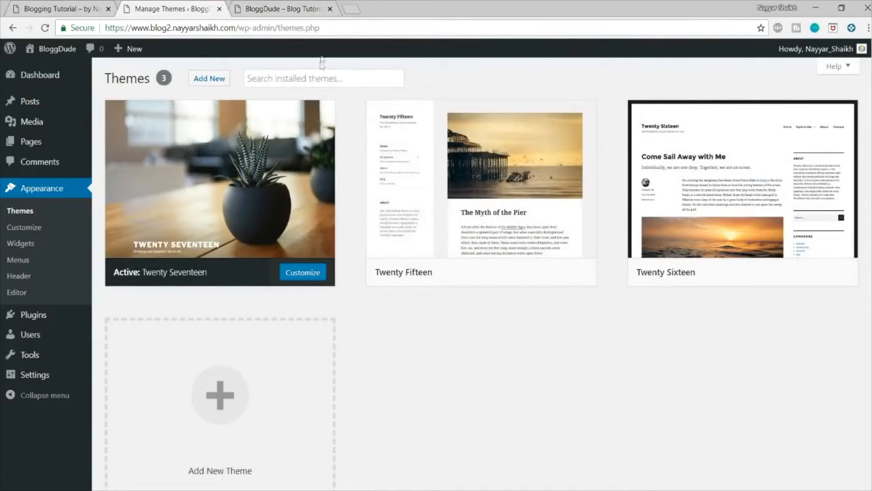
left_click(68, 9)
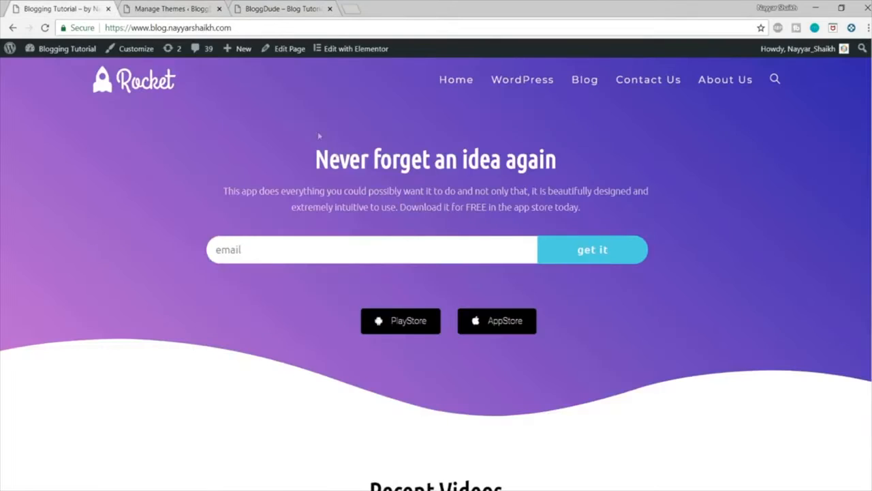
scroll(436, 273, "down", 20)
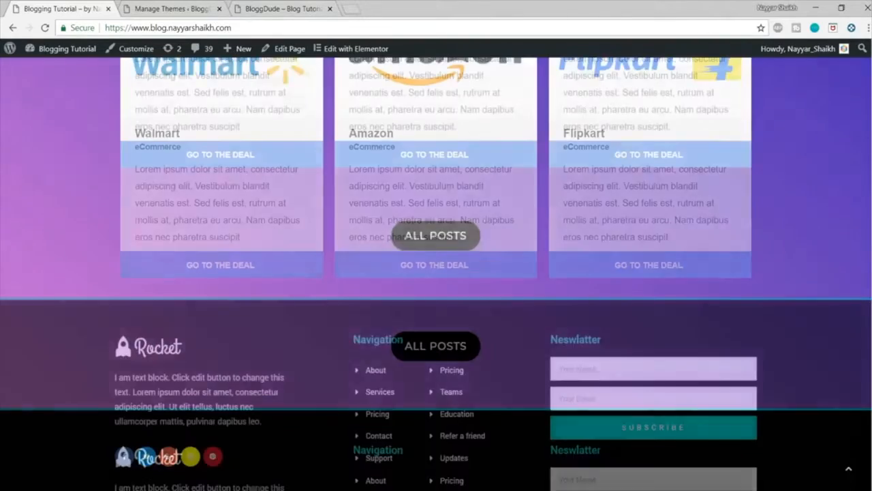
scroll(436, 273, "up", 20)
Step: Delete the unused Twenty Fifteen and Twenty Sixteen themes from the new blog
left_click(204, 8)
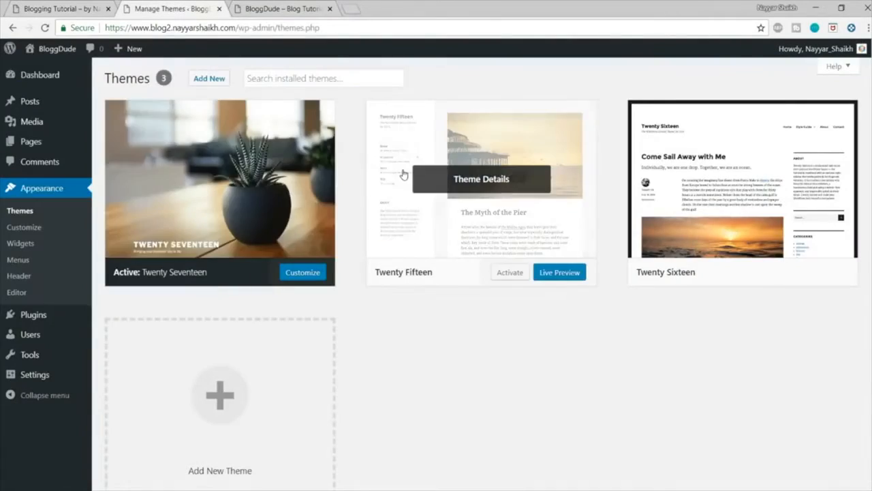
left_click(403, 175)
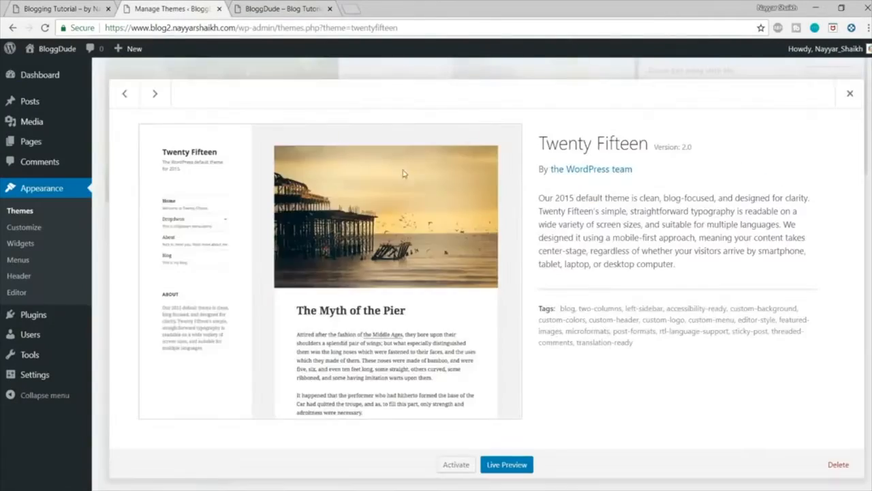
left_click(839, 464)
left_click(496, 117)
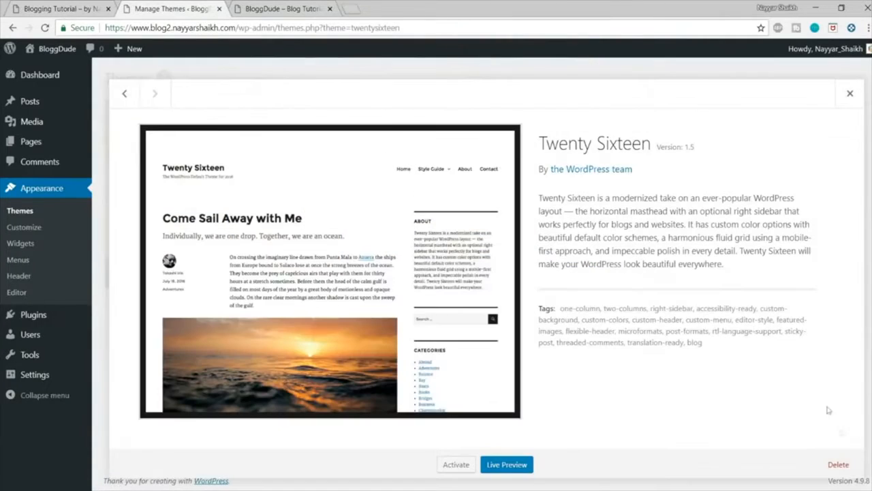
left_click(838, 464)
left_click(496, 118)
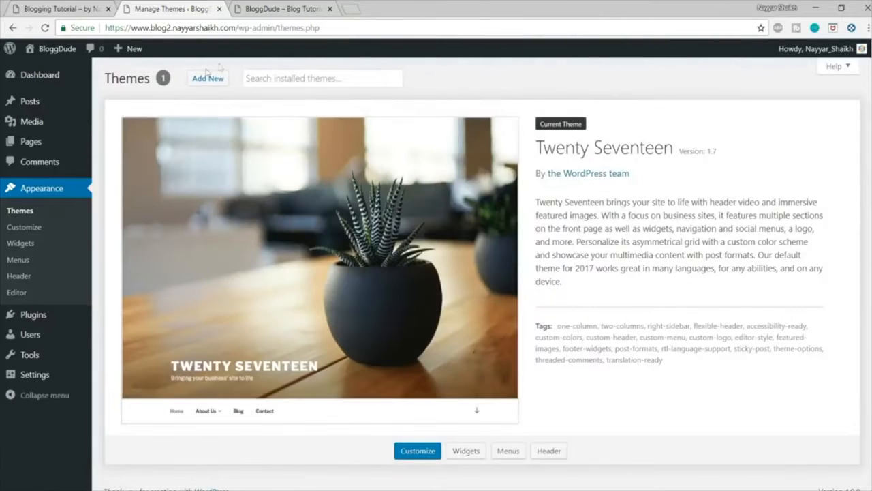
Step: Find the OceanWP theme in the theme directory, then install and activate it
left_click(198, 79)
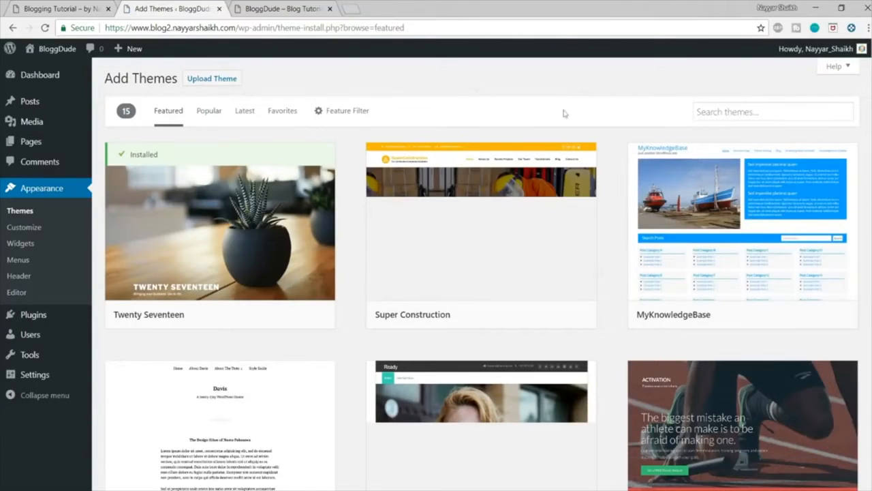
left_click(720, 111)
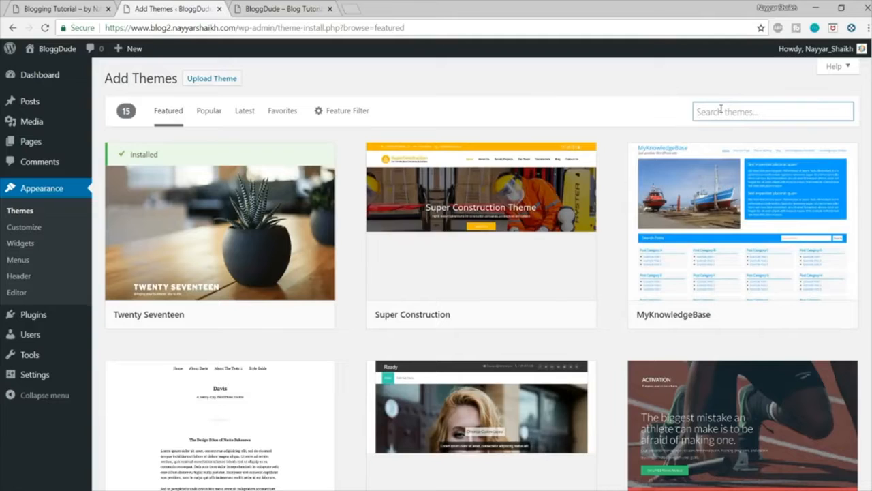
type("oceanwp")
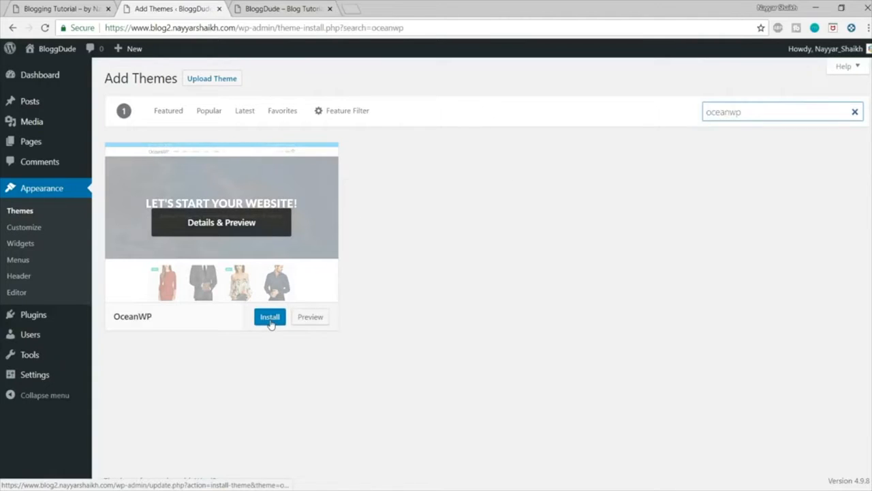
left_click(270, 322)
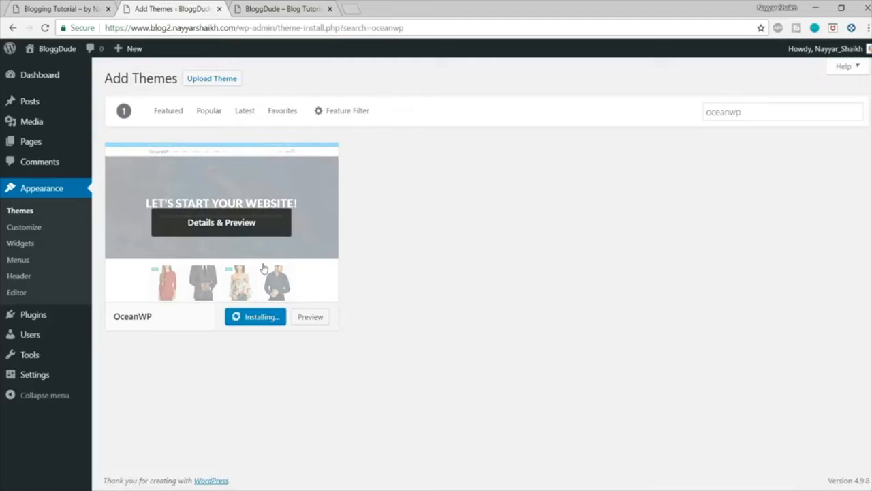
left_click(250, 317)
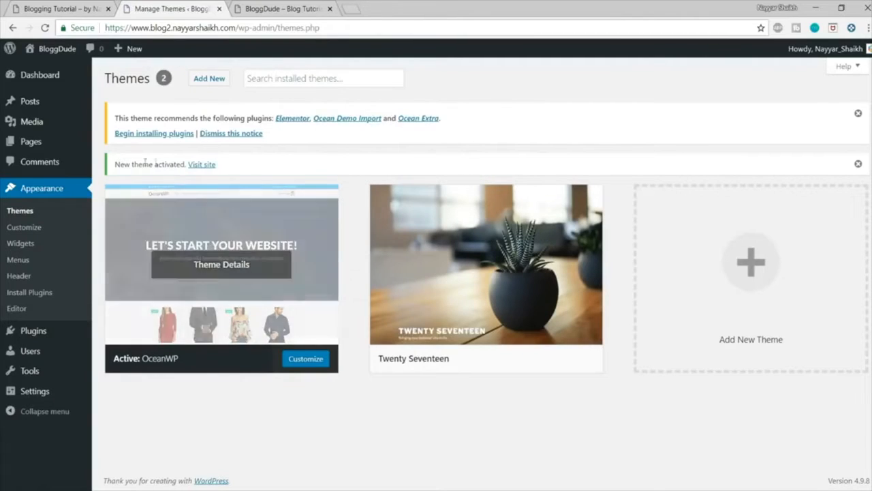
Step: Bulk-install the theme's recommended plugins Elementor, Ocean Demo Import and Ocean Extra, and return to the dashboard
left_click_drag(111, 117, 267, 113)
left_click(264, 107)
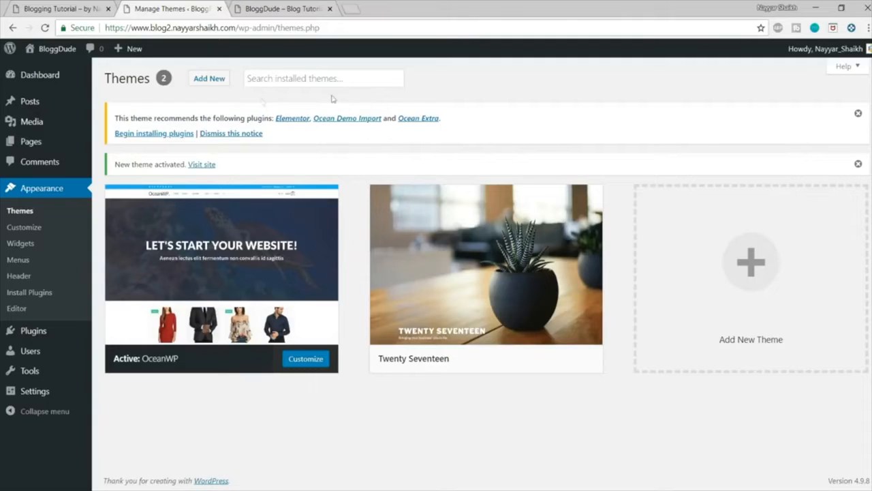
left_click(152, 134)
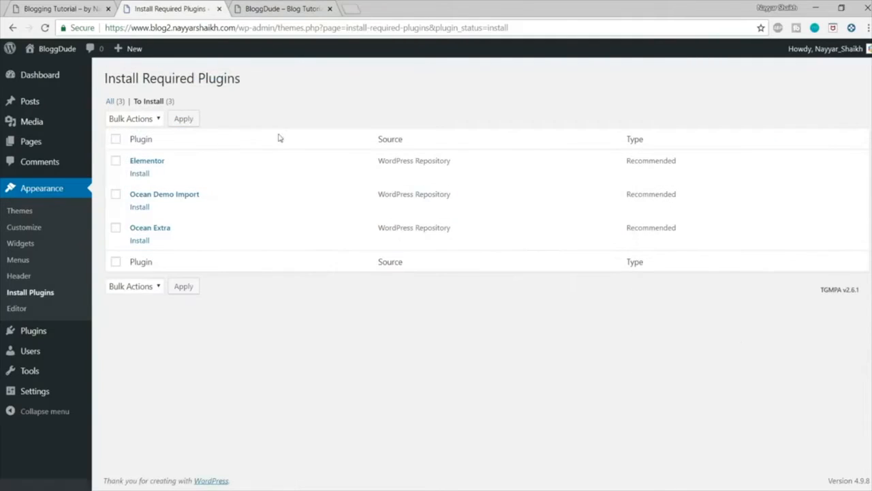
left_click(115, 140)
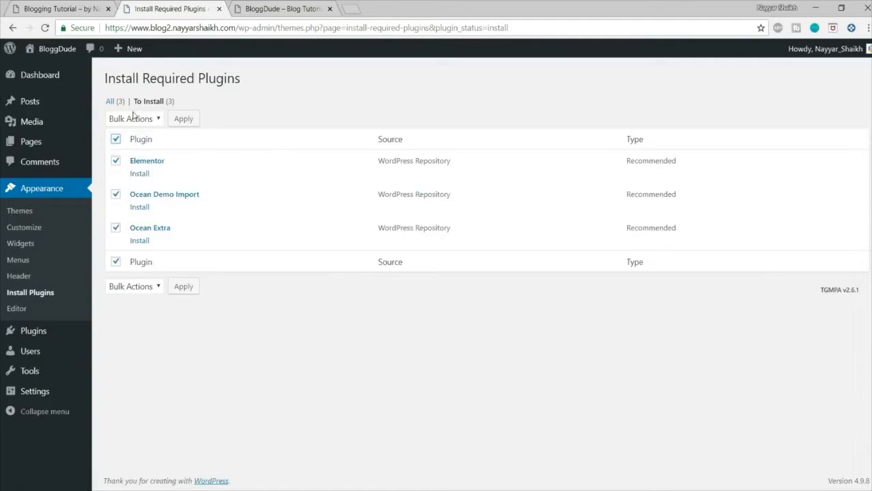
left_click(136, 120)
left_click(135, 146)
left_click(193, 118)
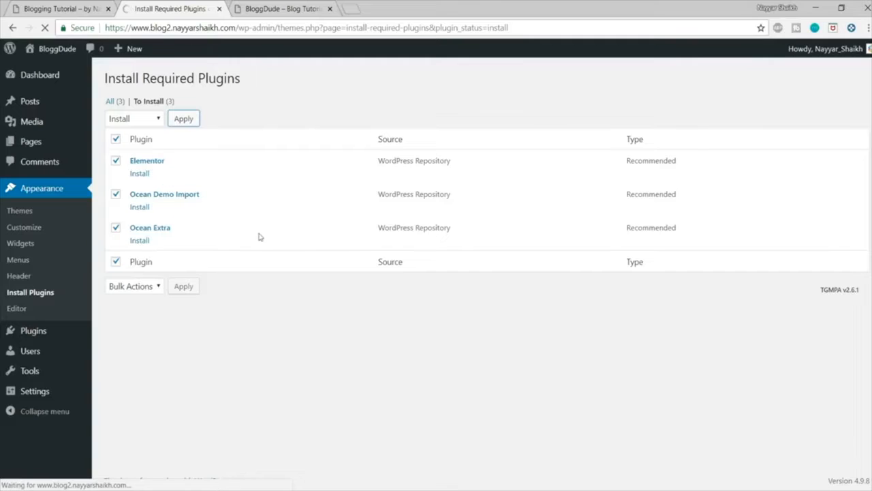
left_click(283, 297)
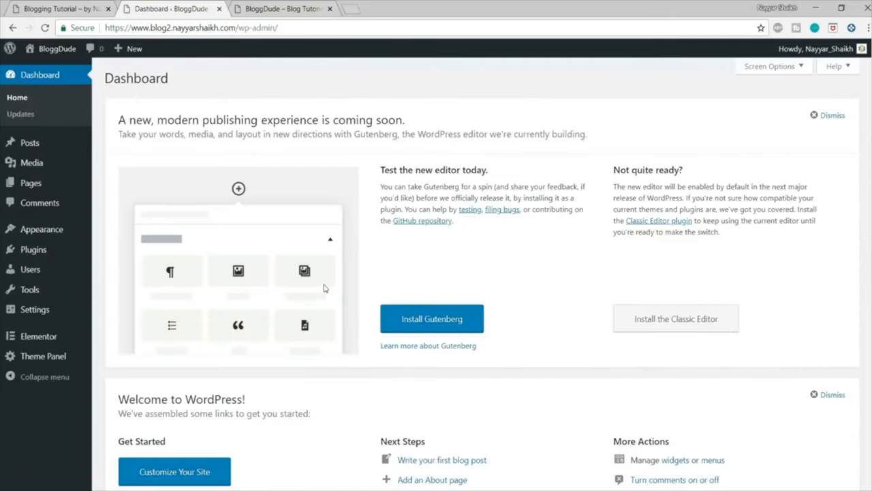
Step: Reload the new blog's front page to examine the OceanWP design and compare it with the Rocket demo blog
left_click(283, 8)
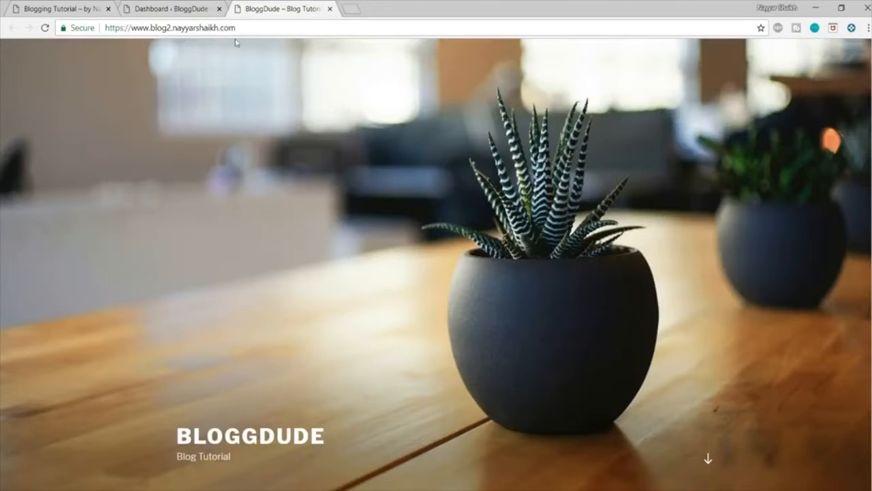
left_click(45, 27)
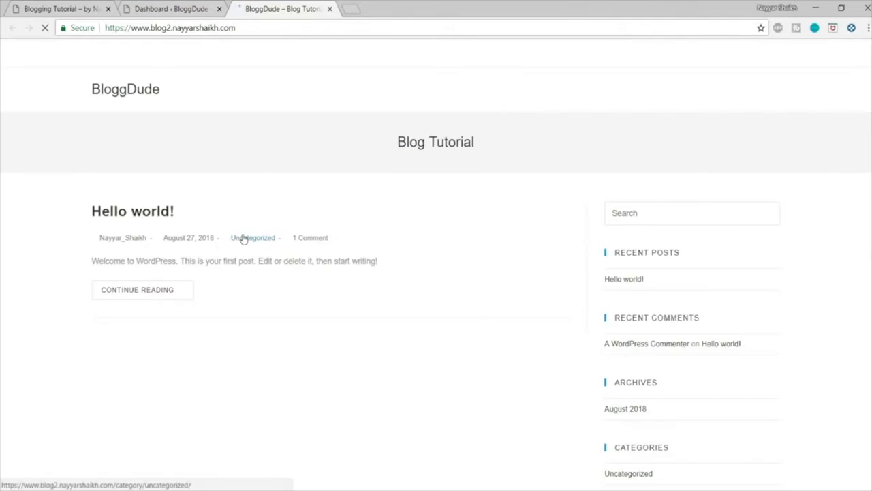
scroll(469, 309, "down", 4)
scroll(470, 337, "up", 4)
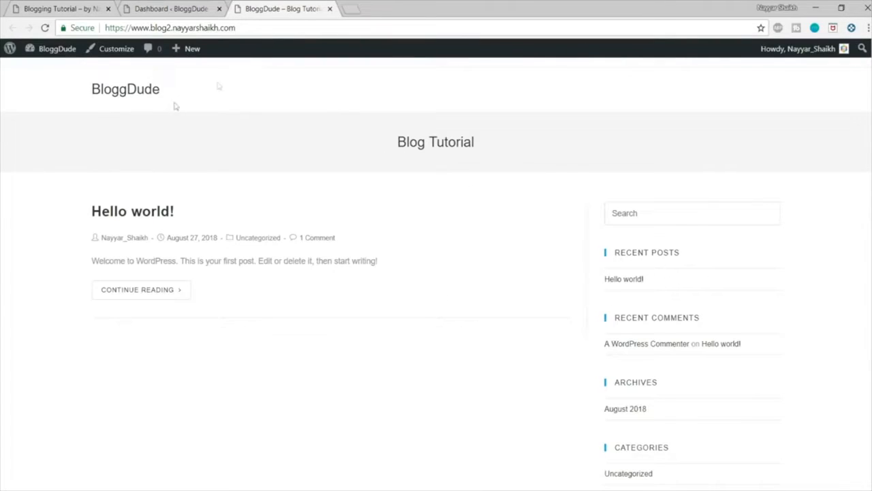
left_click(66, 8)
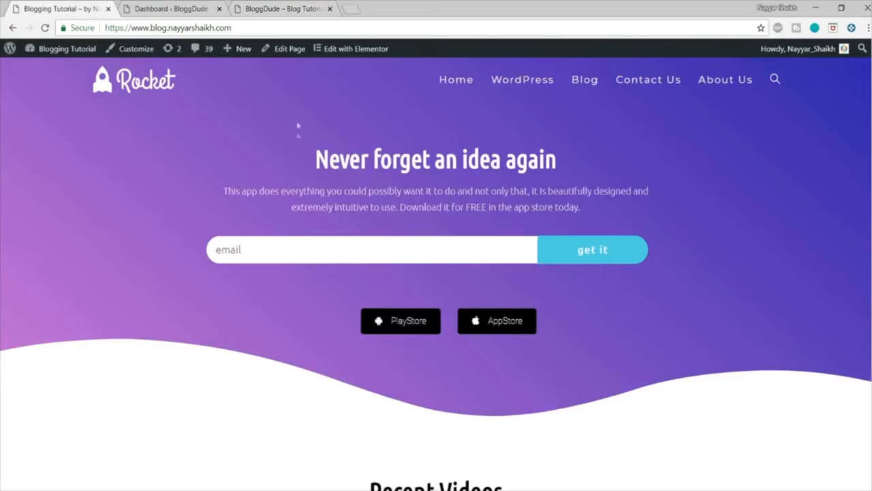
left_click(293, 8)
left_click(196, 8)
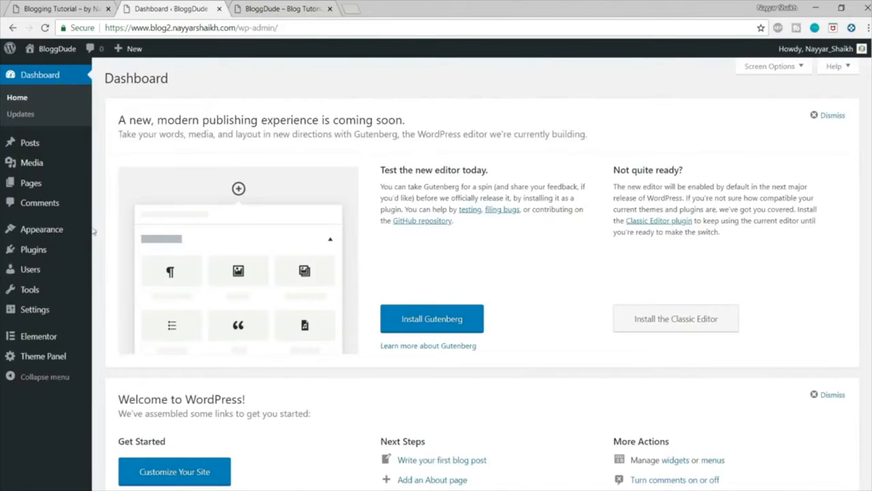
Step: Review which plugins are installed and active on the blog, and return to the dashboard home
left_click(34, 257)
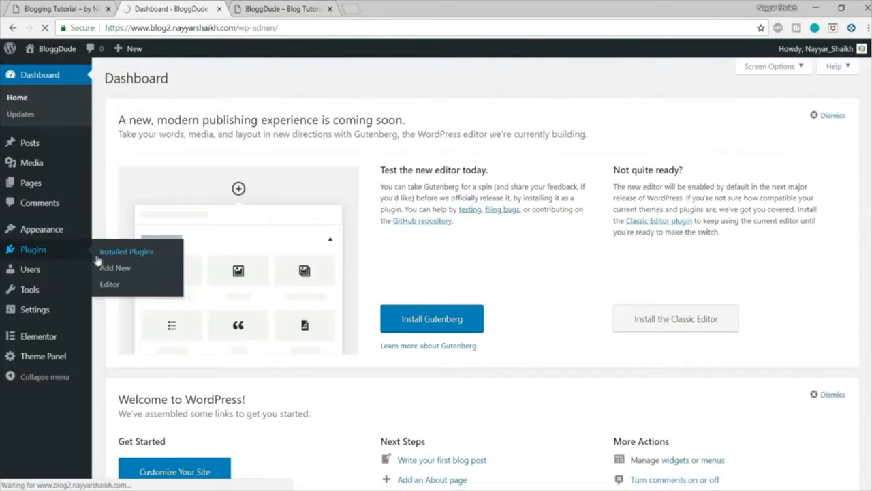
scroll(203, 315, "down", 1)
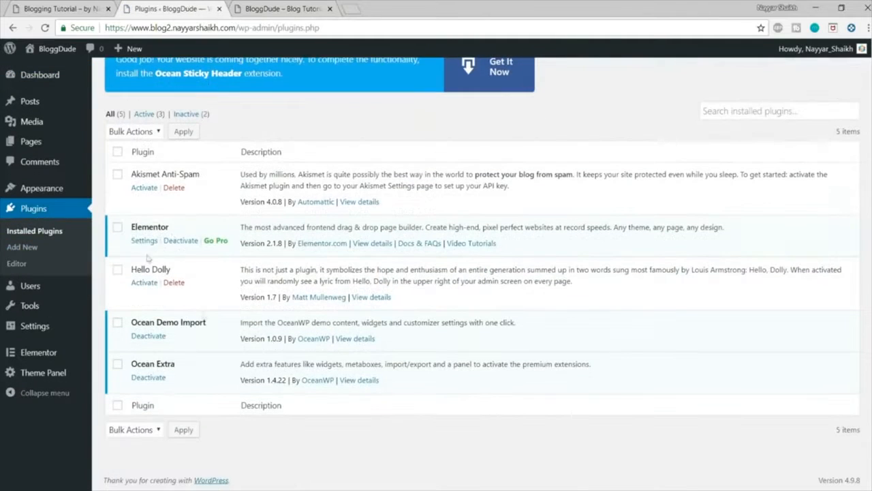
scroll(234, 291, "up", 1)
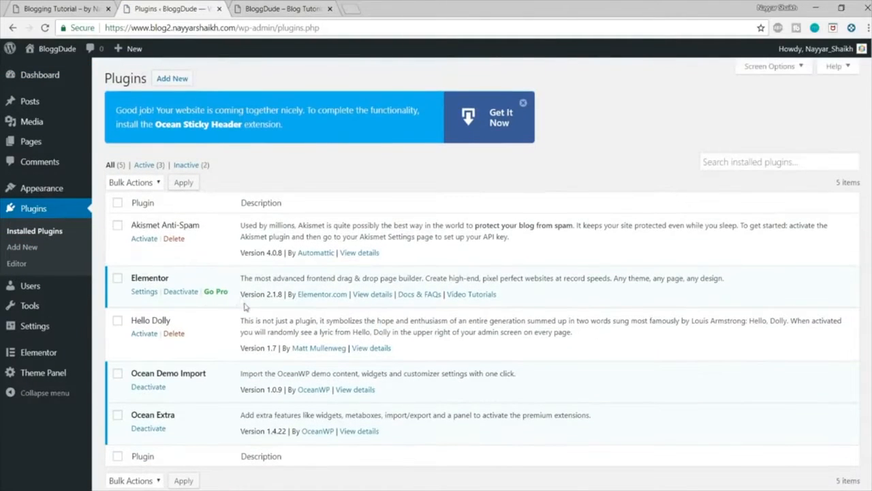
left_click(34, 75)
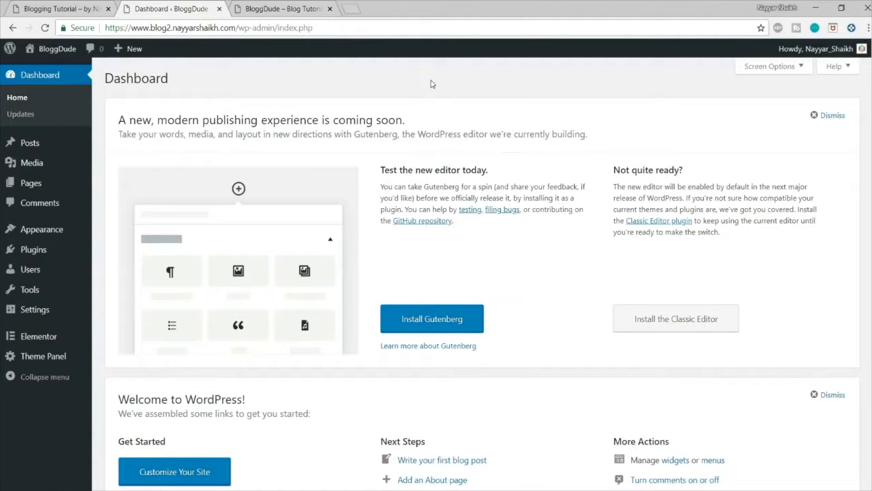
Step: Look at the Rocket demo blog's home page again alongside the new blog's dashboard
left_click(27, 7)
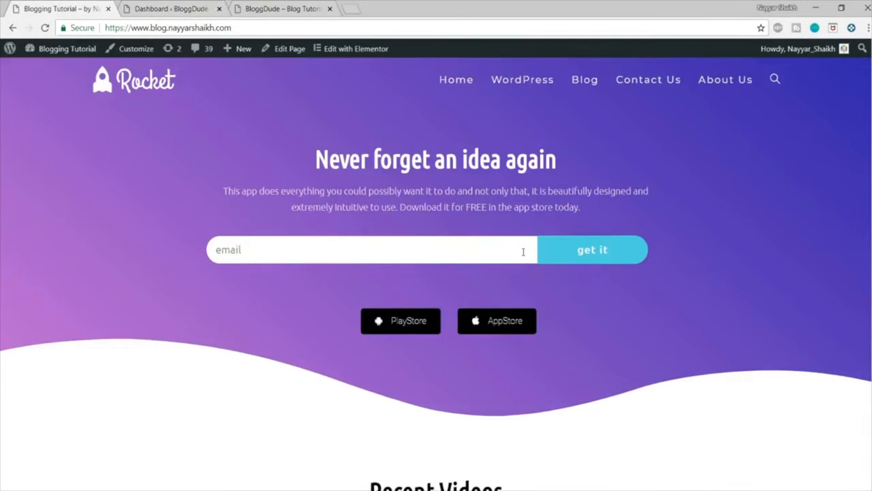
left_click(169, 10)
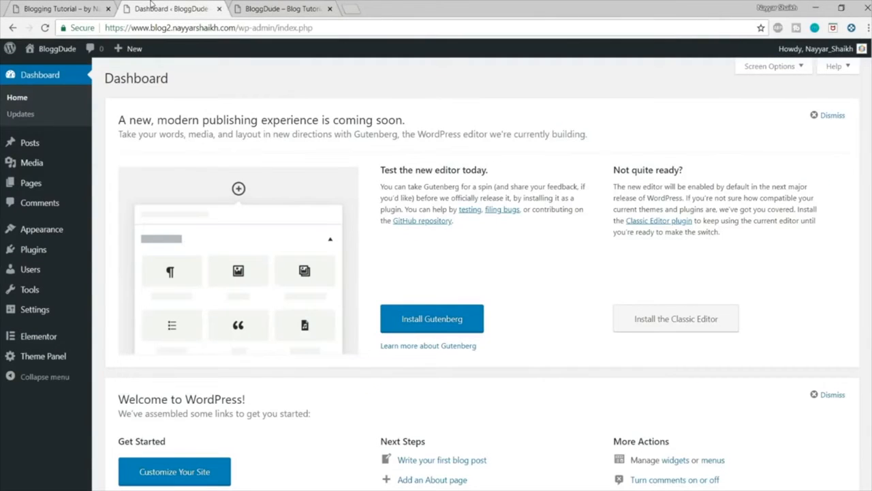
left_click(102, 8)
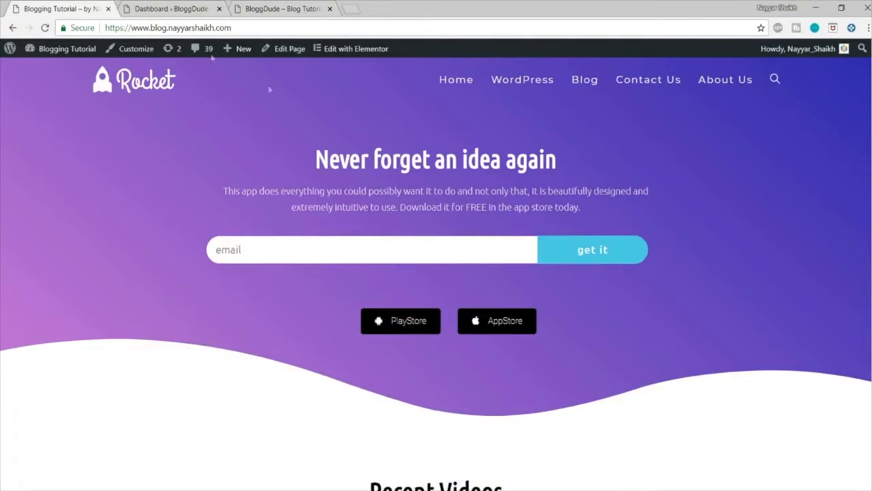
left_click(179, 8)
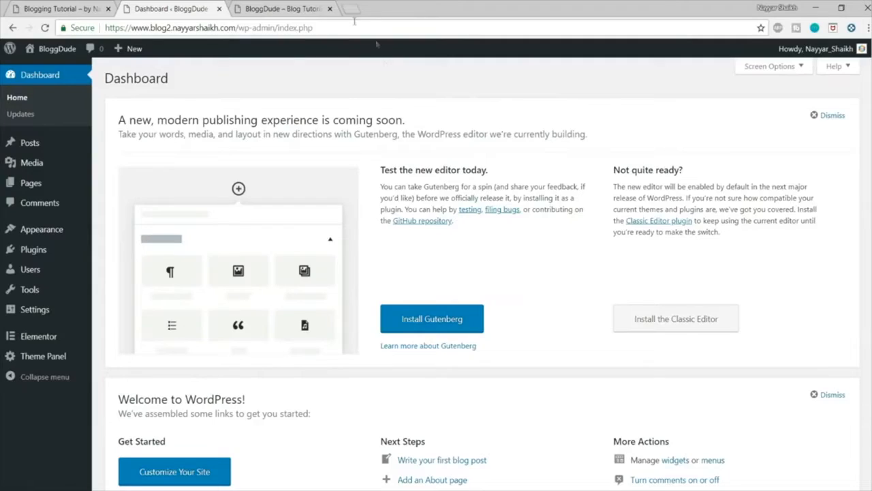
Step: Open bloggdude.com/elementor in a new tab and examine the Elementor Pro pricing, focusing on the Personal plan's site allowance
left_click(354, 9)
type("bloggdude.com")
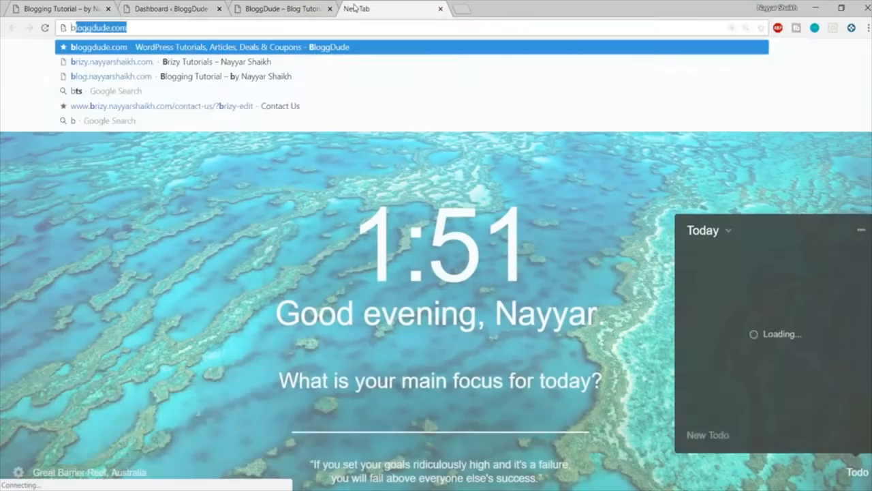
type("/elementor")
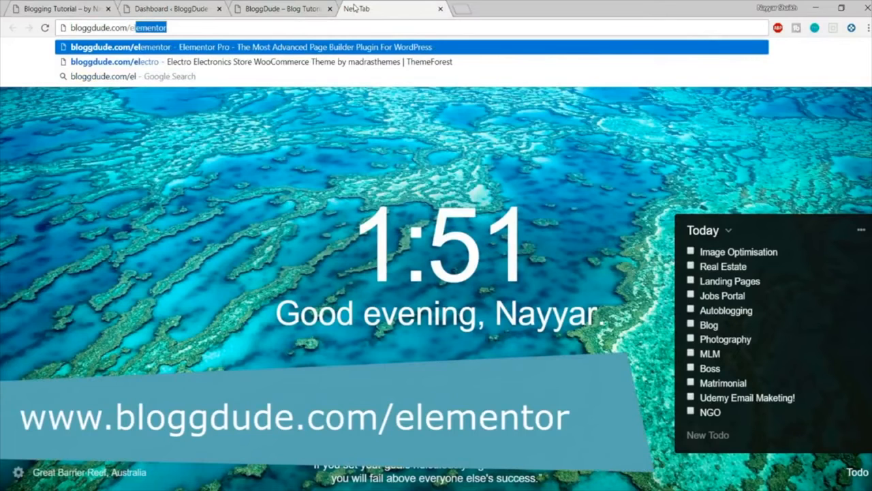
key("Return")
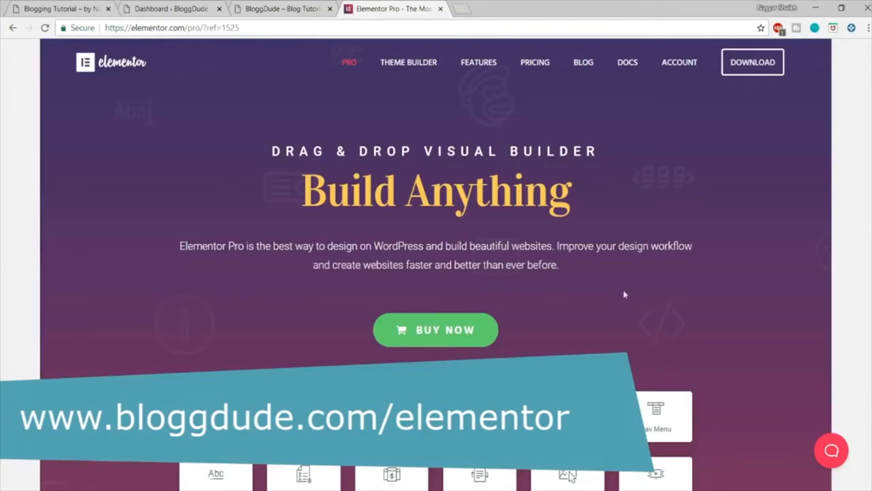
left_click(485, 331)
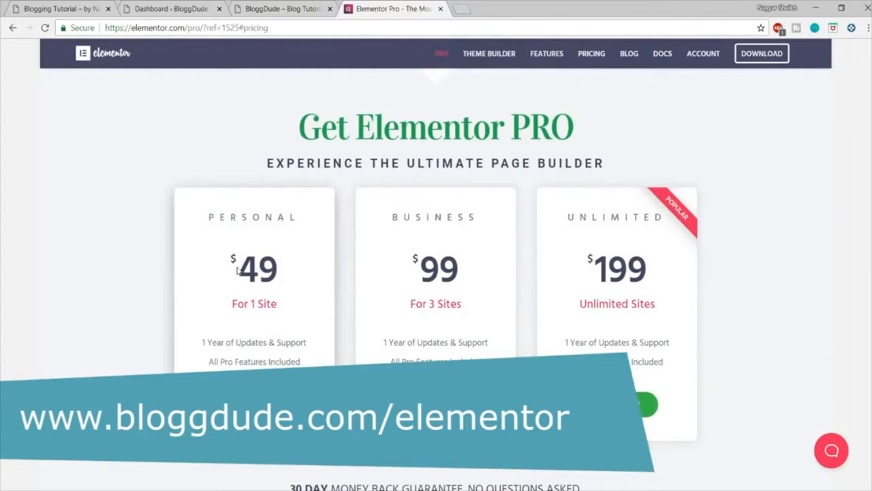
left_click_drag(232, 304, 282, 304)
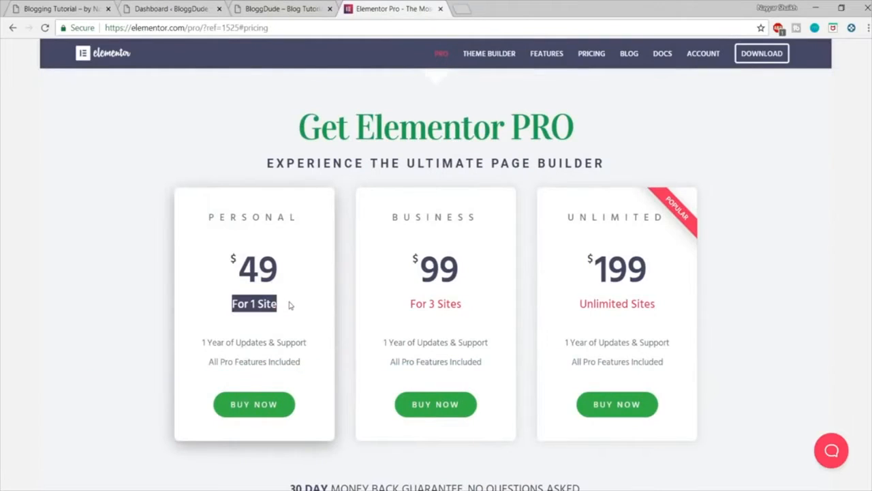
Step: Compare the prices of the Elementor Pro Personal, Business and Unlimited plans
left_click(289, 304)
left_click_drag(208, 218, 234, 257)
left_click_drag(426, 253, 461, 303)
left_click(440, 266)
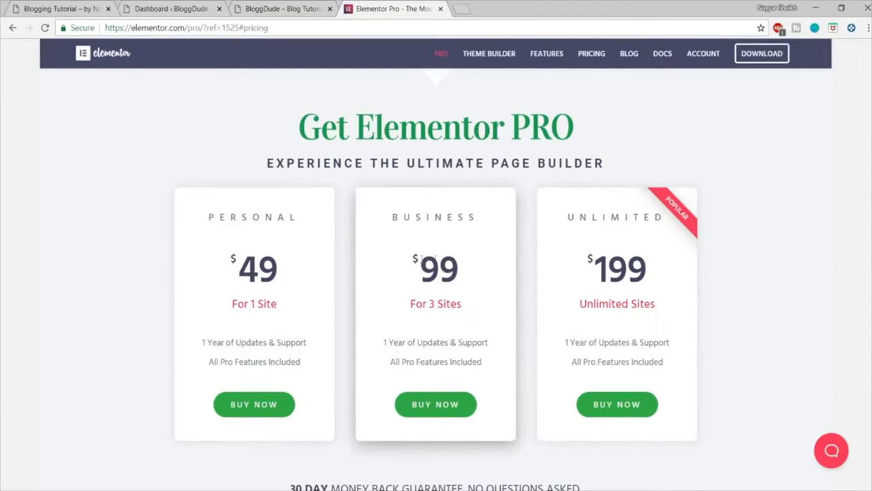
left_click_drag(424, 258, 459, 258)
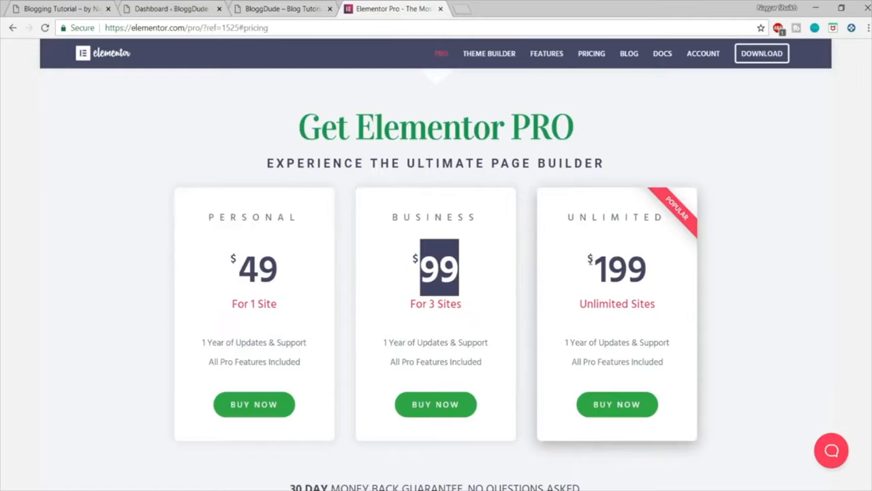
left_click_drag(588, 273, 695, 271)
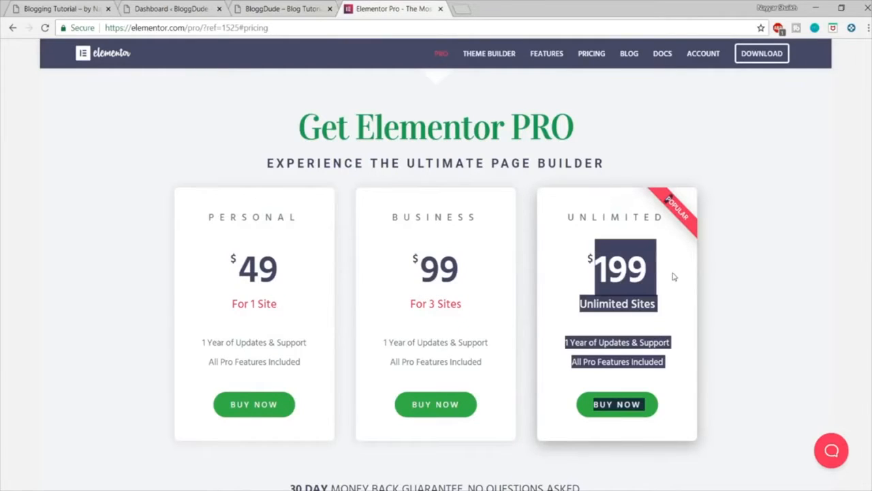
left_click(673, 276)
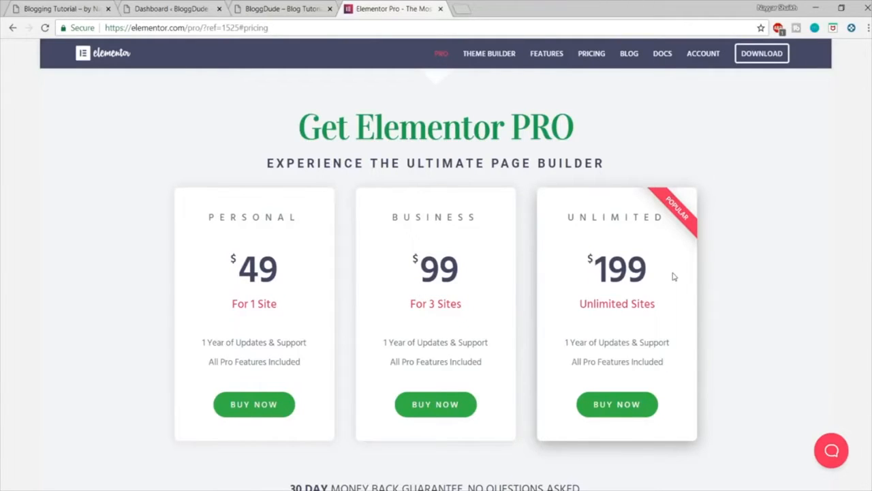
left_click_drag(663, 279, 593, 278)
left_click(593, 278)
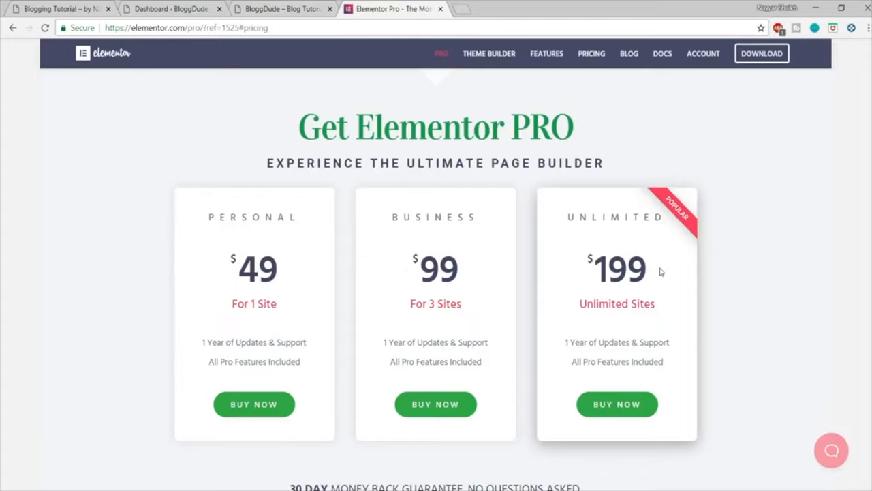
left_click_drag(661, 272, 592, 265)
left_click(239, 267)
left_click_drag(276, 271, 226, 273)
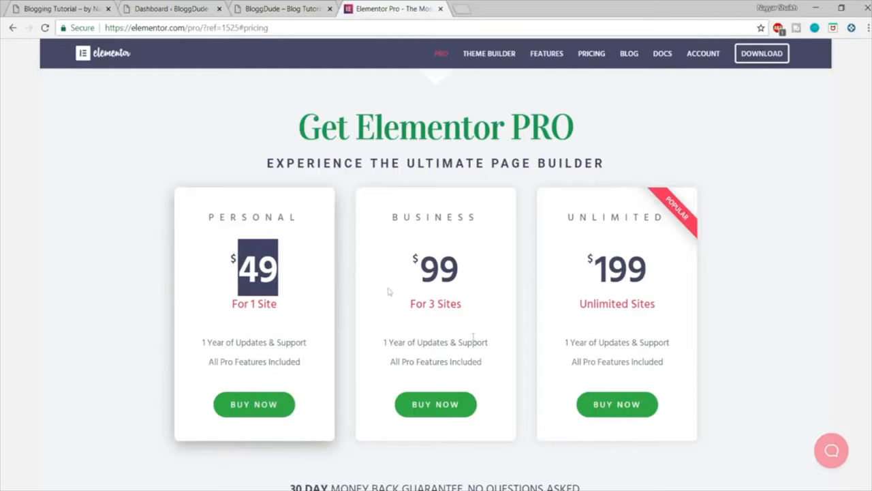
Step: Open the checkout for the Elementor Pro Personal plan and review its order summary, payment methods and personal info form
left_click(254, 409)
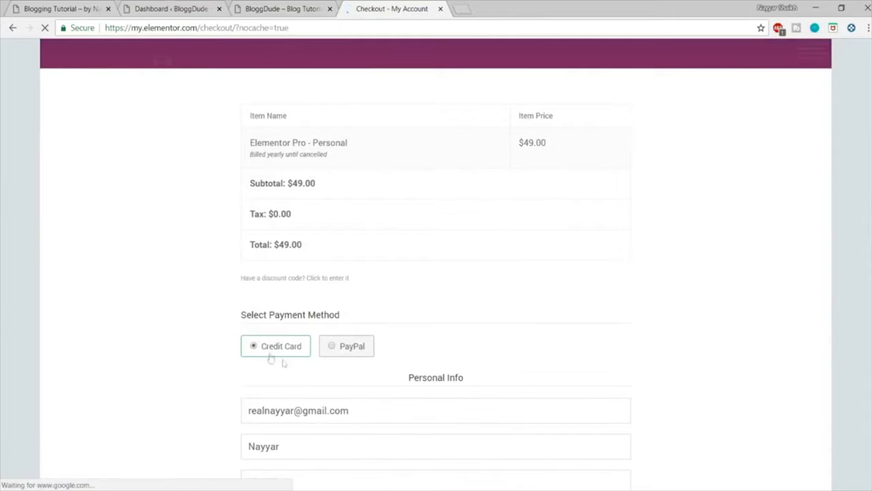
scroll(257, 239, "down", 2)
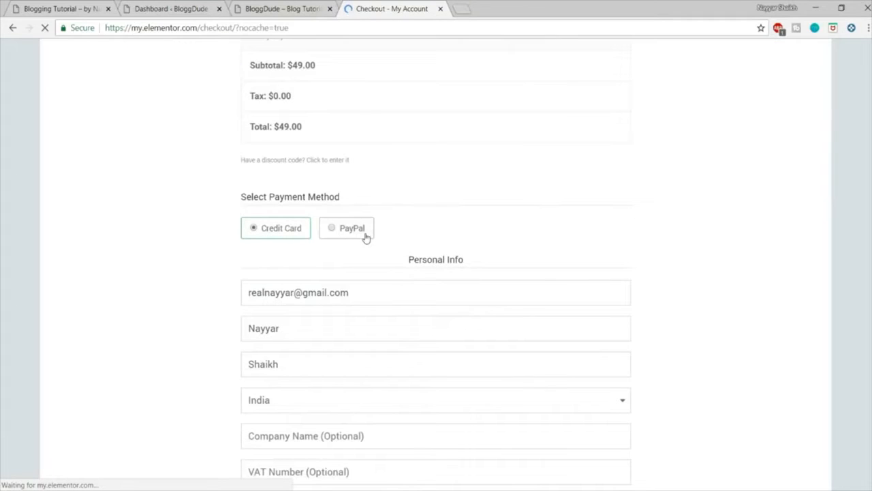
scroll(541, 348, "up", 2)
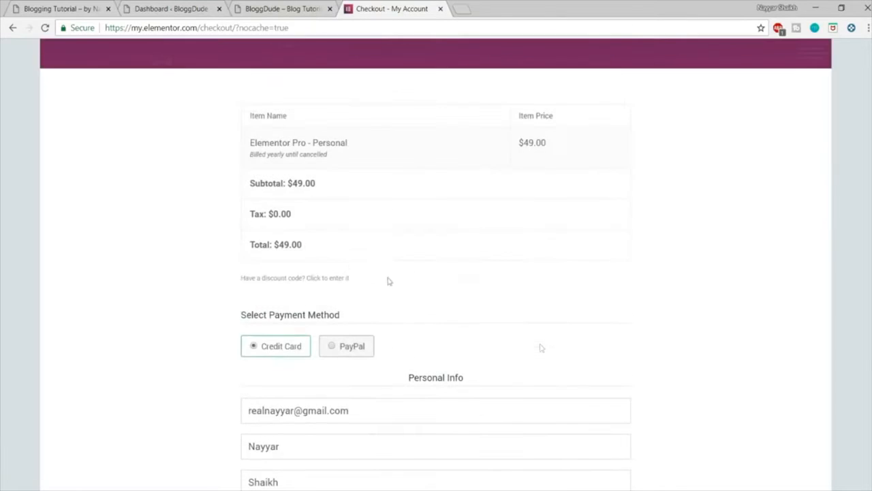
scroll(561, 313, "down", 4)
scroll(565, 341, "down", 2)
scroll(568, 366, "up", 8)
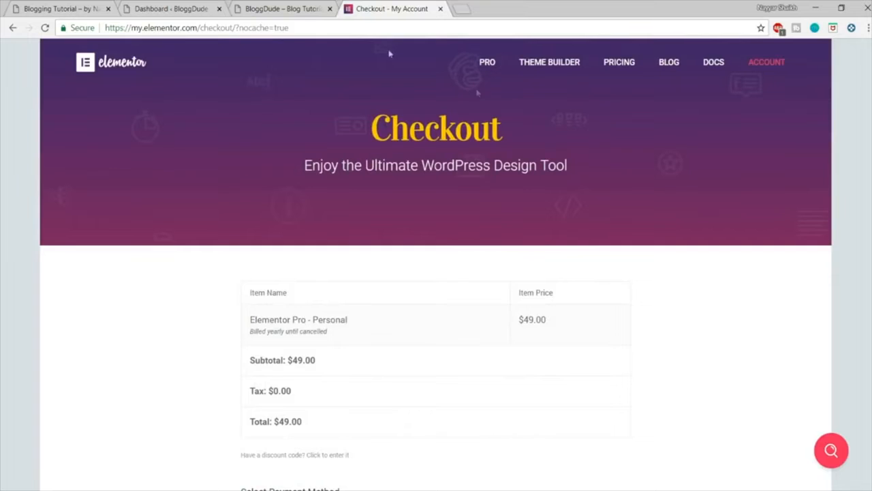
Step: Go to my.elementor.com and examine the account page's license key and active installs for the Personal plan
left_click_drag(199, 28, 337, 27)
key("BackSpace")
key("Return")
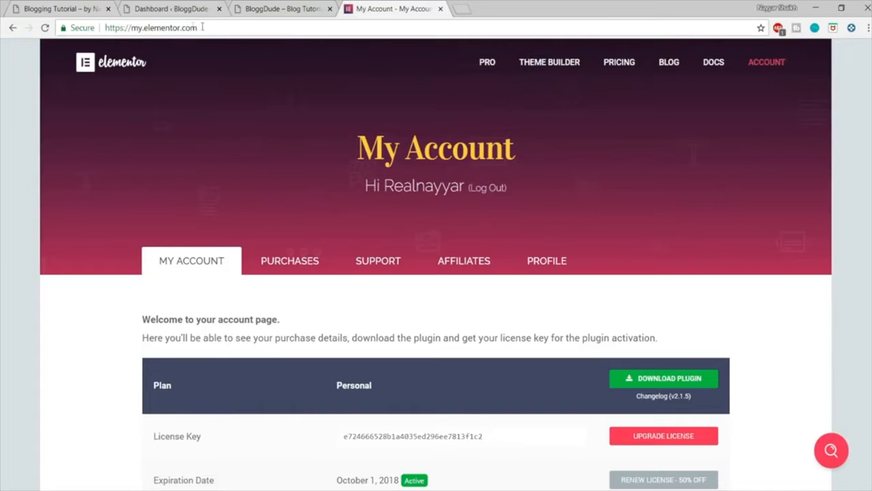
left_click_drag(209, 28, 102, 29)
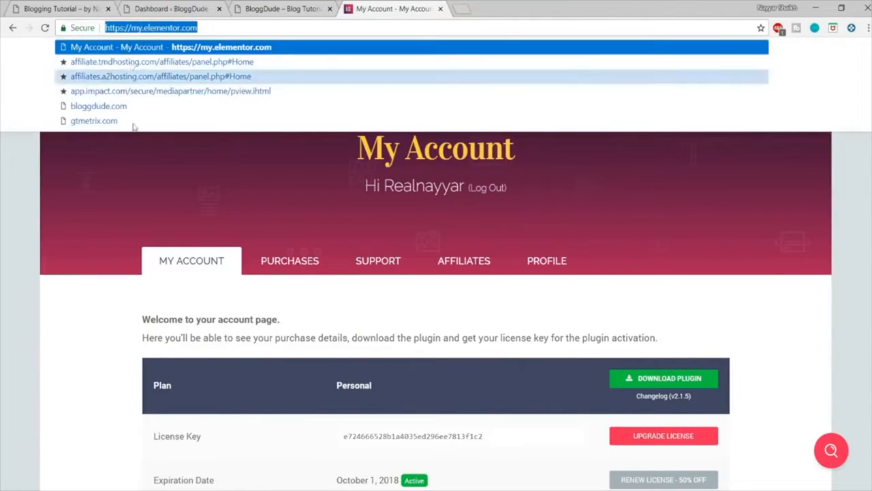
left_click(126, 139)
scroll(779, 208, "down", 5)
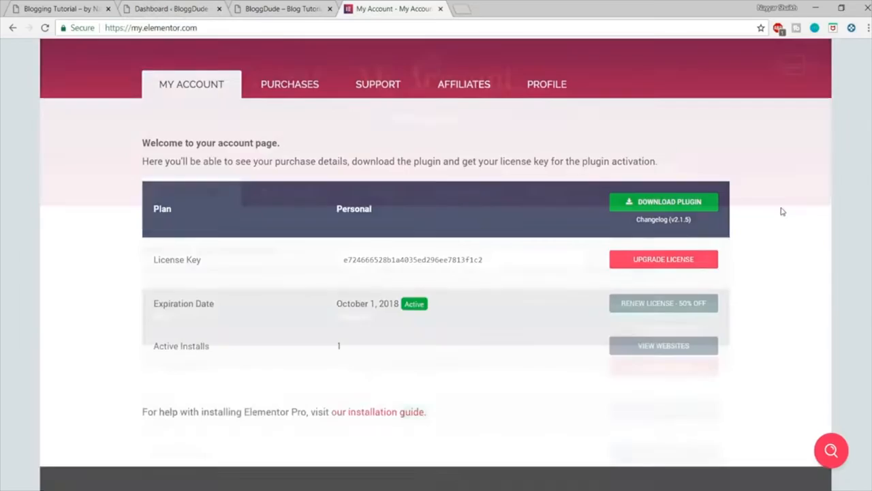
left_click_drag(338, 138, 472, 141)
left_click(357, 260)
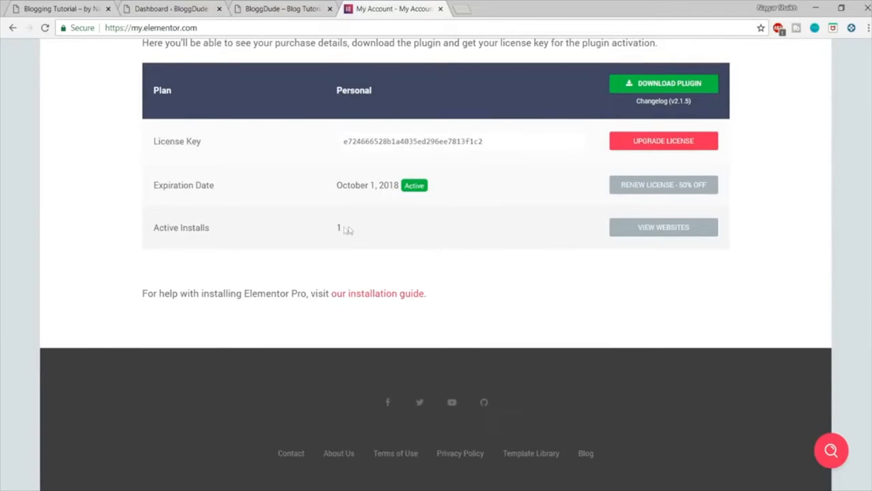
Step: View the websites on the Elementor Pro license and deactivate the demo blog's site
left_click(644, 231)
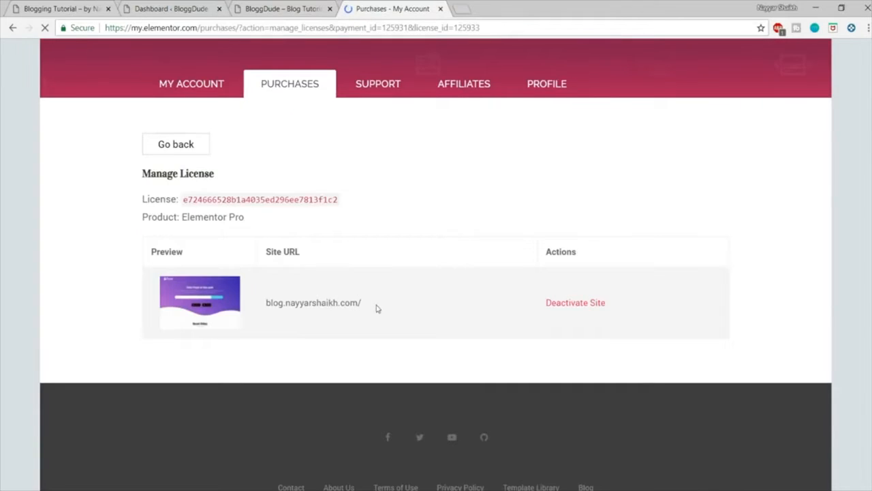
left_click_drag(376, 308, 254, 302)
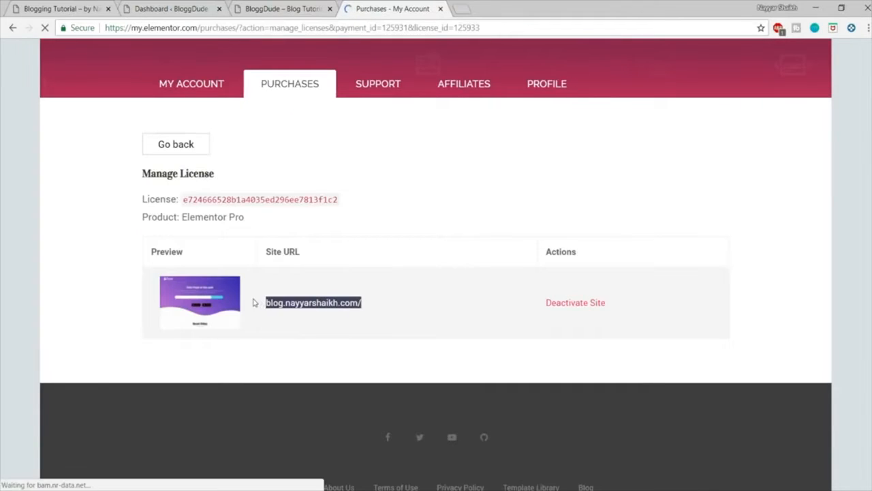
left_click(586, 303)
Step: Copy the new blog's site URL from its dashboard address and add it to the Elementor Pro license
left_click(169, 9)
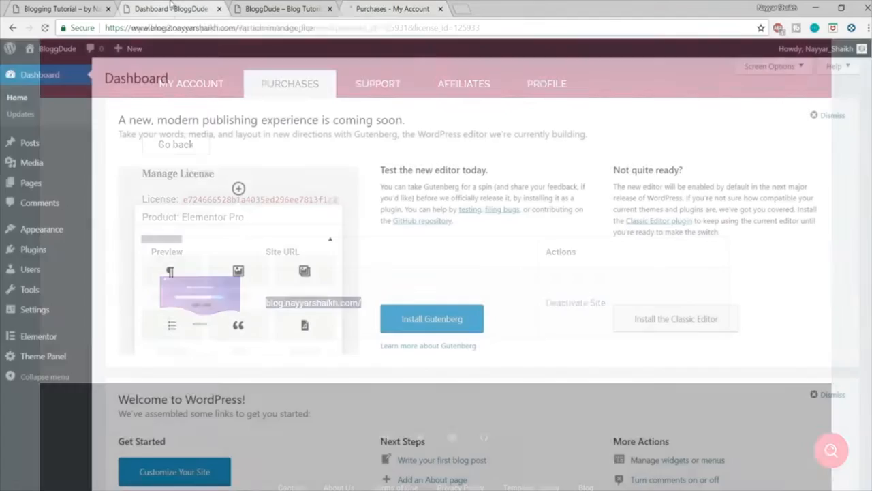
left_click_drag(177, 26, 108, 28)
key("ctrl+c")
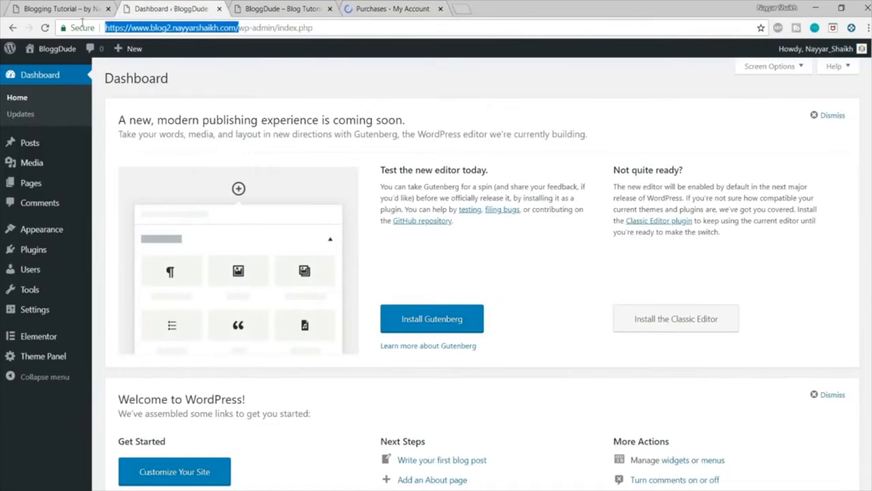
left_click(385, 9)
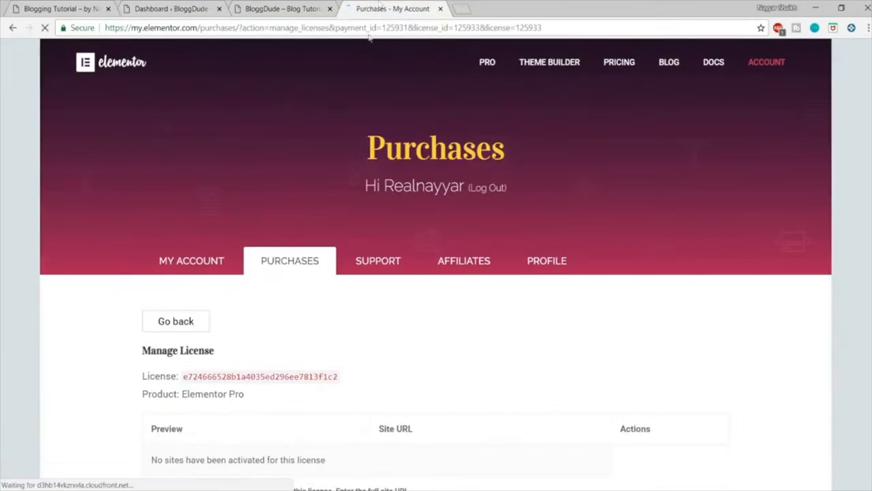
scroll(424, 366, "down", 4)
left_click(253, 284)
key("ctrl+a")
key("ctrl+v")
left_click(343, 289)
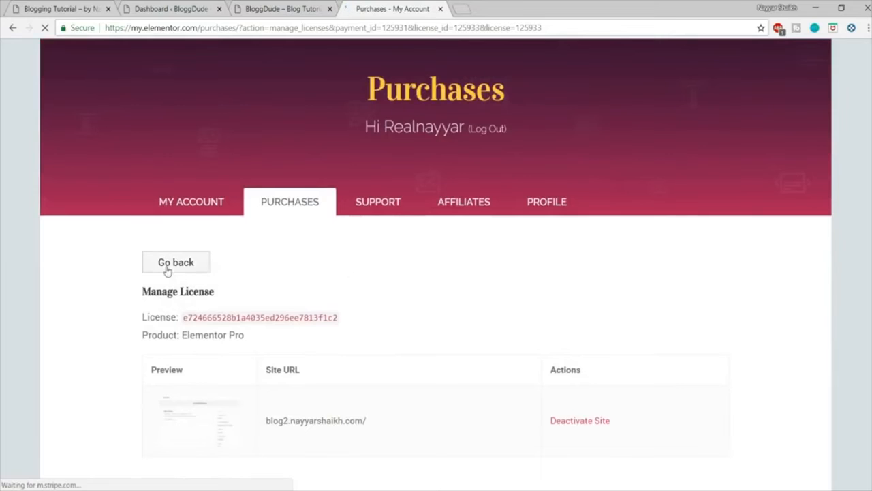
Step: Check the license's activations in the purchases list and return to the Elementor account page
left_click(167, 269)
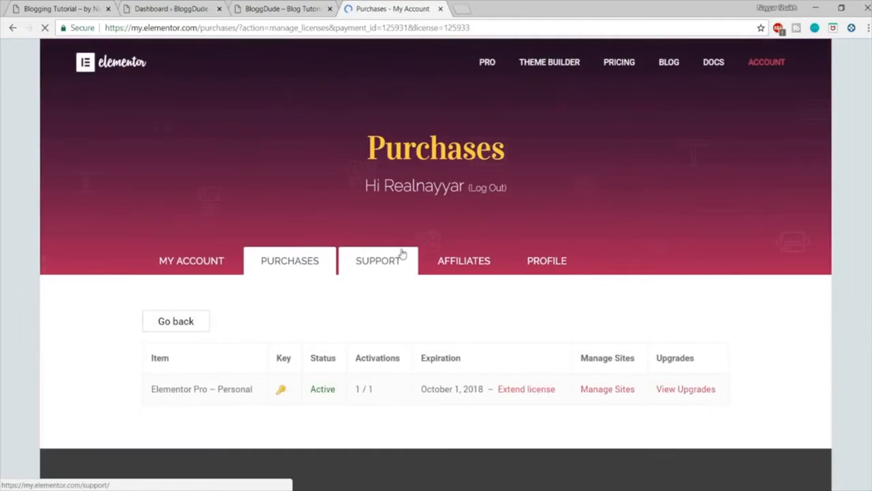
scroll(395, 259, "down", 2)
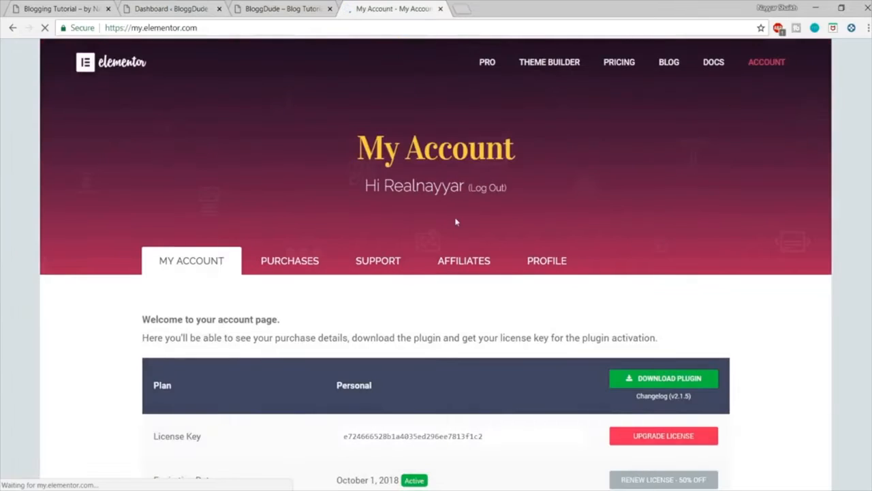
scroll(477, 218, "down", 3)
left_click(652, 202)
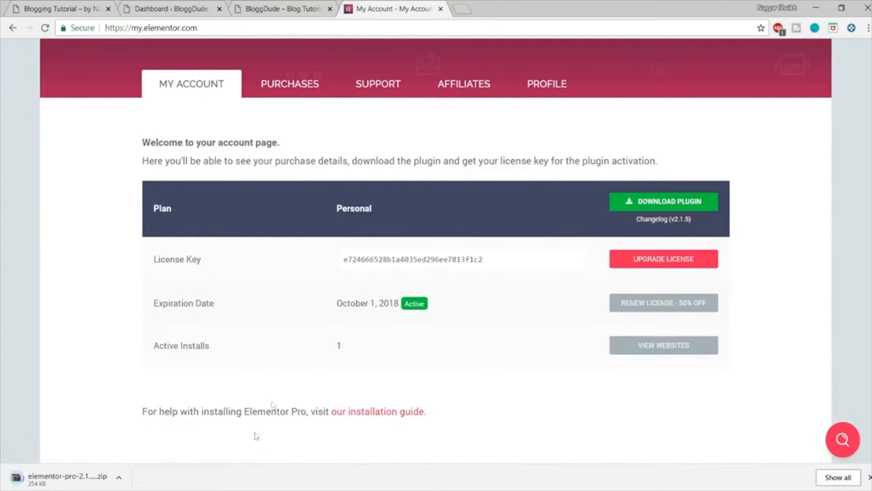
left_click(118, 477)
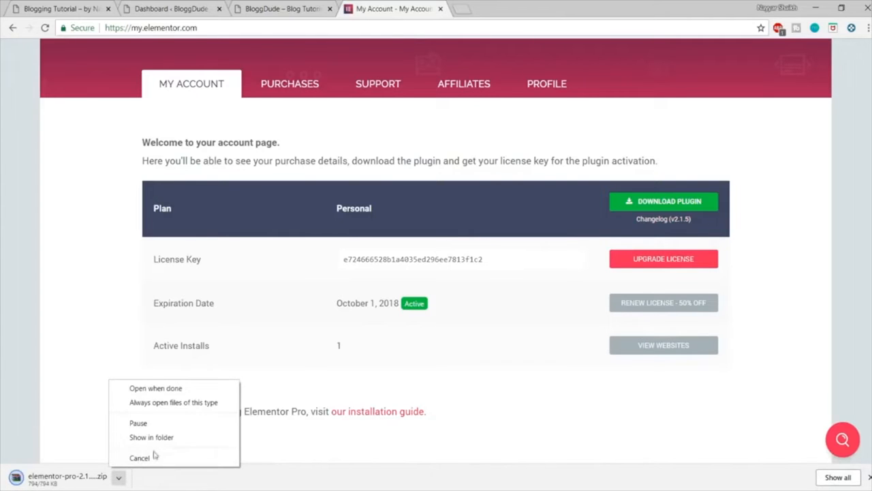
left_click(140, 457)
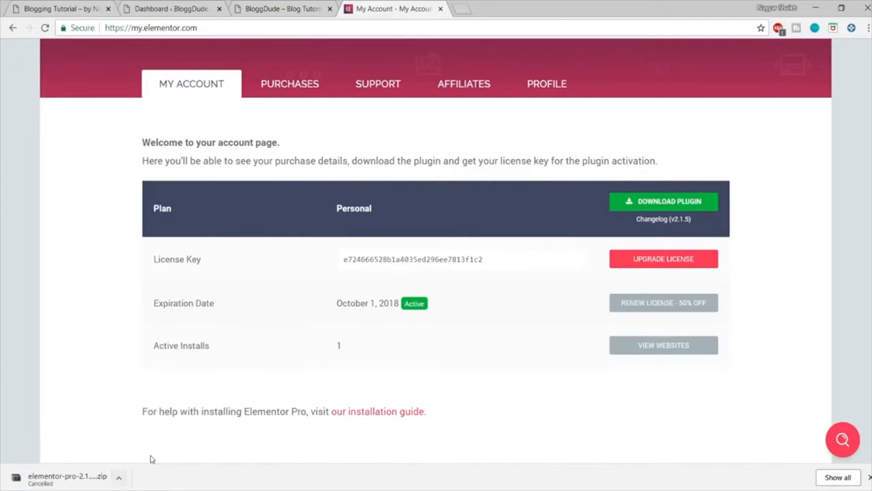
left_click(868, 477)
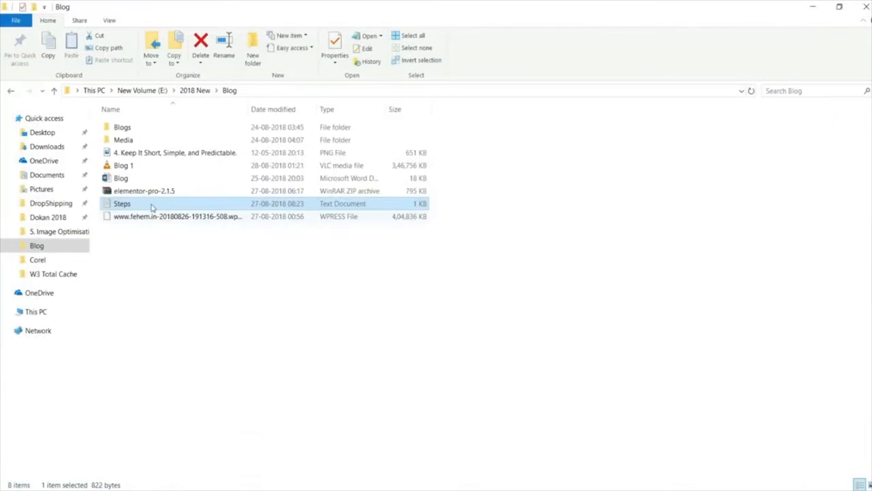
Step: Locate the elementor-pro-2.1.5 archive in the Blog folder and bring up the plugin upload form in the new blog's dashboard
left_click(146, 192)
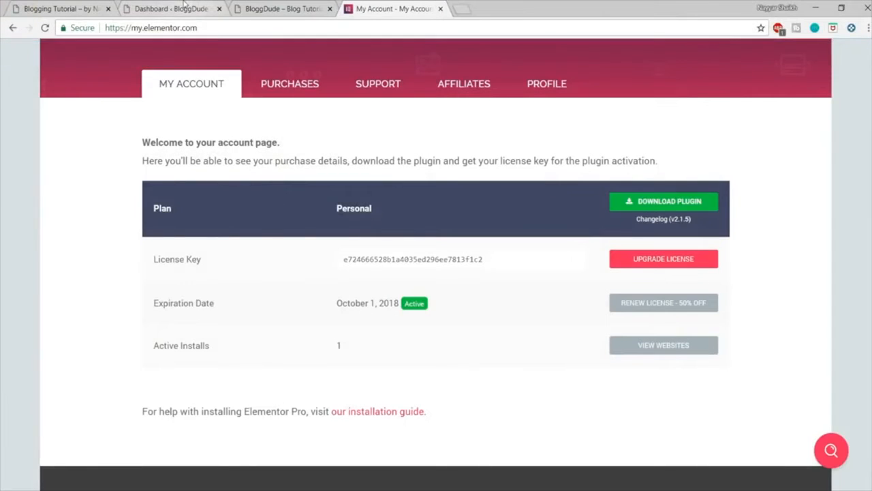
left_click(170, 9)
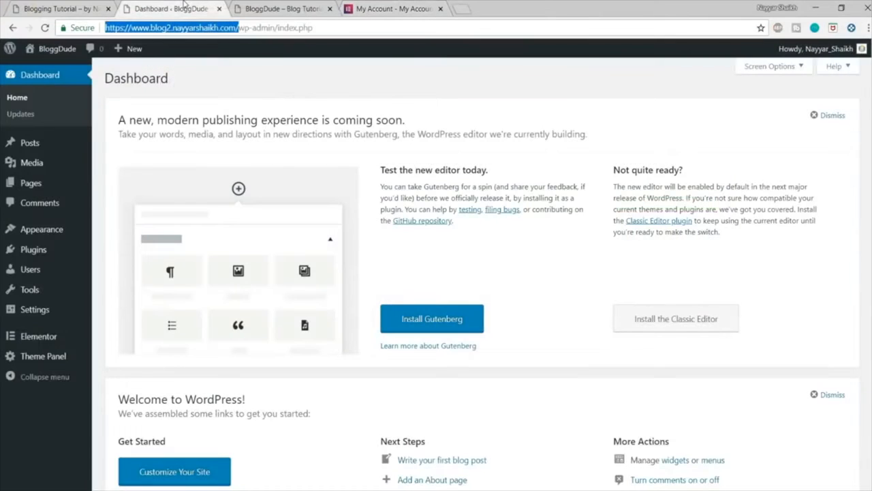
mouse_move(31, 250)
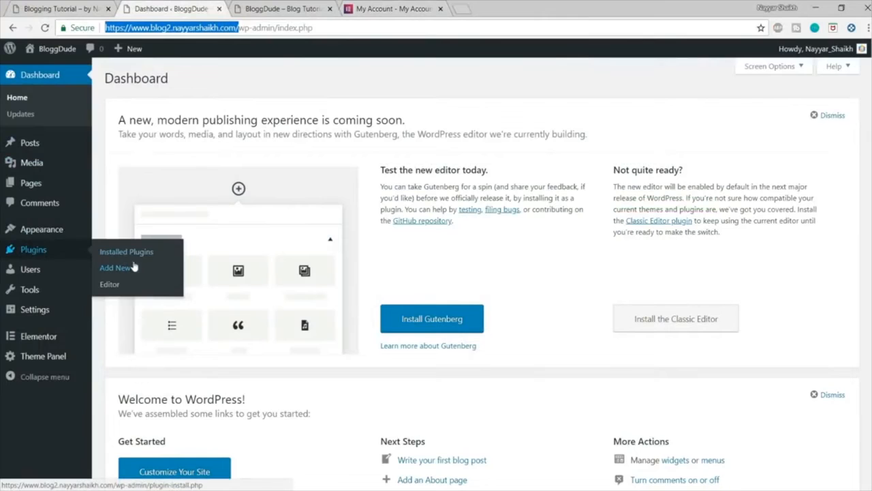
left_click(164, 267)
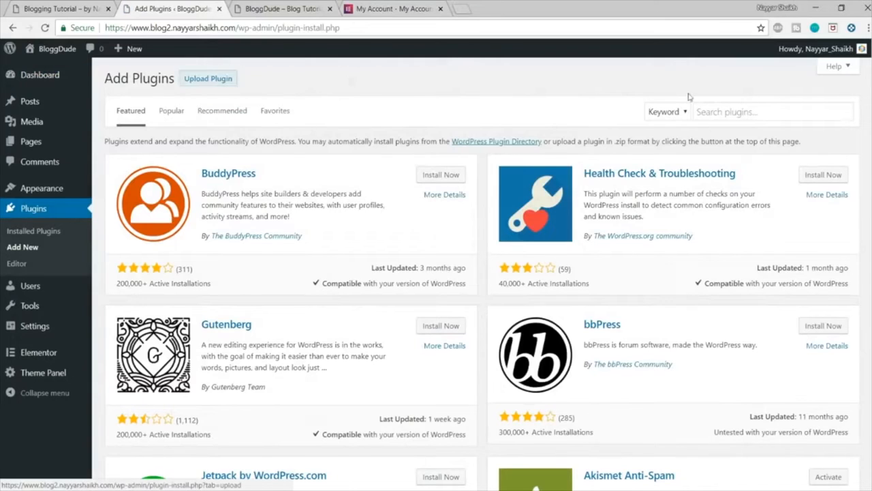
left_click(744, 111)
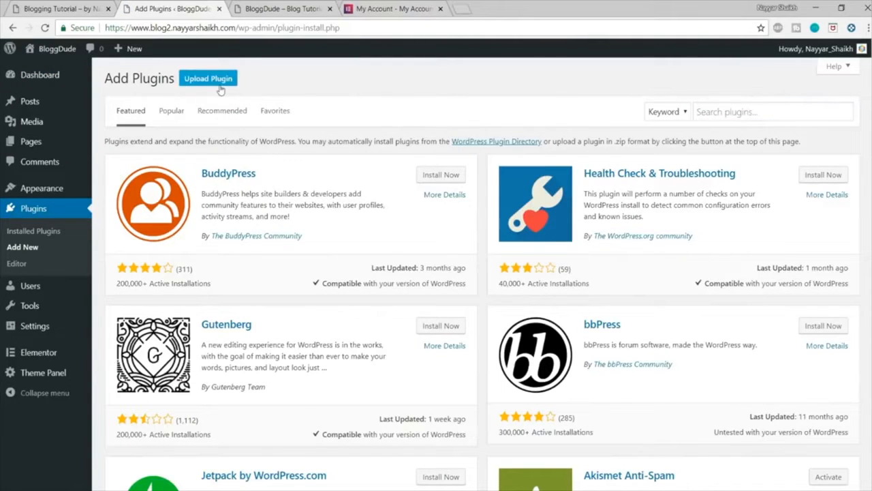
left_click(219, 87)
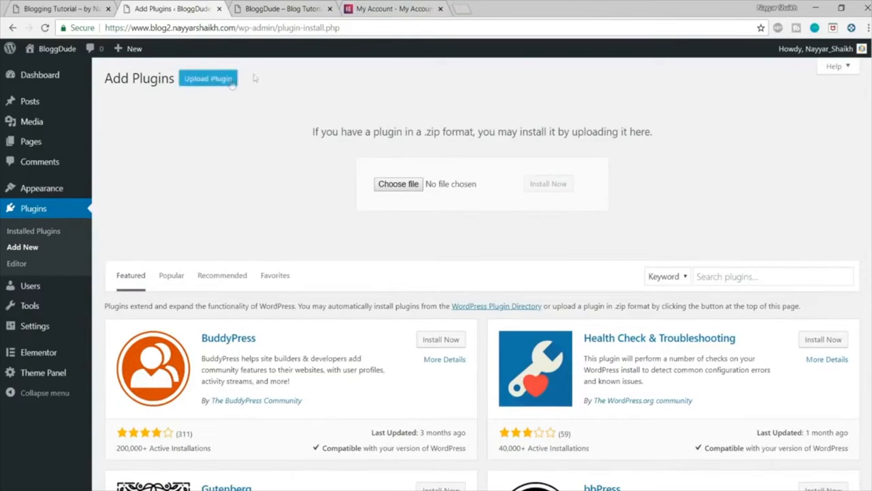
Step: Upload elementor-pro-2.1.5 from the Blog folder to the new blog, then install and activate the plugin
left_click(410, 191)
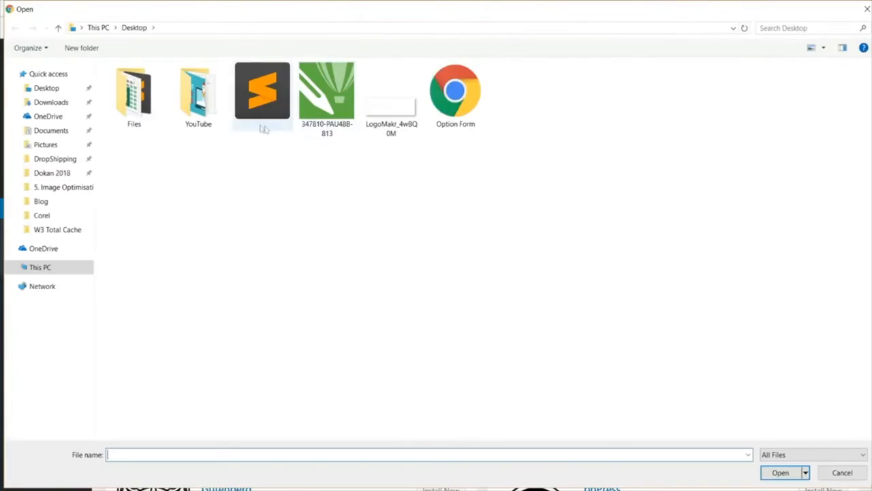
left_click(45, 203)
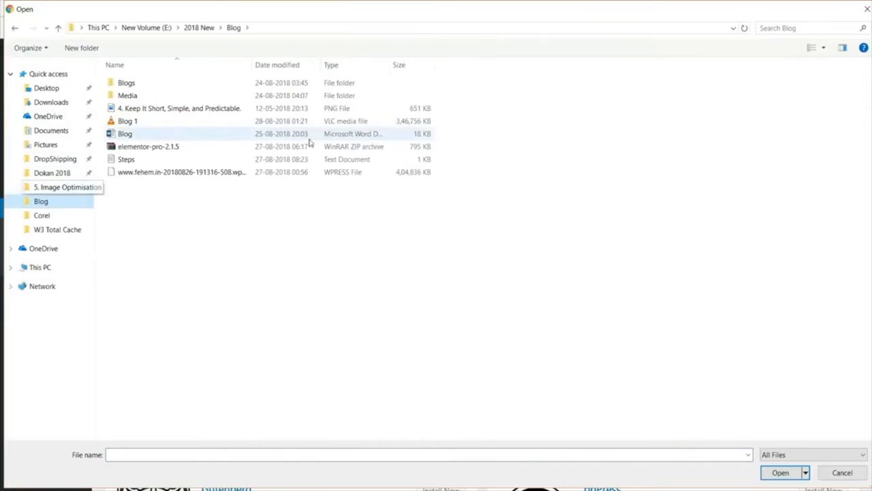
left_click(171, 148)
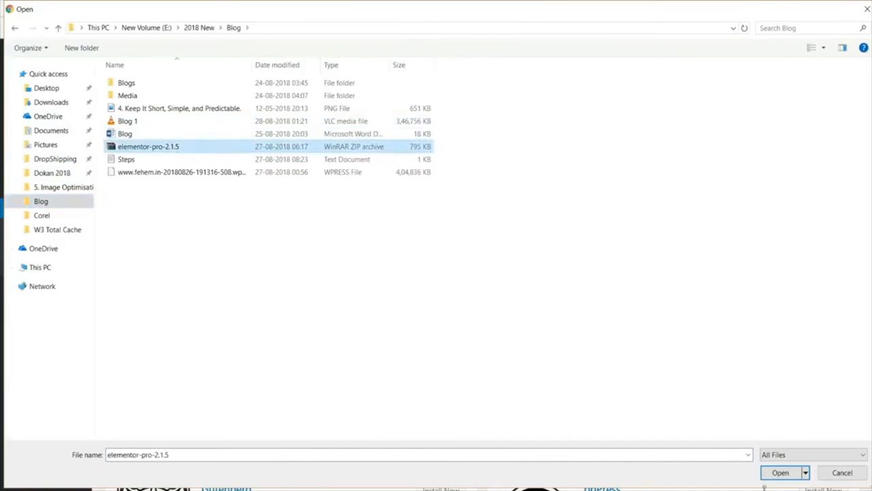
left_click(781, 472)
left_click(554, 184)
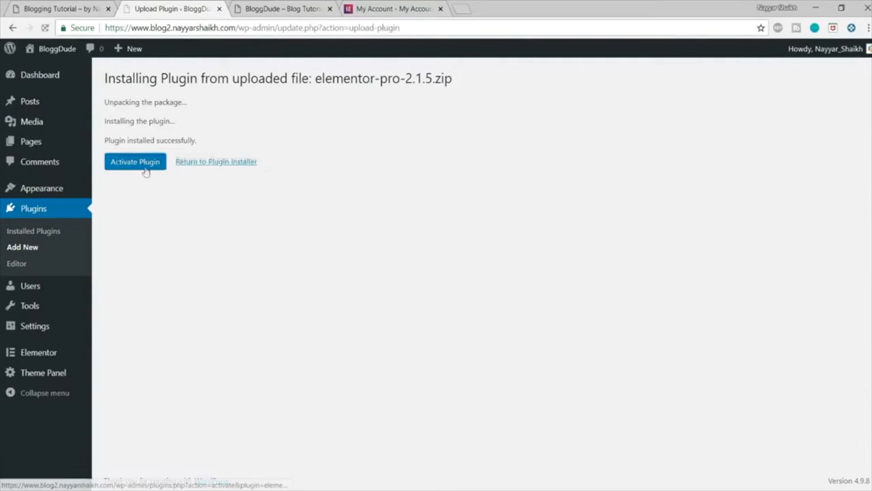
left_click(142, 165)
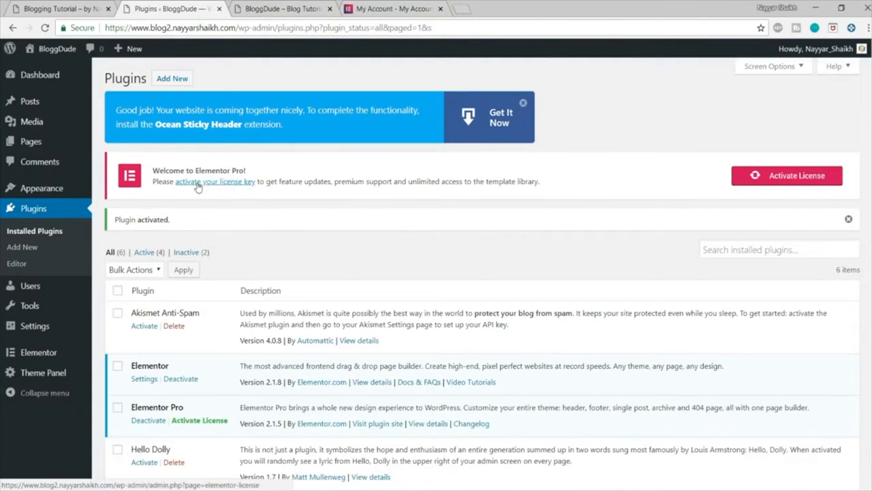
Step: Copy the license key from the Elementor account page and activate Elementor Pro with it in the new blog's license settings
left_click(784, 179)
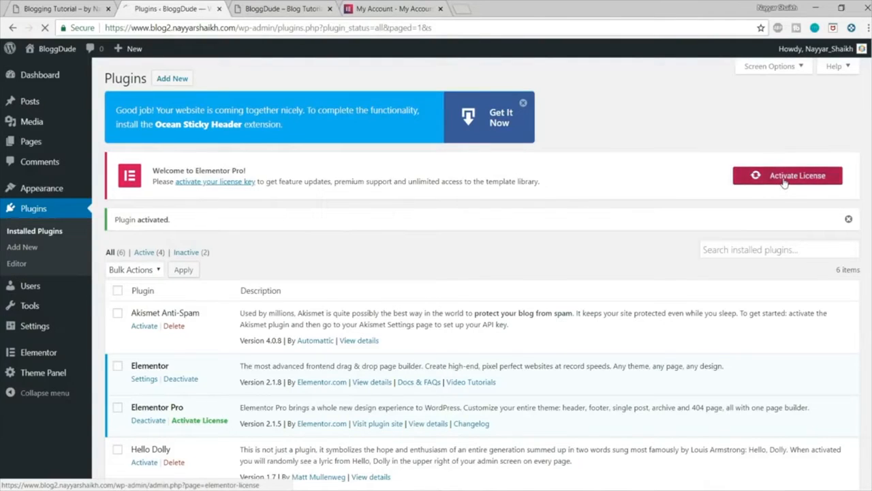
left_click(394, 5)
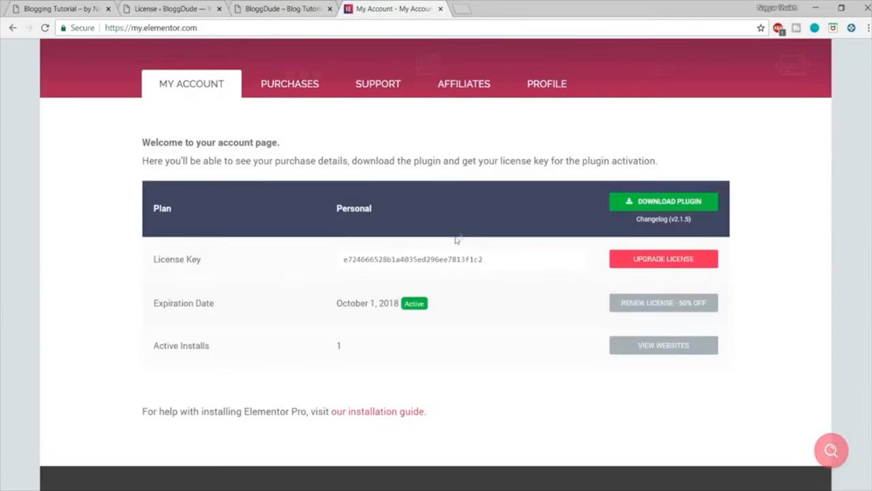
left_click_drag(495, 259, 332, 250)
key("ctrl+c")
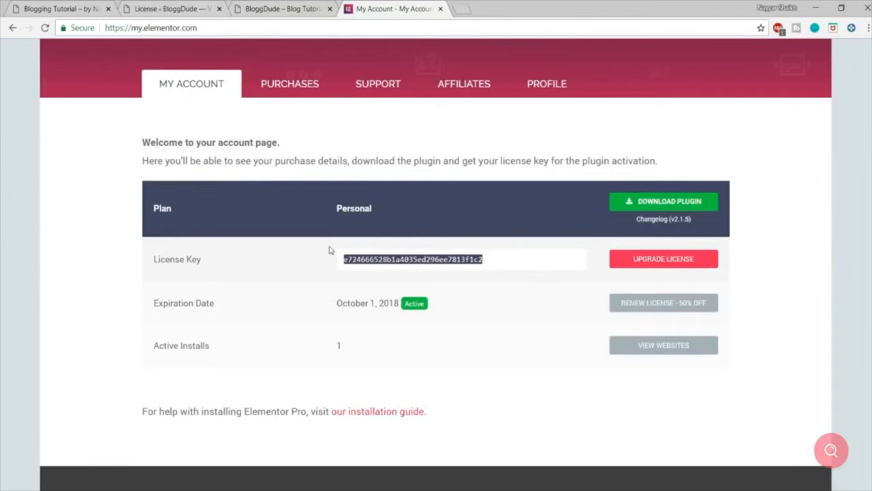
left_click(215, 5)
left_click(262, 277)
key("ctrl+v")
left_click(339, 285)
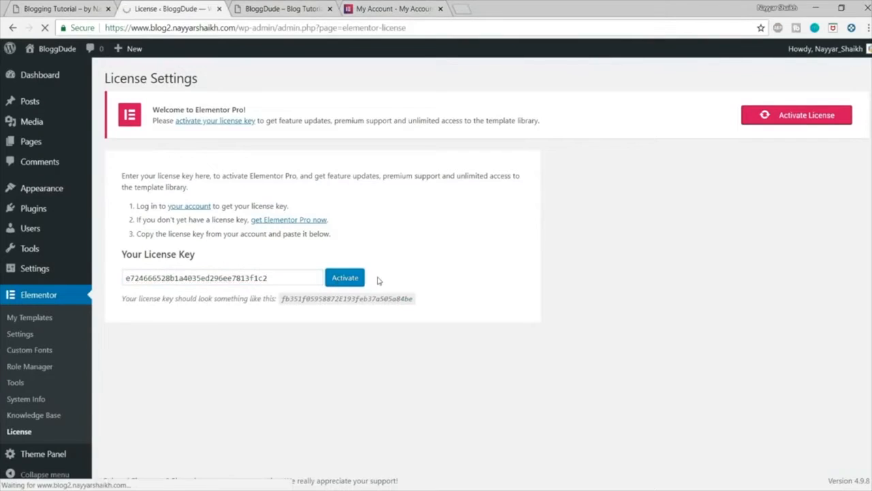
mouse_move(123, 175)
left_mouse_down()
mouse_move(177, 175)
mouse_move(132, 174)
left_mouse_up()
left_click(175, 174)
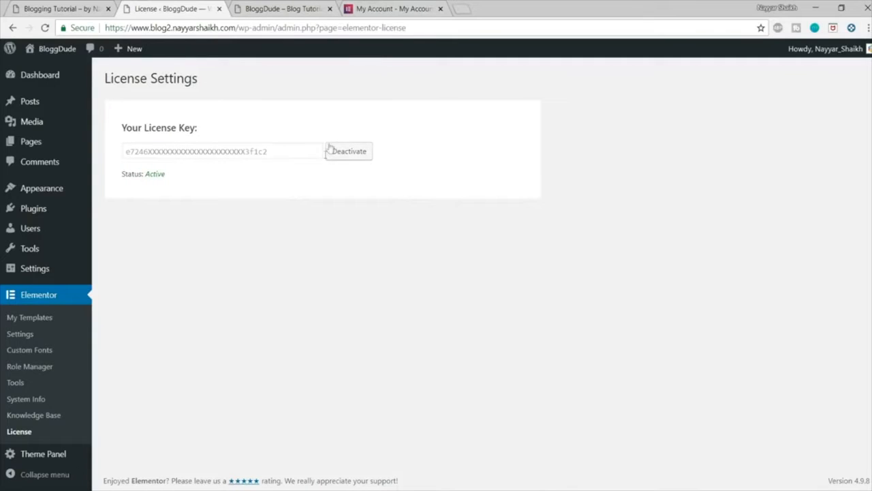
Step: Review the license key field on the Elementor account page, close that page and return to the blog's license settings
left_click(395, 8)
left_click(376, 251)
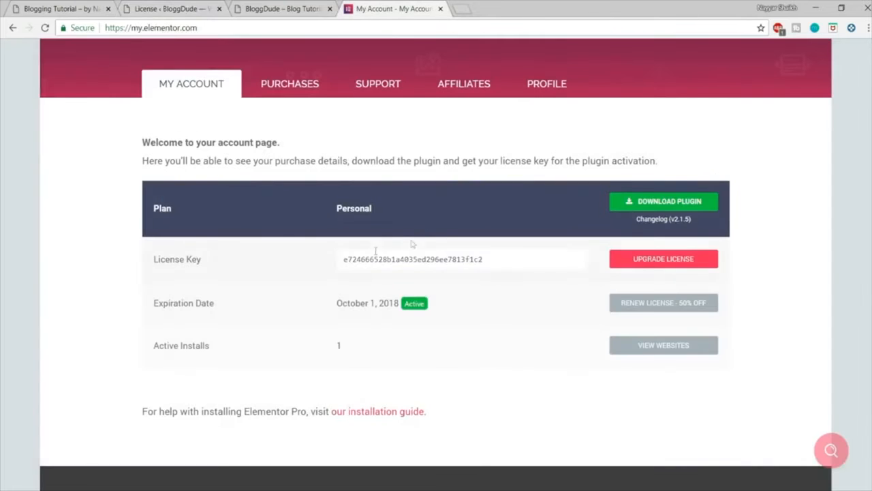
left_click_drag(334, 259, 479, 259)
left_click(516, 257)
key("ctrl+w")
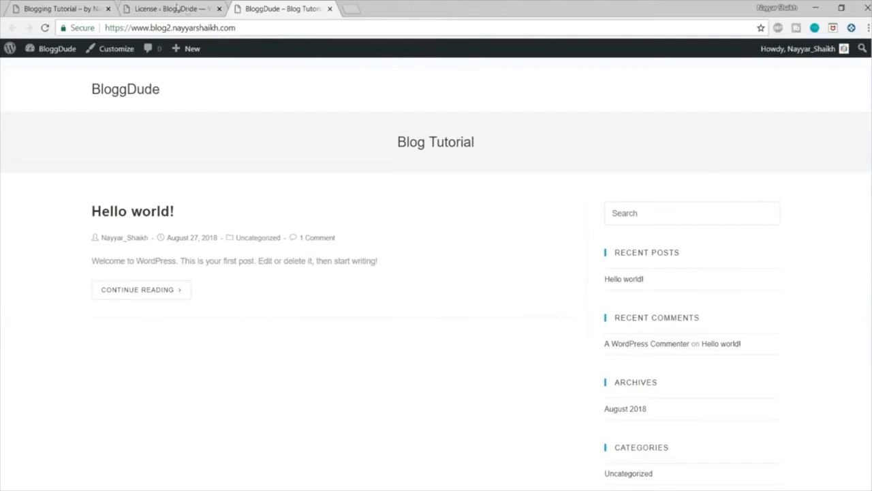
left_click(176, 7)
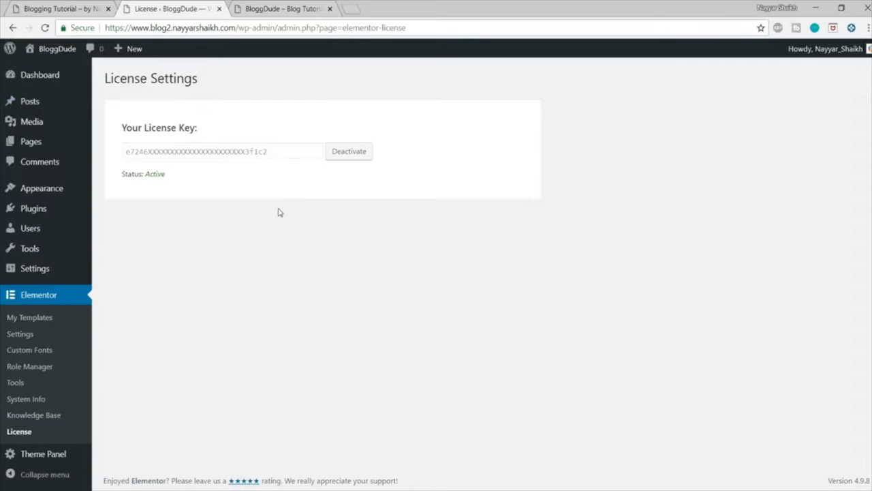
Step: Review the demo blog's home page, and publish a new page titled Home in the new blog
mouse_move(30, 145)
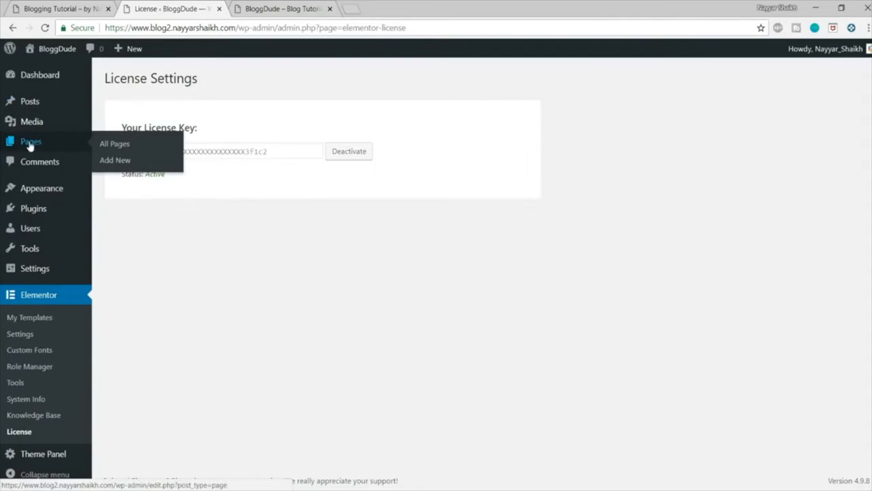
left_click(43, 8)
scroll(436, 272, "down", 20)
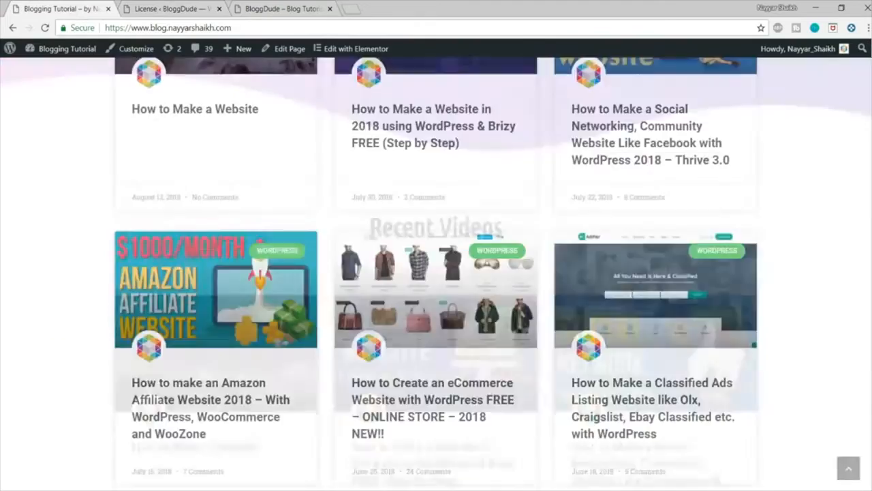
scroll(436, 272, "up", 20)
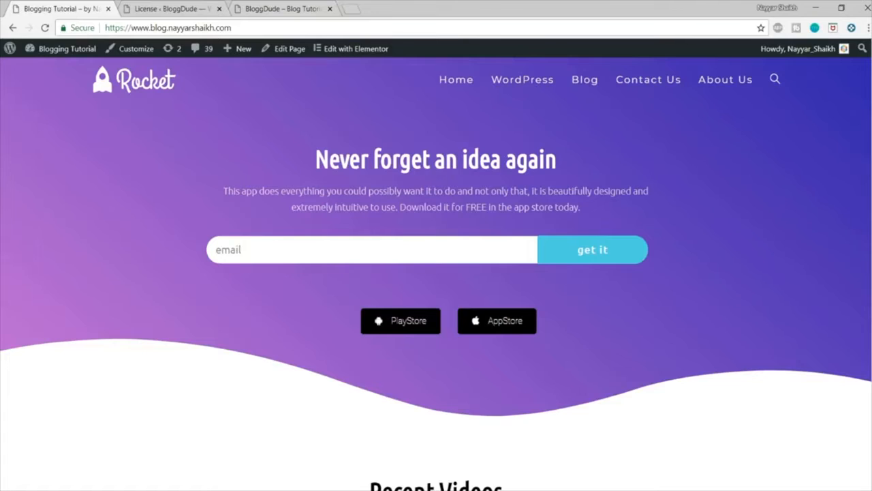
left_click(181, 9)
mouse_move(29, 145)
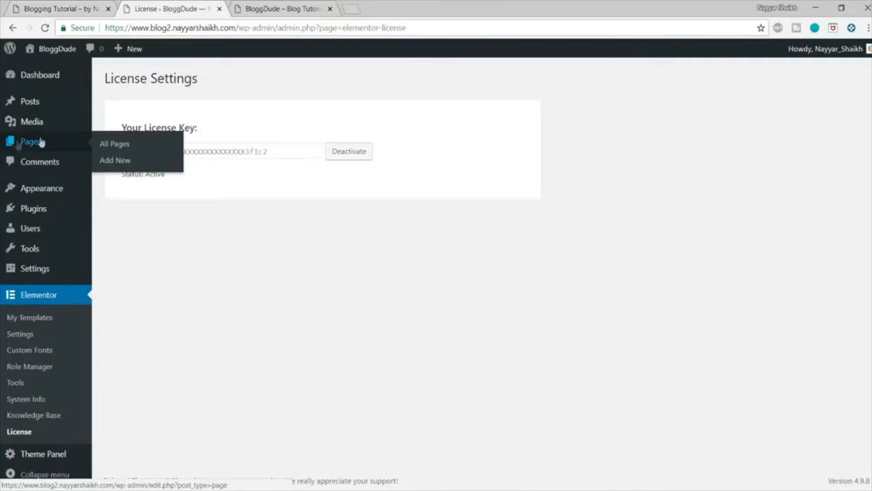
left_click(118, 162)
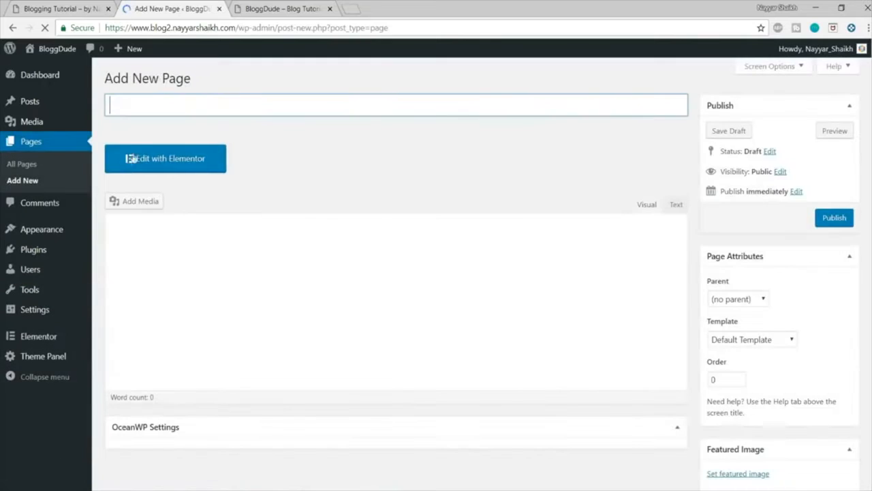
type("Home")
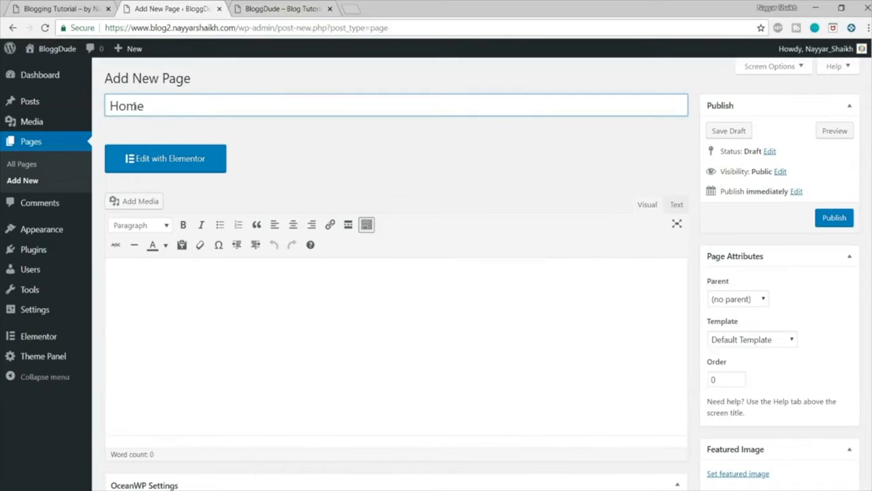
left_click(833, 218)
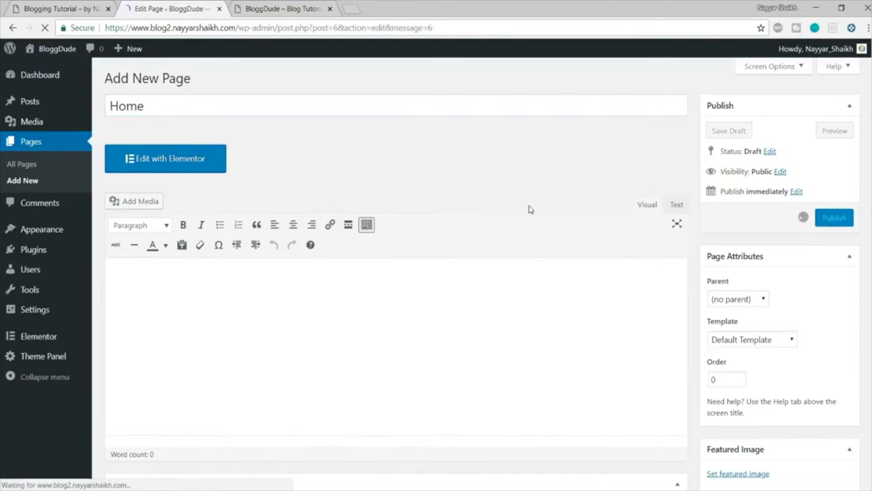
Step: Open the published Home page in a new tab and look over its default layout
right_click(186, 103)
left_click(229, 113)
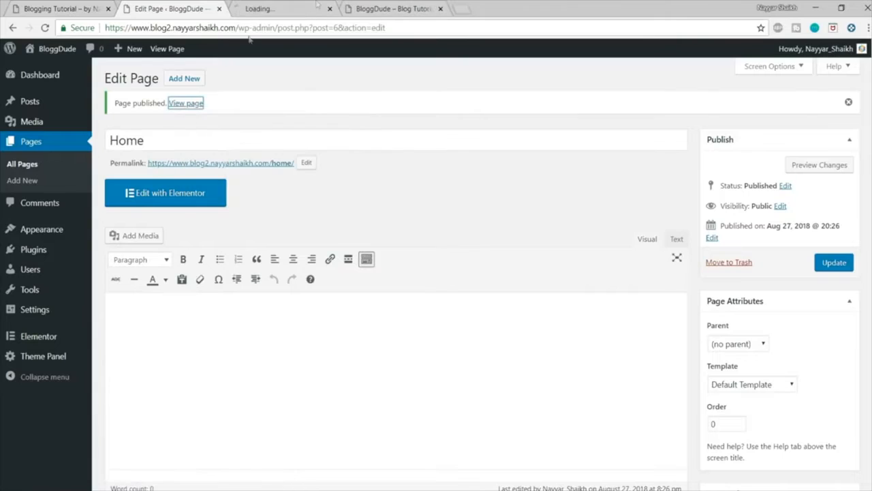
left_click(266, 9)
scroll(514, 232, "down", 3)
scroll(522, 278, "up", 3)
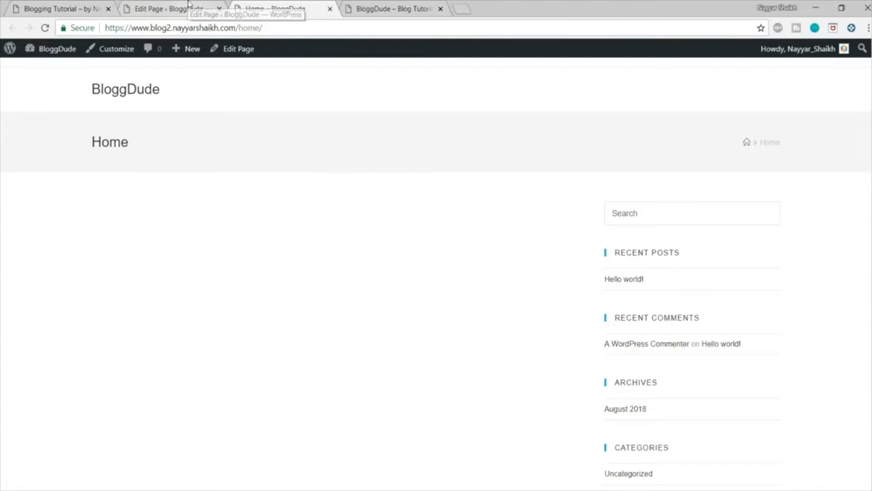
Step: Locate the OceanWP Settings below the Home page's editor and compare the live page's title bar and sidebar with the demo home page
left_click(189, 4)
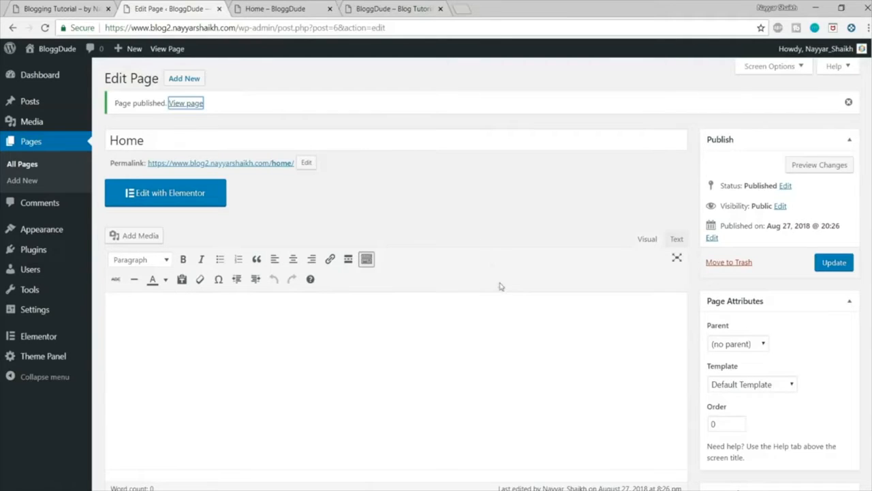
scroll(501, 283, "down", 2)
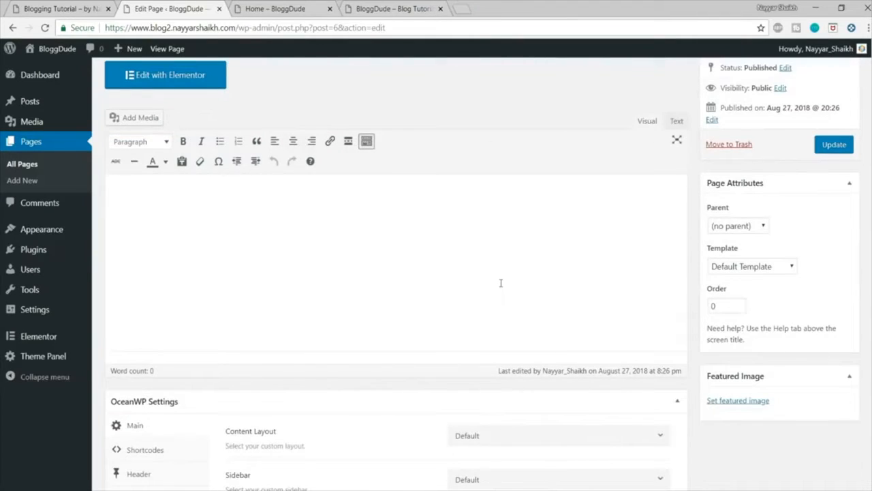
scroll(503, 285, "down", 3)
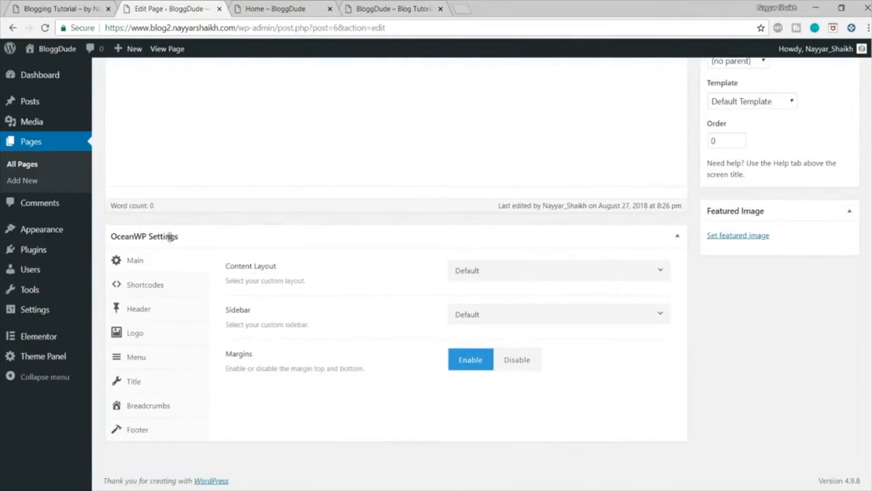
left_click(296, 7)
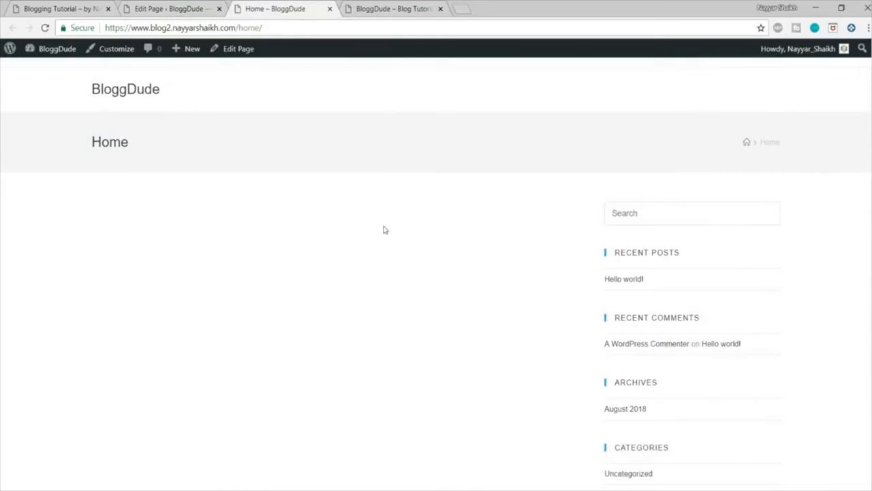
scroll(716, 251, "down", 3)
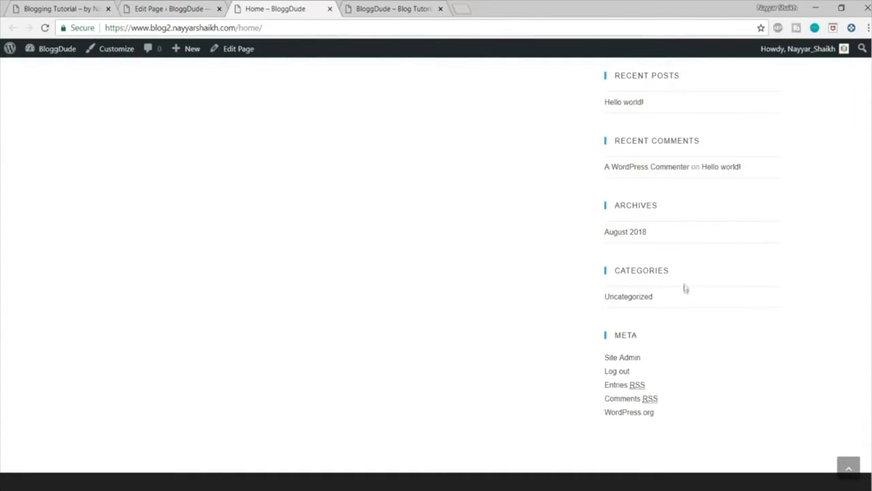
scroll(683, 288, "up", 3)
left_click_drag(88, 143, 142, 141)
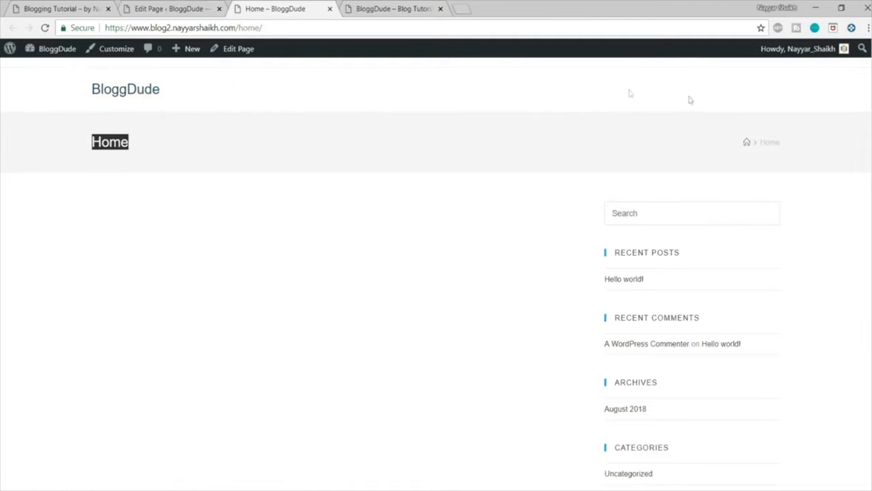
left_click(69, 7)
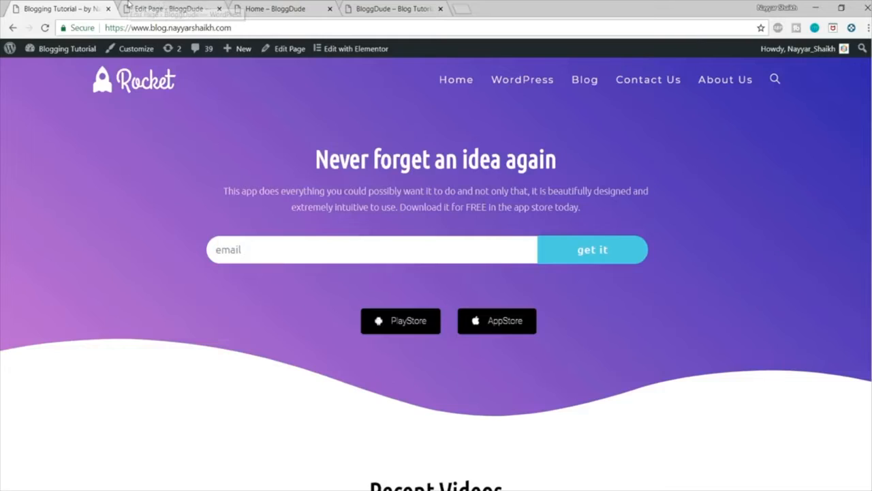
Step: Set the Home page's content layout to 100% Full Width in the main OceanWP Settings
left_click(161, 8)
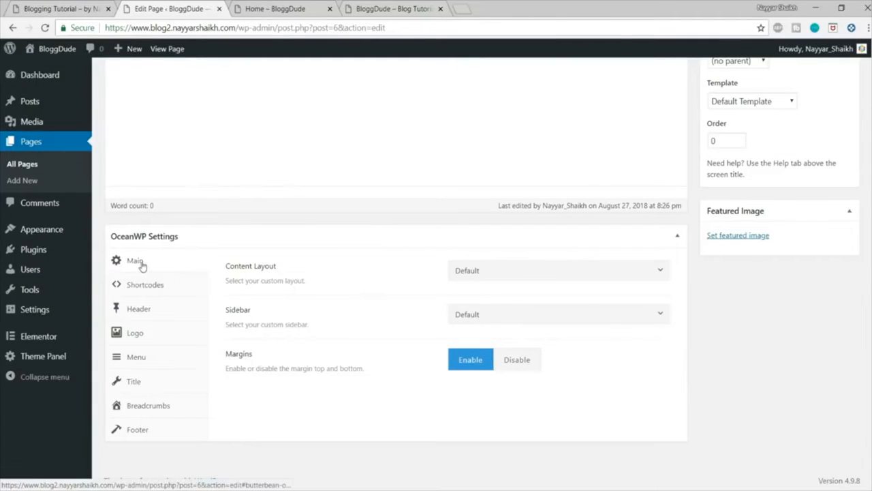
left_click_drag(226, 279, 342, 272)
left_click(563, 270)
left_click(526, 379)
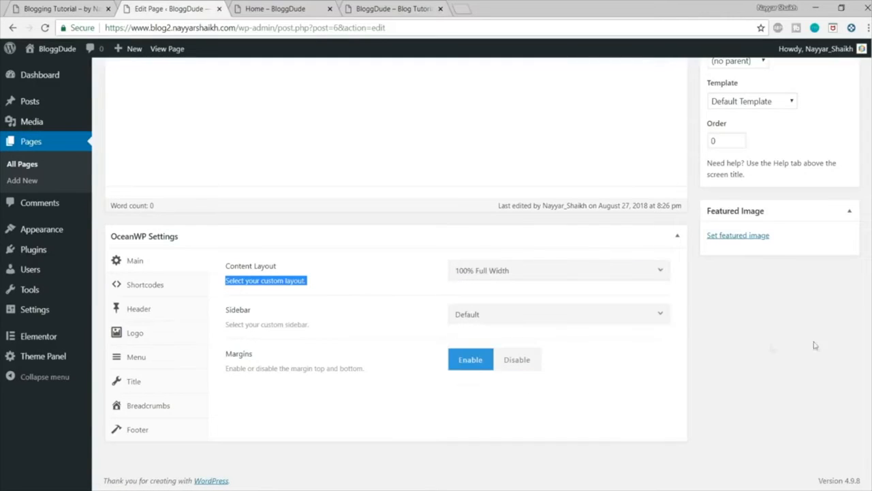
Step: Check the live Home page's header, and set the page's header style to Transparent in the OceanWP Settings
left_click(284, 7)
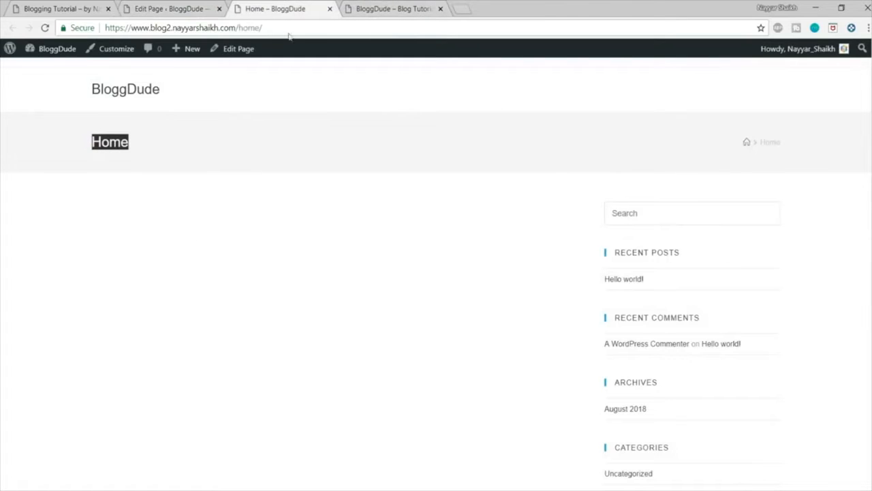
left_click(137, 7)
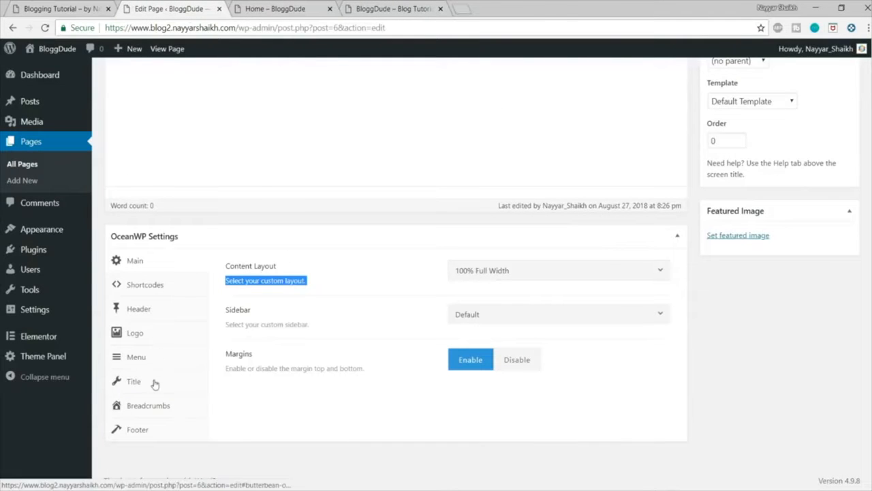
left_click(137, 314)
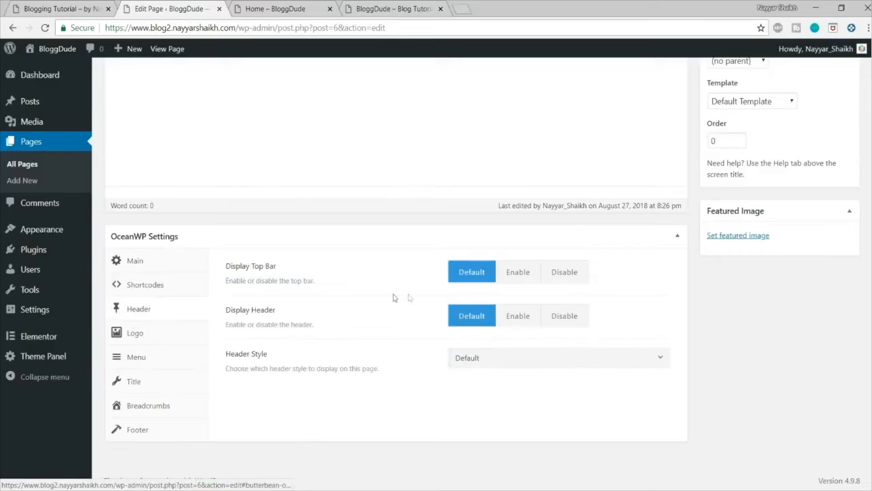
left_click(490, 361)
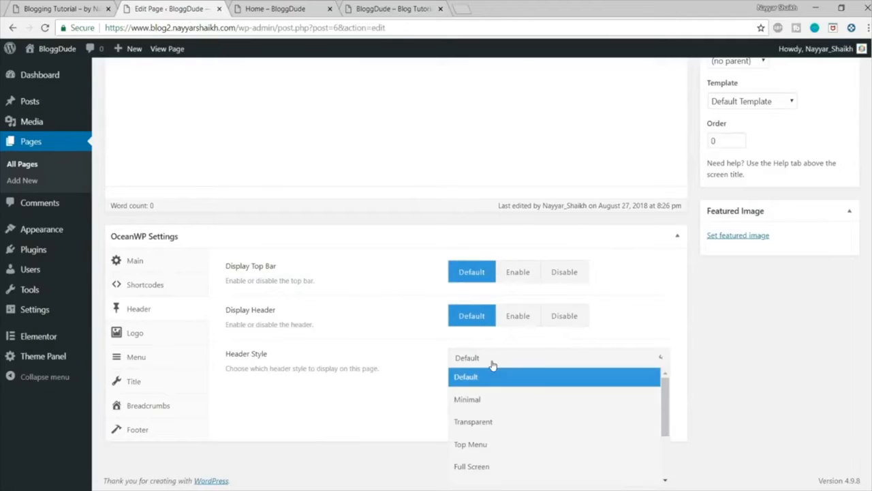
left_click(490, 423)
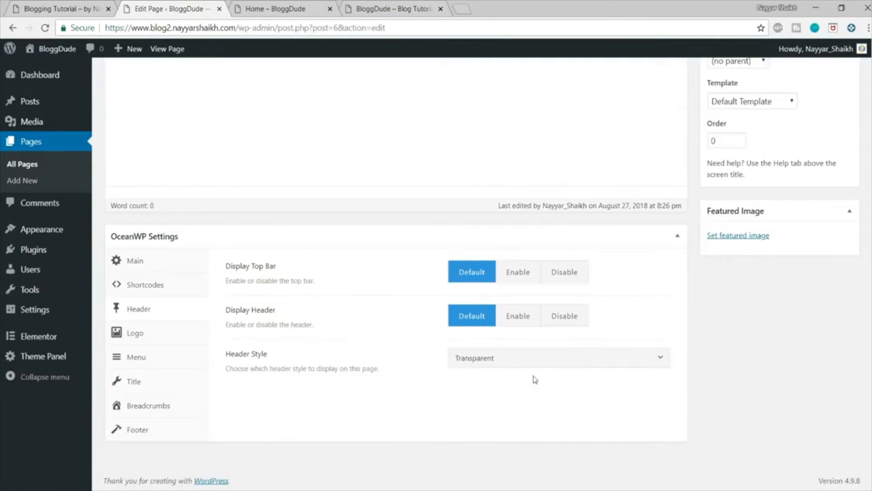
Step: Disable the page title display in the Home page's OceanWP Settings, checking the title bar it affects on the live page
left_click(248, 7)
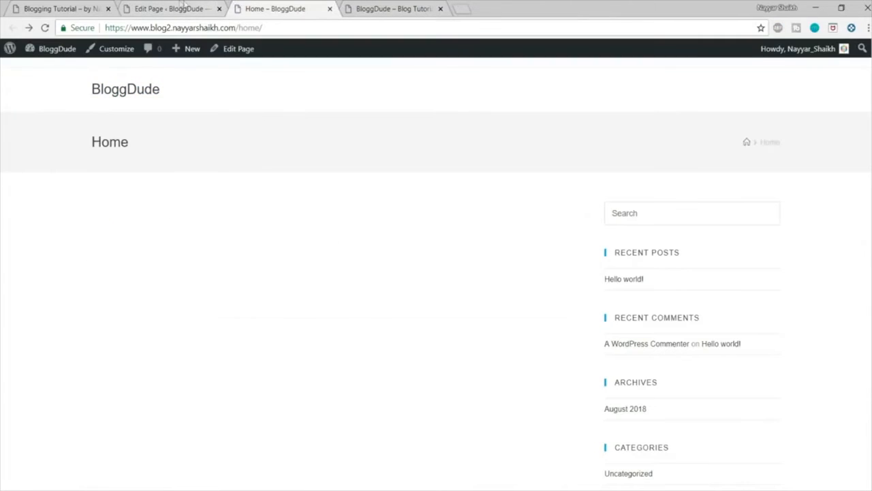
left_click(171, 8)
left_click(162, 386)
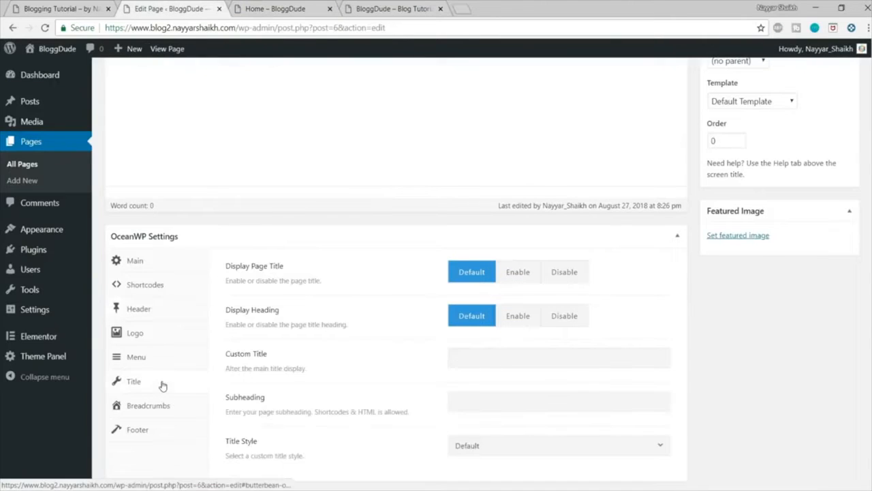
left_click(571, 270)
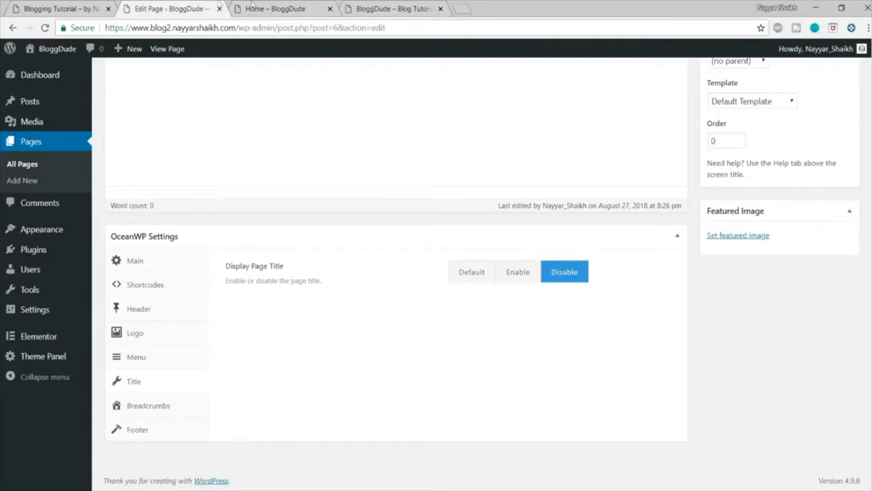
left_click(254, 6)
left_click_drag(75, 145, 772, 141)
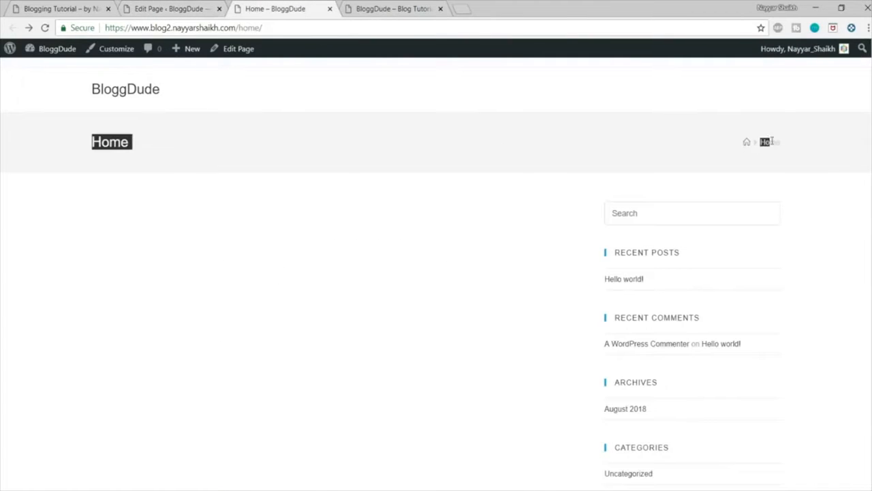
left_click(205, 7)
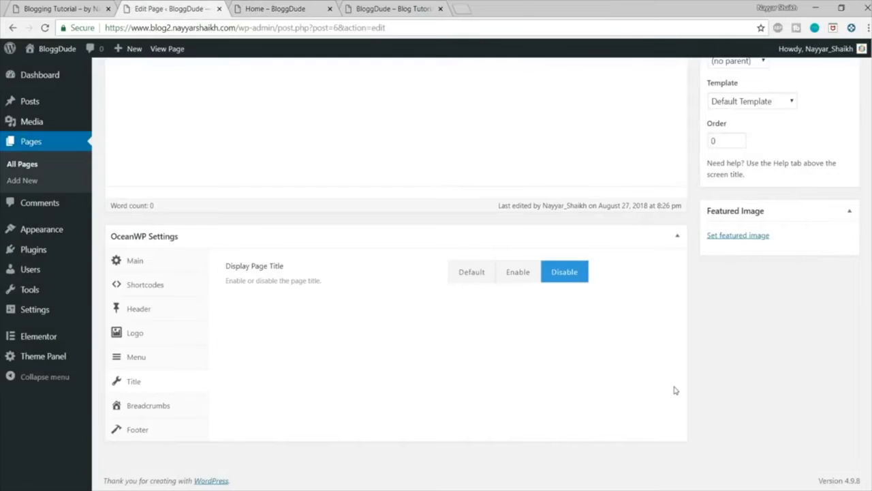
Step: Update the Home page and reload its live version to check the new layout
scroll(674, 392, "up", 4)
left_click(850, 262)
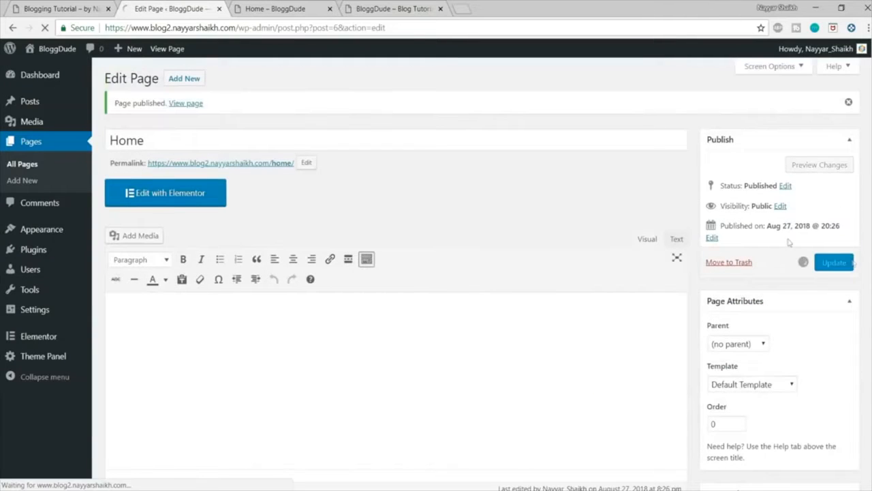
left_click(274, 9)
left_click(45, 28)
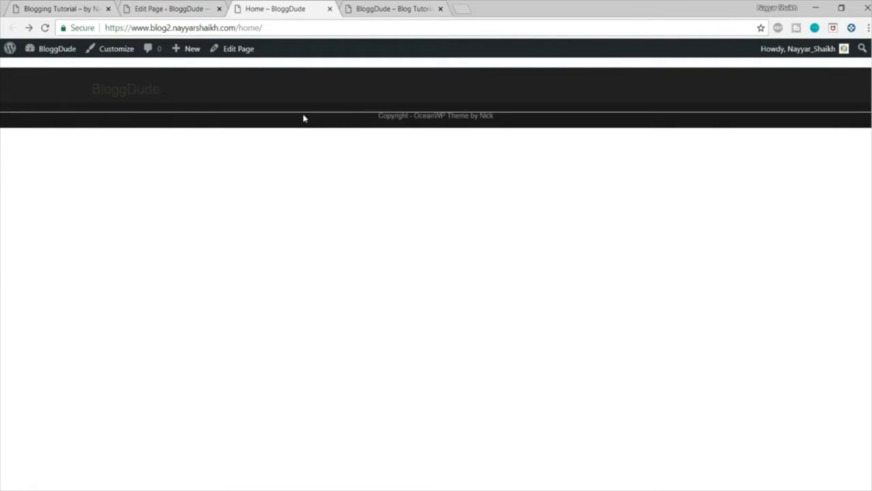
Step: Open the Home page in Elementor and insert the purple landing page template shown between Mobile App 1 and Mobile App 3
left_click(170, 9)
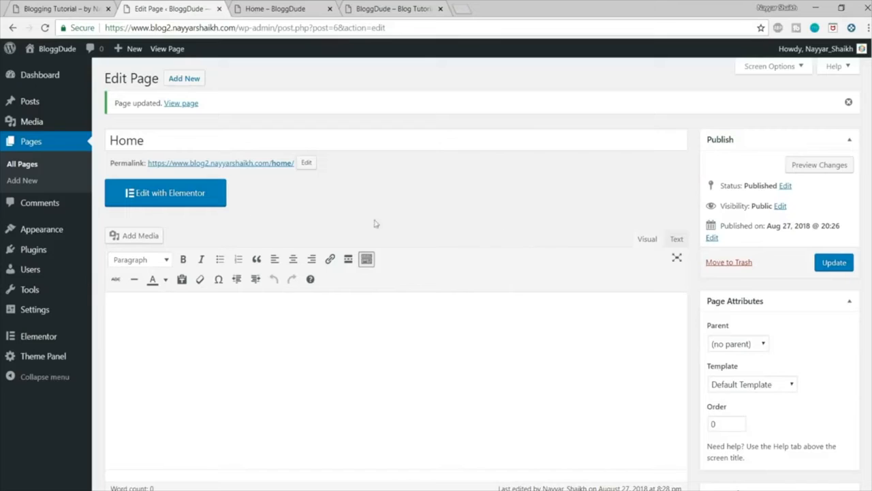
left_click(182, 203)
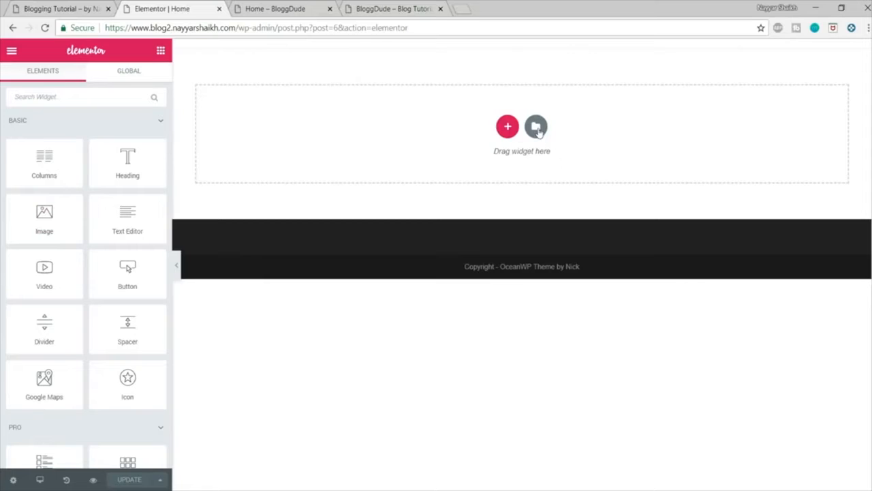
left_click(537, 128)
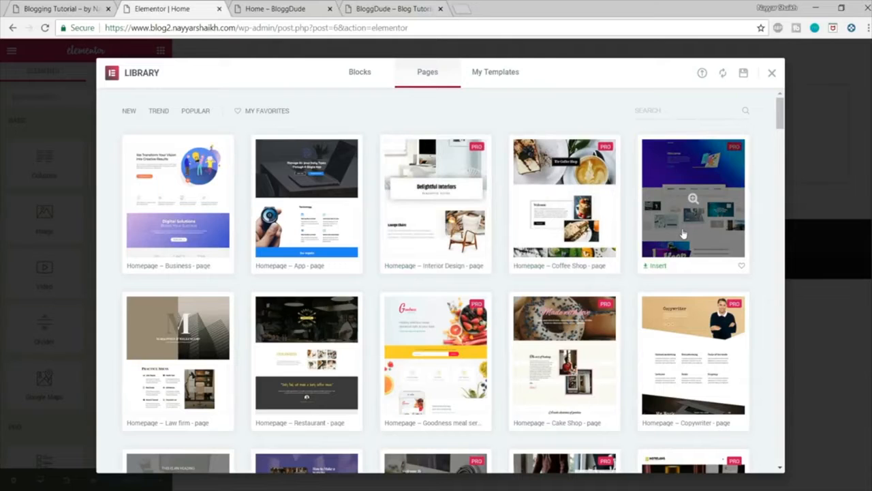
scroll(579, 334, "down", 2)
scroll(579, 334, "up", 2)
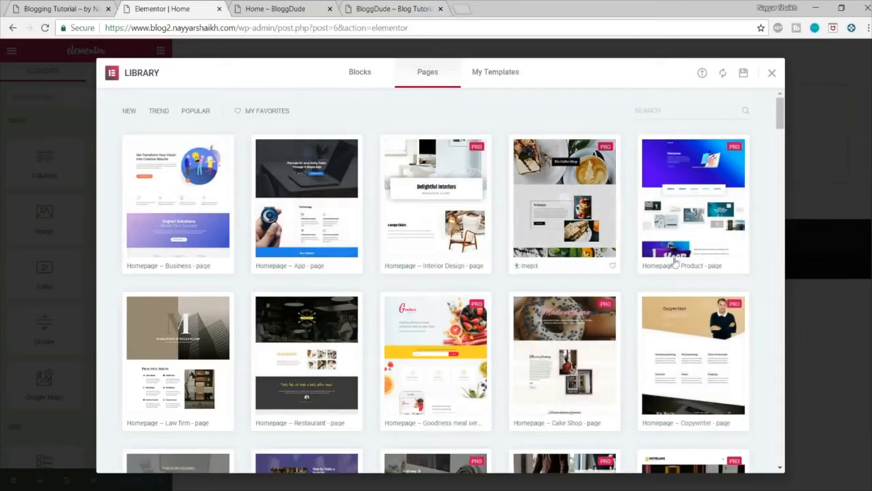
scroll(715, 294, "down", 10)
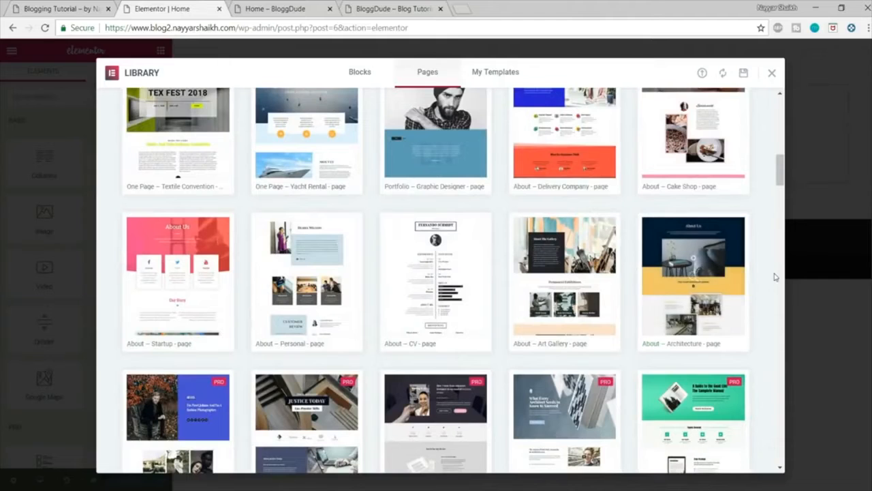
scroll(773, 275, "down", 8)
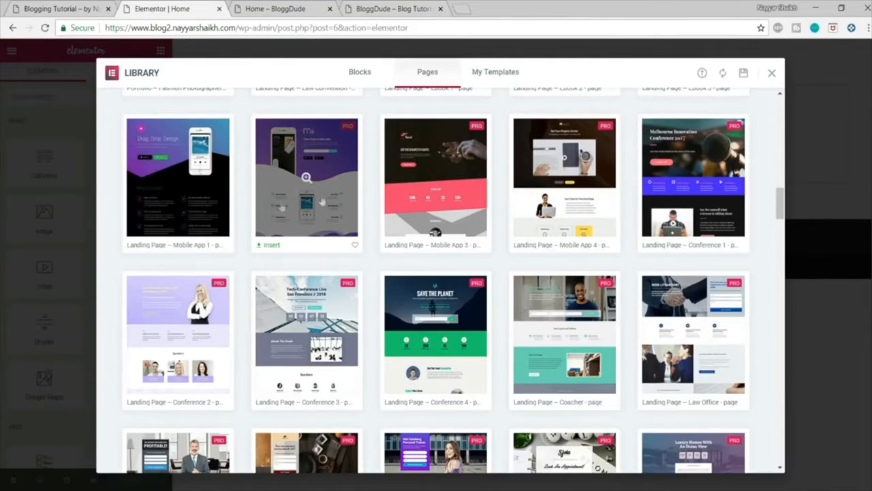
left_click(271, 245)
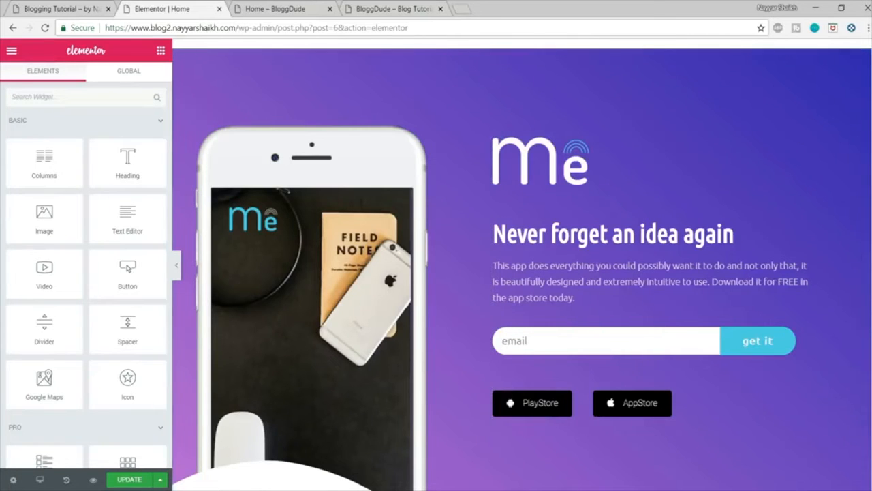
Step: Look over the inserted template against the demo home page, and examine the settings of its phone image, logo and heading
scroll(850, 99, "down", 8)
scroll(522, 264, "down", 10)
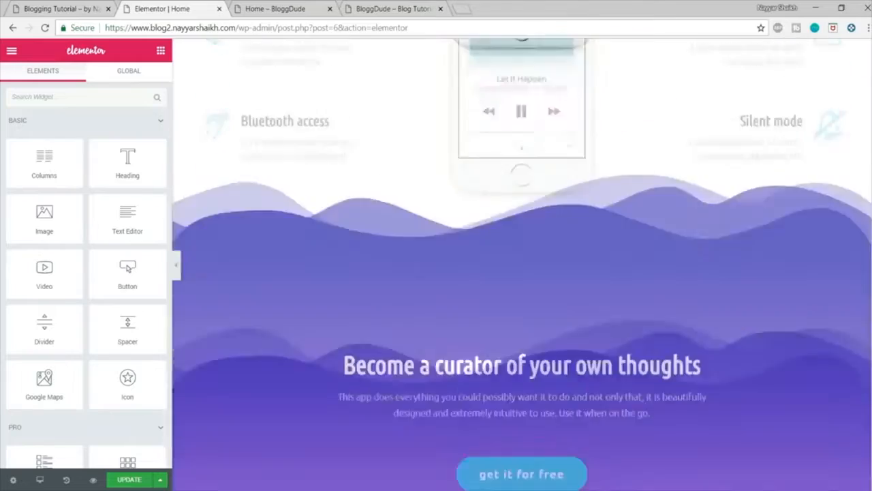
scroll(522, 264, "up", 5)
scroll(783, 177, "up", 10)
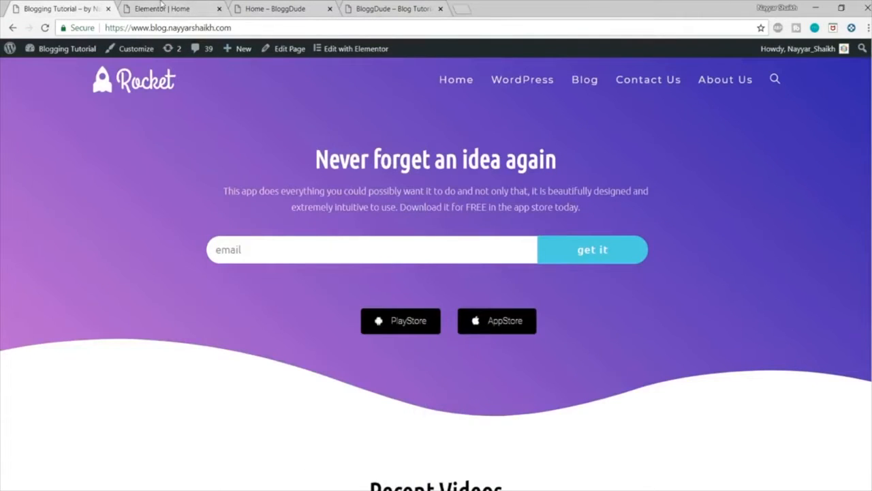
left_click(161, 6)
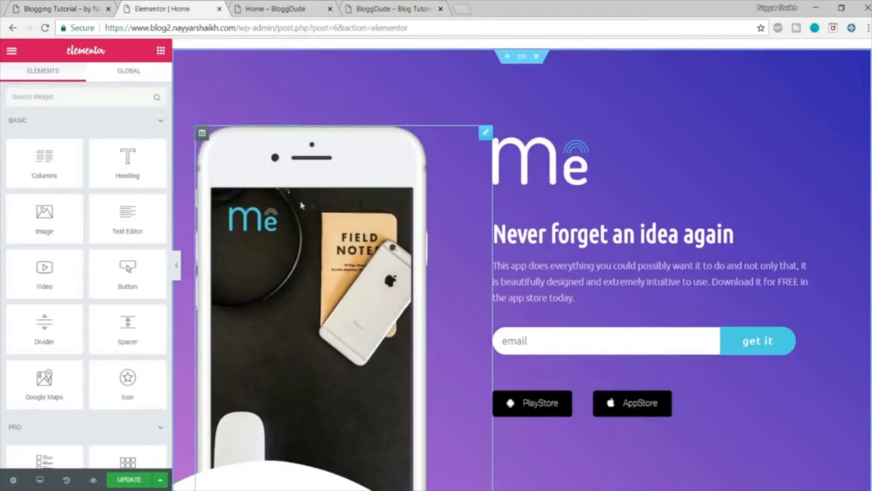
scroll(343, 238, "down", 2)
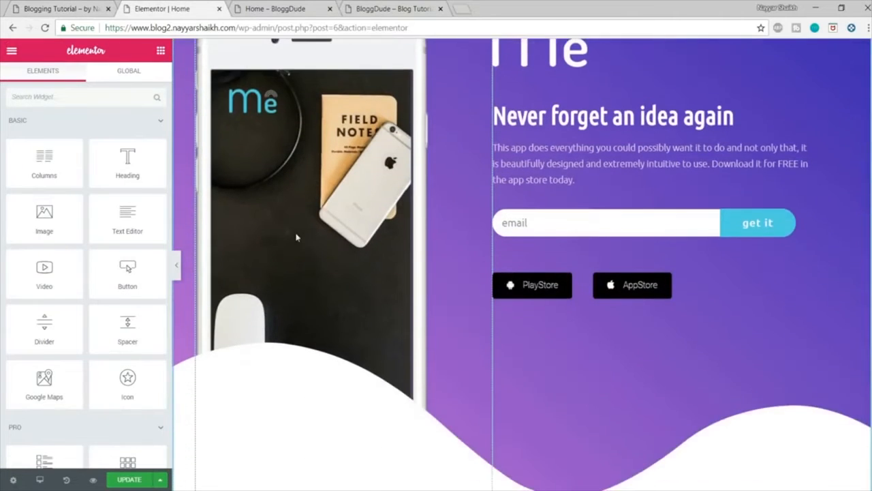
scroll(288, 206, "up", 2)
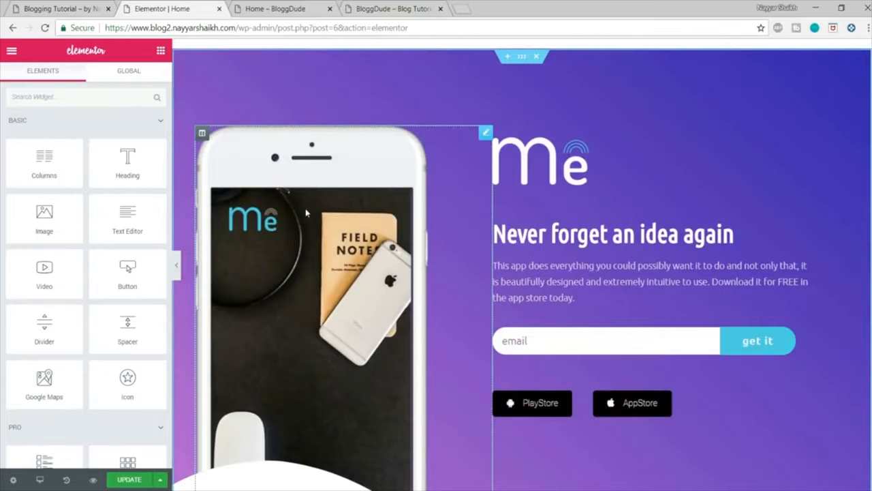
left_click(306, 214)
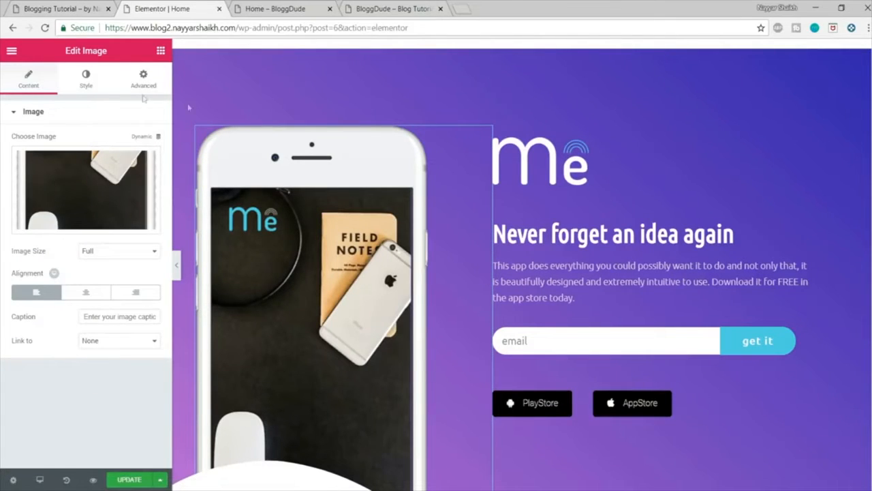
left_click(530, 183)
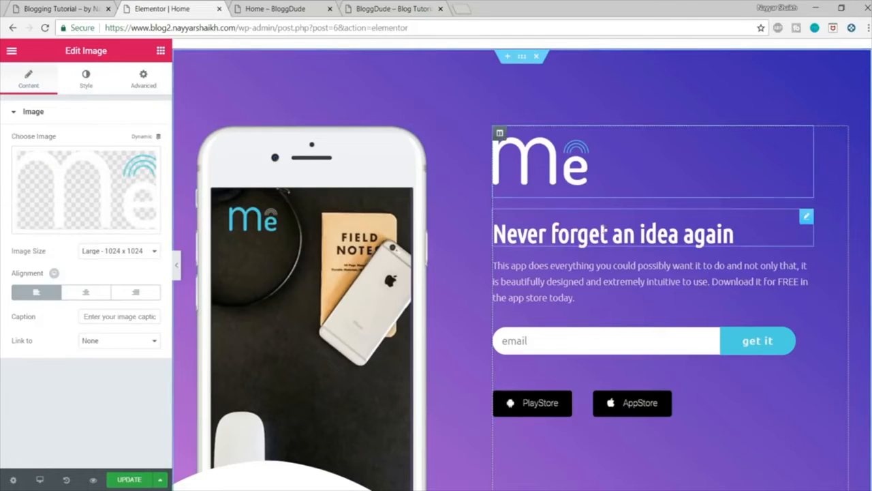
left_click(602, 233)
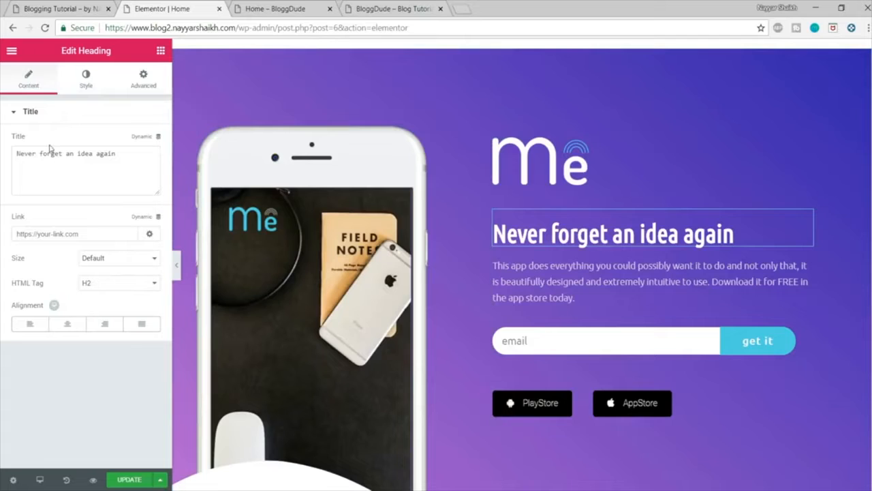
Step: Replace the hero section's phone image with madrin-3.png from the media library
left_click(281, 247)
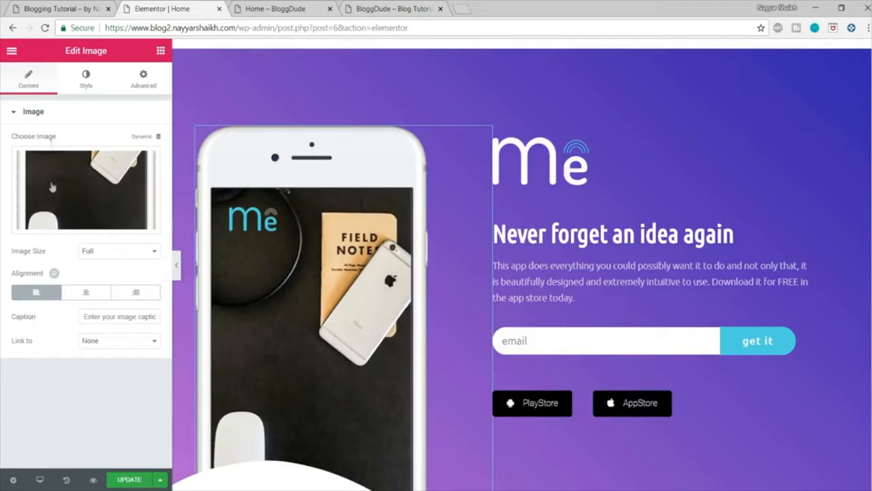
left_click(78, 222)
left_click(82, 199)
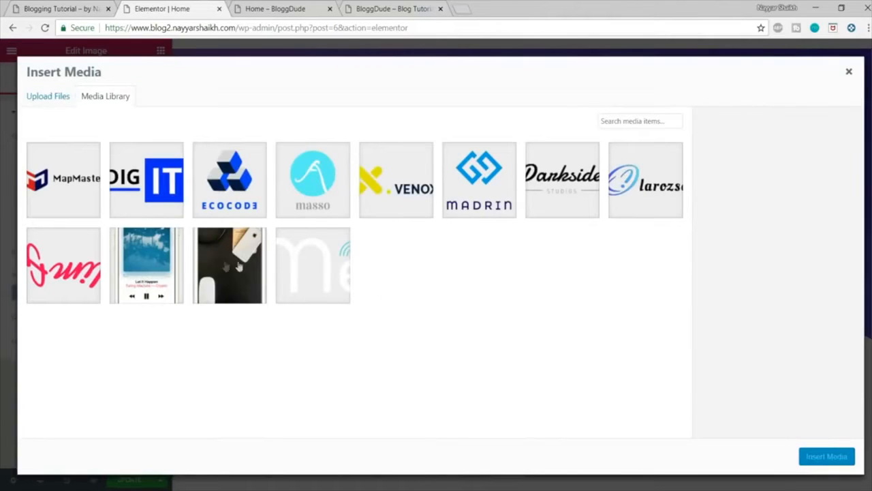
left_click(477, 181)
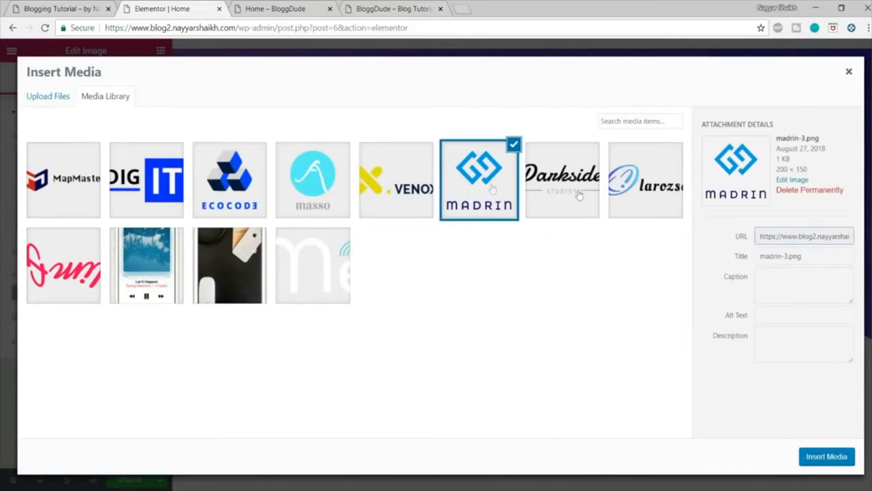
left_click(827, 456)
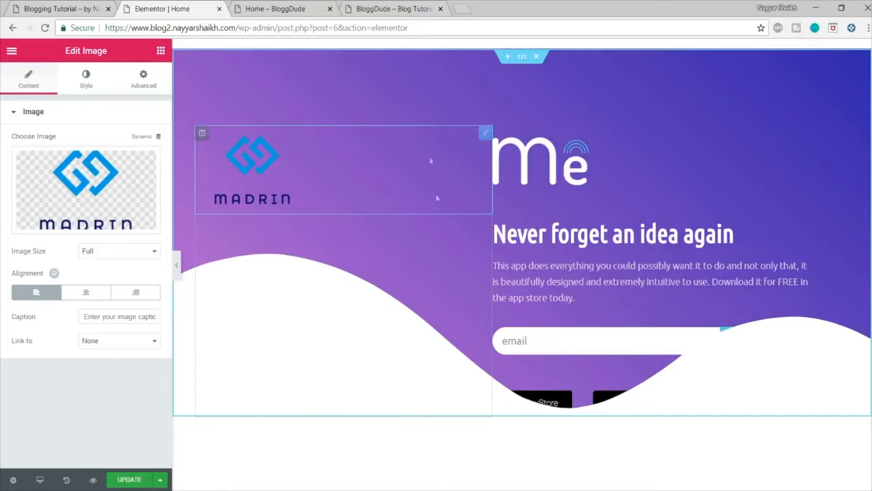
Step: Delete the hero section's column holding the Madrin image and the Me logo above the heading
right_click(203, 135)
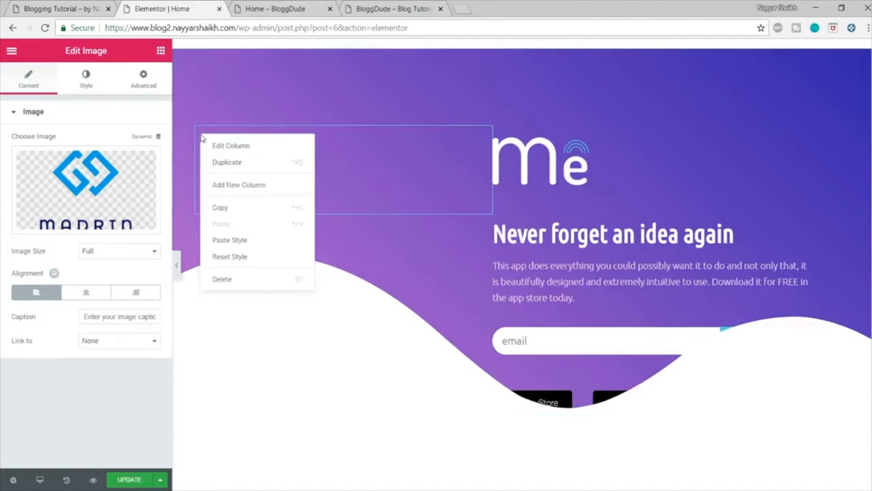
left_click(246, 280)
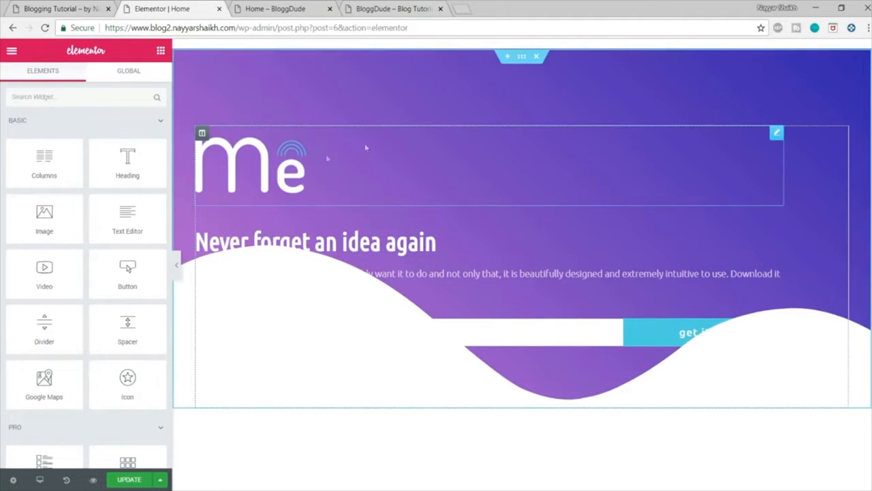
right_click(253, 160)
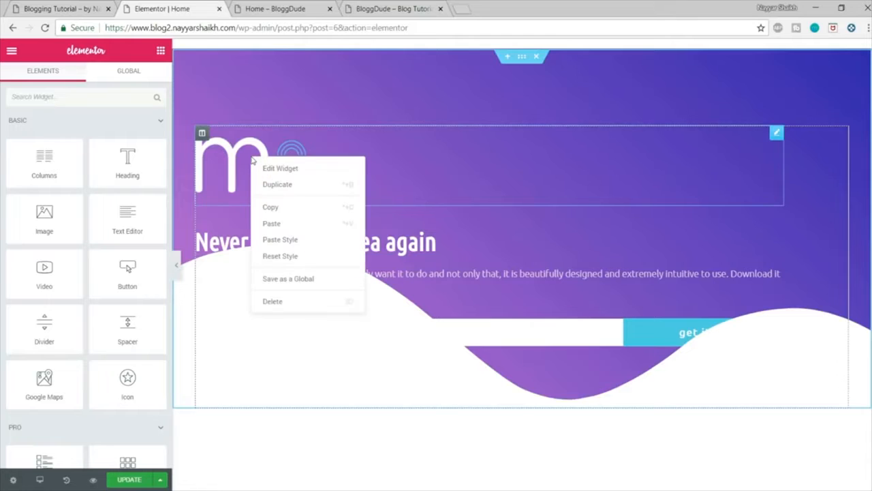
left_click(294, 300)
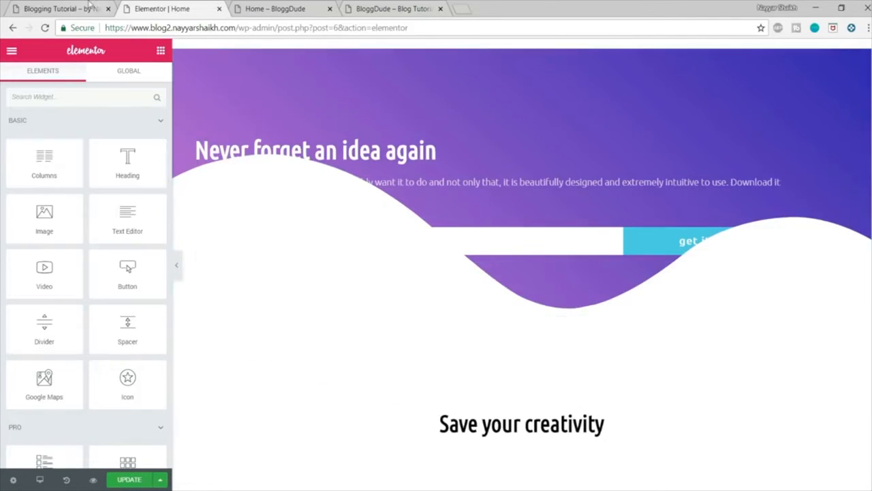
Step: Set the hero section's bottom padding to 150, after a glance at the demo home page
left_click(89, 7)
left_click(164, 8)
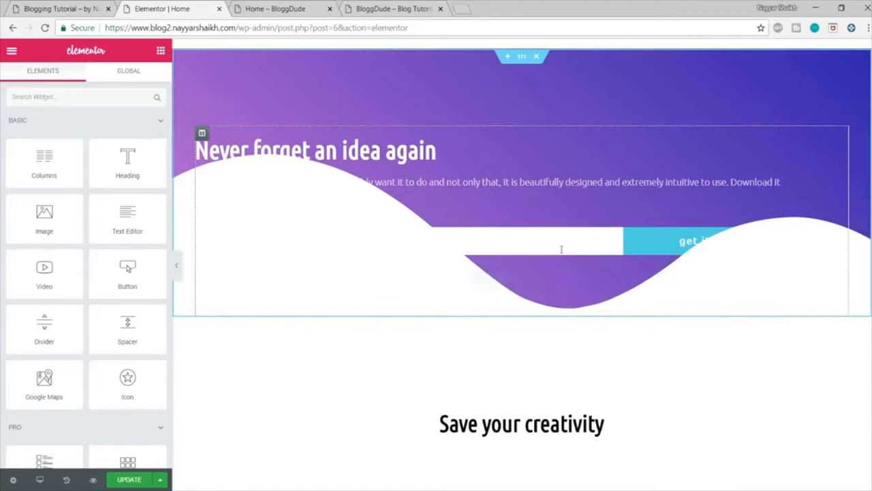
left_click(522, 58)
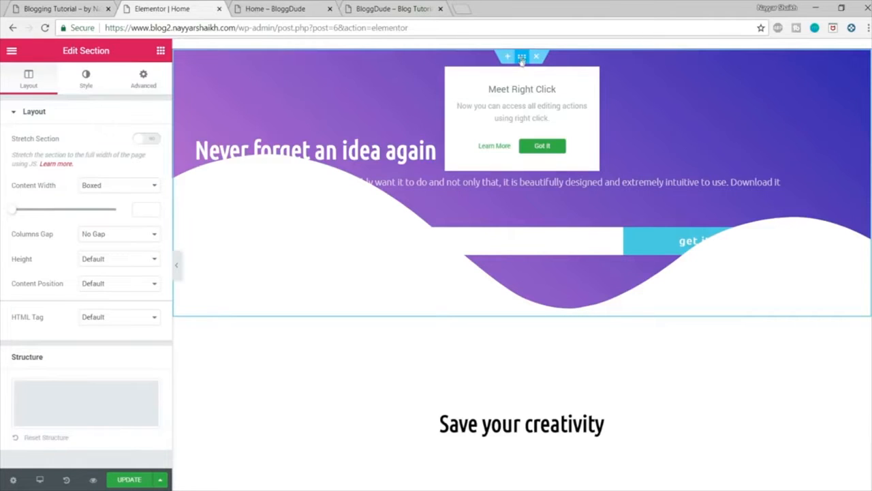
left_click(543, 149)
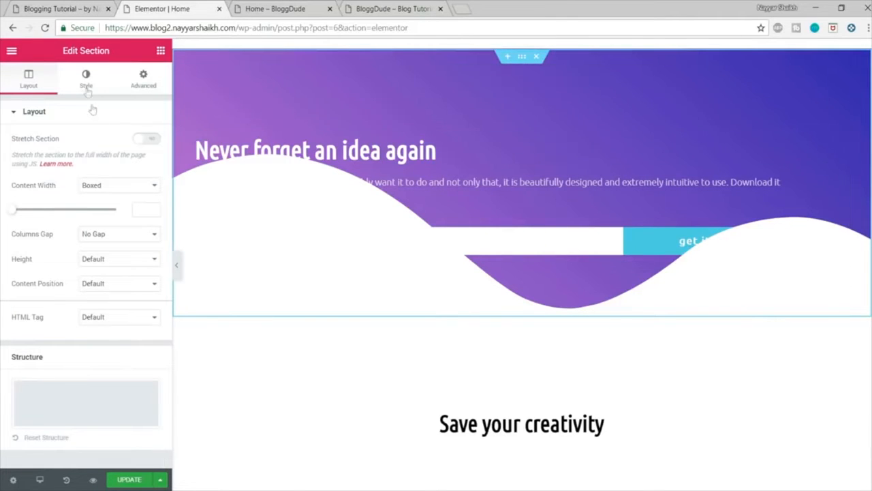
left_click(143, 81)
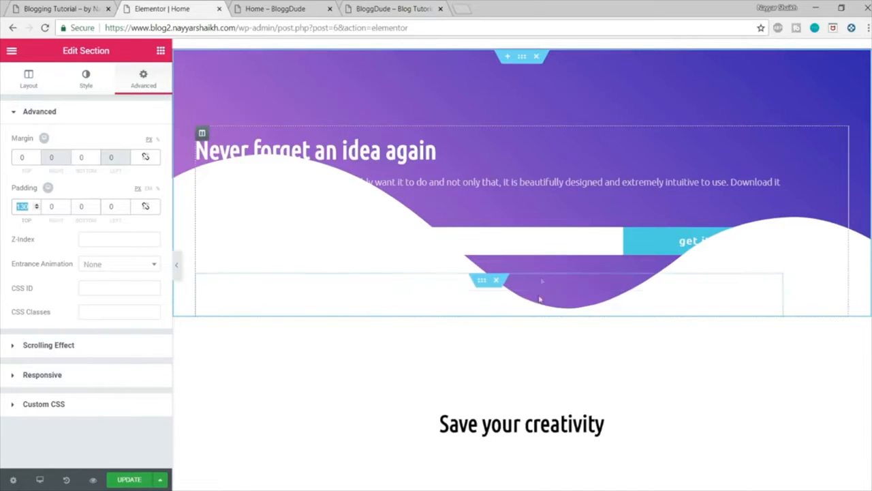
left_click_drag(86, 207, 66, 207)
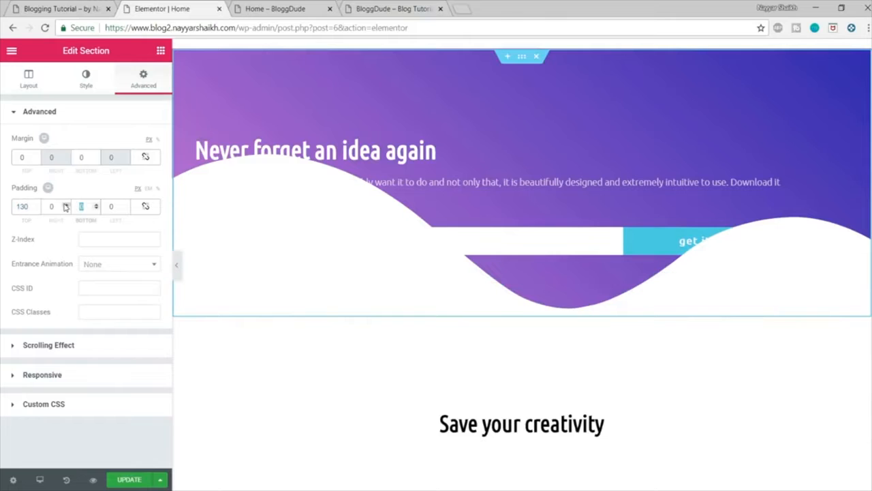
type("150")
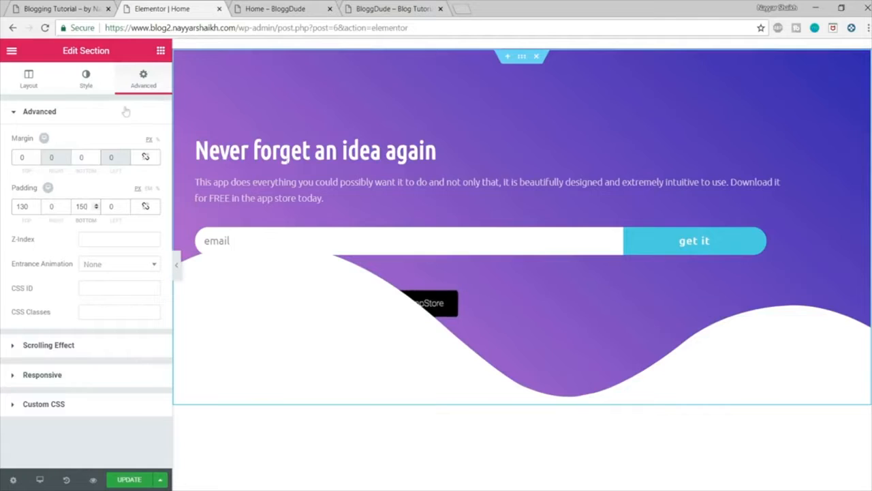
Step: Set the height of the hero section's bottom Waves shape divider to 140 and update the page
left_click(86, 79)
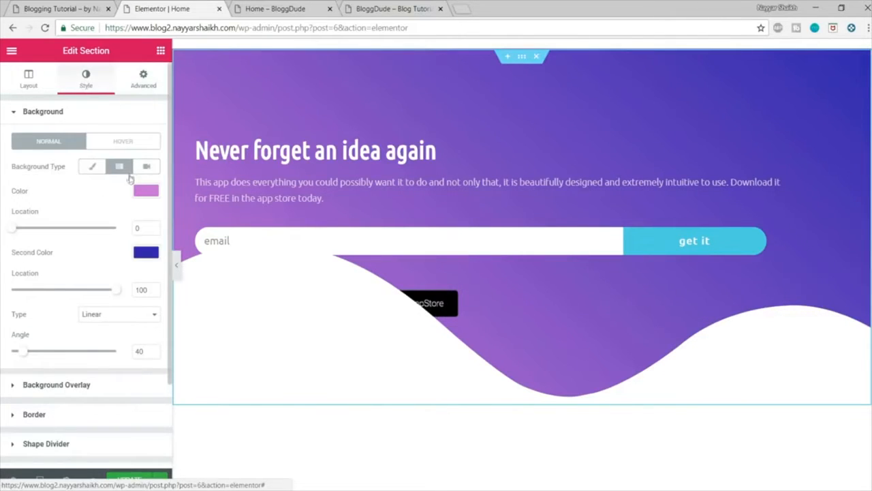
scroll(107, 257, "down", 1)
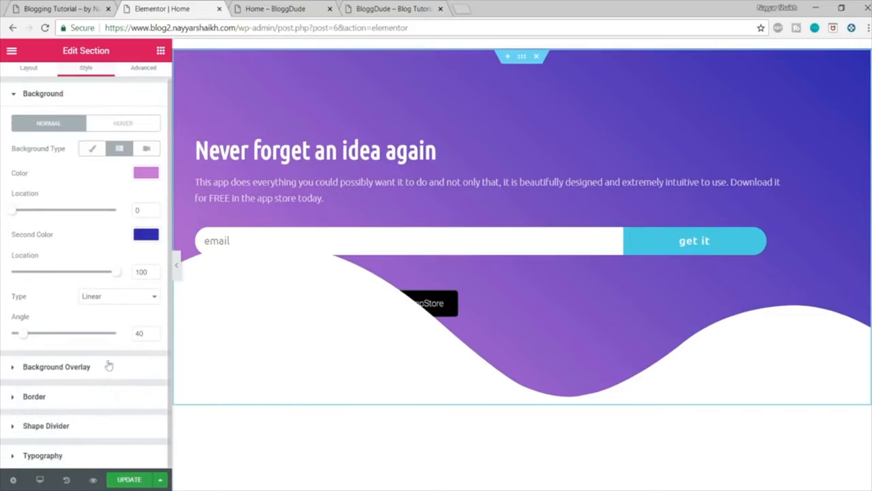
left_click(75, 426)
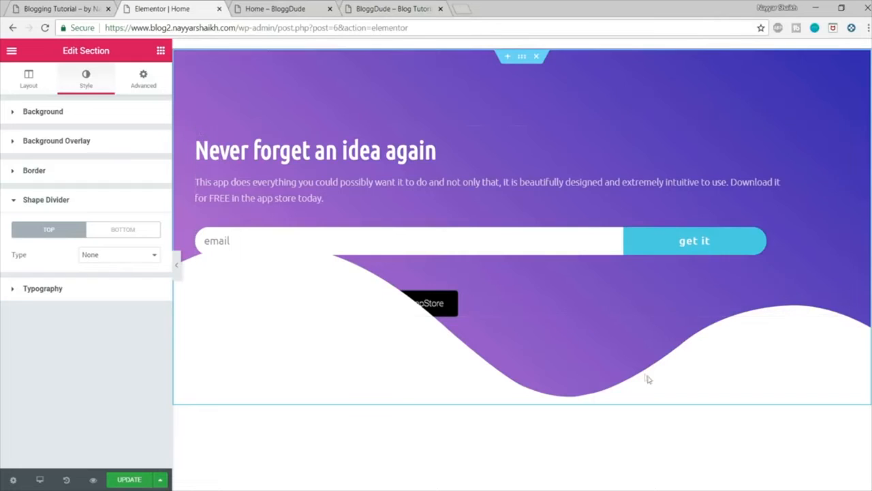
left_click(122, 230)
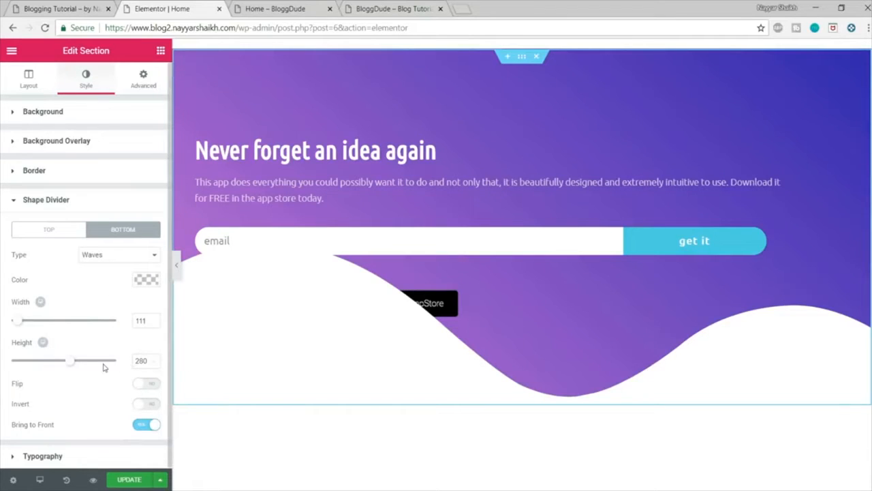
double_click(147, 360)
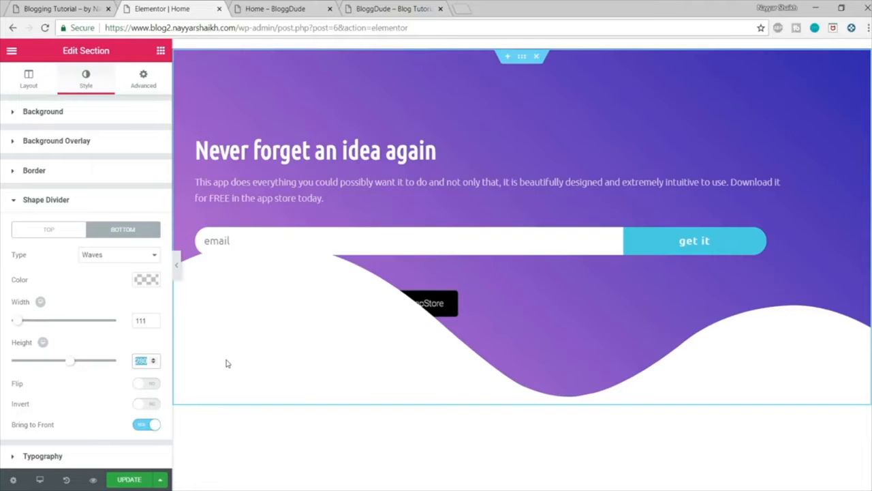
type("140")
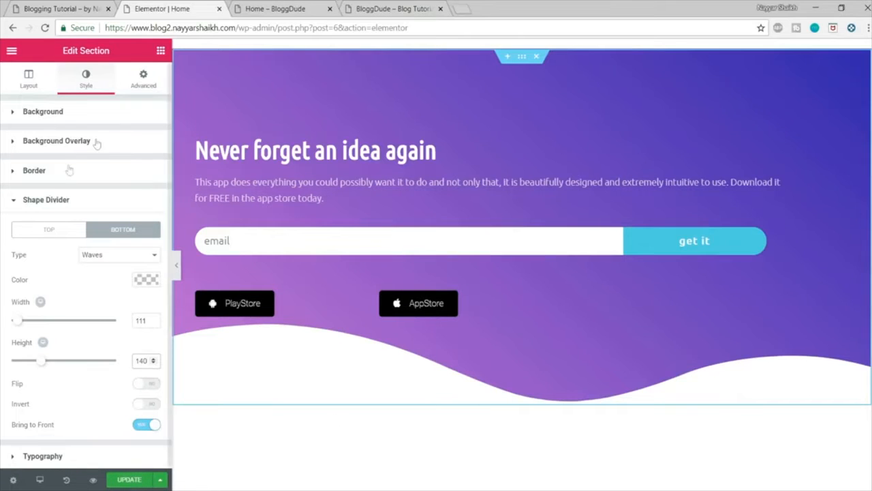
left_click(120, 480)
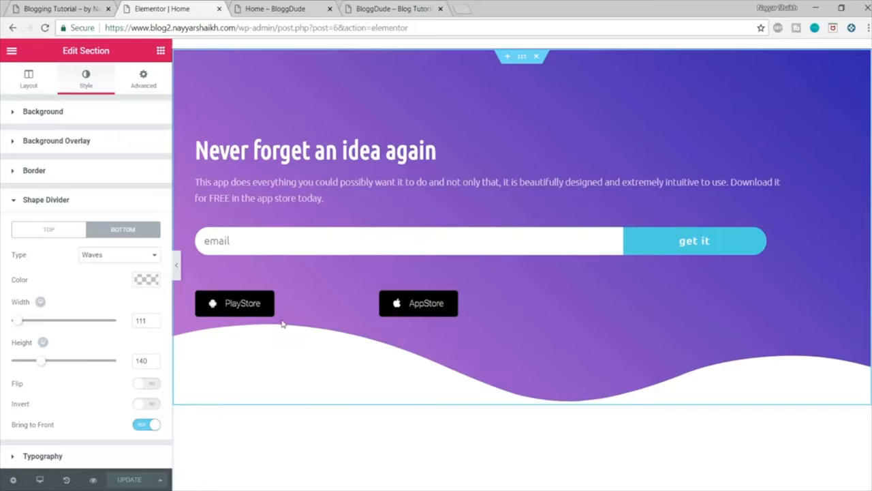
Step: Center the "Never forget an idea again" heading and the description text below it
left_click(446, 151)
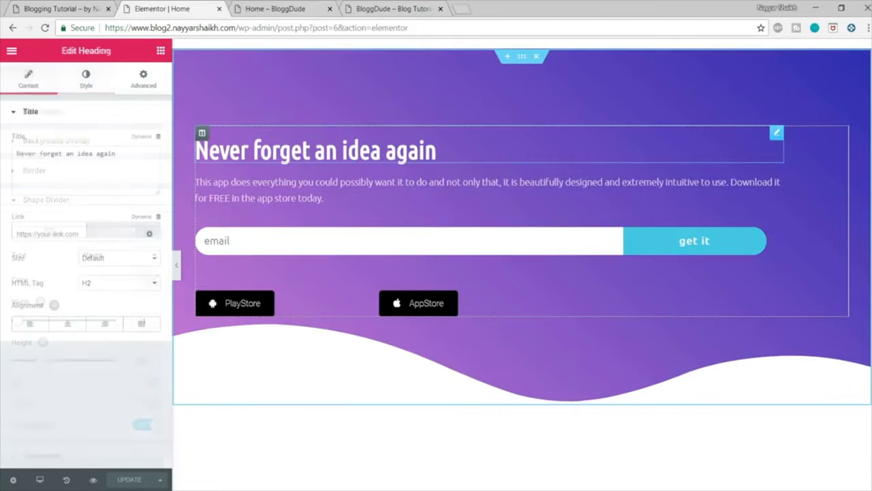
left_click(71, 328)
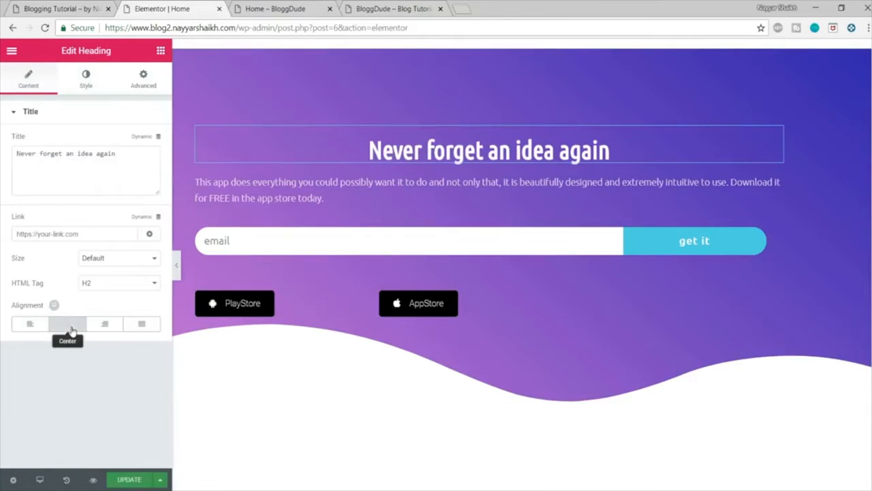
left_click(777, 181)
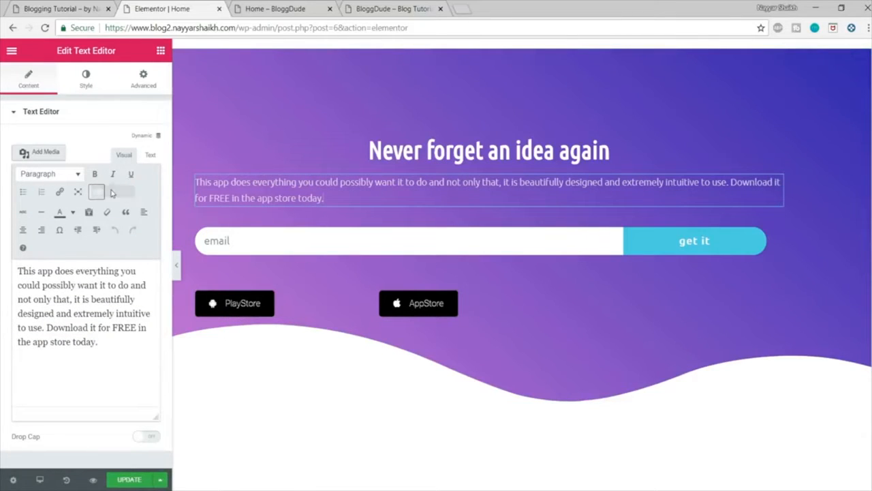
left_click(24, 230)
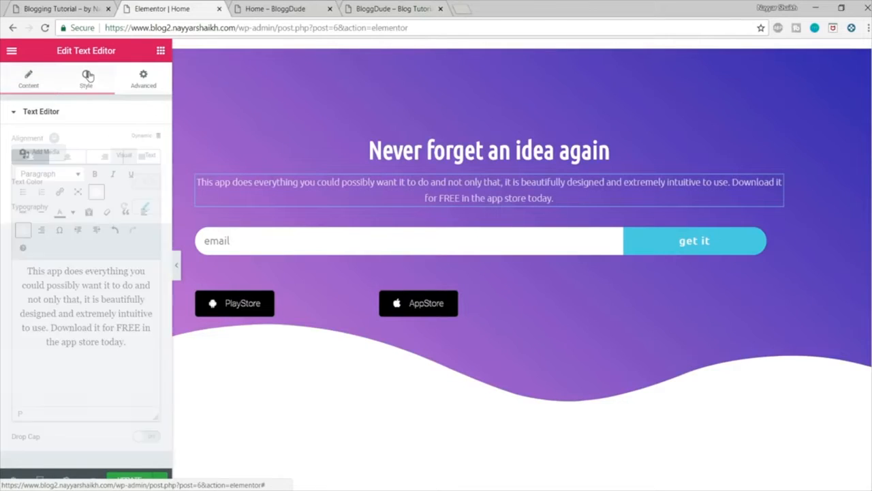
left_click(87, 76)
left_click(73, 161)
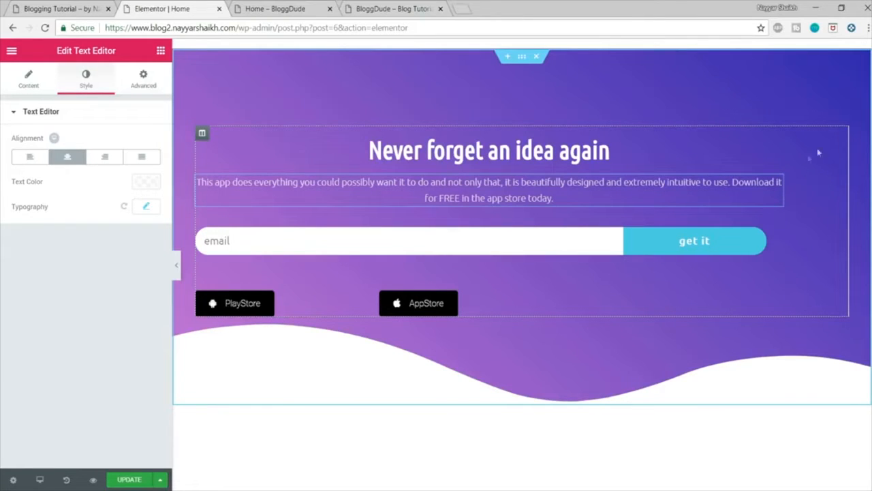
Step: Set the right padding of the hero section's column to 0
left_click(202, 135)
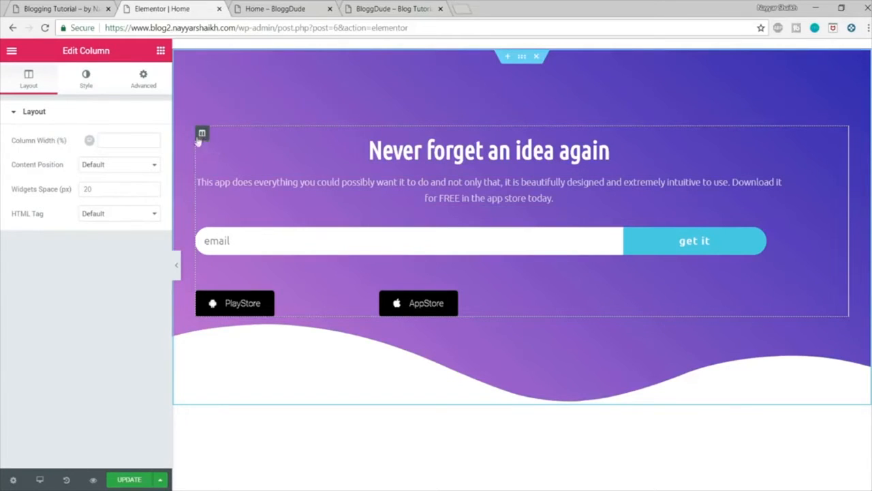
left_click(141, 79)
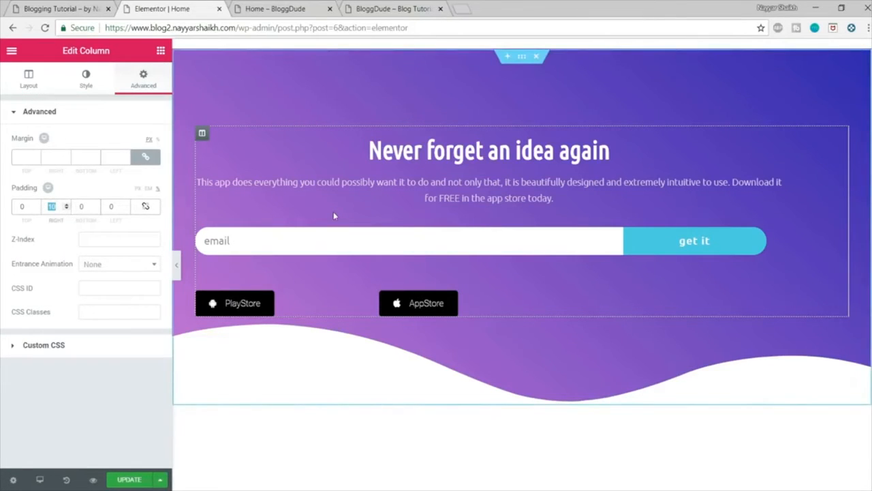
type("0")
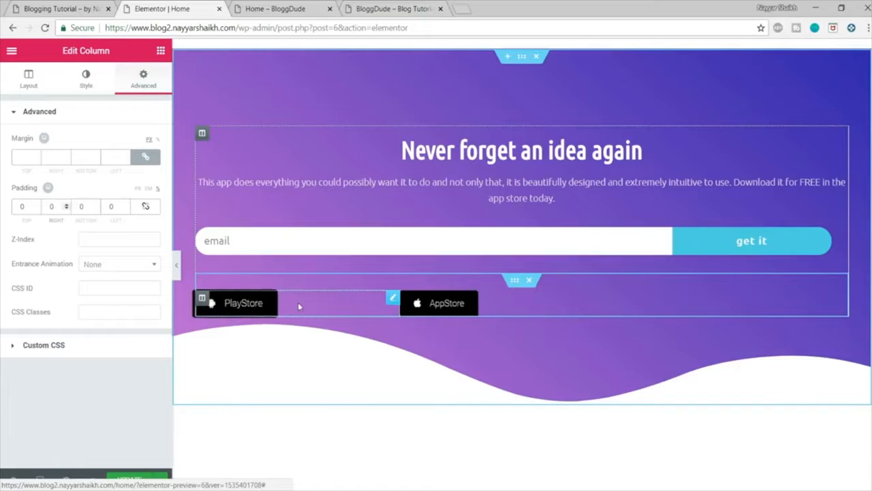
Step: Right-align the PlayStore button and resize its column so the border with the AppStore column sits at the section's middle
left_click_drag(409, 303, 549, 308)
left_click(258, 307)
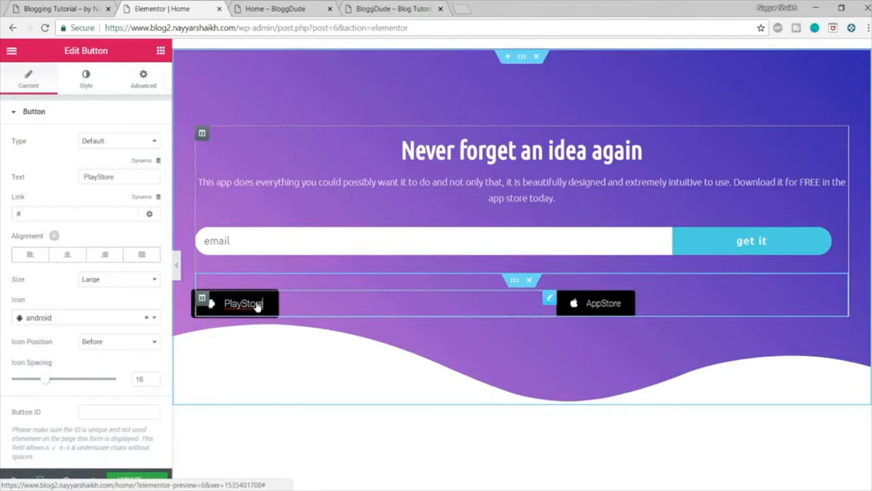
left_click(105, 258)
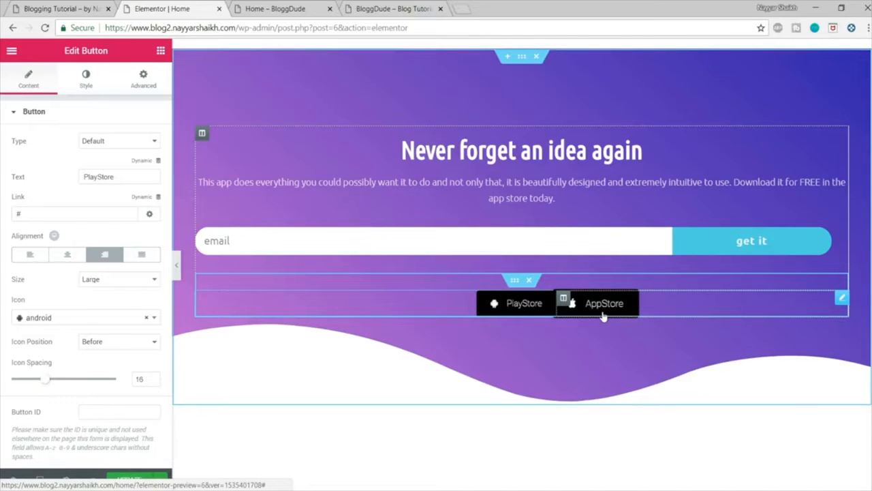
left_click_drag(556, 308, 522, 304)
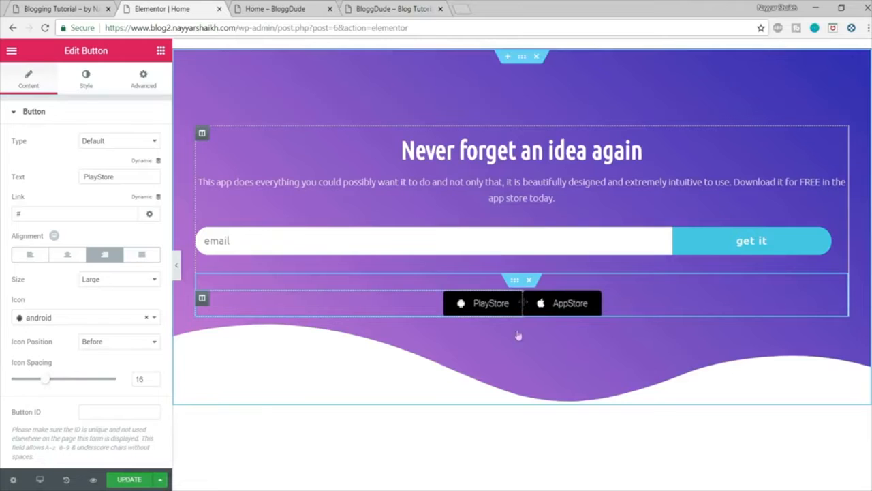
Step: Set the columns gap of the inner section holding the store buttons to Extended and update the page
left_click(514, 285)
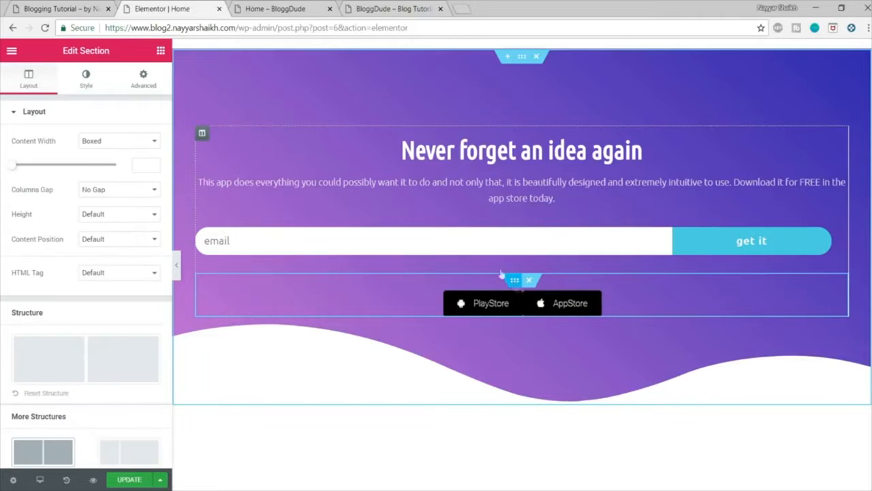
mouse_move(53, 192)
left_mouse_down()
mouse_move(31, 192)
mouse_move(45, 193)
left_mouse_up()
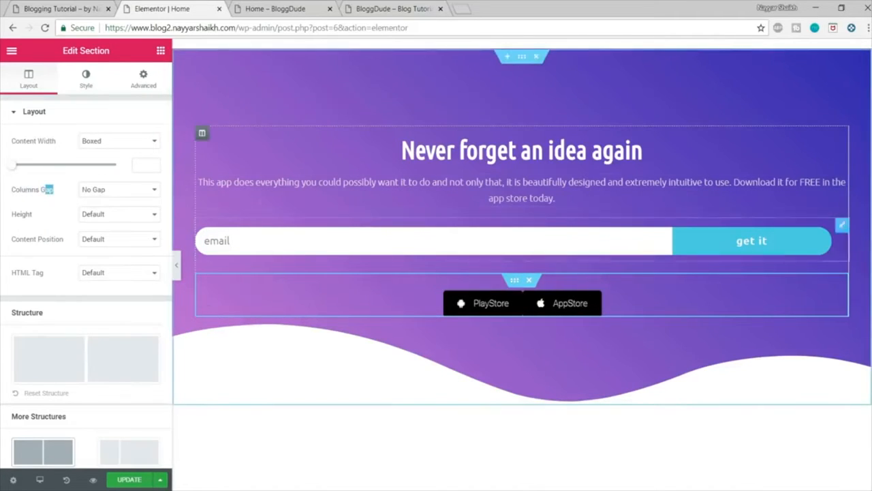
left_click(129, 191)
left_click(116, 233)
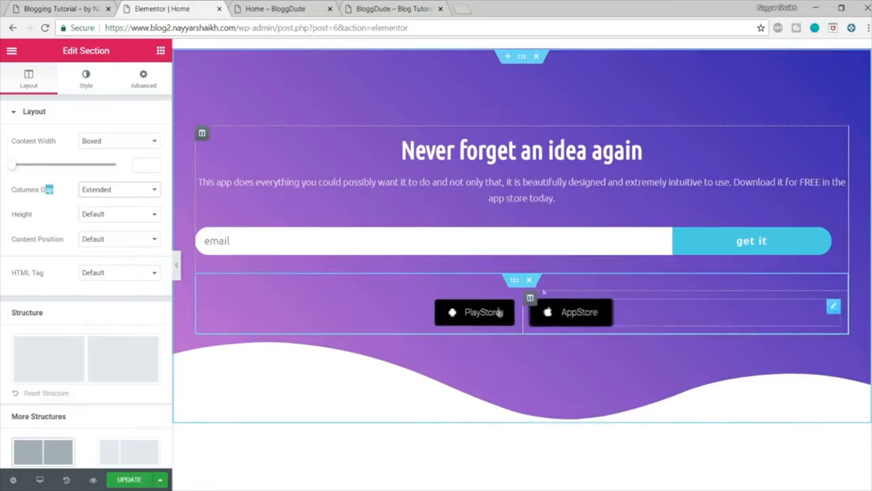
left_click(128, 481)
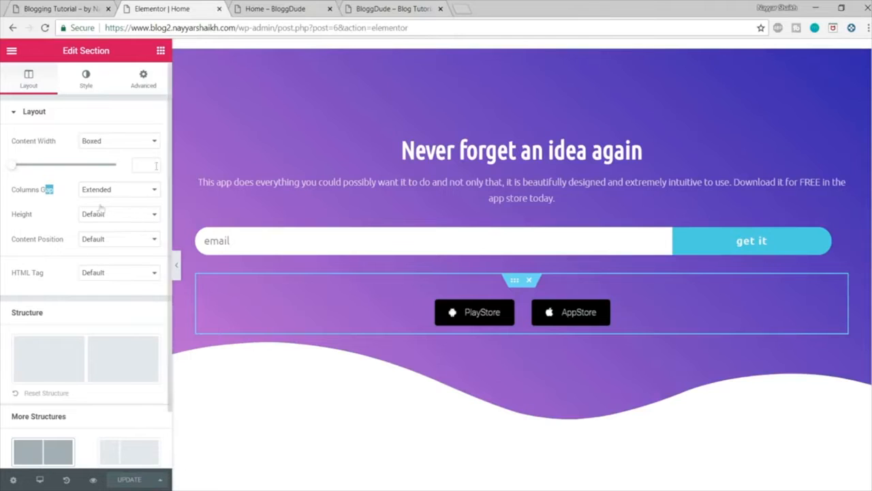
Step: View the hero section at full width and compare its text and form widths with the demo home page
left_click(176, 267)
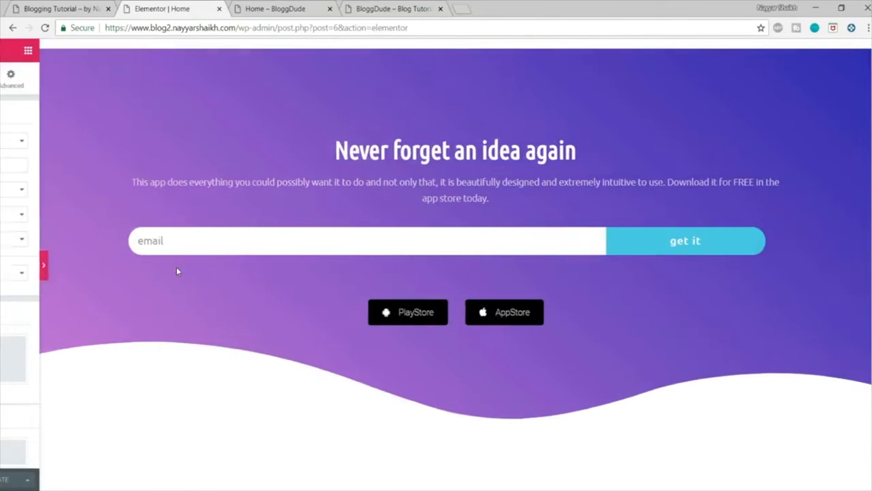
scroll(763, 308, "down", 3)
scroll(765, 321, "up", 3)
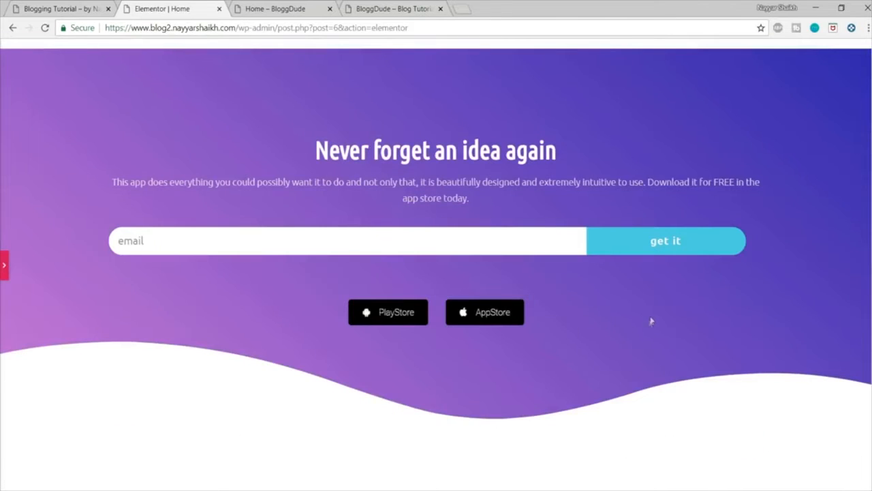
left_click(48, 7)
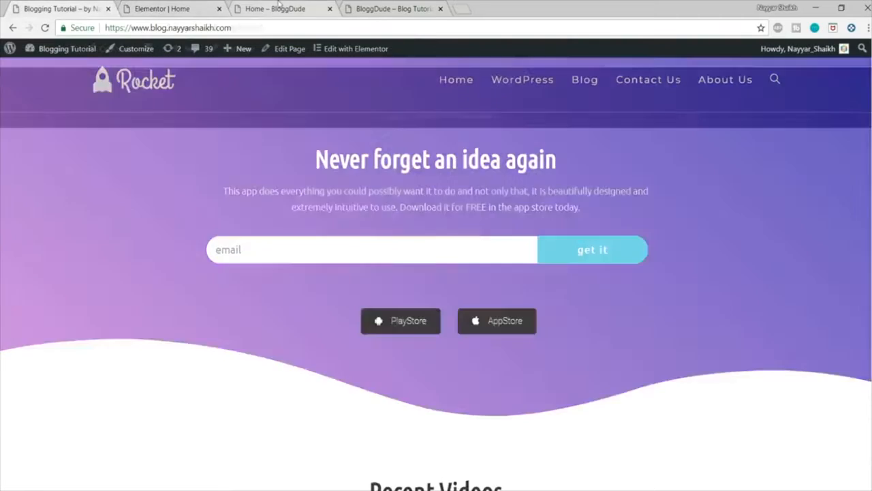
left_click(276, 9)
left_click(164, 8)
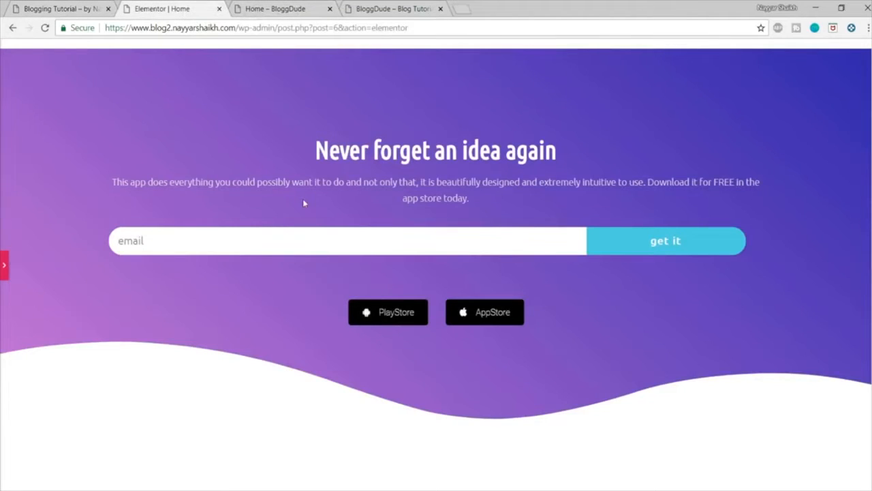
left_click(72, 5)
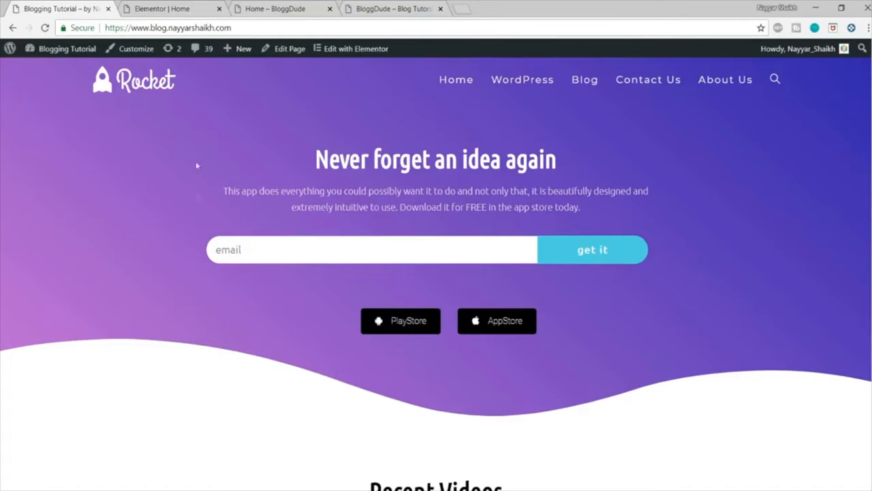
left_click_drag(203, 172, 204, 271)
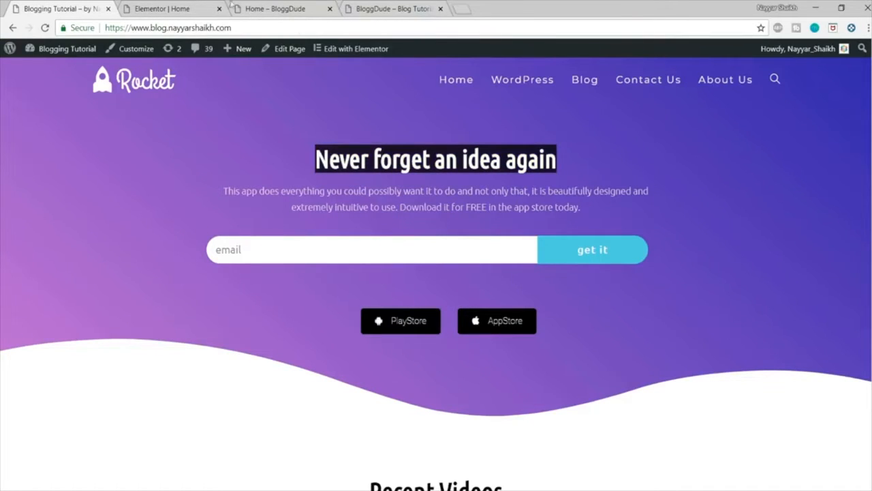
left_click(210, 7)
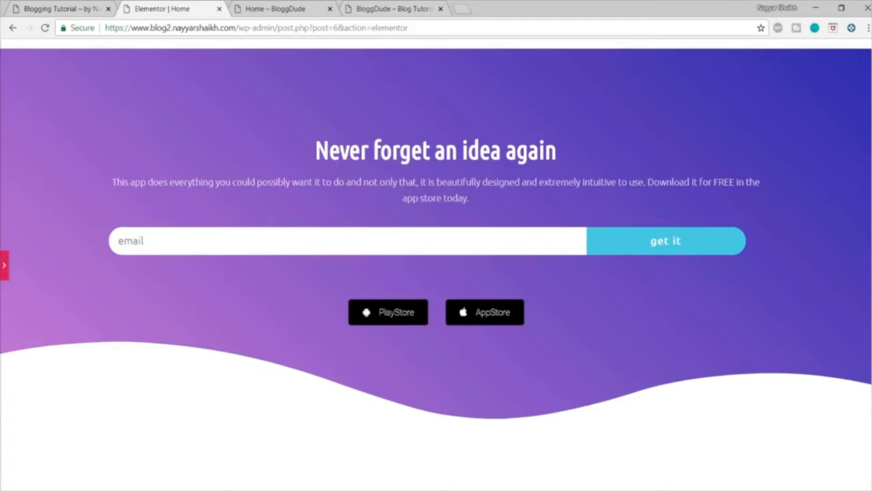
Step: Set the hero section's boxed content width to 800 and update the page
left_click(3, 267)
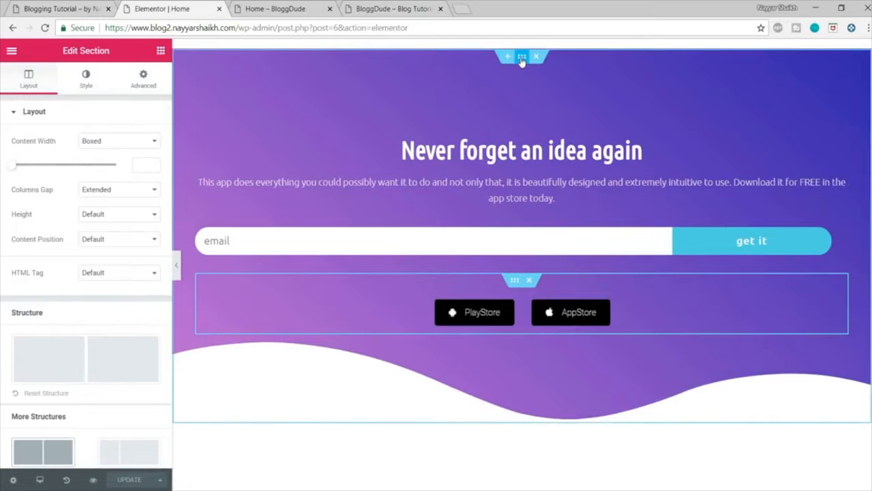
left_click(521, 58)
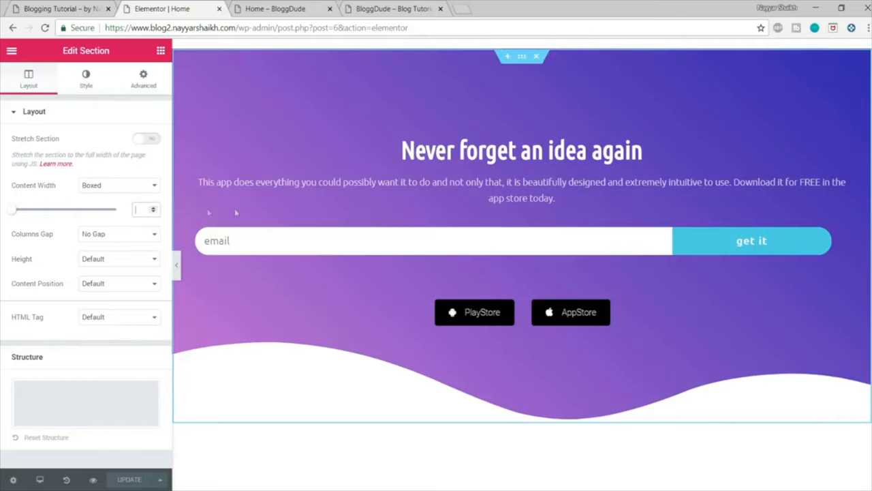
type("800")
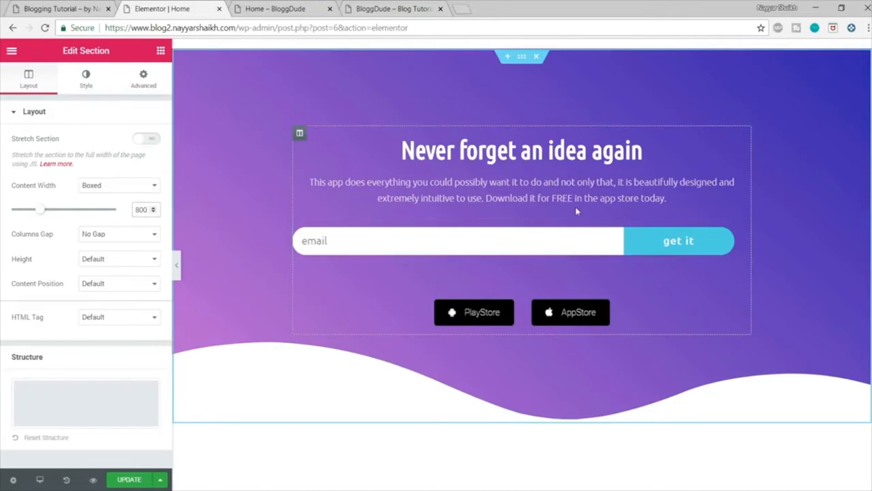
left_click(129, 479)
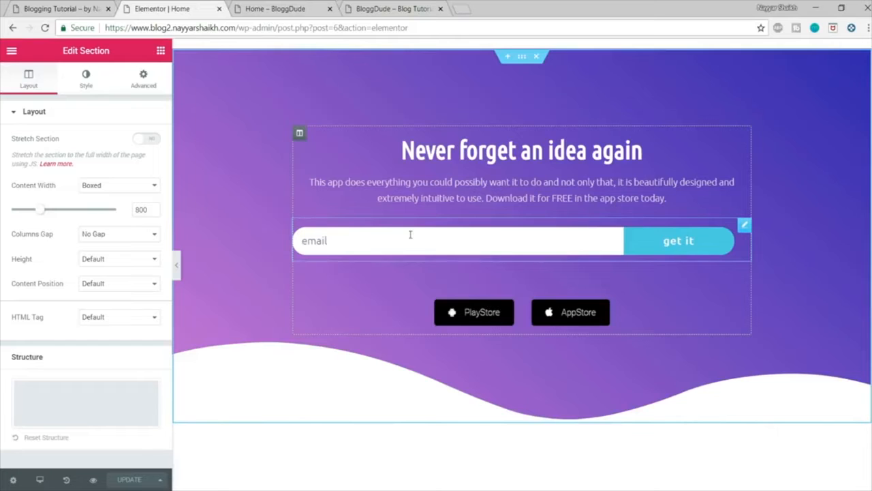
left_click(368, 243)
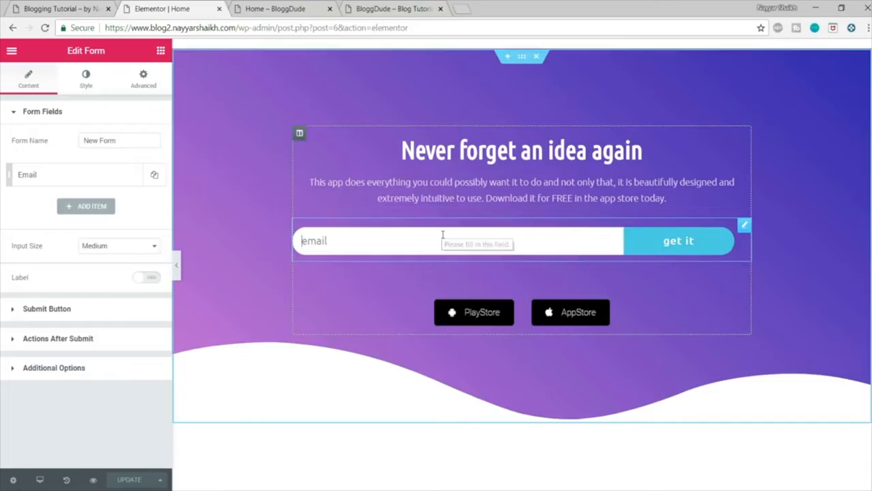
Step: Review the demo home page's sections below the hero, from the recent videos and deals to the footer
left_click(54, 7)
scroll(839, 250, "down", 3)
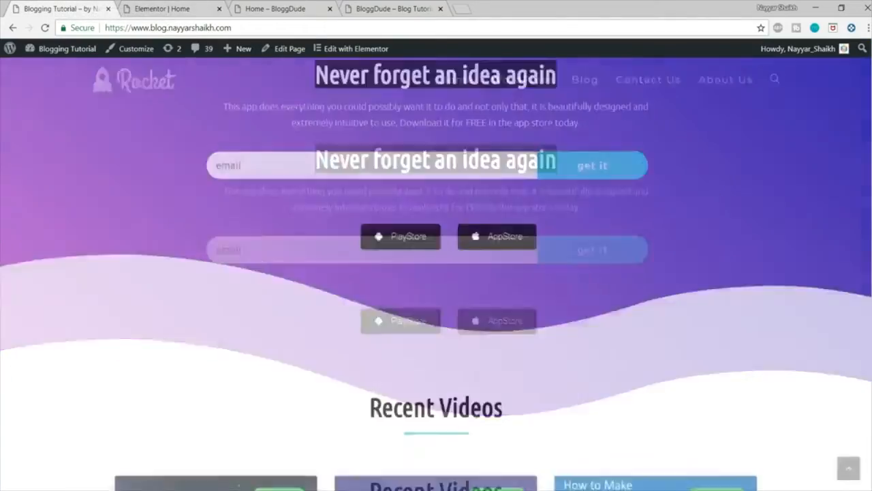
scroll(742, 318, "down", 4)
scroll(743, 319, "down", 12)
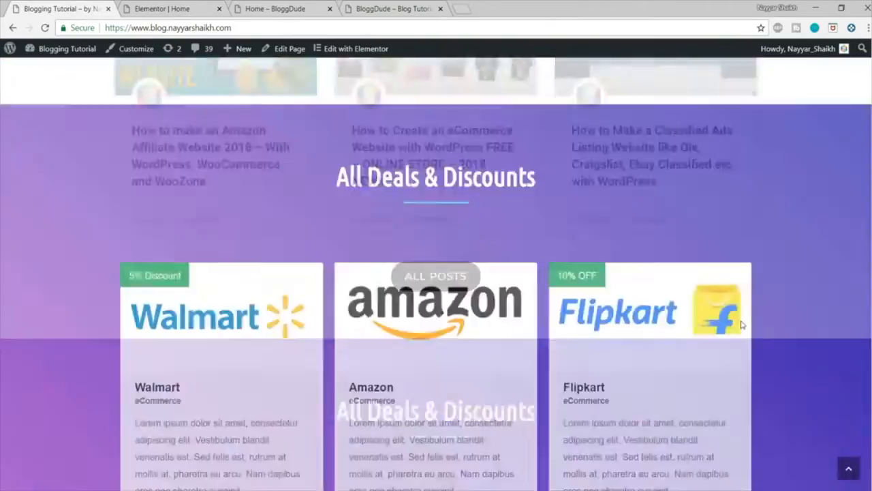
scroll(743, 371, "up", 14)
scroll(742, 371, "down", 5)
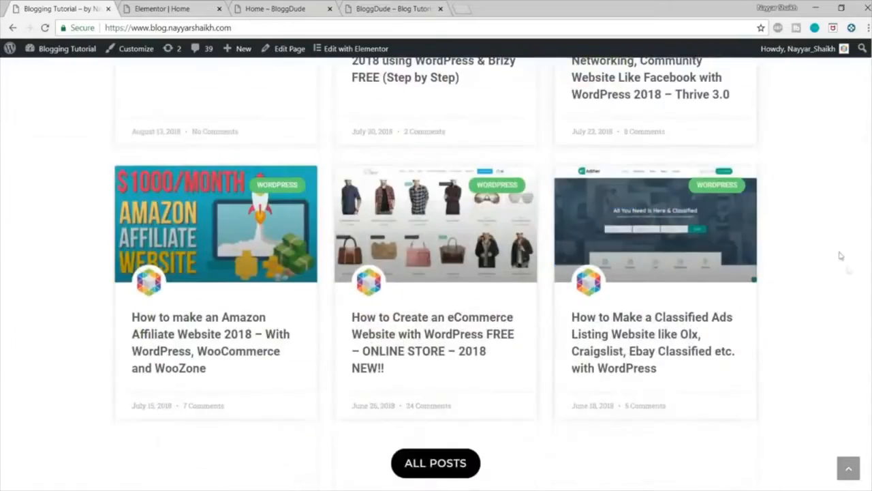
scroll(841, 263, "up", 10)
scroll(552, 442, "down", 15)
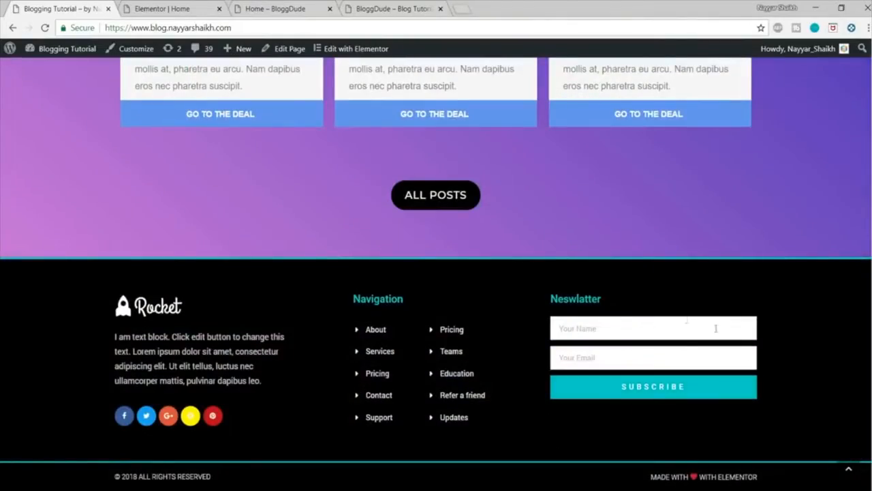
left_click(850, 473)
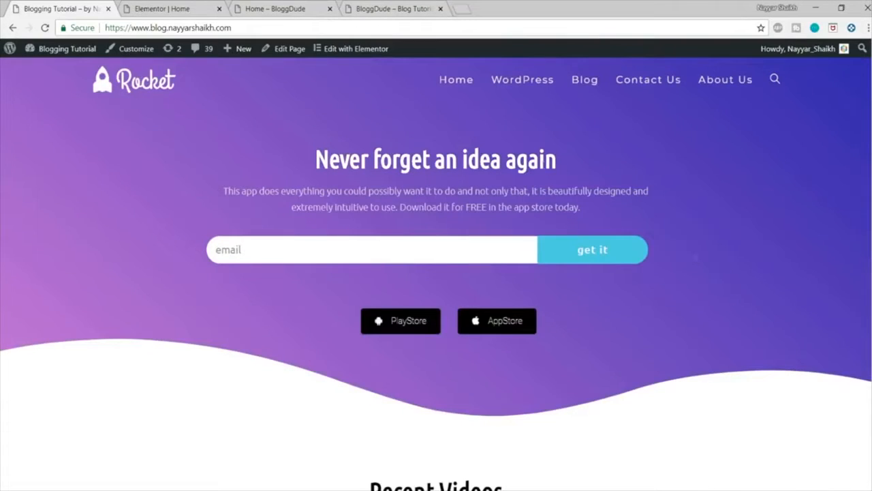
Step: Delete all remaining template sections below the hero section of the Home page
left_click(154, 5)
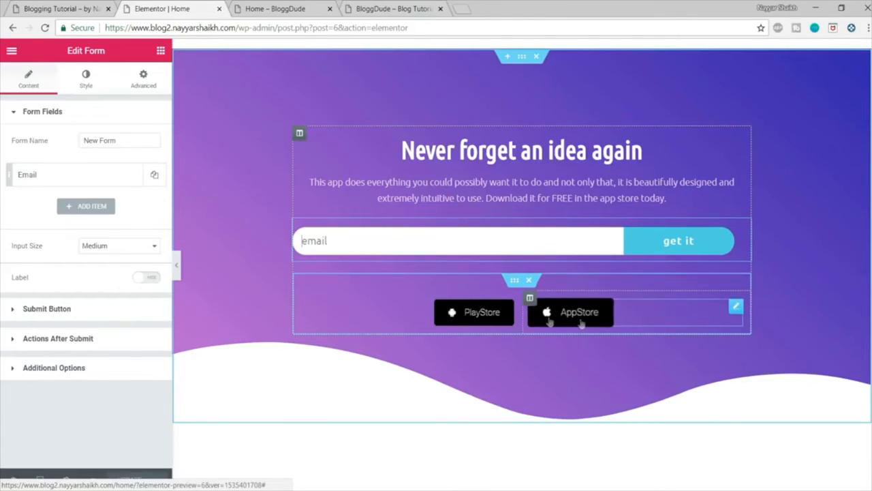
scroll(549, 321, "down", 3)
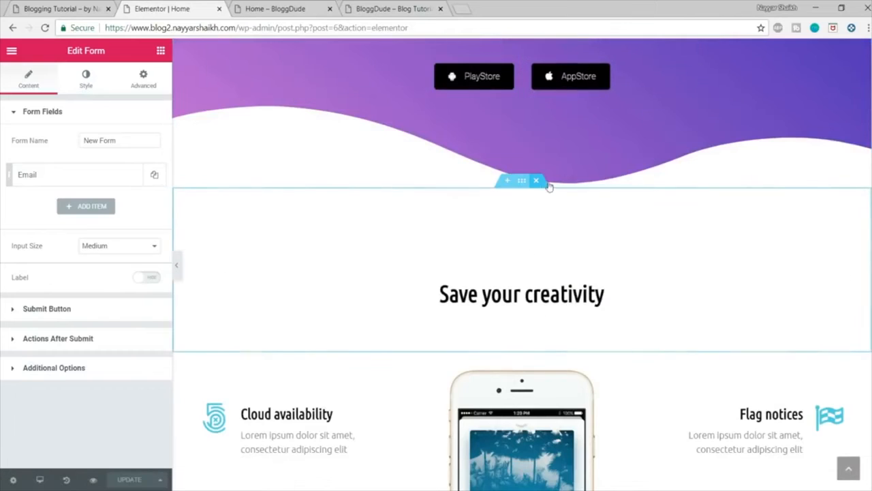
left_click(538, 182)
left_click(538, 182)
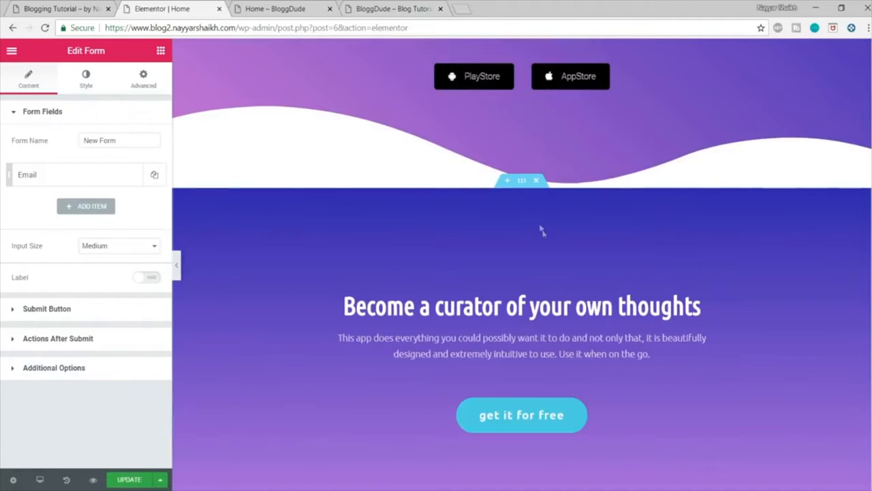
left_click(538, 182)
left_click(537, 181)
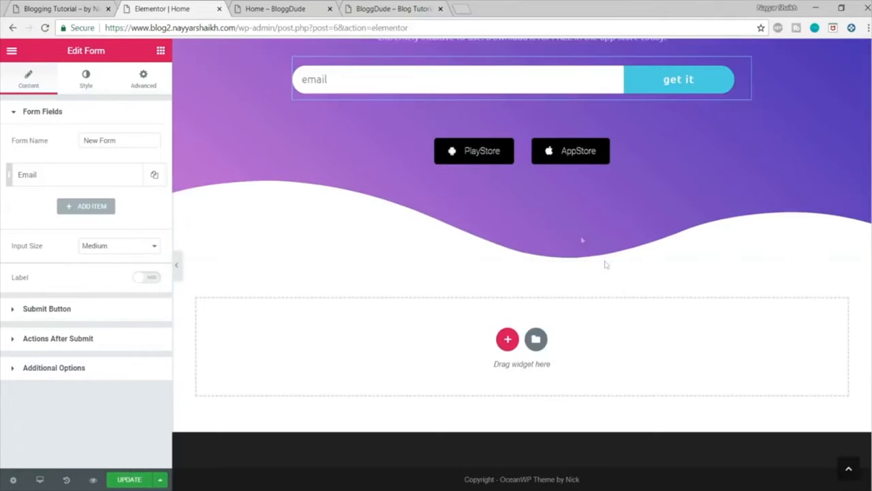
Step: Check the demo page's heading below its hero, and add a Spacer widget in a new section under the Home page's hero
scroll(627, 339, "up", 2)
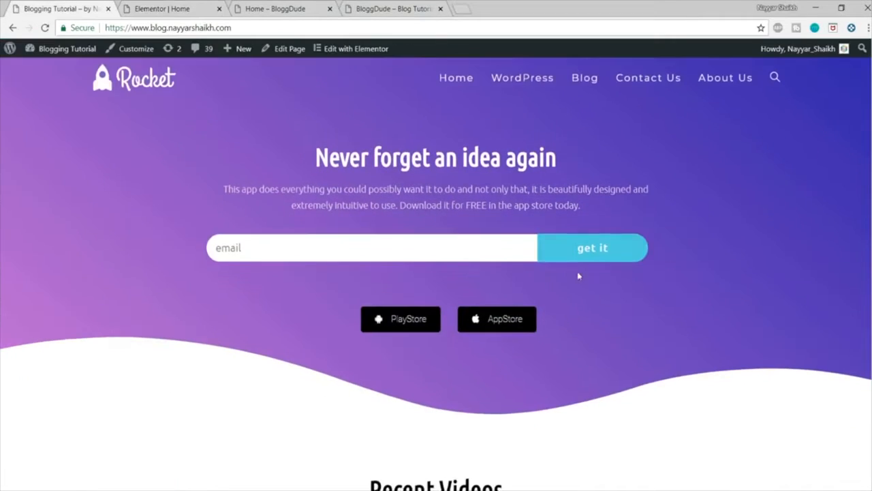
scroll(577, 272, "down", 4)
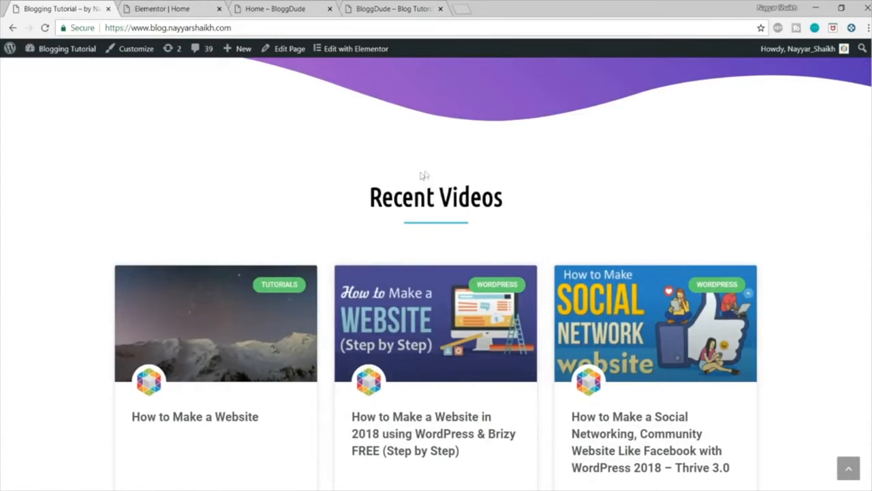
left_click_drag(364, 197, 515, 194)
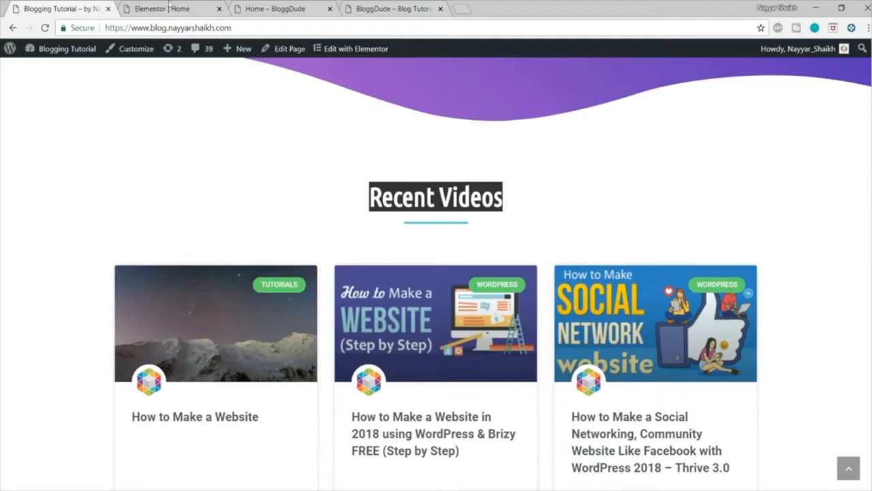
left_click(182, 4)
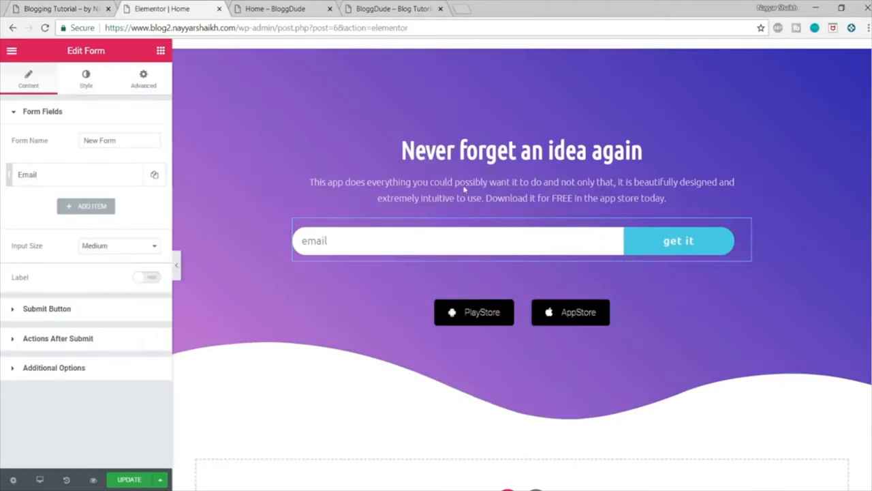
scroll(552, 341, "down", 3)
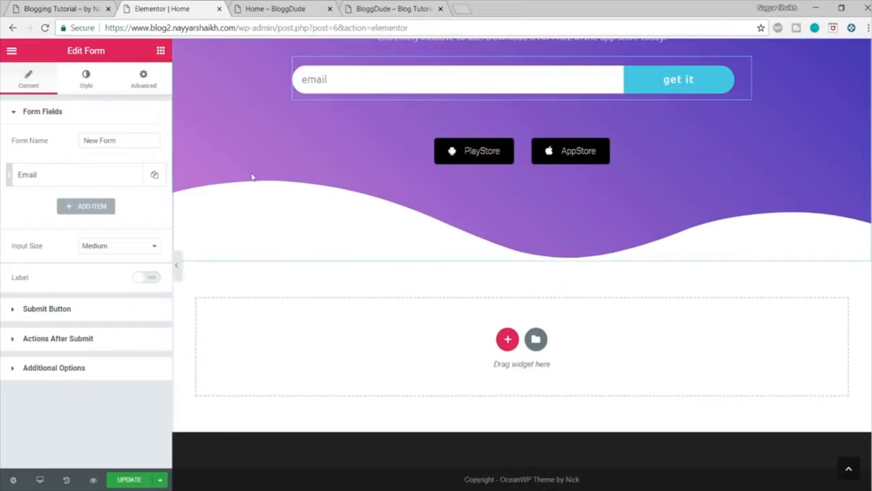
left_click(160, 52)
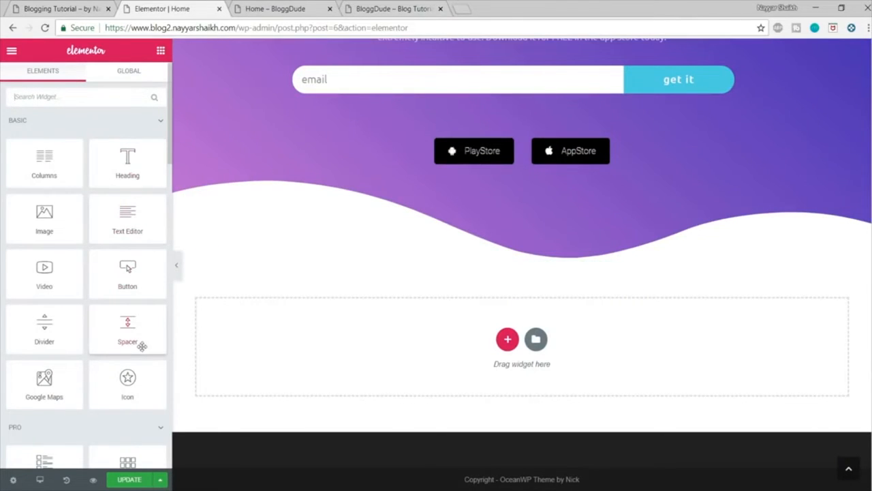
left_click_drag(128, 329, 484, 327)
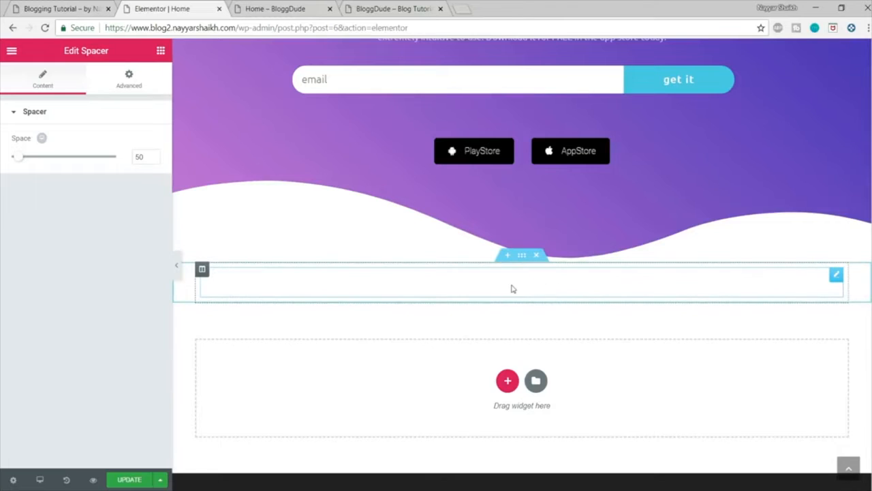
Step: Add a centred Heading widget titled "Recent Videos" below the spacer, using the demo page's heading text
left_click(77, 8)
left_click(391, 197)
left_click_drag(369, 197, 529, 203)
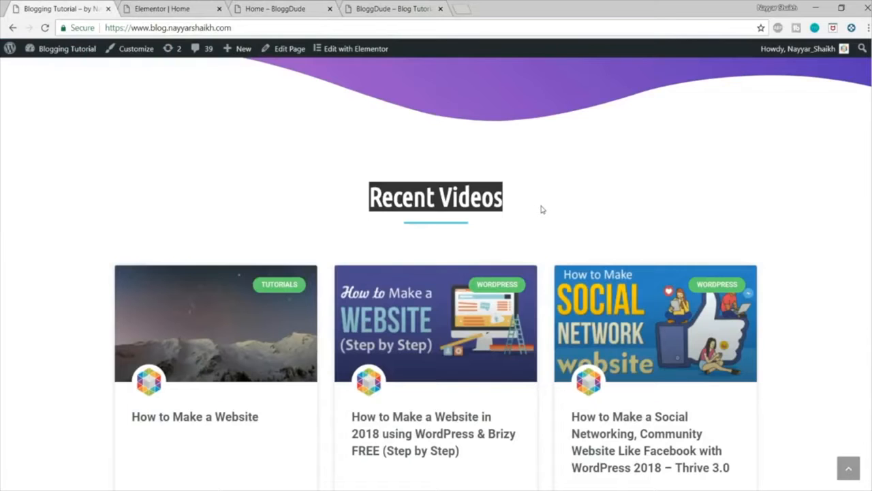
left_click(182, 7)
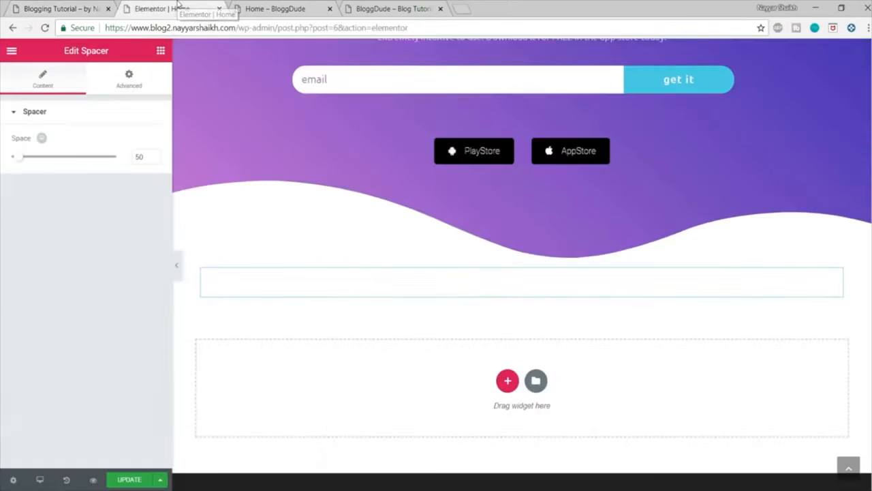
left_click(161, 51)
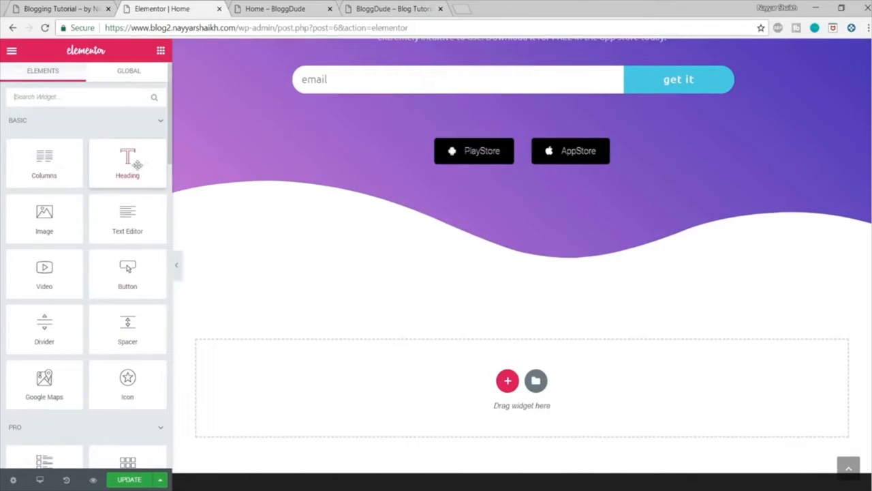
left_click_drag(113, 154, 481, 309)
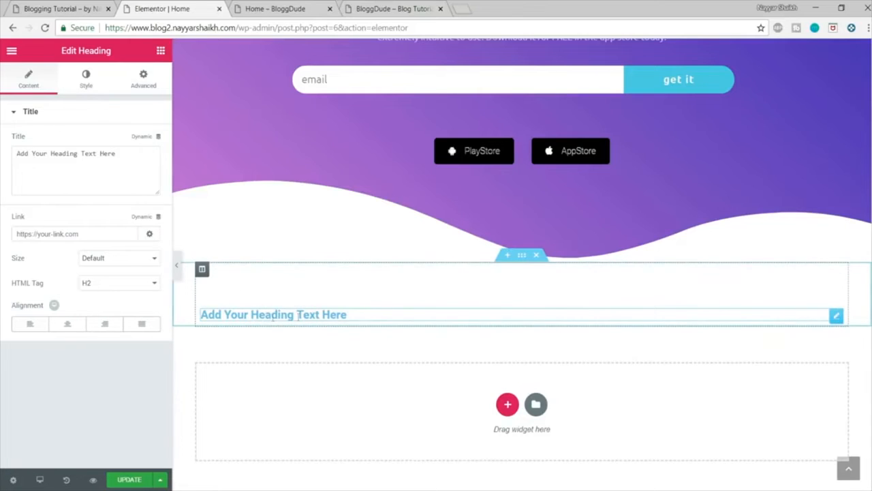
left_click(69, 329)
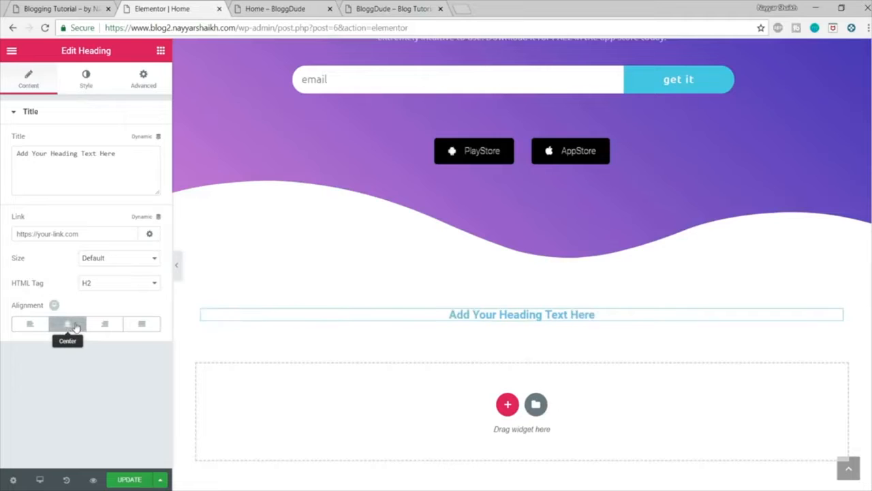
triple_click(109, 155)
type("Recent Videos")
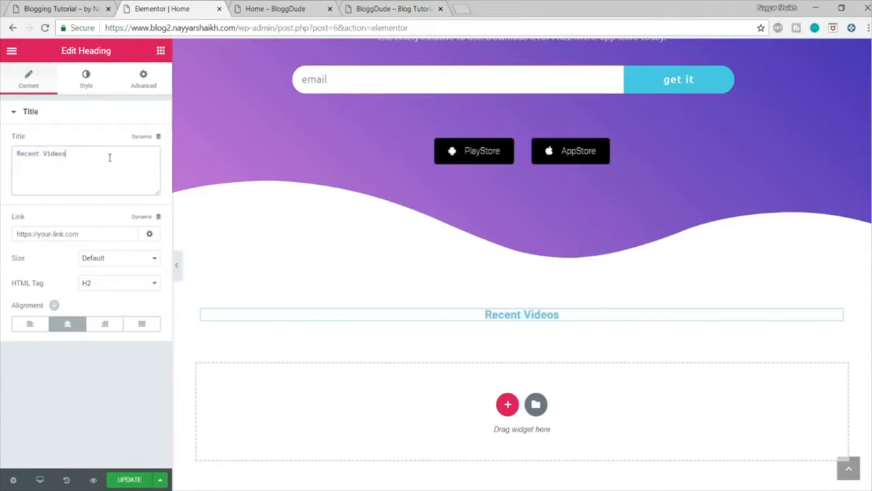
key("ctrl+a")
Step: Set the text color of the "Recent Videos" heading to black (#000000)
left_click(86, 78)
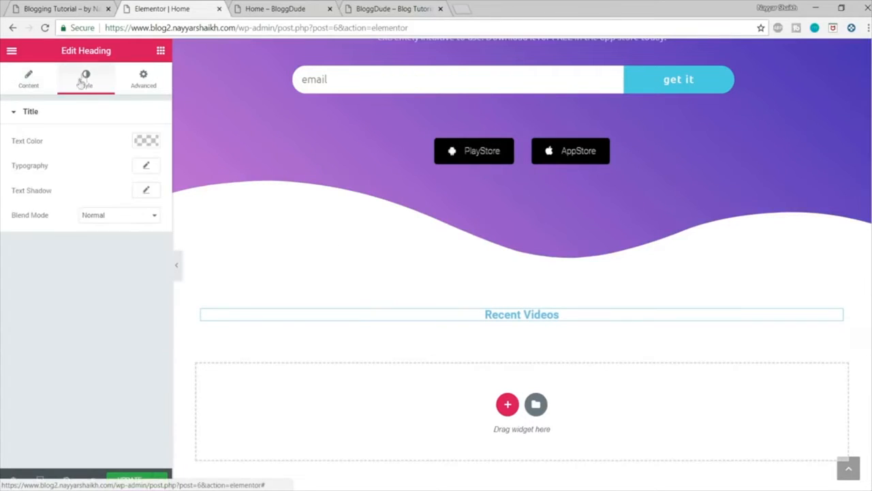
left_click(153, 143)
left_click(104, 281)
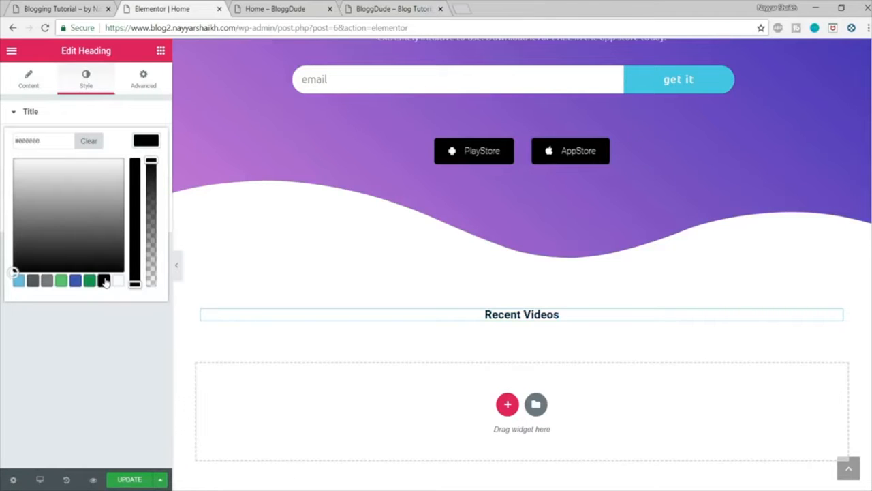
left_click(146, 141)
Step: Set the "Recent Videos" heading's typography to the Ubuntu Condensed family at 45 px
left_click(148, 168)
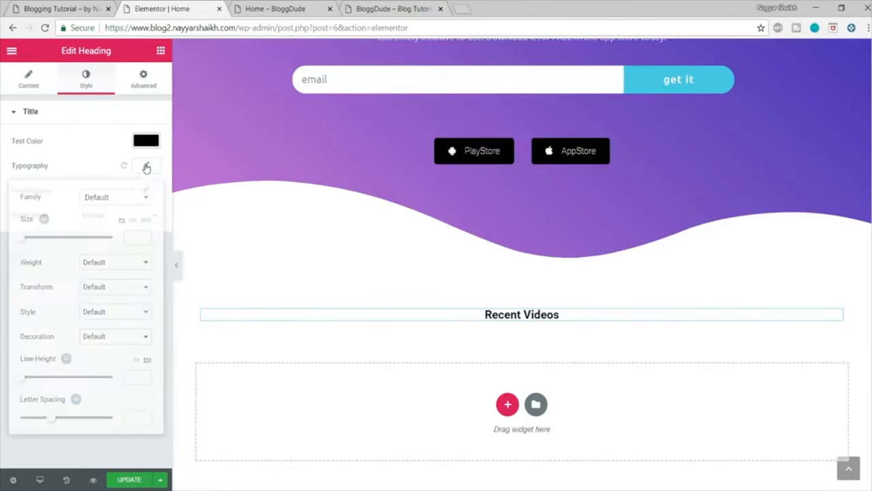
left_click(113, 198)
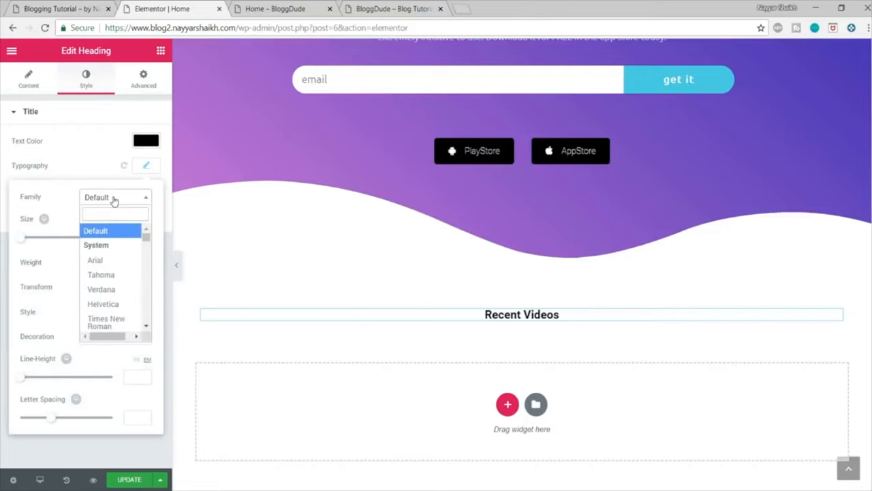
type("ubunt")
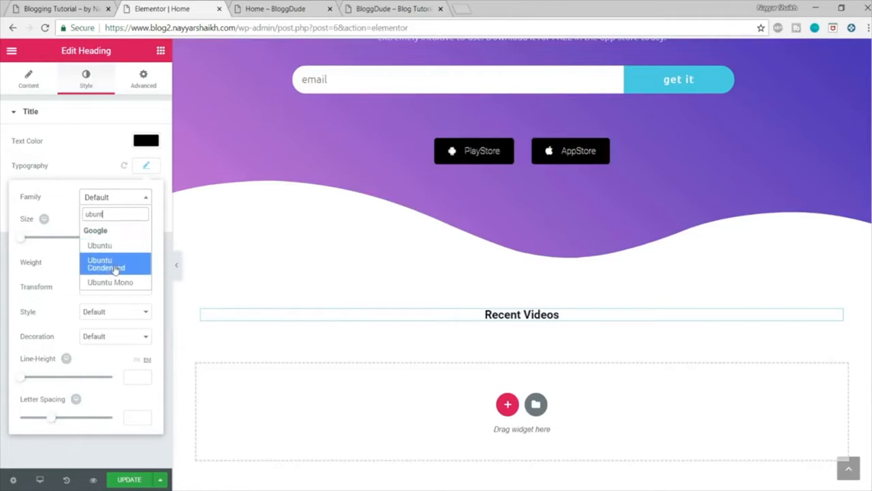
left_click(114, 266)
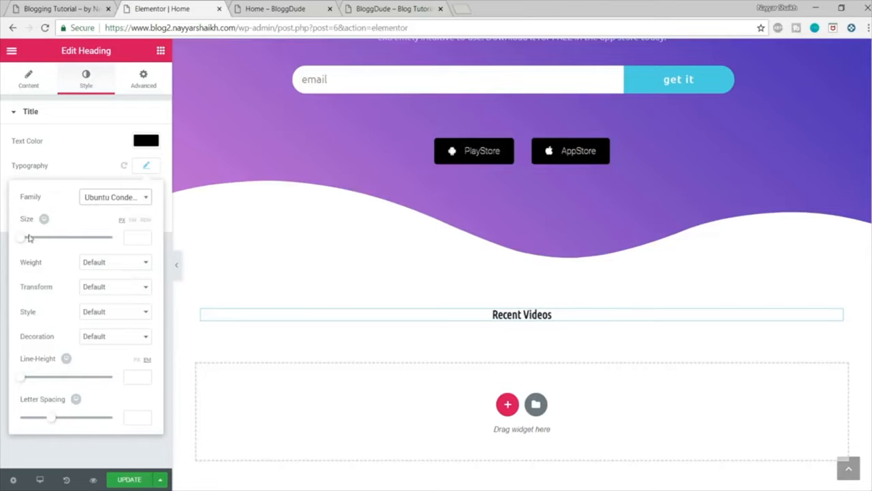
left_click_drag(18, 244, 39, 244)
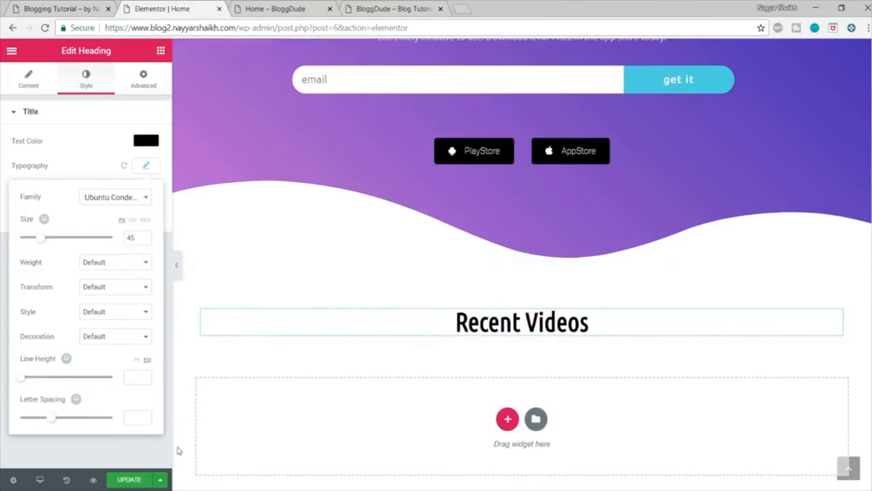
Step: Set the "Recent Videos" heading's font weight to 600, trying 400 first, and update the Home page
left_click(113, 264)
left_click(103, 304)
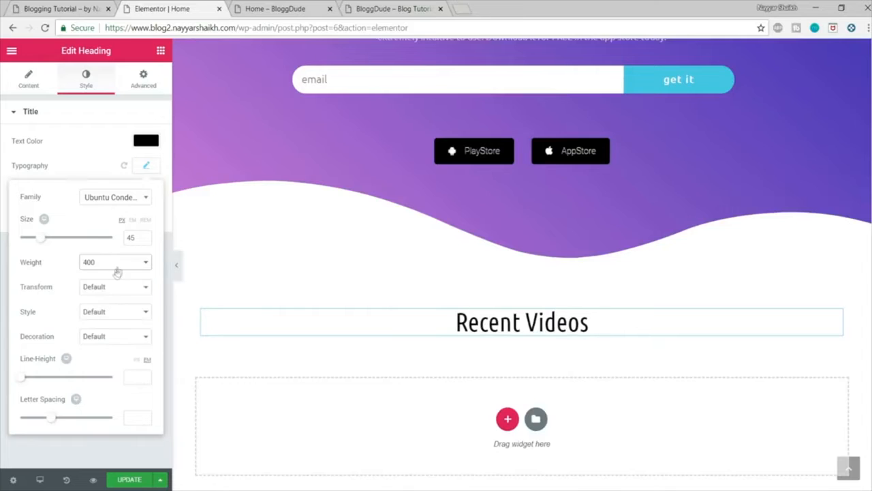
left_click(116, 267)
left_click(102, 325)
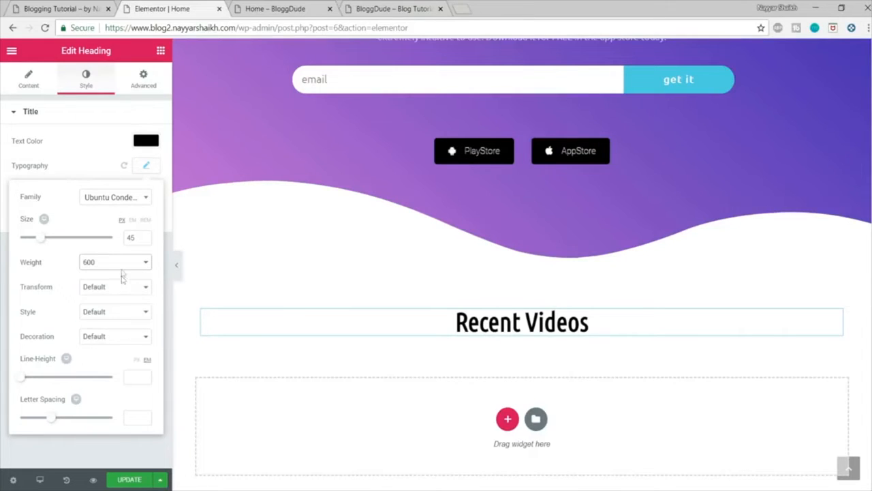
left_click(129, 479)
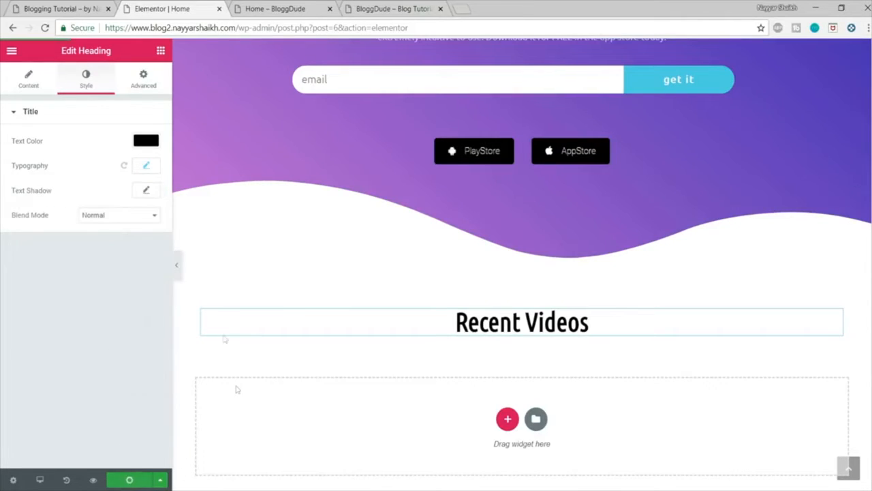
Step: Check the line under the demo's "Recent Videos" heading, and add a Divider widget with weight 3 below the Home page's heading
left_click(65, 6)
left_click(428, 237)
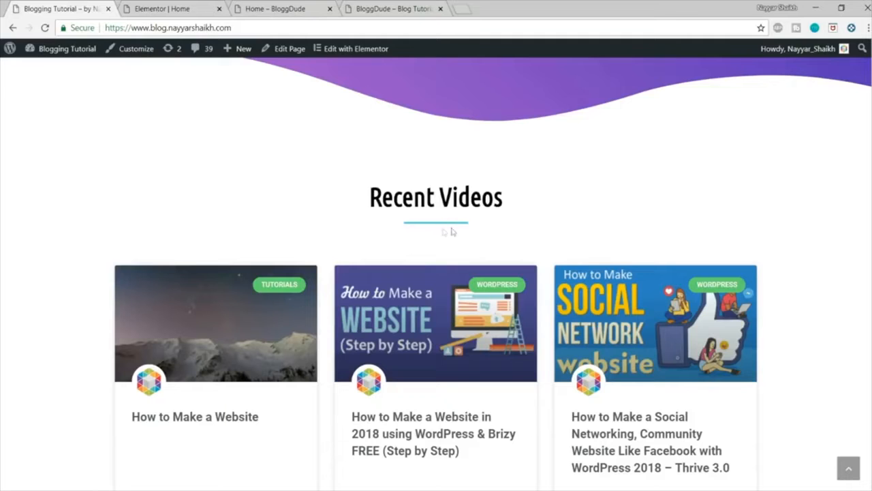
left_click(225, 6)
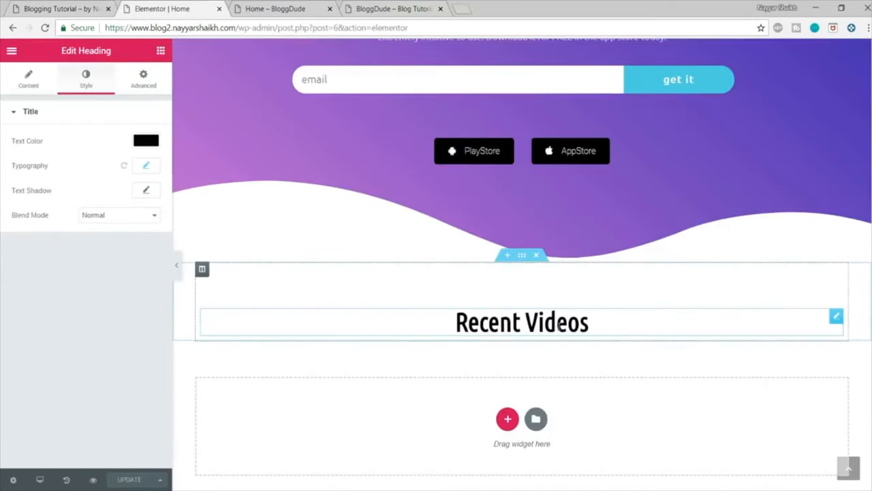
left_click(161, 52)
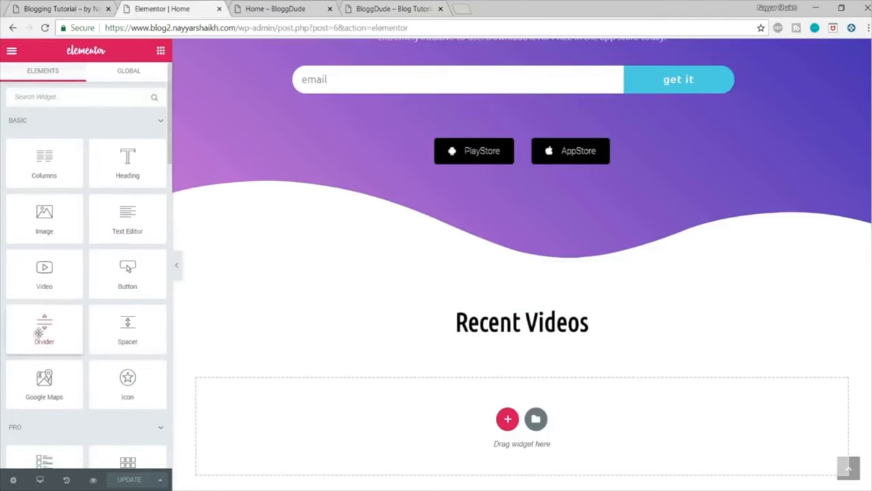
left_click_drag(39, 332, 533, 334)
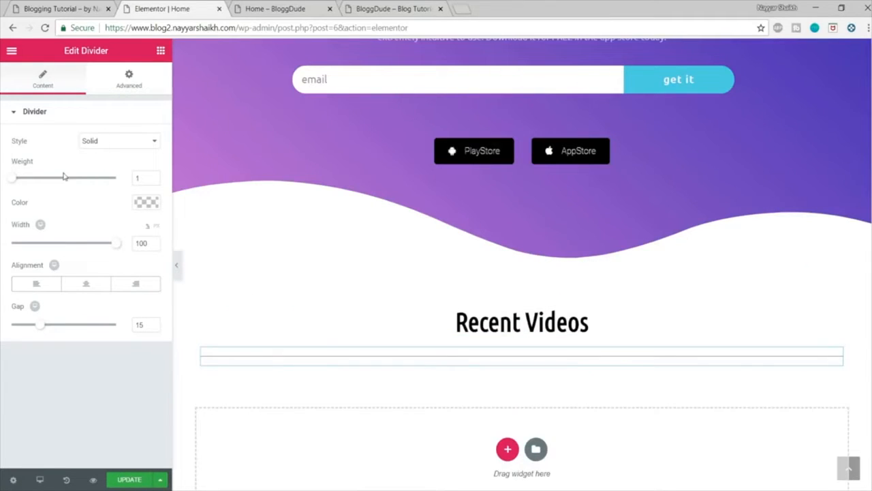
left_click_drag(17, 183, 35, 186)
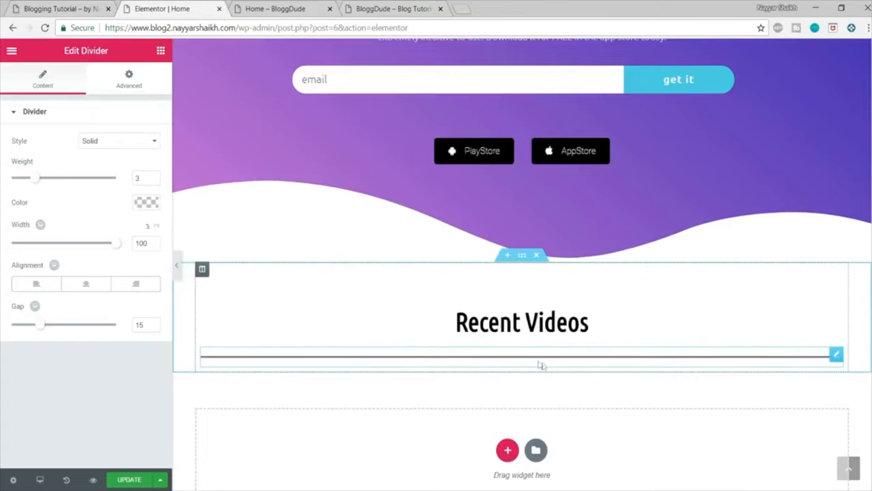
Step: Set the divider's color to pink (#d164ab)
left_click(147, 202)
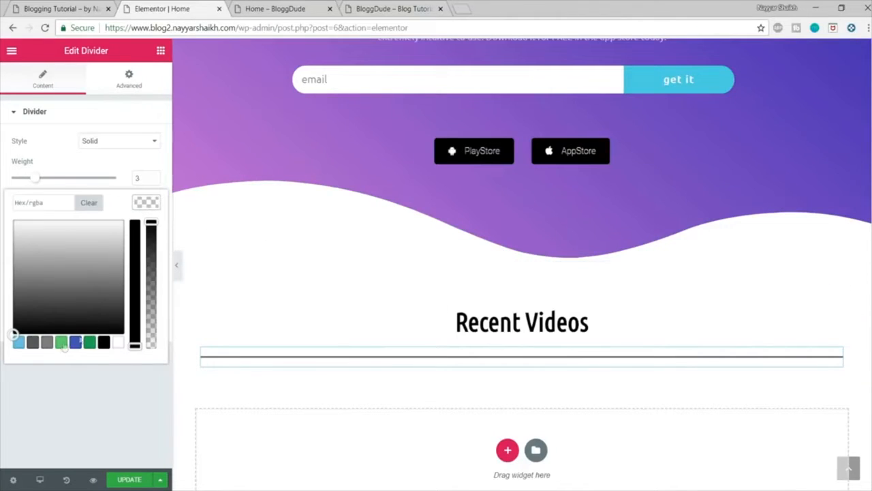
left_click(18, 342)
left_click_drag(82, 259, 112, 241)
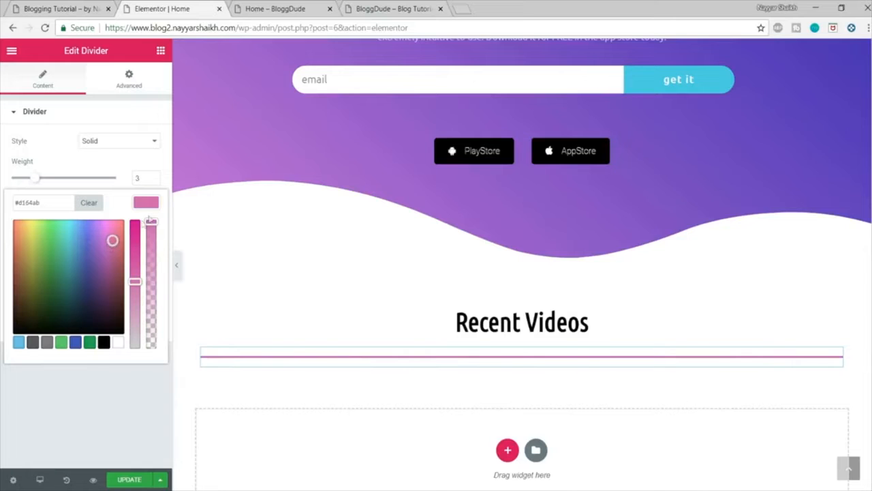
left_click(148, 209)
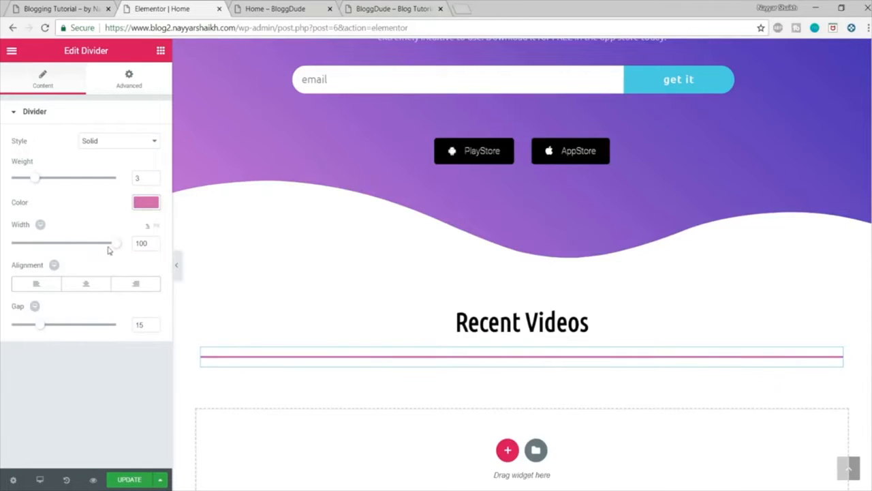
Step: Set the divider to 10% width, centre alignment and a gap of 2, and update the page
left_click_drag(113, 248, 20, 251)
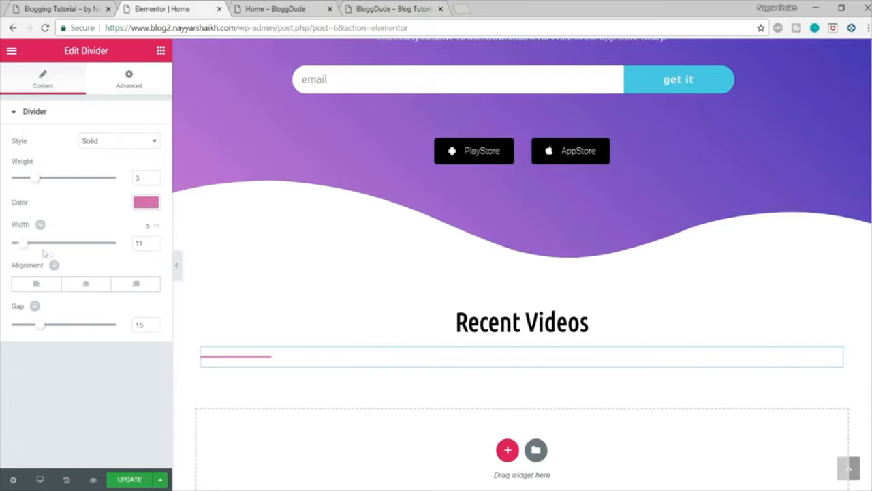
double_click(139, 244)
type("10")
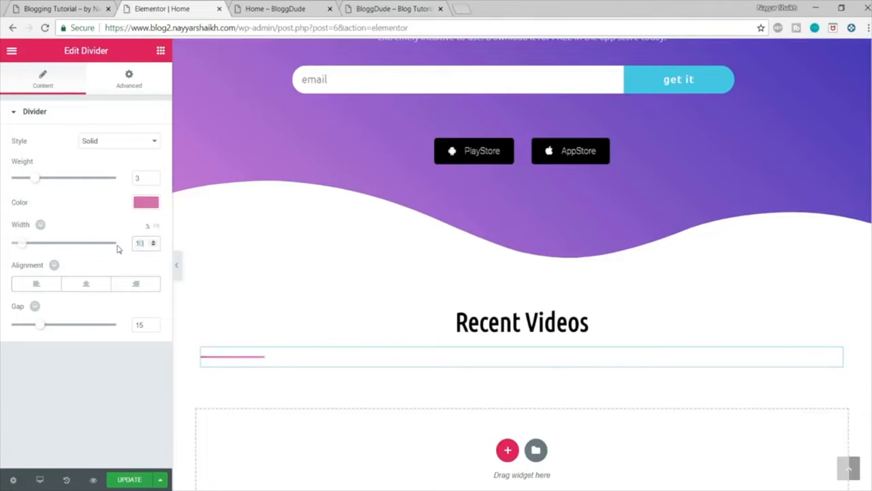
left_click(85, 289)
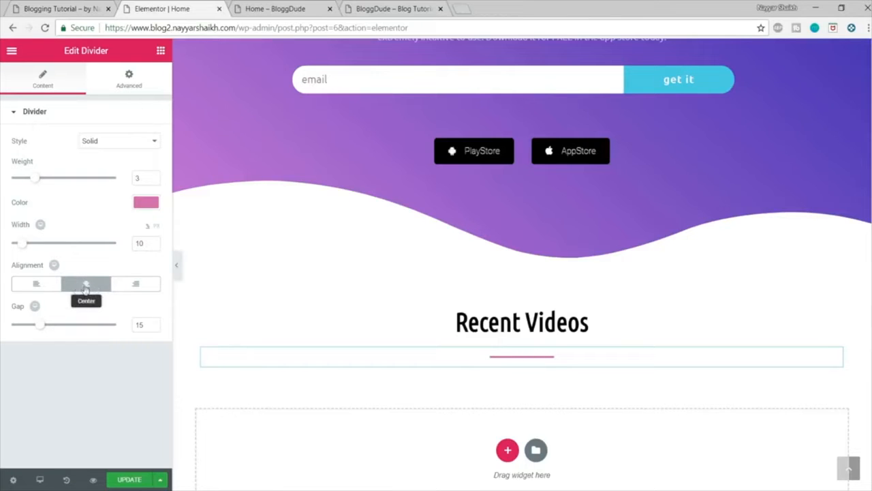
left_click_drag(40, 330, 6, 327)
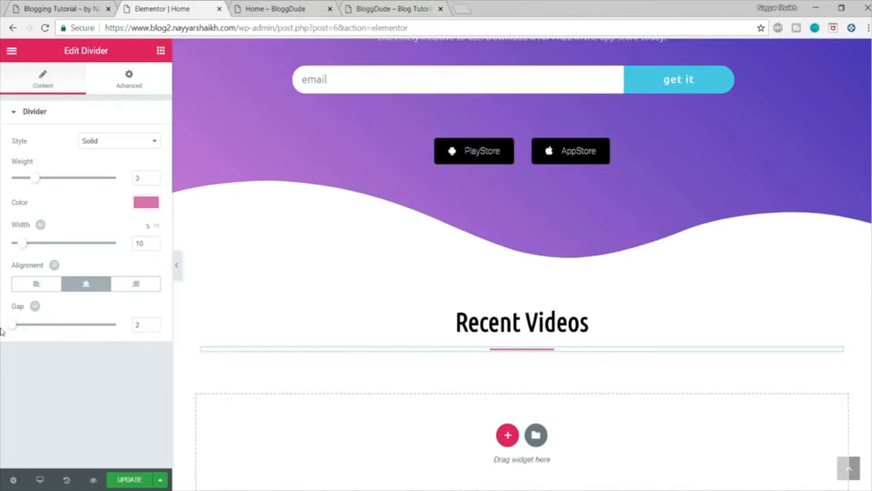
left_click(128, 479)
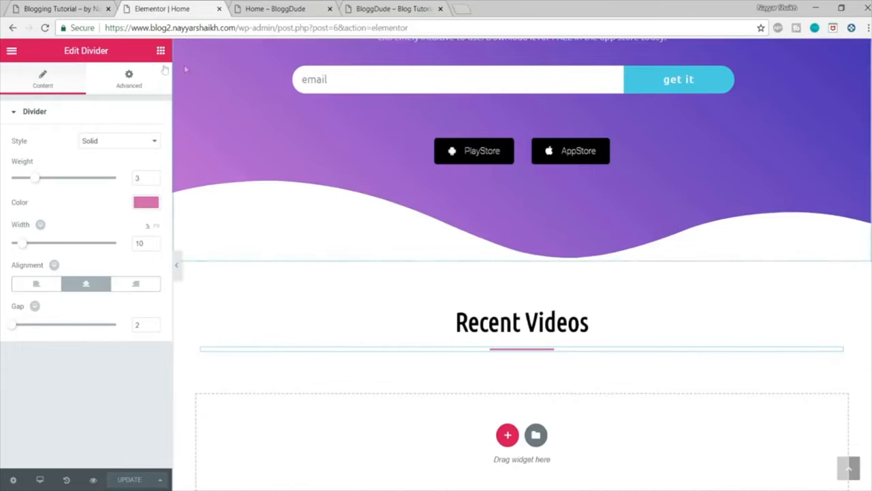
Step: Add a Spacer widget below the divider with a space of 30, and update the page
left_click(160, 51)
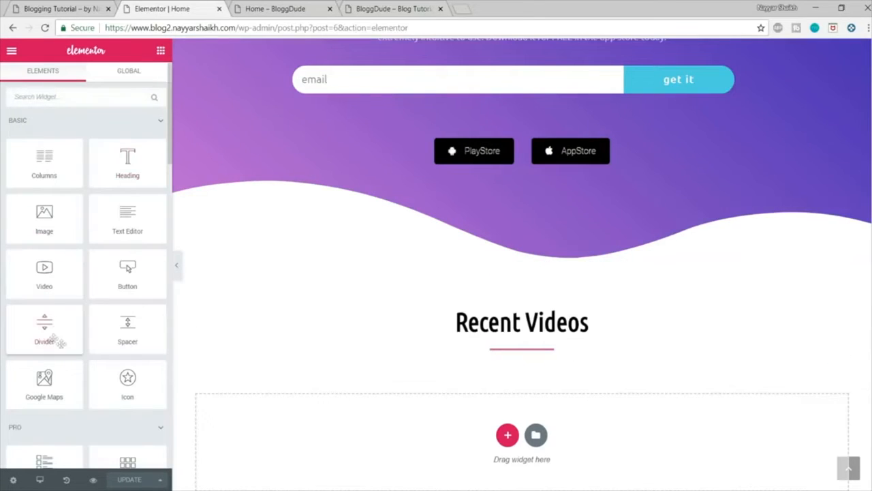
left_click_drag(128, 327, 516, 351)
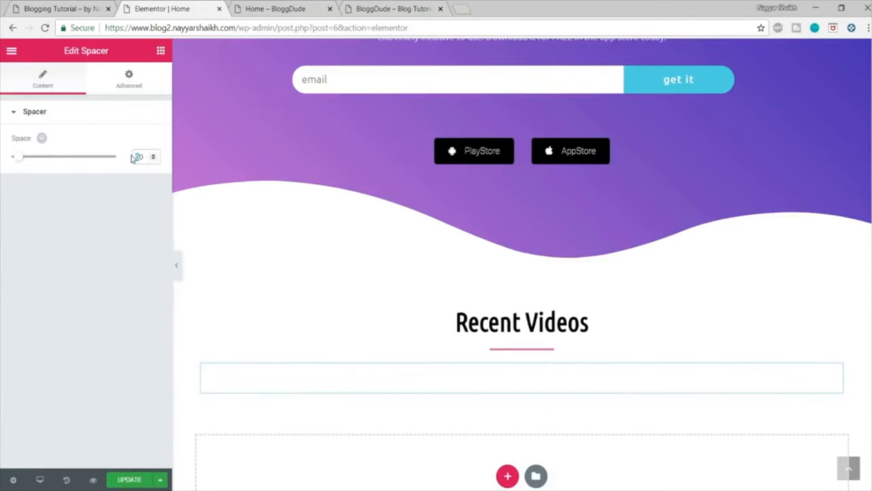
type("30")
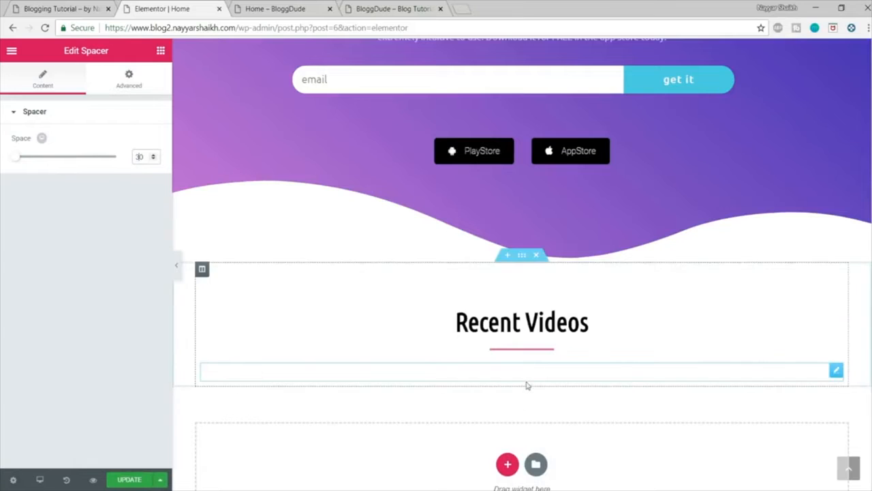
left_click(130, 479)
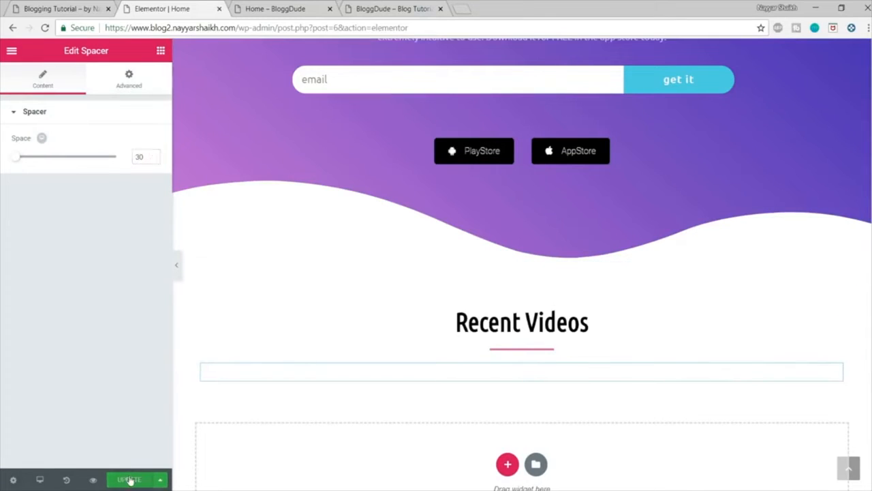
Step: Check the post cards under the demo's Recent Videos heading, and start a new post from the BloggDude site's dashboard
left_click(45, 6)
scroll(646, 355, "down", 3)
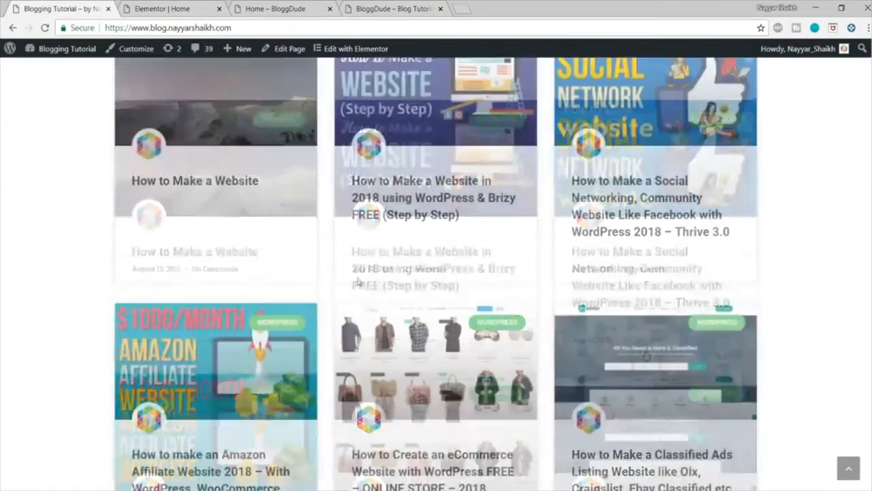
scroll(862, 272, "up", 3)
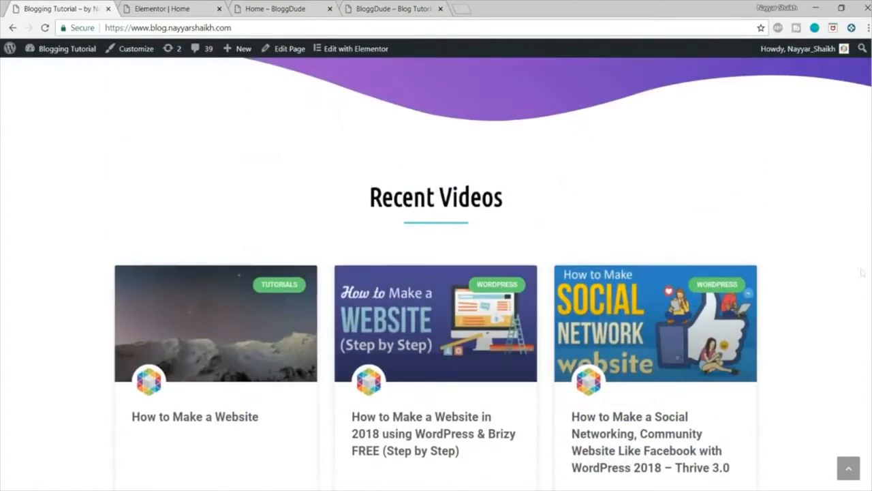
scroll(560, 346, "down", 3)
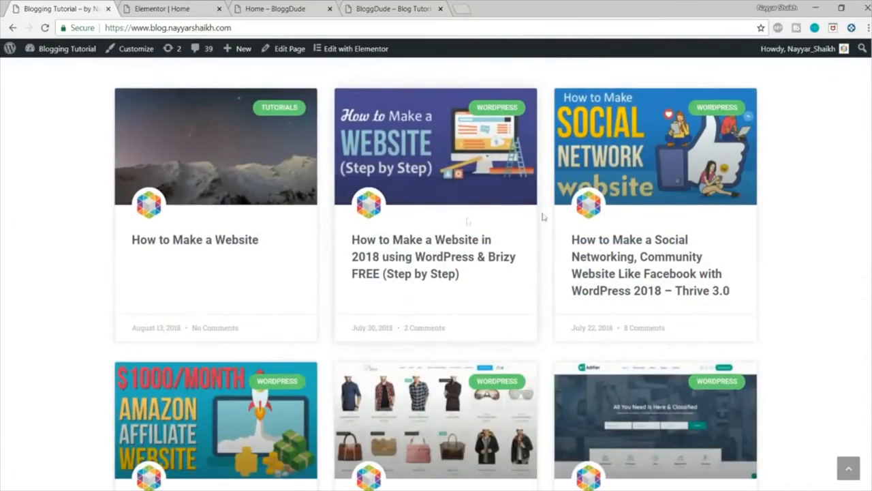
scroll(773, 335, "up", 3)
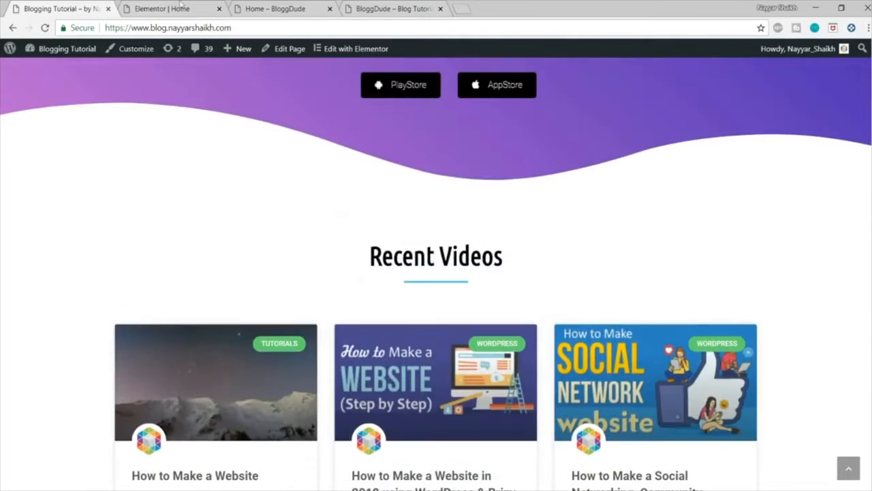
left_click(280, 8)
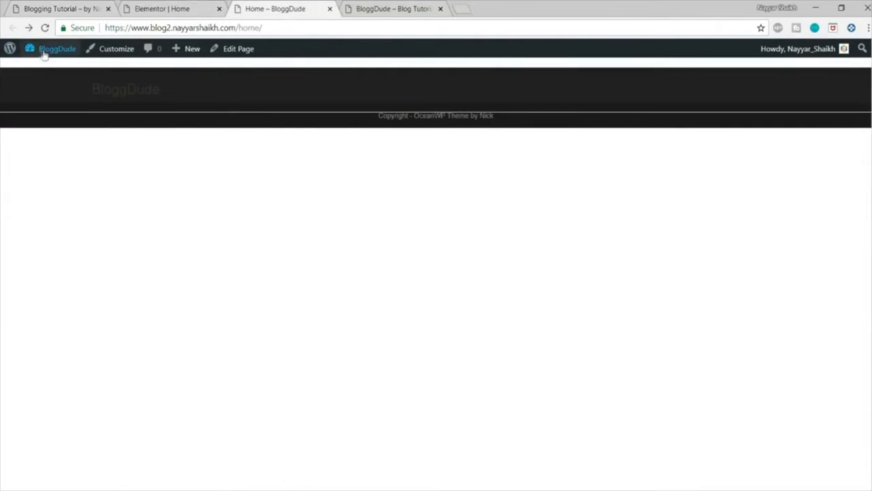
mouse_move(45, 54)
left_click(51, 73)
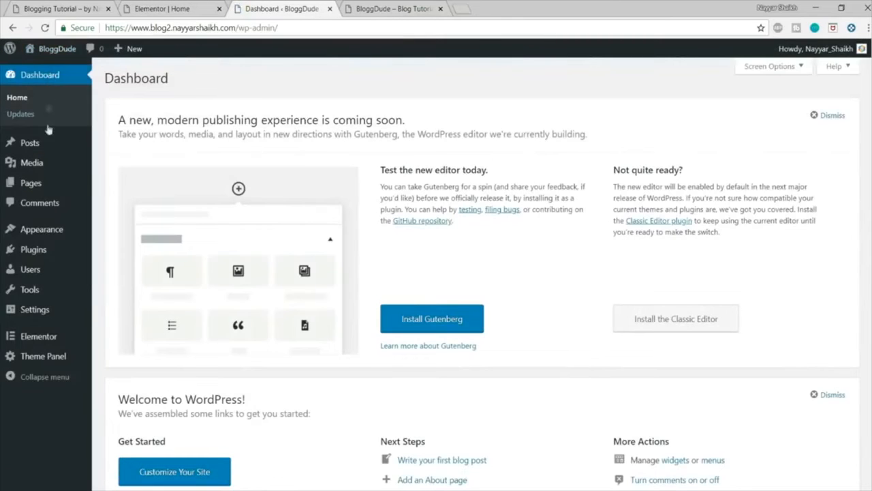
mouse_move(27, 144)
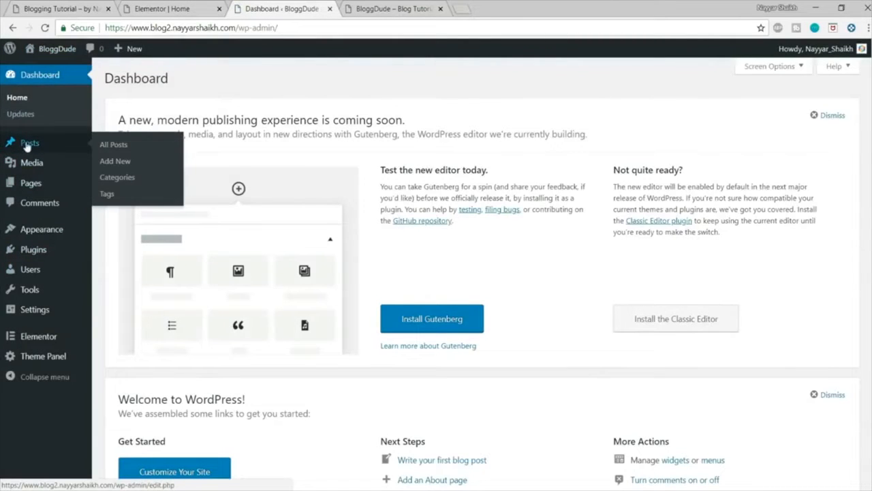
left_click(132, 161)
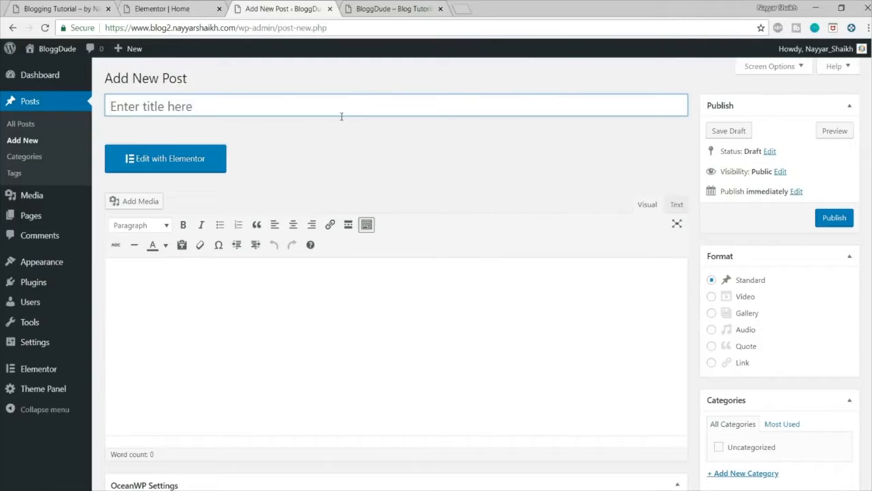
Step: Open the blog owner's YouTube channel in a new browser tab and search YouTube for the owner's name plus "seo"
left_click(469, 5)
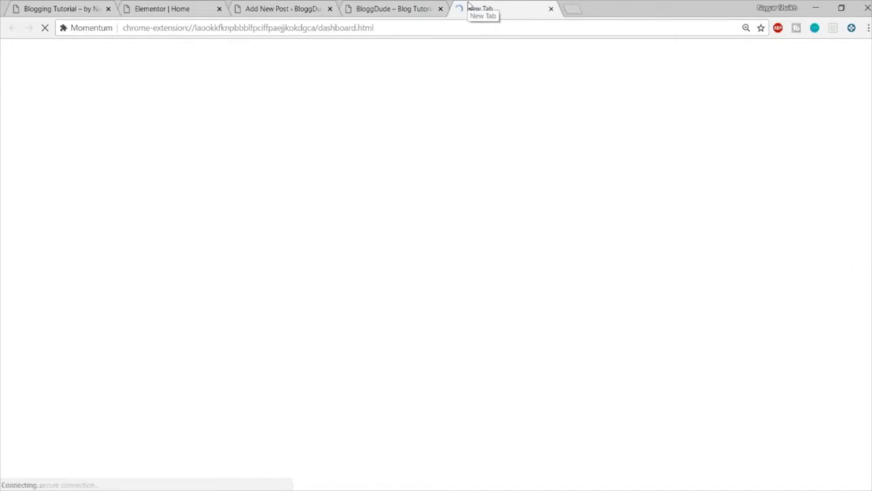
type("youtube.com/nayyarshaikh")
key("Return")
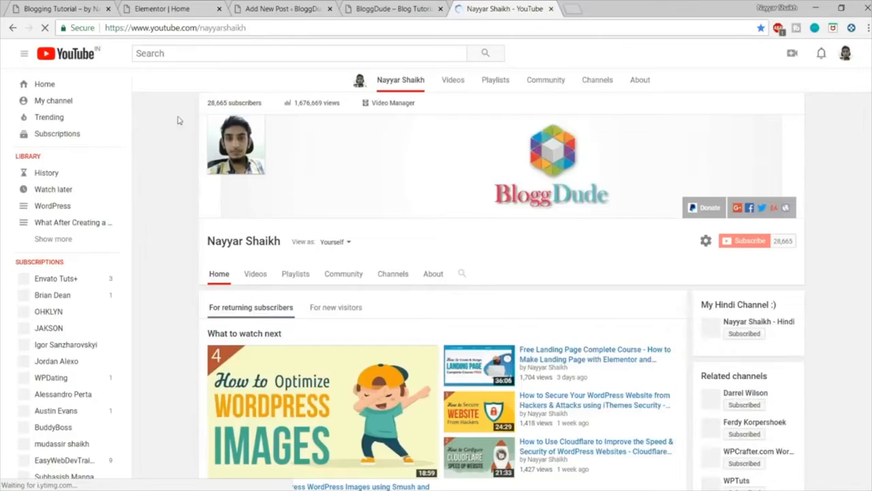
left_click(224, 55)
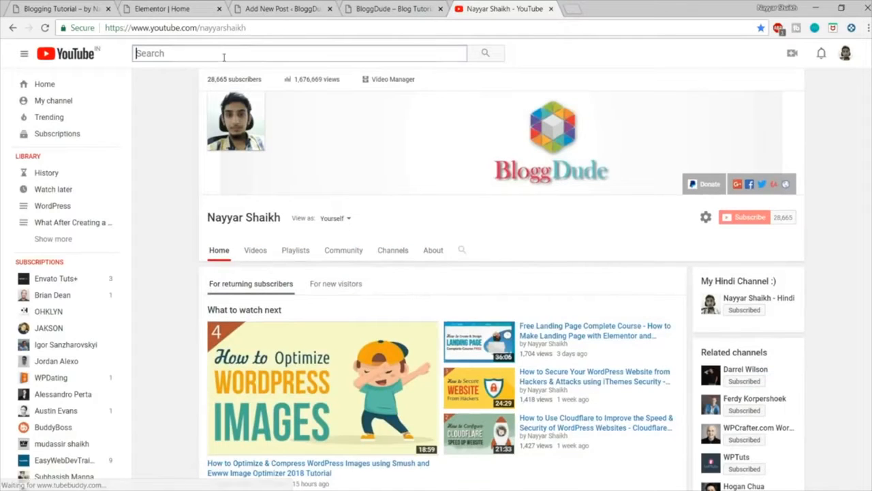
type("nayyar shaikh")
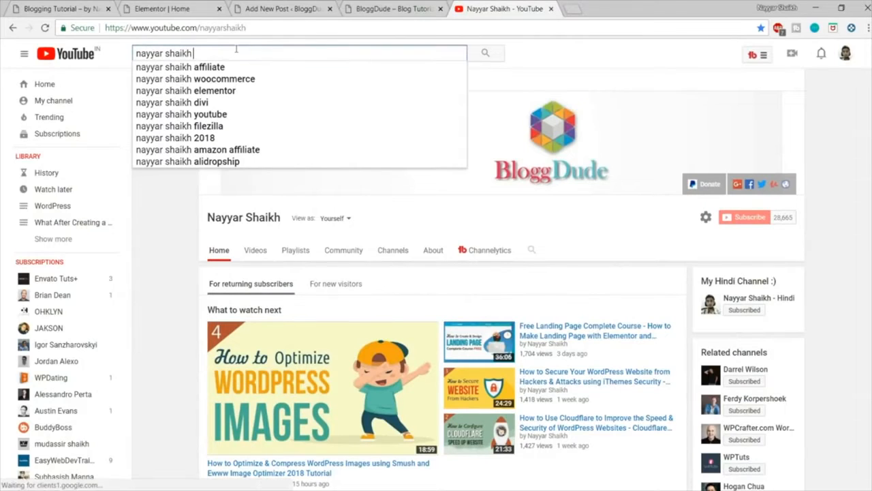
type(" seo")
key("Return")
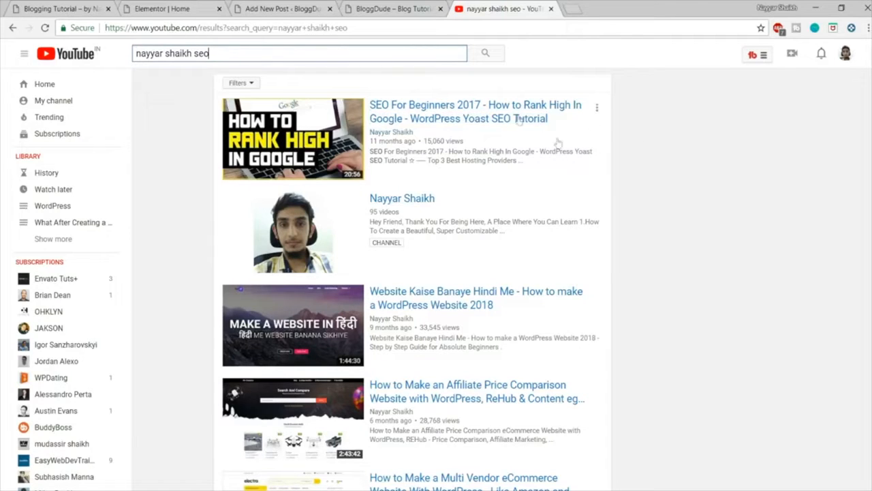
Step: Check the post titles on the demo blog, and title the new post "How to Make a Website using WordPress"
left_click(378, 9)
left_click(264, 6)
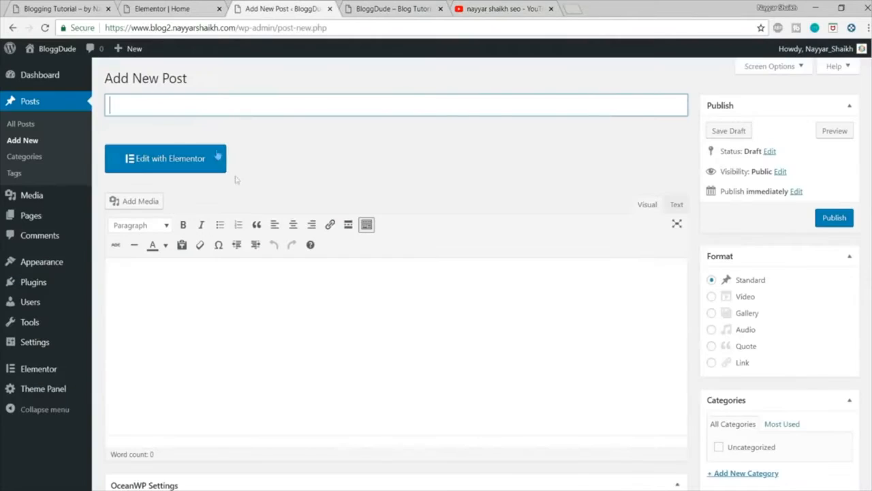
left_click(99, 7)
scroll(334, 306, "down", 5)
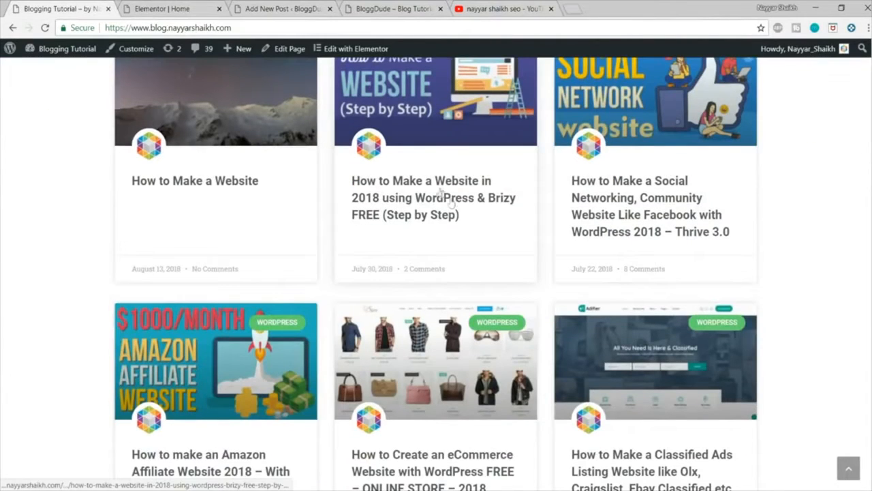
left_click(199, 5)
left_click(283, 8)
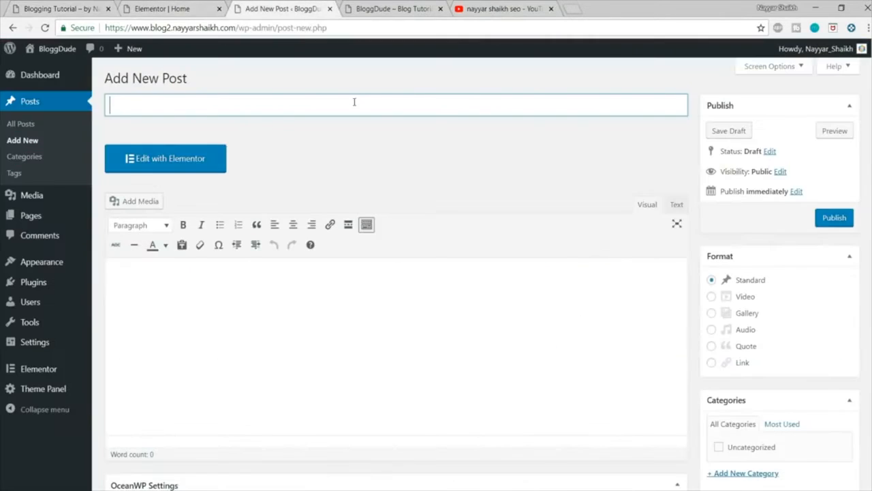
type("H")
type("oe ")
type(" to Ma")
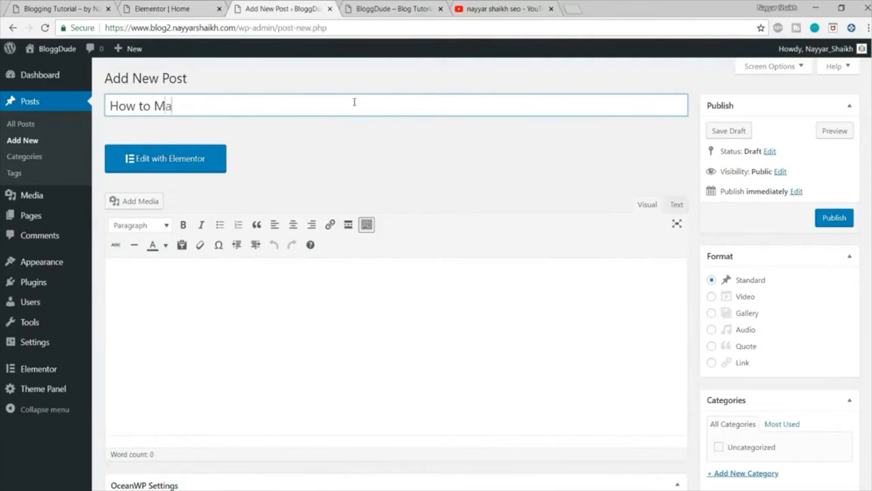
type("ke a Website using")
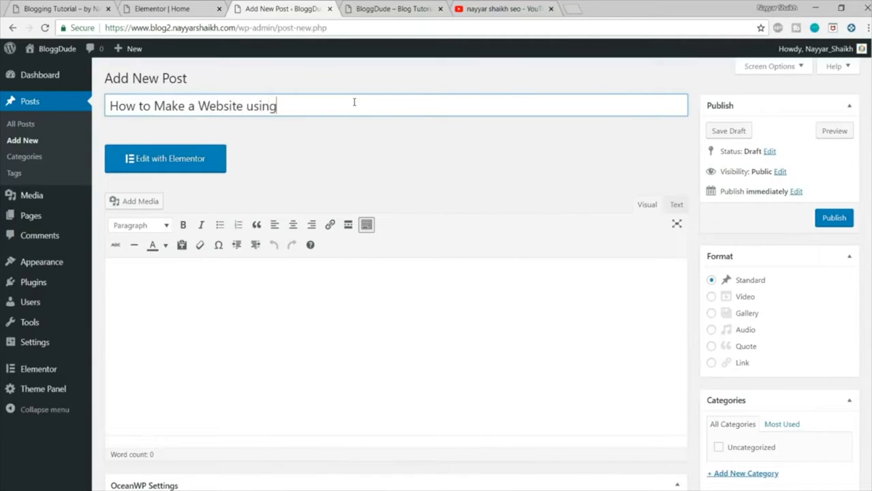
type(" WordPress")
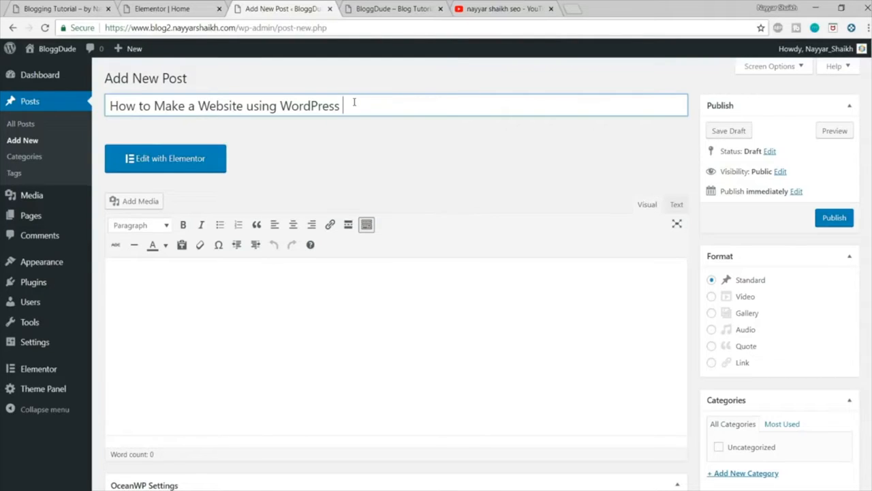
left_click(286, 304)
scroll(327, 355, "down", 1)
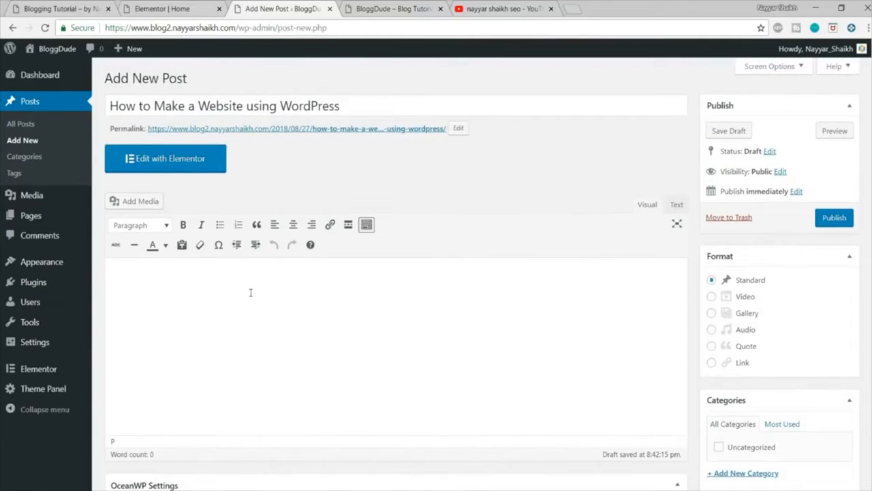
left_click(52, 8)
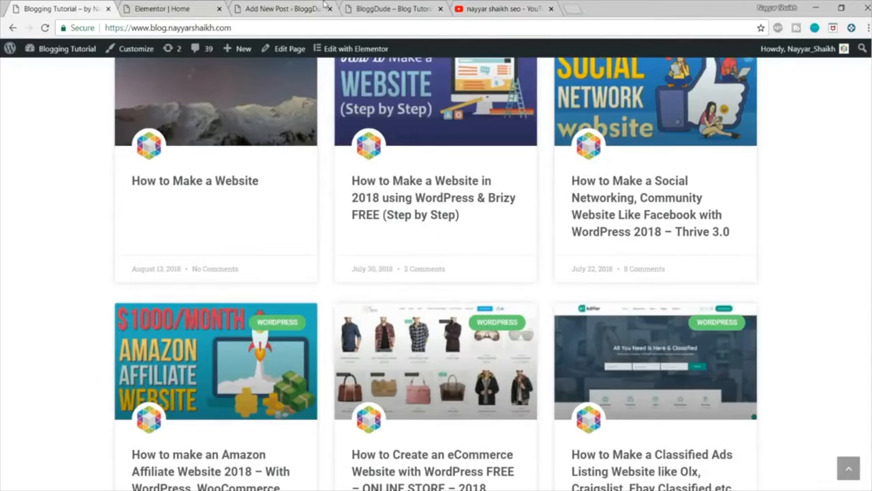
left_click(325, 7)
left_click(187, 6)
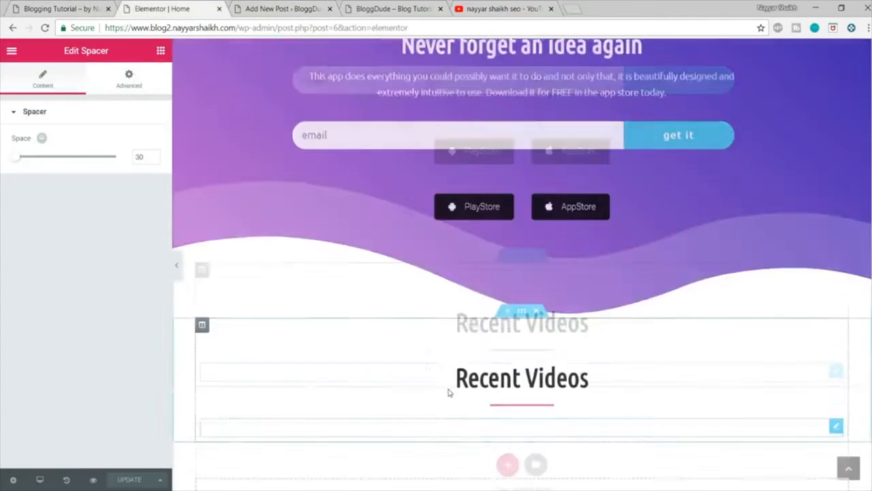
scroll(450, 393, "up", 2)
scroll(452, 392, "down", 3)
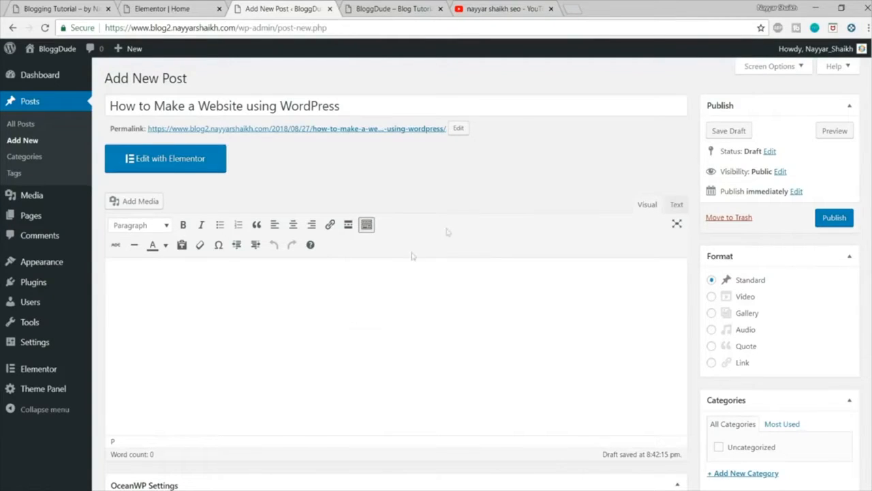
Step: Open lipsum.com in a new browser tab and generate Lorem Ipsum placeholder paragraphs
left_click(572, 8)
type("lipsum.com")
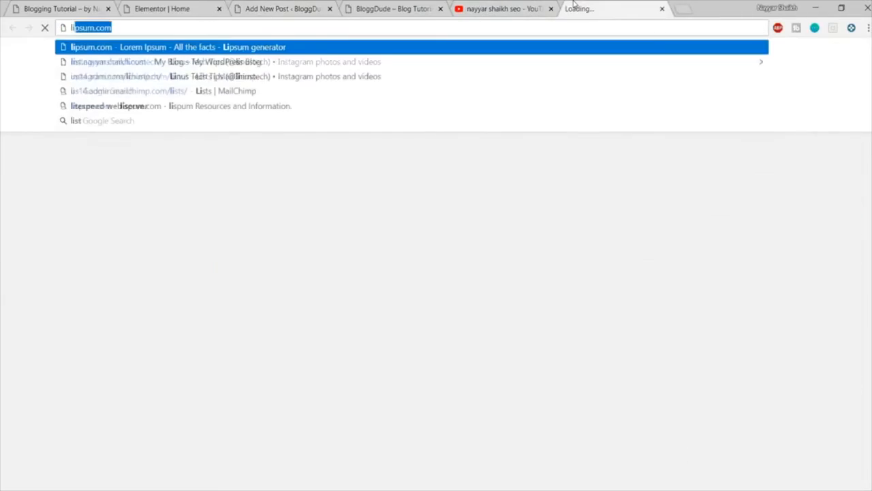
key("Return")
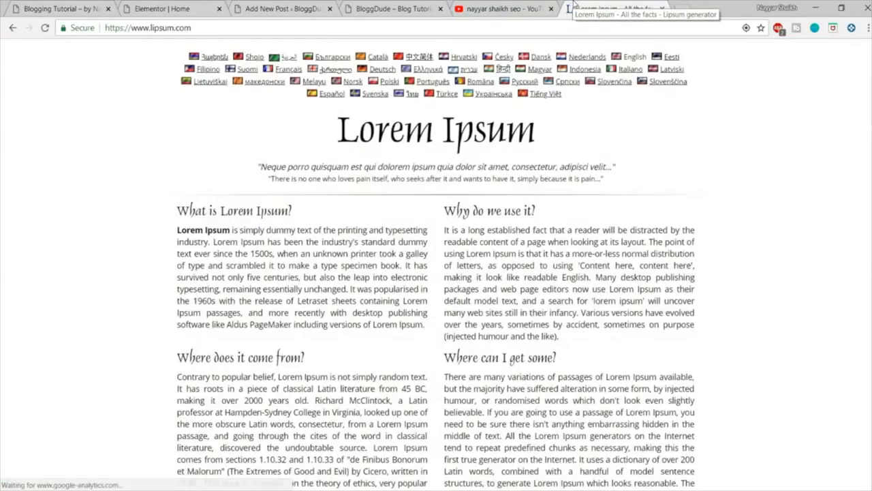
scroll(619, 217, "down", 5)
left_click(610, 267)
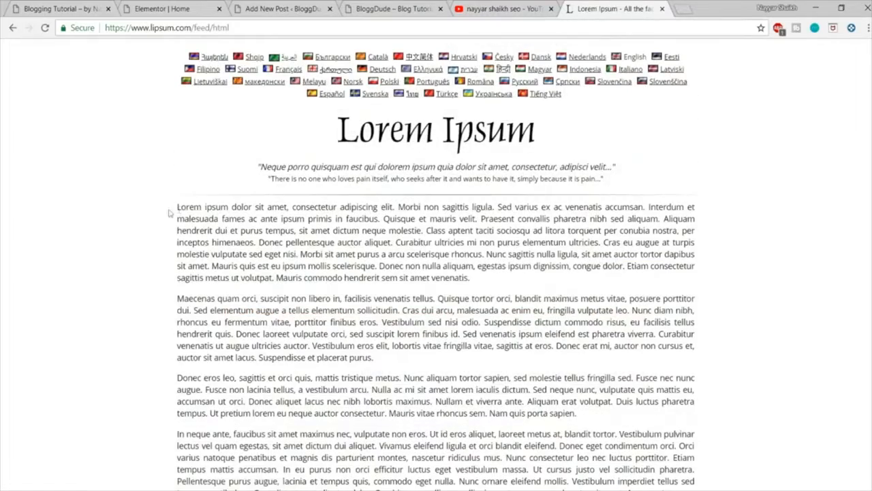
Step: Copy the first two generated Lorem Ipsum paragraphs into the body of the new post
left_click_drag(176, 206, 423, 355)
key("ctrl+c")
left_click(321, 11)
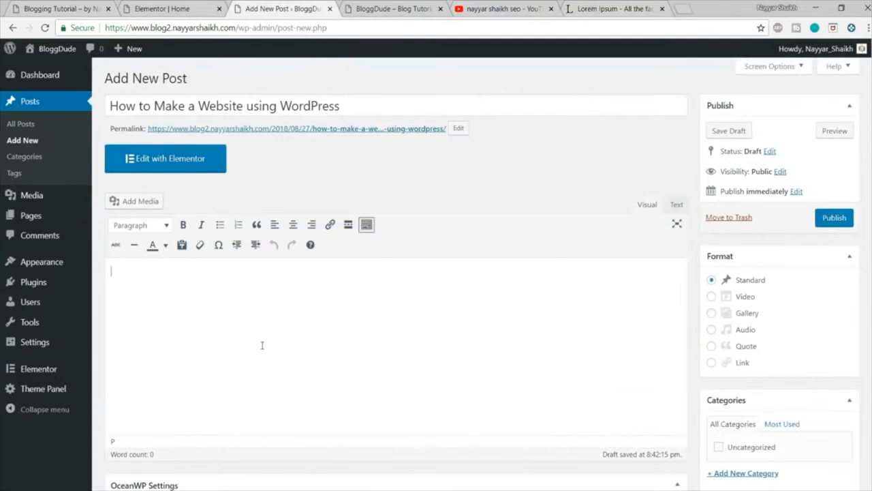
key("ctrl+v")
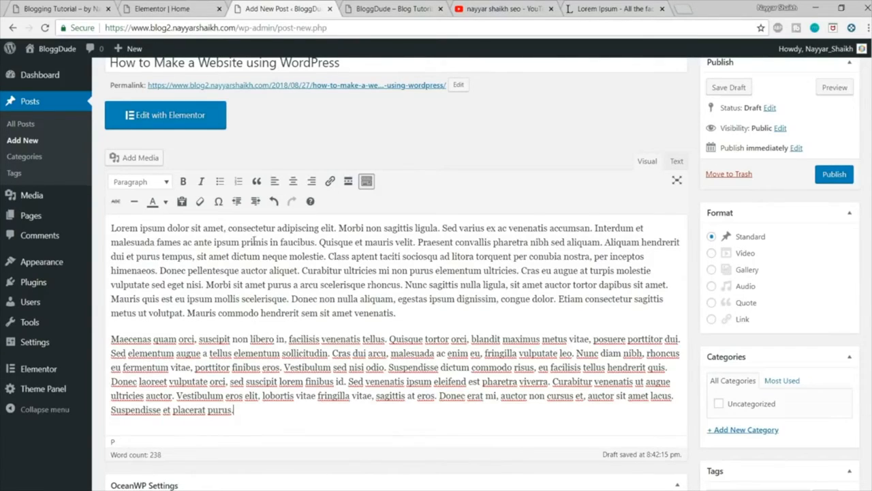
Step: Split the opening text after "amet,", "elit." and "ligula." into separate lines and turn those three lines into a bulleted list
left_click(226, 228)
left_click(226, 230)
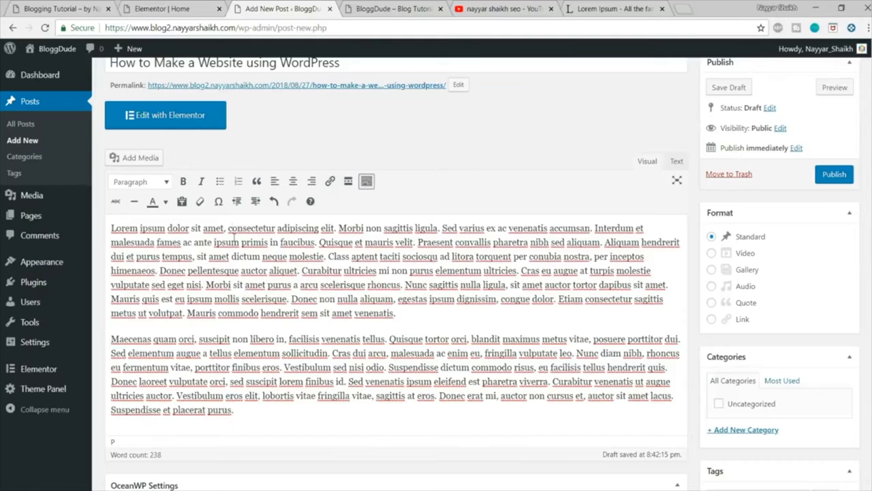
key("Return")
left_click(218, 246)
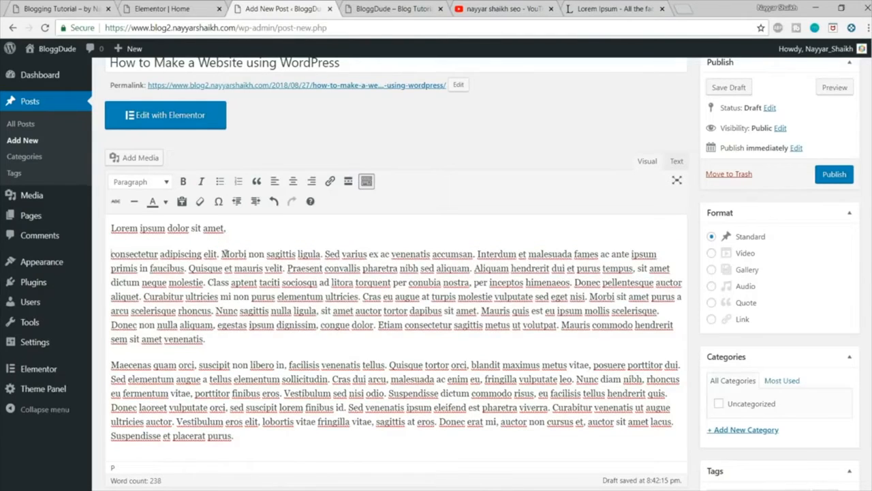
key("Return")
left_click(217, 267)
key("Return")
left_click_drag(214, 243, 108, 190)
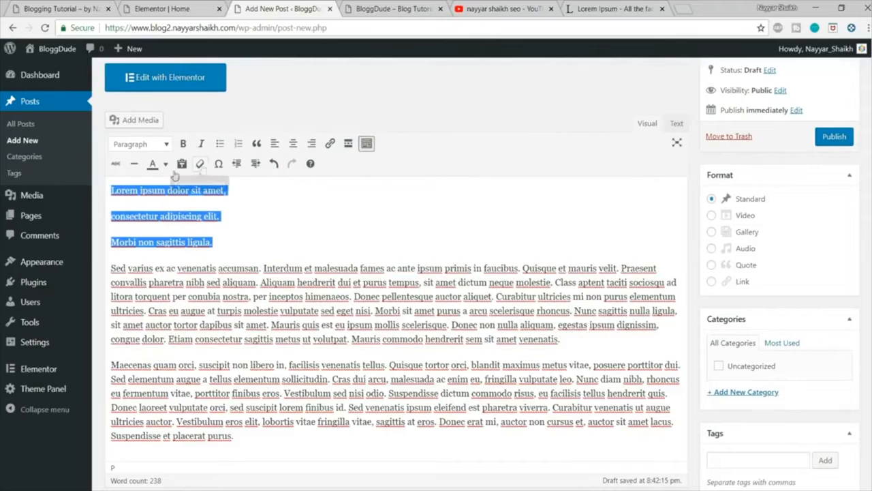
left_click(218, 143)
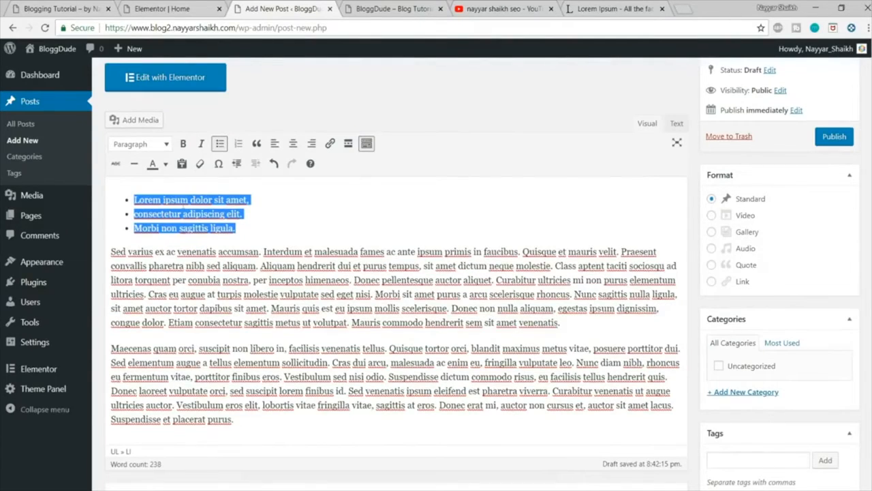
Step: Make the words "Interdum et malesuada fames" in the paragraph below the list bold and red
left_click(258, 213)
left_click_drag(263, 251, 386, 251)
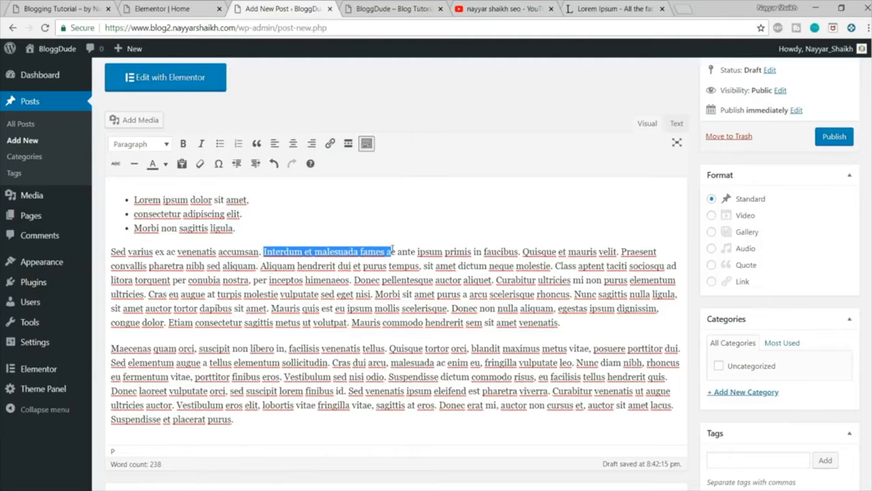
left_click(183, 143)
left_click(429, 335)
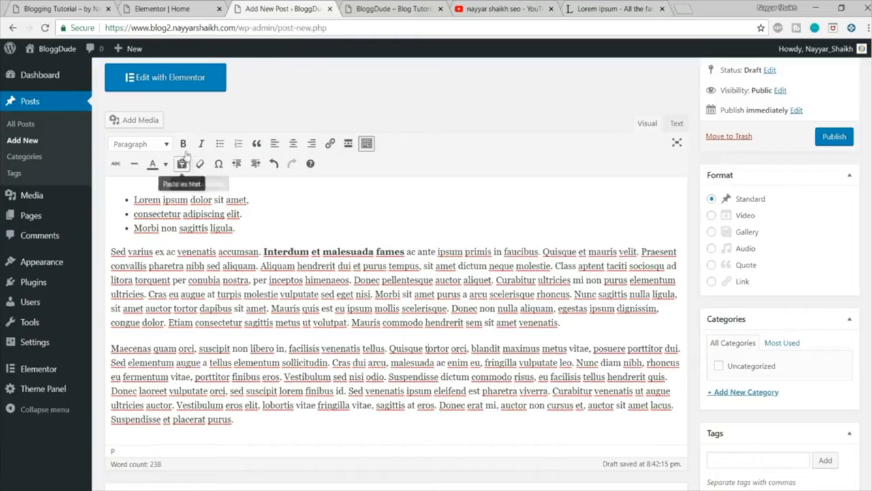
left_click_drag(264, 251, 405, 251)
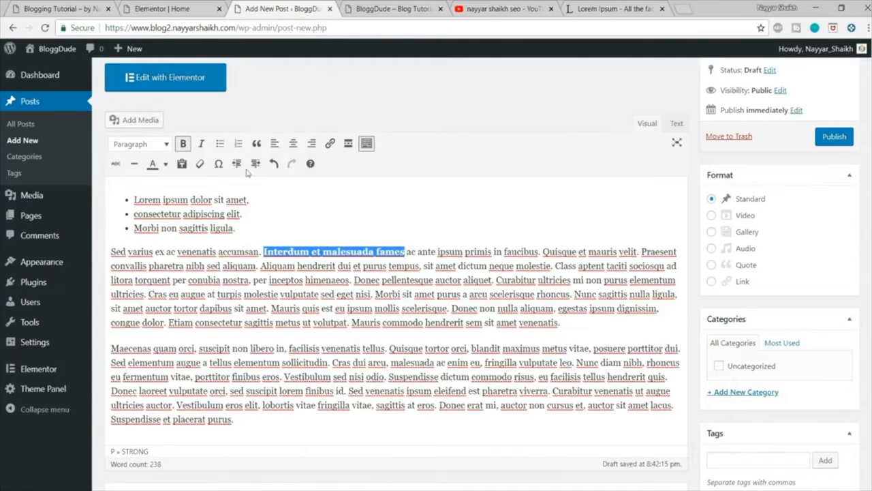
left_click(165, 163)
left_click(117, 204)
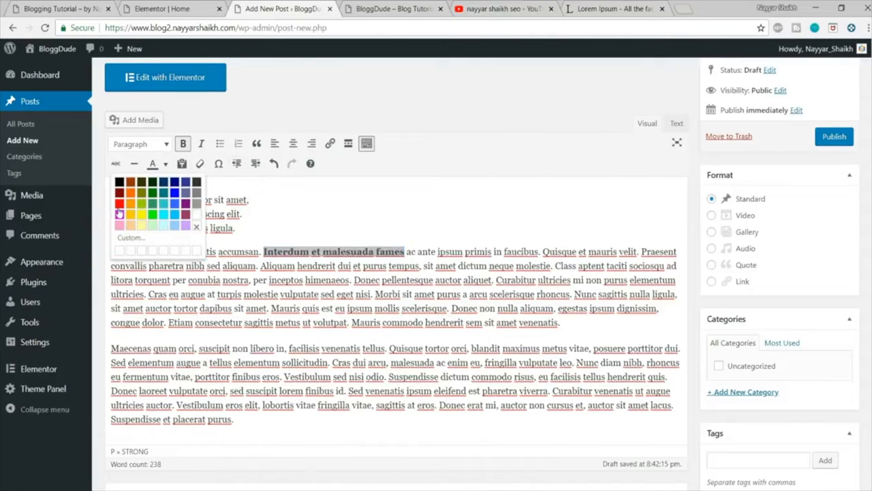
left_click(236, 228)
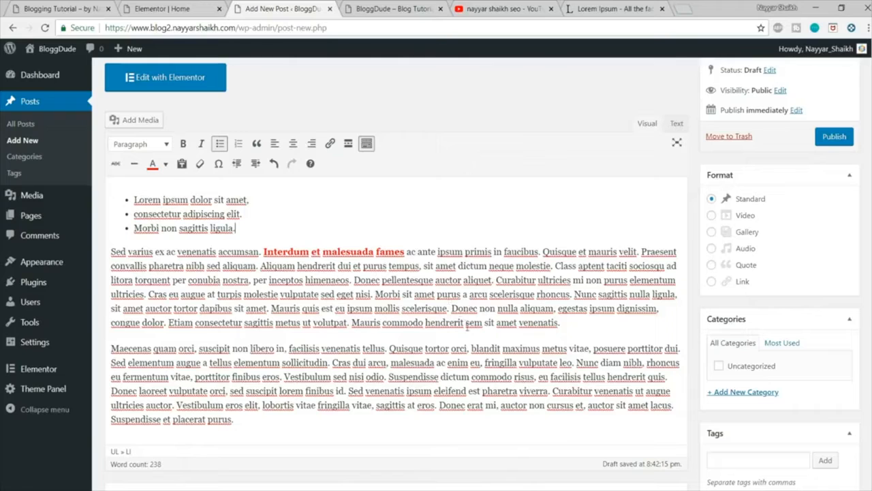
Step: Add an empty line between the two body paragraphs and insert the image madrin-3.png from the media library there
left_click(576, 329)
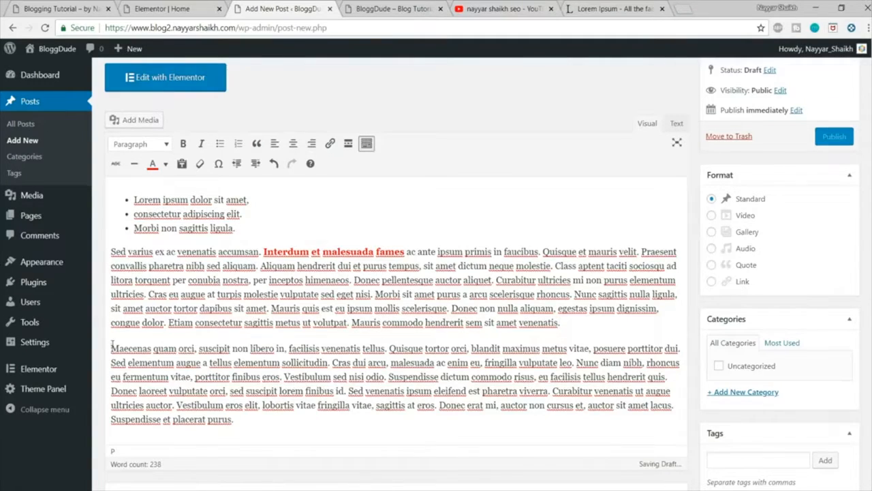
key("Return")
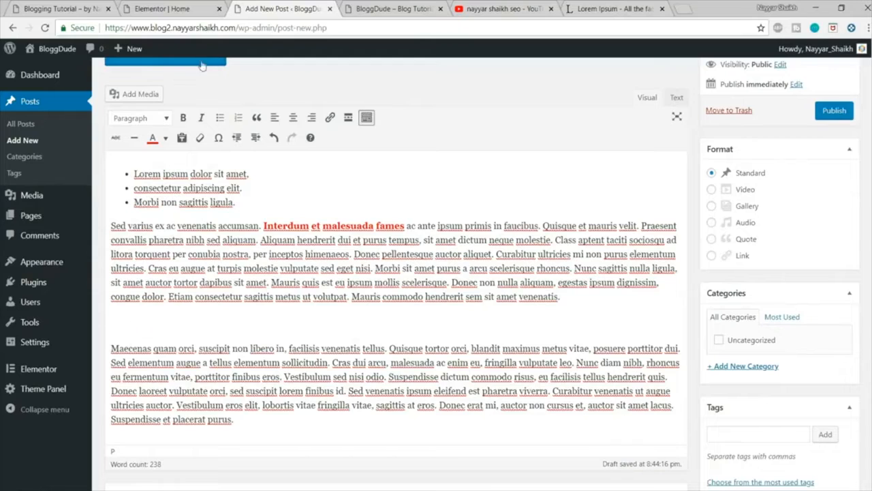
left_click(124, 94)
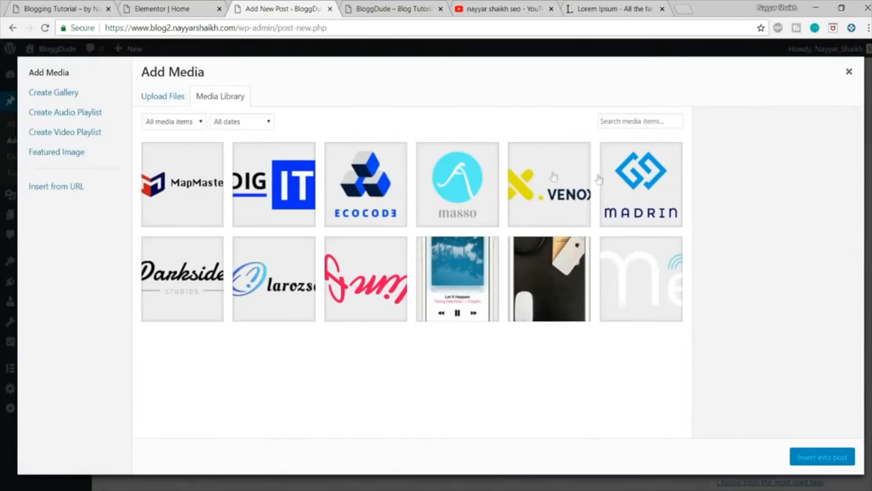
left_click(630, 175)
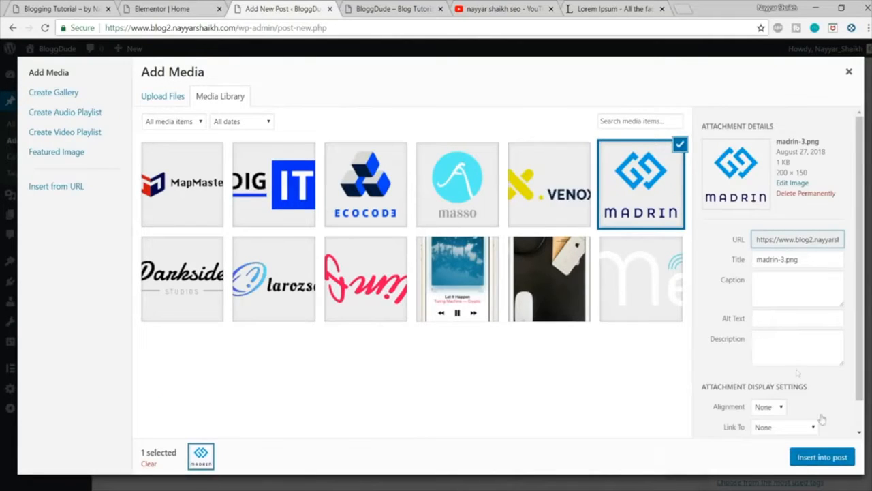
left_click(822, 457)
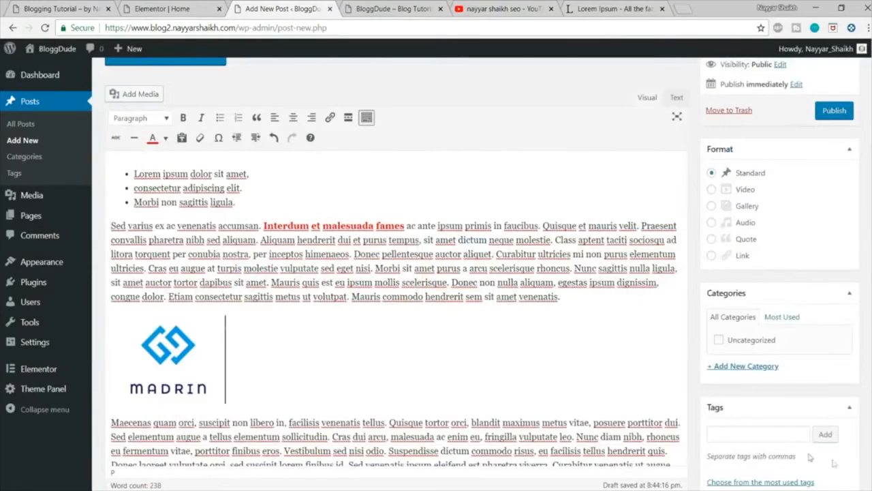
Step: Align the Madrin logo image left so the last paragraph wraps around it
scroll(395, 273, "down", 1)
left_click(138, 261)
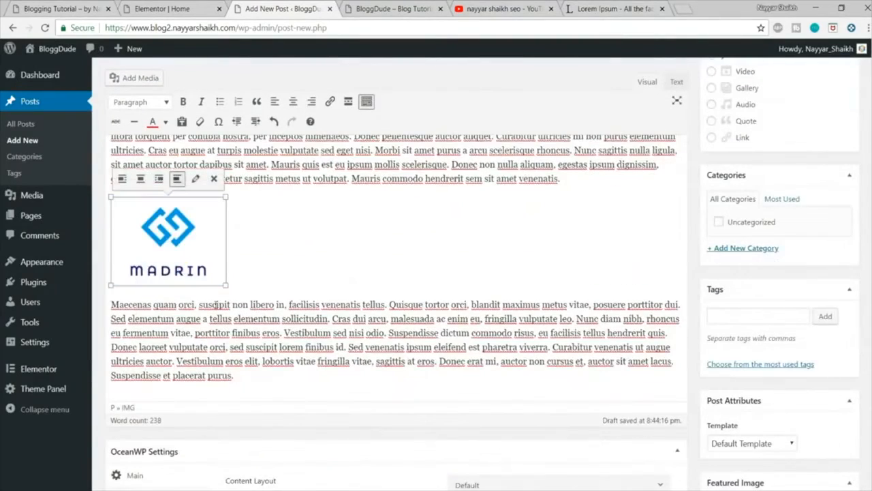
scroll(136, 259, "up", 1)
left_click(122, 237)
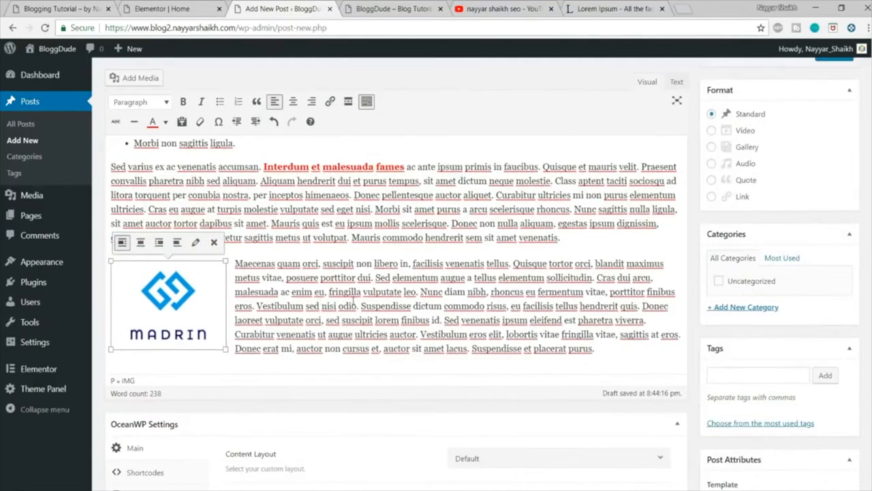
scroll(353, 300, "up", 2)
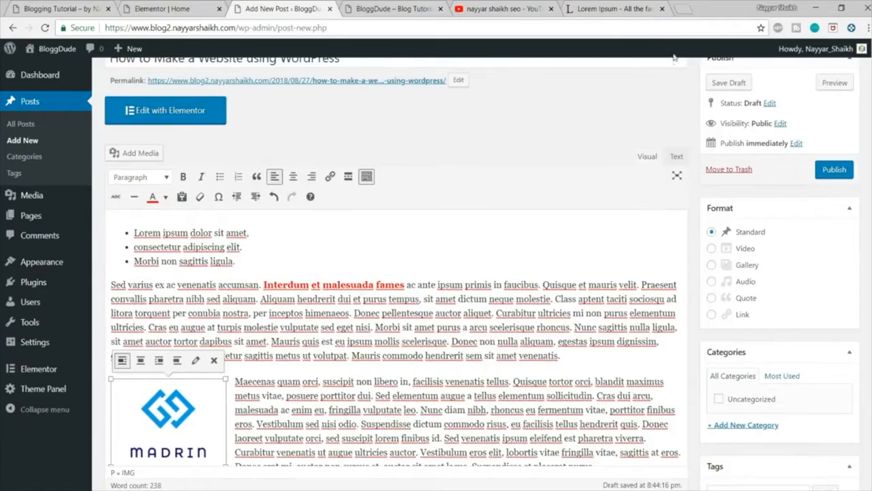
Step: Close the YouTube and Lorem Ipsum browser tabs, keeping the draft post open
left_click(553, 9)
left_click(569, 8)
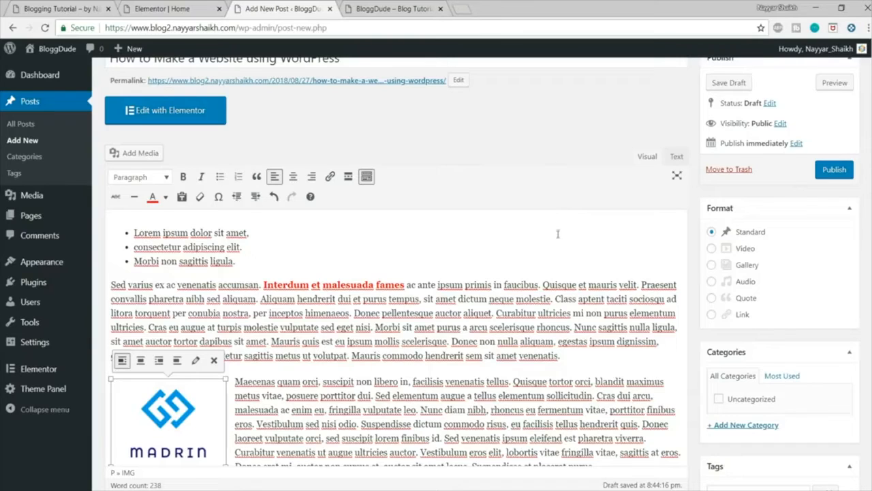
scroll(334, 371, "down", 1)
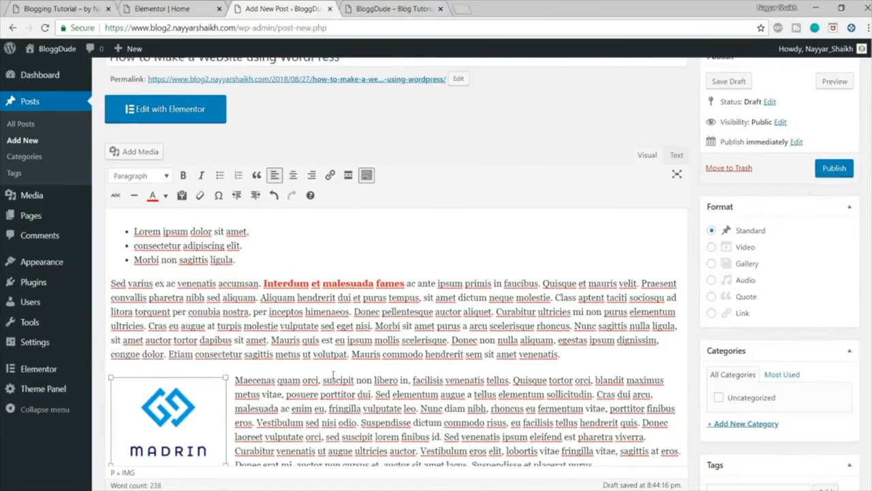
scroll(336, 370, "up", 1)
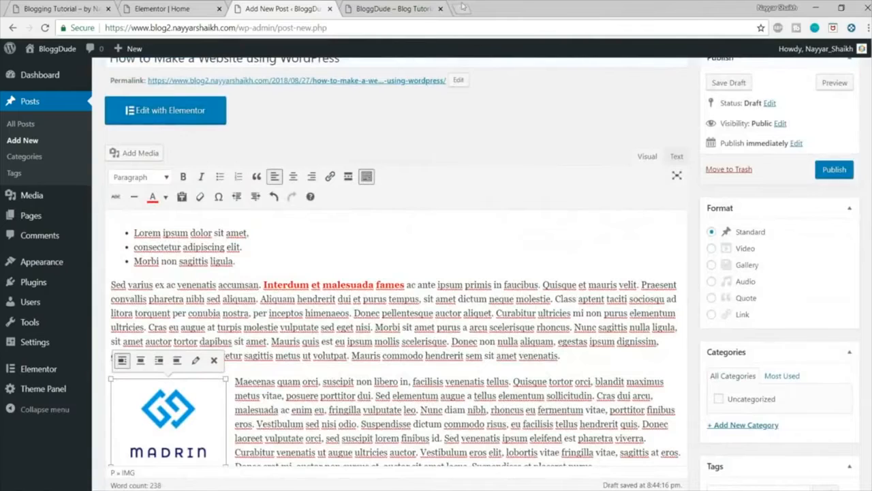
Step: Search Google for "dell xps 13 review" in a new browser tab
left_click(462, 8)
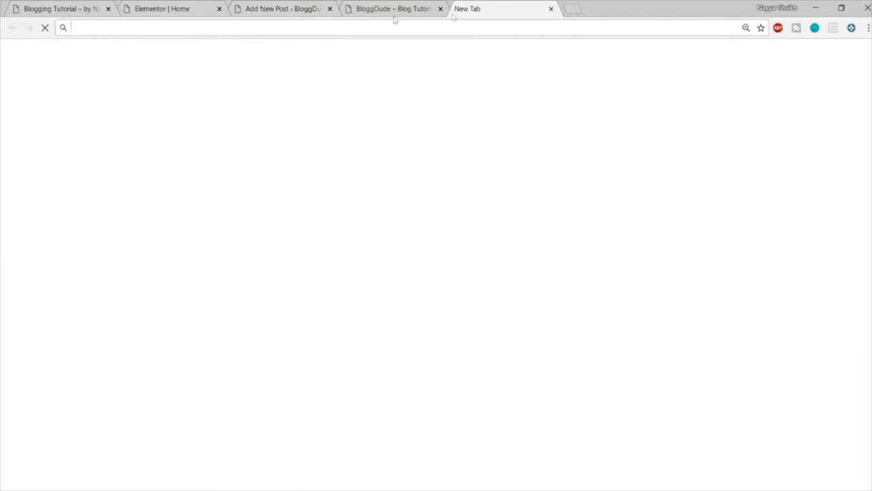
left_click(281, 10)
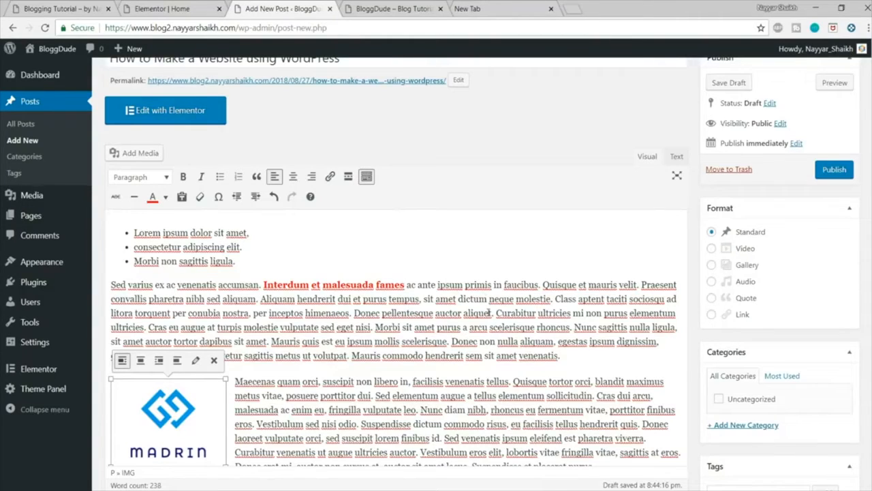
left_click(480, 9)
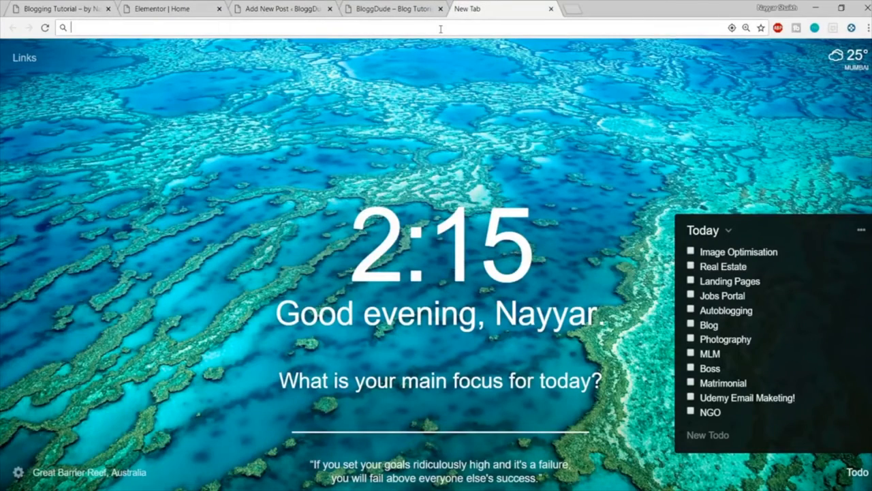
type("dell")
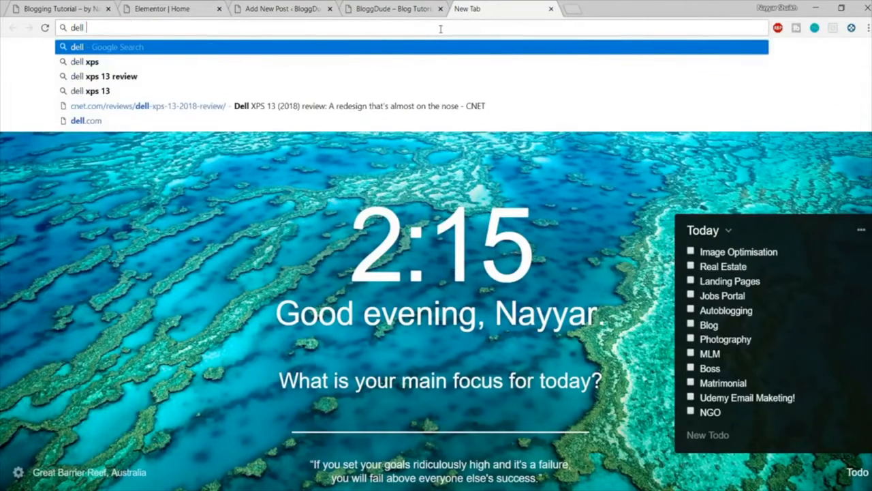
key("Down")
key("Down")
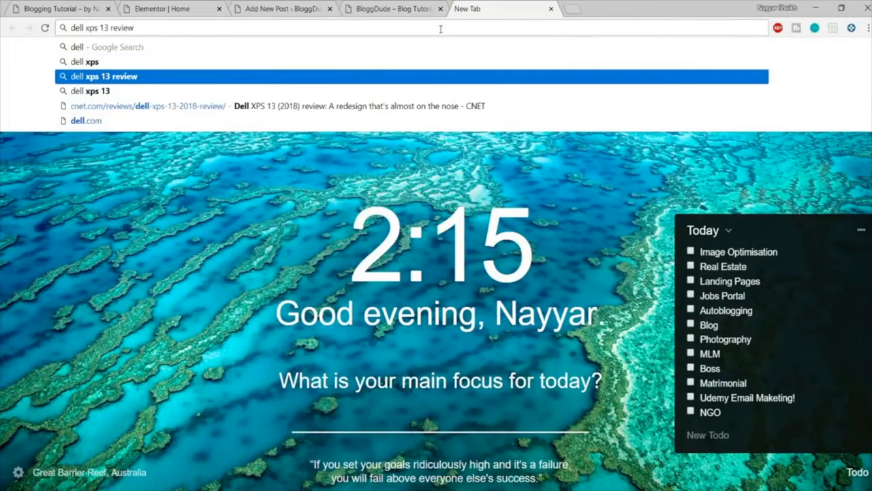
key("Return")
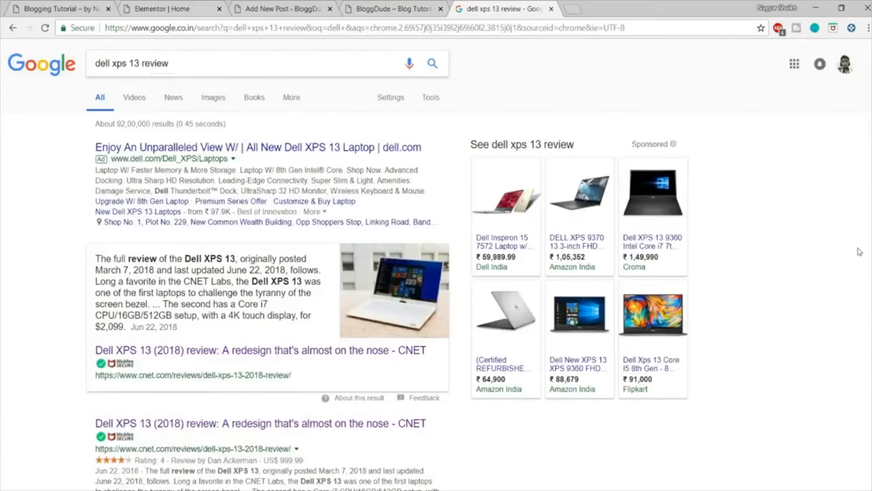
Step: Open CNET's Dell XPS 13 (2018) review from the search results and pause its autoplaying video
scroll(823, 269, "down", 3)
scroll(405, 338, "up", 3)
scroll(240, 243, "down", 5)
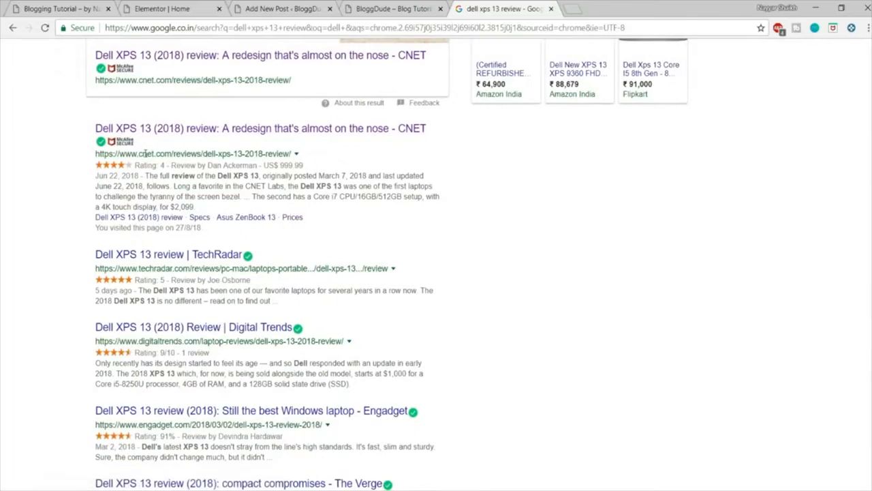
left_click(148, 129)
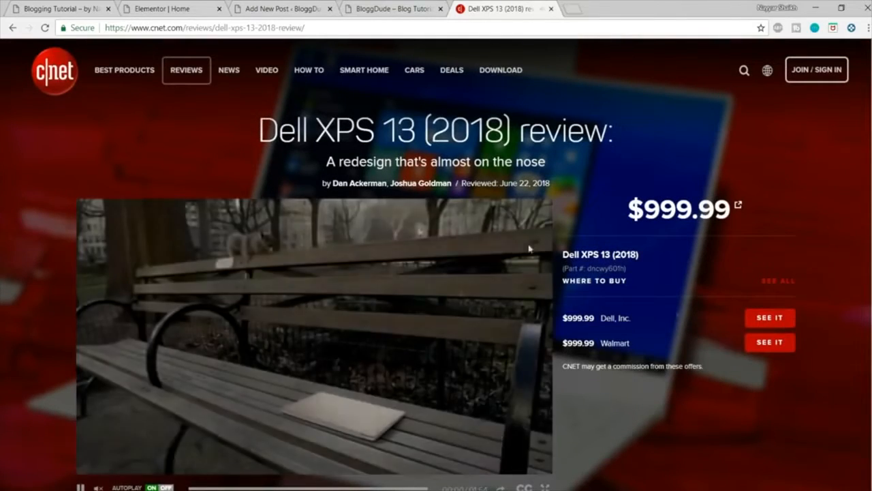
scroll(102, 450, "down", 1)
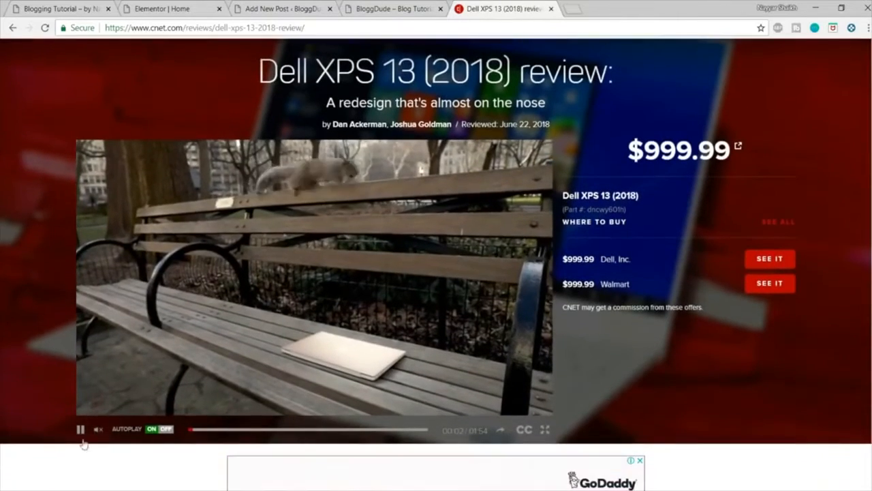
left_click(79, 429)
scroll(620, 375, "up", 1)
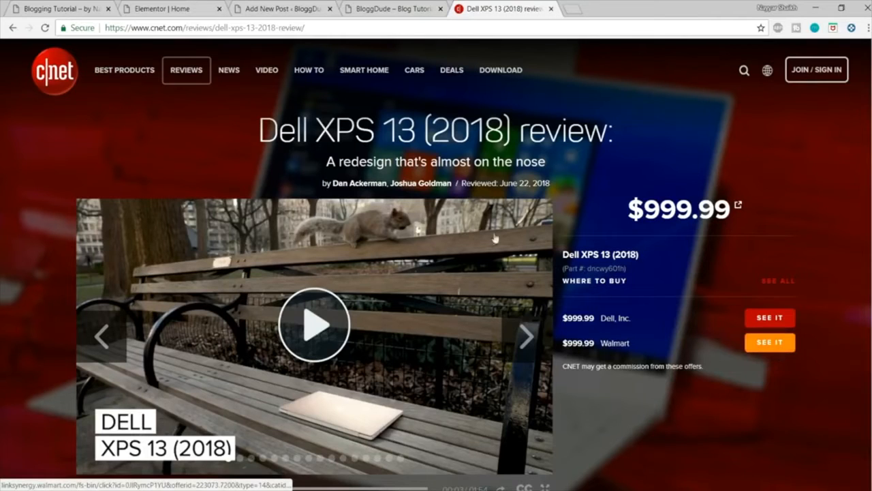
Step: Examine the headline and opening section of the CNET review as an example of a published post
left_click_drag(252, 137, 624, 151)
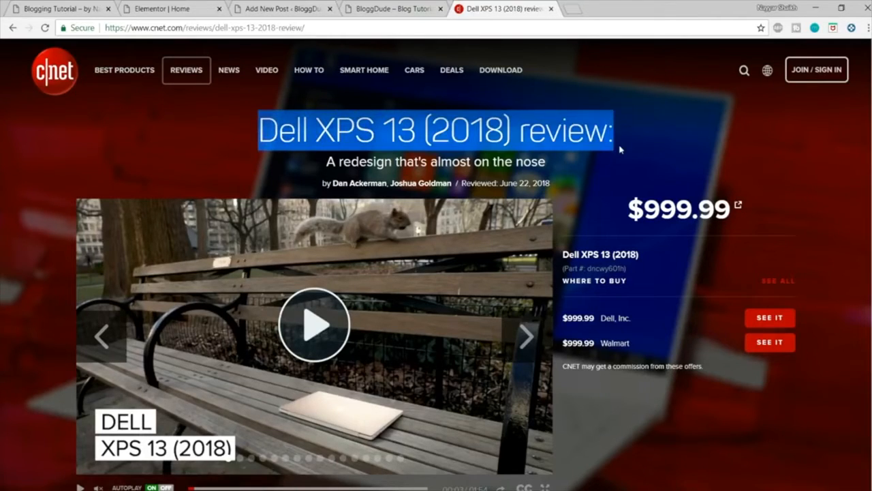
left_click(624, 154)
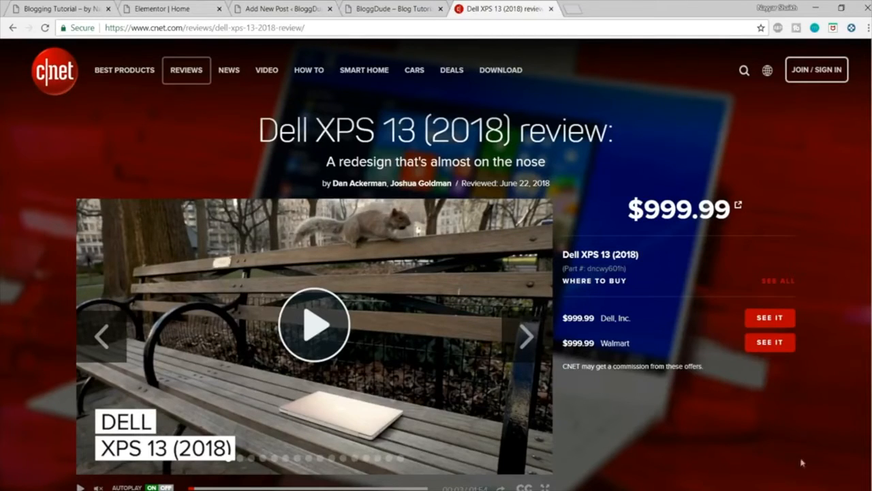
scroll(763, 354, "down", 1)
scroll(766, 392, "up", 1)
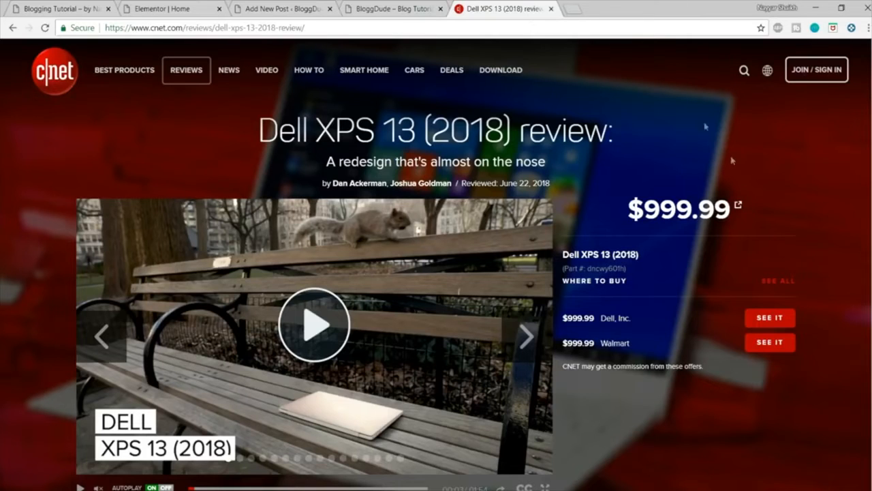
Step: Close the CNET review tab, search Google for "flipkart affiliate" in a new tab, and open the Flipkart Affiliate Program site
left_click(552, 9)
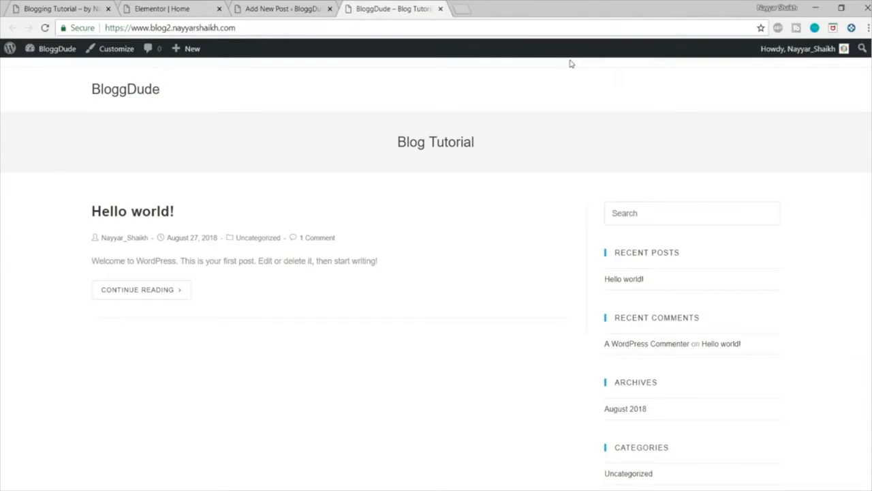
left_click(460, 8)
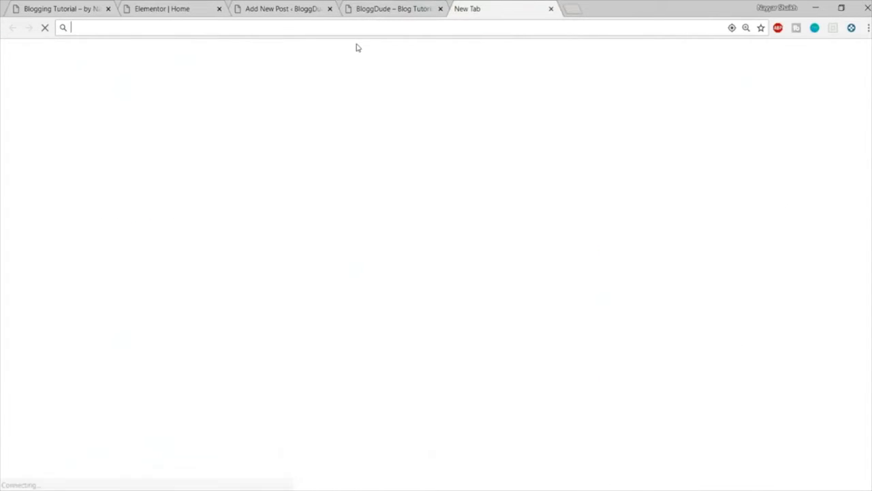
type("flipkart ")
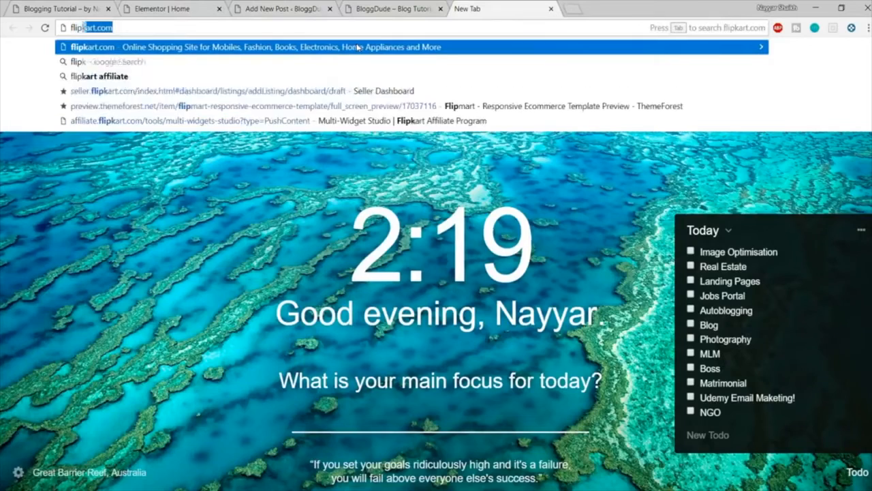
type("a")
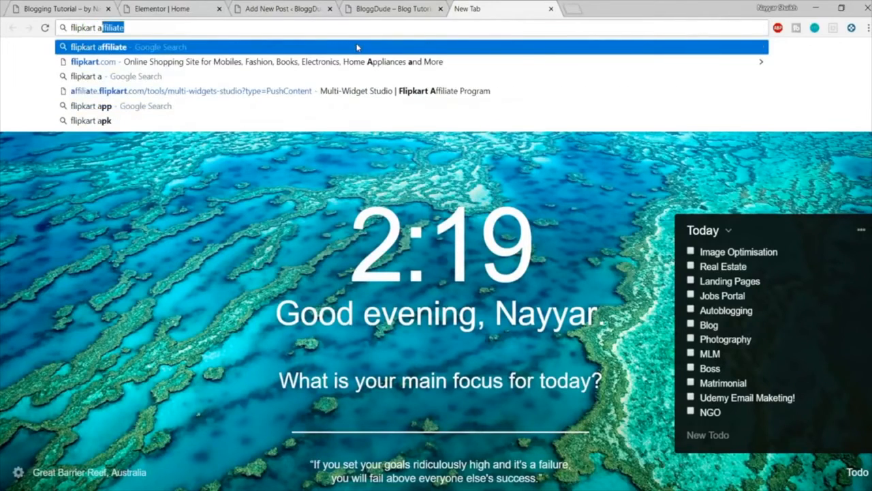
key("Return")
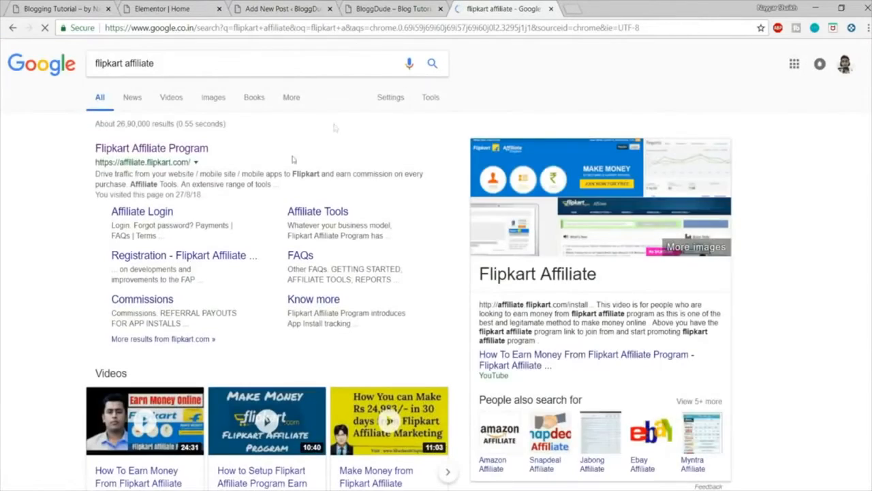
left_click(158, 150)
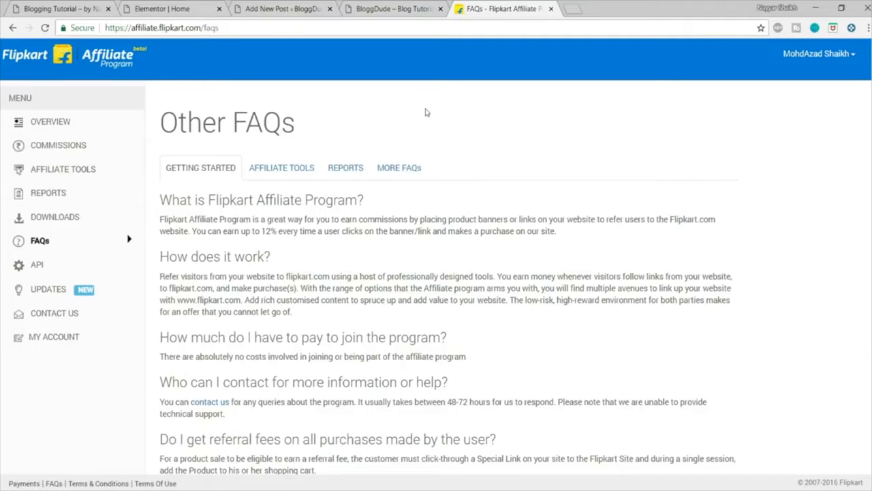
Step: Search the affiliate Product Links & Banners tool for "dell xps 13" in the Laptops category
left_click(64, 174)
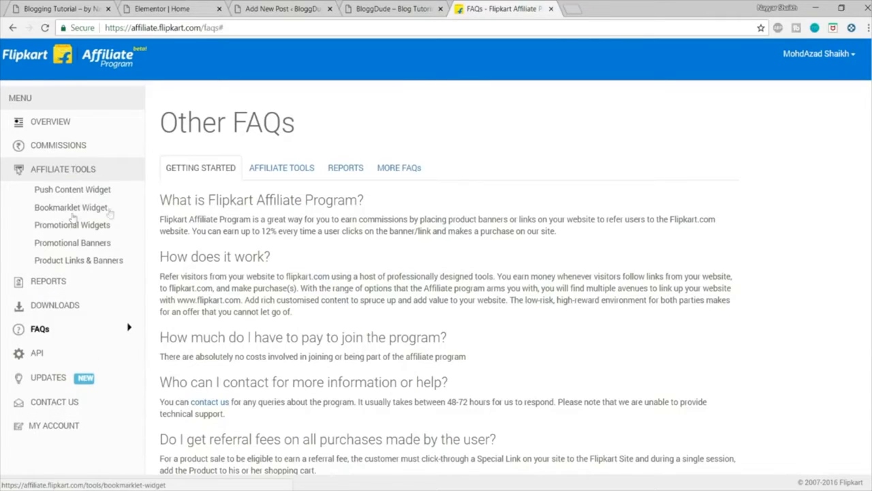
left_click(72, 262)
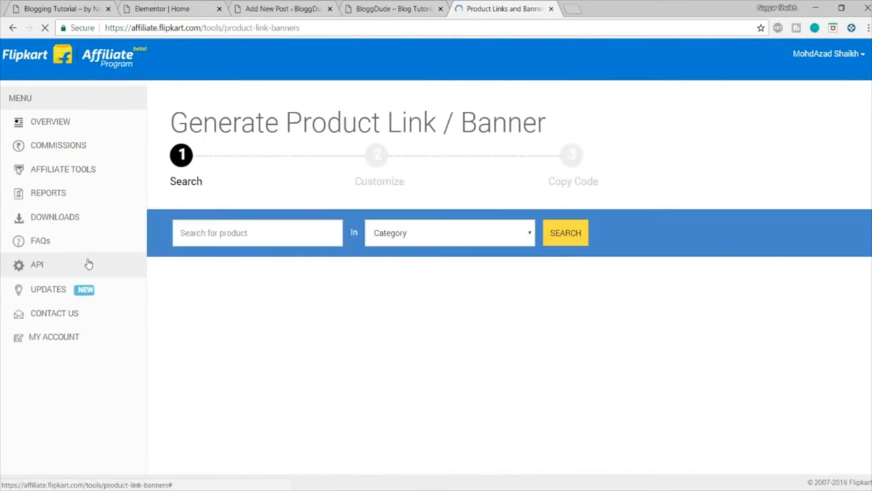
left_click(247, 230)
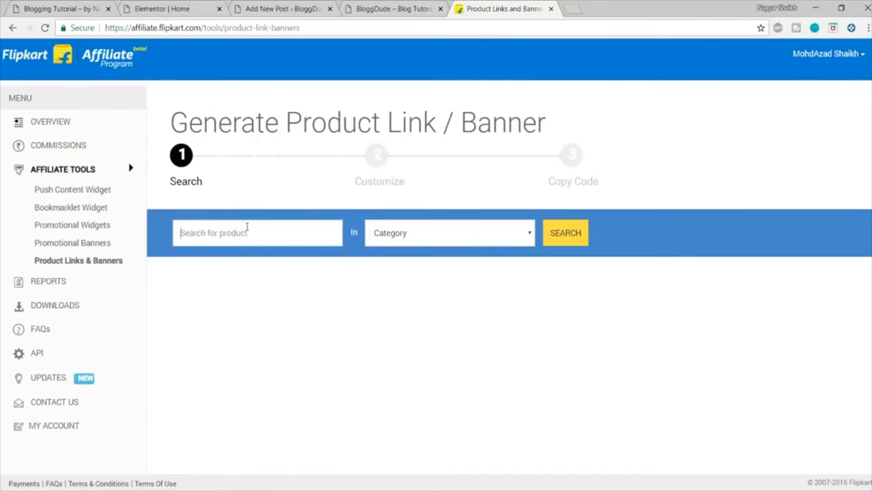
type("dell xps 13")
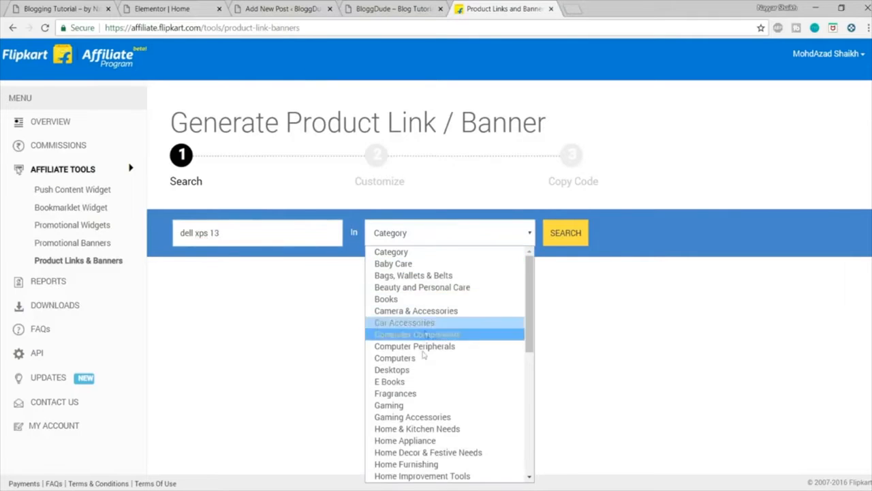
scroll(420, 363, "down", 5)
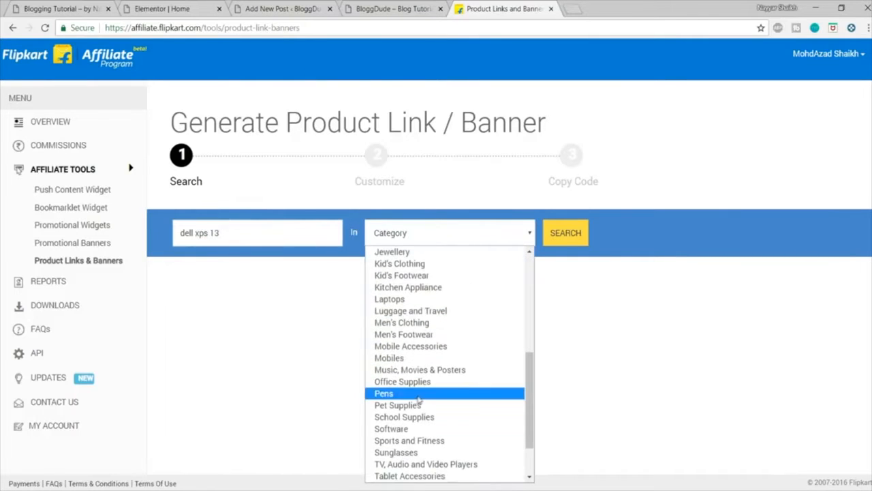
left_click(437, 298)
left_click(582, 237)
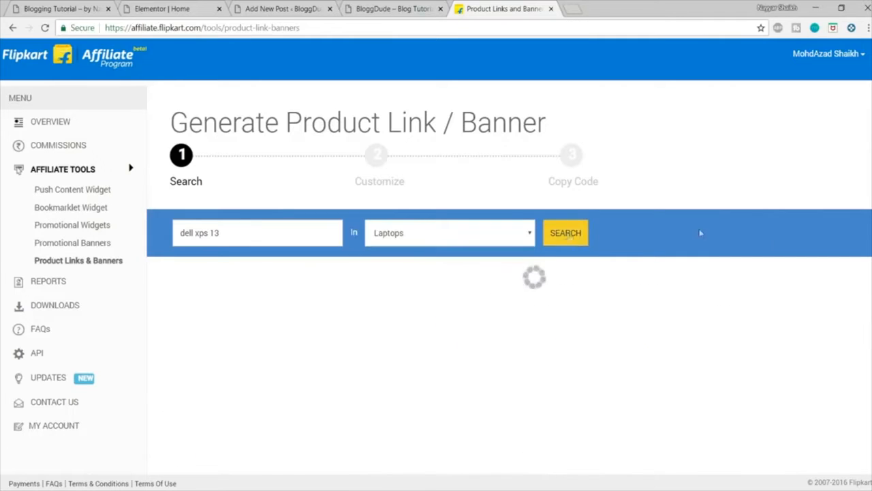
Step: Generate a link for the Dell XPS 13 Core i5 8th Gen 9360 laptop using the Button 3 style and copy its code
scroll(775, 246, "down", 1)
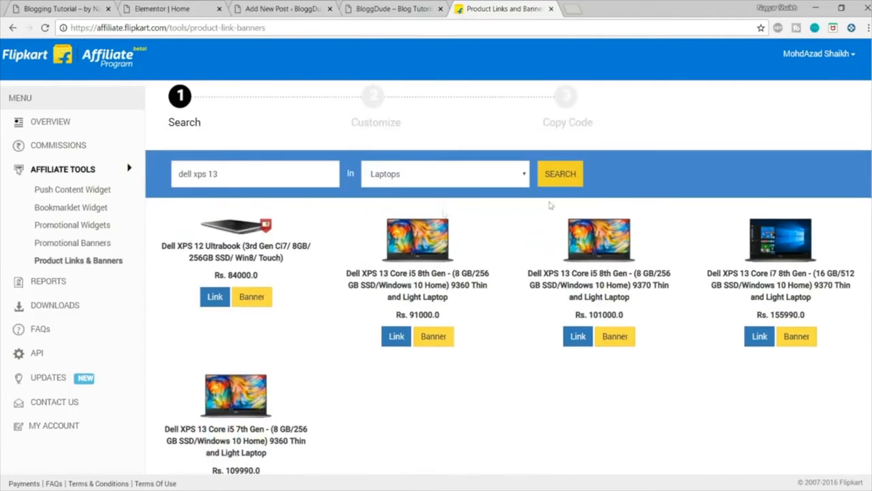
scroll(854, 304, "down", 1)
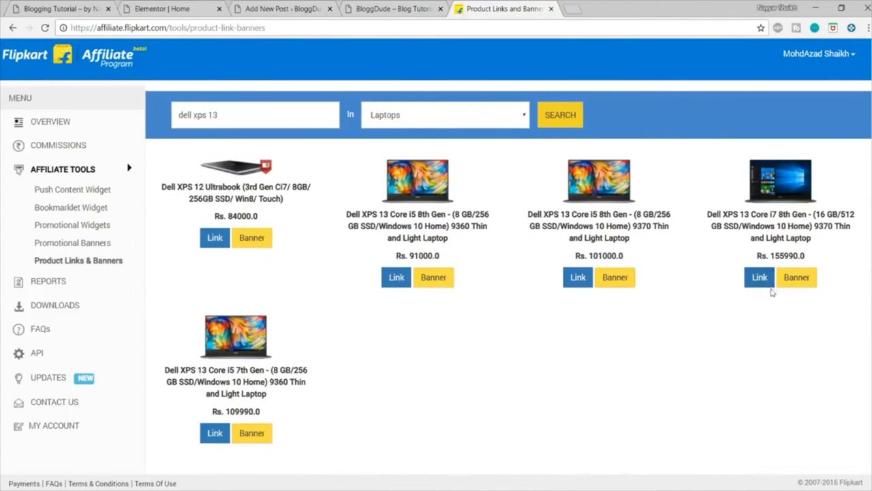
scroll(772, 291, "down", 1)
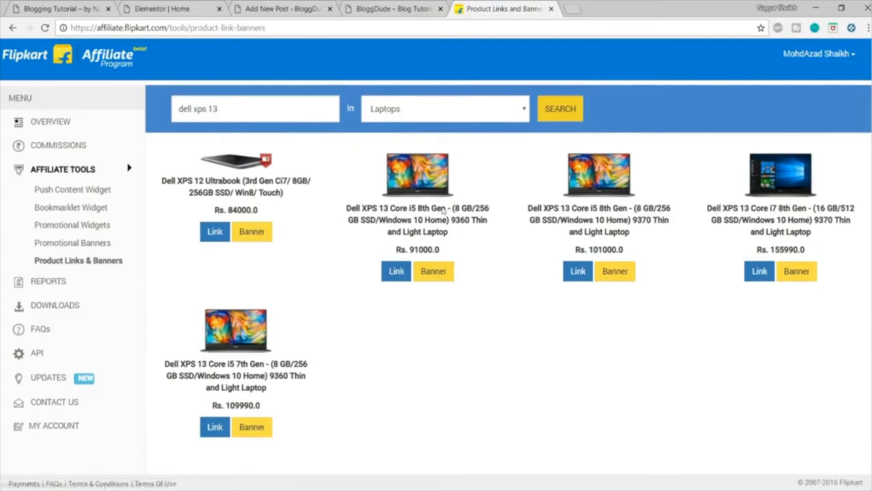
left_click(404, 275)
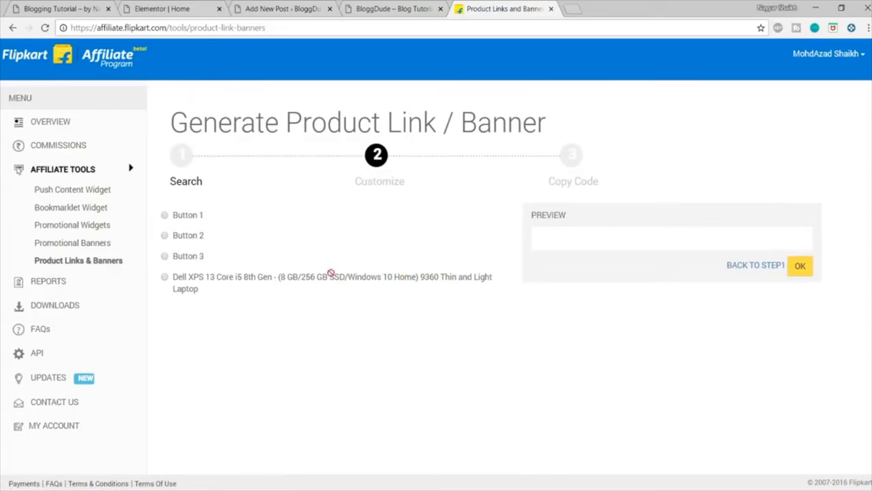
left_click(184, 217)
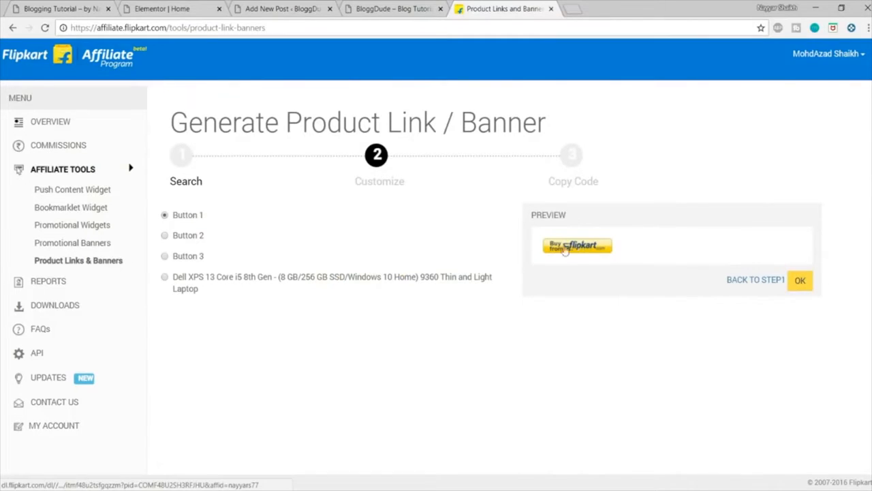
left_click(192, 236)
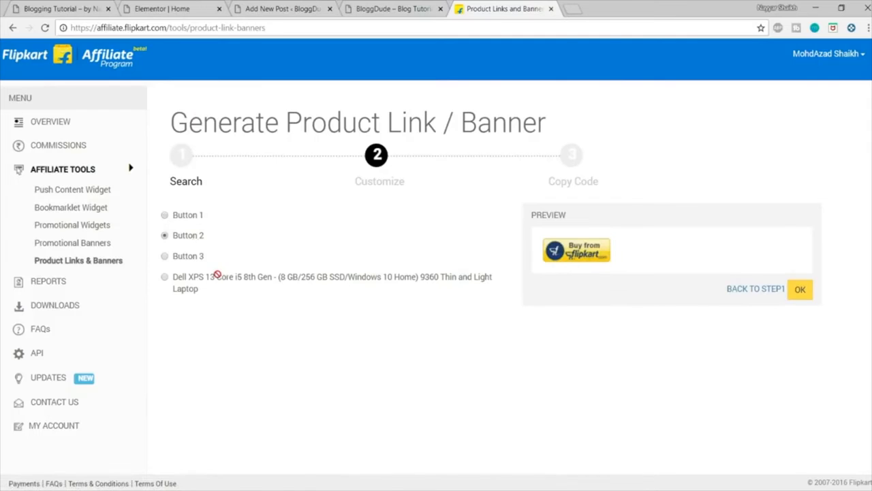
left_click(194, 257)
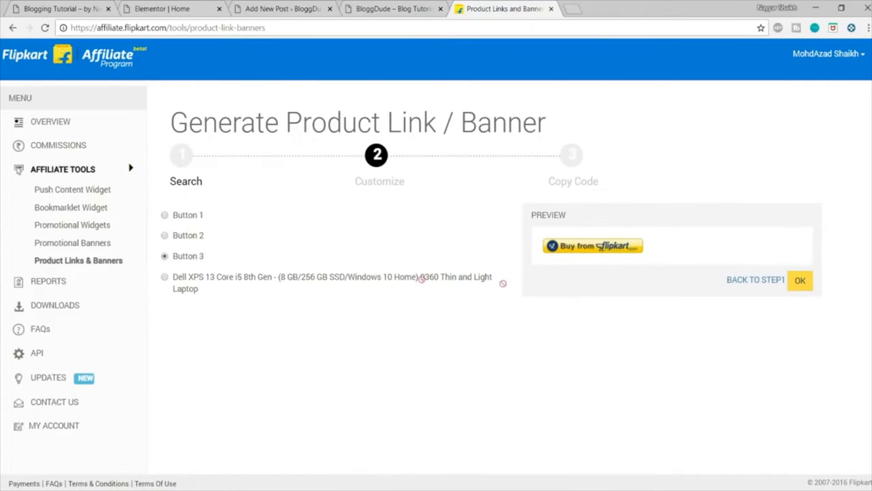
left_click(800, 280)
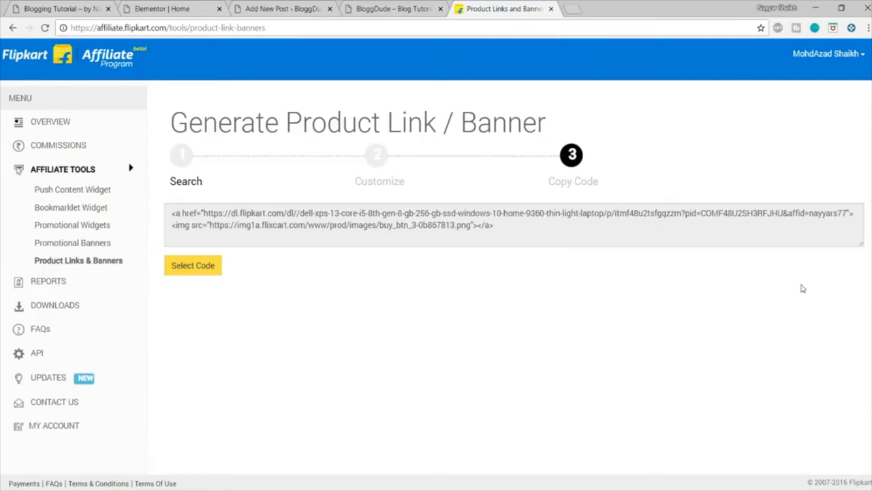
left_click_drag(507, 230, 169, 206)
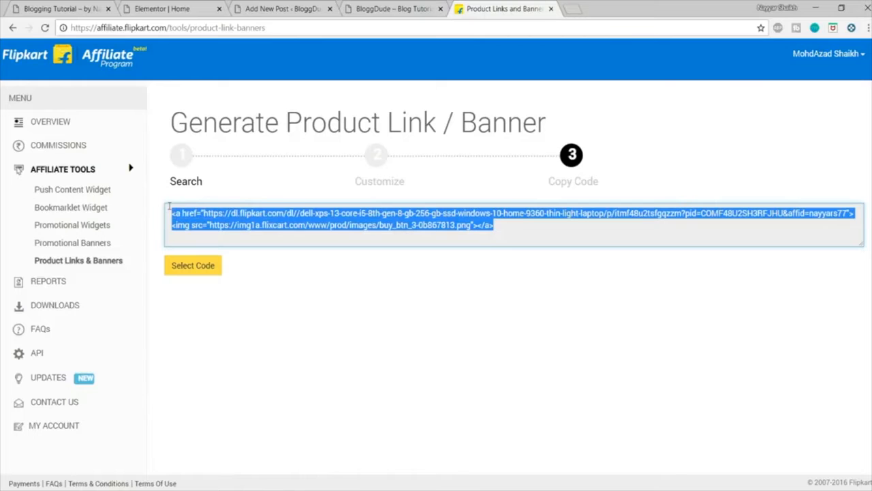
Step: Paste the affiliate code into the draft post on a new line between the "Sed varius" paragraph and the Madrin image
left_click(279, 9)
scroll(281, 276, "down", 1)
scroll(281, 275, "down", 1)
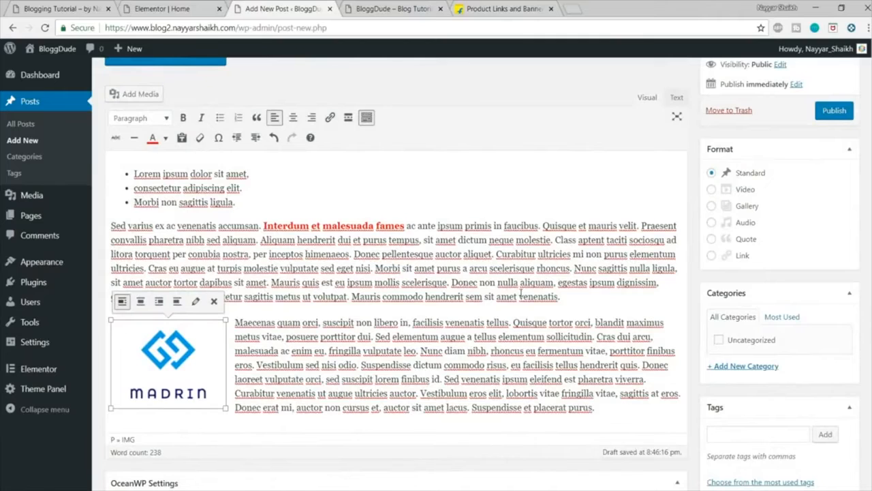
scroll(571, 336, "down", 1)
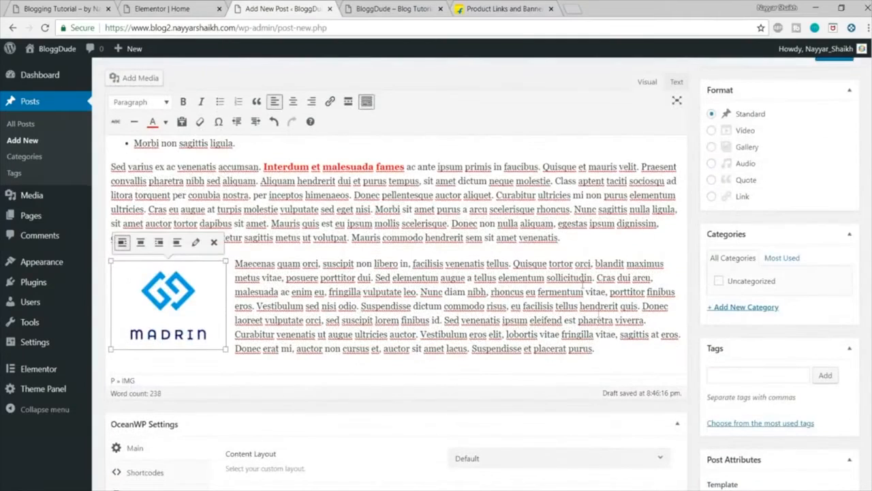
scroll(571, 238, "up", 3)
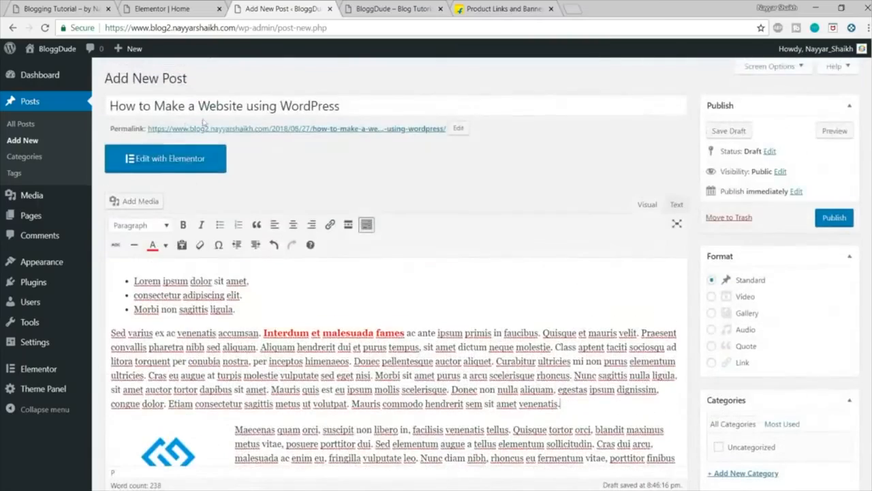
left_click_drag(389, 111, 96, 116)
scroll(506, 291, "down", 2)
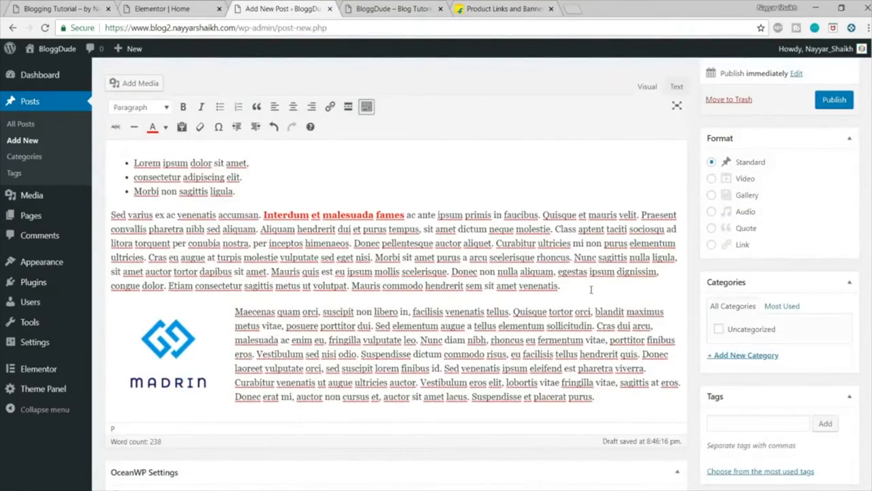
left_click(591, 290)
key("Return")
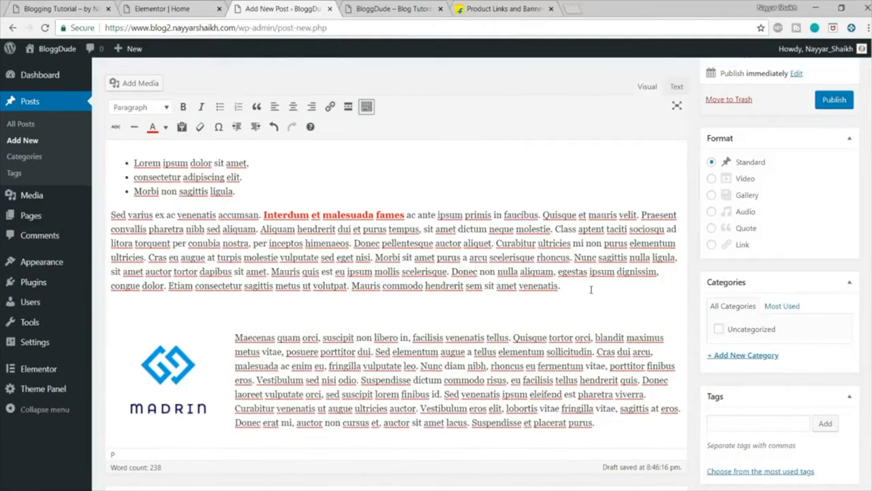
type("<a href=\"https://dl.flipkart.com/dl//dell-xps-13-core-i5-8th-gen-8-gb-256-gb-ssd-windows-10-home-9360-thin-light-laptop/p/itmf48u2tsfgqzzm?pid=COMF48U2SH3RFJHU&affid=nayyars77\"><img src=\"https://img1a.flixcart.com/www/prod/images/buy_btn_3-0b867813.png\"></a>")
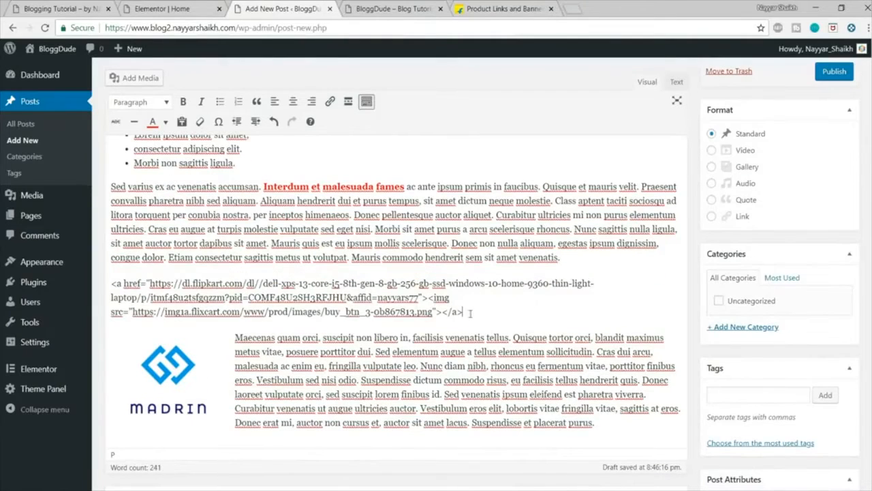
Step: Move the pasted affiliate code into the post's HTML source in place of the &nbsp; line, and return to the visual view
left_click_drag(112, 281, 474, 318)
scroll(518, 330, "up", 2)
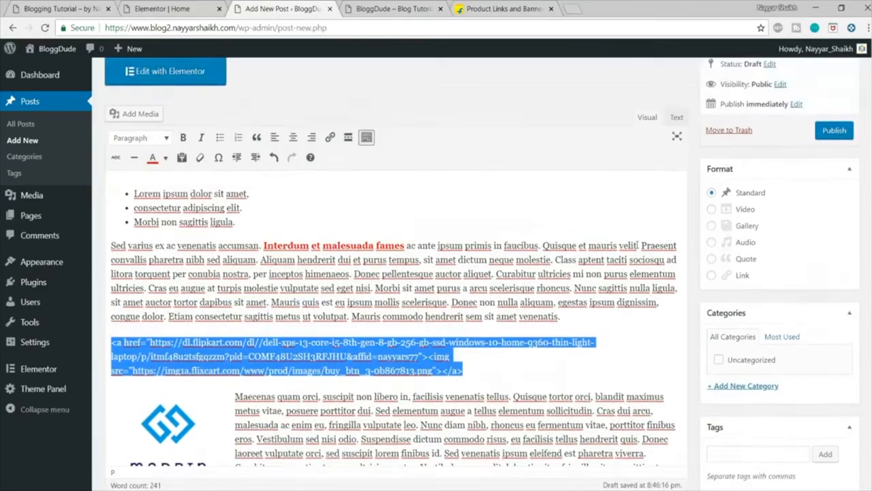
key("ctrl+x")
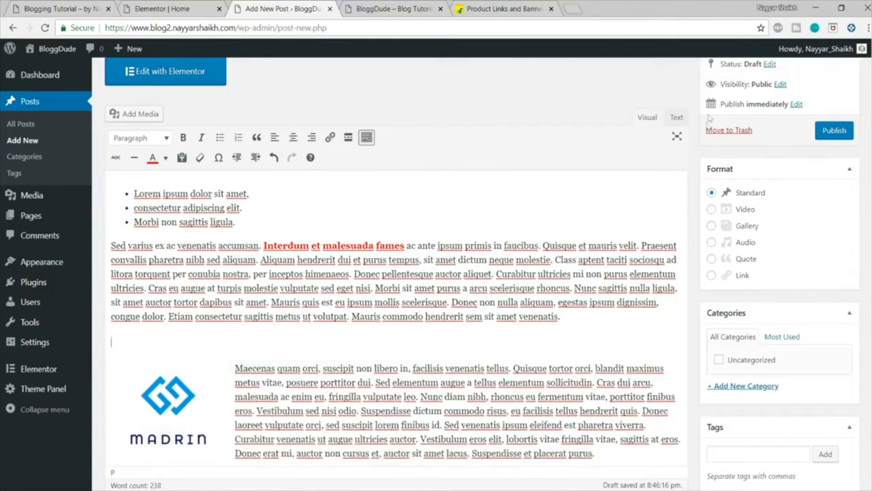
left_click(678, 118)
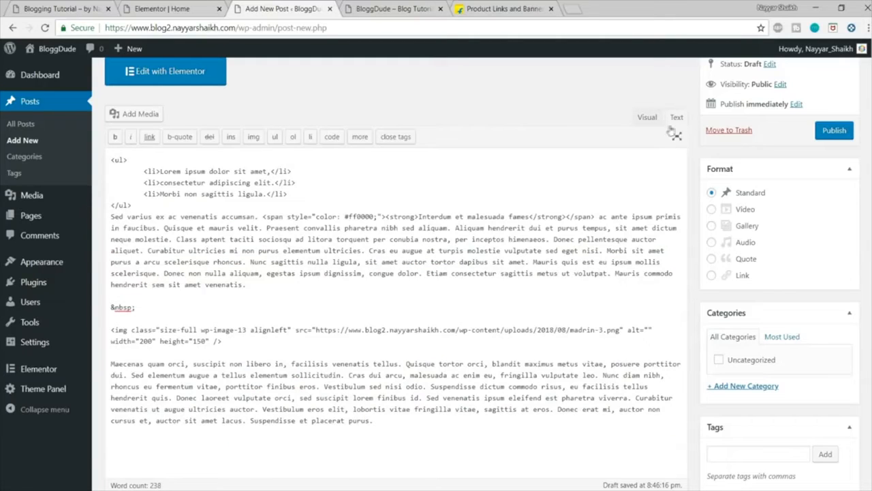
triple_click(111, 308)
key("ctrl+v")
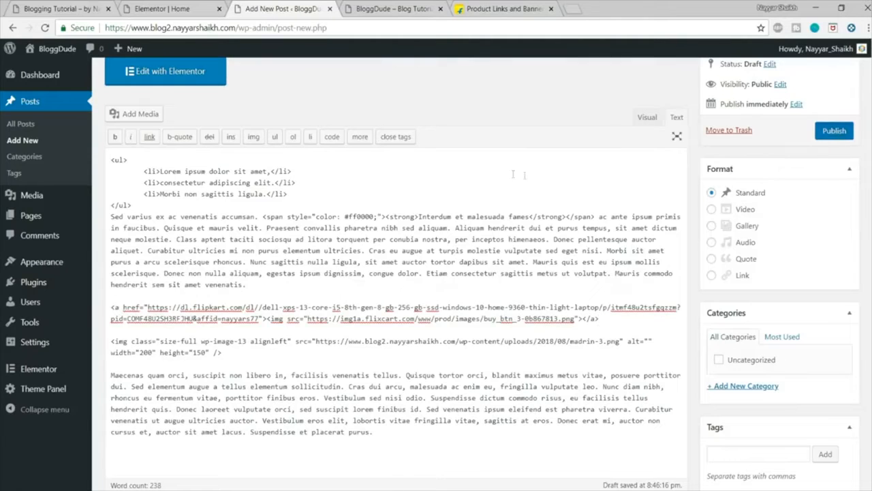
left_click(648, 117)
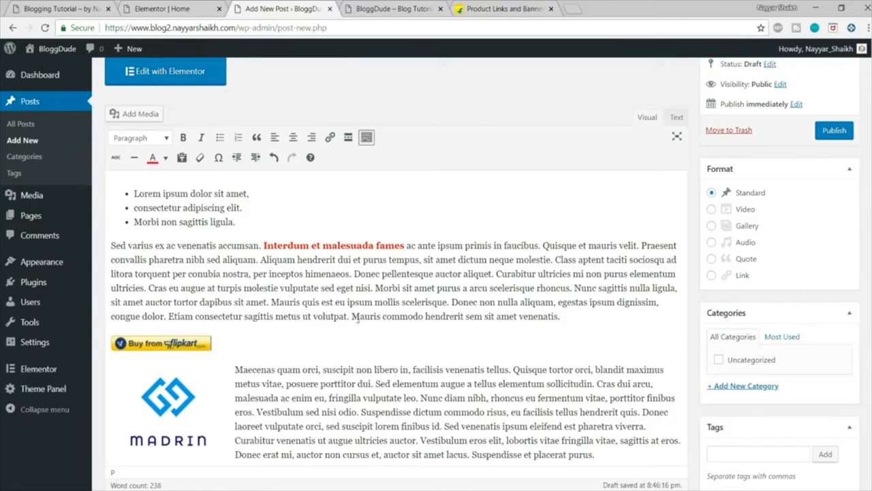
Step: Switch back to the Flipkart Affiliate site and open the Promotional Banners tool
left_click(475, 6)
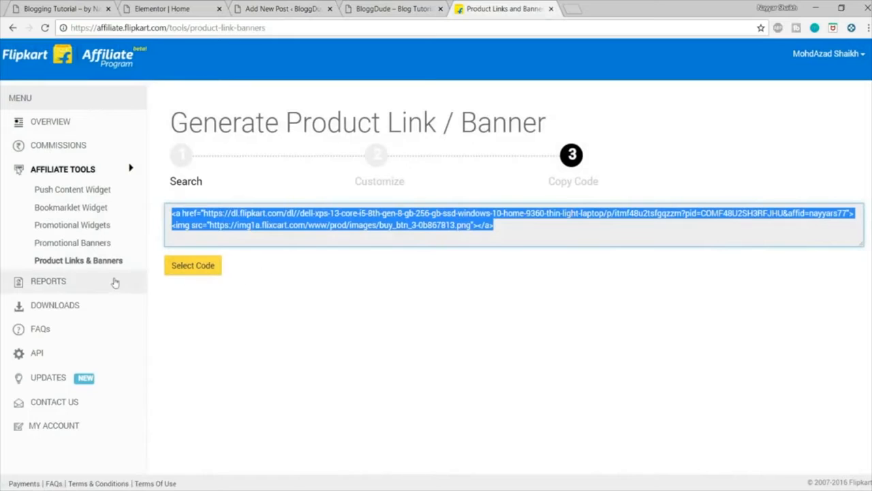
left_click(96, 262)
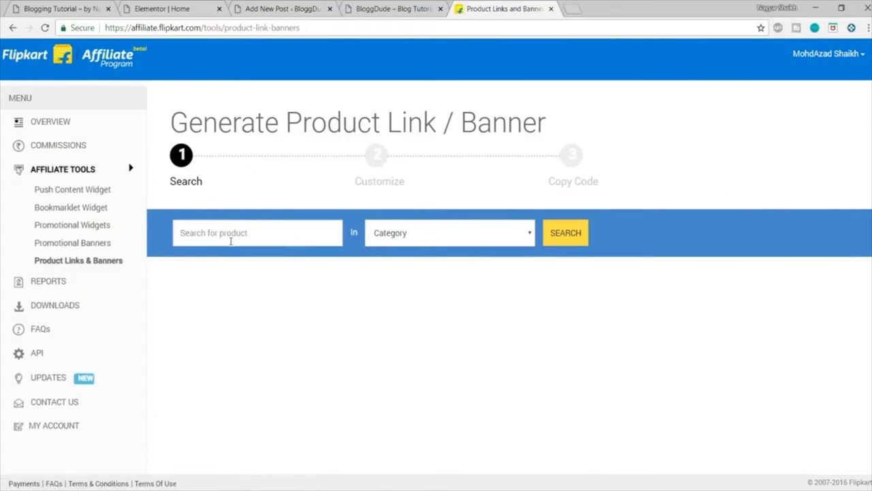
left_click(65, 244)
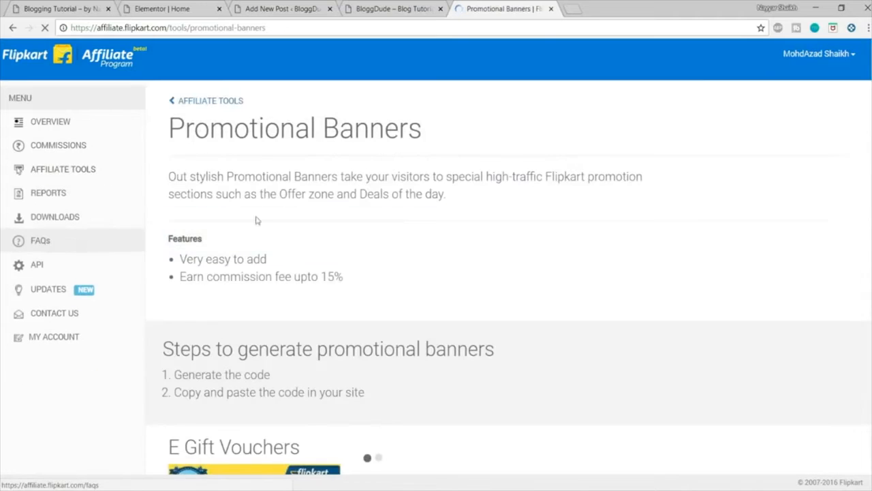
Step: Look through the banner types offered on the Promotional Banners page, including Deal Of The Day and App Installs
scroll(536, 389, "down", 6)
scroll(432, 318, "down", 10)
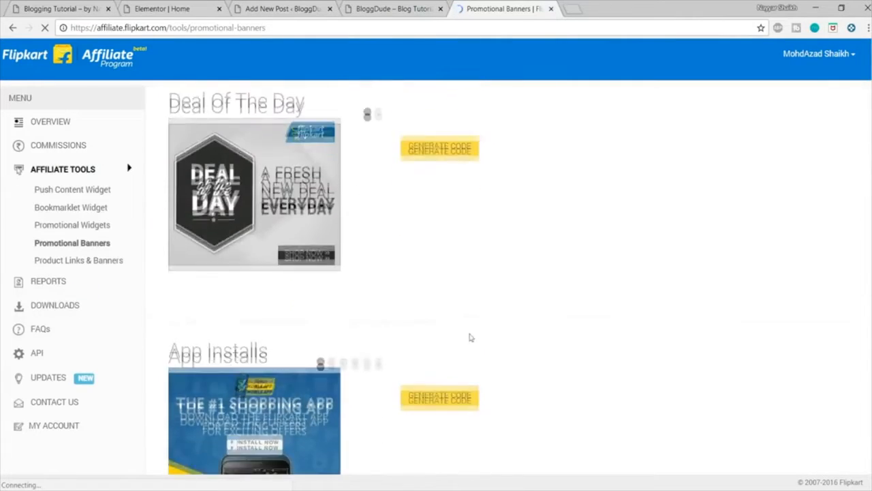
scroll(334, 402, "up", 15)
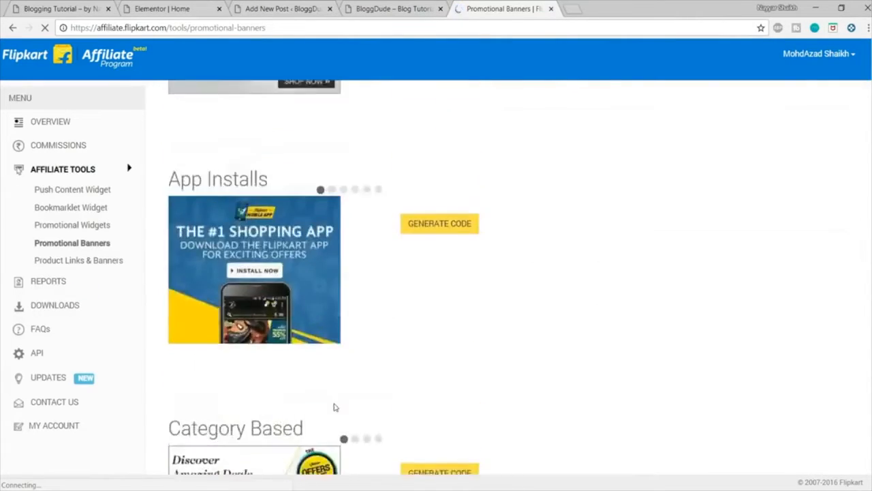
Step: Return to the draft post and review its text, Flipkart button, Madrin image and available post settings
left_click(392, 8)
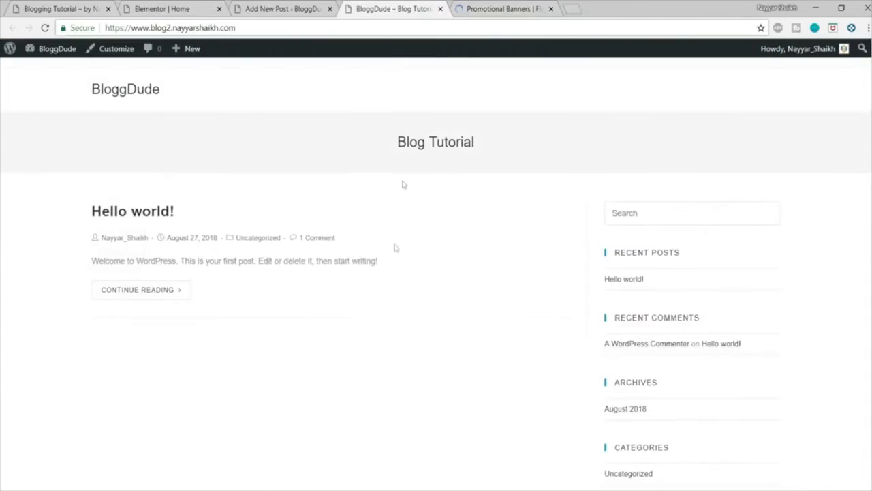
key("ctrl+shift+Tab")
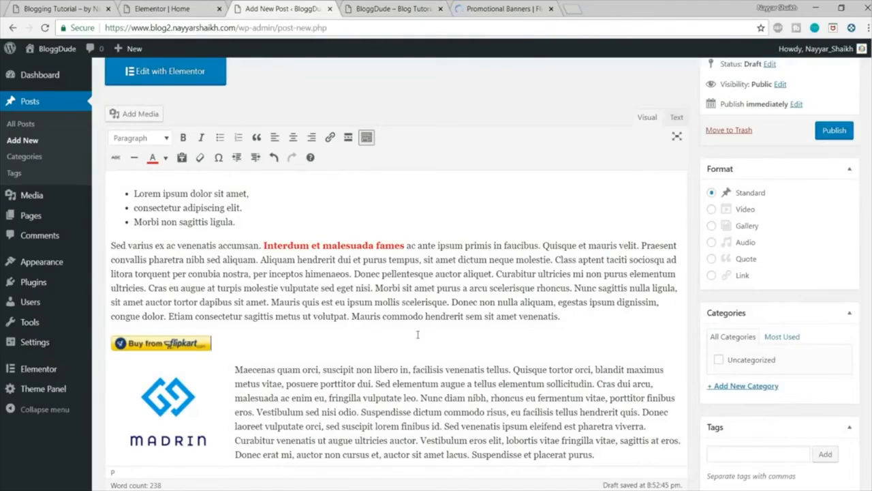
scroll(418, 334, "down", 2)
scroll(454, 357, "down", 1)
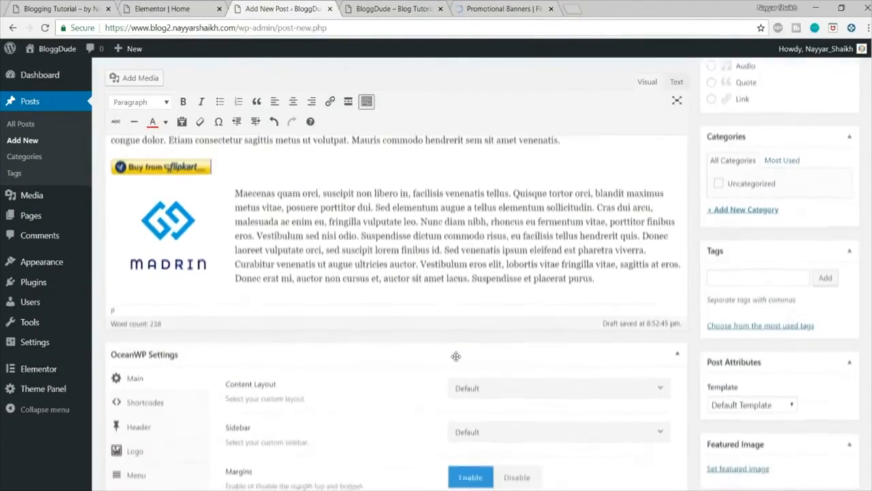
scroll(454, 357, "up", 5)
scroll(385, 370, "down", 2)
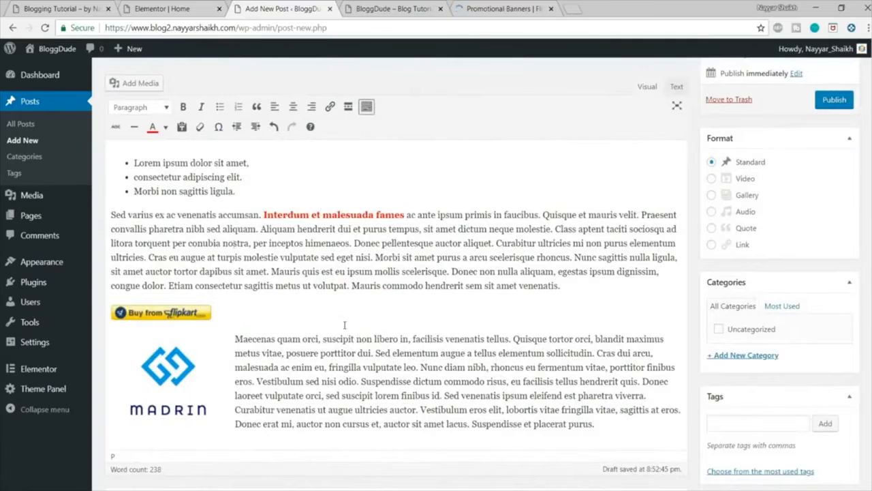
scroll(344, 325, "up", 2)
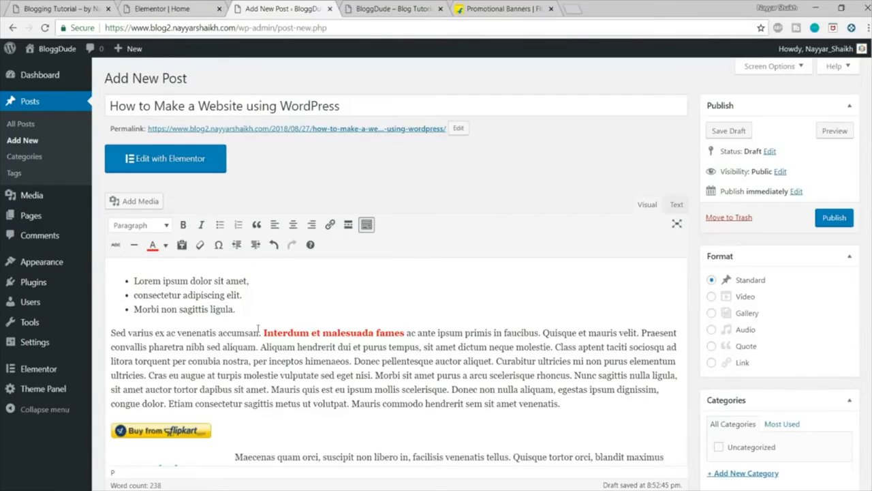
scroll(258, 330, "down", 3)
scroll(233, 250, "up", 2)
scroll(403, 292, "down", 1)
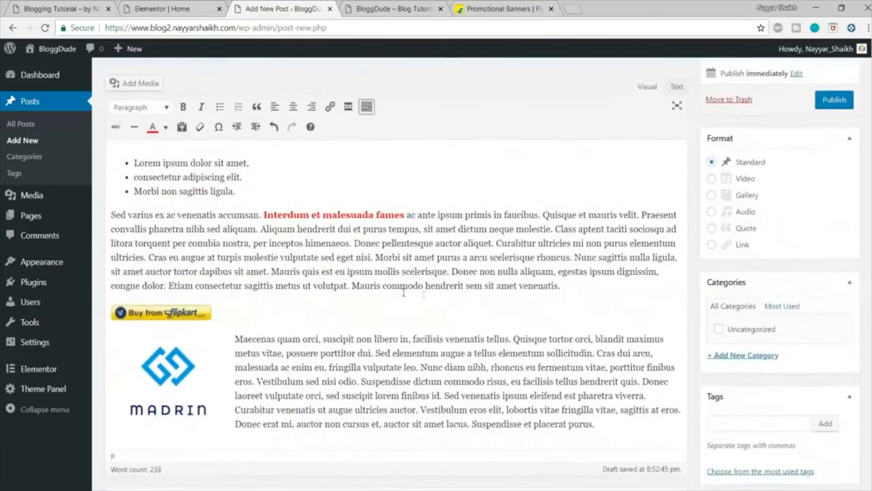
scroll(440, 308, "down", 2)
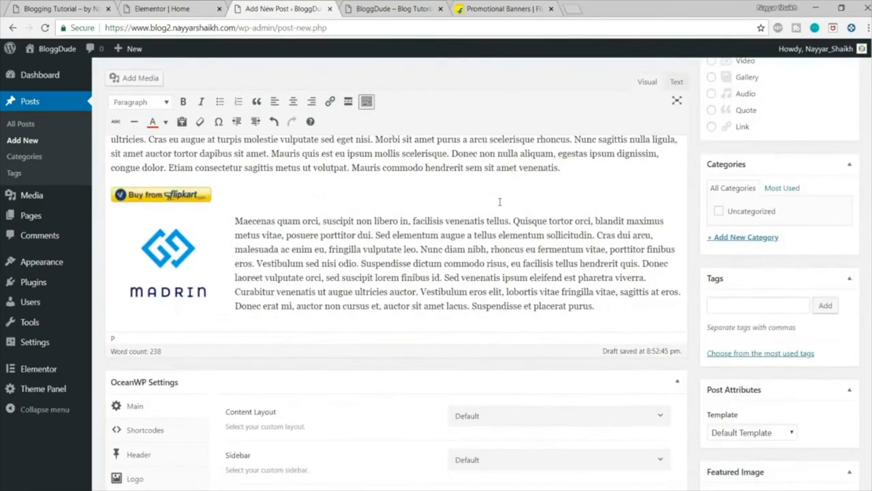
scroll(499, 202, "down", 2)
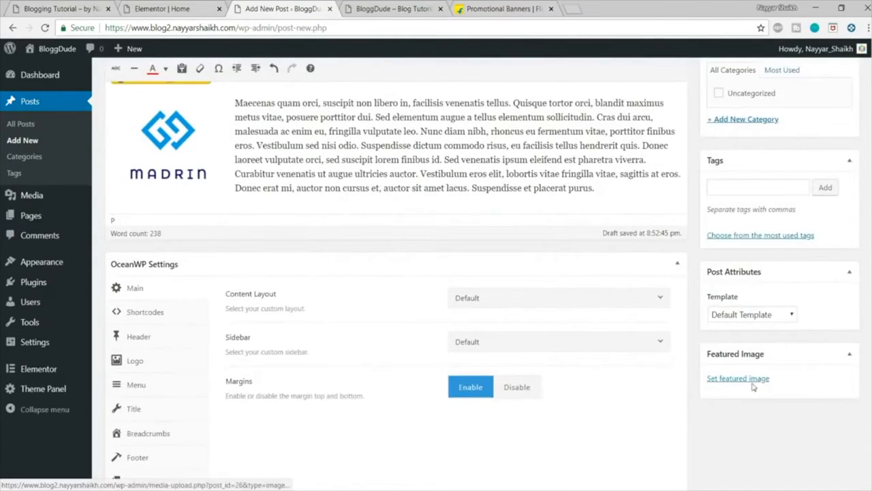
Step: Examine the post thumbnails in the demo blog's Recent Videos section and return to the draft post
left_click(73, 9)
scroll(354, 260, "down", 2)
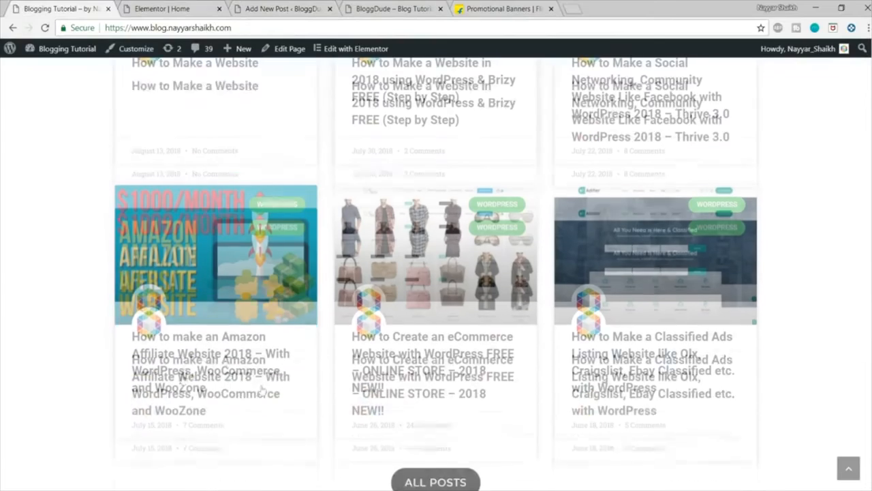
scroll(238, 271, "up", 4)
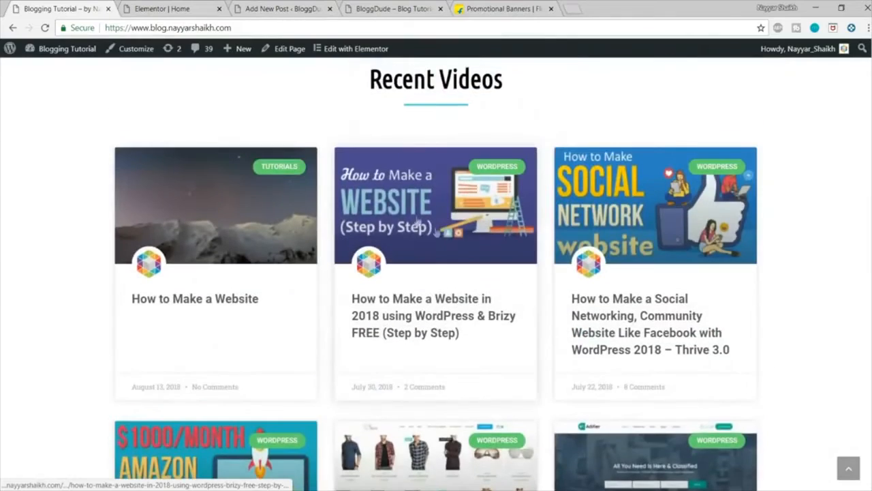
left_click(193, 6)
left_click(273, 8)
Step: Upload all images from the Media folder and set Amazon-Affilaite-Website-2018.png as the post's featured image
left_click(756, 379)
left_click(69, 100)
left_click(411, 267)
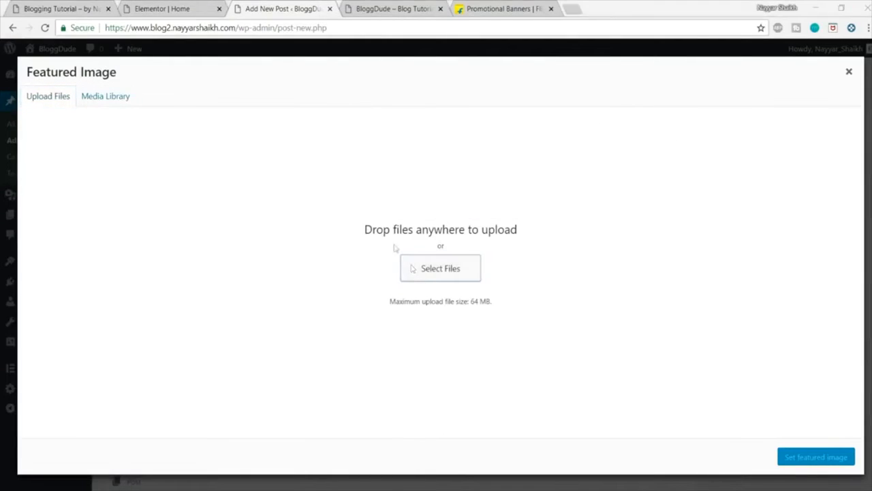
double_click(127, 95)
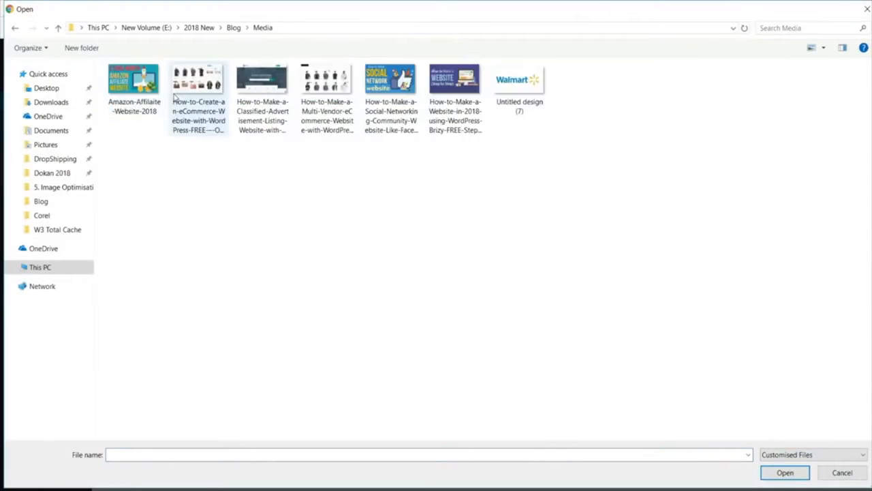
key("ctrl+a")
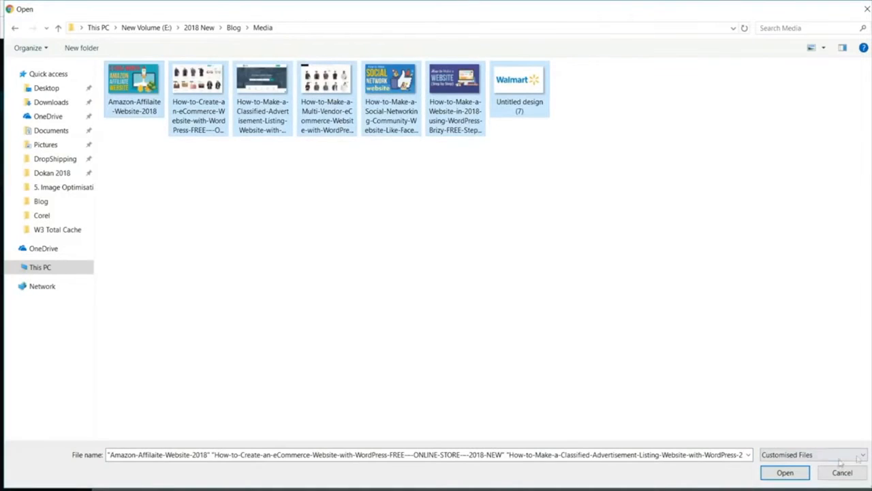
left_click(785, 473)
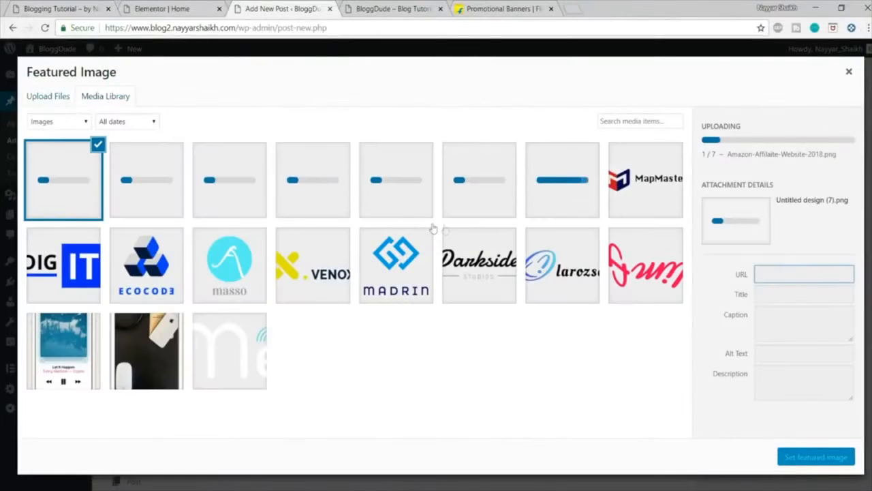
left_click(538, 188)
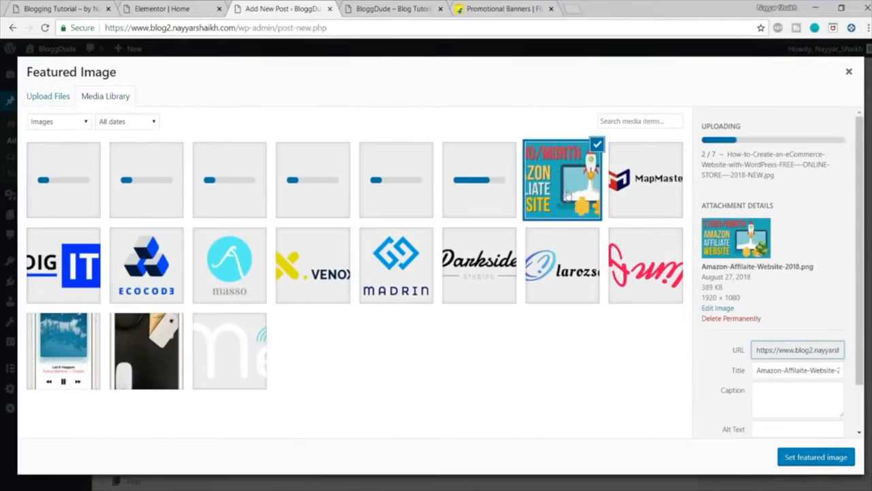
left_click(799, 462)
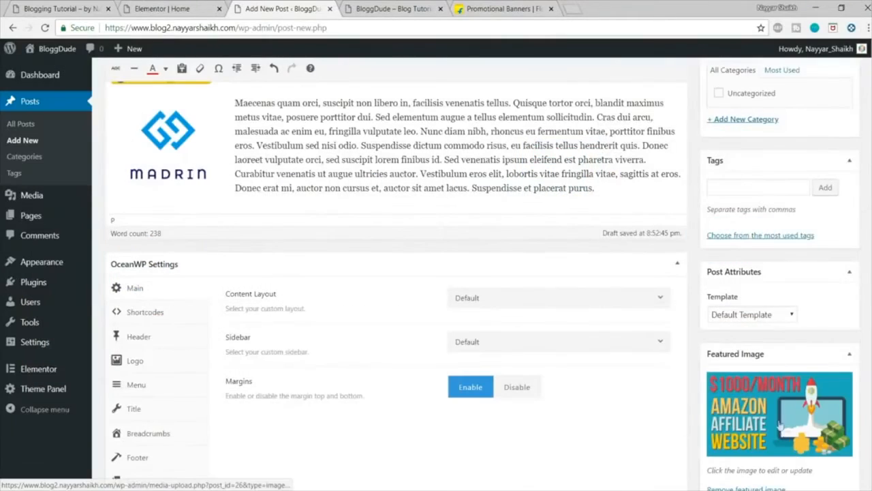
Step: Add a new category named "electronics" to the post
scroll(781, 419, "down", 2)
scroll(781, 417, "up", 7)
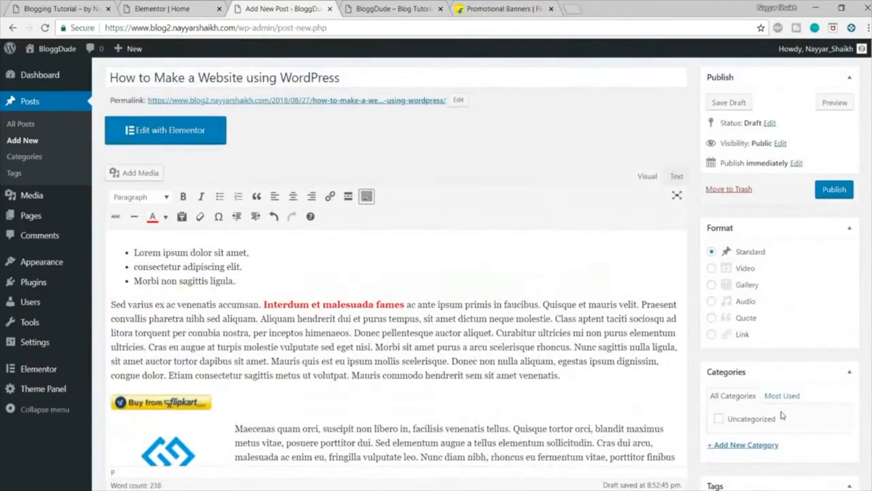
scroll(783, 416, "up", 1)
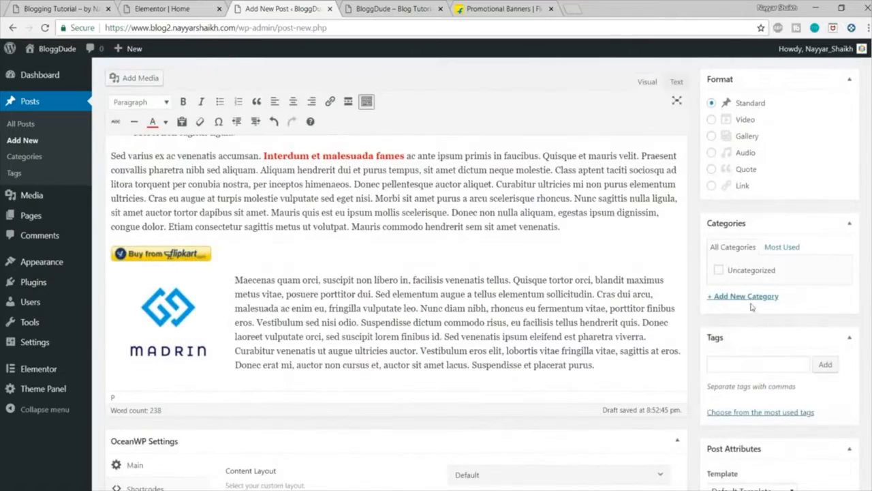
left_click(744, 296)
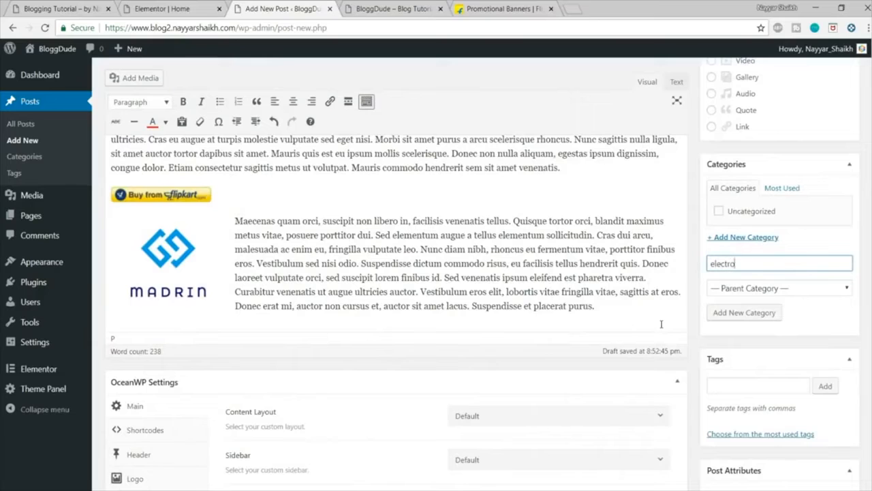
left_click(770, 314)
Step: Add the tags "dell", "dell xps 13" and "laptop" to the post
left_click(751, 402)
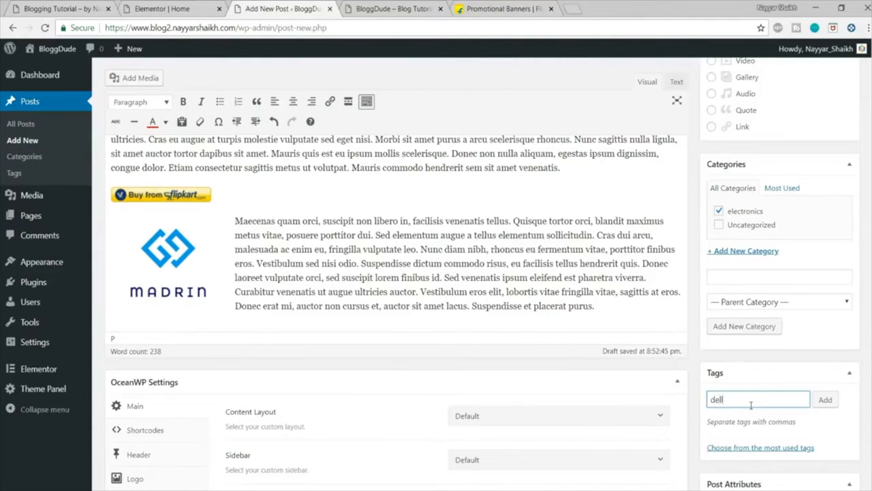
key("Return")
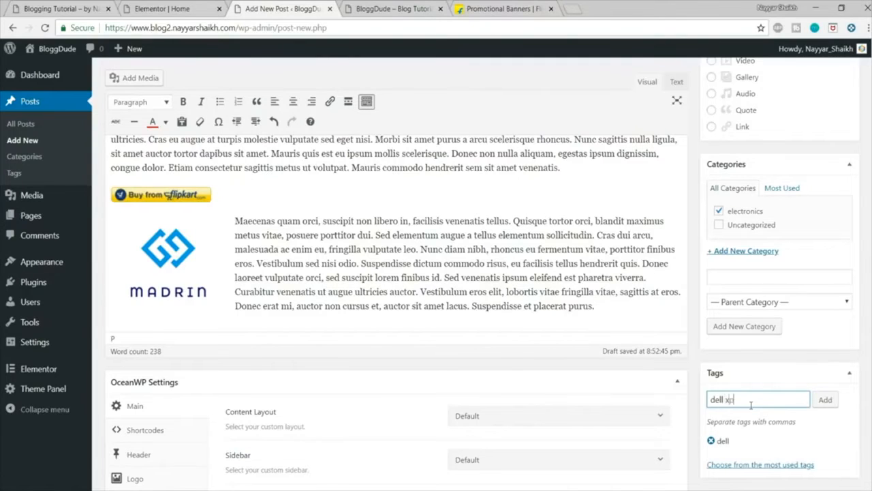
type("dell xps 13")
key("Return")
type("laptop")
key("Return")
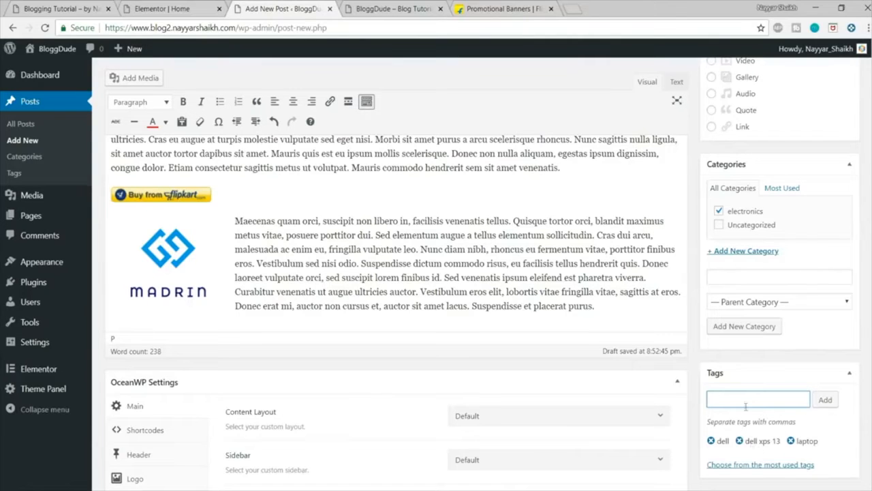
Step: Publish the post "How to Make a Website using WordPress"
scroll(842, 431, "down", 2)
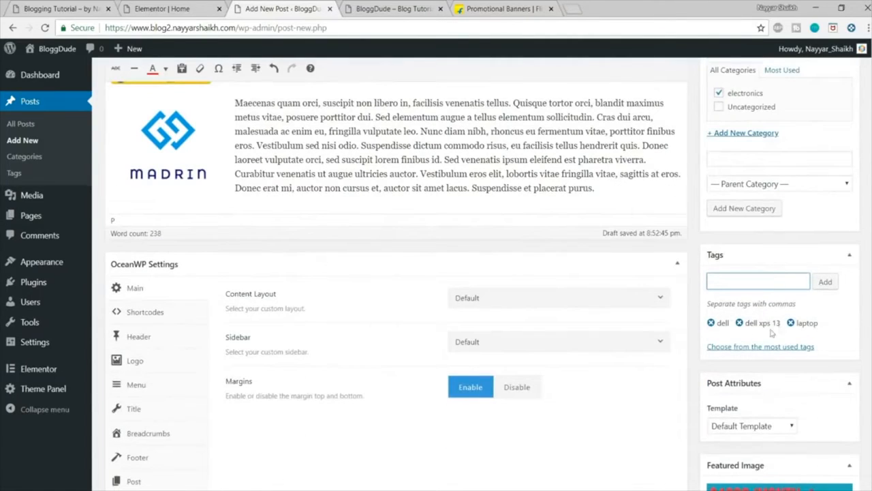
scroll(666, 316, "up", 5)
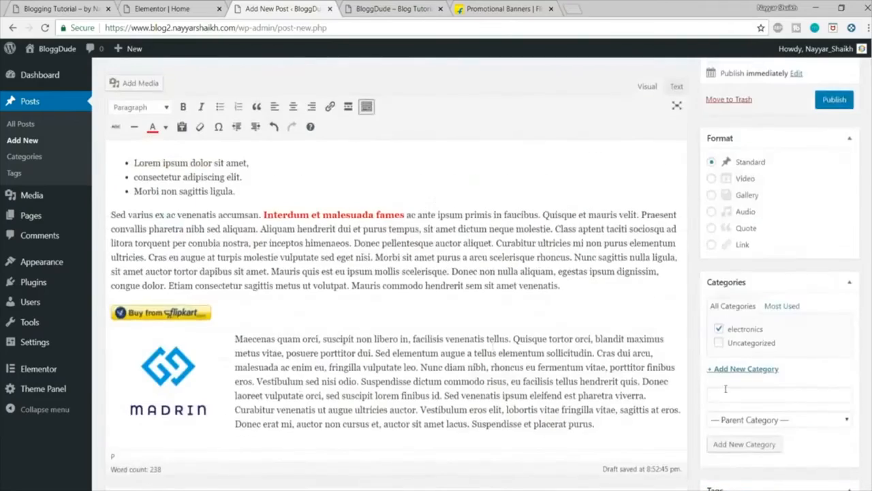
scroll(825, 413, "down", 8)
scroll(837, 445, "up", 10)
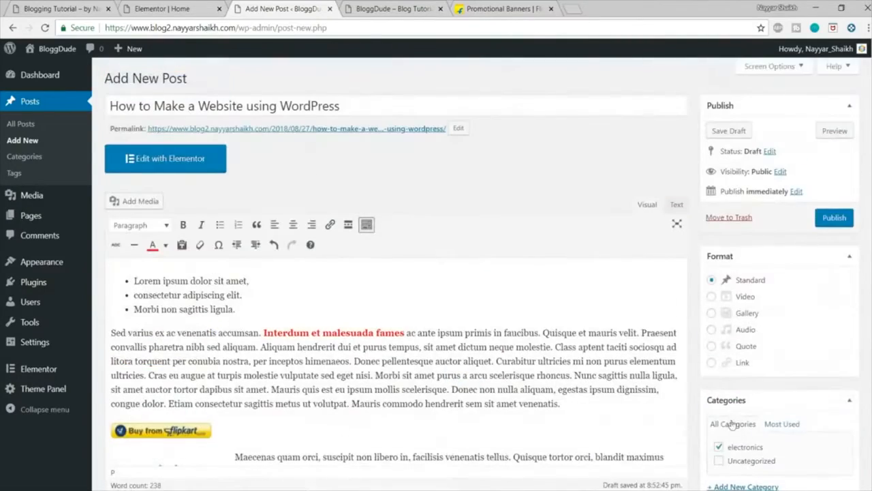
left_click(836, 218)
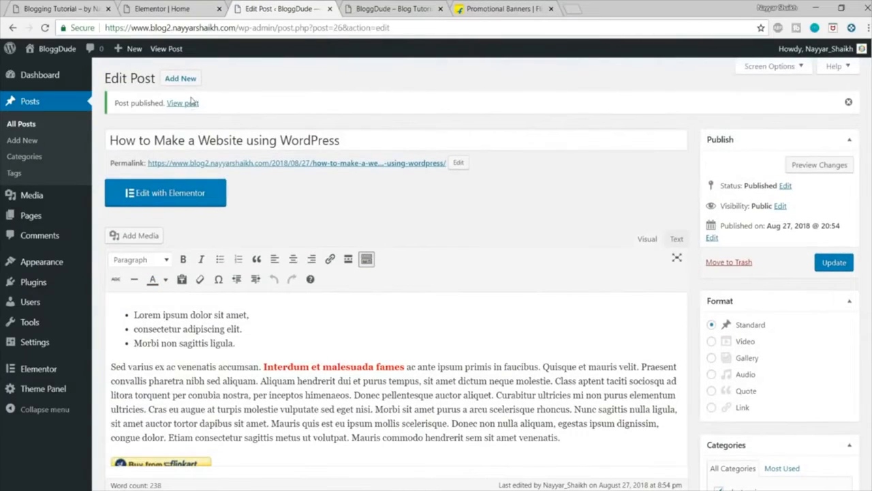
Step: View the published post on the site and check its featured image, content, Flipkart button and tags
left_click(184, 103, "ctrl")
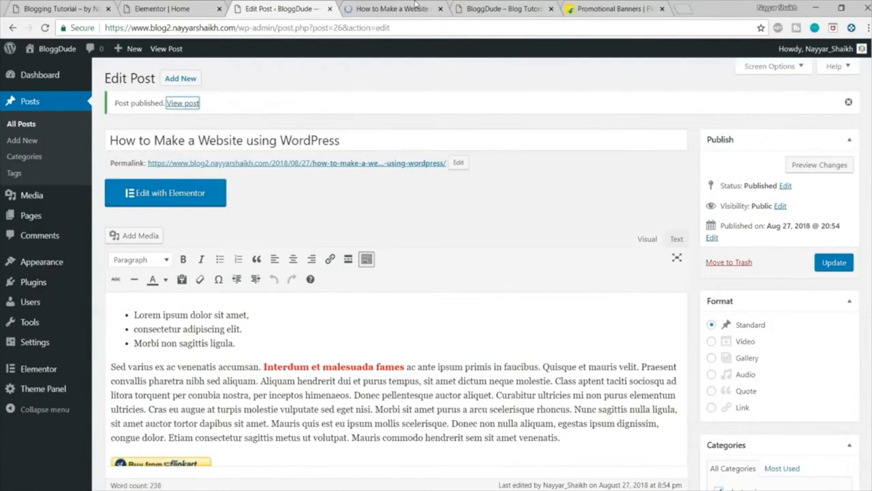
left_click(416, 5)
scroll(480, 293, "down", 5)
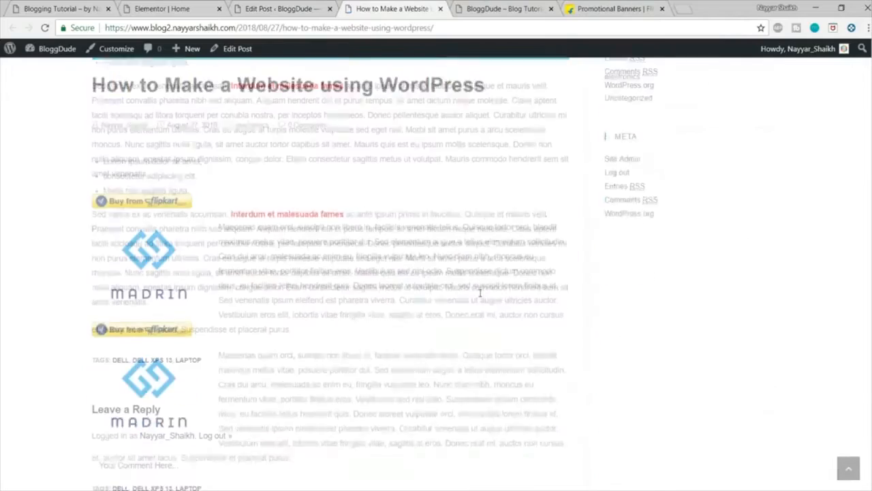
scroll(480, 293, "down", 2)
scroll(481, 293, "up", 3)
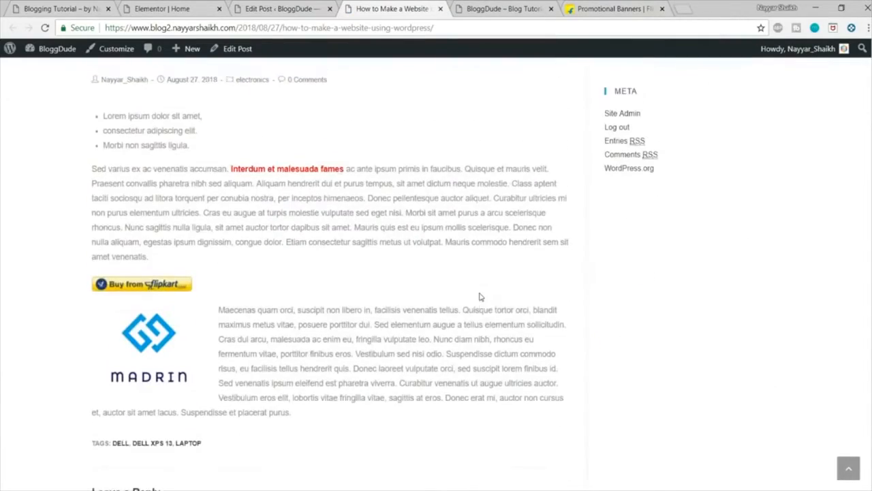
scroll(480, 296, "up", 4)
scroll(481, 297, "down", 1)
scroll(481, 296, "up", 3)
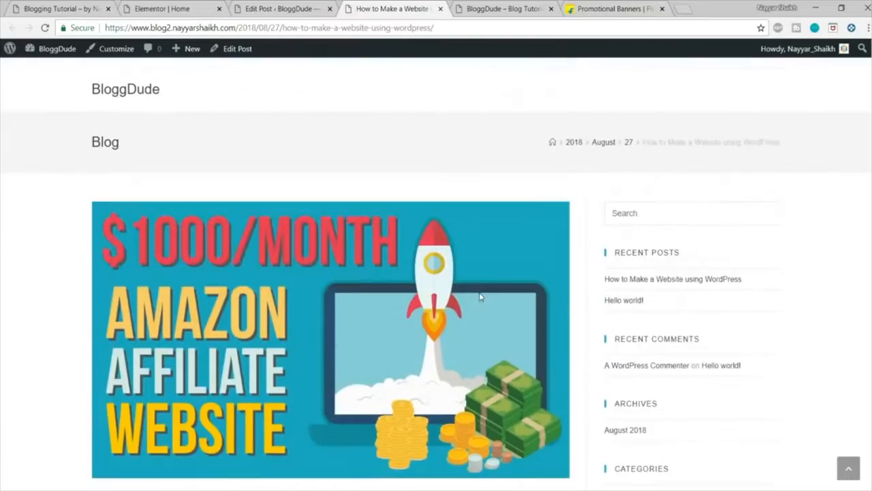
Step: Open the demo blog's "How to Make a Website in 2018 using WordPress & Brizy" post and compare its header and title with the new post
key("ctrl+1")
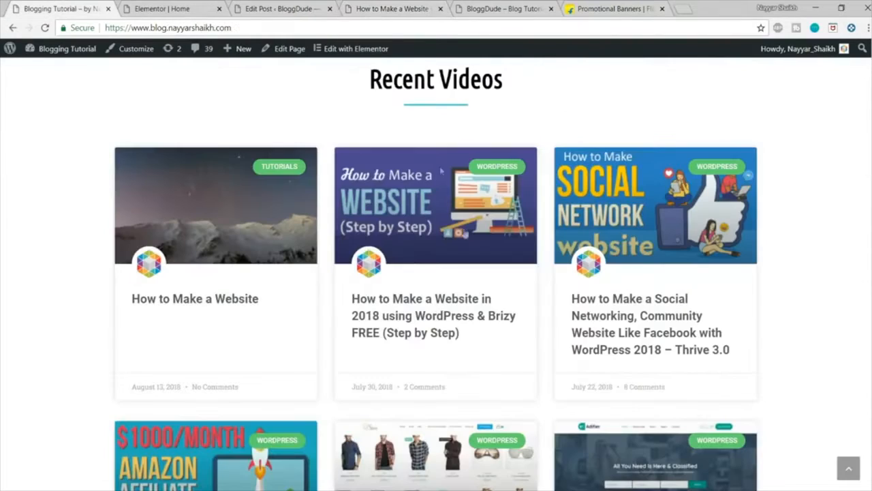
left_click(394, 303)
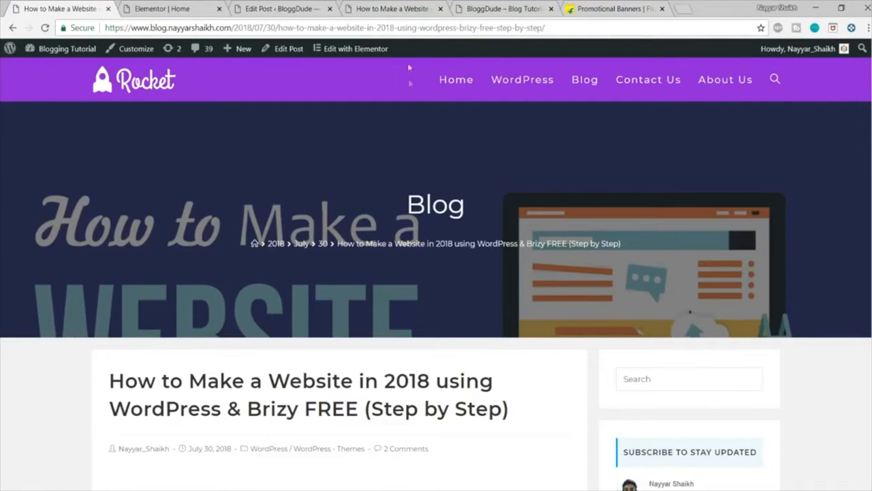
left_click(391, 8)
left_click(78, 8)
scroll(241, 267, "down", 2)
left_click_drag(109, 262, 565, 296)
left_click(528, 291)
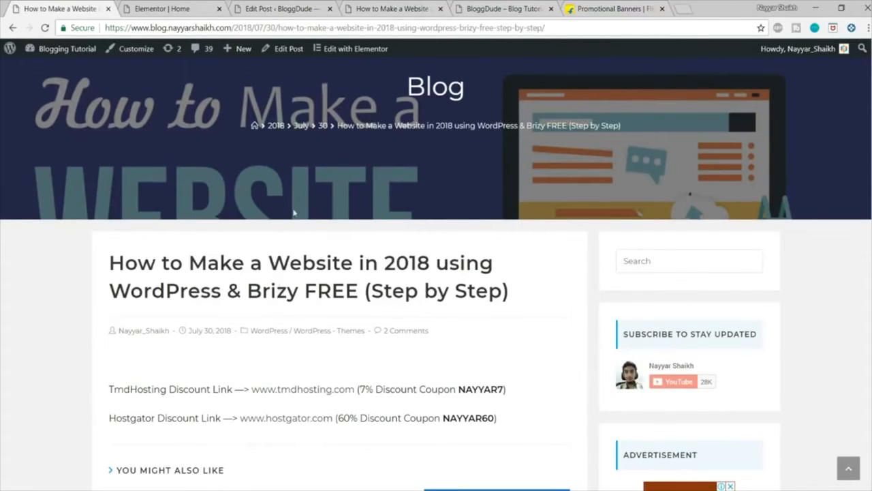
Step: Compare the new post's title, meta line and body text with the demo blog's Brizy website post
left_click(354, 8)
scroll(167, 130, "down", 5)
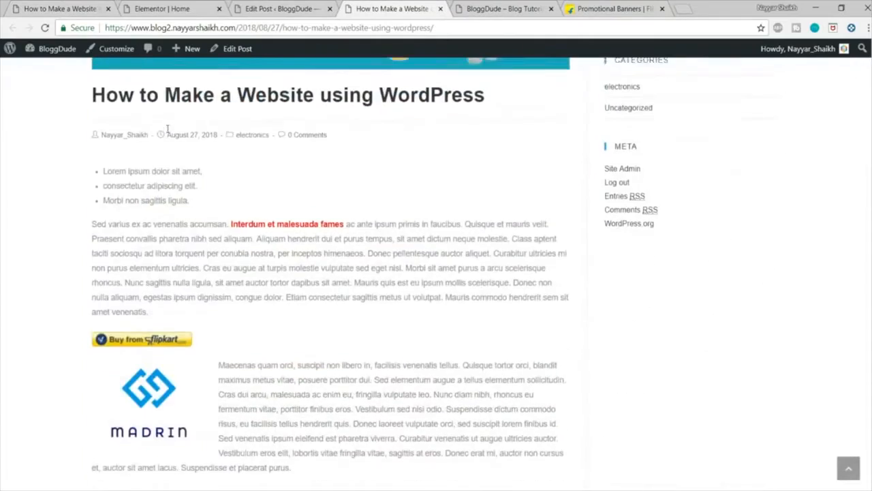
scroll(167, 130, "up", 1)
left_click_drag(91, 240, 236, 323)
left_click(403, 328)
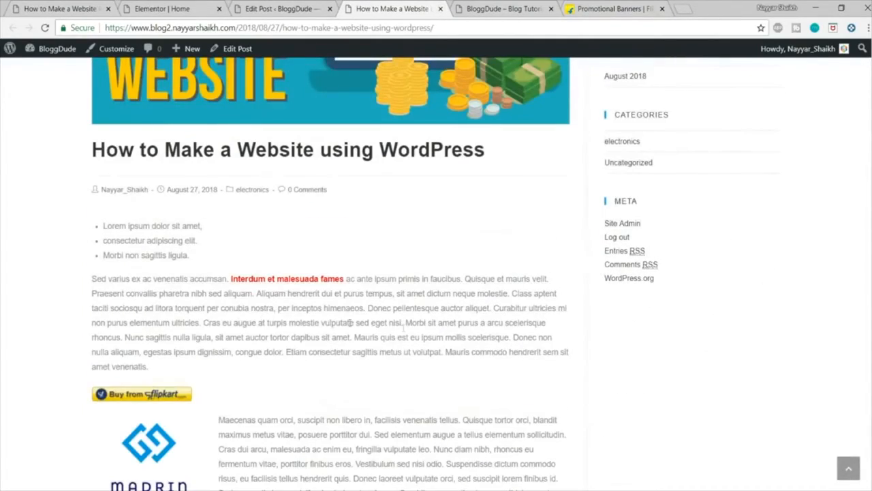
scroll(402, 321, "up", 5)
left_click(98, 6)
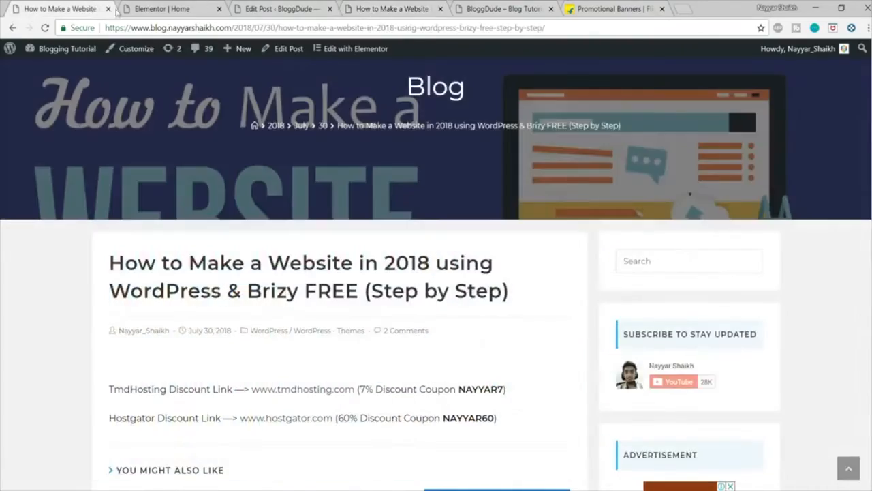
scroll(424, 257, "up", 2)
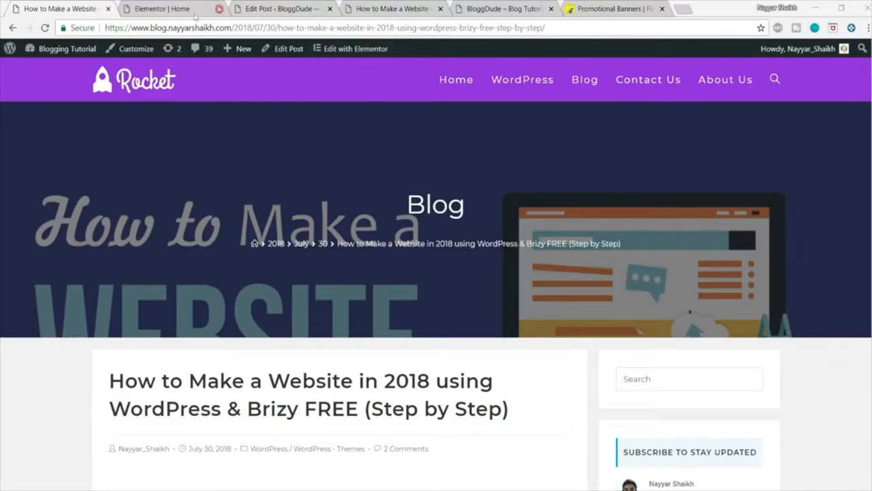
Step: Compare the new post's header area, featured image and page layout with the demo post's design
left_click(424, 8)
scroll(496, 366, "down", 3)
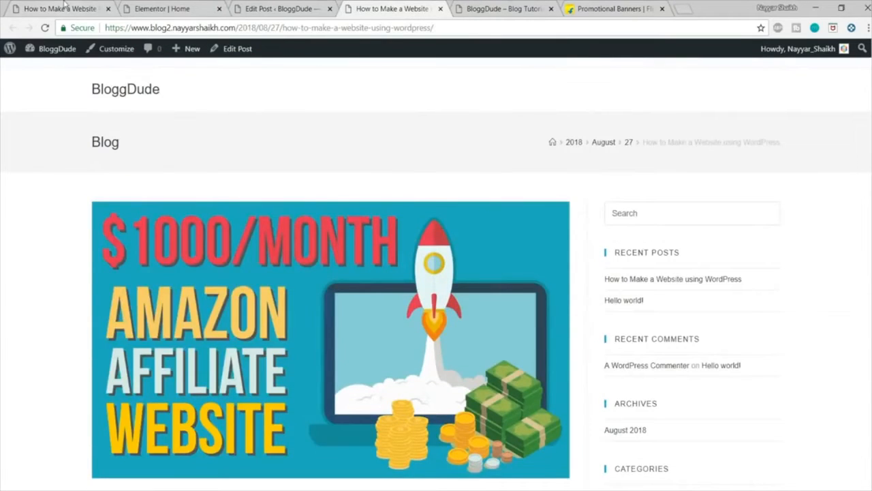
left_click(64, 5)
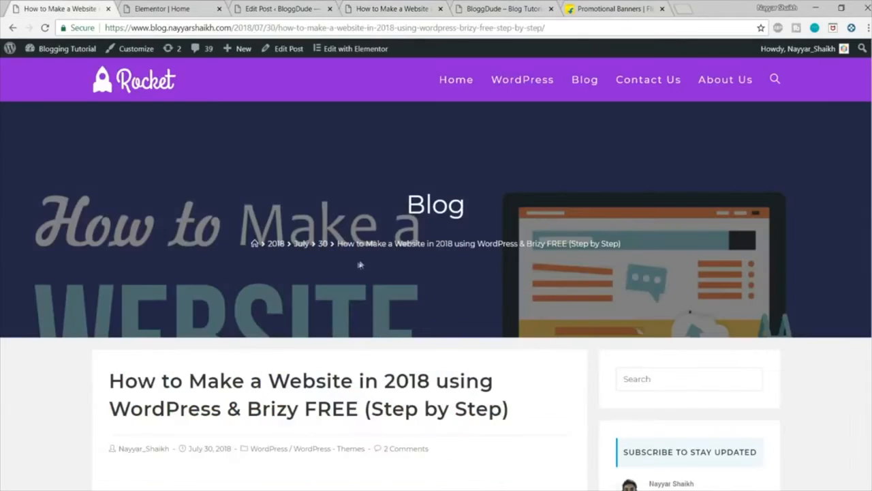
left_click(402, 7)
scroll(441, 245, "down", 4)
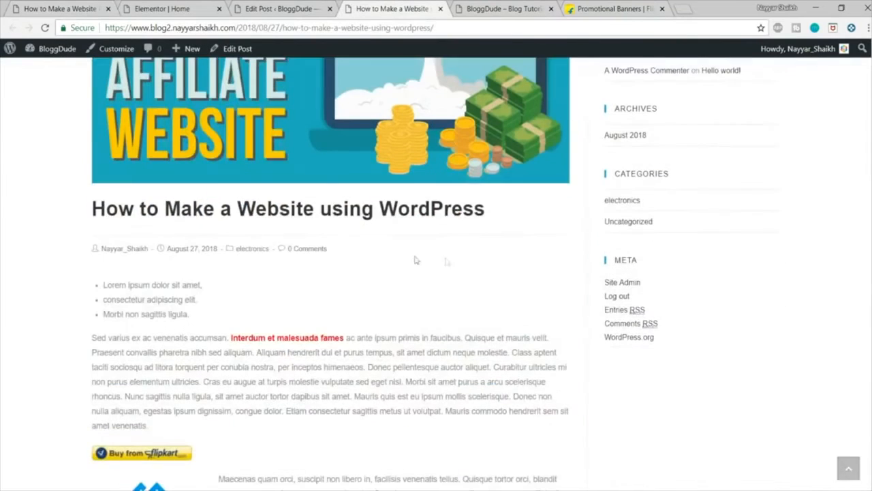
scroll(336, 233, "down", 3)
scroll(336, 233, "down", 3)
scroll(339, 245, "up", 10)
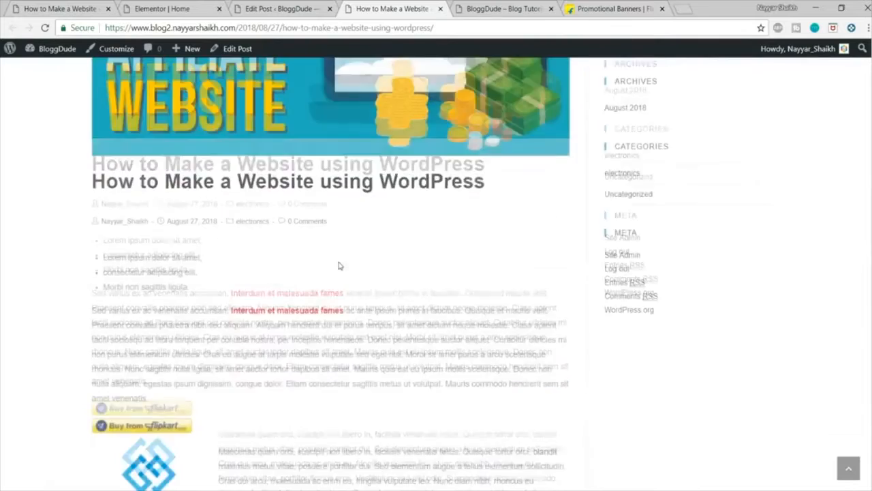
Step: Open the theme customizer from the new post and examine the demo post's related posts, comments and sidebar widgets
left_click(111, 52)
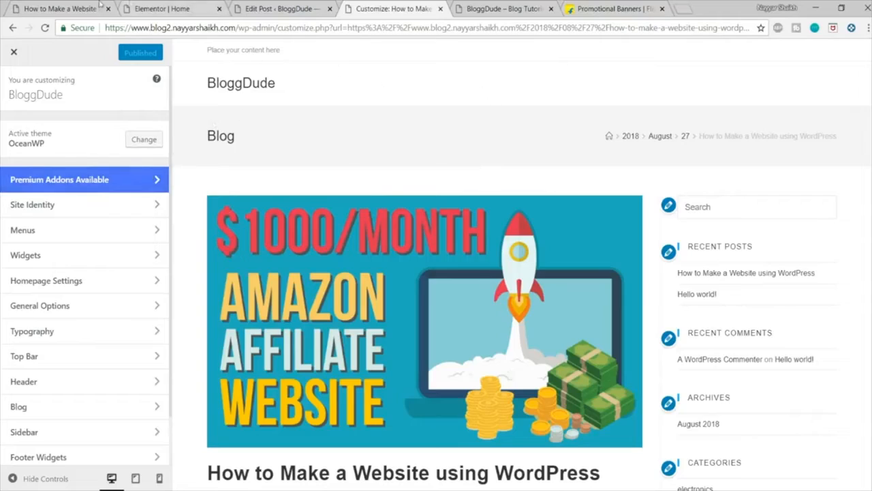
left_click(55, 8)
scroll(253, 179, "down", 5)
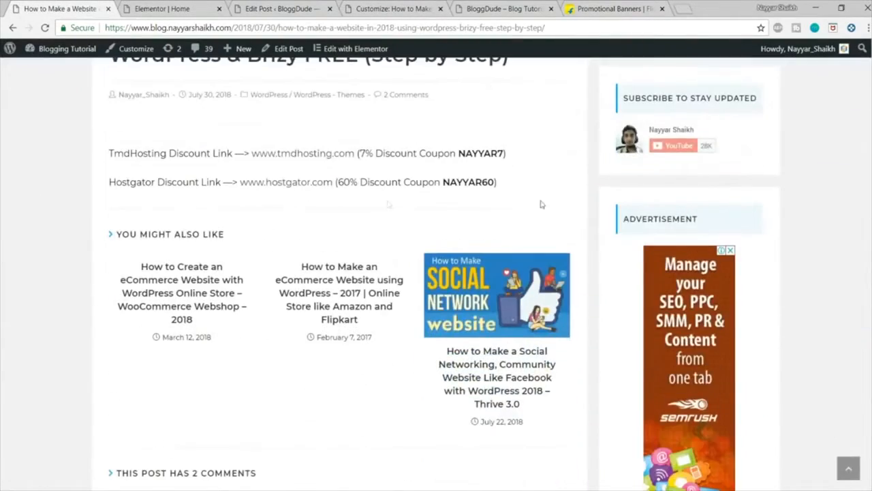
scroll(691, 211, "down", 7)
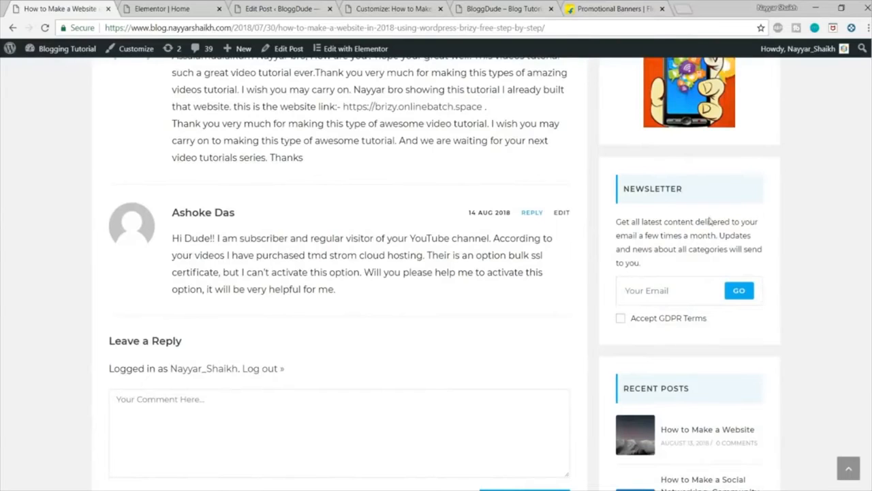
scroll(709, 225, "down", 2)
scroll(685, 249, "down", 5)
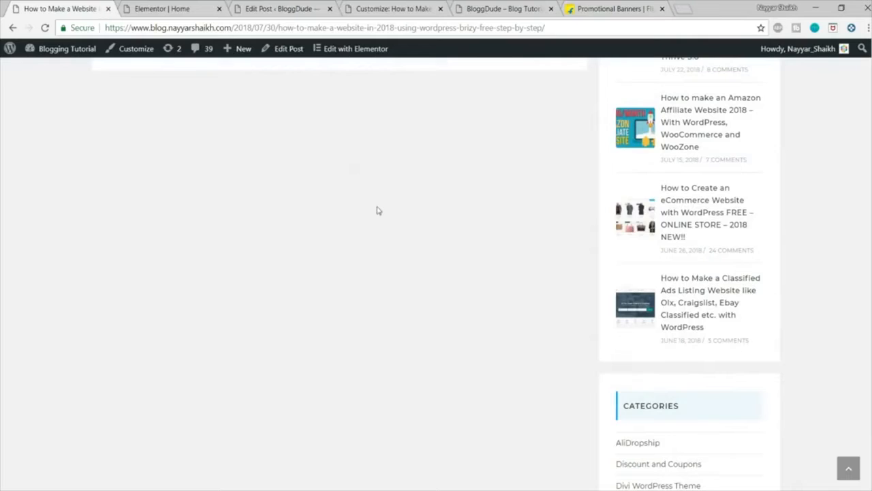
scroll(377, 232, "up", 15)
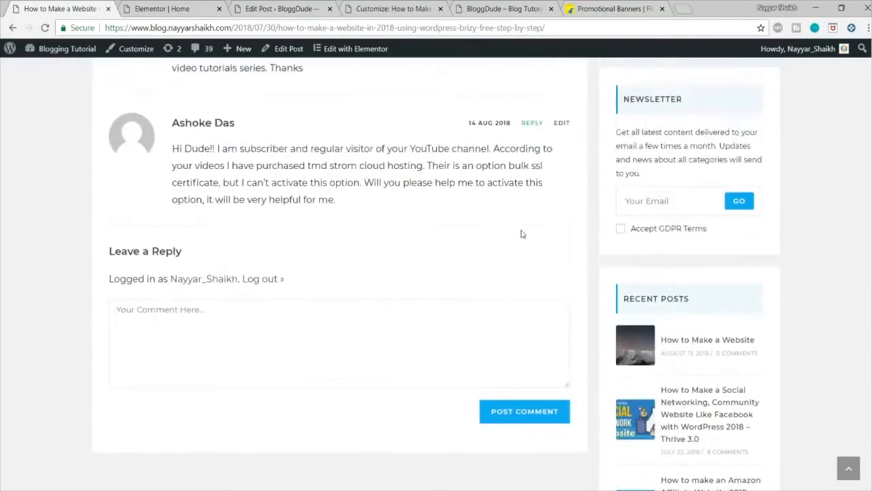
scroll(531, 223, "up", 5)
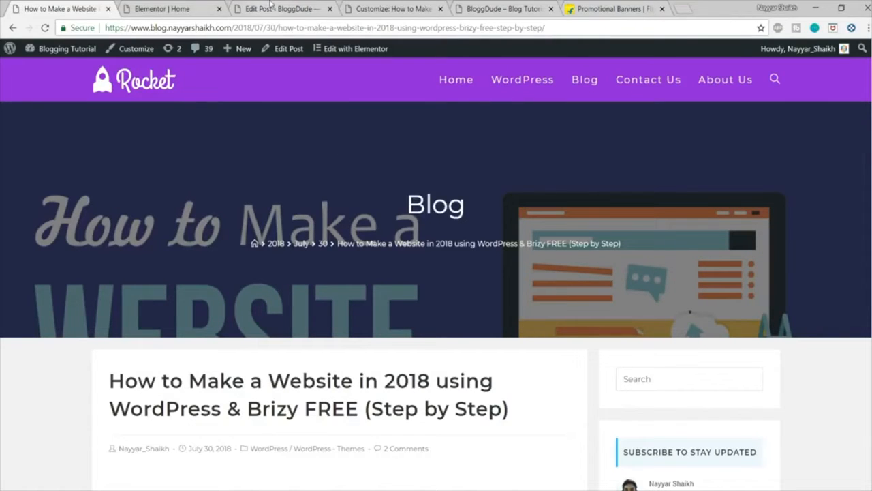
Step: Open the general layout settings in the BloggDude site's customizer
left_click(368, 9)
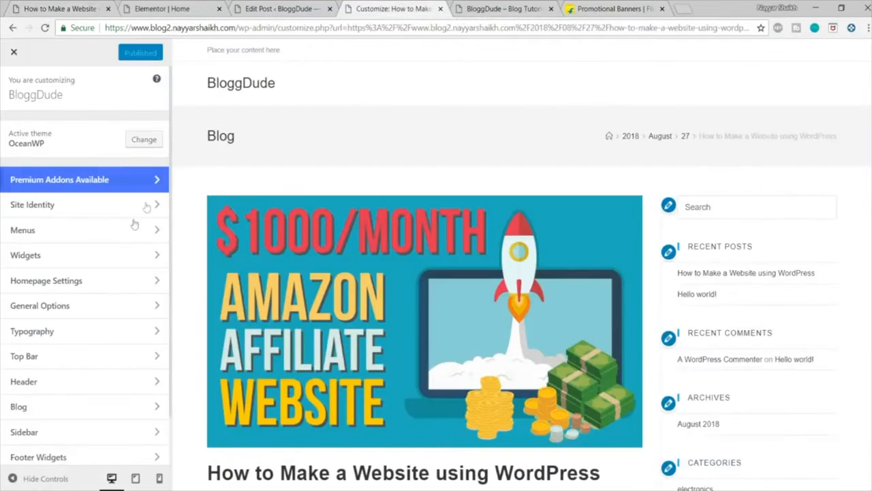
left_click(71, 252)
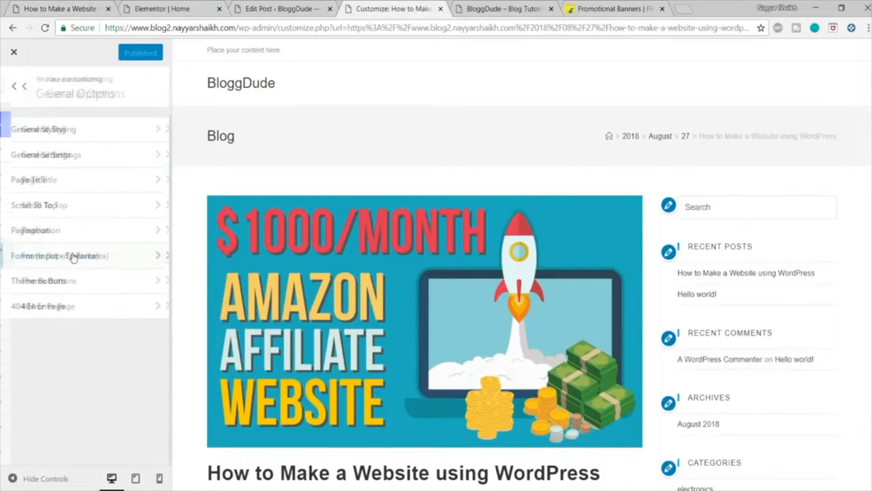
left_click(41, 155)
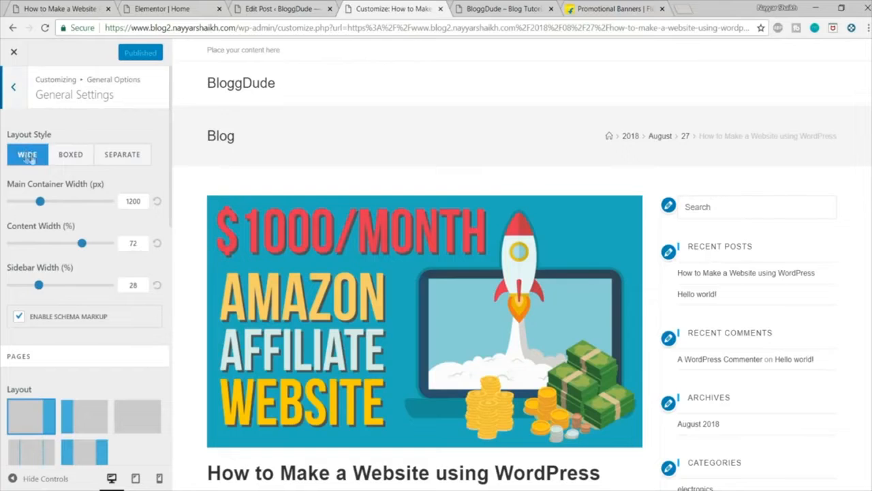
Step: Try the Boxed layout style and preview the post without the customizer controls
left_click(76, 156)
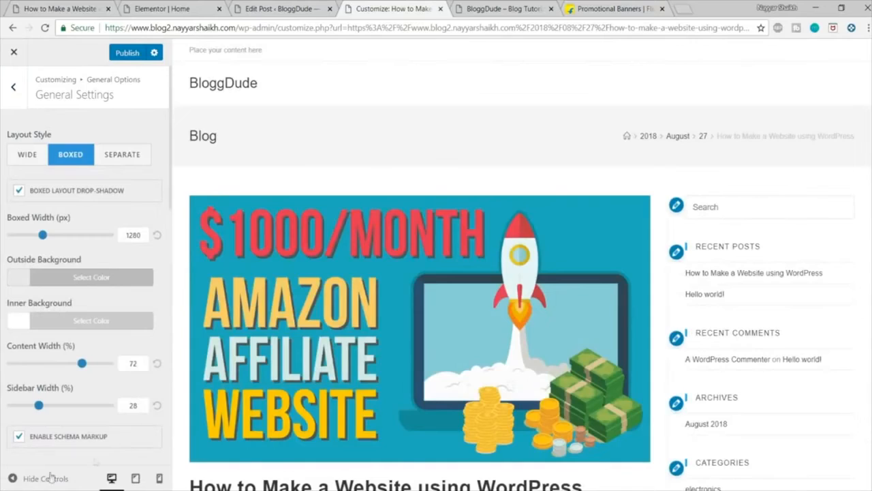
left_click(45, 479)
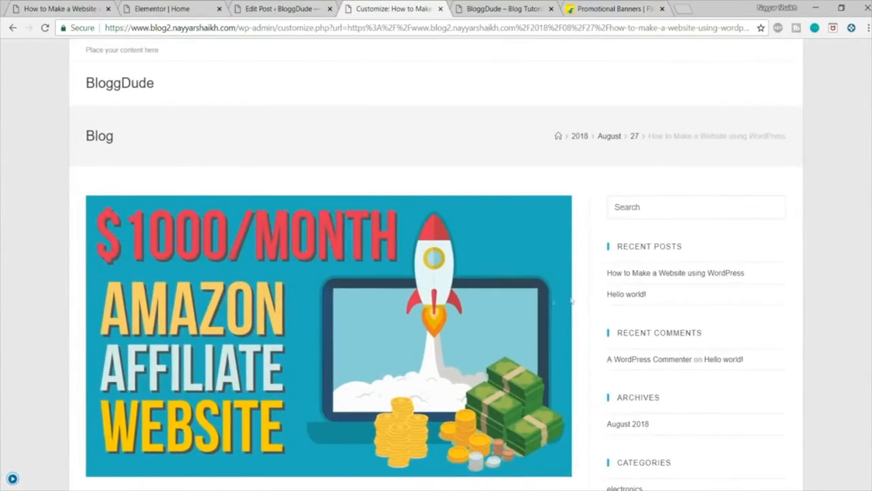
scroll(571, 297, "down", 10)
scroll(571, 297, "up", 15)
left_click(12, 479)
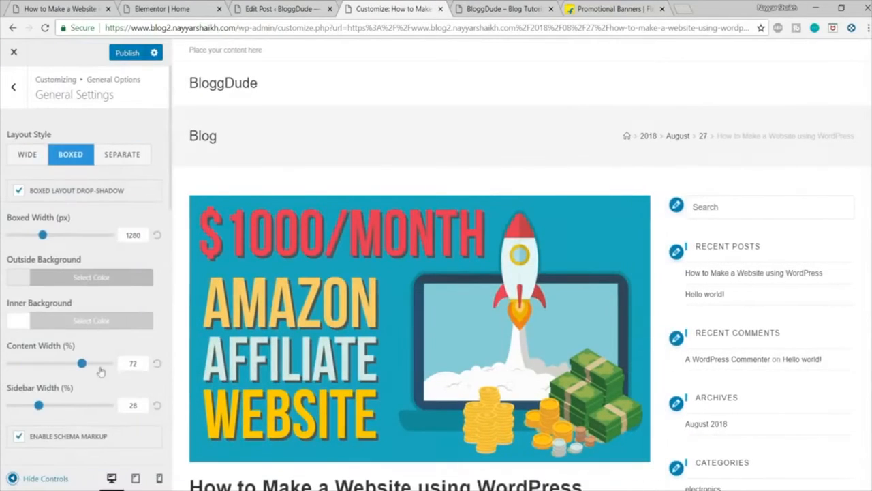
Step: Set the site's layout style to Separate and preview the post without the customizer controls
left_click(124, 156)
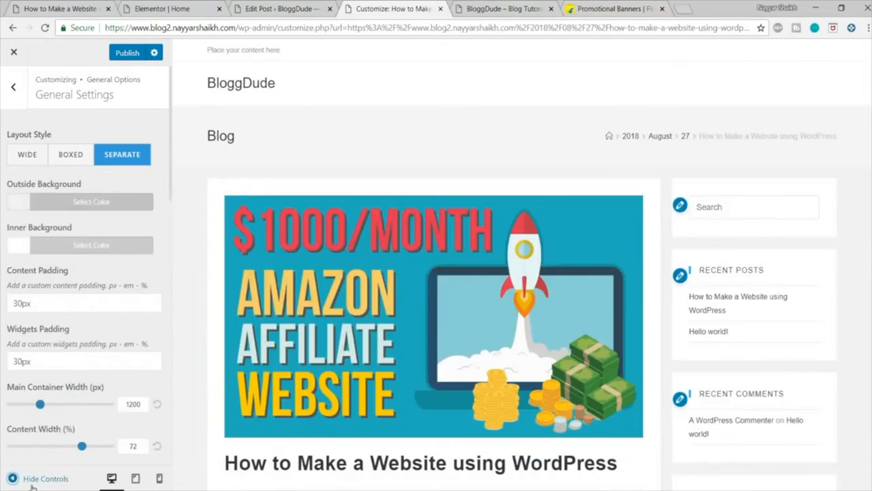
left_click(34, 484)
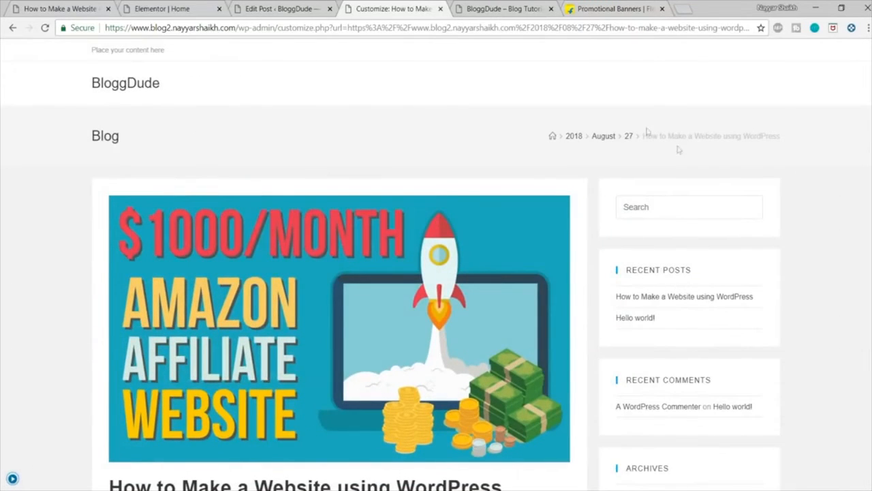
scroll(784, 259, "down", 1)
scroll(789, 264, "down", 10)
scroll(789, 287, "up", 10)
left_click(12, 477)
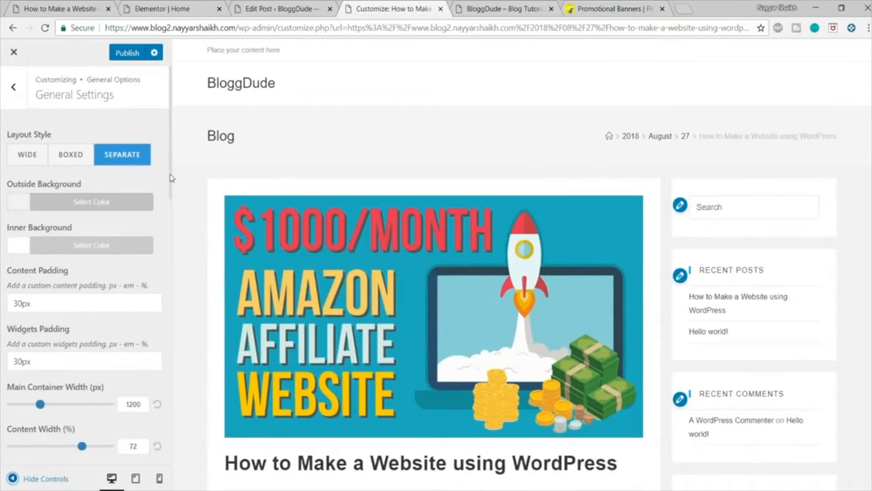
Step: Enable the featured image in the page header in the blog's single post settings
left_click(13, 89)
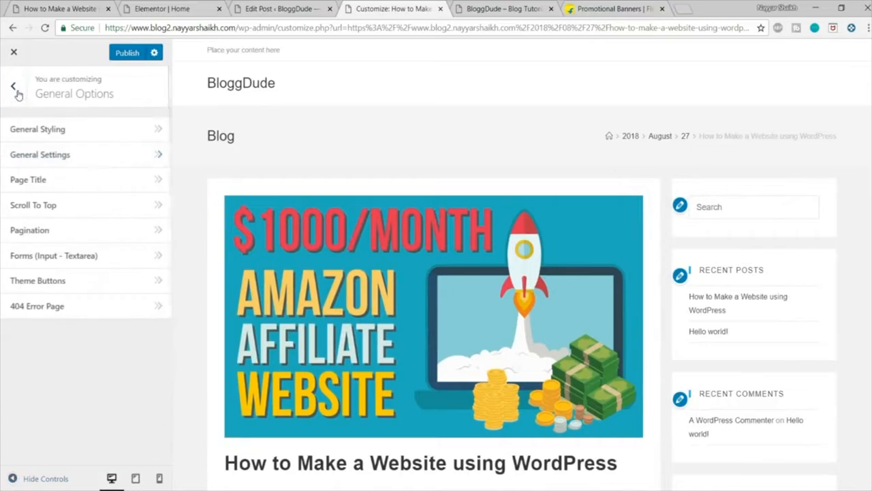
left_click(13, 89)
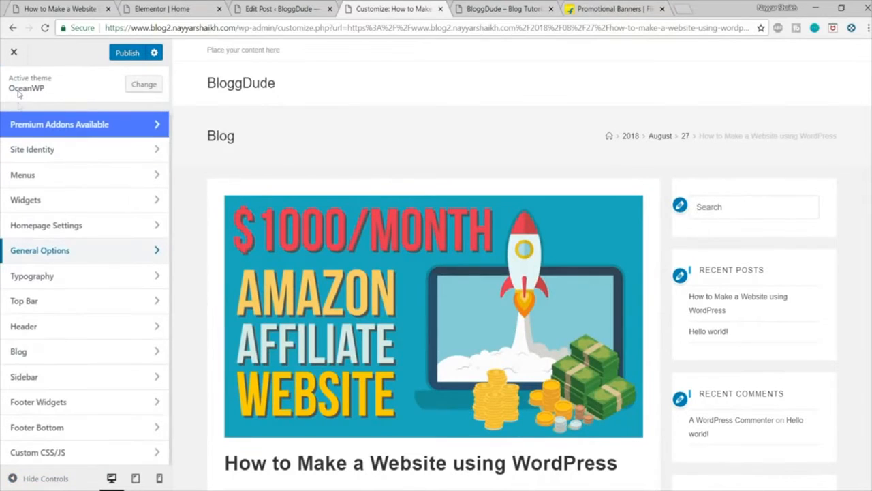
left_click(70, 353)
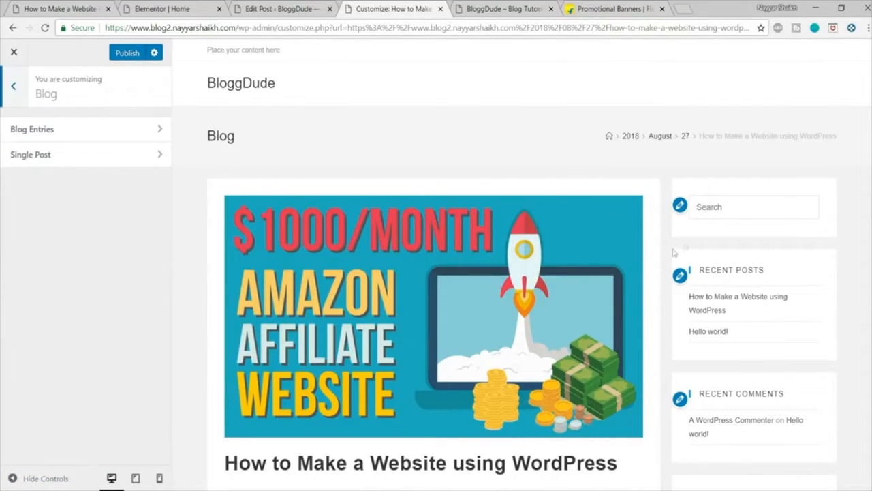
left_click(121, 161)
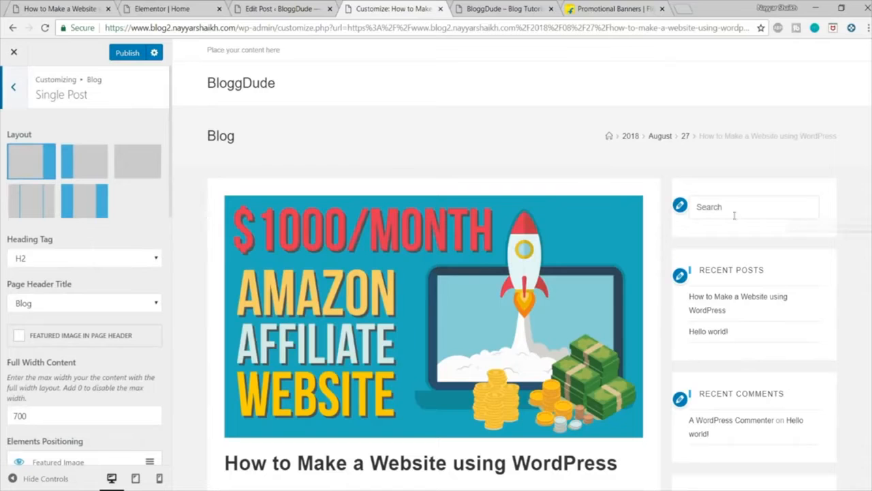
scroll(724, 139, "down", 3)
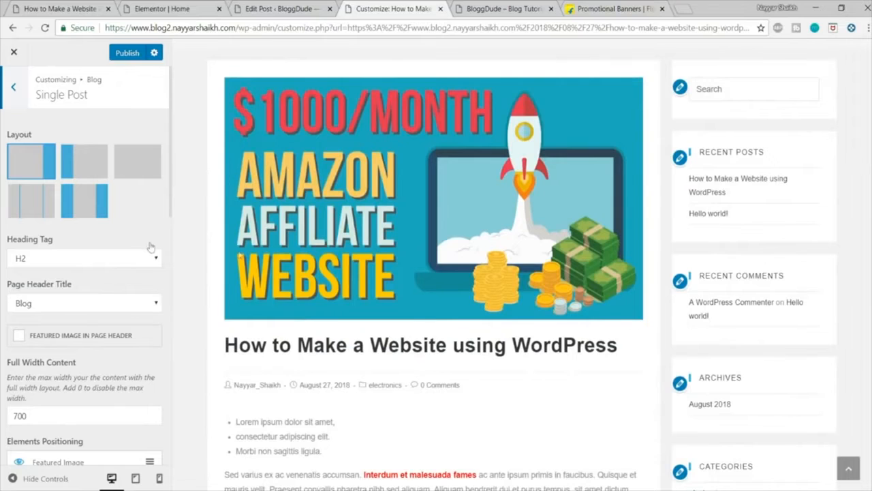
scroll(286, 265, "up", 3)
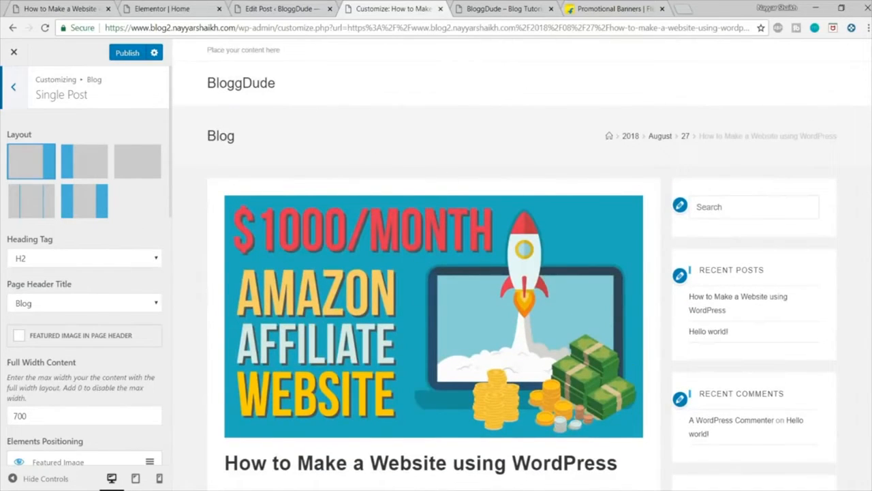
left_click(61, 338)
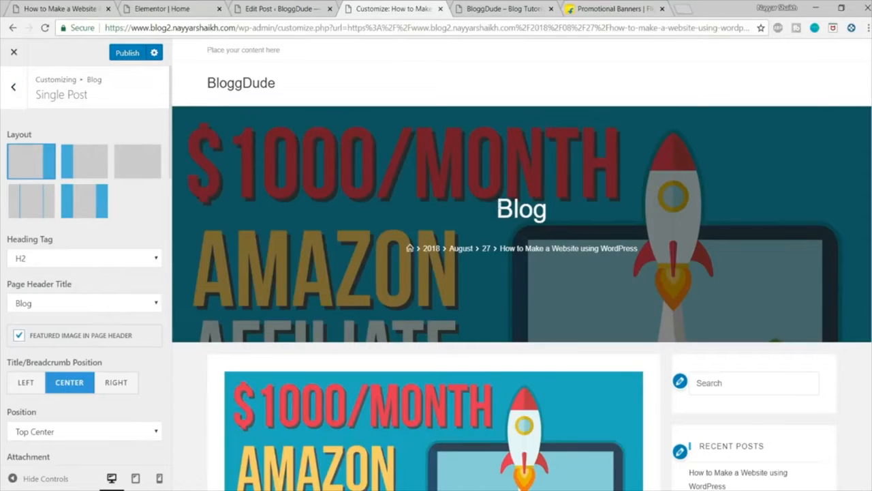
Step: Change the single post's page header title from Blog to Post Title and check the header and content in the preview
double_click(549, 212)
left_click(511, 211)
left_click_drag(498, 211, 550, 214)
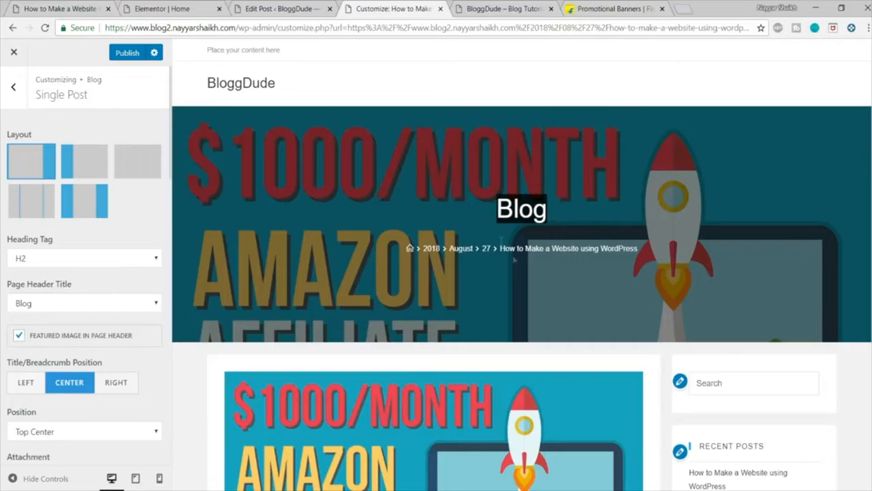
left_click_drag(466, 204, 516, 210)
left_click(512, 211)
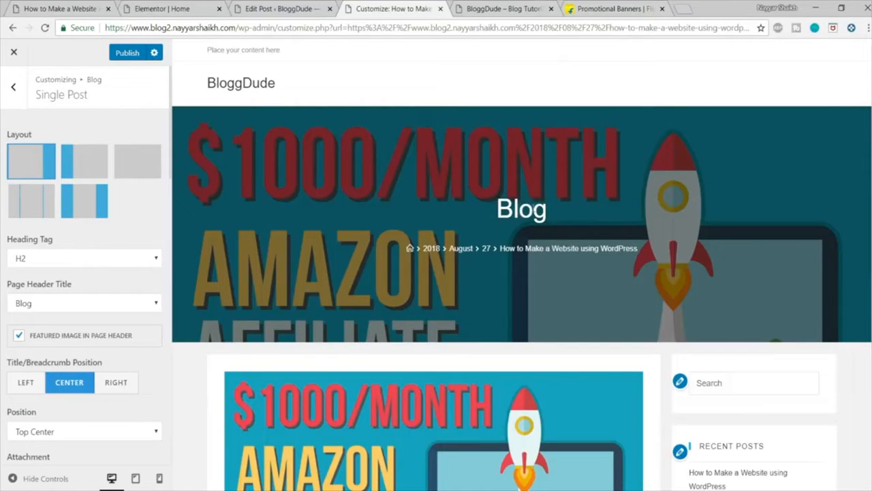
left_click(116, 307)
left_click(41, 328)
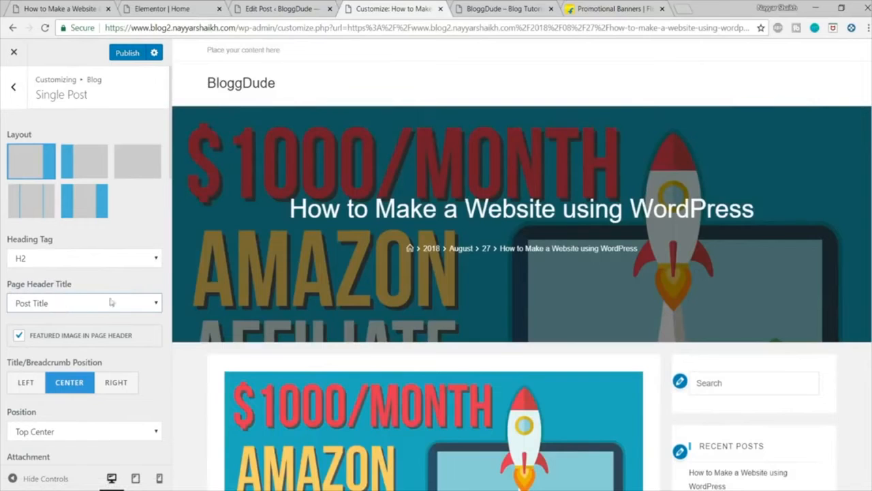
left_click_drag(291, 209, 779, 201)
left_click(779, 202)
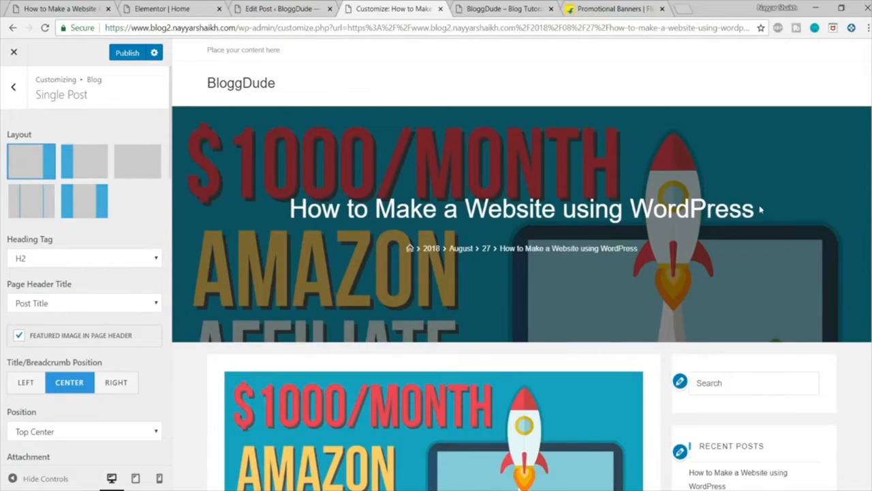
scroll(761, 209, "down", 5)
scroll(496, 154, "down", 3)
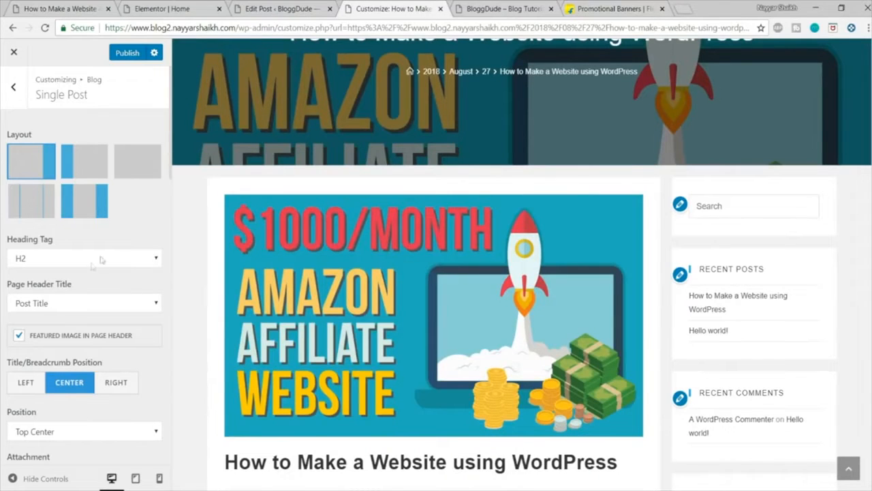
Step: Hide the Featured Image element in the single post's elements positioning settings
scroll(102, 259, "down", 2)
scroll(107, 257, "down", 2)
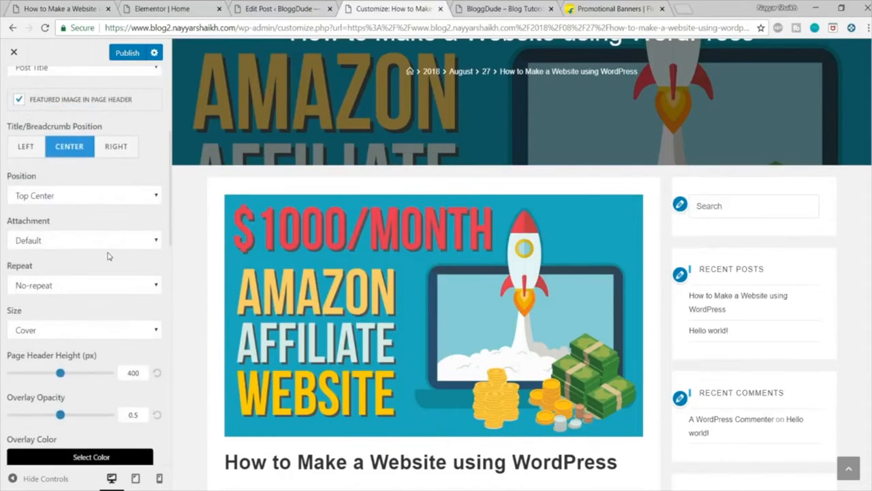
scroll(107, 256, "down", 4)
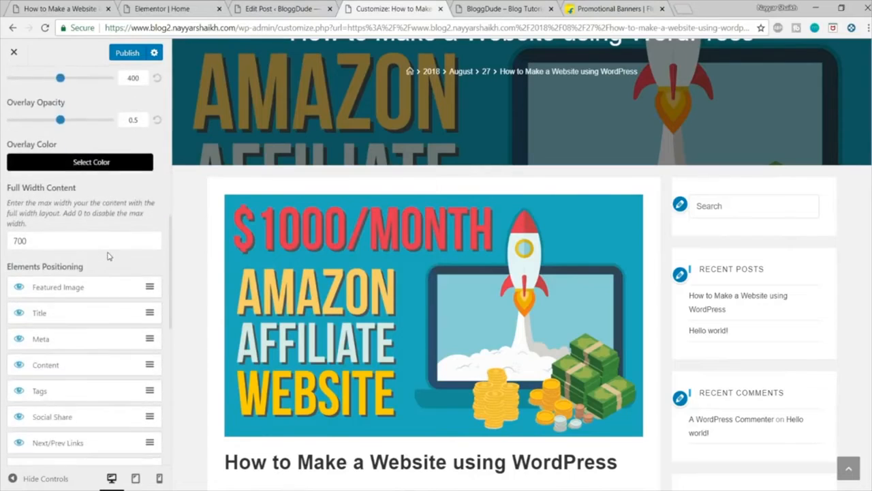
scroll(107, 256, "down", 2)
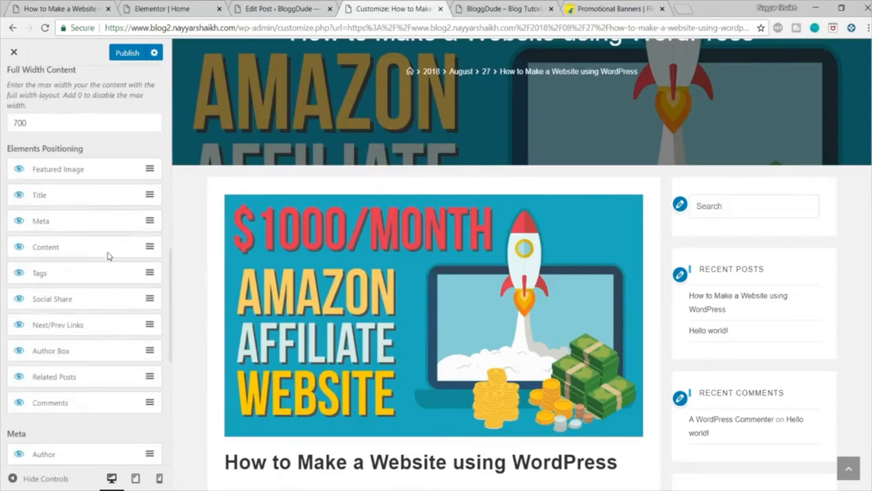
left_click(19, 171)
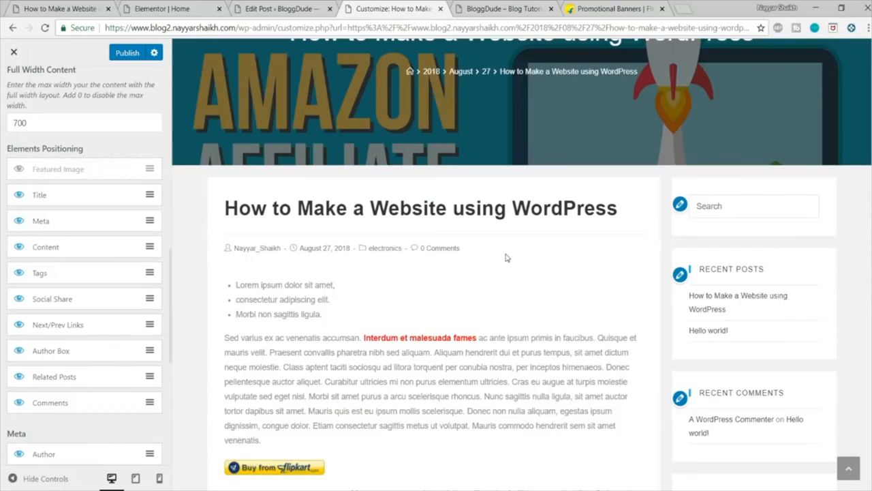
Step: Review the post's tags, comment area and header in the preview and publish the customizer changes
scroll(507, 256, "down", 6)
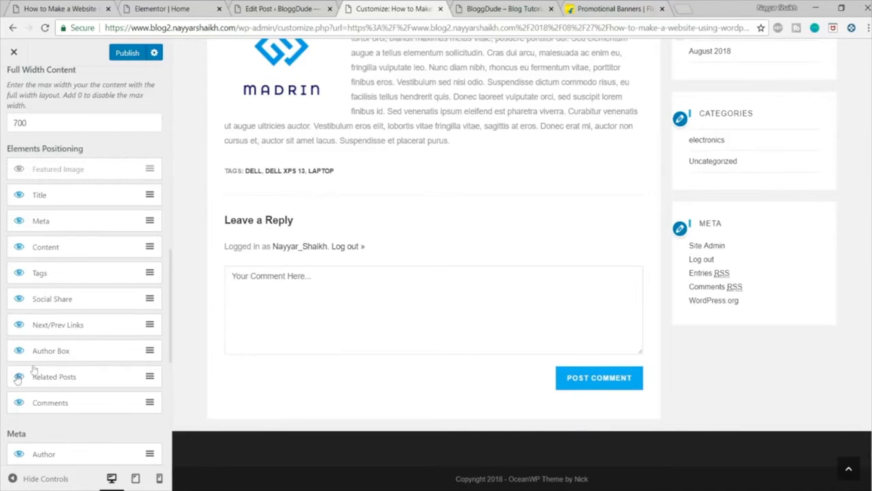
scroll(370, 278, "up", 4)
scroll(373, 283, "down", 1)
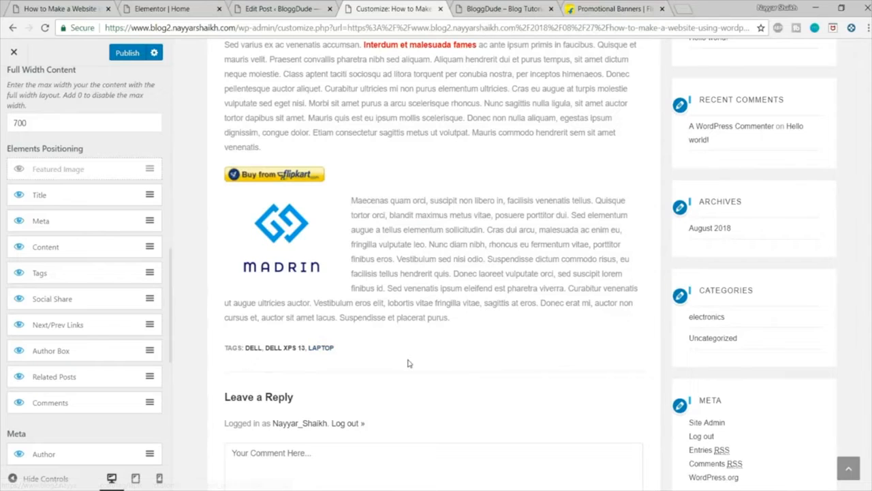
left_click_drag(354, 351, 216, 350)
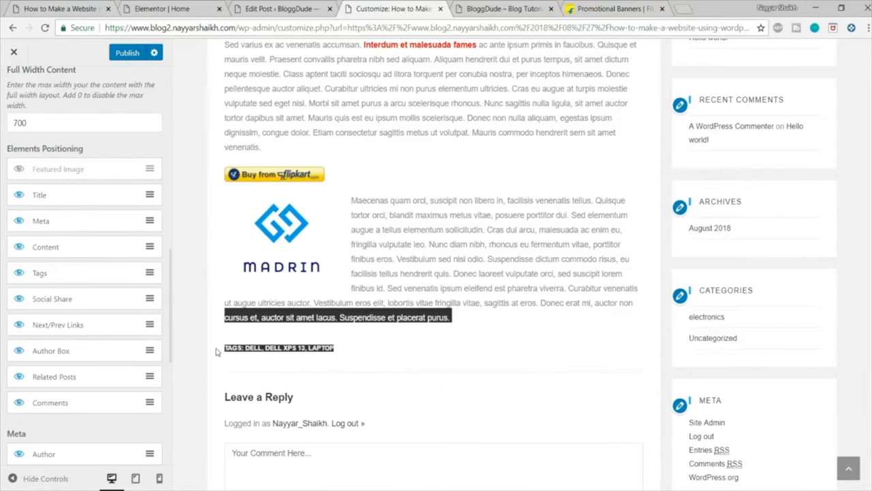
left_click(267, 370)
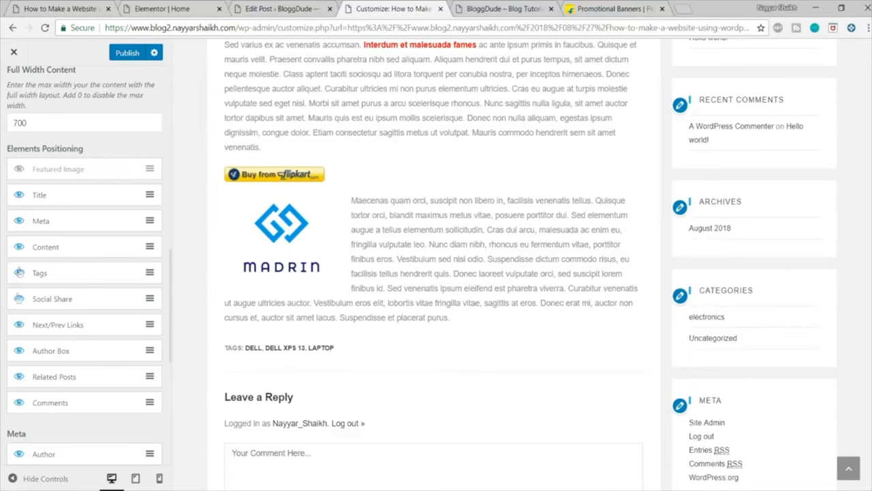
scroll(428, 329, "up", 6)
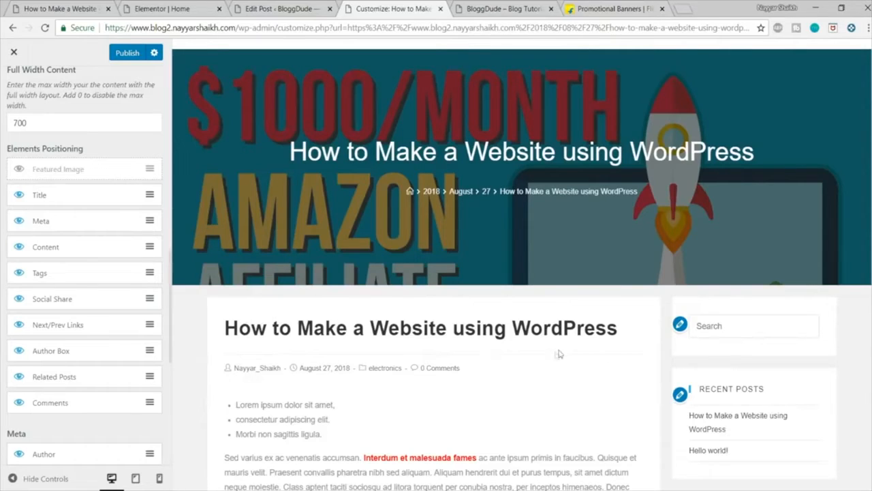
left_click(127, 53)
Step: Compare the previewed post's text with the demo blog's post and return to the customizer
scroll(501, 365, "down", 10)
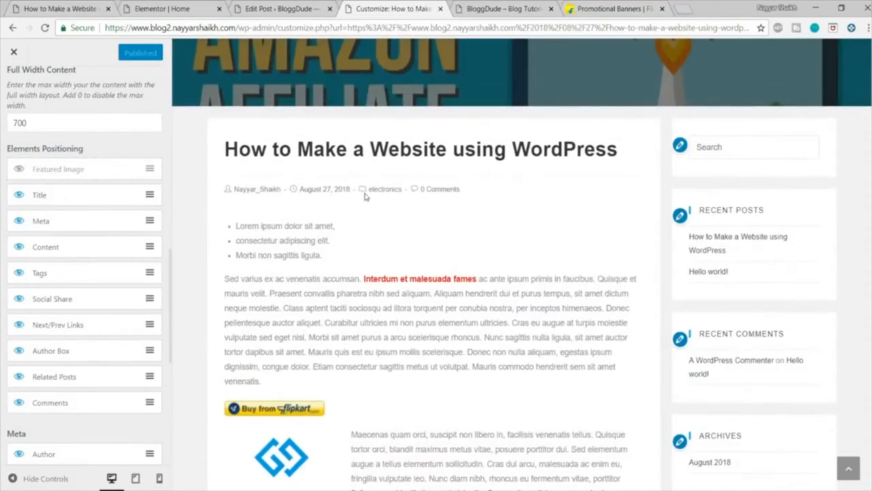
left_click(87, 7)
scroll(326, 249, "down", 4)
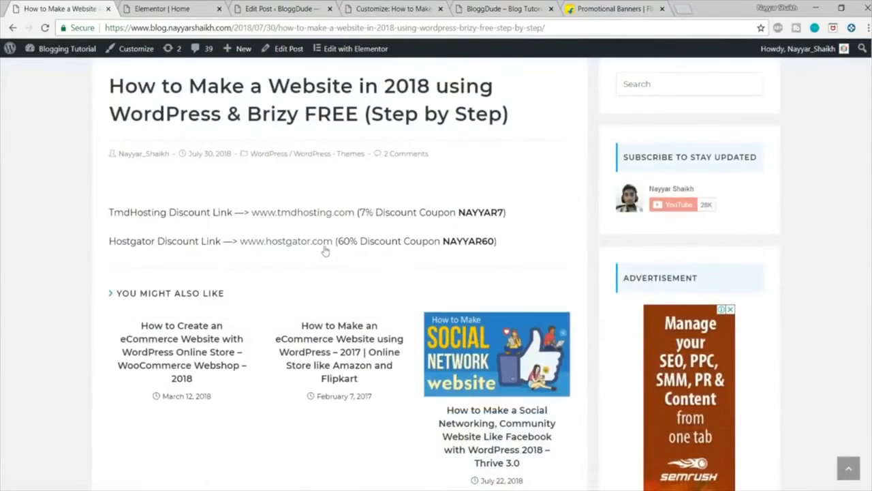
scroll(326, 250, "up", 1)
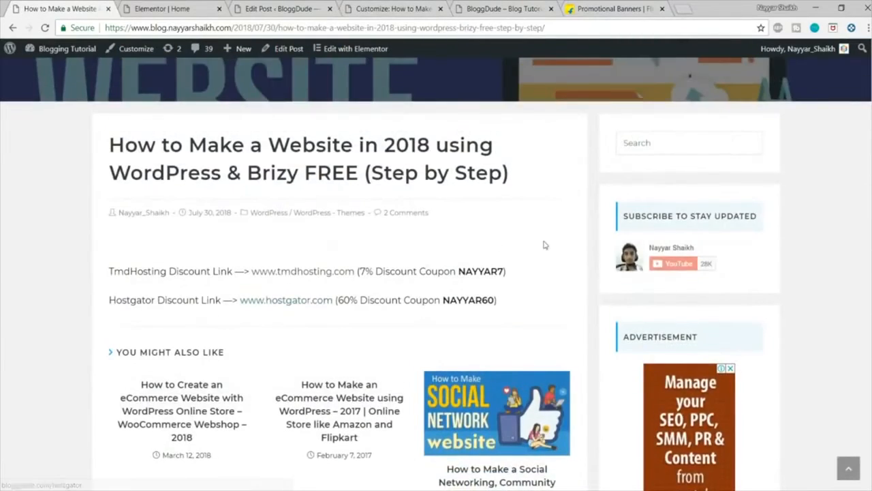
left_click(402, 9)
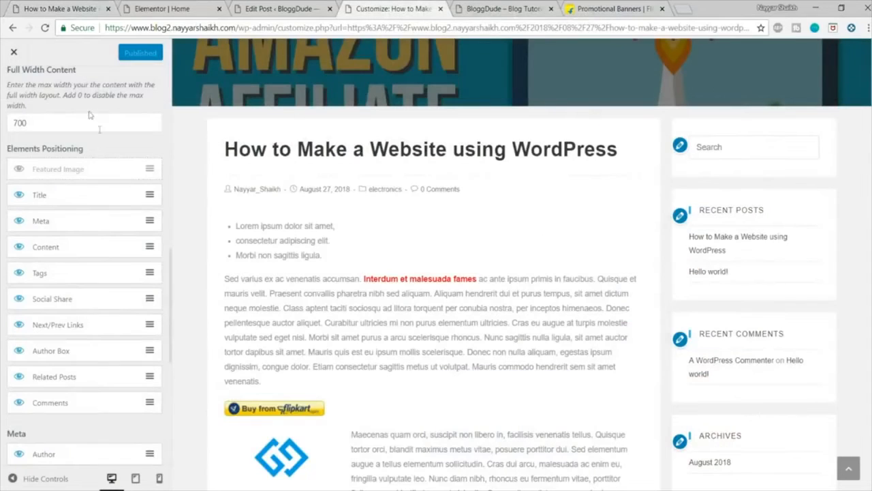
Step: Set the body typography's font family to Montserrat and check the post title in the preview
scroll(89, 114, "up", 10)
left_click(10, 95)
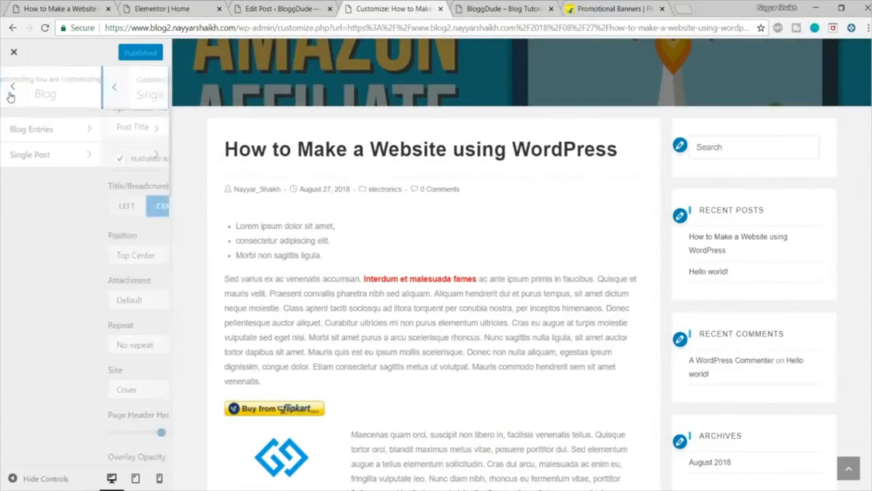
left_click(11, 94)
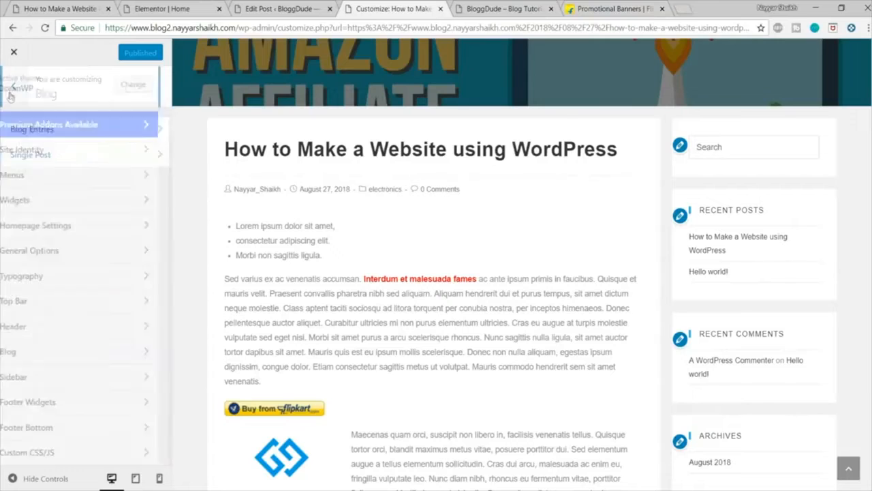
left_click(54, 280)
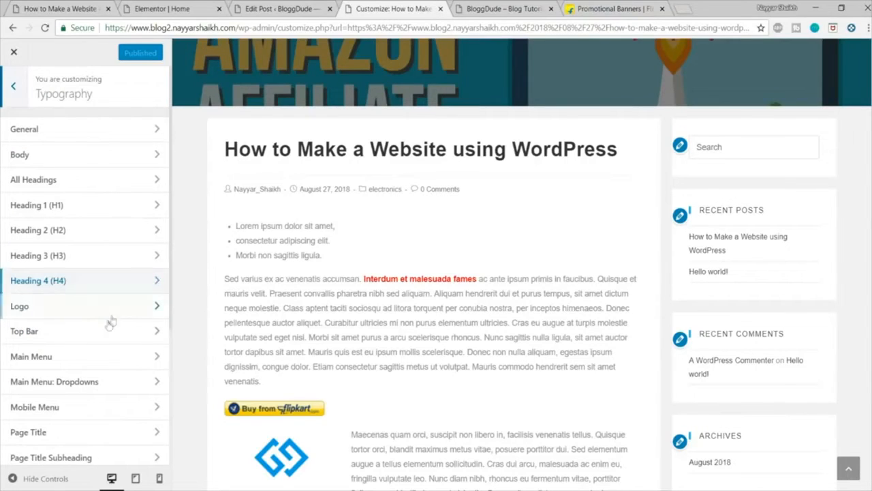
scroll(102, 351, "down", 2)
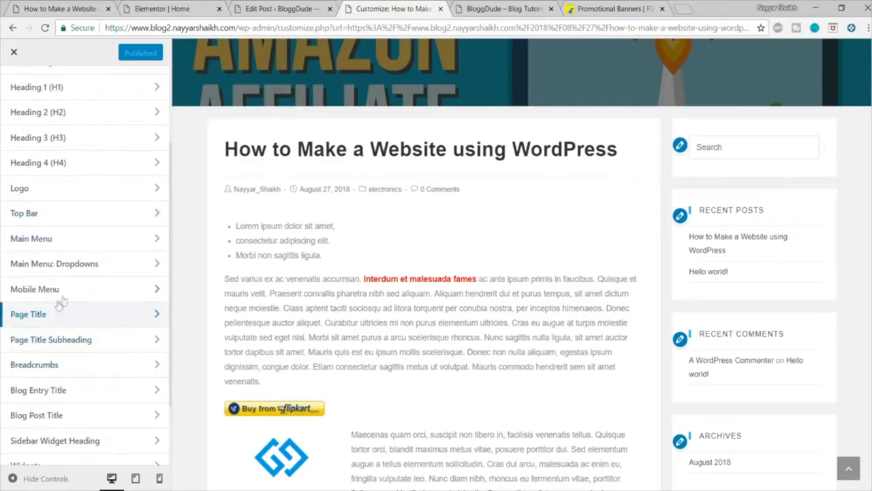
scroll(60, 303, "up", 2)
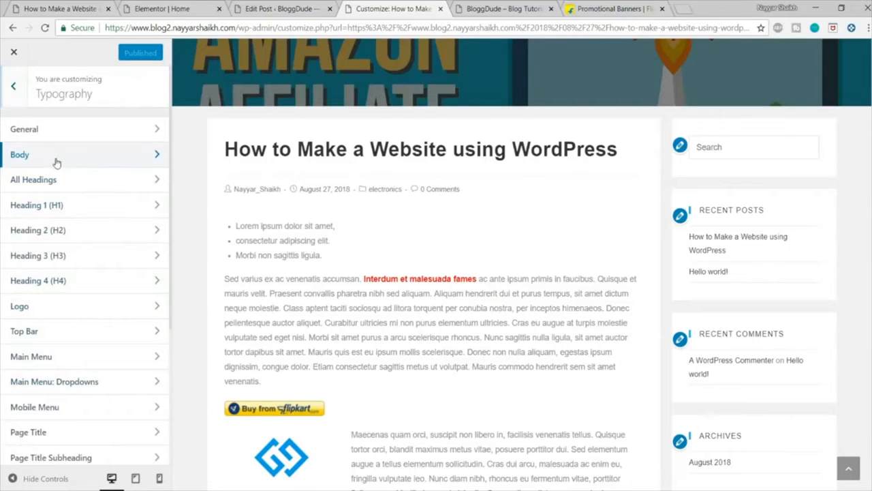
left_click(57, 160)
left_click(82, 154)
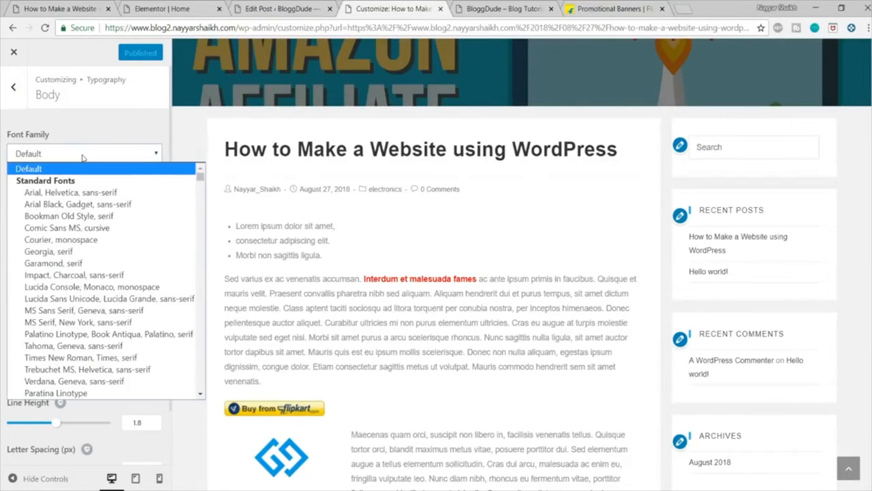
type("mon")
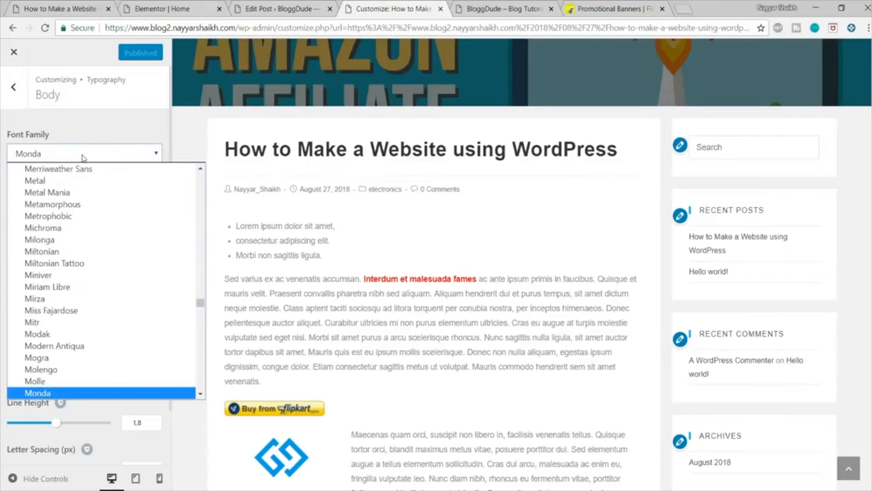
type("tserrat")
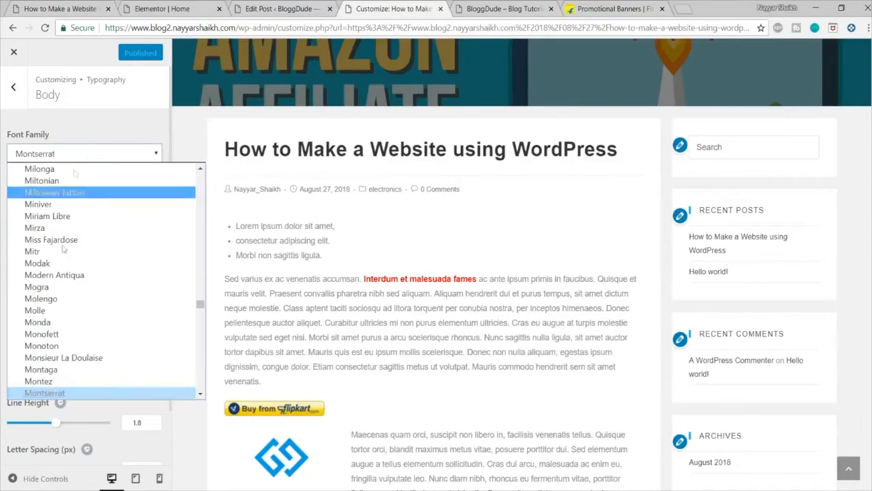
left_click(66, 393)
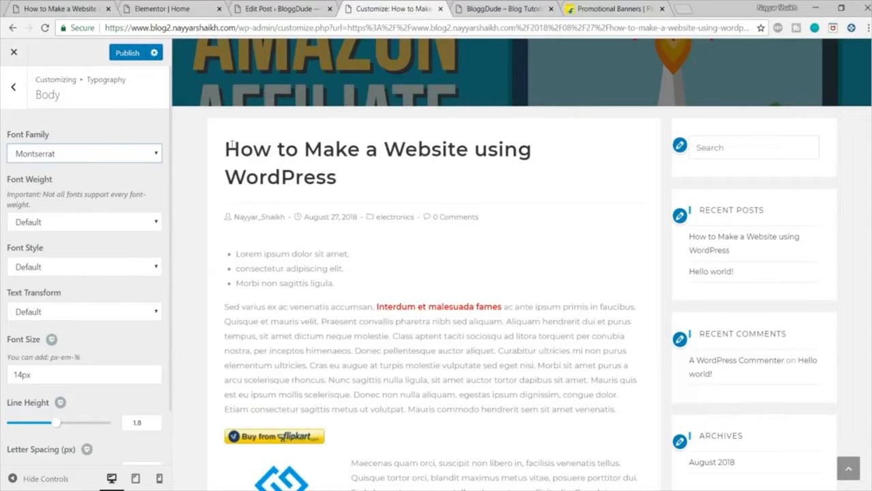
left_click_drag(336, 176, 230, 143)
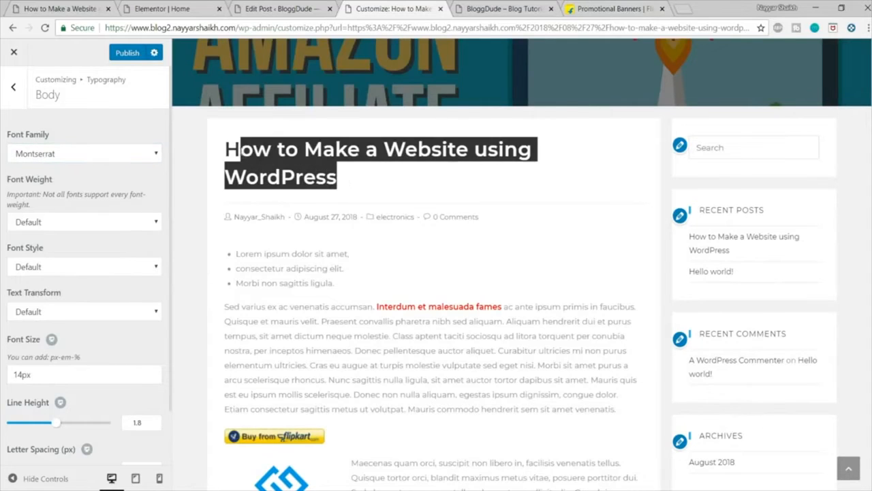
left_click(543, 213)
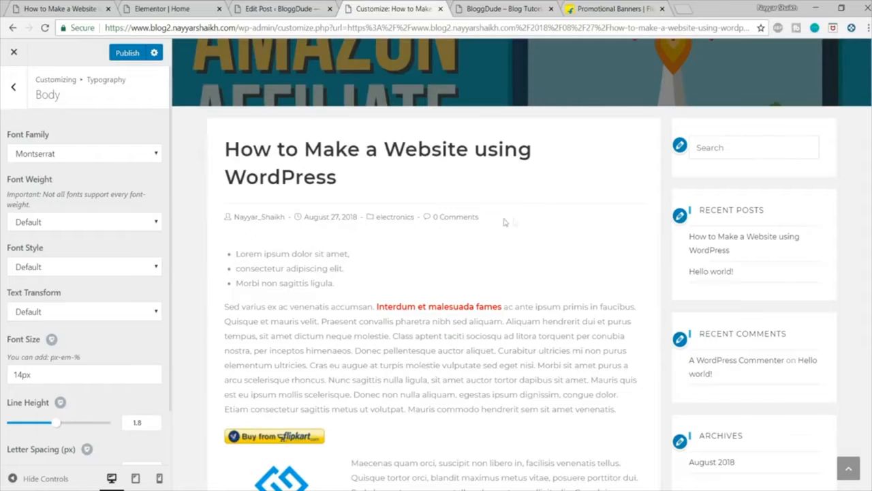
Step: Set the body typography's font color to black (#000000)
scroll(150, 228, "down", 2)
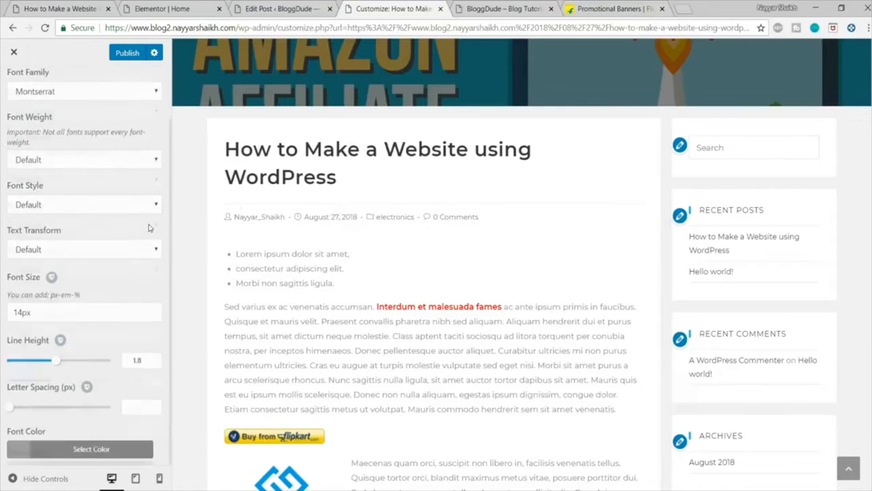
left_click_drag(254, 332, 341, 365)
left_click(359, 360)
scroll(368, 334, "down", 1)
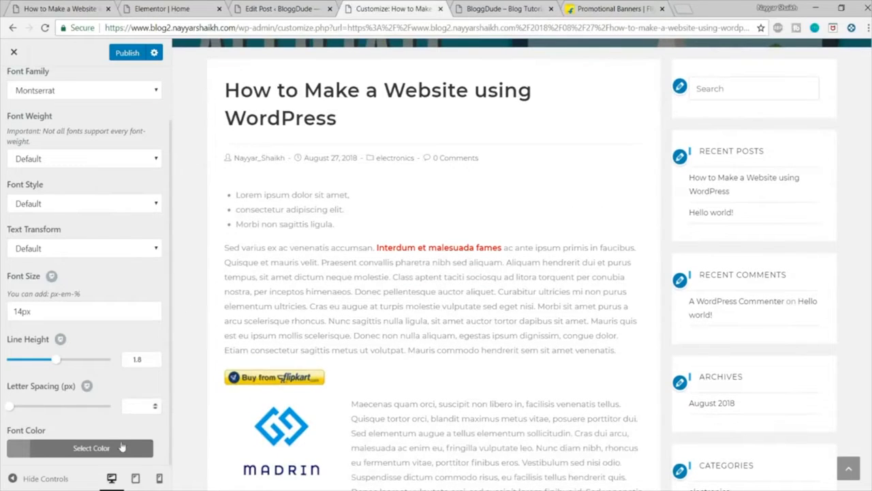
left_click(91, 448)
scroll(89, 375, "down", 3)
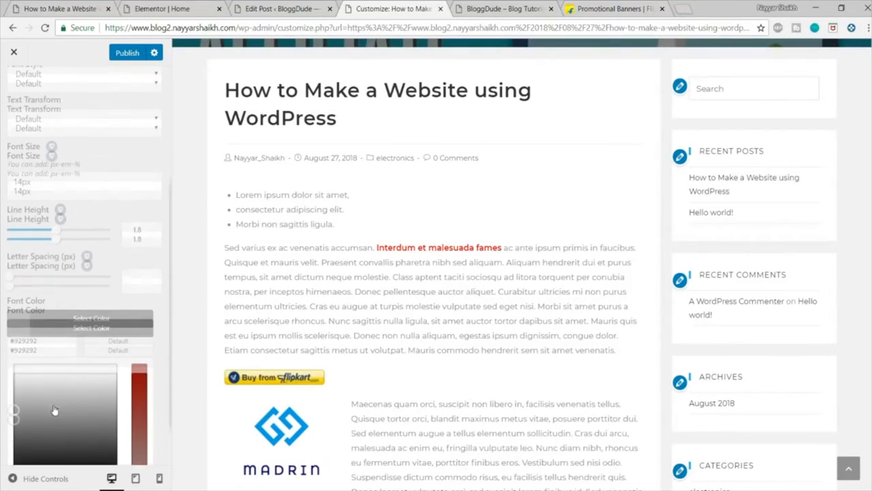
left_click(18, 425)
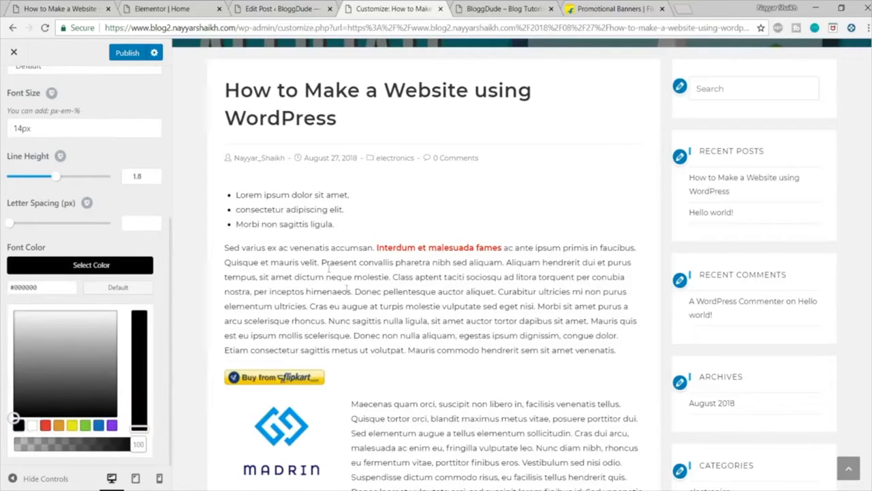
left_click(111, 267)
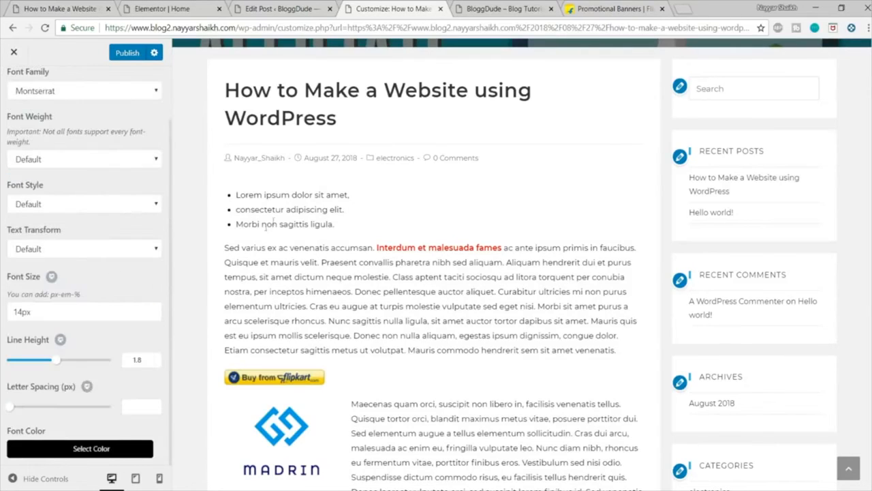
Step: Set the body font size to 16px and look over the post in the preview
left_click(21, 312)
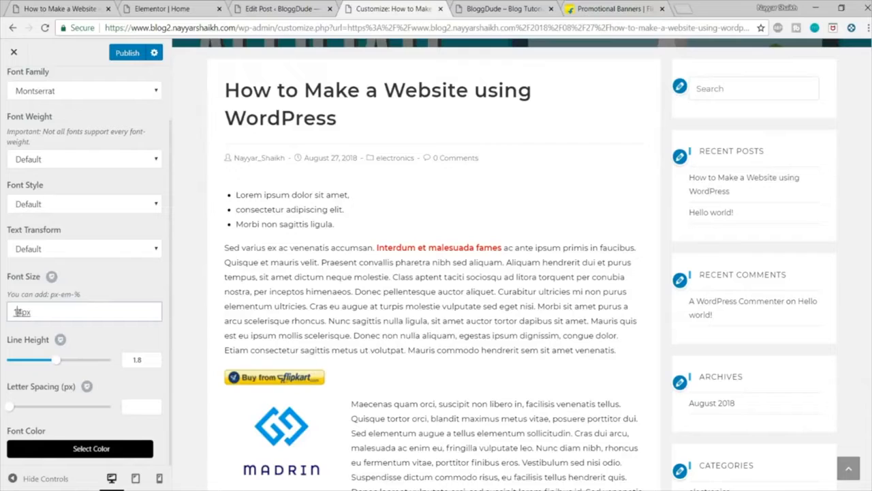
type("6")
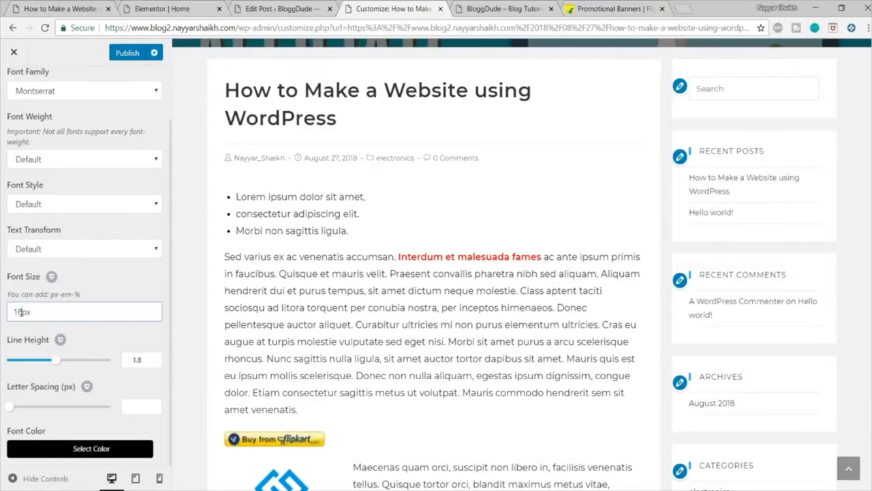
scroll(537, 280, "down", 4)
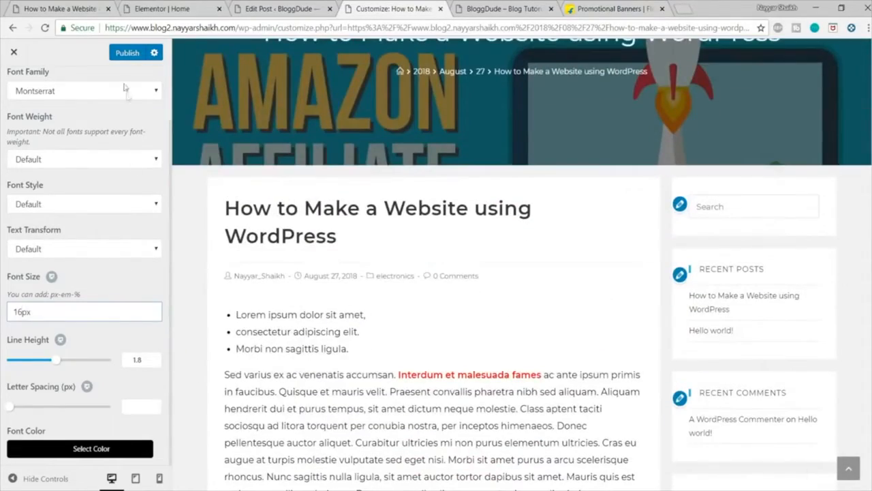
Step: Publish the typography changes and leave the customizer to view the live post
left_click(128, 54)
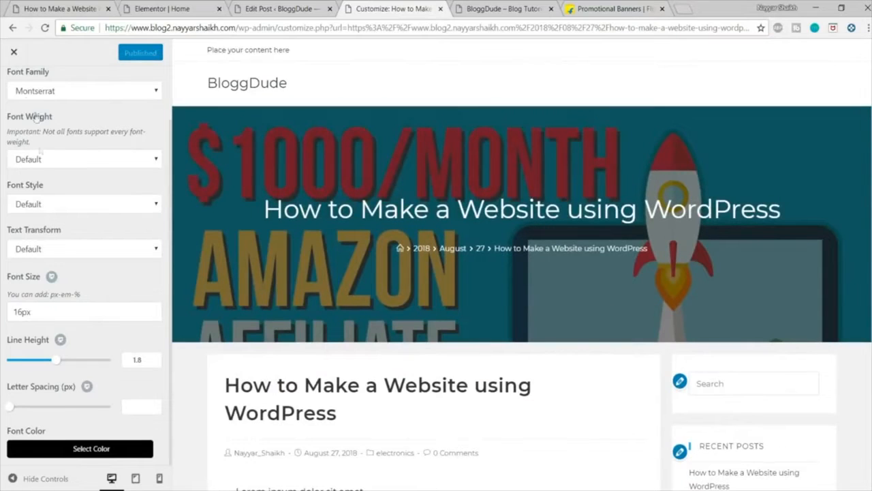
left_click(13, 51)
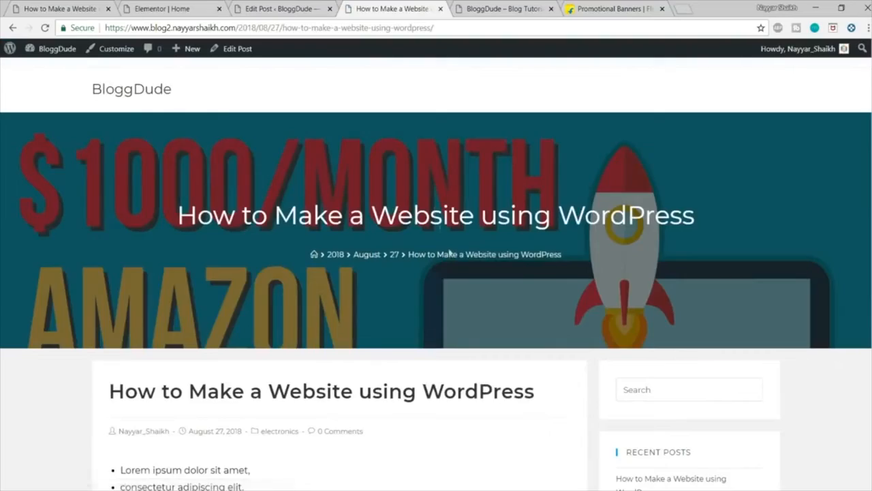
scroll(461, 318, "down", 10)
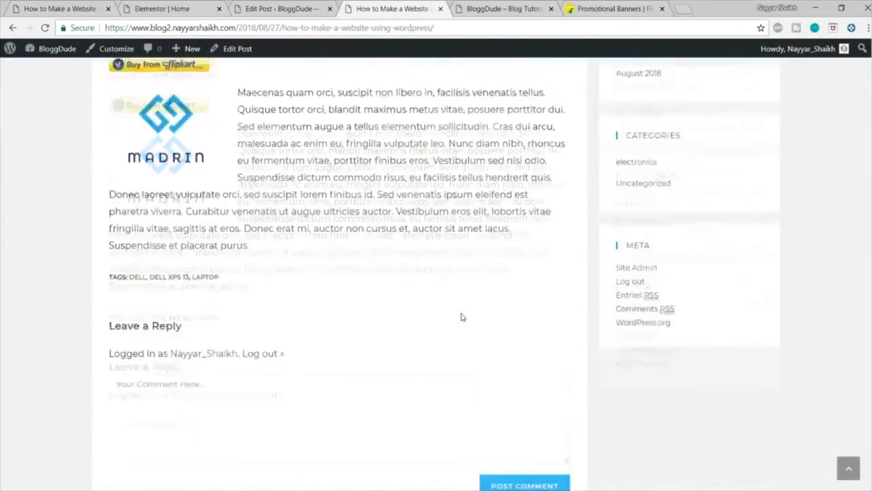
Step: Return to the Elementor Home page editor and add a Posts widget below the Recent Videos heading
scroll(459, 323, "up", 10)
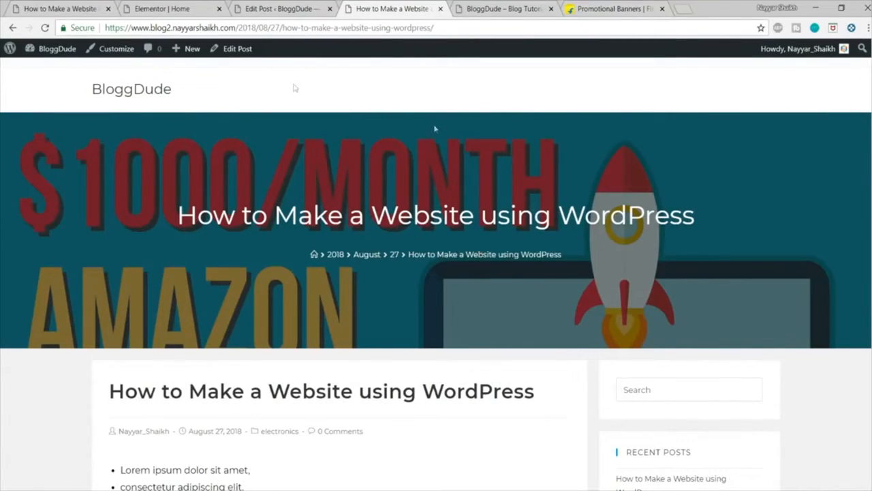
left_click(166, 9)
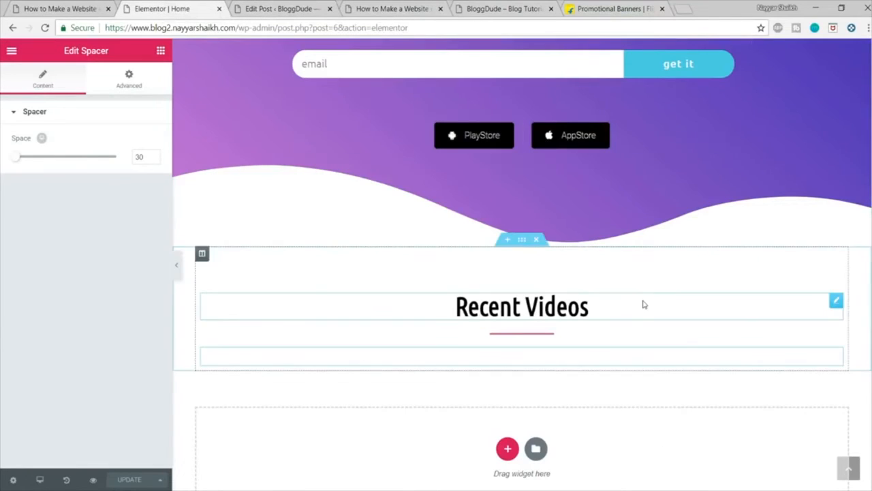
left_click(162, 50)
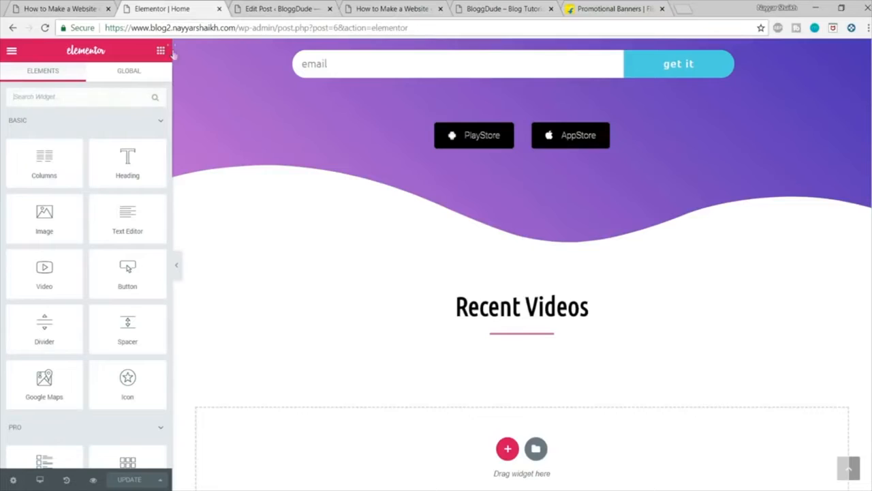
scroll(117, 170, "down", 3)
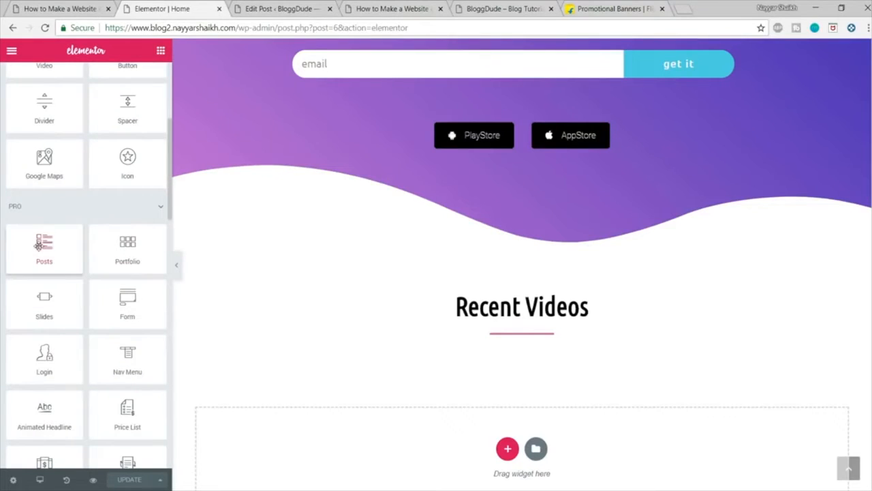
left_click(27, 208)
left_click_drag(48, 245, 603, 358)
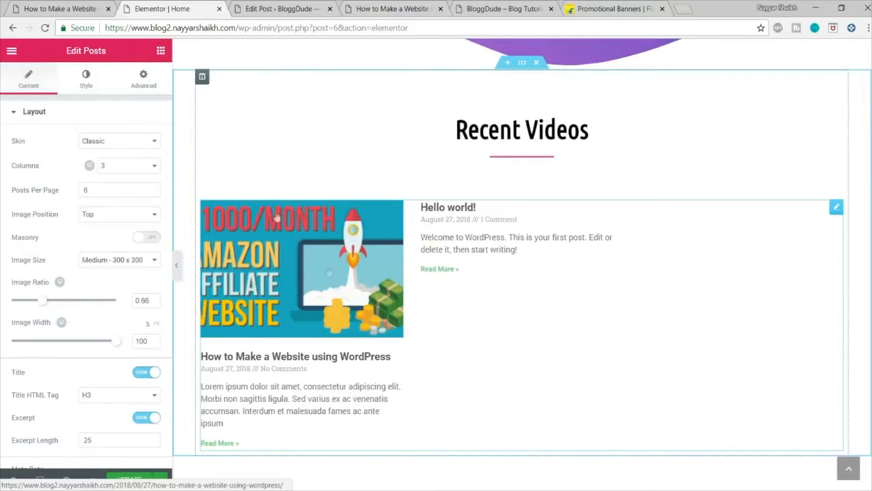
Step: Set the Posts widget's skin to Cards
left_click(27, 138)
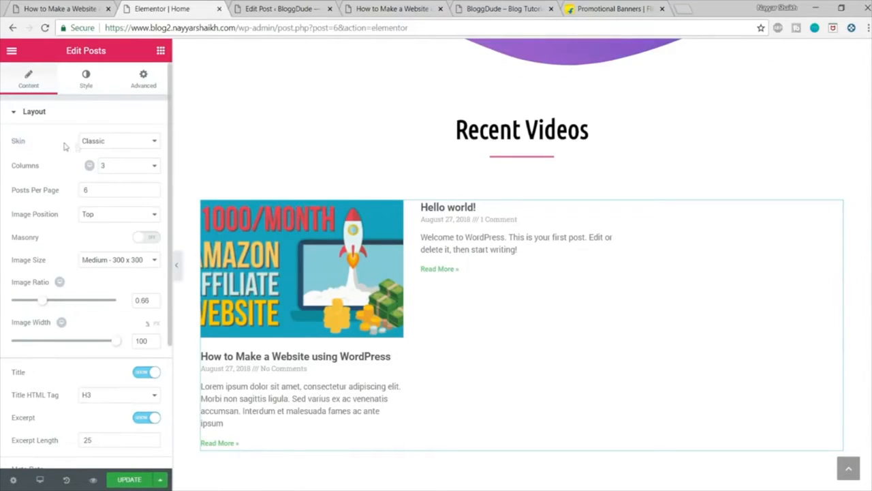
left_click(135, 143)
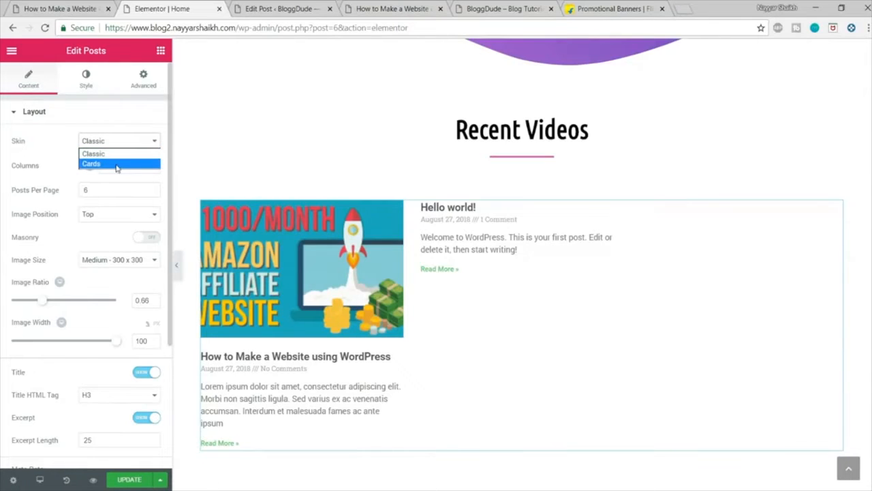
left_click(116, 164)
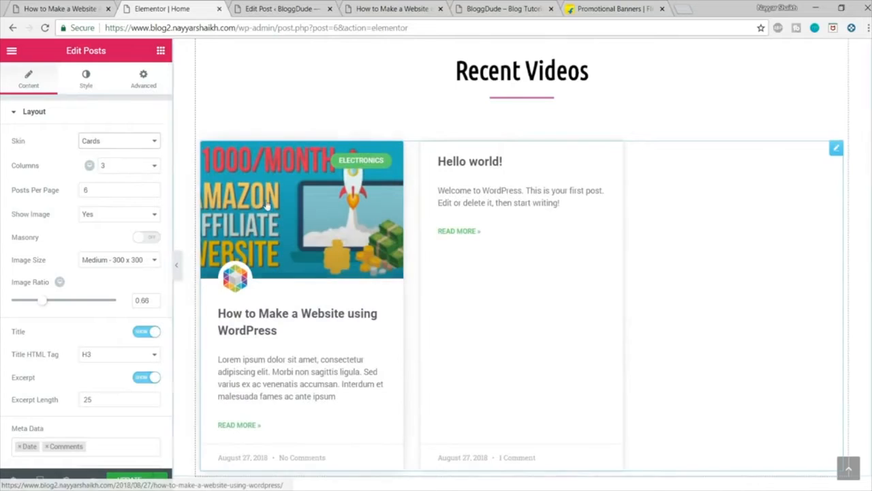
Step: Compare the card layout, columns and number of posts with the post grid on the demo site's home page
left_click(61, 8)
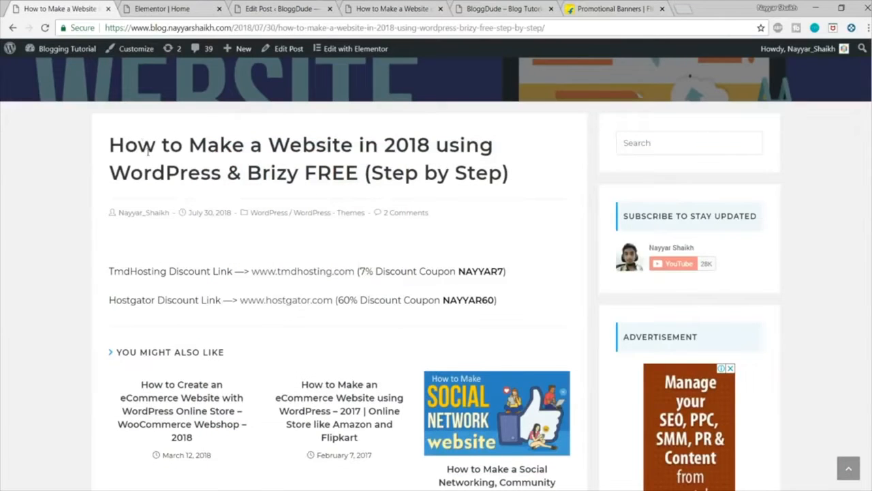
scroll(148, 152, "up", 4)
left_click(142, 92)
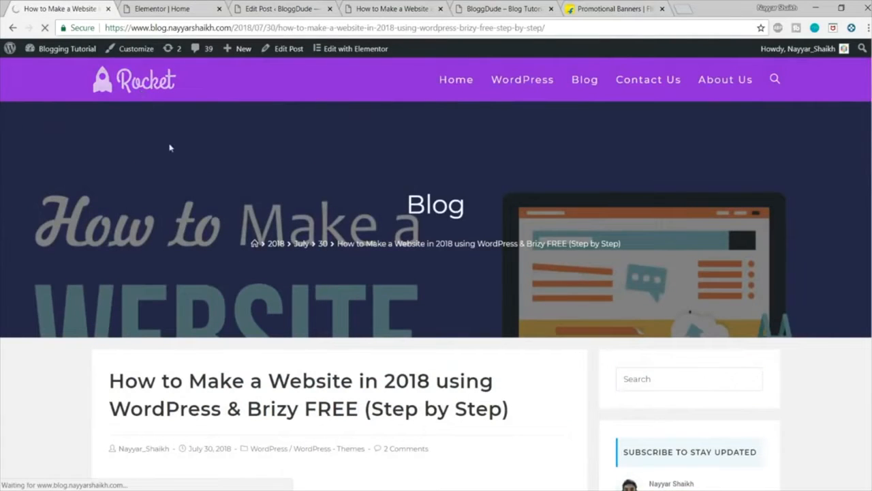
scroll(239, 205, "down", 6)
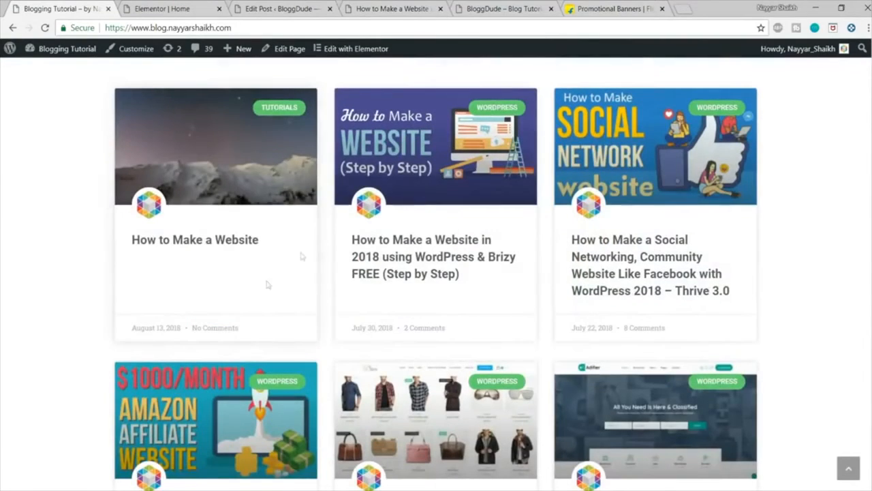
left_click(180, 9)
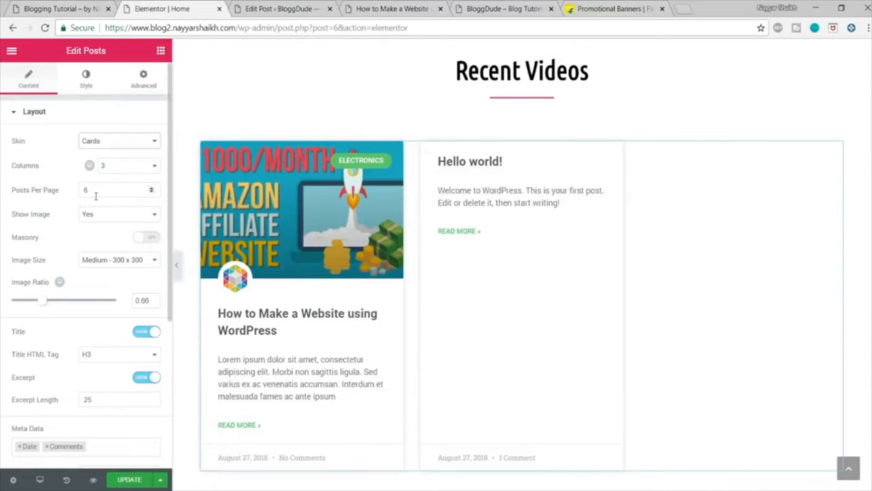
left_click(50, 9)
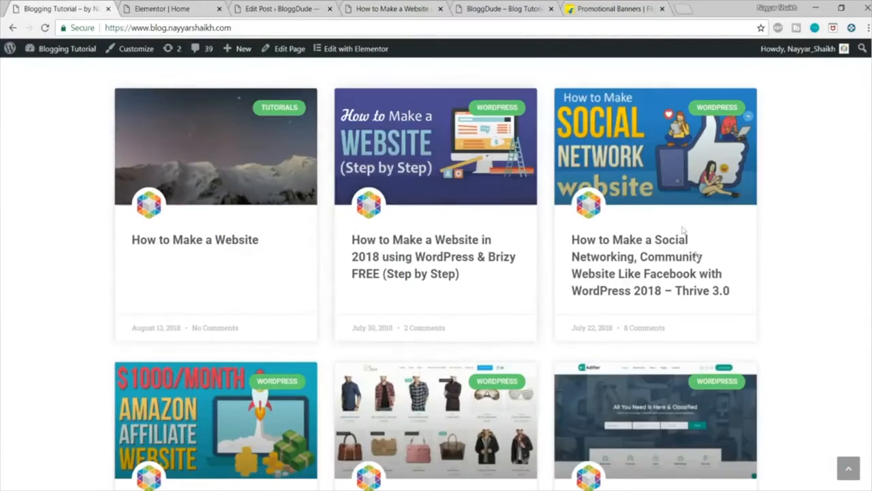
scroll(240, 307, "down", 4)
scroll(240, 306, "up", 3)
left_click(162, 9)
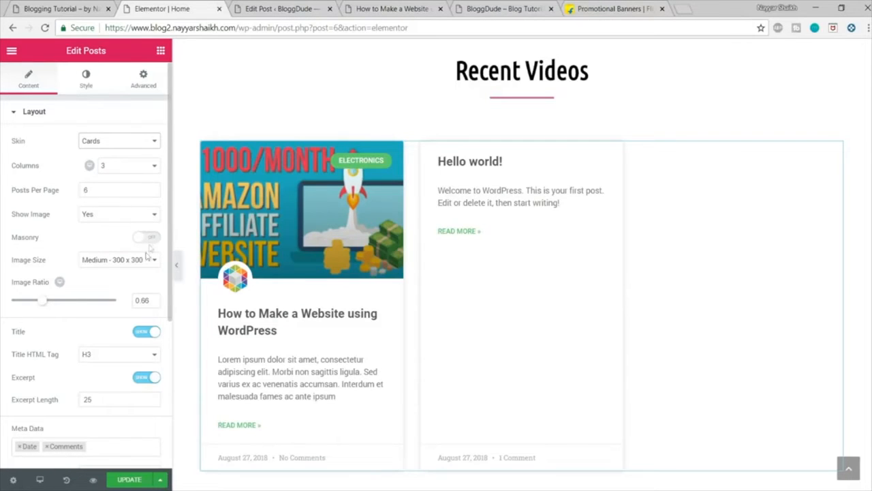
Step: Keep the post cards' image size at Medium - 300 x 300 and set the image ratio to 0.56
left_click(109, 264)
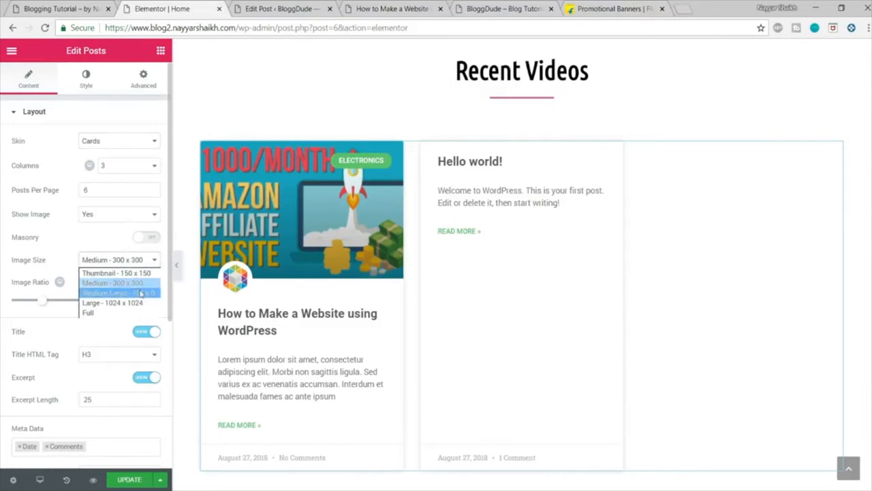
left_click(128, 283)
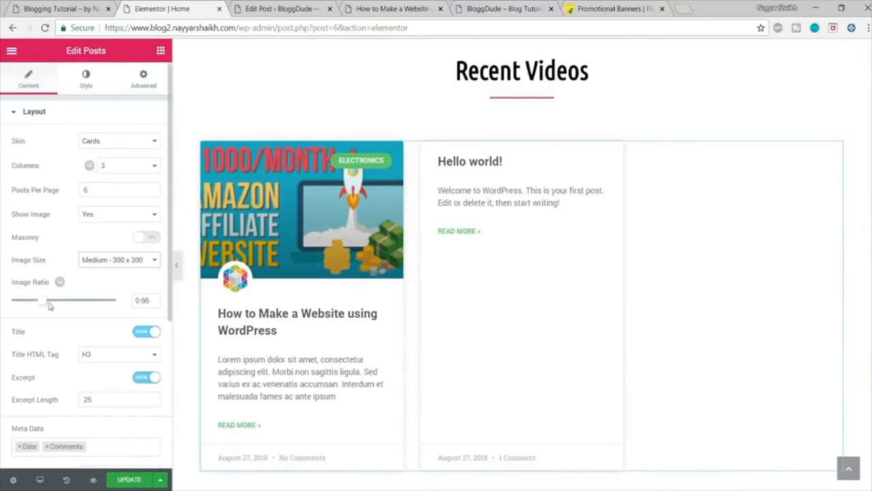
left_click_drag(147, 297, 129, 302)
left_click_drag(43, 304, 37, 304)
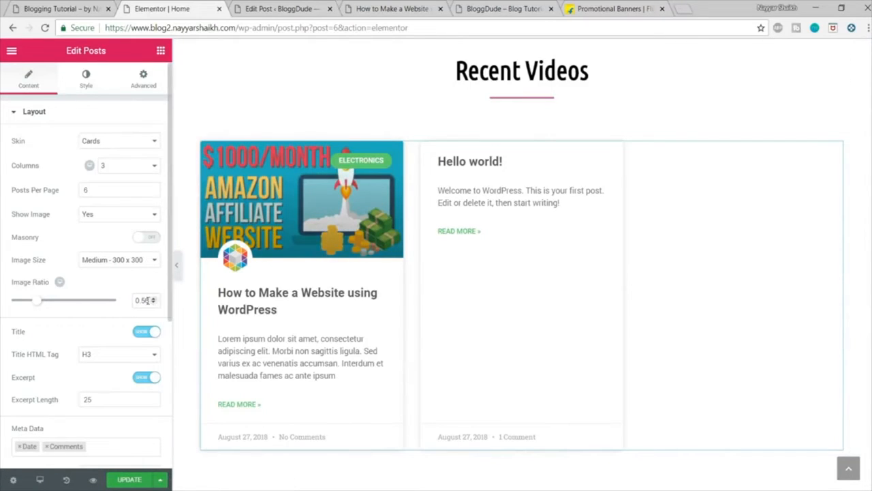
left_click_drag(148, 300, 117, 297)
left_click(112, 314)
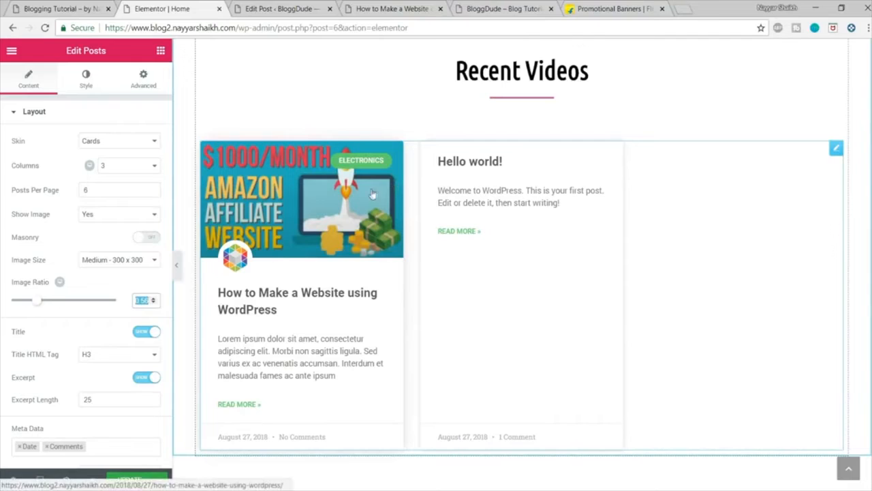
Step: Hide the excerpt and the Read More link on the post cards, and save the Home page
scroll(164, 271, "down", 2)
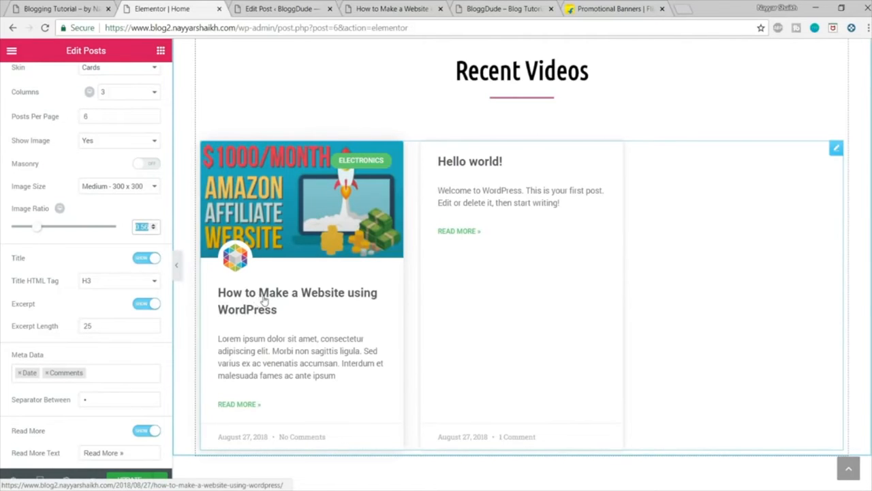
scroll(116, 306, "down", 3)
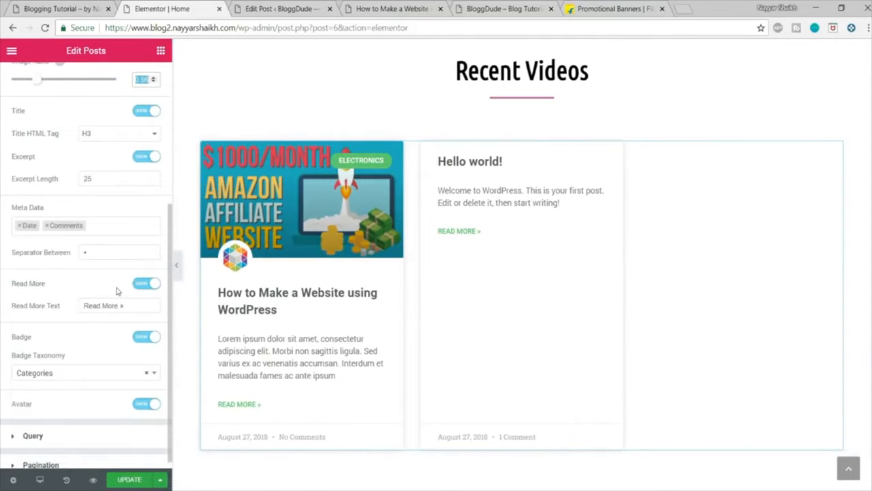
scroll(250, 402, "up", 1)
scroll(324, 376, "down", 2)
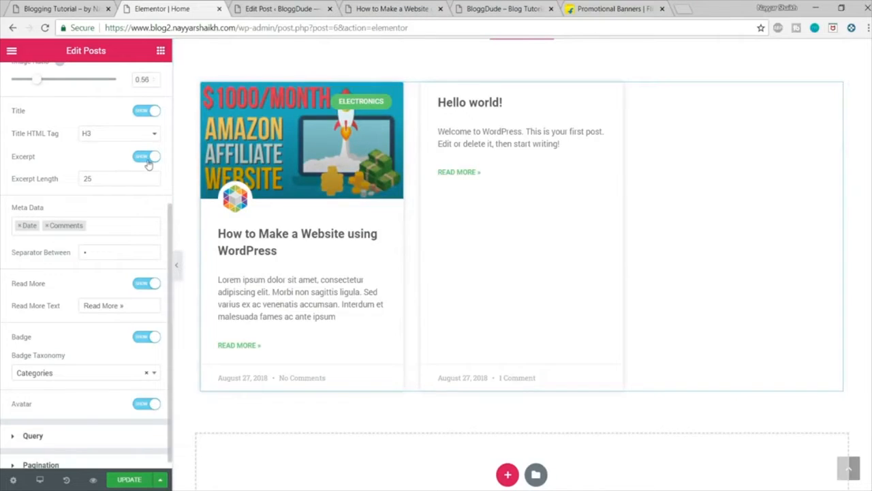
left_click(150, 157)
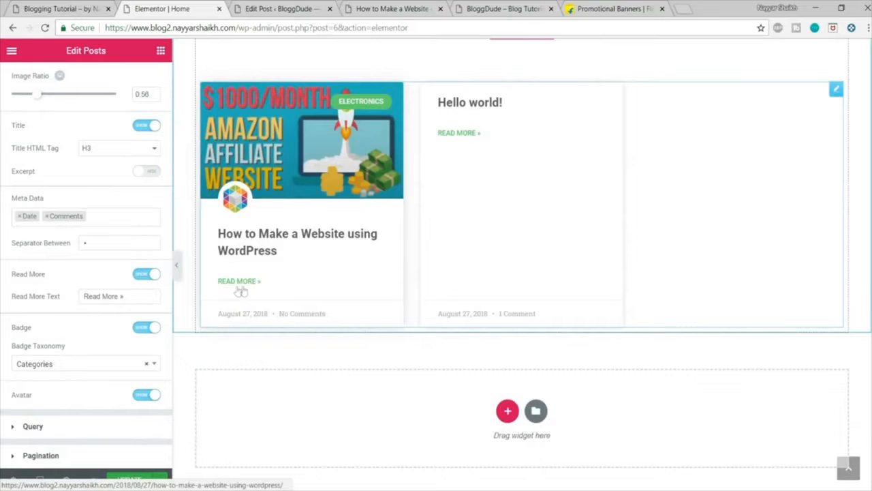
left_click(147, 274)
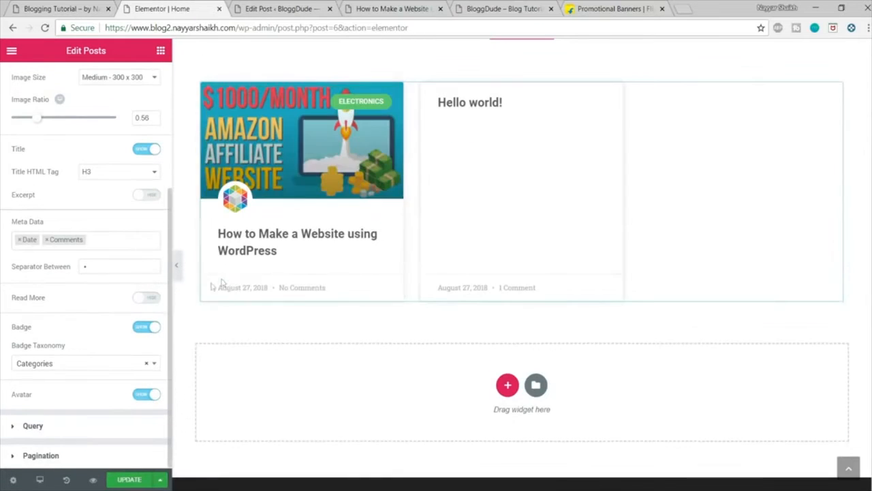
scroll(331, 309, "up", 1)
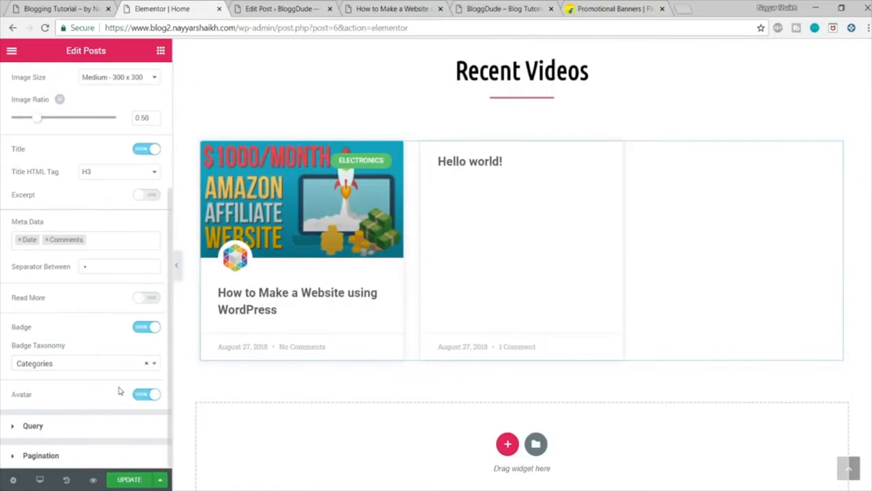
left_click(134, 479)
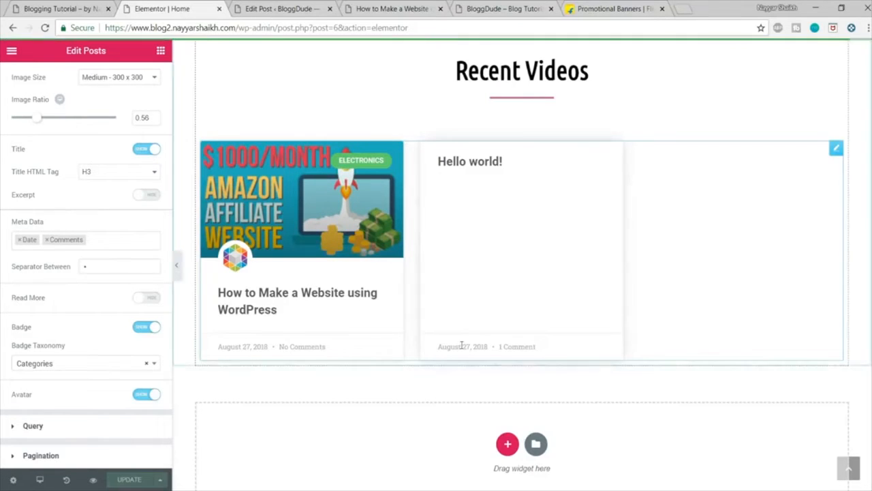
scroll(471, 346, "up", 1)
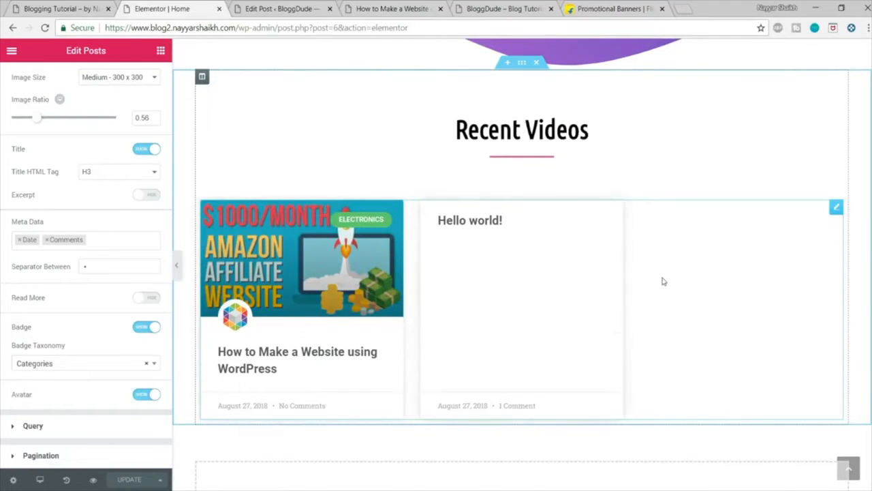
scroll(661, 280, "down", 1)
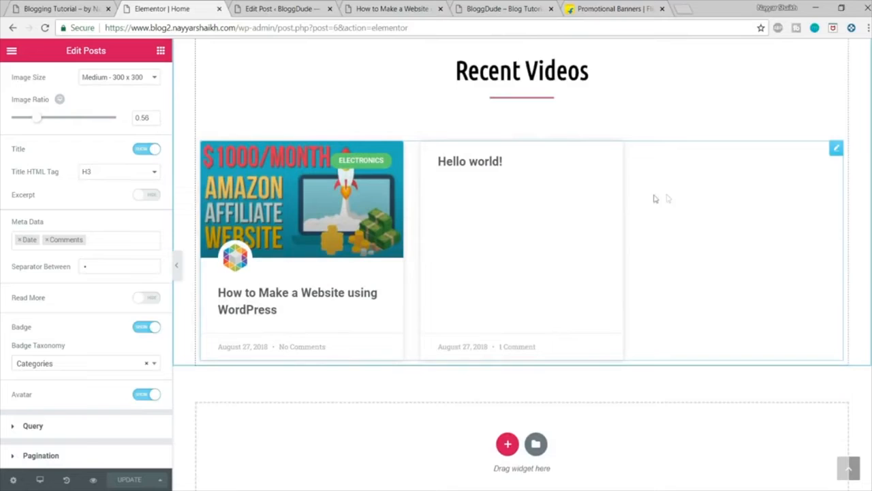
Step: Check the All Posts button on the demo home page, and publish a new WordPress page titled Blog
key("ctrl+shift+Tab")
scroll(721, 250, "down", 3)
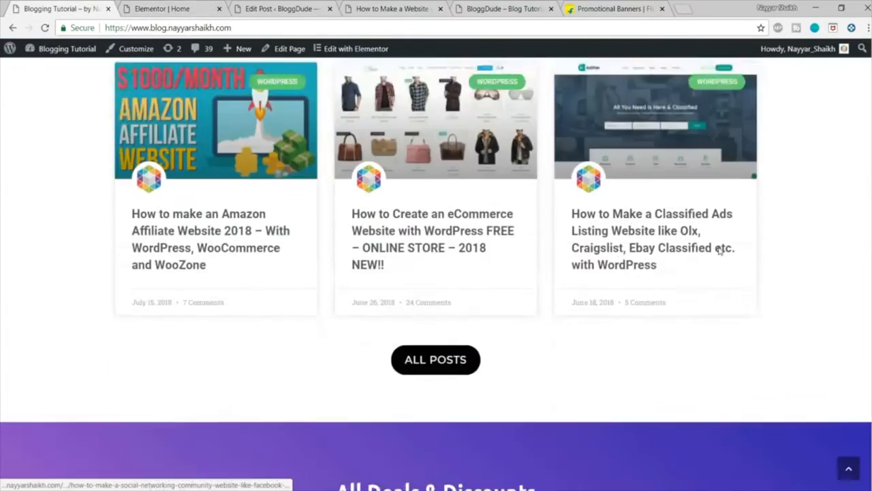
scroll(721, 251, "down", 3)
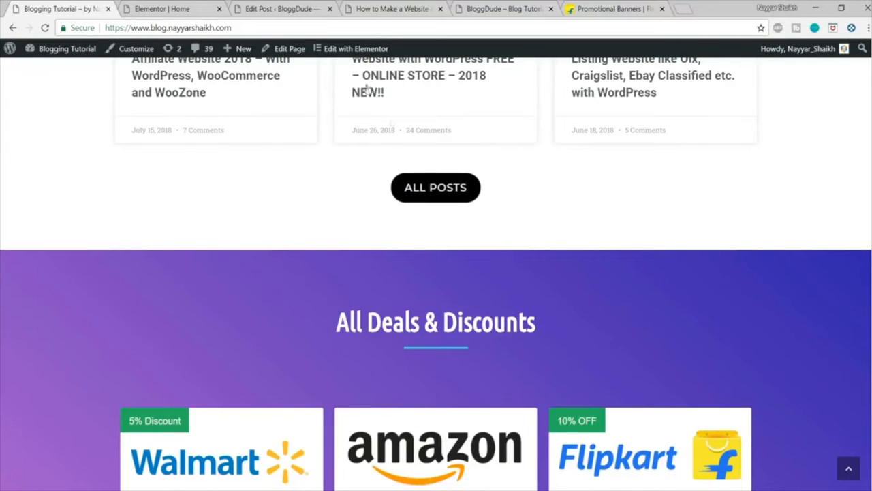
left_click(304, 7)
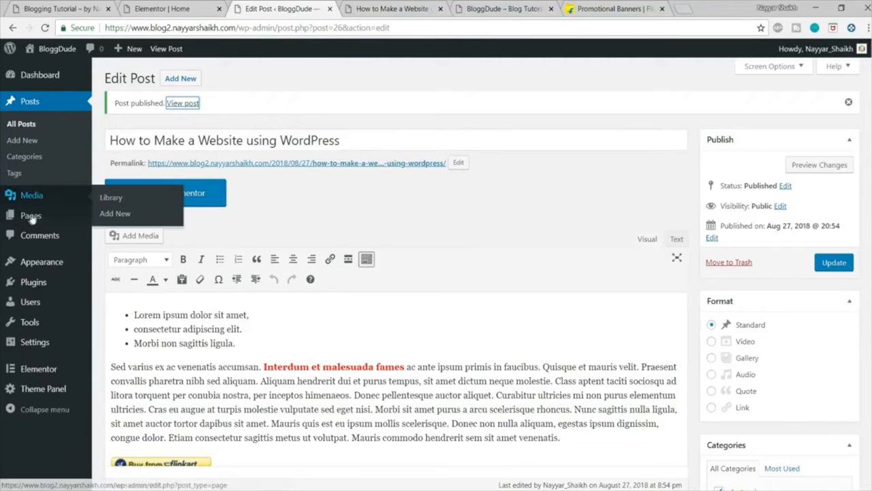
mouse_move(30, 222)
left_click(117, 233)
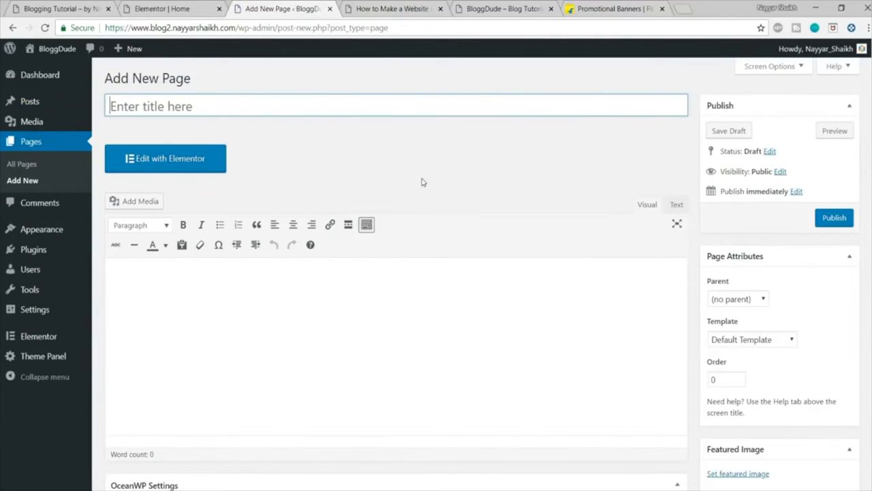
key("shift")
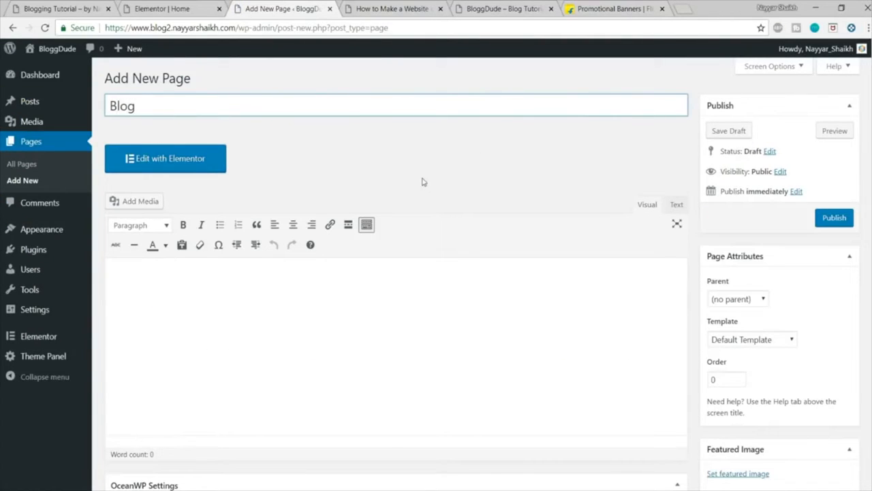
type("Blog")
left_click(848, 223)
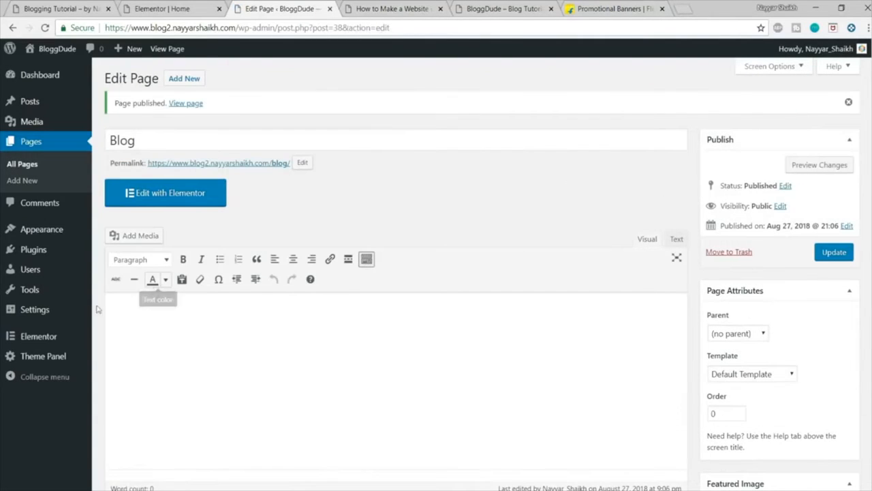
Step: In the WordPress reading settings, switch the homepage display to a static page
mouse_move(59, 314)
left_click(47, 313)
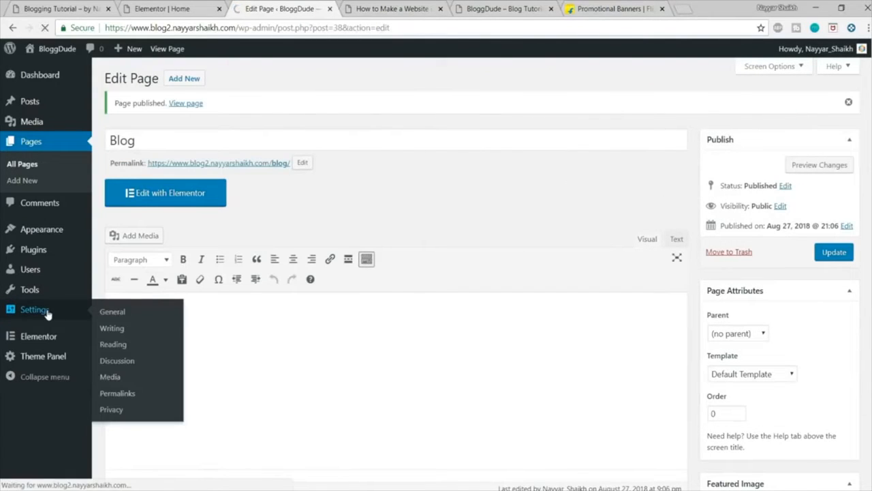
scroll(572, 260, "down", 2)
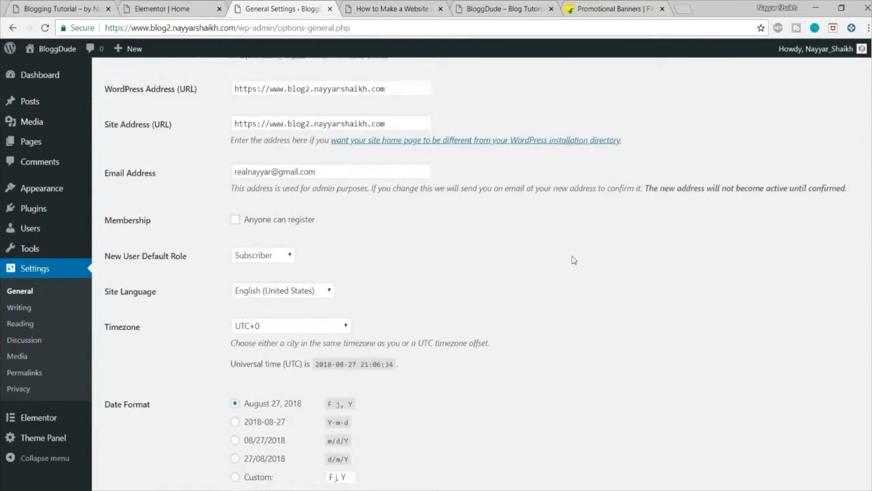
left_click(25, 327)
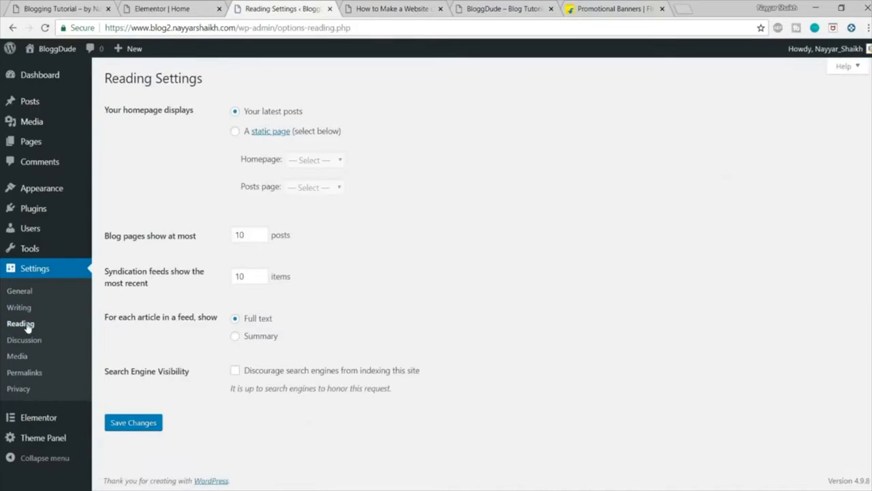
left_click(234, 131)
Step: Compare the site's current front page with the Home page designed in Elementor
left_click(422, 5)
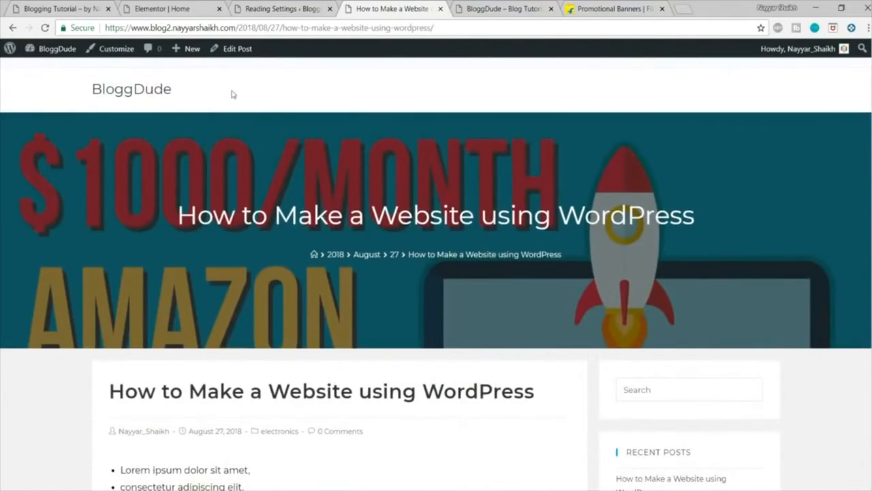
left_click(140, 93)
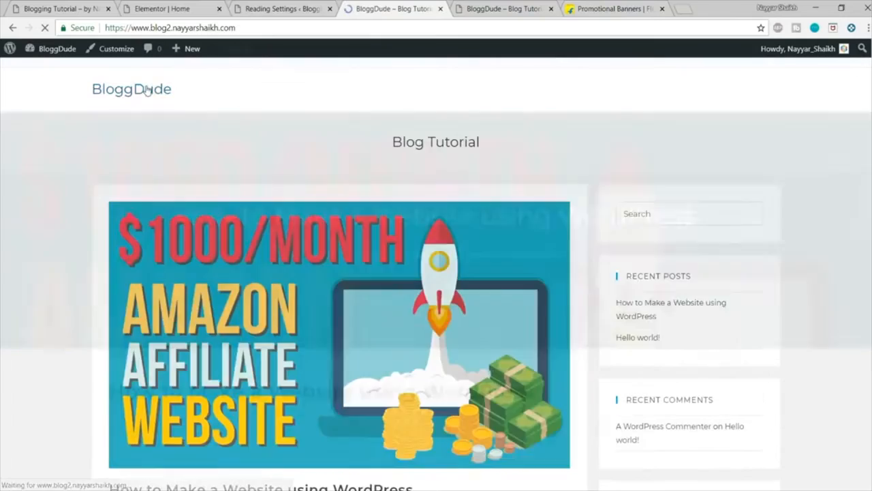
scroll(384, 238, "down", 5)
scroll(391, 278, "up", 5)
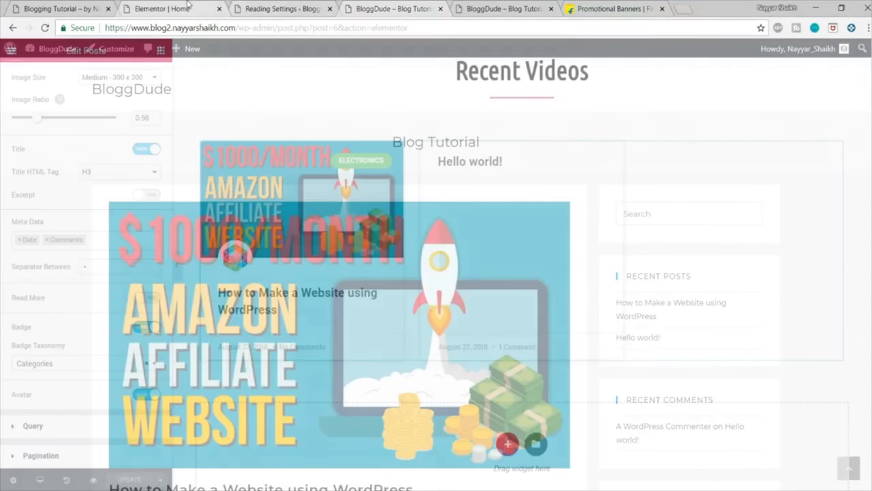
scroll(341, 248, "up", 6)
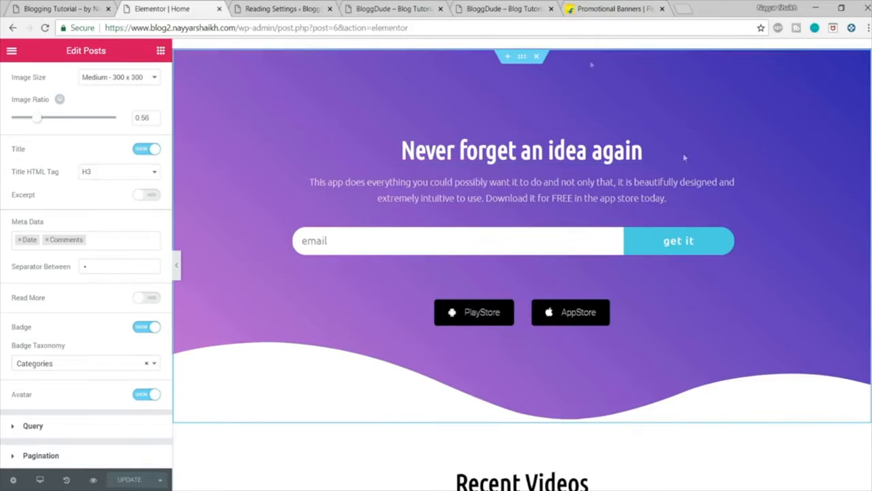
Step: Assign Home as the homepage and Blog as the posts page in the reading settings, and save the changes
left_click(242, 7)
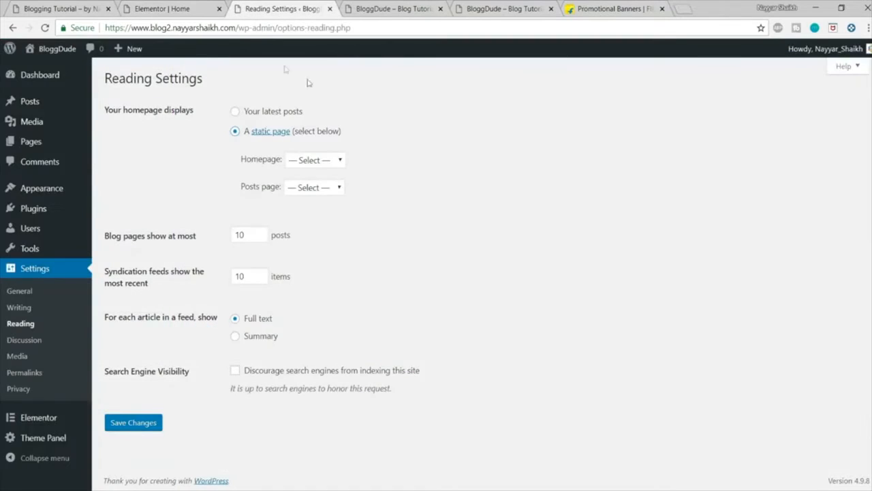
left_click(313, 160)
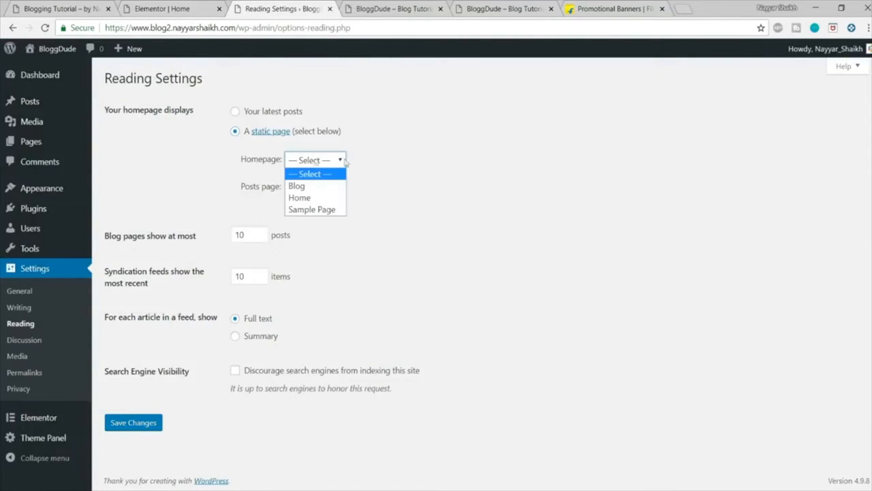
left_click(304, 198)
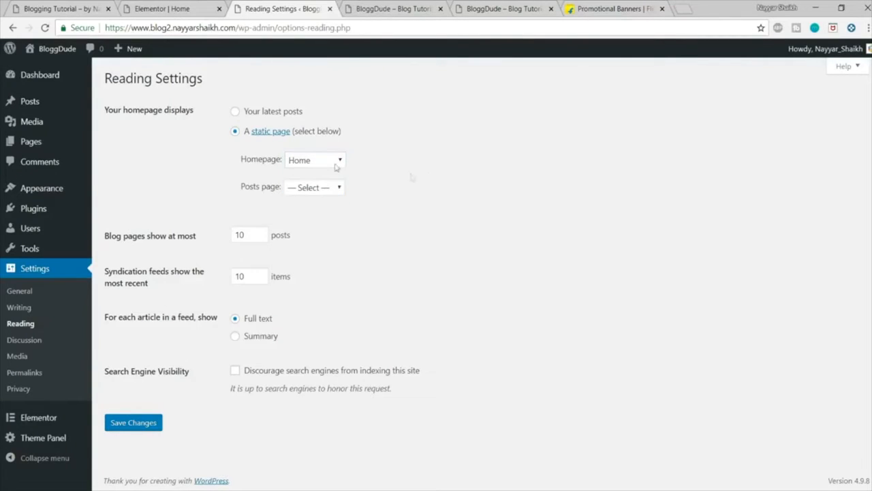
left_click(332, 192)
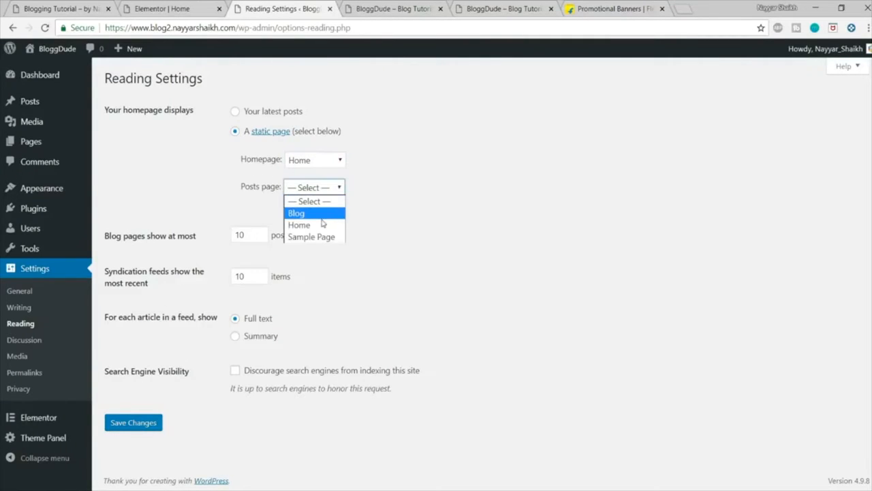
left_click(303, 212)
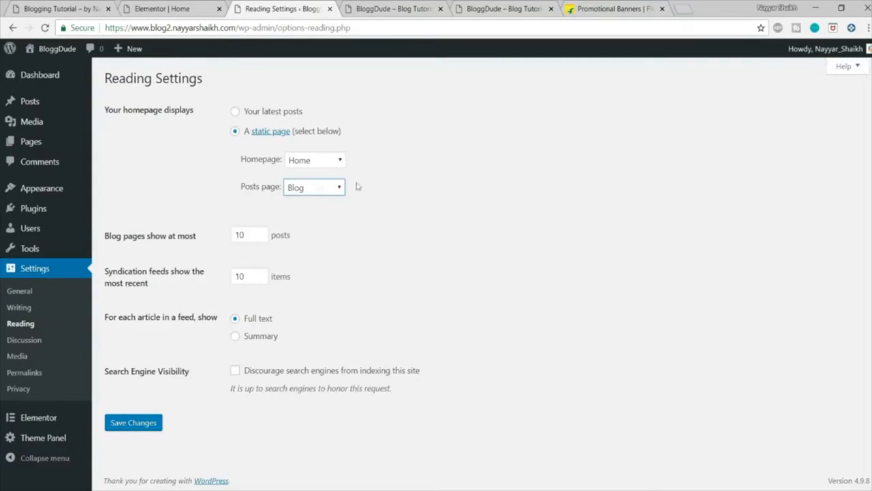
left_click(145, 422)
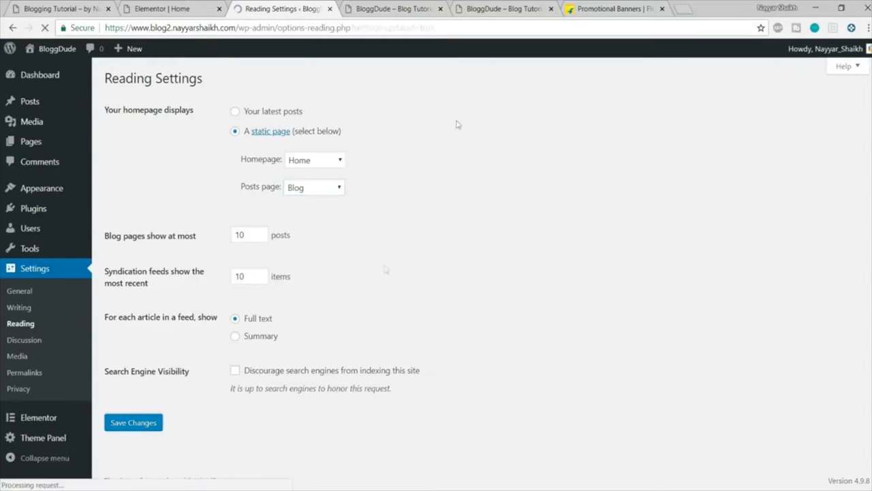
Step: Load the live site's front page and check its hero section and Recent Videos cards
left_click(393, 8)
left_click(118, 100)
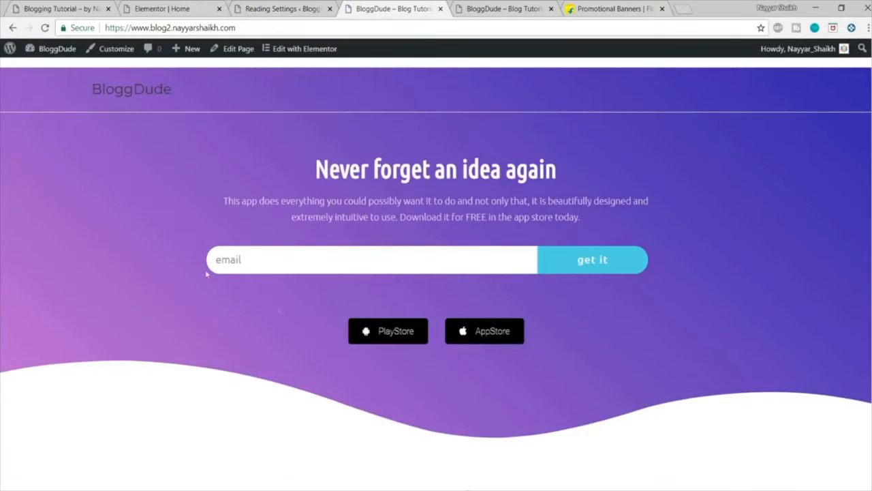
scroll(643, 280, "down", 5)
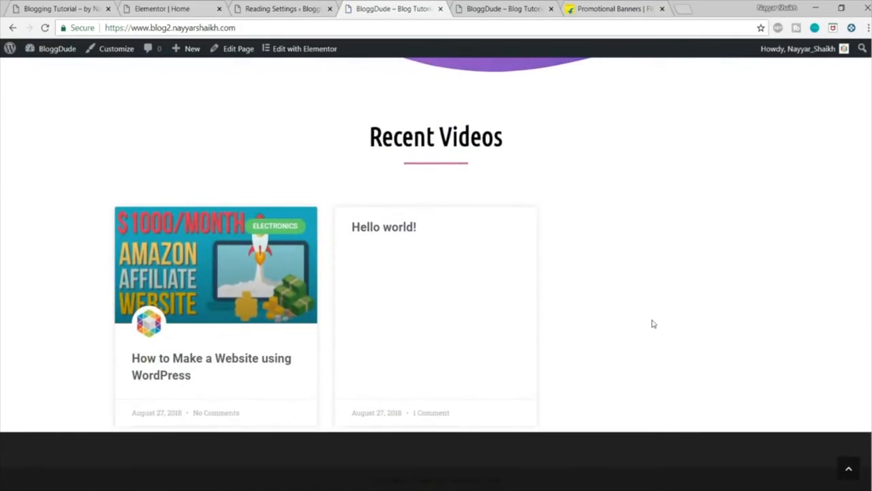
scroll(651, 324, "up", 5)
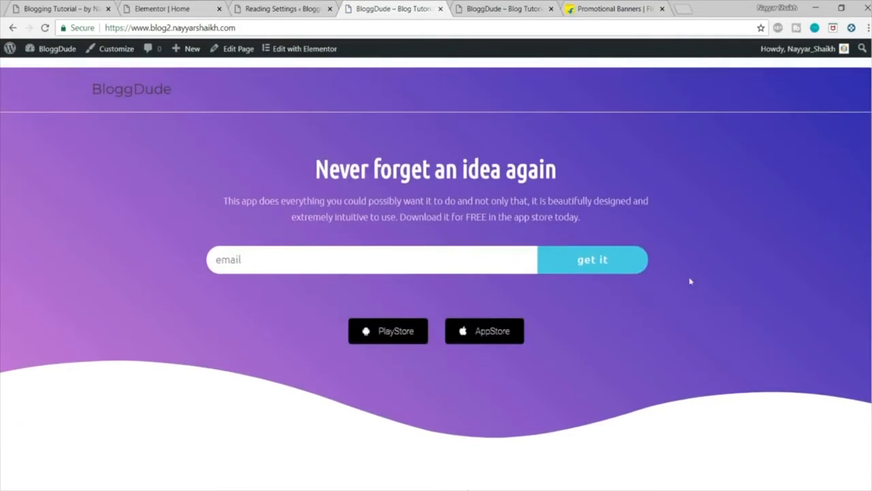
Step: Open the site's /blog address and review the post listing and sidebar
left_click(266, 28)
type("blog")
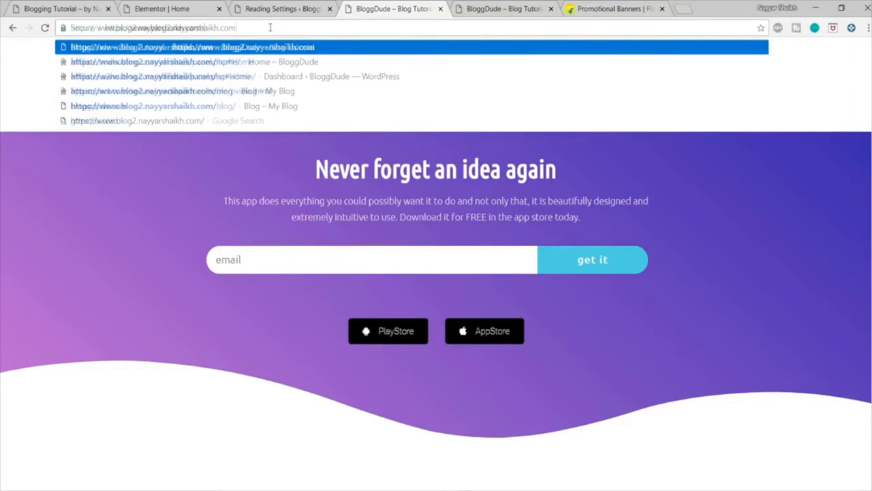
key("Return")
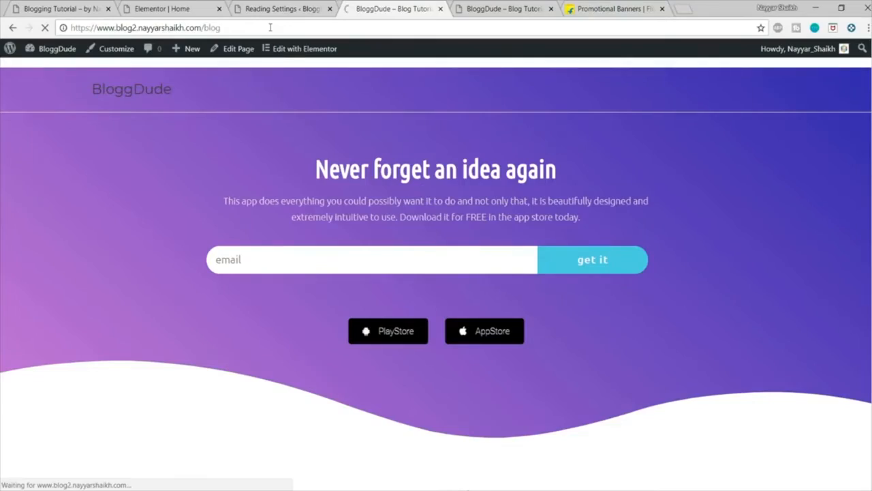
scroll(518, 219, "down", 3)
scroll(518, 220, "down", 3)
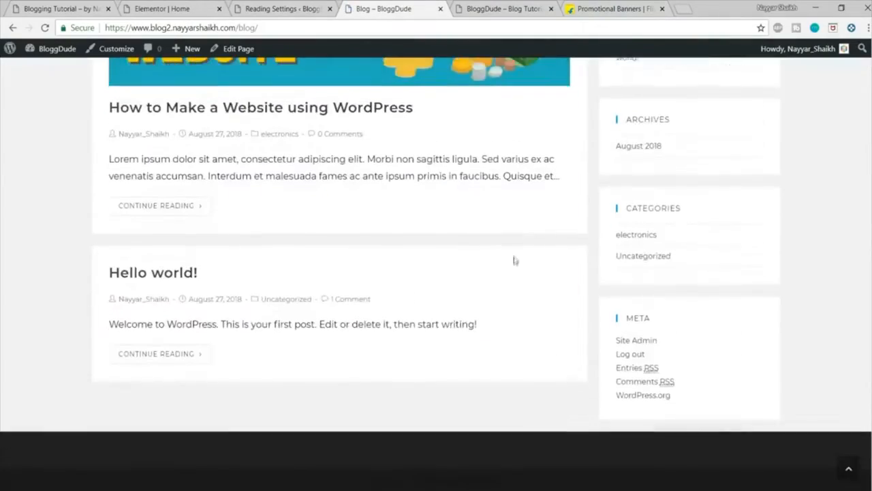
scroll(514, 259, "up", 5)
scroll(518, 209, "down", 5)
scroll(525, 247, "up", 6)
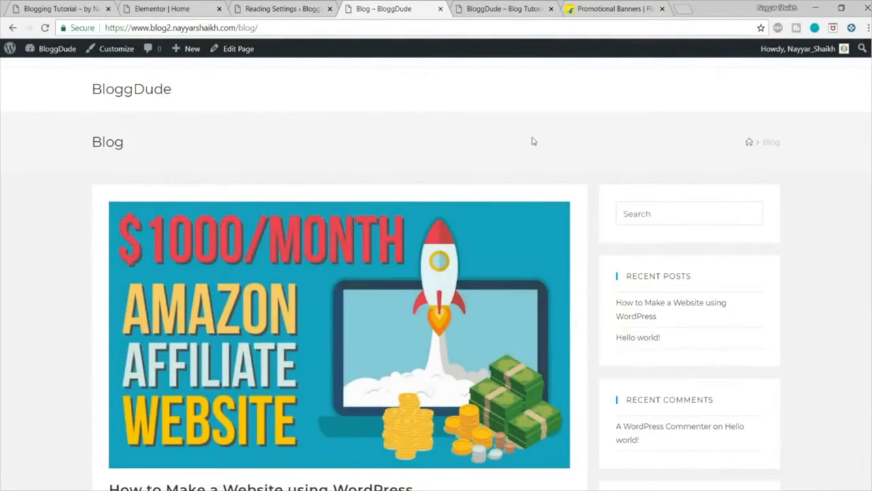
Step: Add a centred Button widget directly below the post cards on the Elementor Home page
left_click(194, 8)
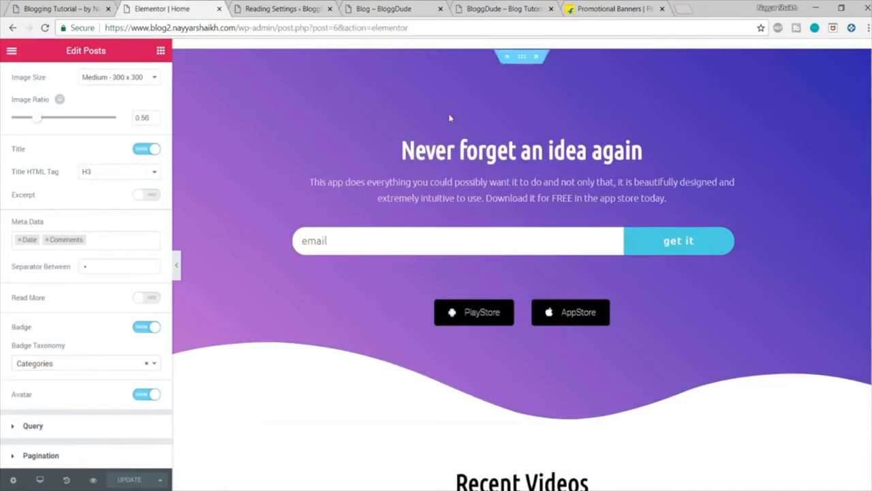
scroll(538, 164, "down", 5)
scroll(545, 178, "down", 3)
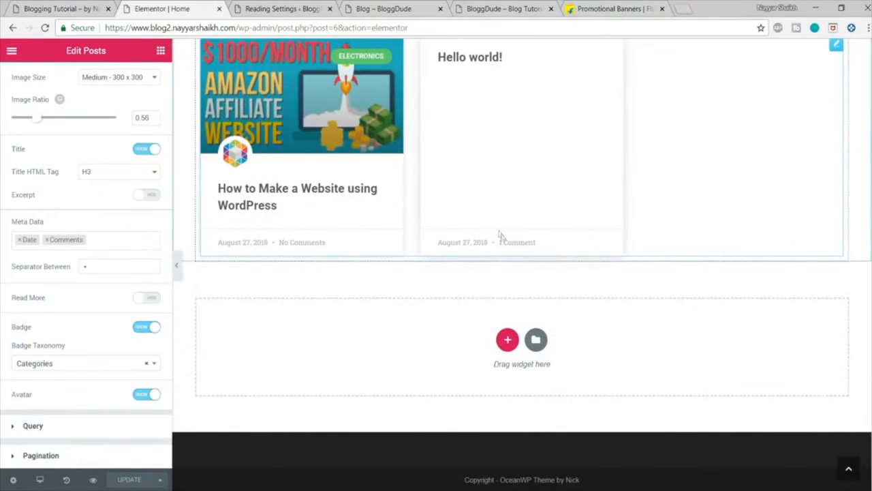
left_click(161, 52)
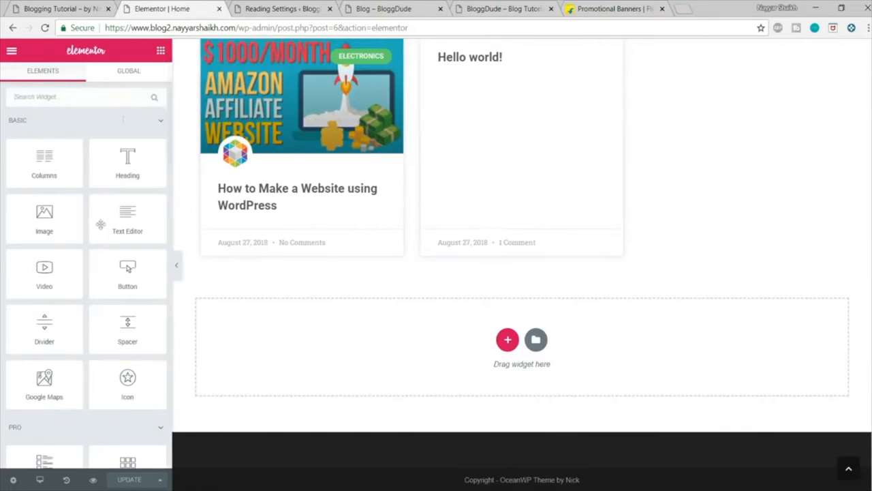
left_click_drag(129, 276, 545, 269)
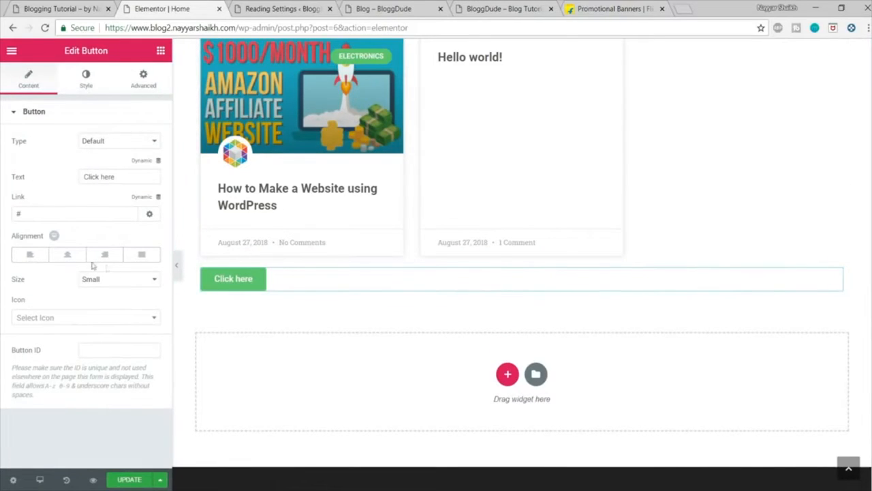
left_click(67, 255)
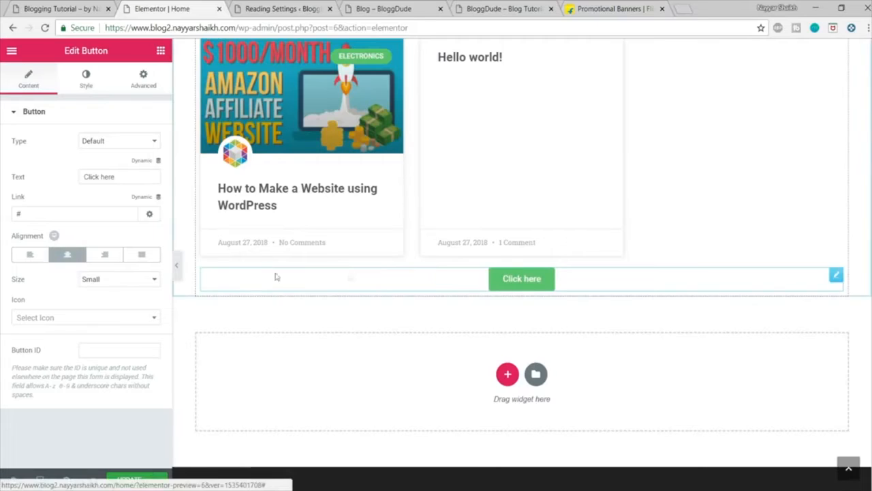
Step: Set the new button's size to Medium and its text to ALL POSTS
left_click(93, 281)
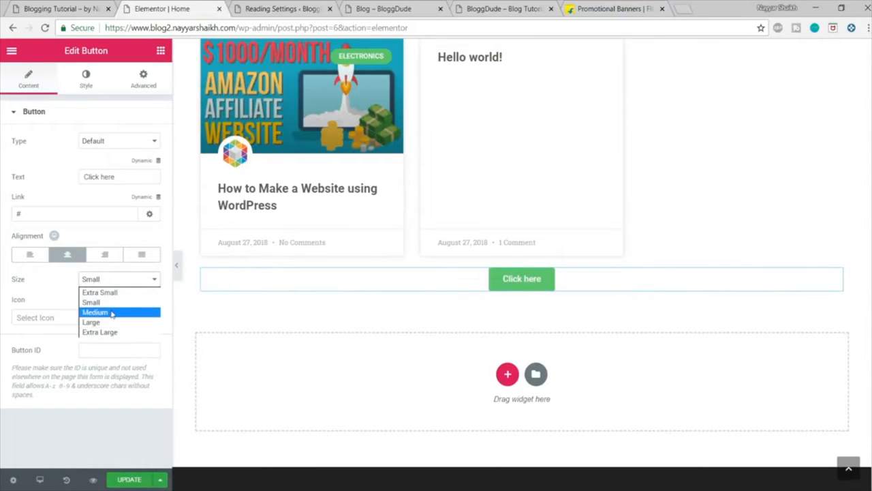
left_click(112, 312)
left_click(88, 89)
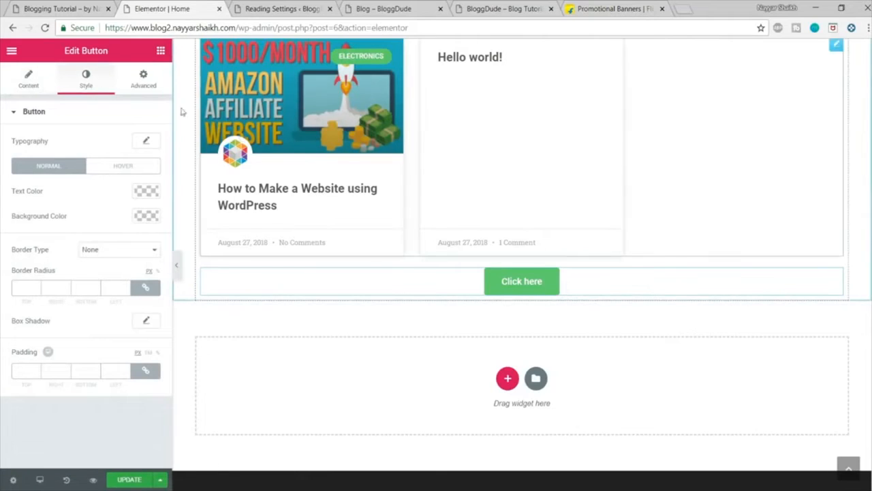
left_click(38, 82)
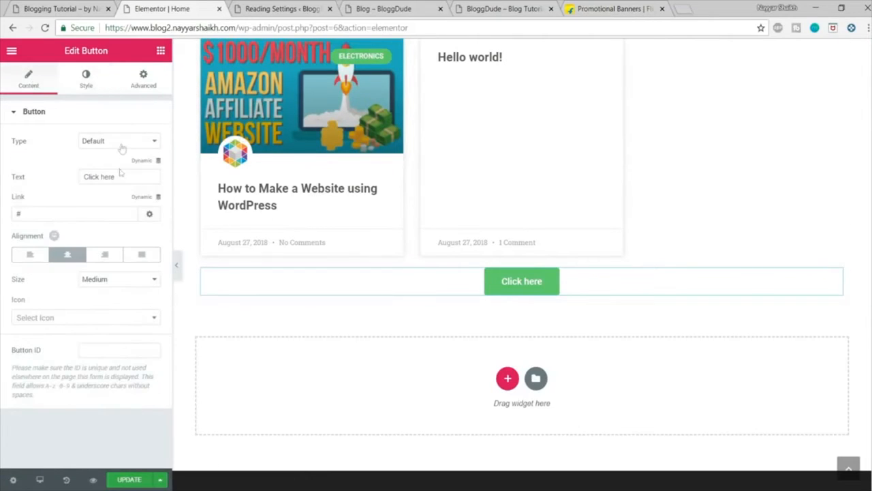
left_click_drag(125, 177, 65, 172)
type("ALL POSTS")
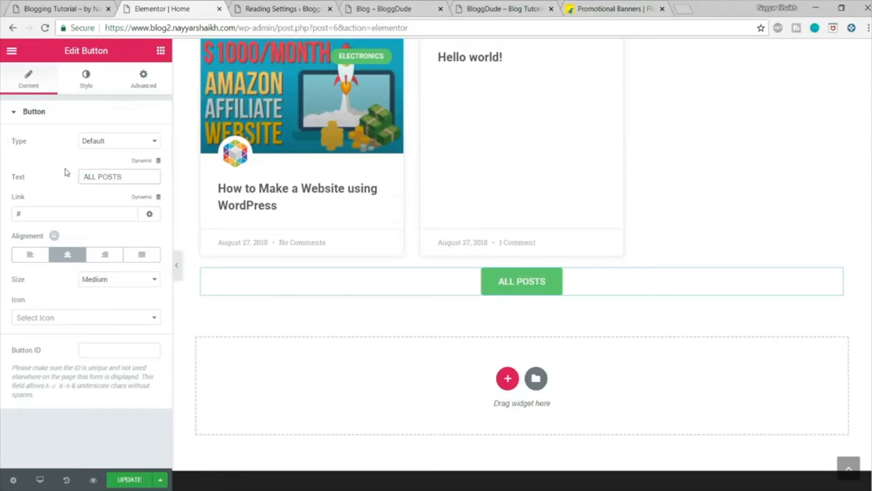
Step: Set the ALL POSTS button's typography to the Montserrat family with a letter spacing of 1.2
left_click(77, 80)
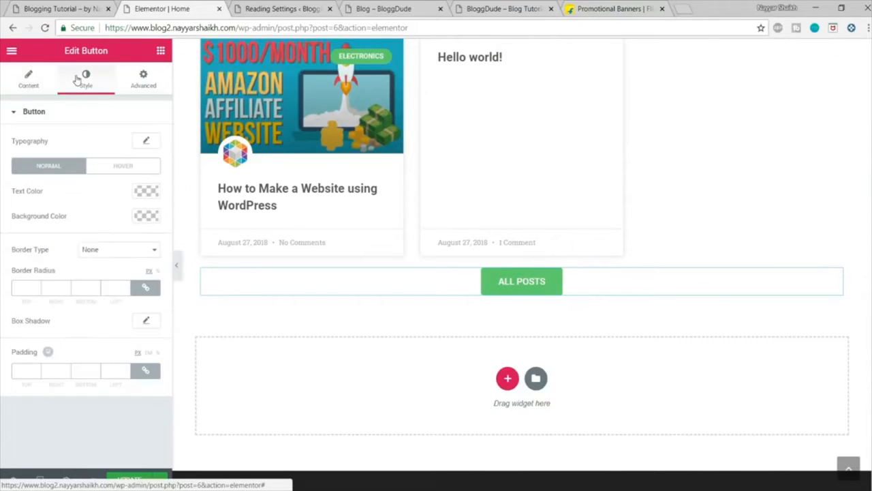
left_click(145, 142)
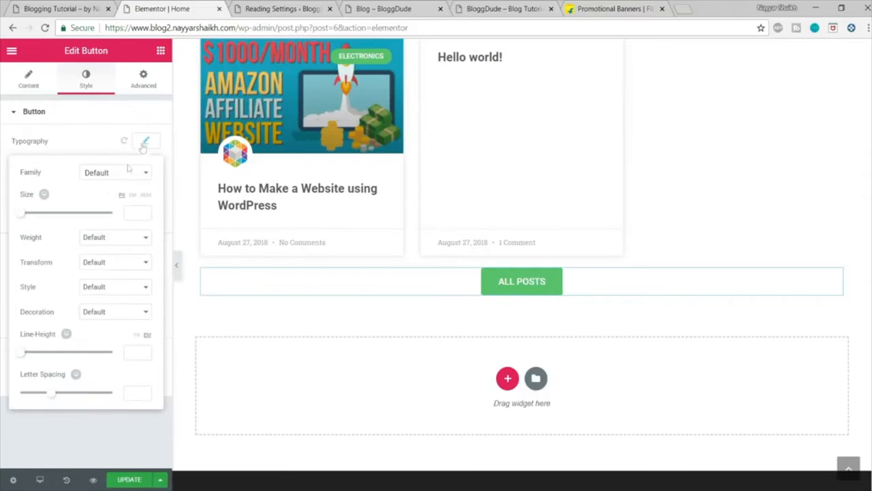
left_click(102, 176)
type("monts")
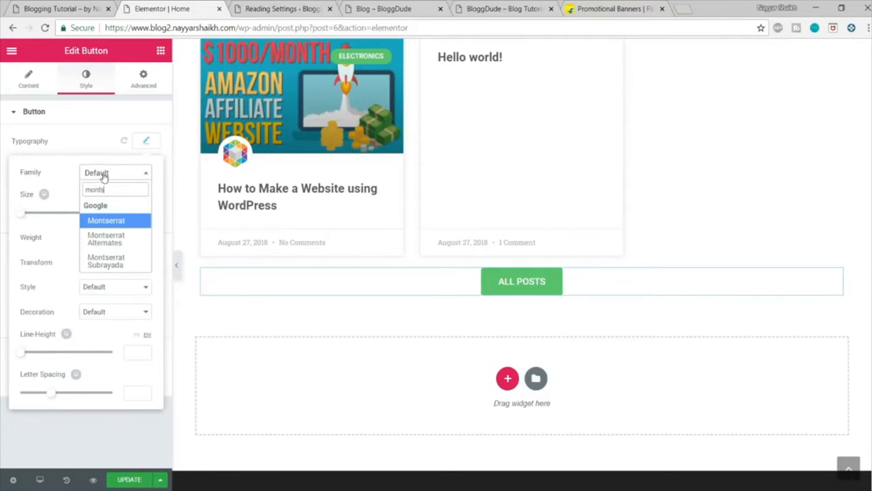
key("Return")
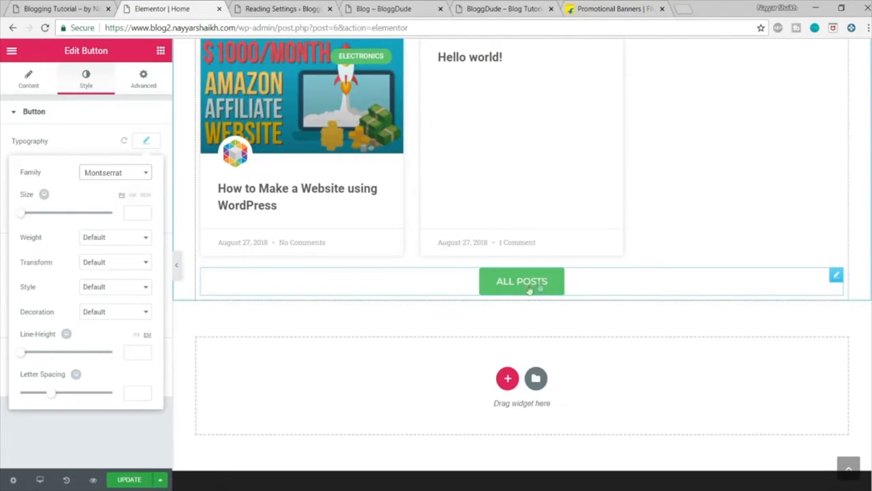
left_click_drag(51, 393, 58, 394)
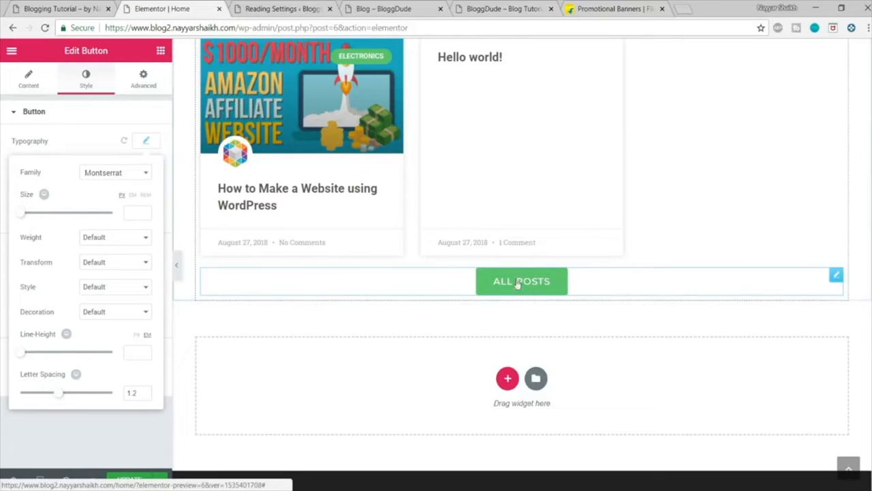
left_click(146, 141)
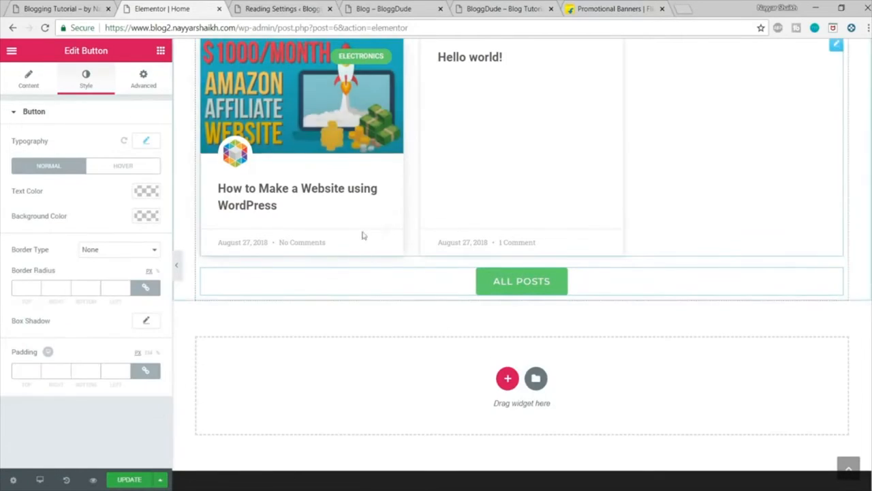
Step: Set the ALL POSTS button's text colour to white and its background colour to black
left_click(142, 195)
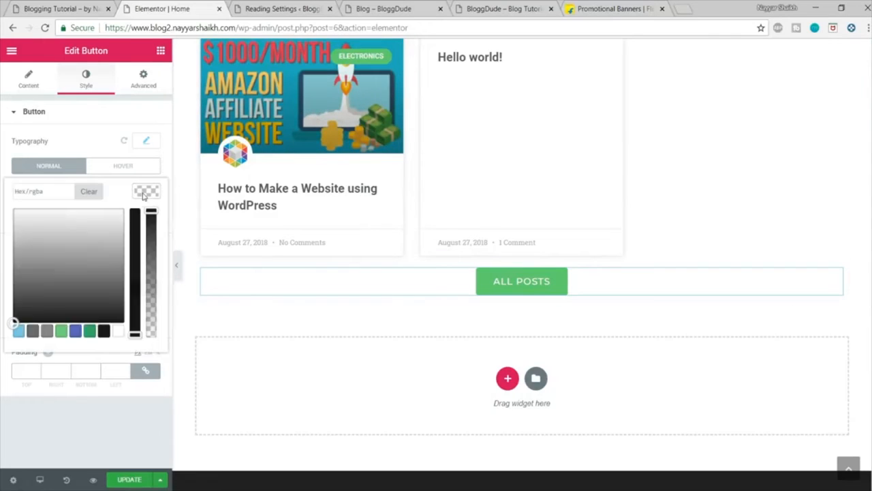
left_click(118, 332)
left_click(150, 195)
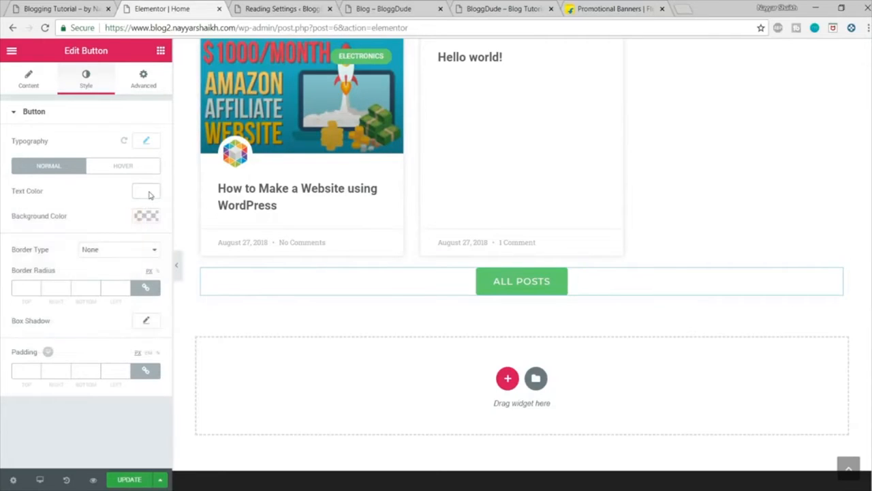
left_click(146, 216)
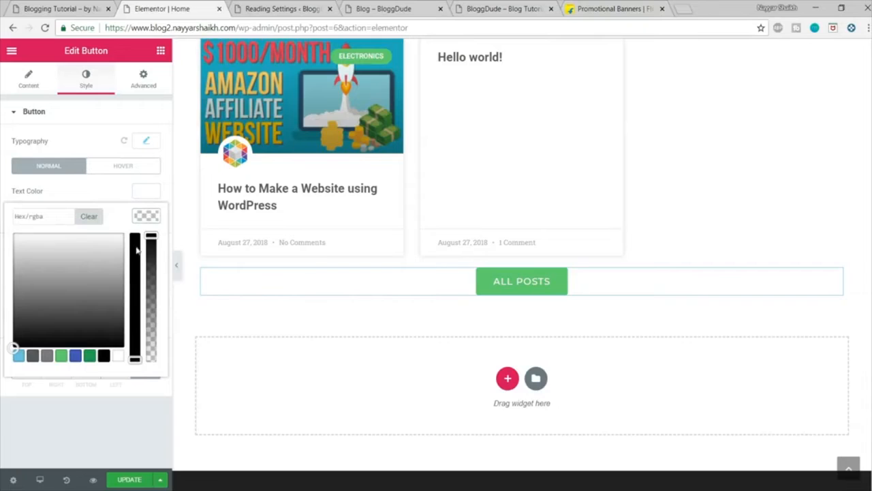
left_click(104, 357)
left_click(148, 216)
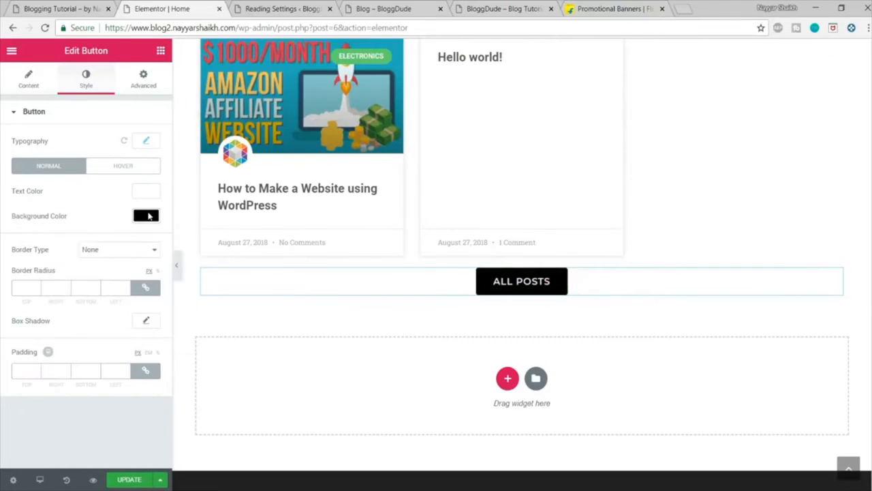
Step: Give the ALL POSTS button a solid black border of width 2 with a border radius of 50 on every corner
left_click(130, 249)
left_click(109, 274)
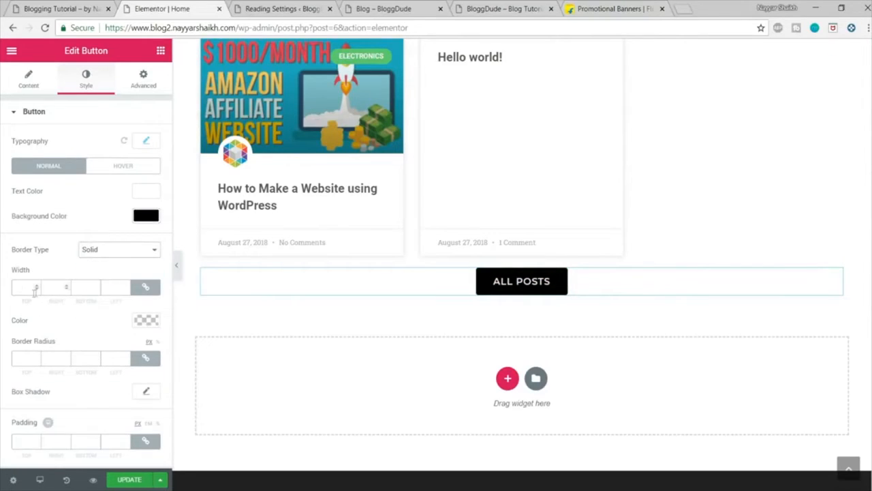
type("2")
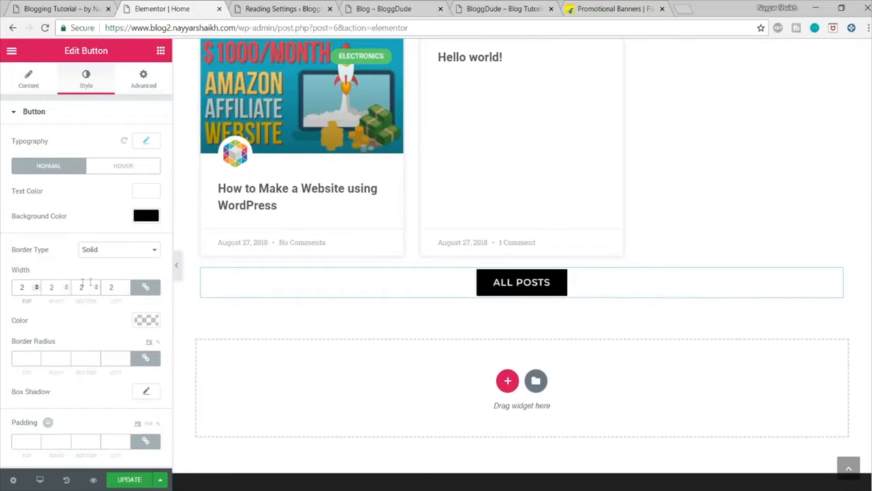
left_click(147, 321)
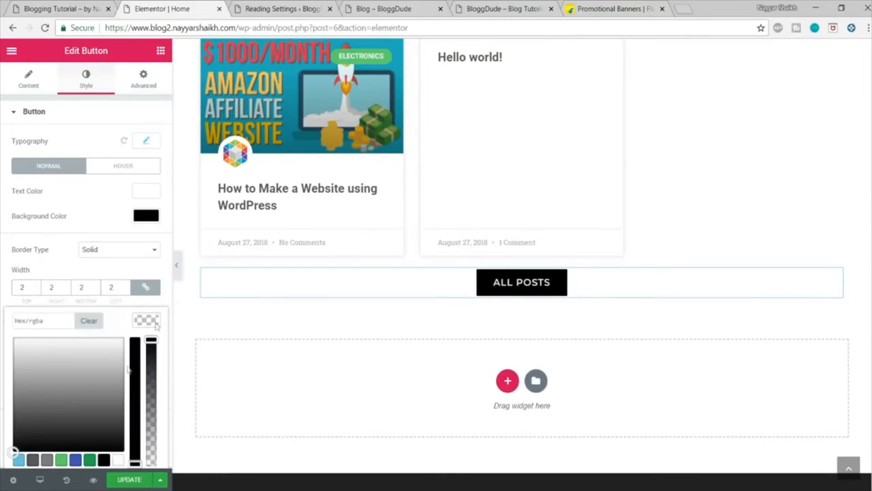
left_click(103, 447)
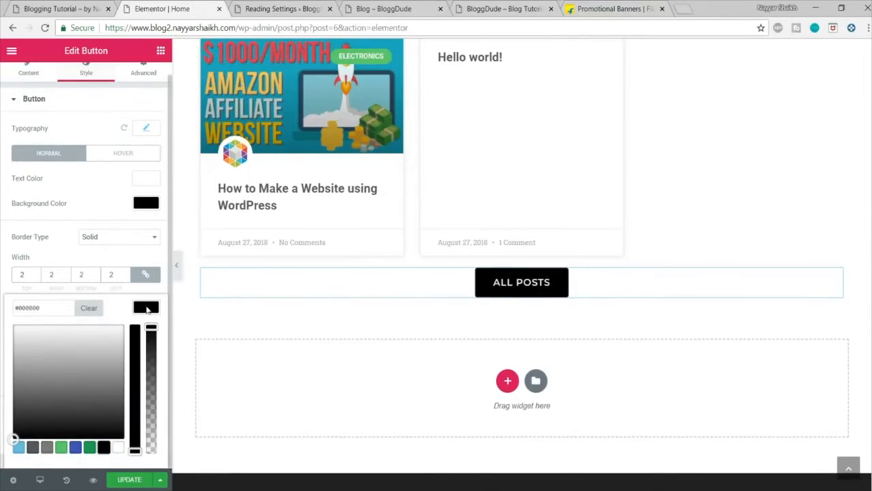
left_click(146, 307)
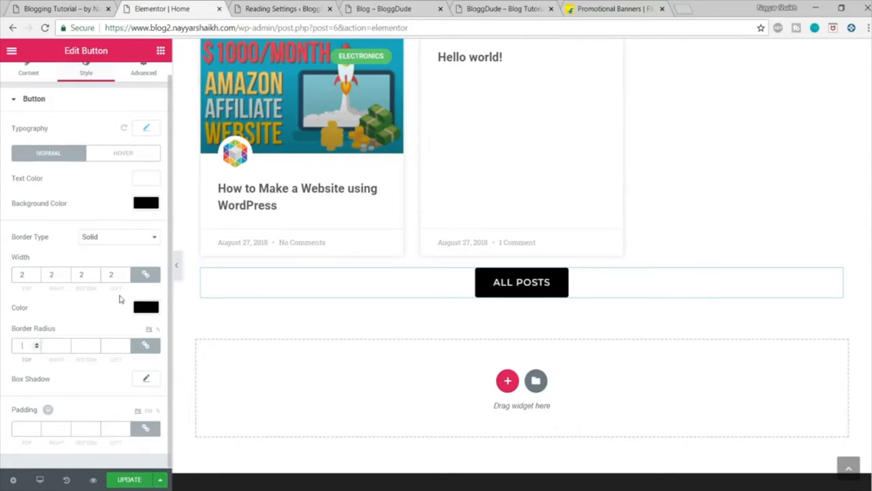
type("50")
scroll(119, 299, "up", 1)
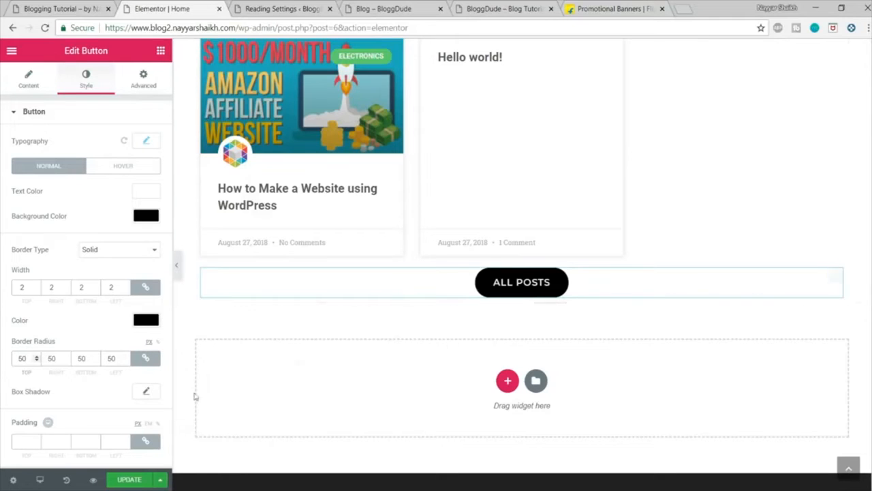
Step: Check the demo's ALL POSTS button and give the Elementor button the Grow hover animation
left_click(44, 6)
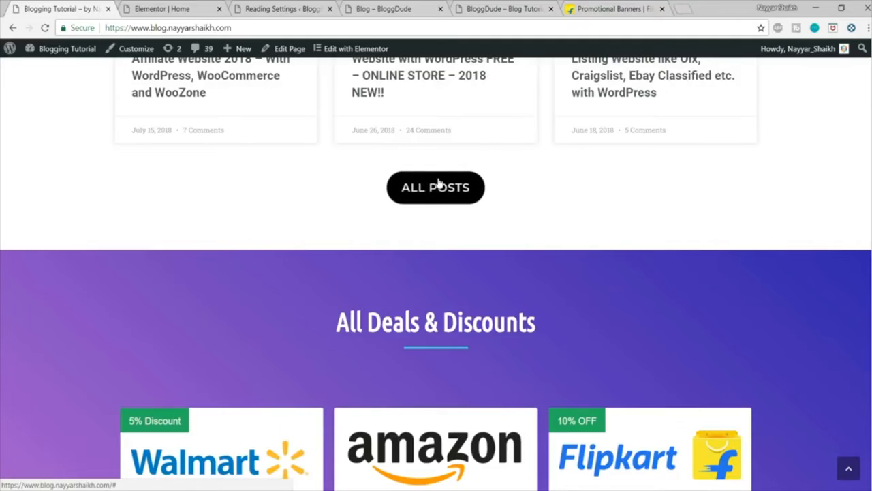
key("ctrl+Tab")
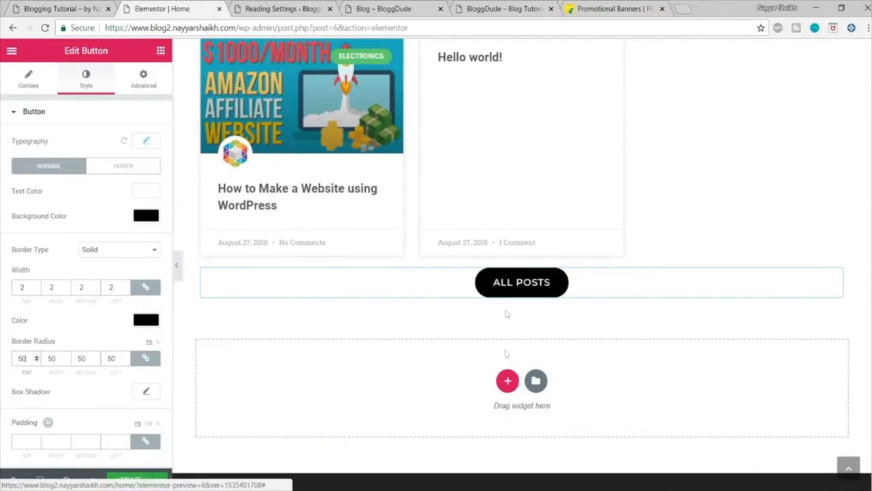
left_click(140, 170)
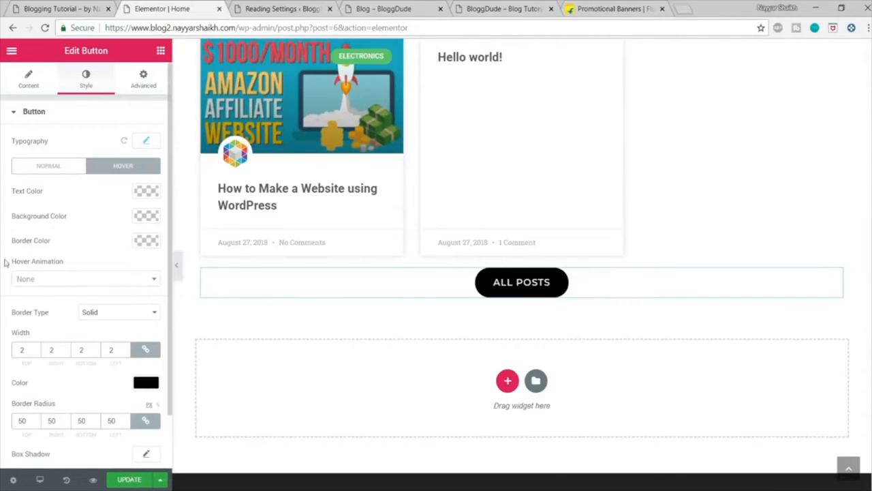
left_click_drag(5, 262, 83, 261)
left_click(81, 280)
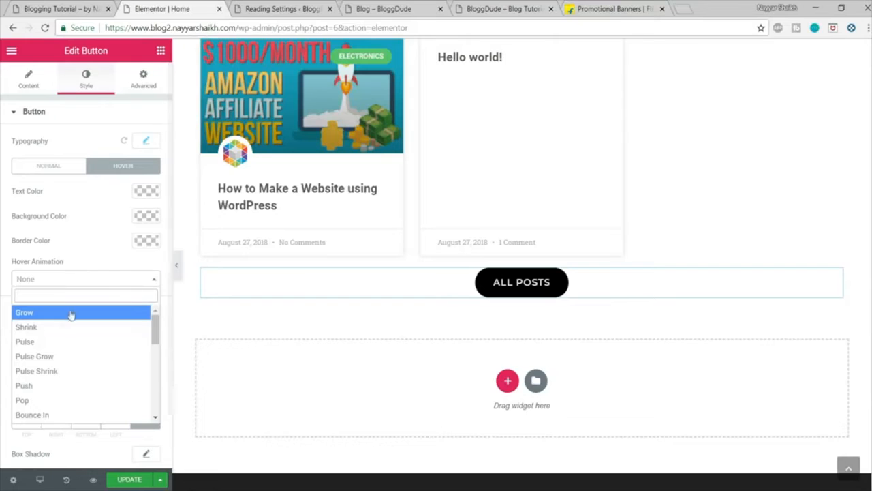
left_click(49, 317)
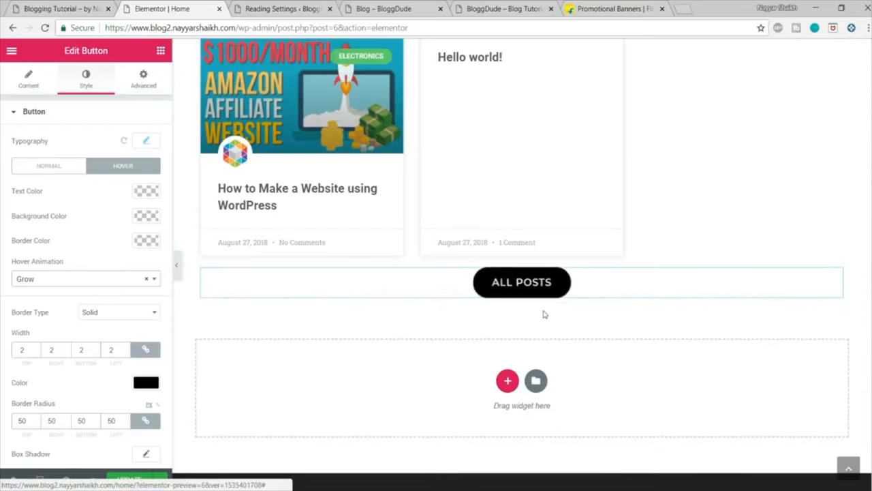
scroll(477, 286, "up", 2)
scroll(477, 291, "down", 2)
scroll(564, 306, "down", 1)
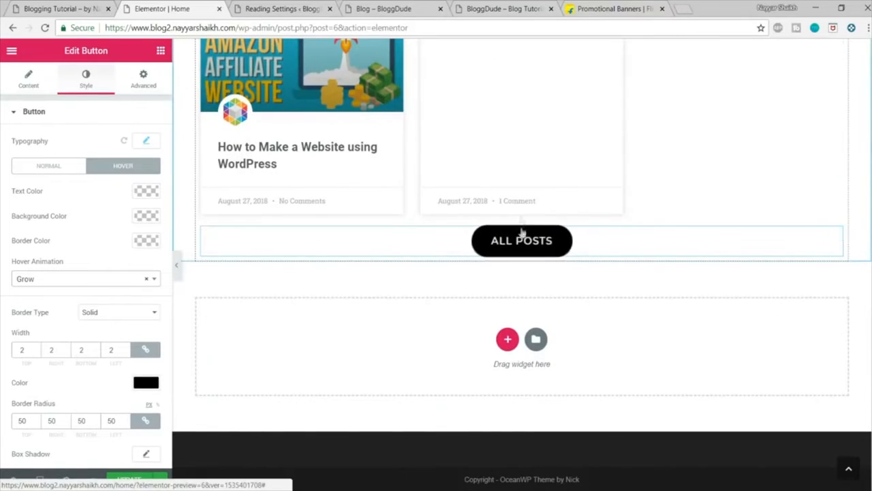
Step: Insert a Spacer widget between the post cards and the ALL POSTS button with its space set to 10
left_click(161, 51)
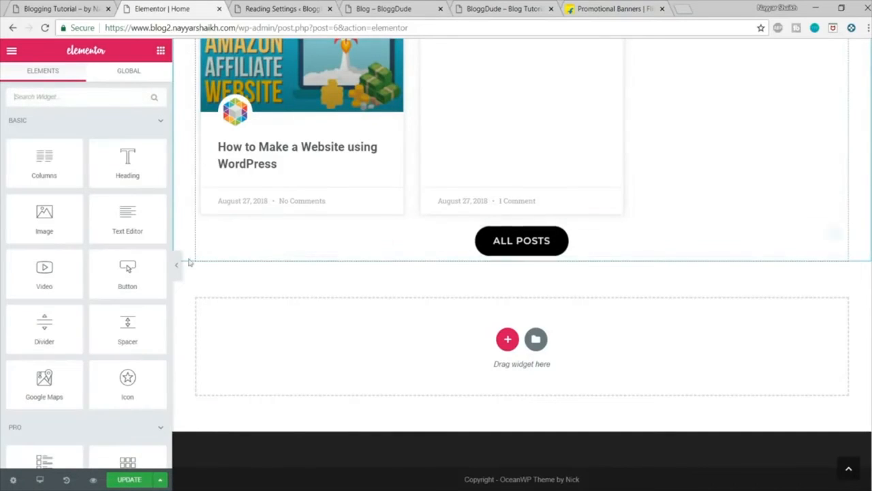
left_click_drag(128, 324, 511, 240)
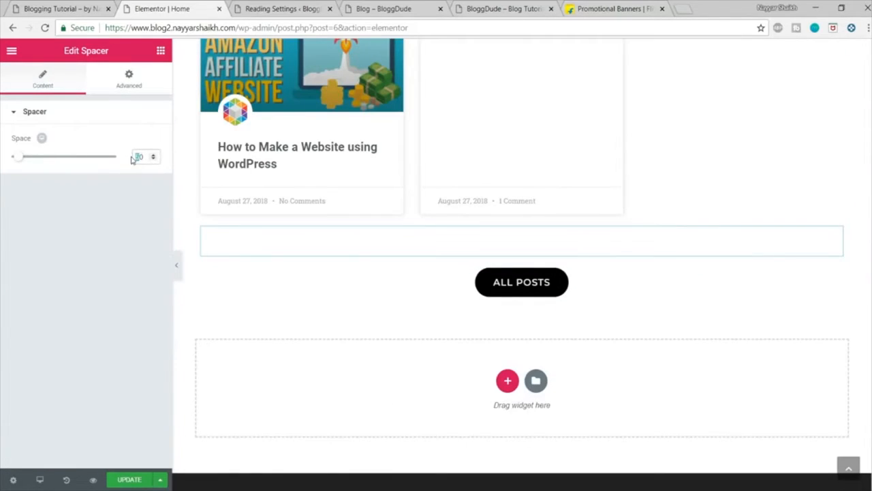
type("1")
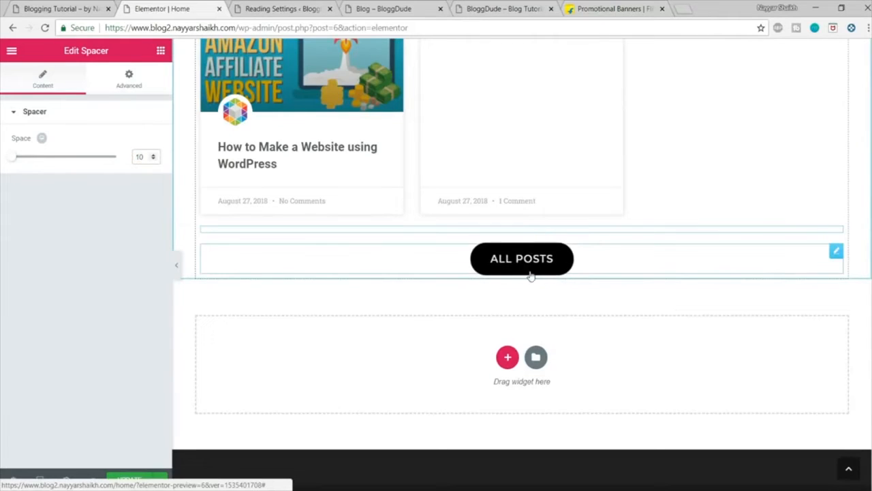
Step: Add a second Spacer widget directly below the ALL POSTS button and preview the page down to the button
left_click(53, 7)
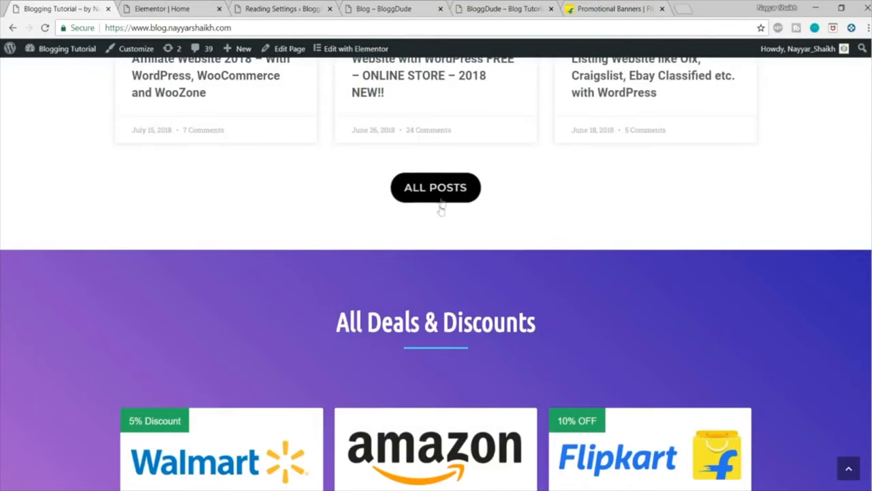
left_click(163, 9)
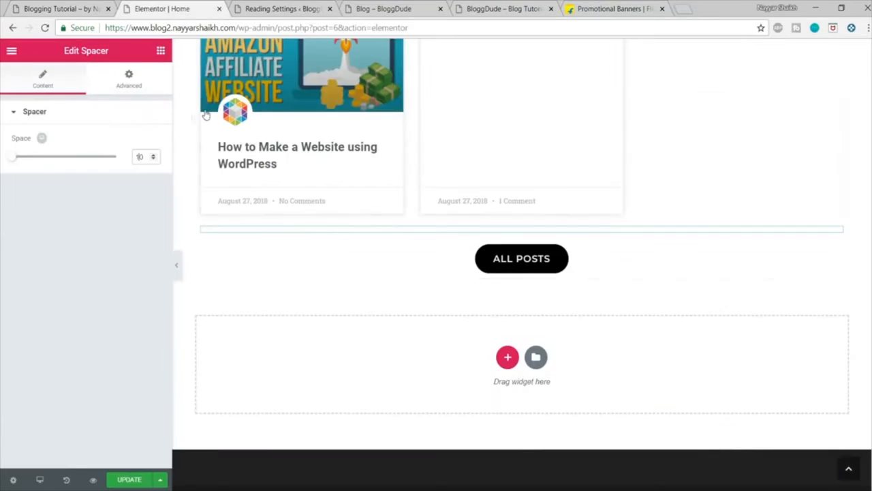
left_click(163, 52)
left_click_drag(140, 327, 547, 307)
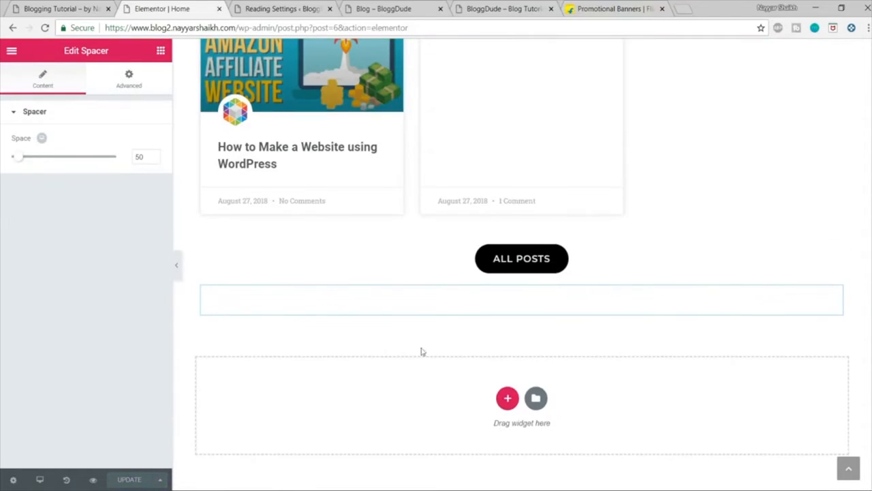
left_click(94, 481)
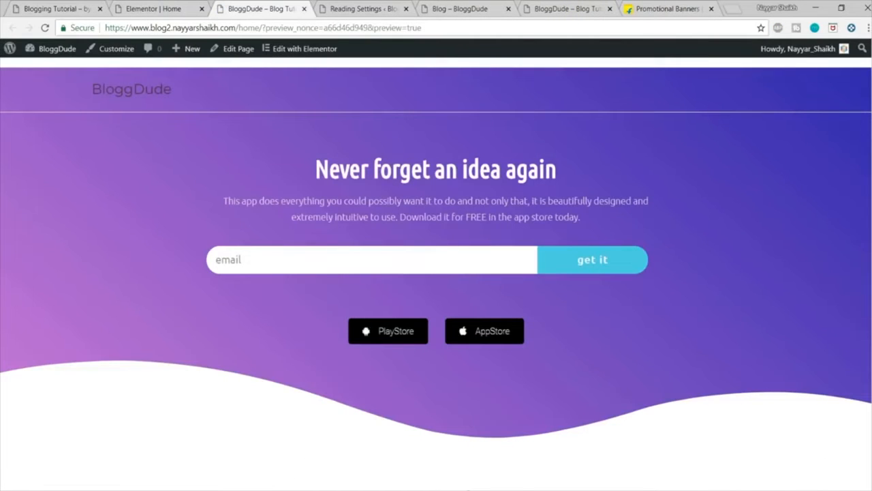
scroll(436, 272, "down", 5)
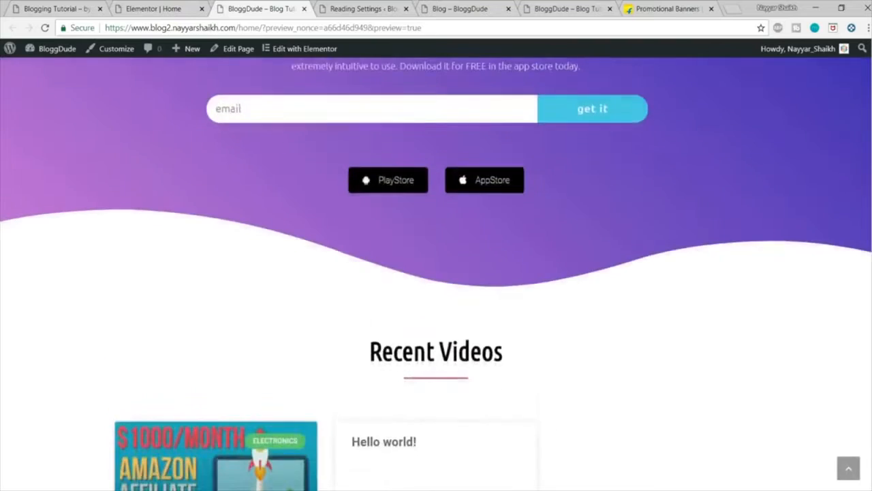
scroll(716, 346, "down", 2)
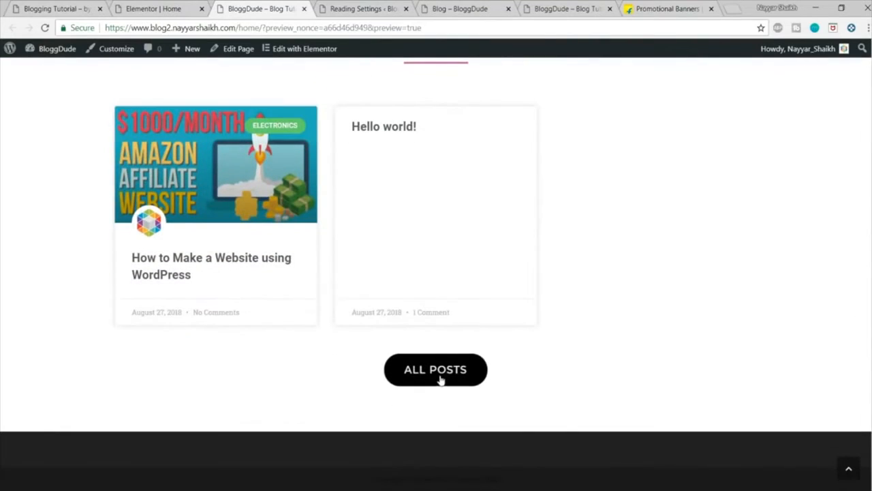
Step: Link the ALL POSTS button to the site's own address followed by /blog and update the Home page
left_click(153, 8)
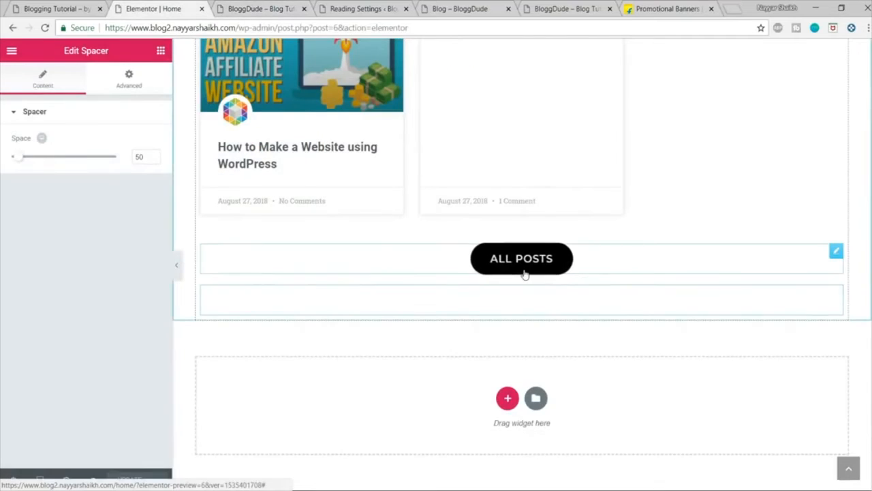
left_click(553, 268)
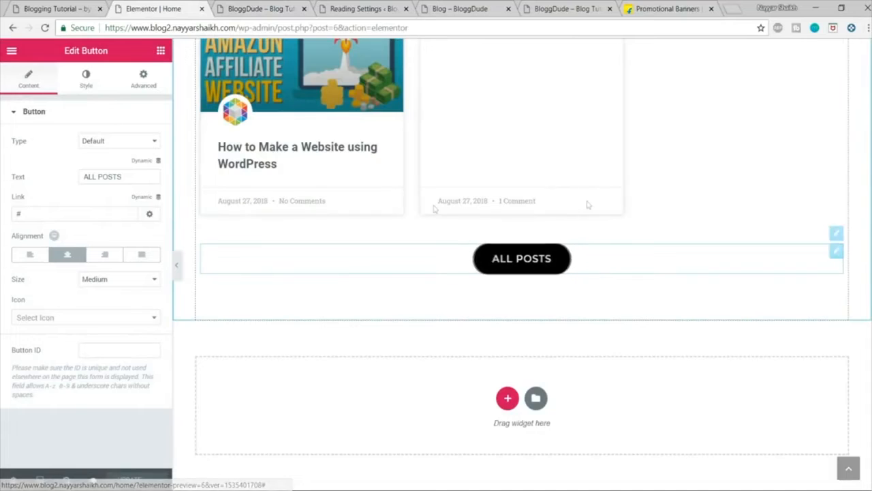
left_click(257, 7)
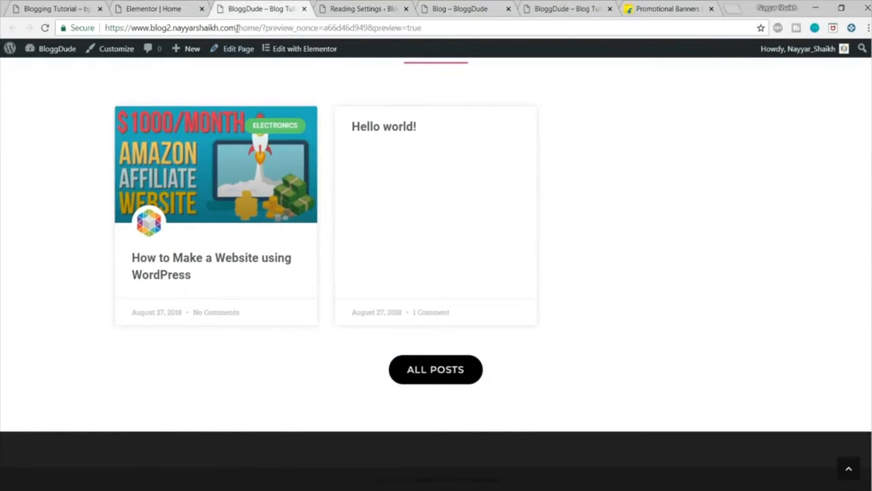
left_click_drag(237, 28, 53, 29)
key("ctrl+c")
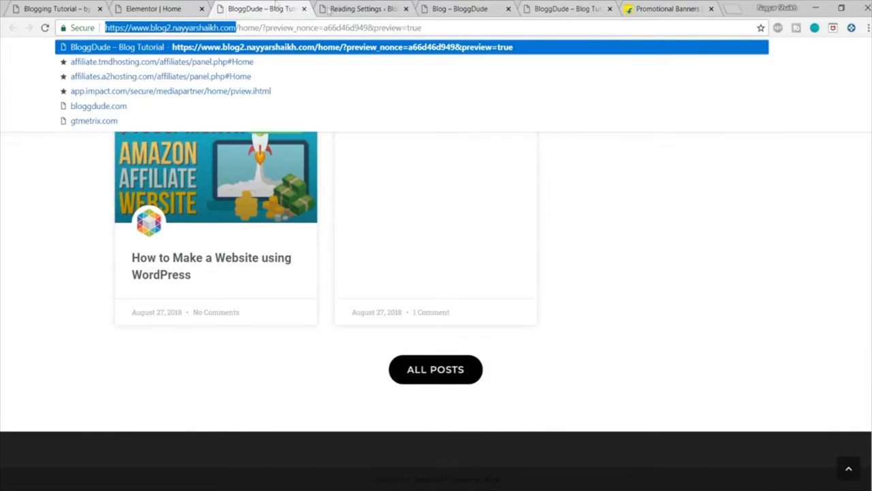
left_click(153, 8)
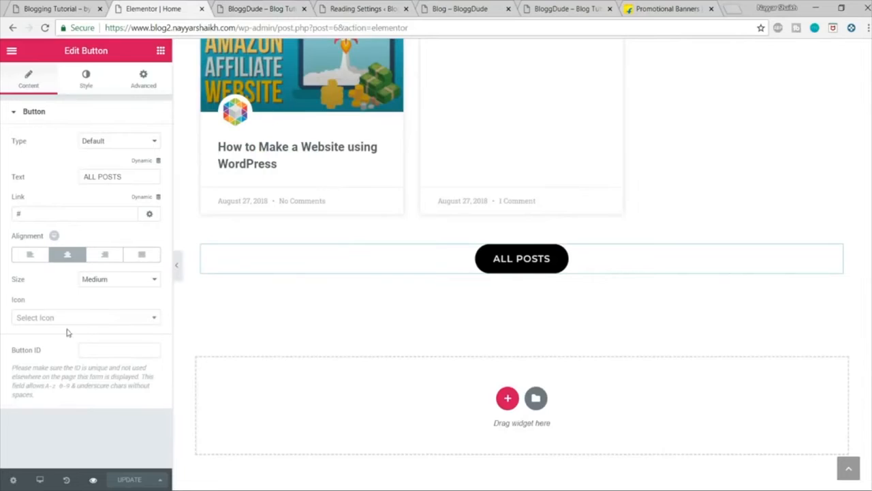
left_click_drag(53, 213, 3, 213)
key("ctrl+v")
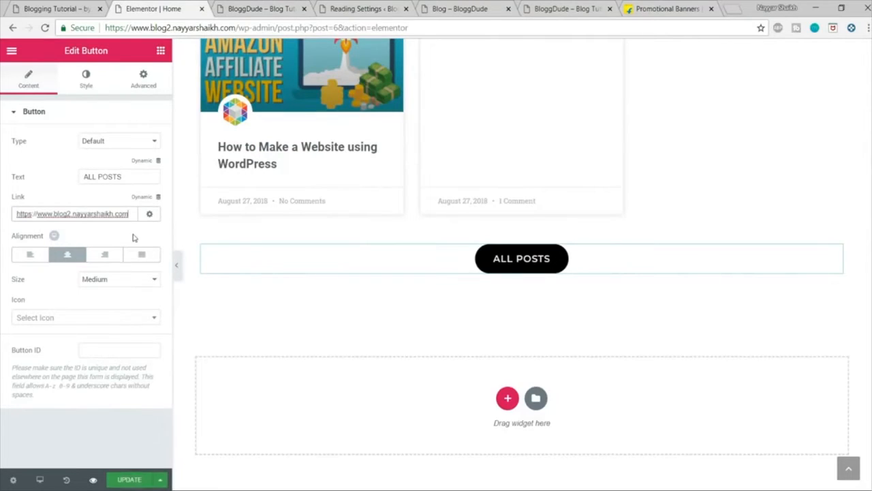
type("/blog")
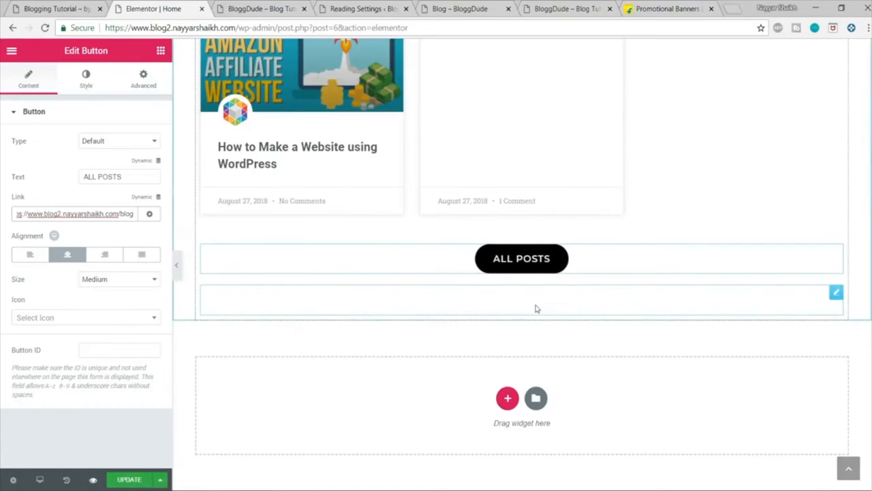
left_click(129, 480)
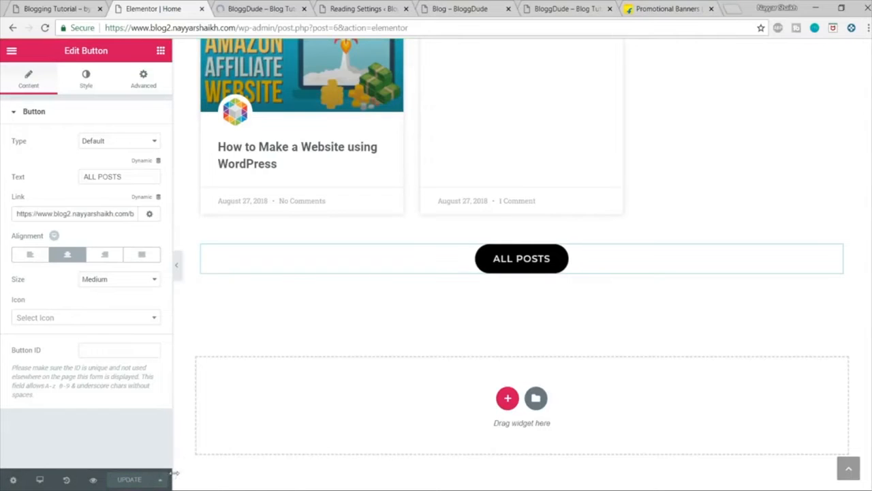
Step: Review the All Deals & Discounts section on the demo site, including its heading and three deal cards
left_click(56, 9)
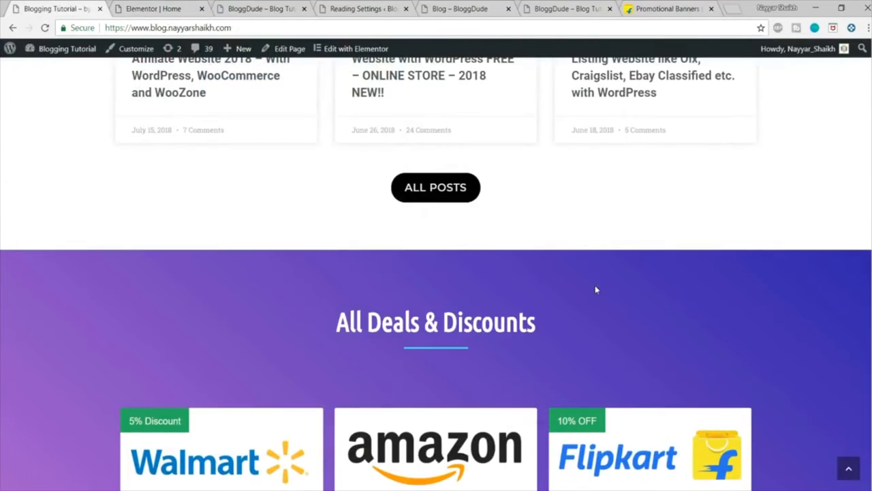
scroll(595, 289, "down", 3)
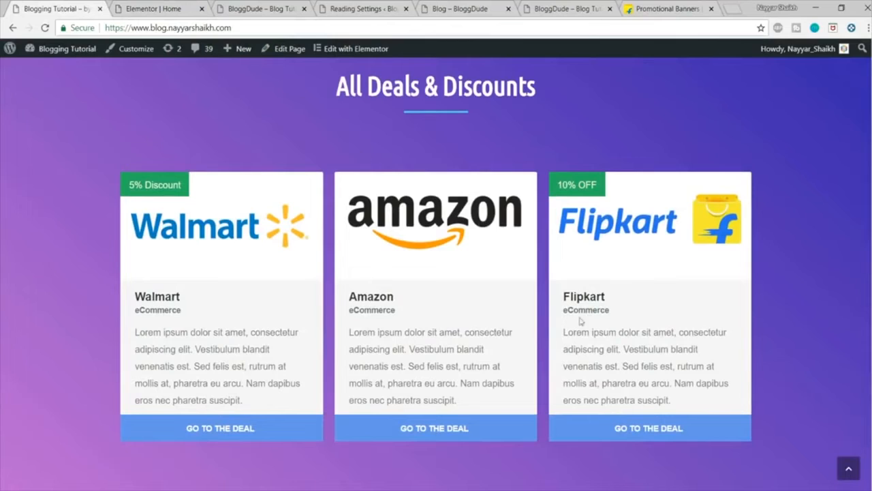
left_click_drag(332, 91, 625, 84)
left_click(625, 85)
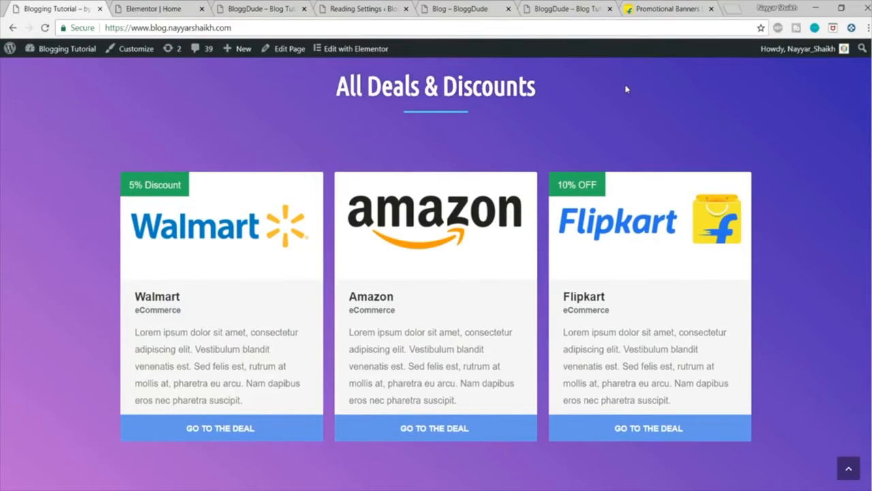
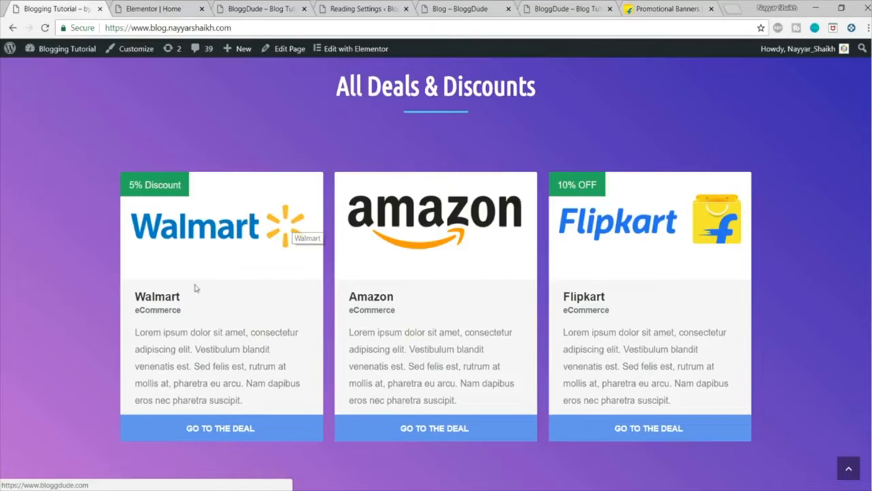
left_click_drag(122, 299, 196, 326)
left_click(233, 376)
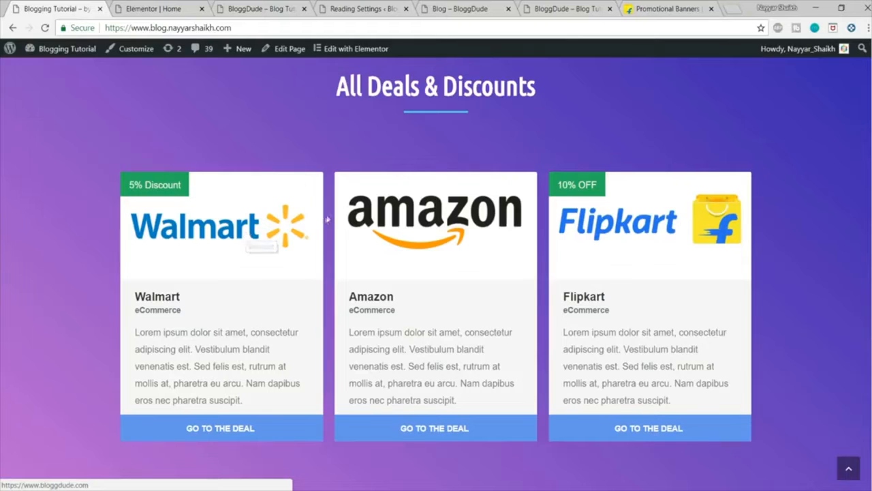
Step: Search the new-plugin directory of the BloggDude site for "affiliate"
left_click(361, 8)
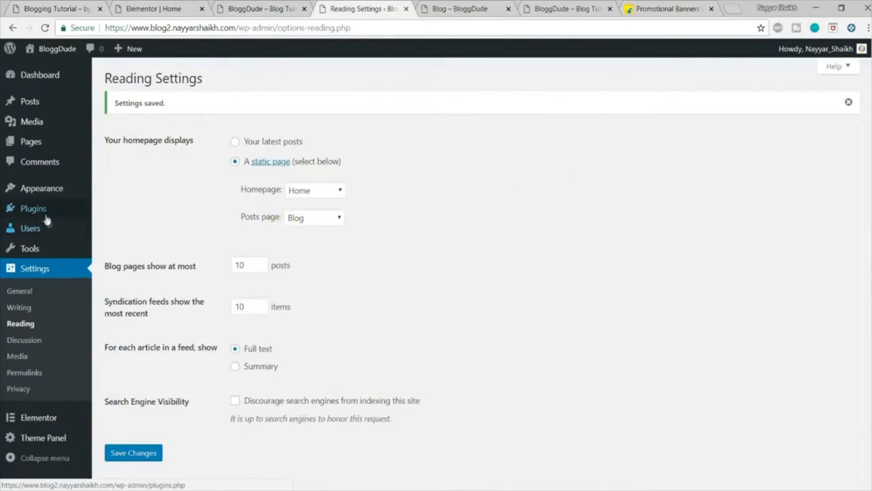
mouse_move(33, 208)
left_click(115, 227)
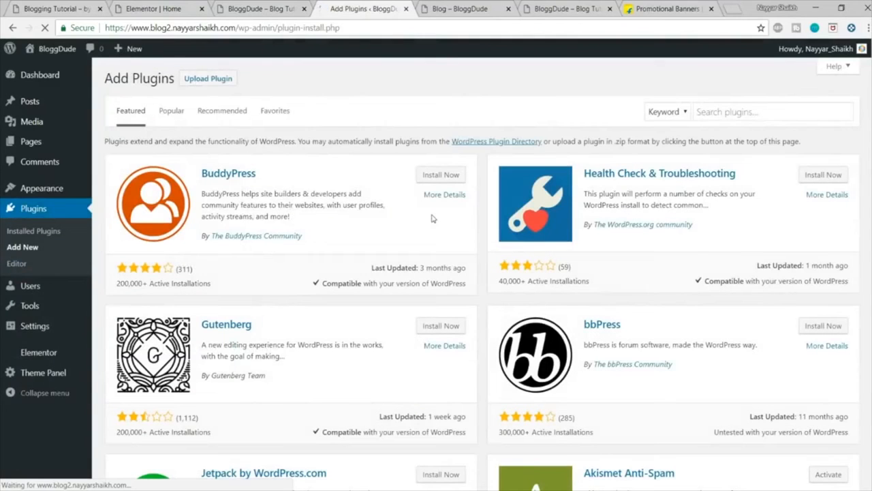
left_click(752, 112)
type("affiliate")
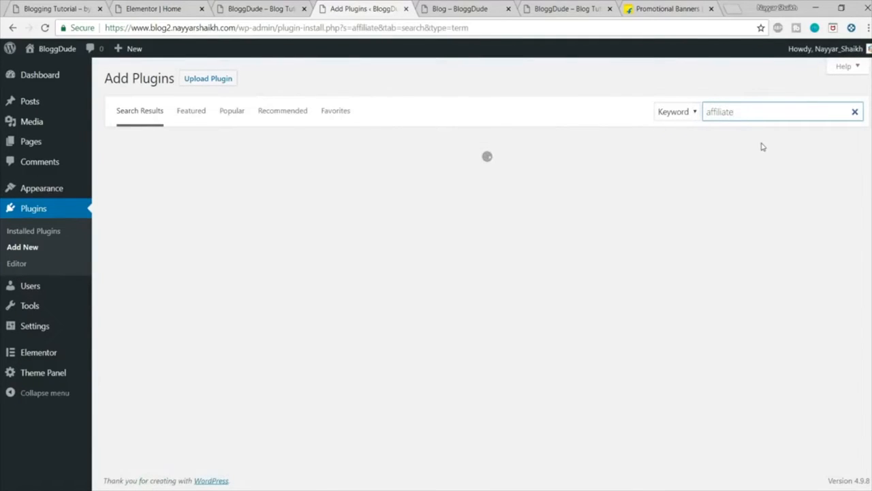
Step: Install and activate the Affiliate Coupons plugin by fdmedia
scroll(723, 216, "down", 3)
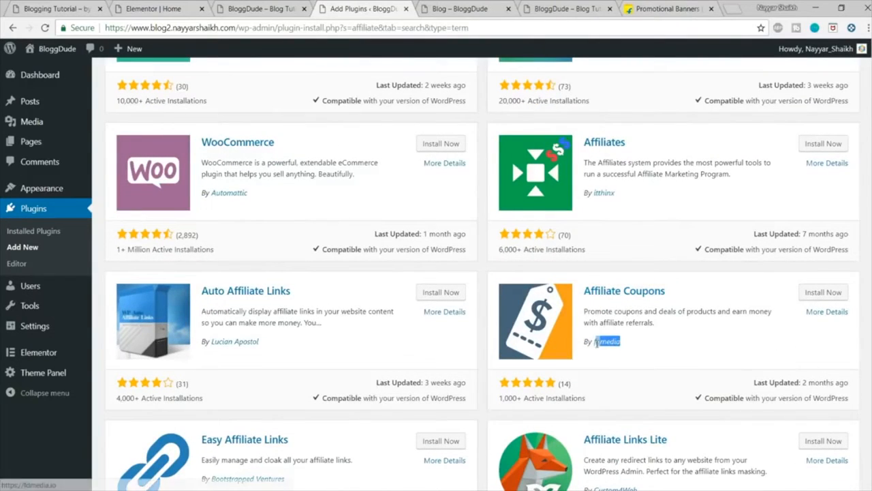
left_click(823, 295)
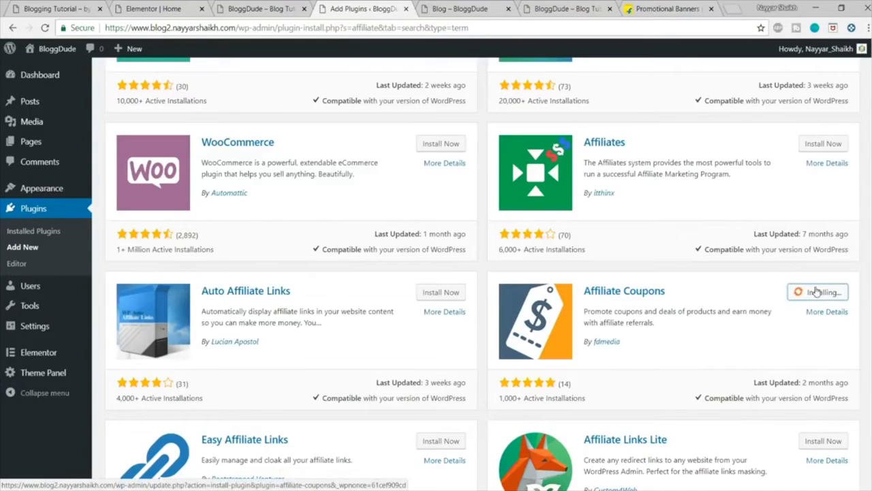
scroll(836, 285, "down", 1)
left_click(827, 235)
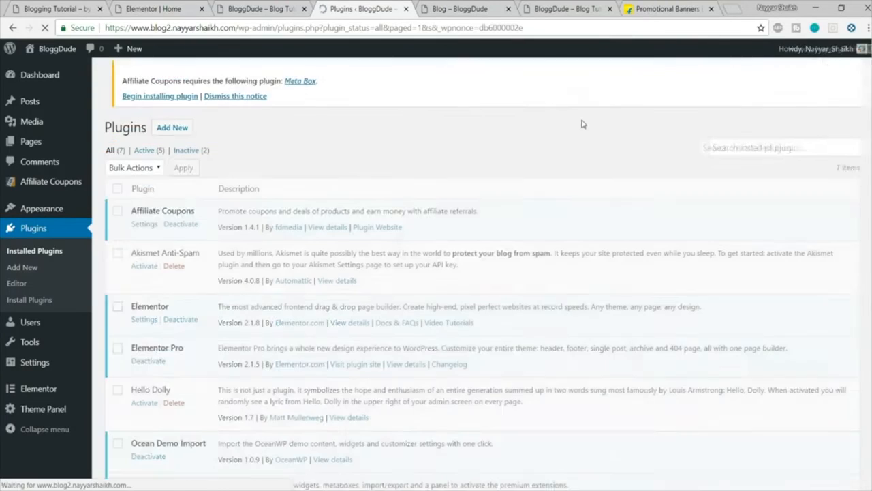
Step: Install the Meta Box plugin that Affiliate Coupons requires and return to the WordPress dashboard
left_click_drag(113, 107, 265, 107)
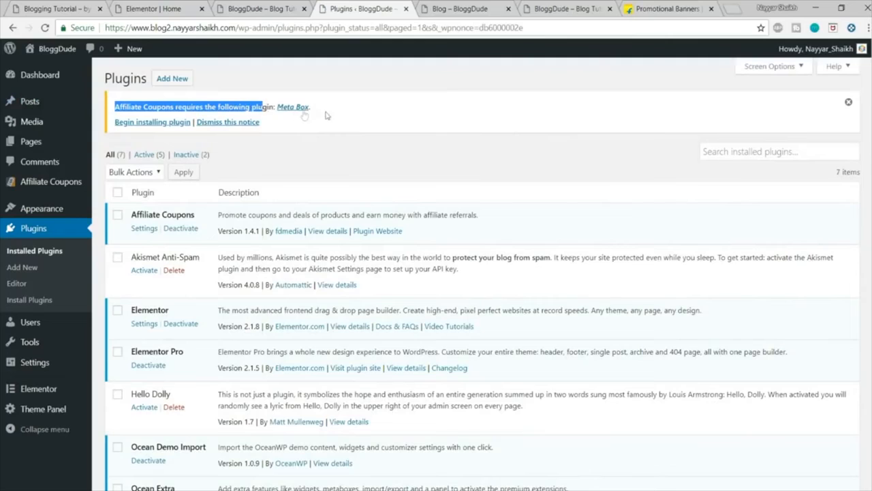
left_click_drag(359, 103, 268, 107)
left_click(409, 104)
left_click(159, 125)
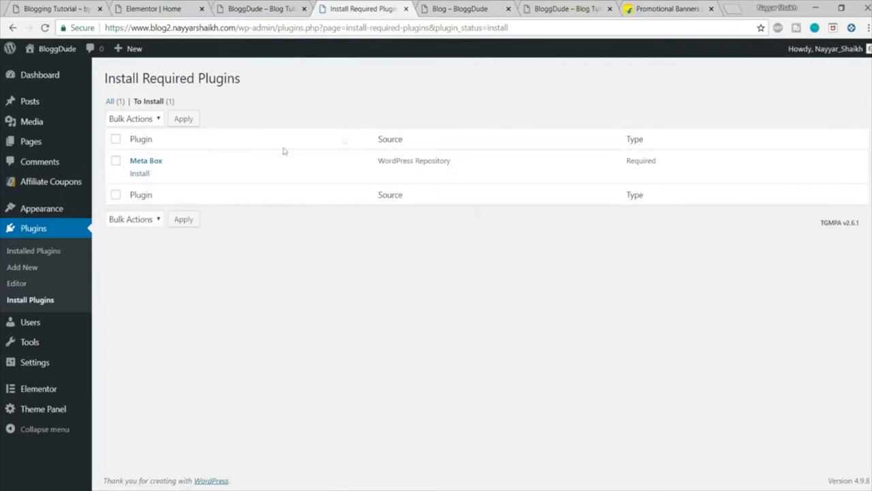
left_click(141, 173)
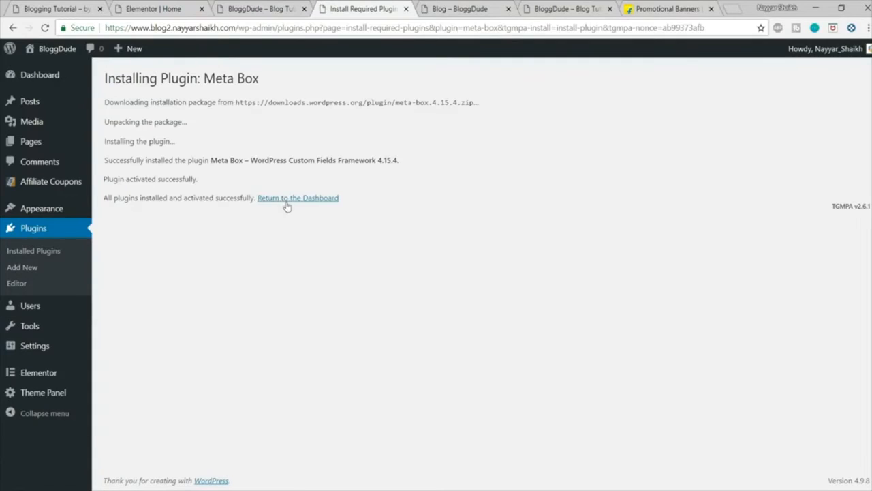
left_click(286, 199)
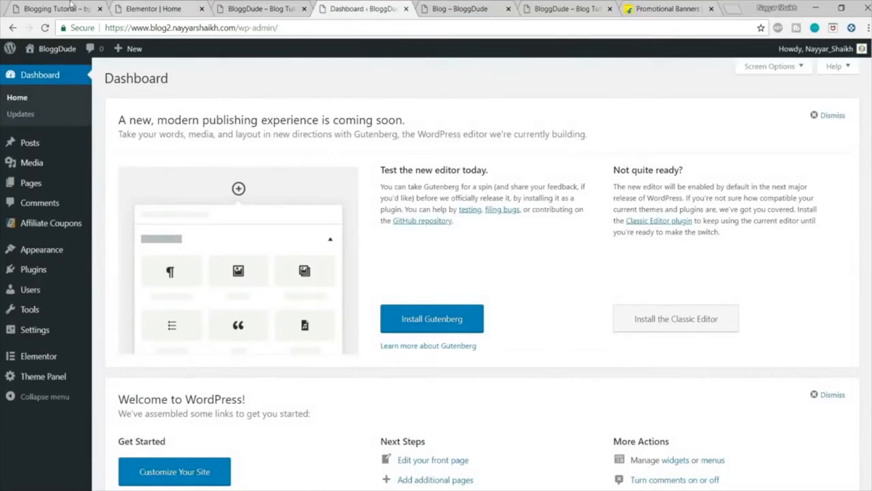
Step: Close the browser pages for the blog, the duplicate BloggDude site and the Flipkart promotional banners
left_click(71, 7)
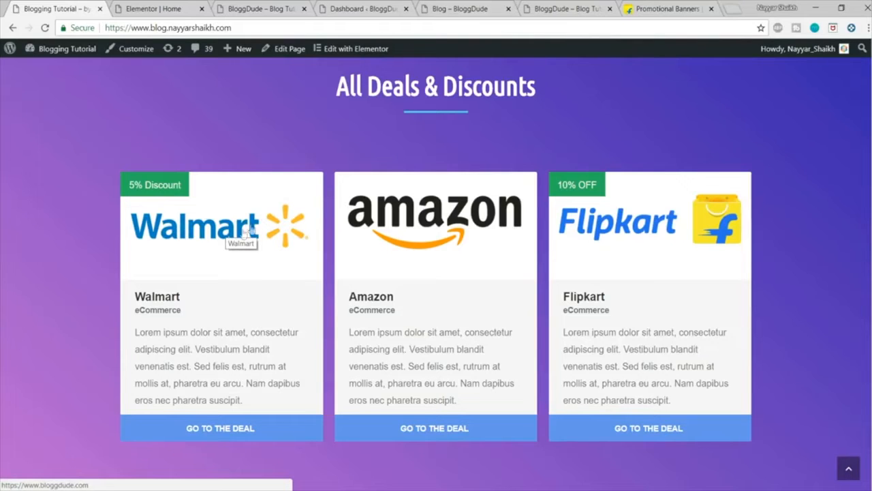
left_click(583, 7)
left_click(484, 5)
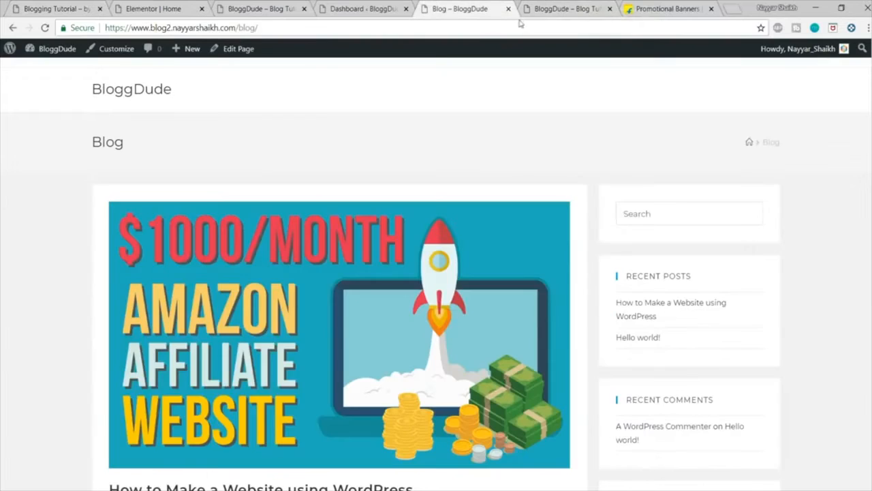
left_click(509, 9)
left_click(509, 9)
left_click(508, 9)
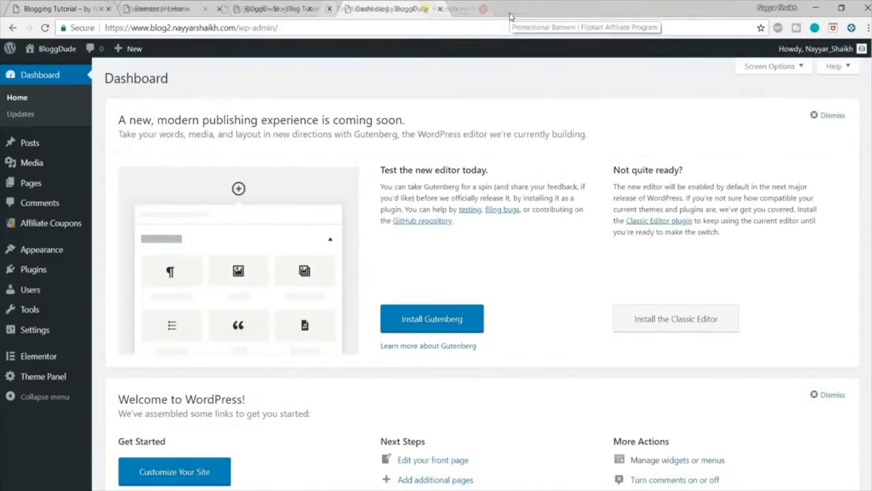
Step: Open canva.com in a new browser tab
left_click(467, 7)
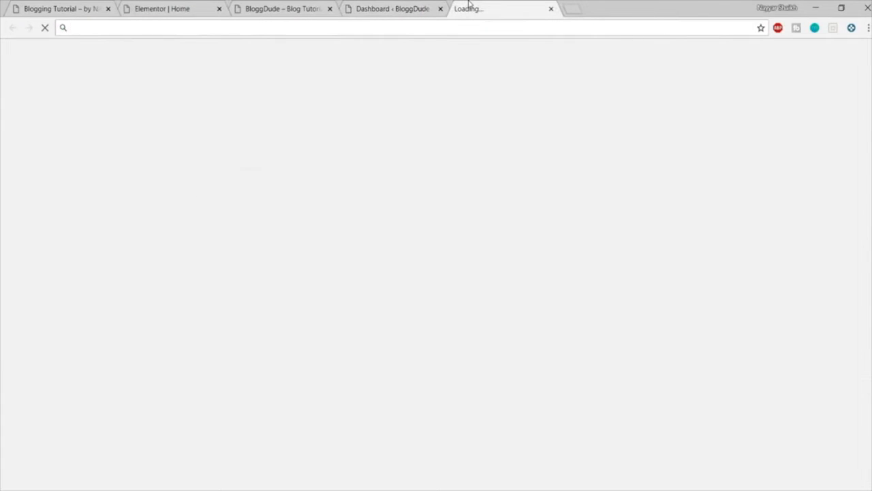
type("can")
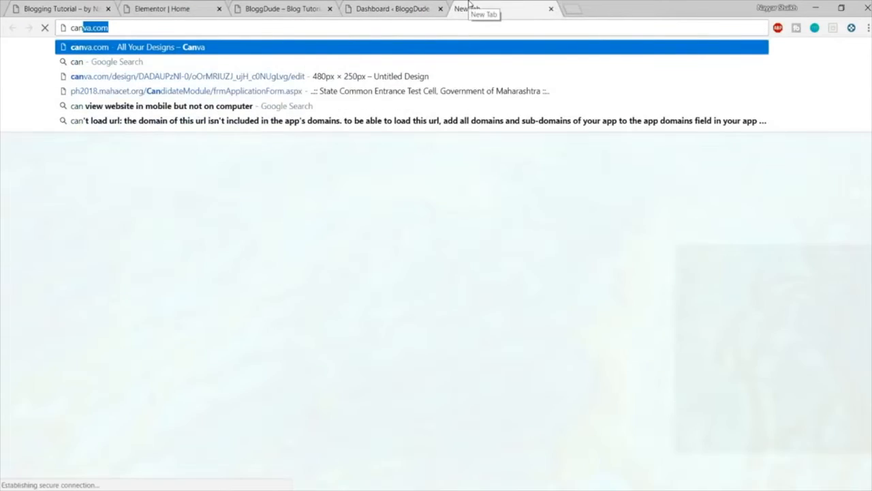
key("Return")
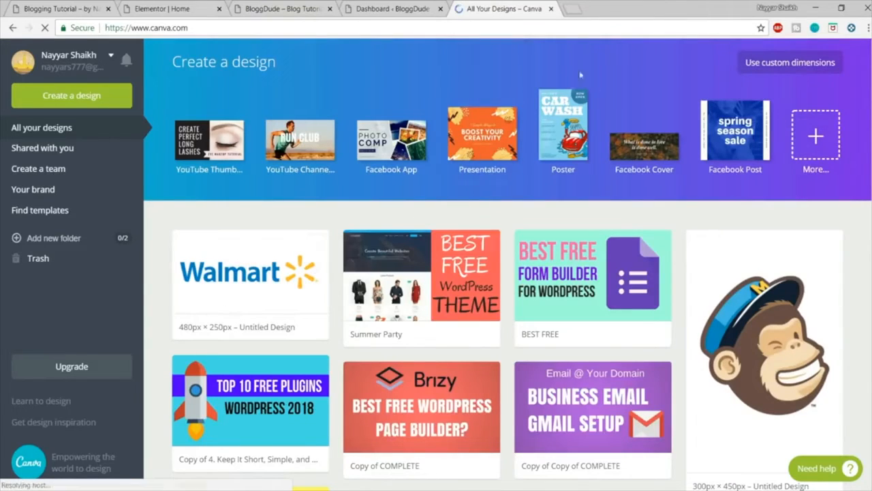
Step: Search Google for "walmart png" in another new tab and show the image results
left_click(572, 5)
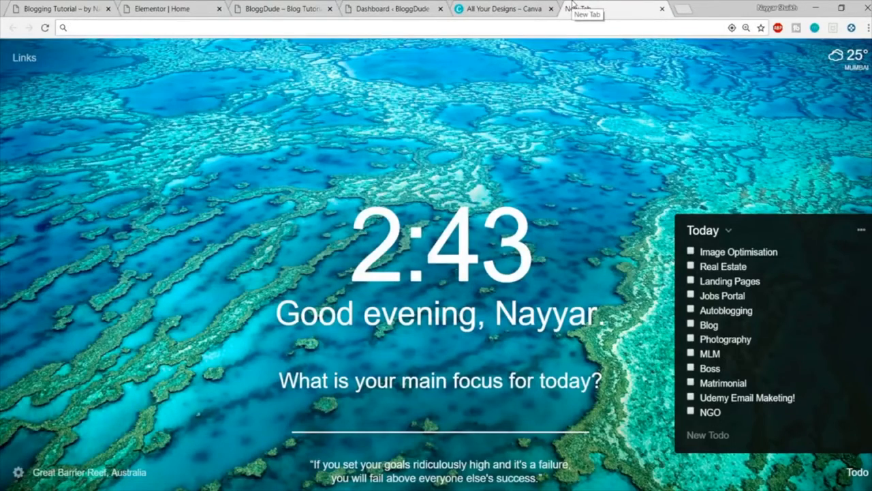
type("walmart png")
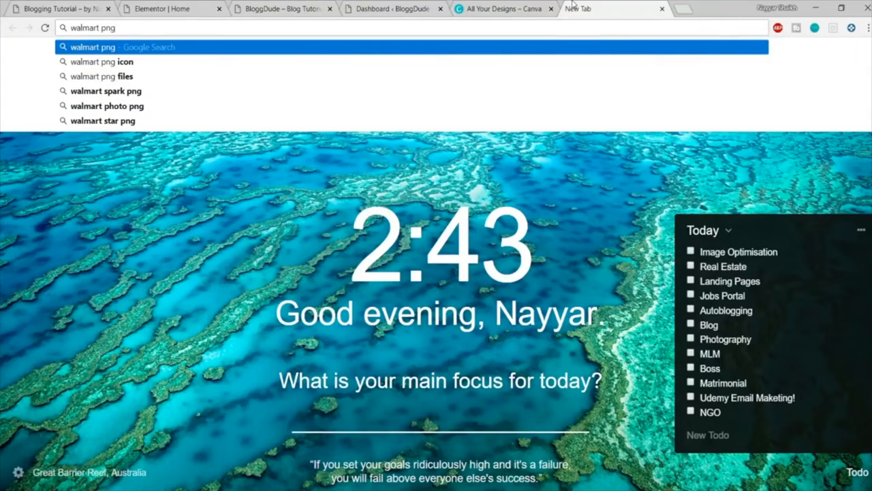
key("Return")
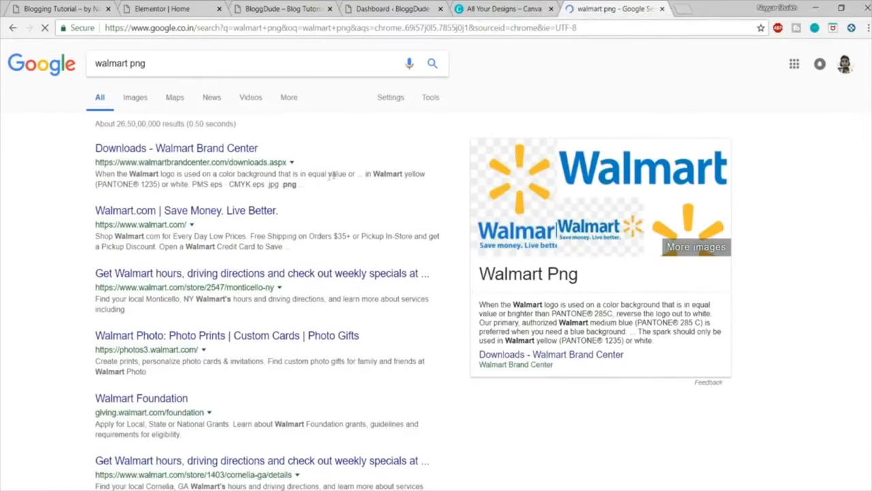
left_click(140, 103)
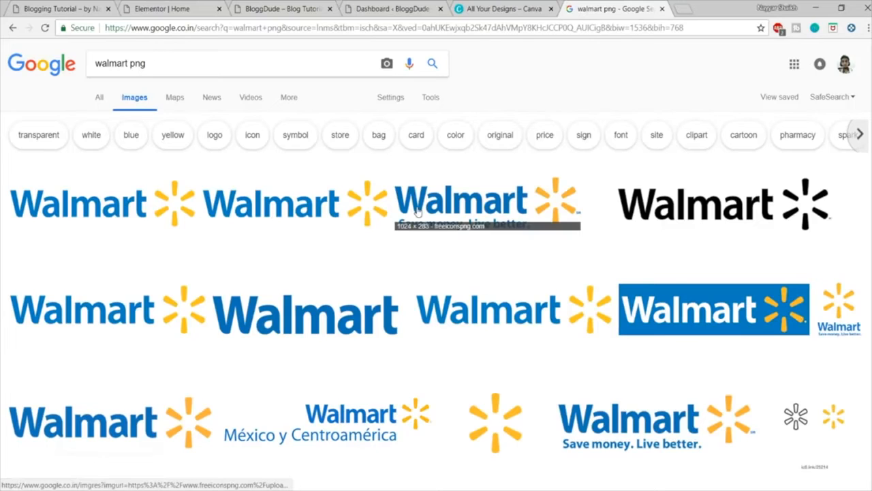
Step: Save the Wikimedia Commons Walmart logo to the Desktop as Walmart_logo.svg of type PNG Image and close the image search
left_click(327, 212)
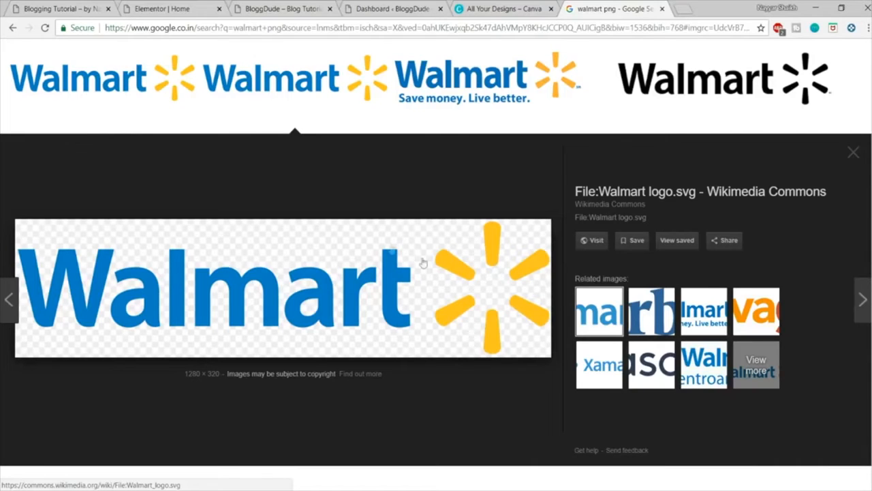
right_click(354, 282)
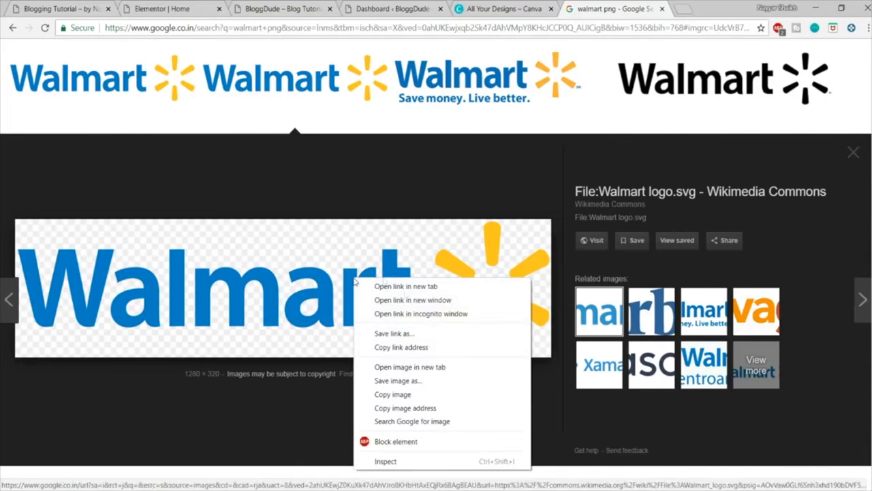
left_click(422, 390)
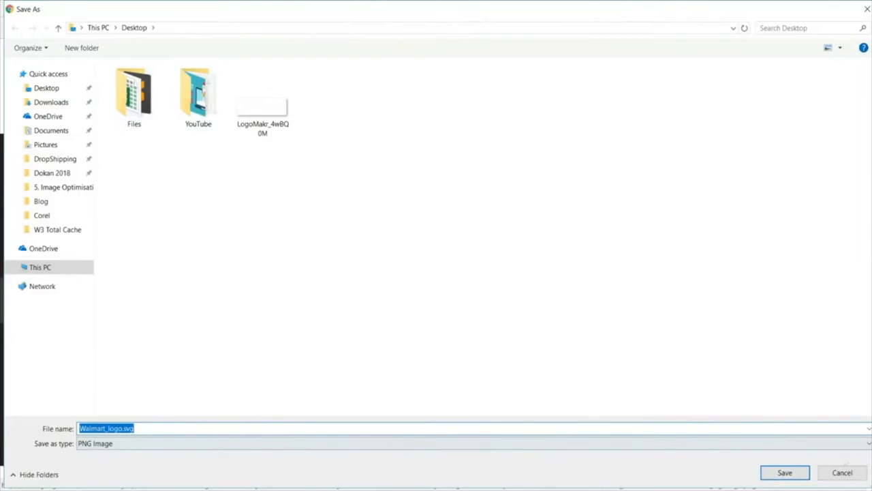
left_click(785, 473)
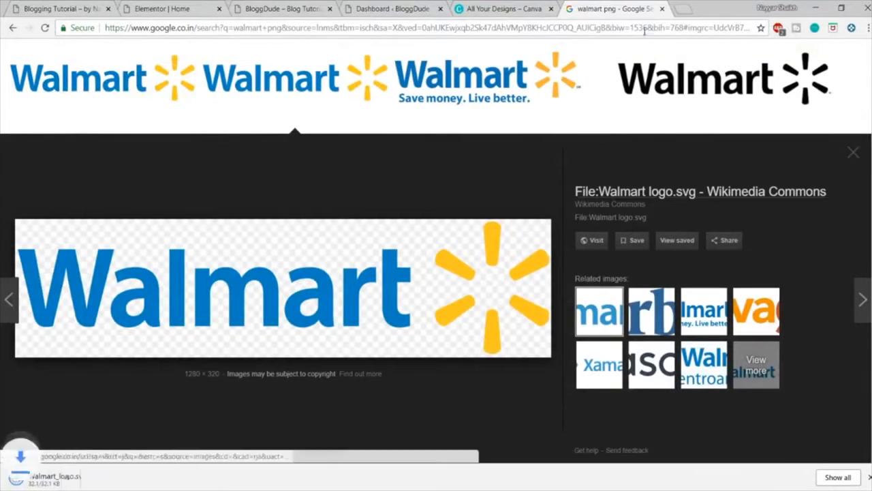
left_click(508, 8)
left_click(681, 8)
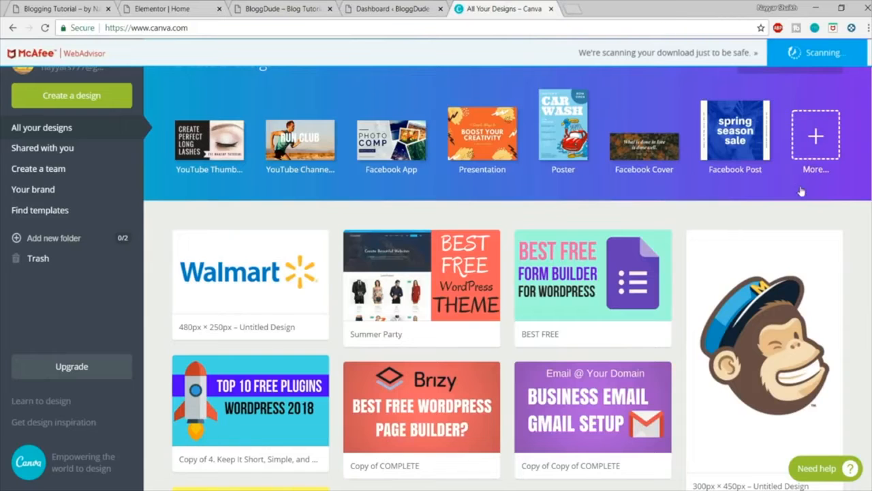
Step: Check the Walmart card on the demo site and create a Canva design with custom dimensions of 480 × 250 px
left_click(197, 6)
left_click(72, 7)
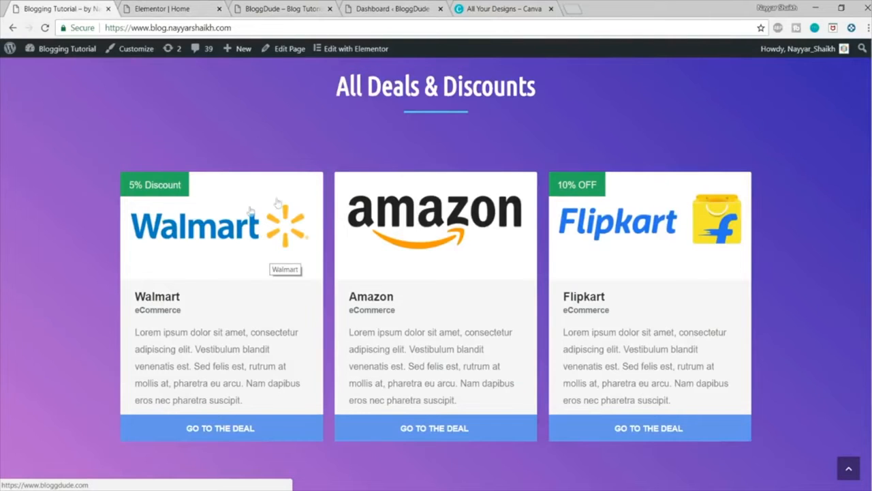
left_click(498, 8)
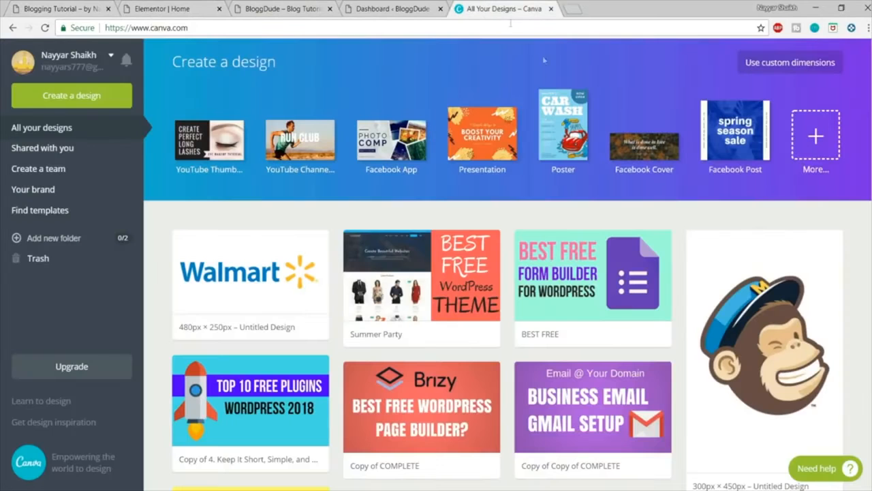
left_click(793, 70)
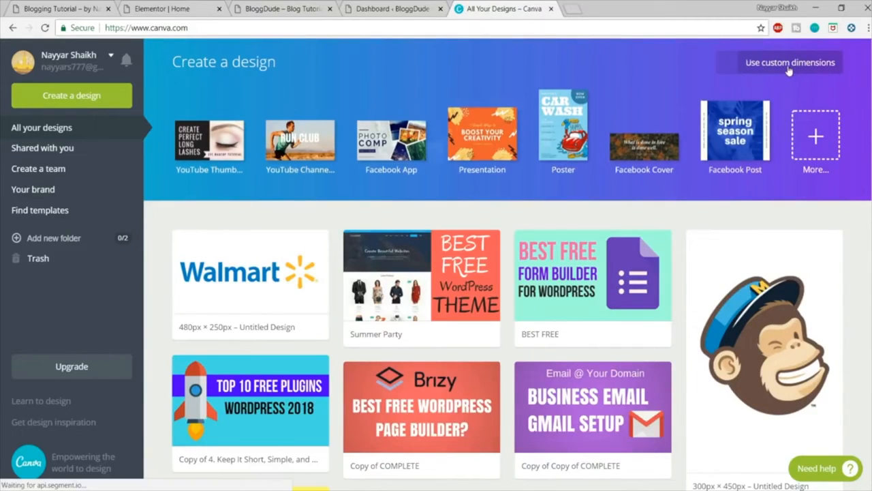
type("480")
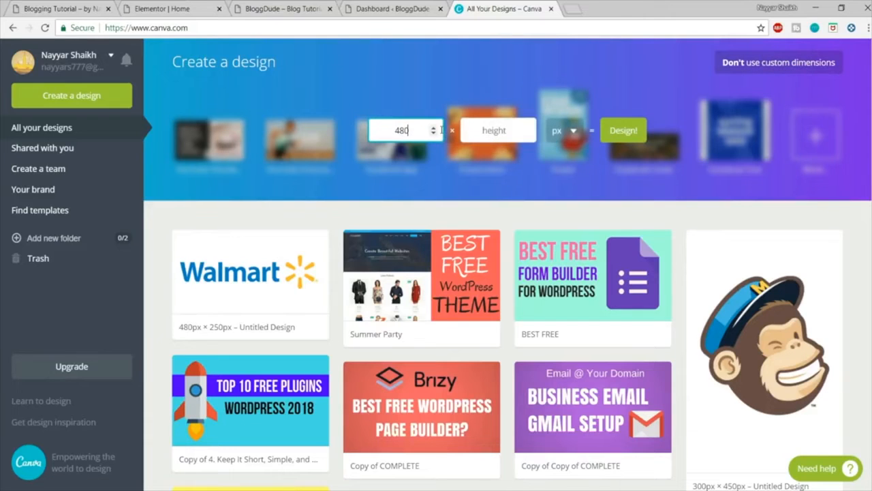
key("Tab")
type("250")
left_click(623, 132)
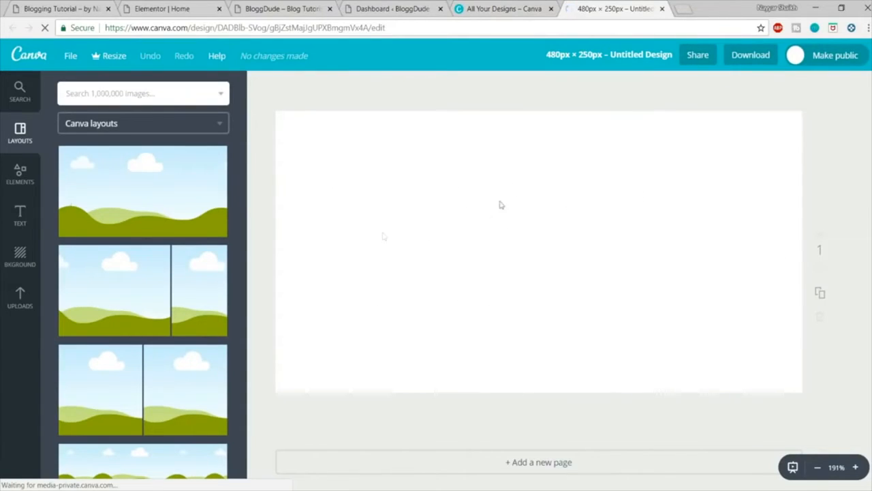
Step: Upload Walmart_logo.svg from the Desktop to the Canva image uploads
left_click(11, 303)
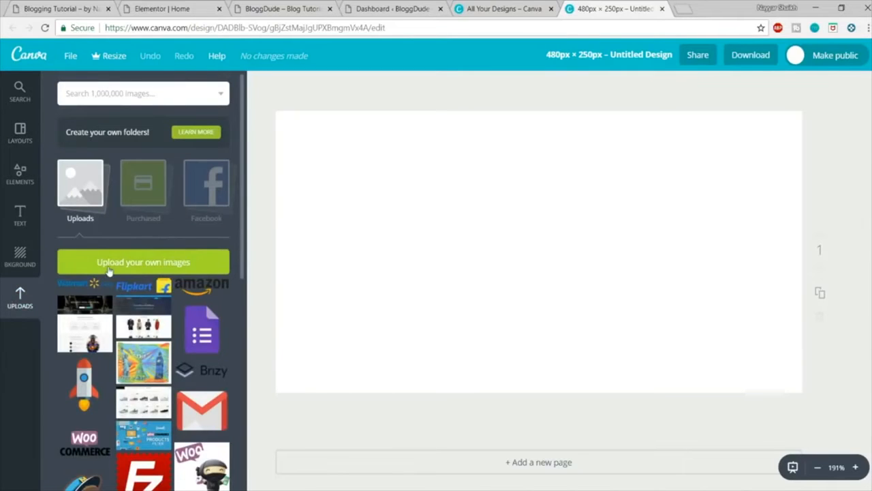
left_click(109, 267)
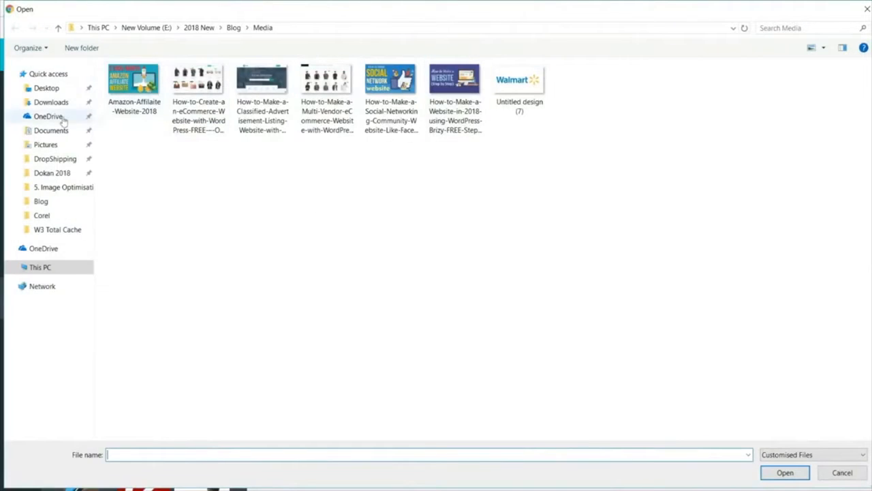
left_click(42, 88)
left_click(356, 112)
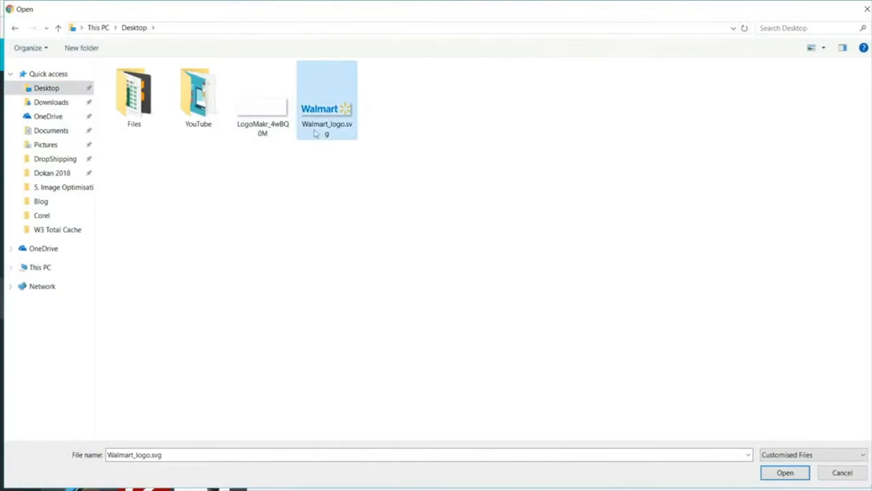
left_click(785, 472)
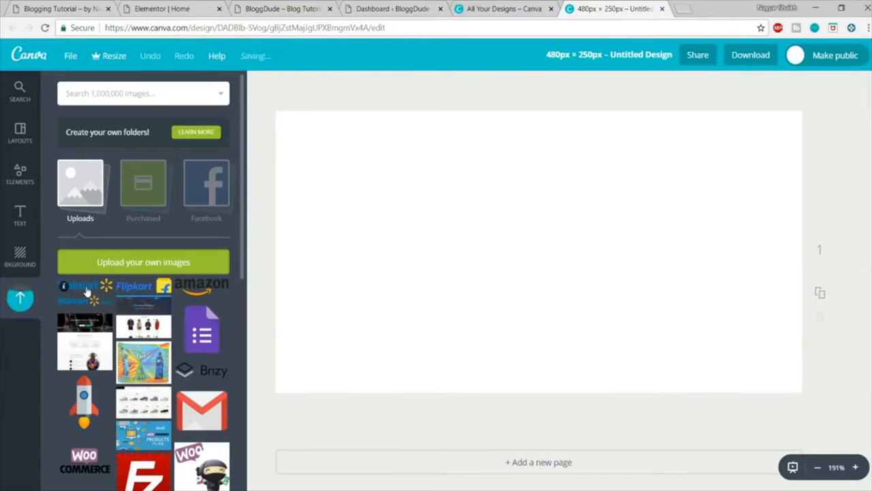
Step: Place the uploaded Walmart logo on the blank design, shrink it slightly and centre it on the canvas
left_click(86, 292)
left_click_drag(650, 235, 645, 232)
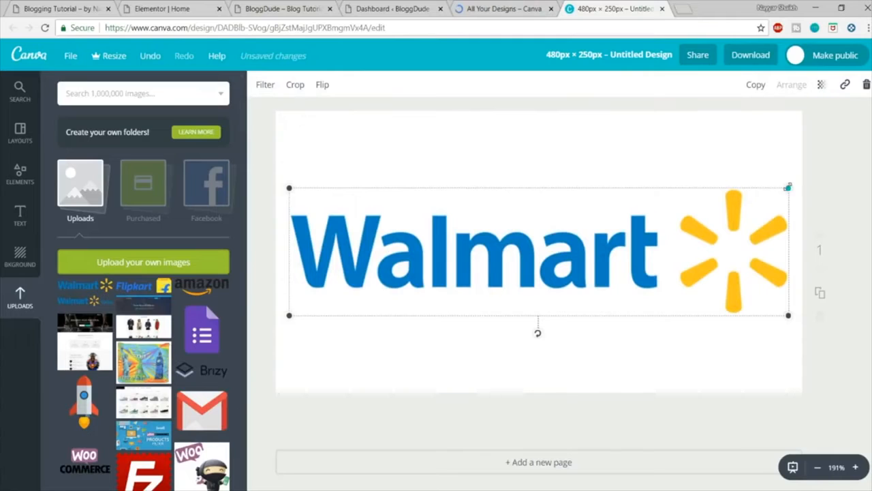
left_click_drag(788, 186, 733, 205)
left_click_drag(510, 274, 538, 260)
left_click(866, 237)
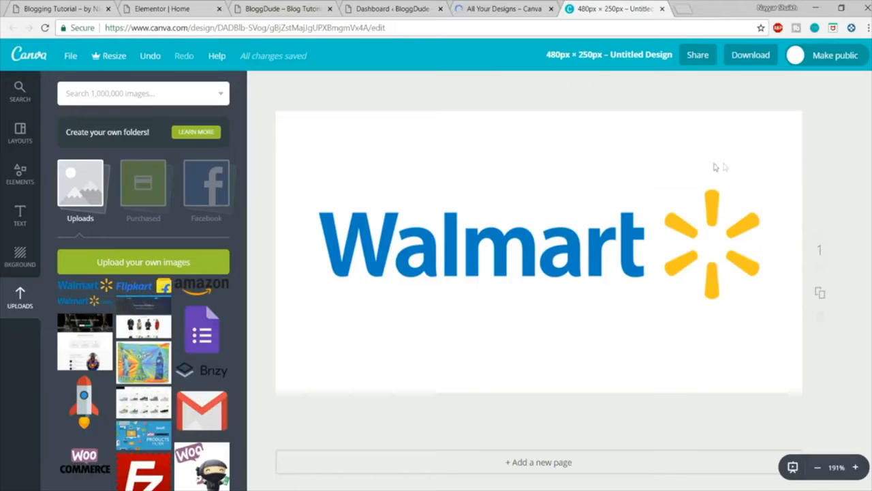
Step: Download the Walmart logo design as a PNG and close both Canva pages
left_click(751, 60)
left_click(734, 197)
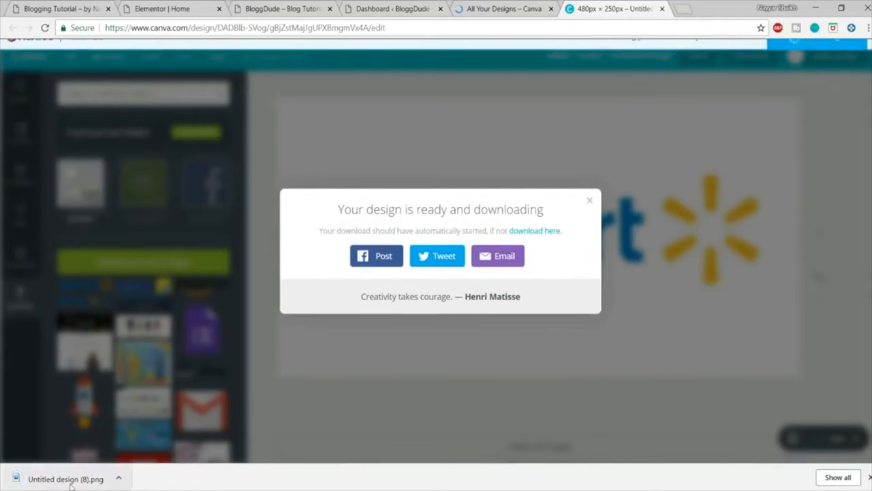
left_click(869, 477)
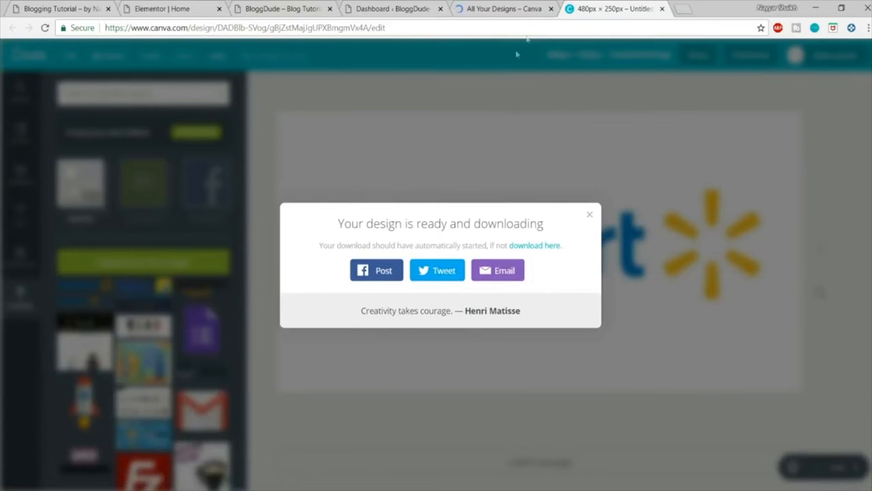
left_click(536, 8)
left_click(551, 8)
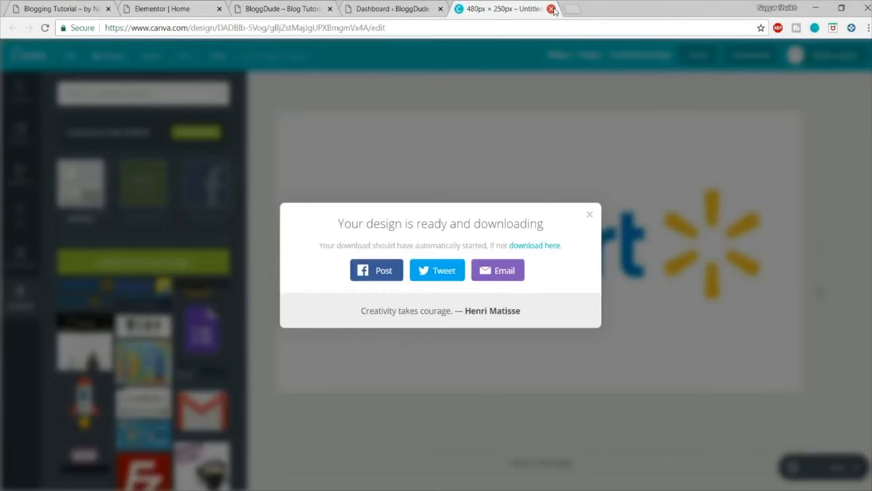
left_click(551, 9)
Step: Return to the WordPress dashboard and start a new Affiliate Coupons vendor titled Walmart
left_click(211, 4)
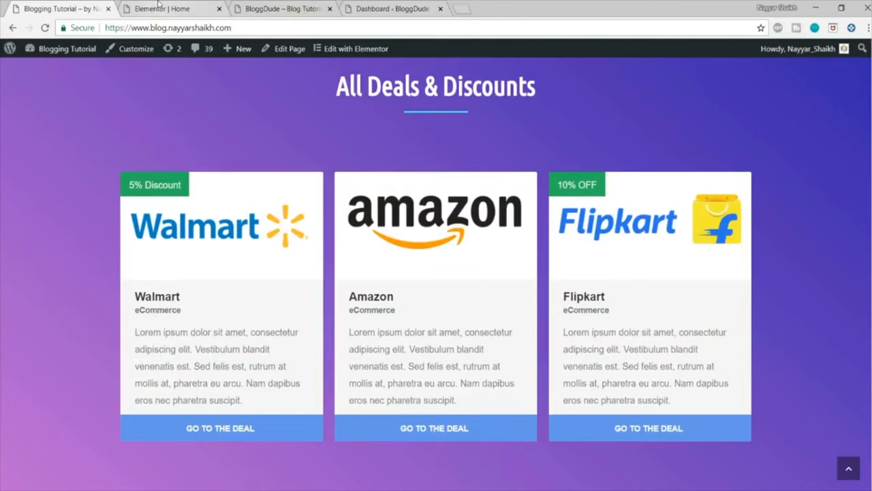
left_click(158, 7)
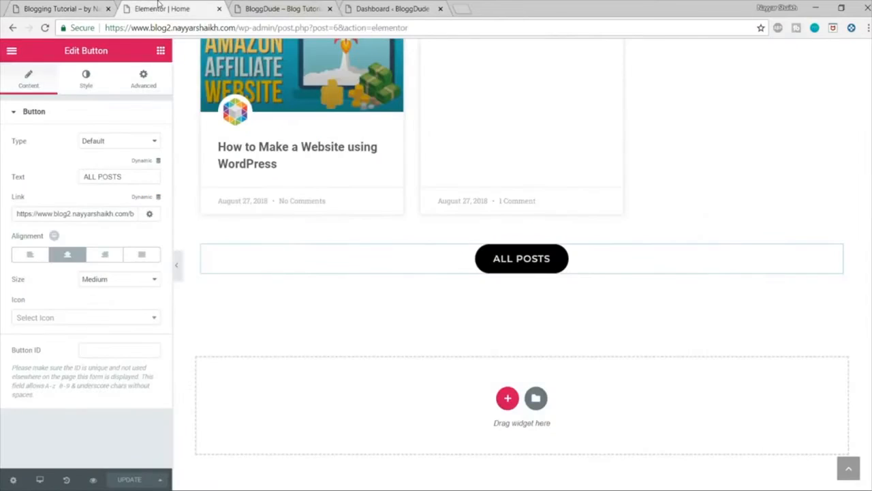
left_click(273, 8)
left_click(392, 9)
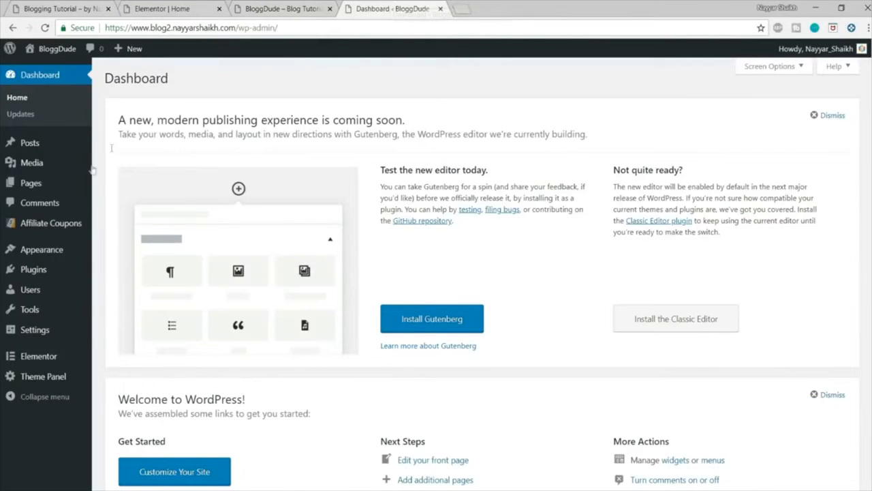
mouse_move(56, 228)
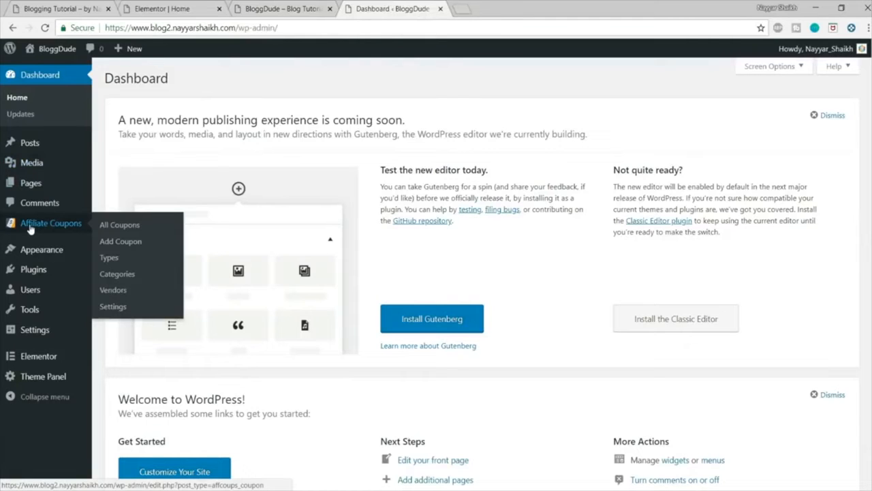
left_click(113, 293)
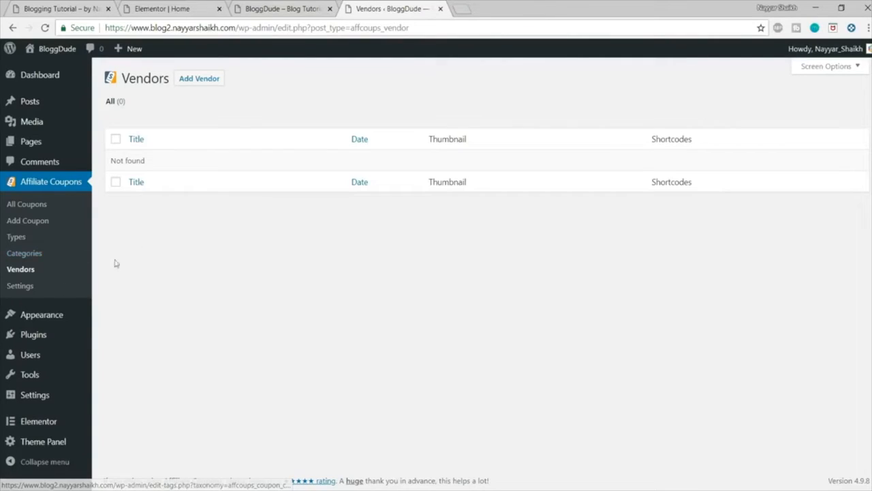
left_click(184, 80)
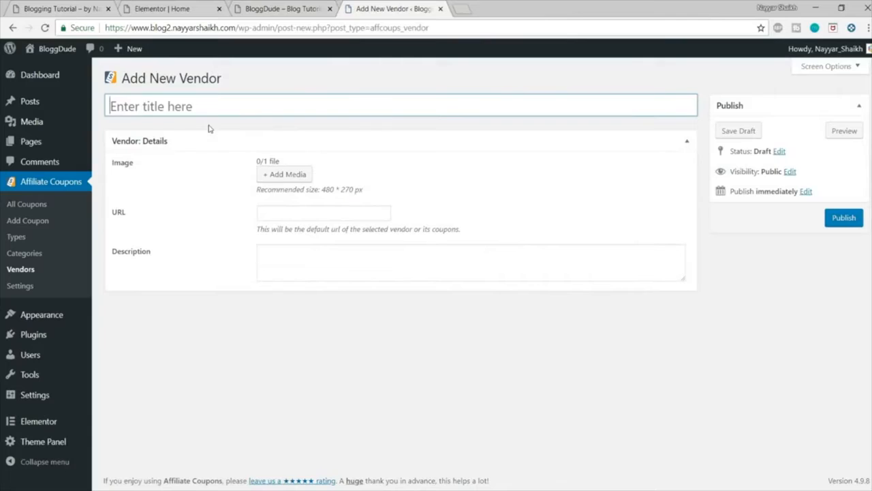
type("Walmart")
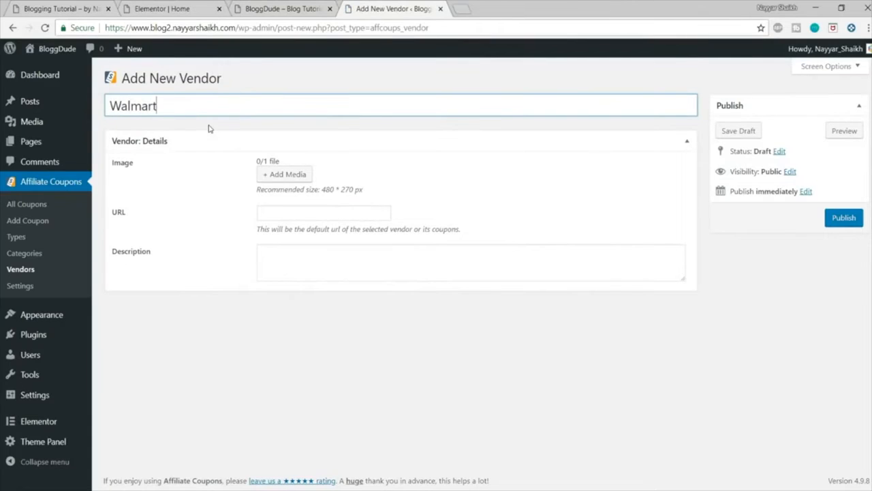
Step: Upload the Walmart image "Untitled design (7)" from the Blog Media folder and set it as the vendor's image
left_click(292, 179)
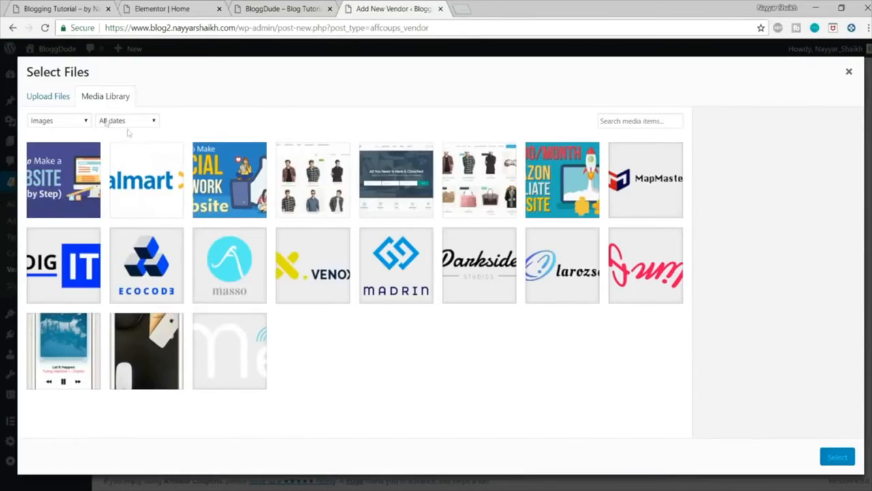
left_click(58, 96)
left_click(437, 267)
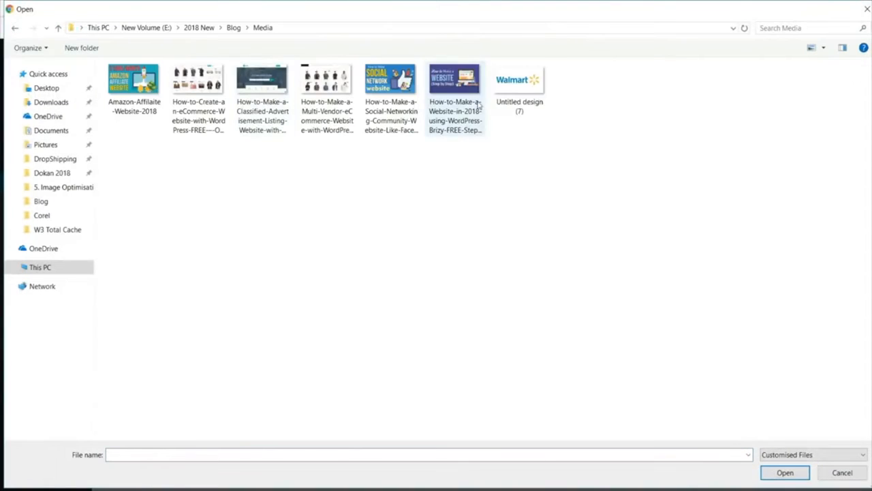
left_click(537, 85)
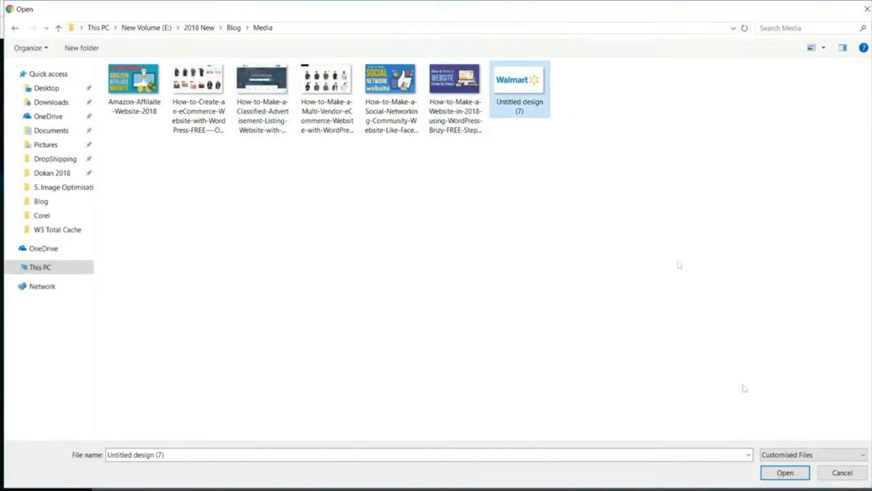
left_click(777, 472)
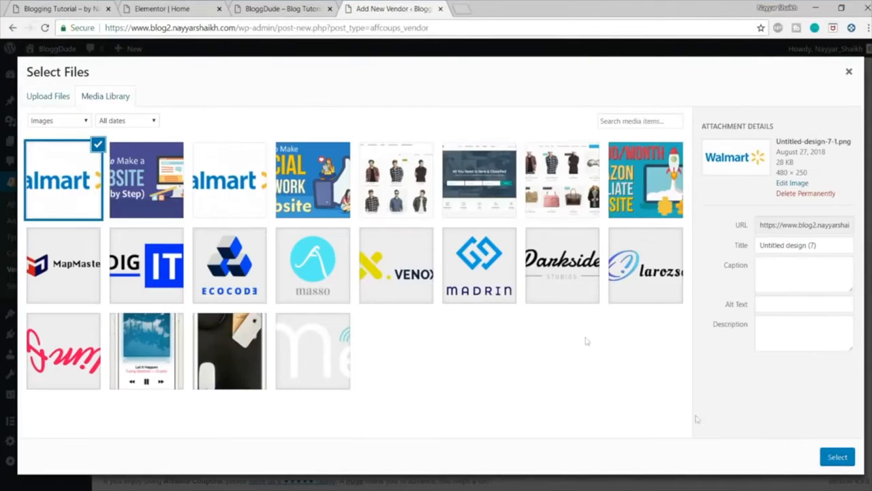
left_click(836, 457)
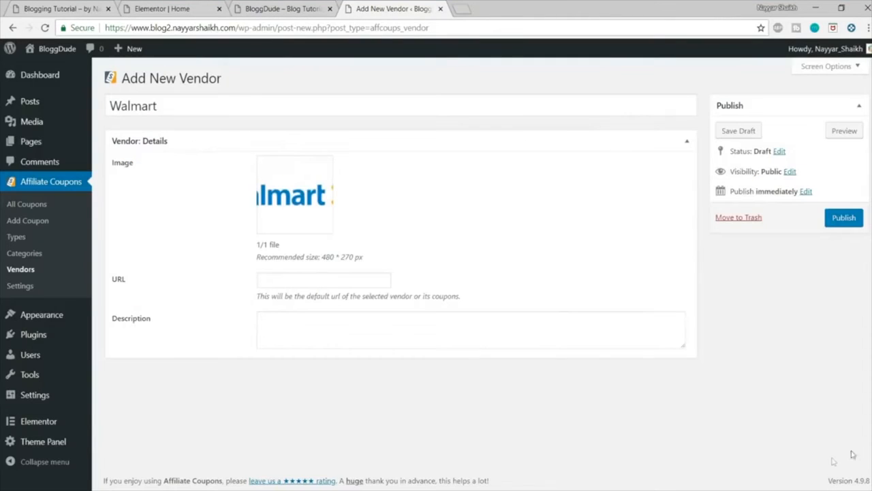
left_click(314, 276)
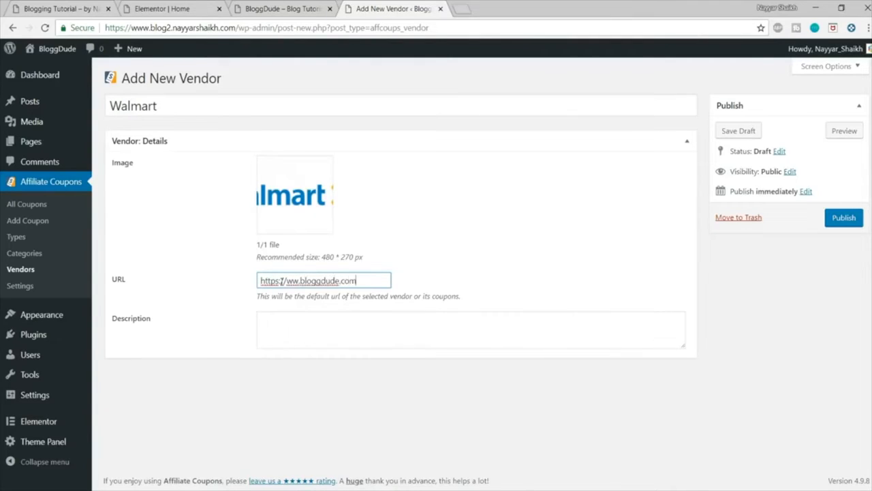
key("ctrl+a")
key("ctrl+c")
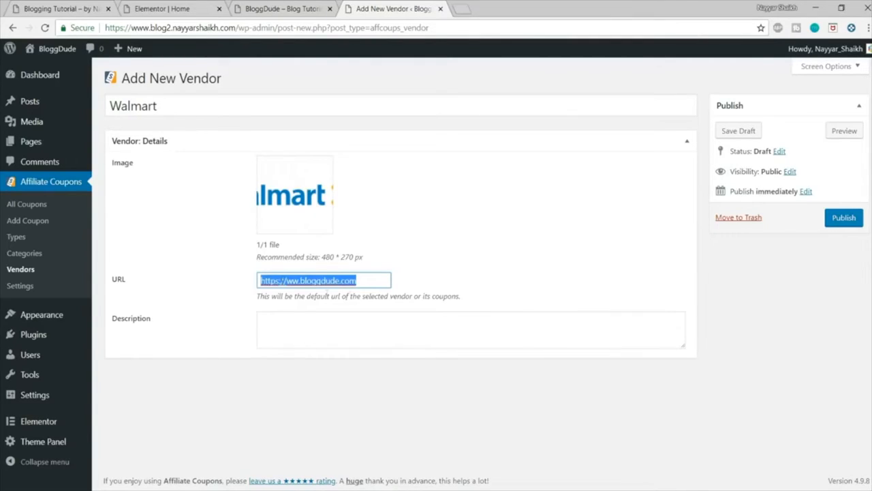
left_click(459, 10)
key("ctrl+v")
key("Return")
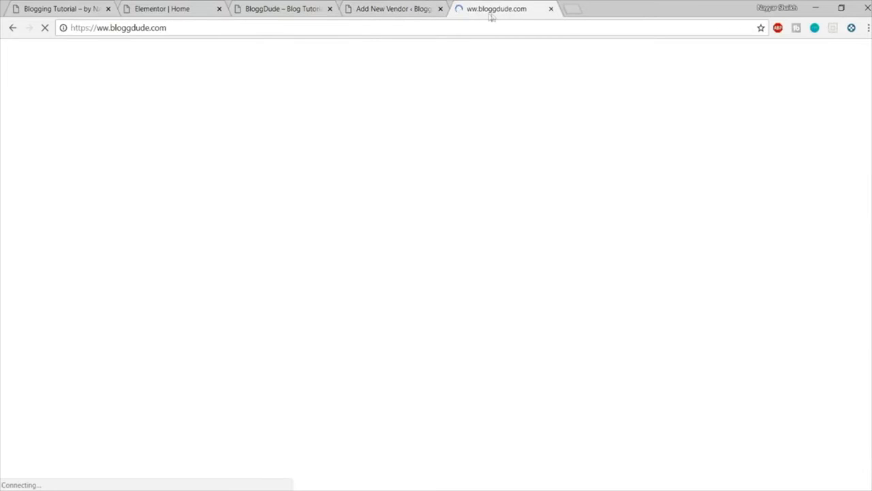
left_click(391, 8)
left_click(467, 9)
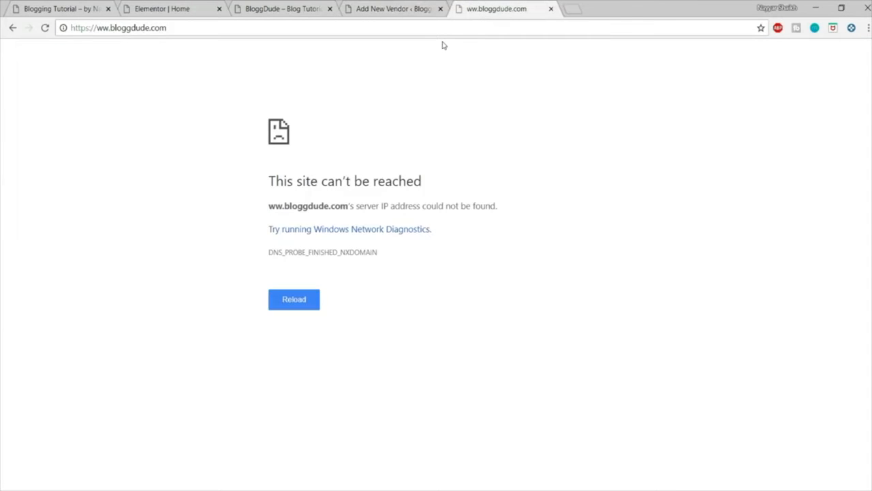
left_click(109, 28)
left_click(108, 28)
type("w")
left_click(381, 8)
left_click(283, 280)
type("ww.bloggdude.com")
Step: Generate placeholder text on lipsum.com for the vendor description and copy the first four sentences
left_click(366, 336)
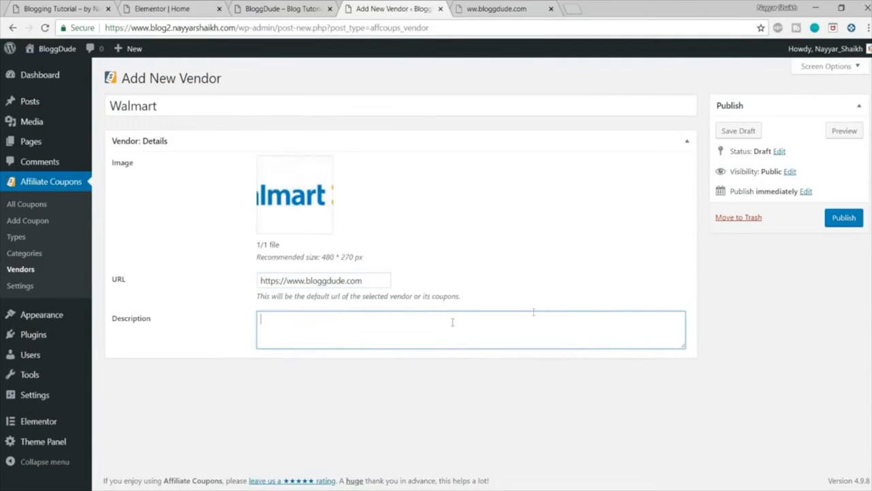
left_click(578, 6)
type("lipsum.com")
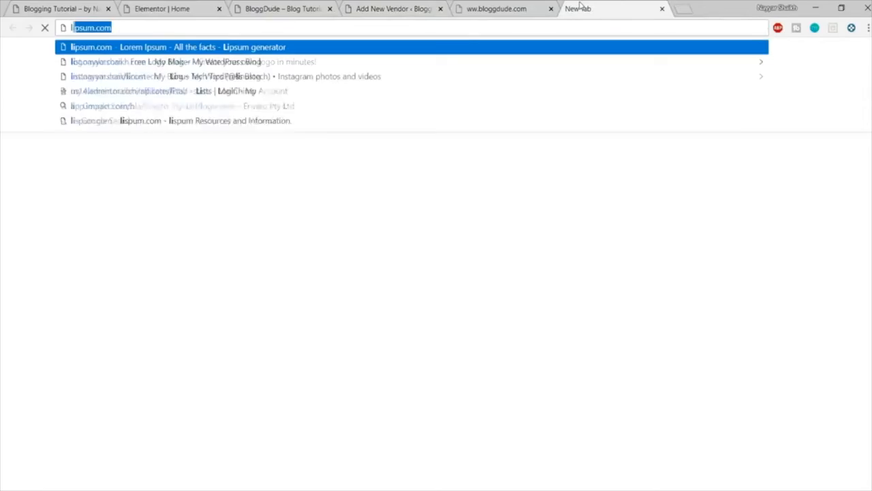
key("Return")
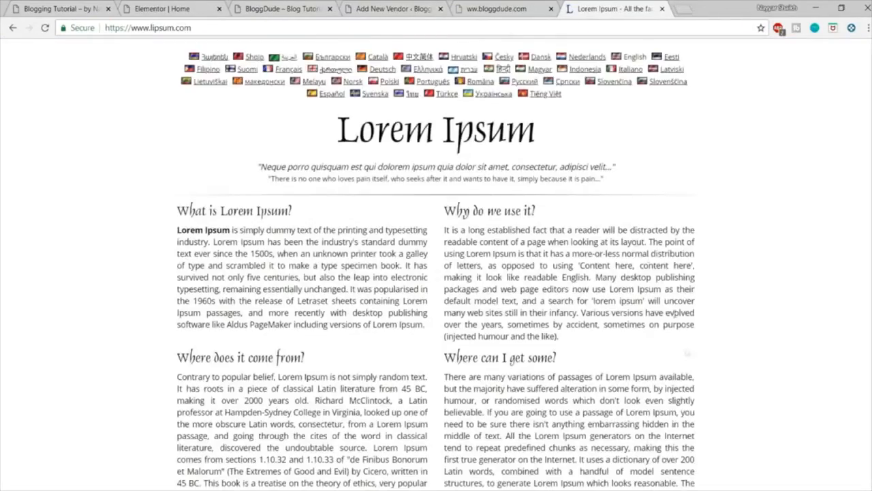
scroll(673, 313, "down", 3)
left_click(617, 377)
left_click_drag(176, 207, 399, 219)
key("ctrl+c")
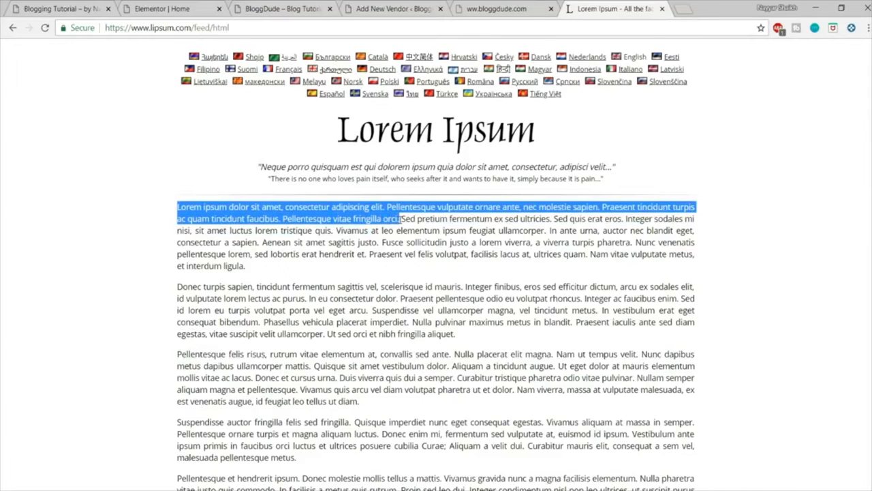
Step: Paste the copied Lorem Ipsum text as the Walmart vendor's description and publish the vendor
left_click(300, 16)
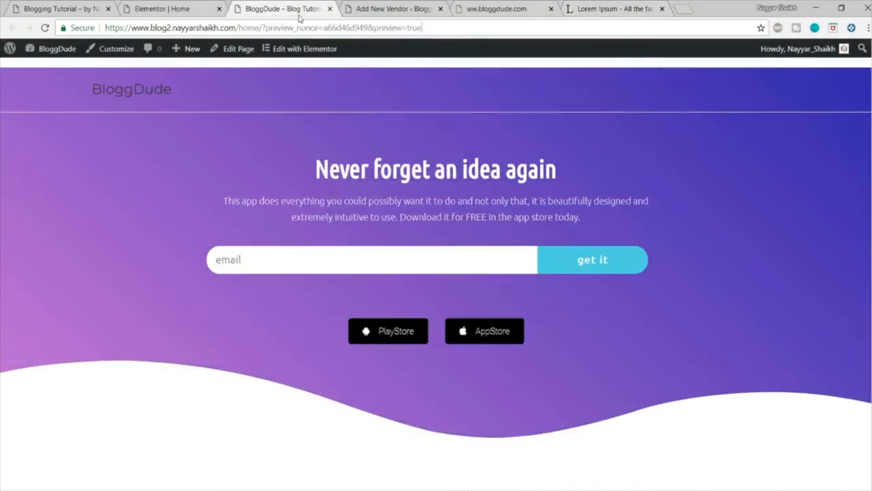
left_click(194, 6)
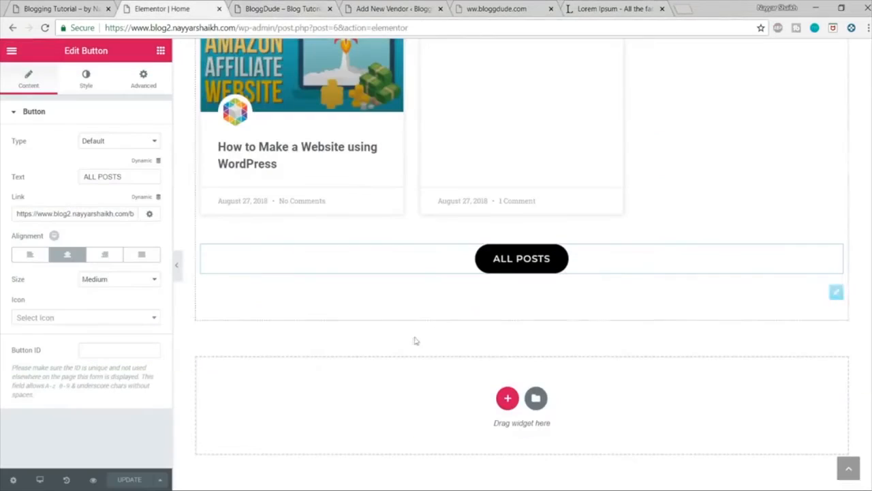
left_click(498, 8)
left_click(378, 5)
key("ctrl+v")
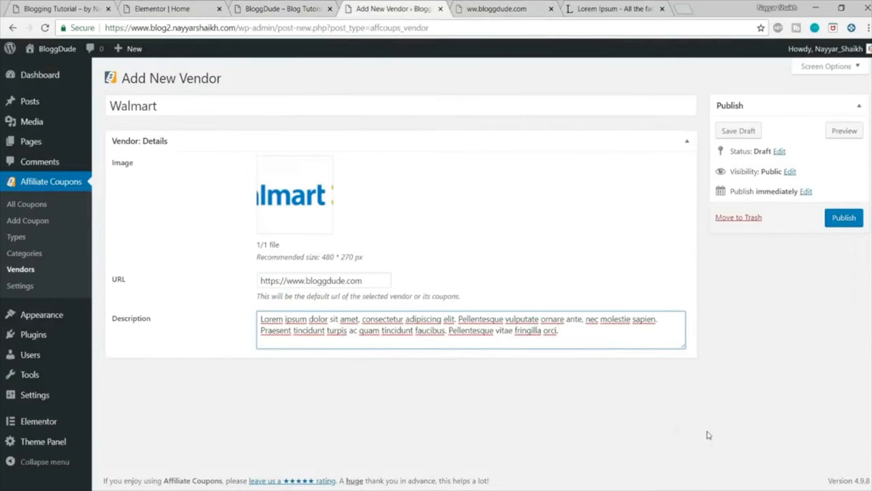
left_click(843, 218)
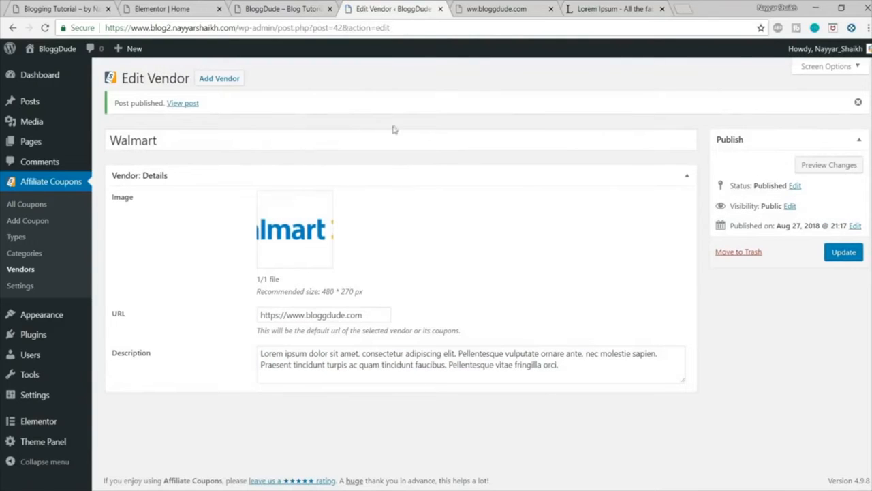
Step: Create a new coupon titled Walmart and paste the copied Lorem Ipsum text as its body content
left_click(28, 221)
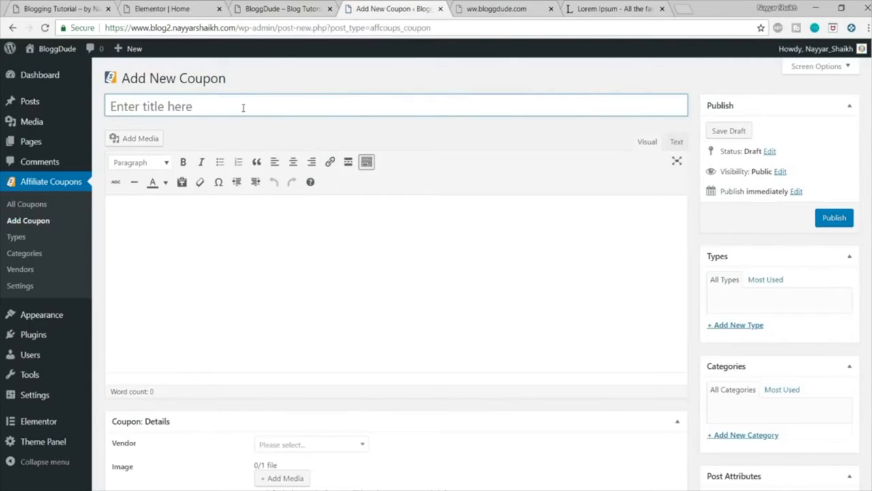
type("Walmart")
left_click(225, 226)
key("ctrl+v")
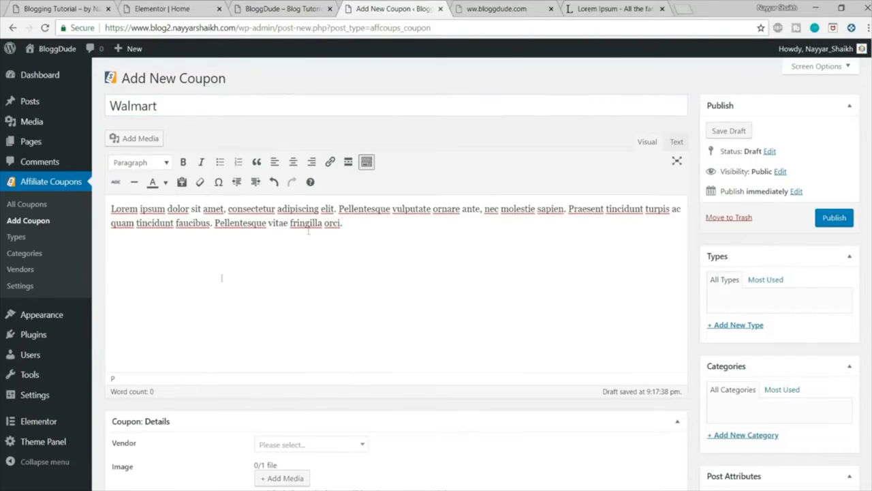
Step: Paste the copied Lorem Ipsum text as the coupon details' description and choose Walmart as the vendor
scroll(348, 253, "down", 2)
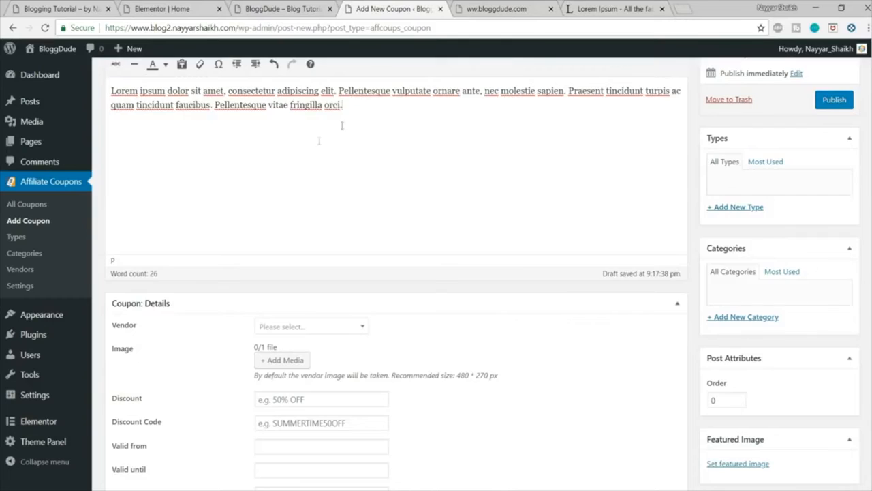
scroll(342, 125, "down", 6)
left_click(332, 235)
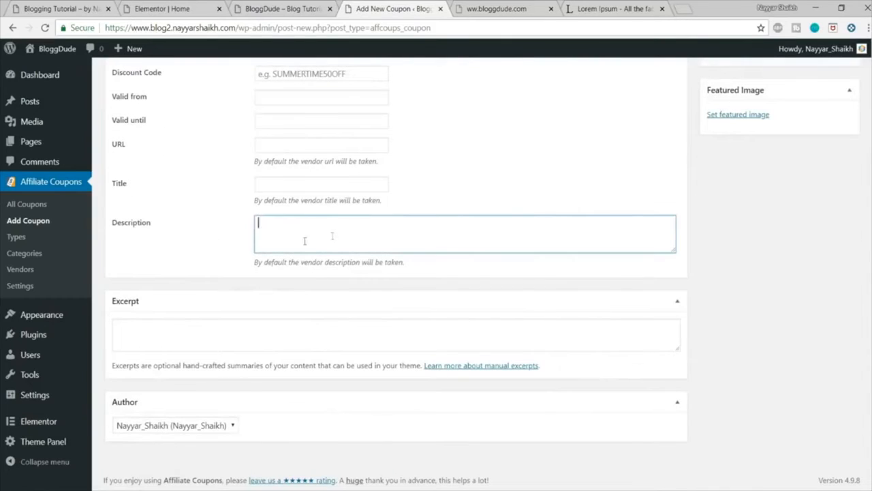
key("ctrl+v")
scroll(824, 298, "up", 4)
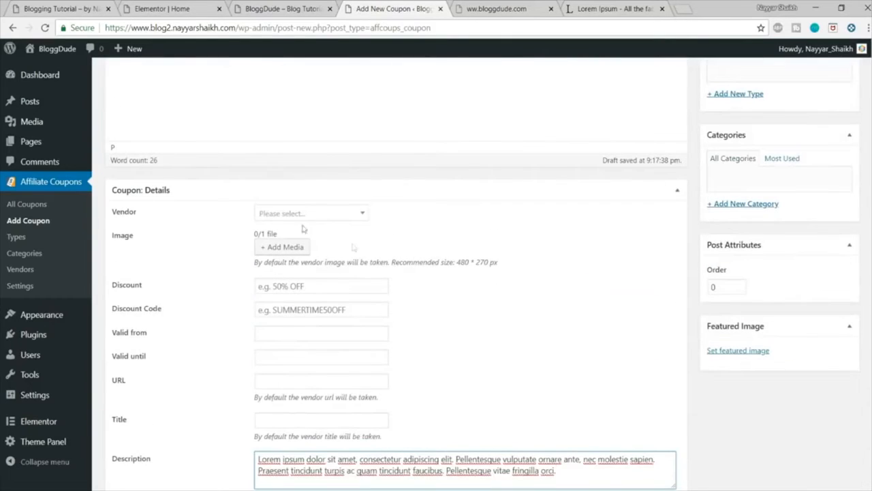
left_click(323, 216)
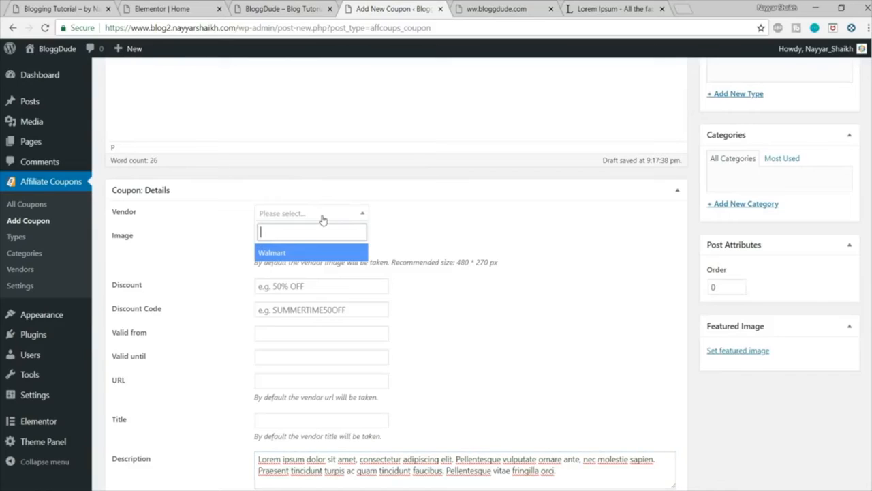
left_click(299, 253)
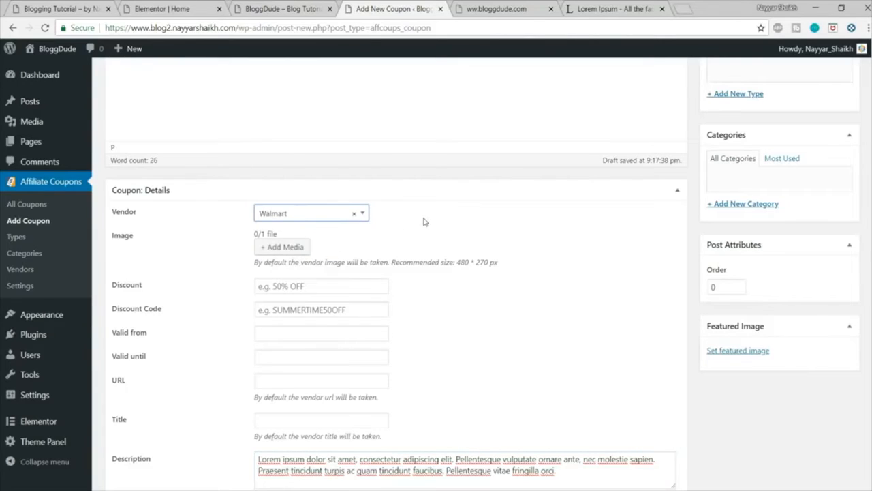
Step: Set the coupon's image to the Walmart logo Untitled-design-7-1.png from the media library
left_click(294, 244)
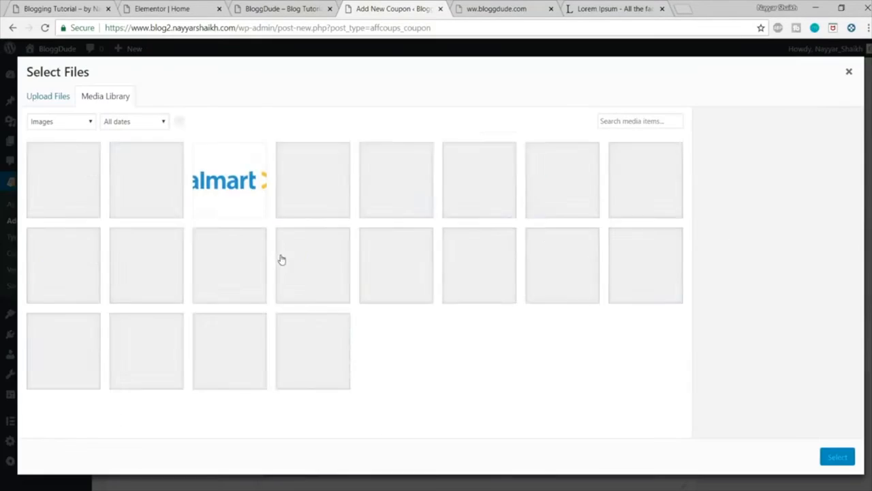
left_click(102, 184)
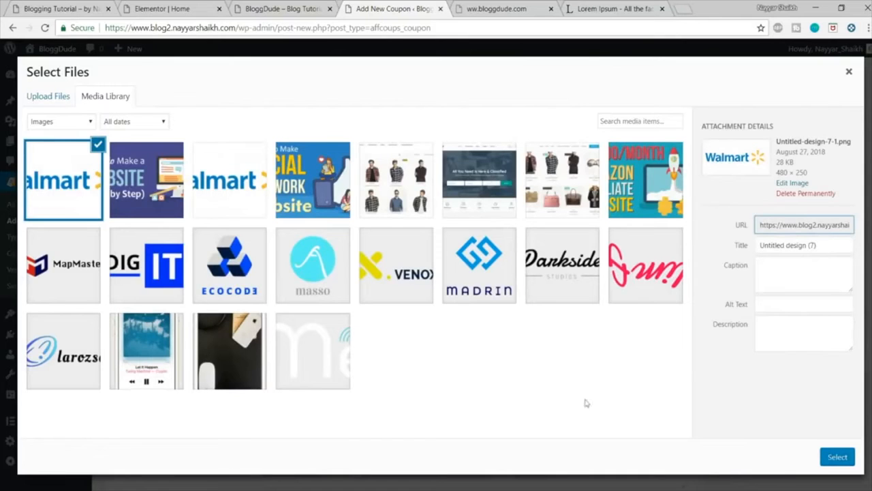
left_click(837, 458)
scroll(467, 372, "down", 1)
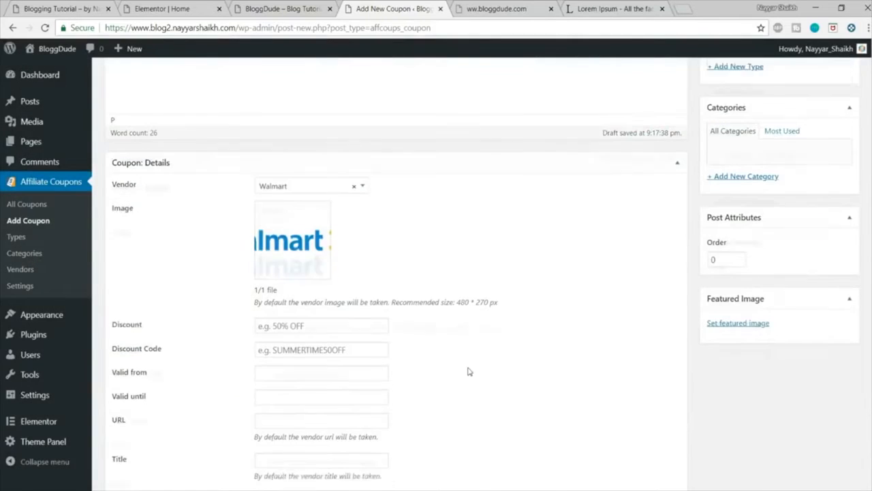
Step: Check the discount labels on the demo site, then set the coupon's discount to 10% OFF and fill in its discount code
left_click(280, 299)
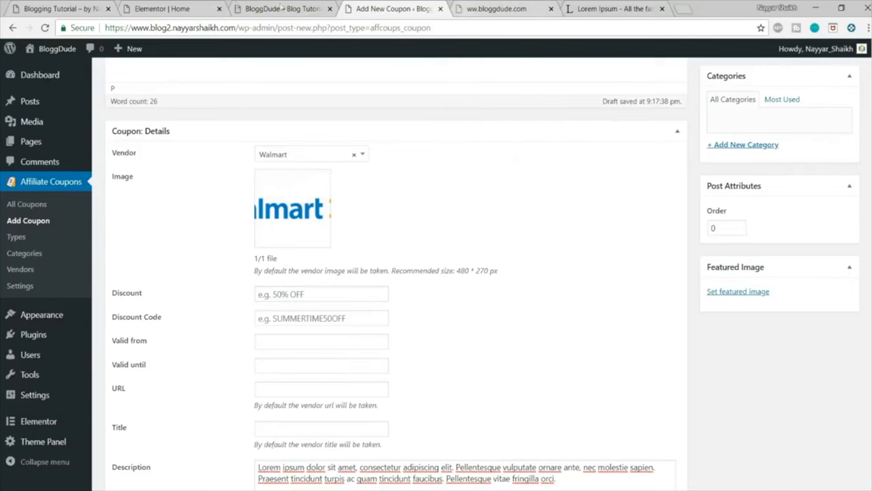
left_click(89, 8)
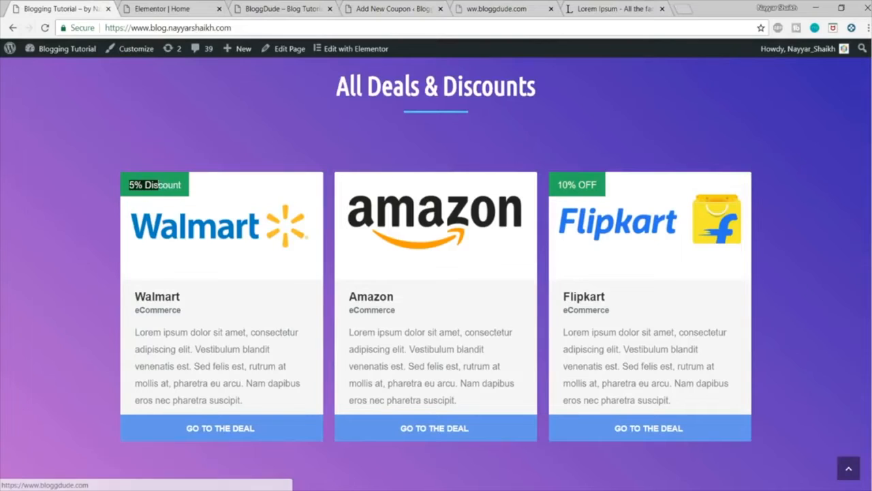
left_click(381, 8)
left_click(283, 297)
type("10")
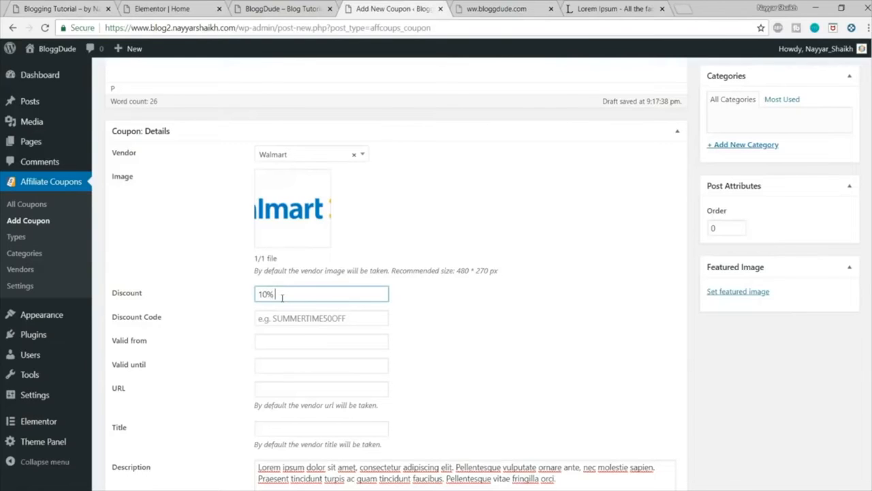
left_click(313, 320)
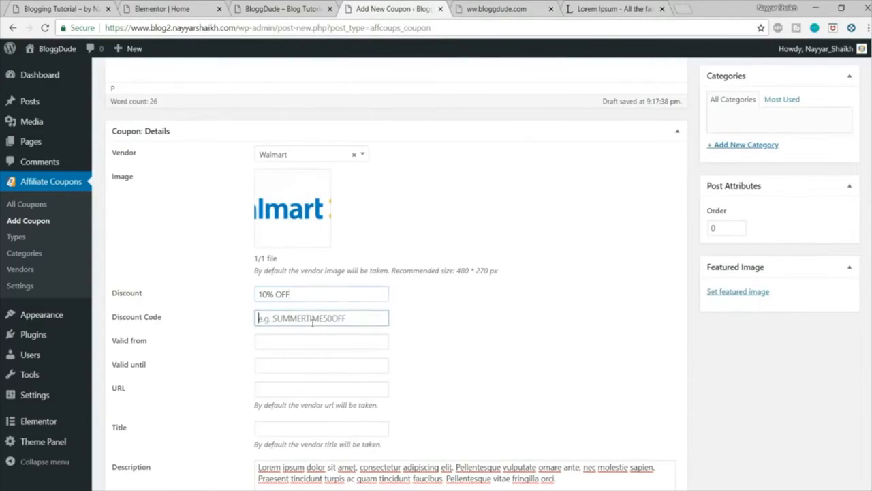
type("NAYYAR7")
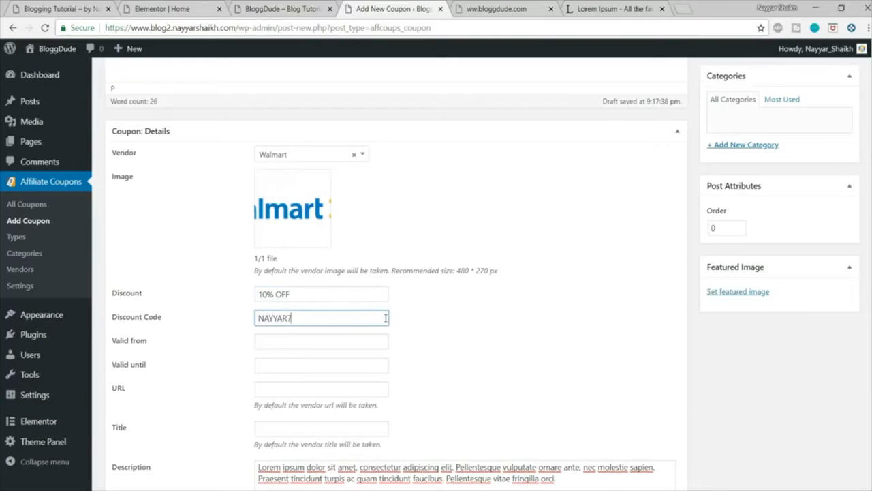
left_click(479, 317)
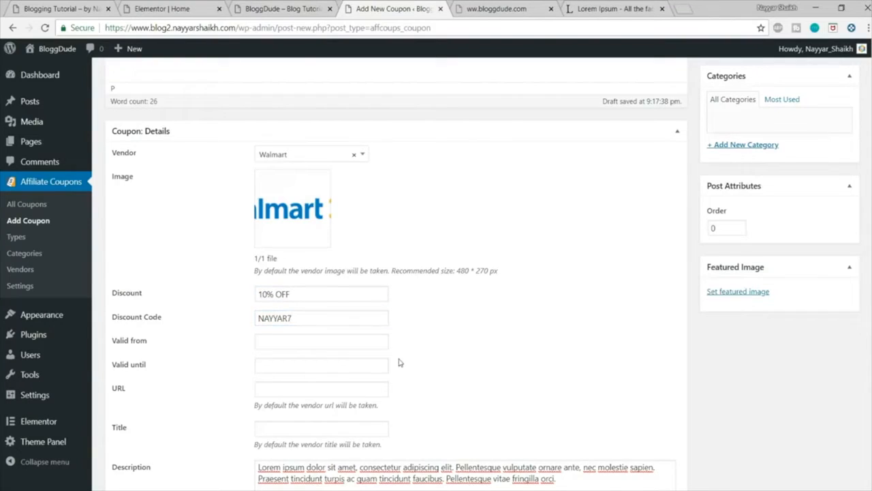
scroll(344, 306, "down", 1)
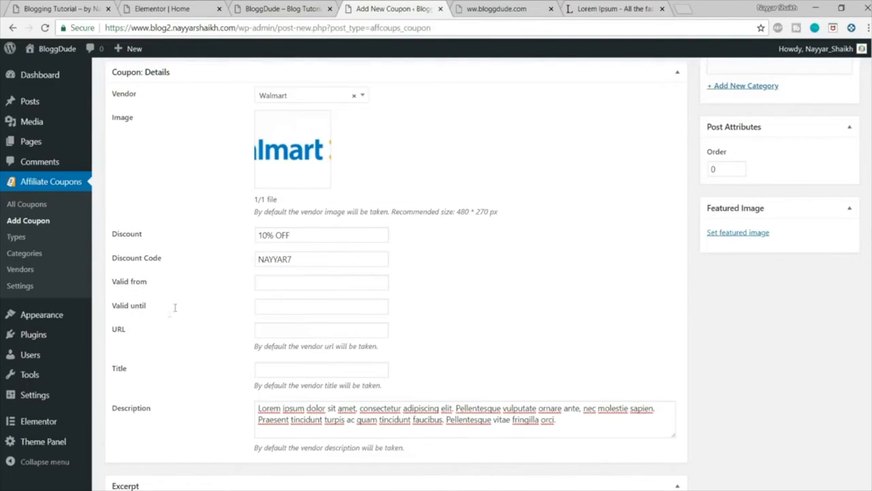
left_click(304, 327)
left_click(504, 9)
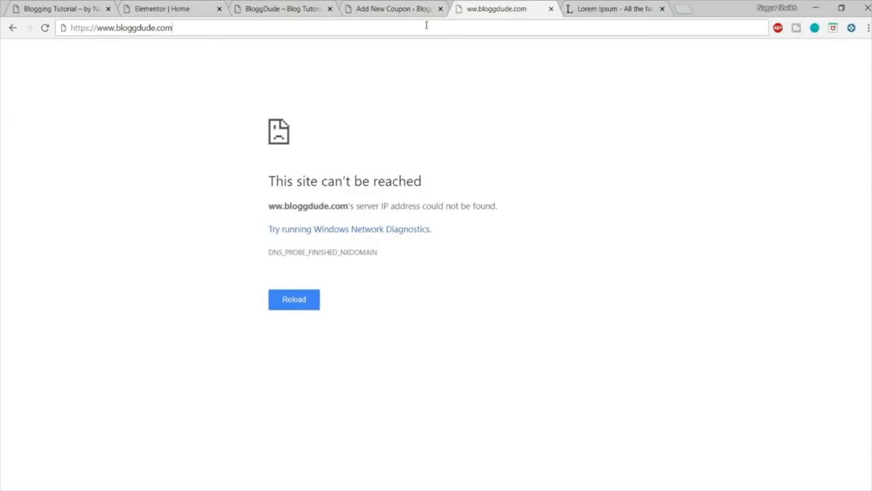
left_click(426, 26)
key("ctrl+c")
left_click(395, 9)
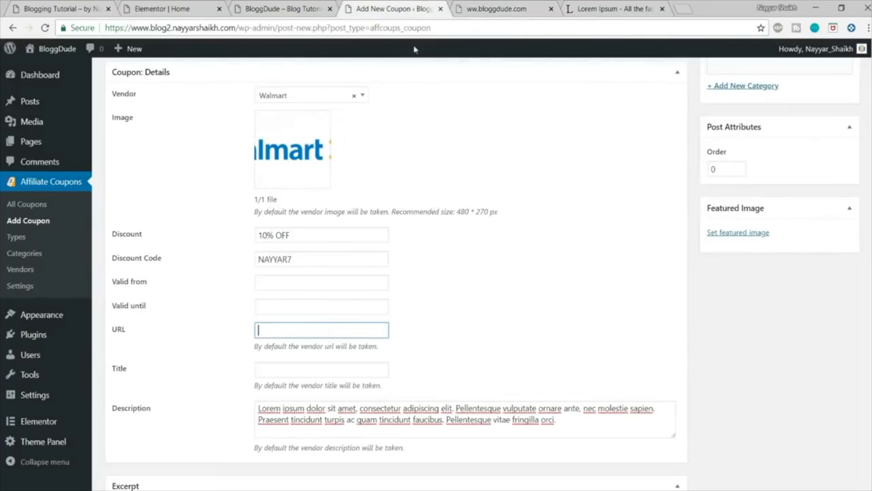
key("ctrl+v")
left_click(301, 370)
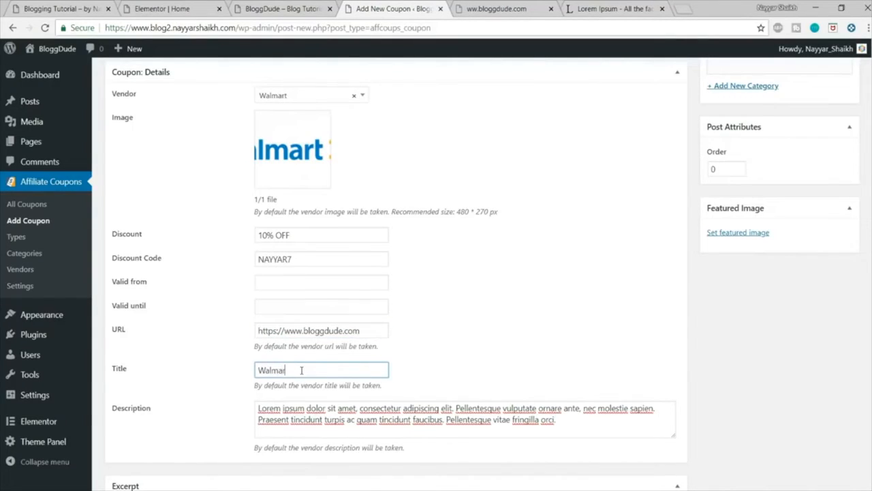
Step: Create a new coupon type named eCommerce and assign it to the Walmart coupon
scroll(365, 367, "down", 2)
scroll(522, 395, "up", 8)
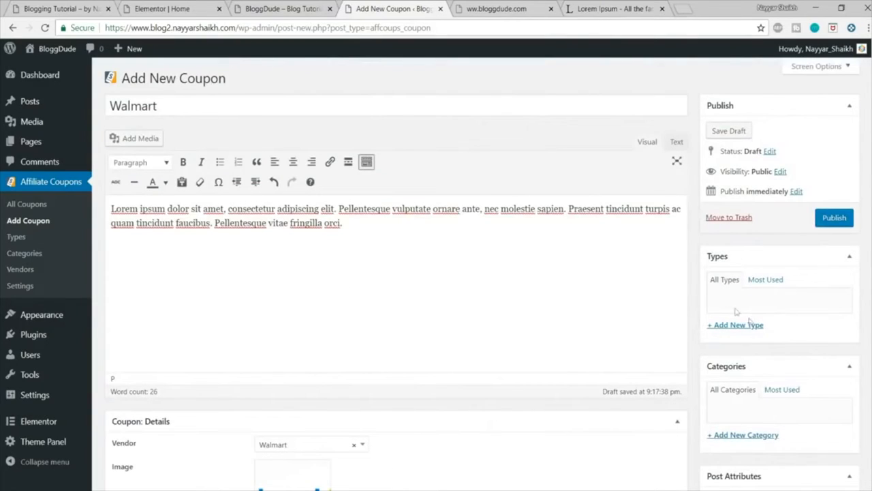
left_click(752, 325)
type("eCommerce")
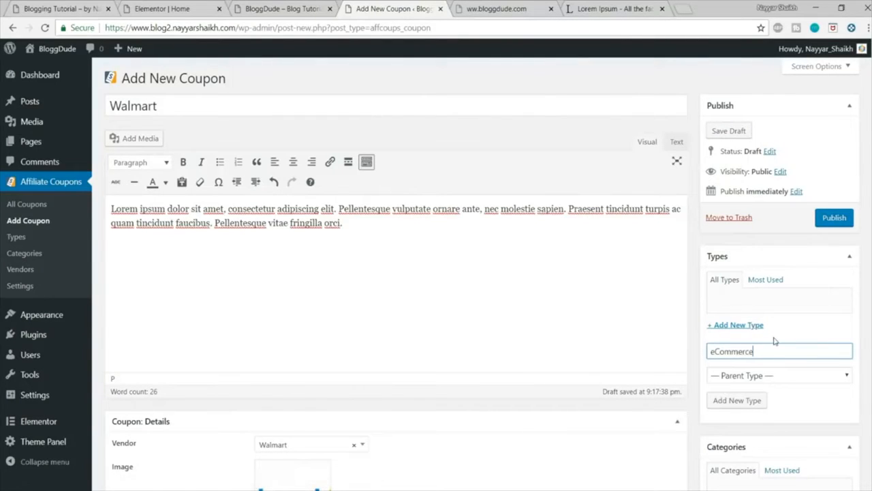
key("ctrl+a")
key("ctrl+c")
left_click(742, 401)
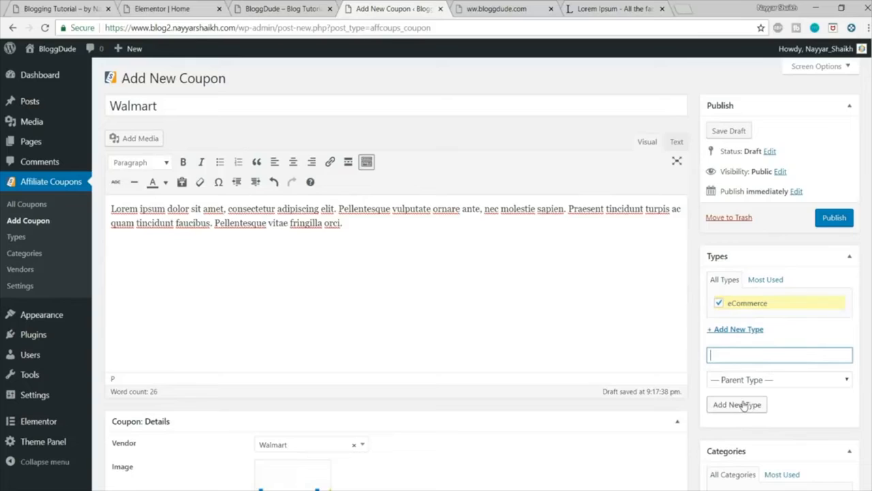
Step: Create a new coupon category named eCommerce and assign it to the Walmart coupon
scroll(746, 382, "down", 3)
left_click(751, 344)
key("ctrl+v")
left_click(746, 417)
Step: Set the first Walmart logo in the media library as the coupon's featured image and publish the coupon
scroll(792, 411, "down", 1)
scroll(792, 411, "down", 5)
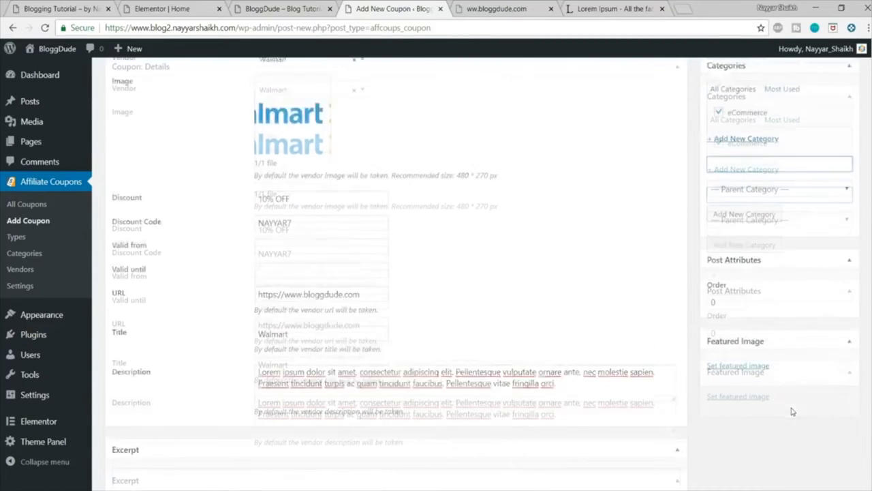
left_click(716, 396)
left_click(82, 196)
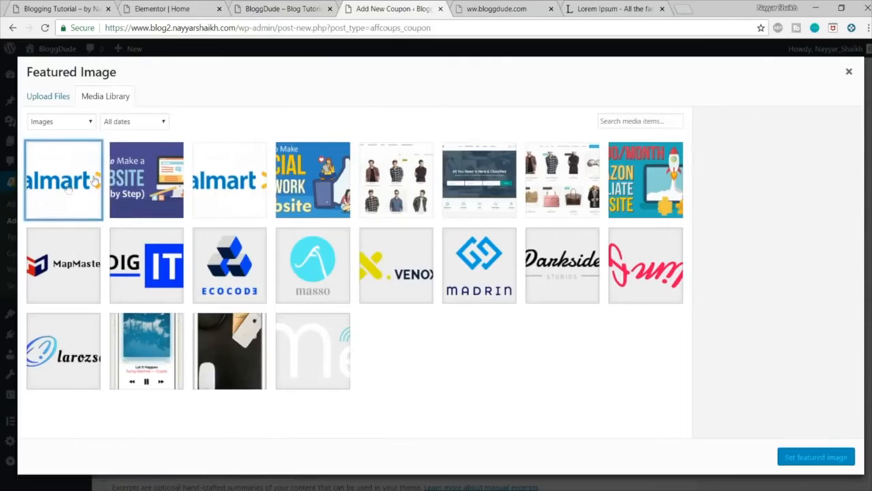
left_click(811, 458)
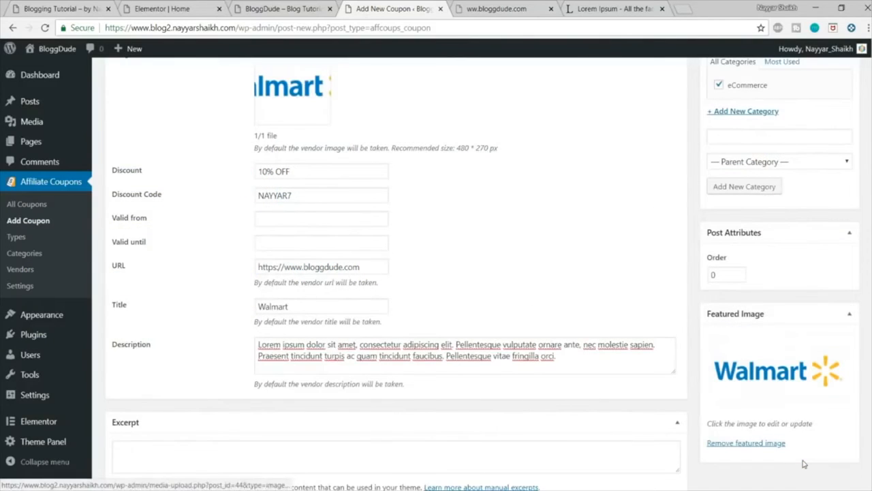
scroll(489, 311, "up", 7)
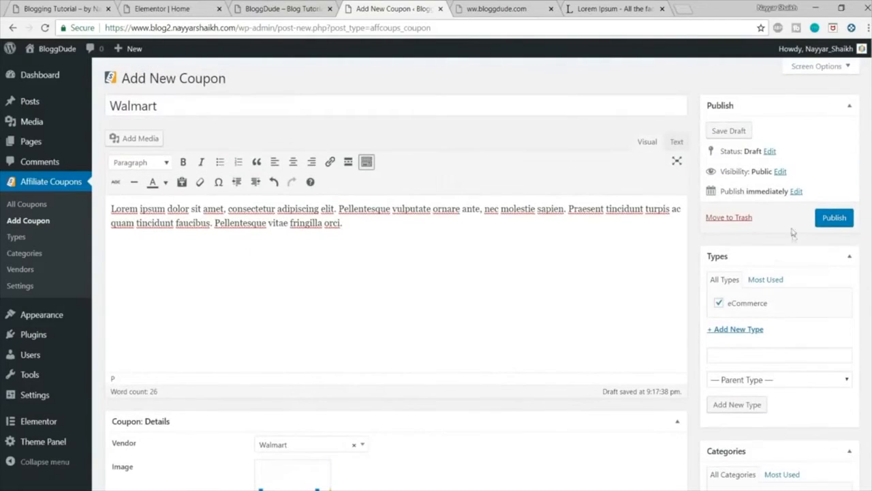
left_click(835, 217)
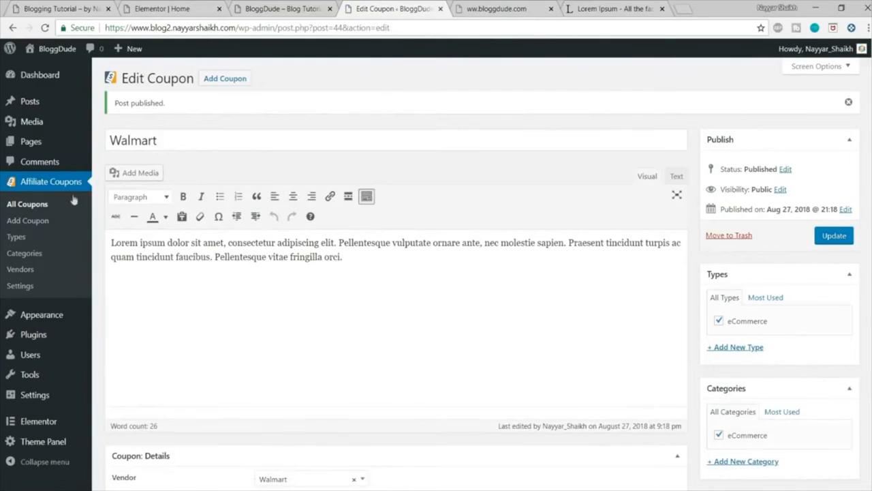
Step: Open the list of all coupons and select the Walmart coupon's shortcode [affcoups id="44"]
left_click(27, 204)
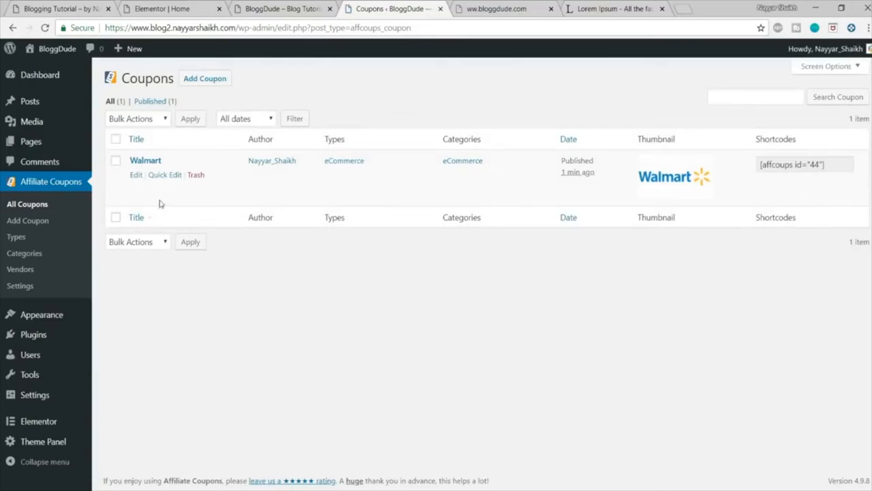
left_click(816, 166)
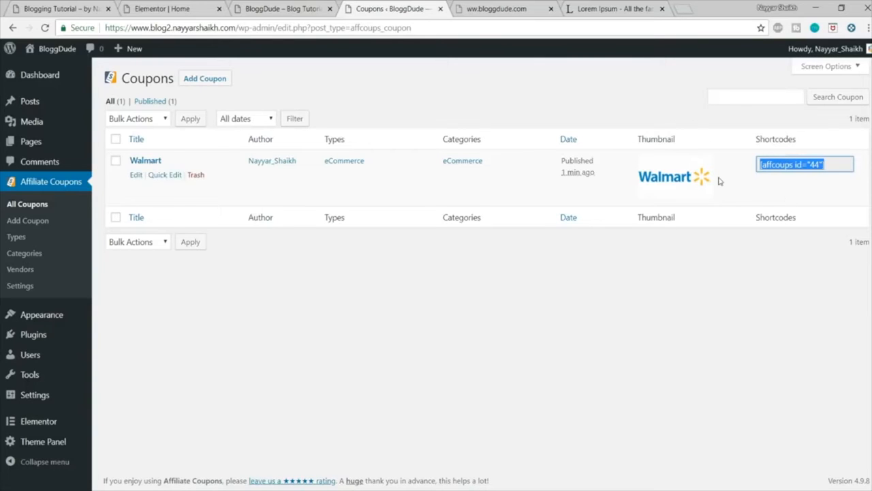
left_click(171, 10)
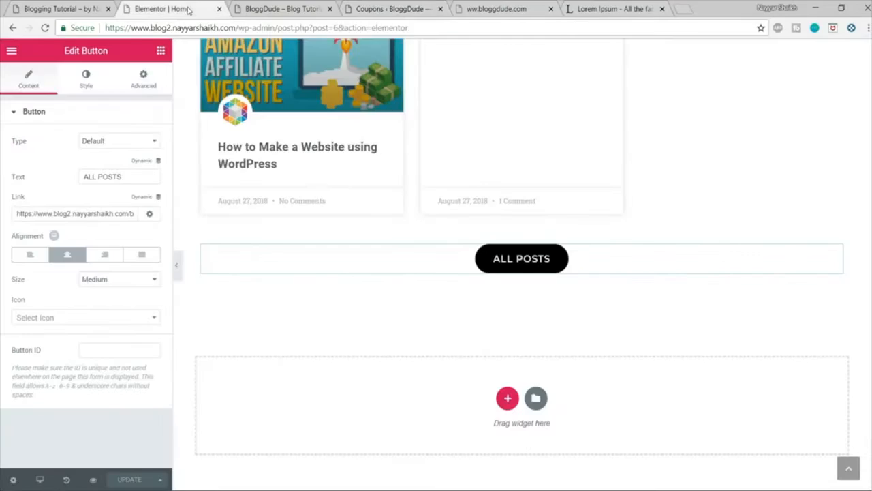
left_click(538, 6)
left_click(366, 7)
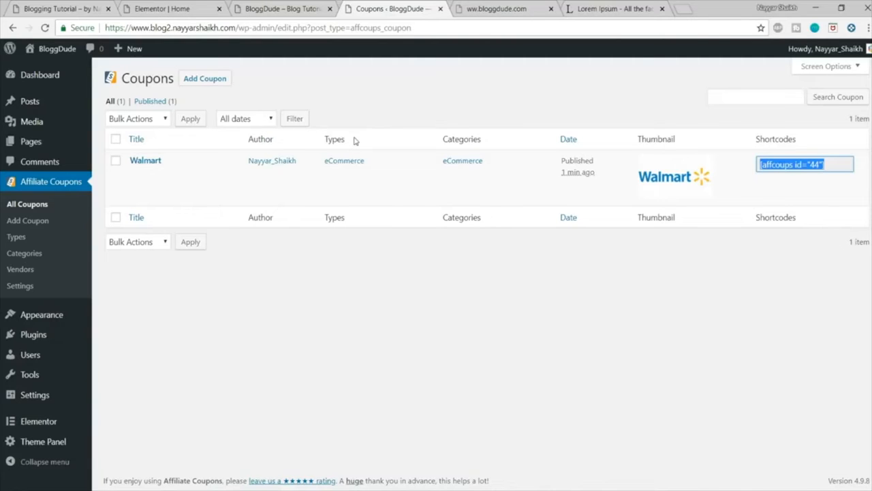
Step: Check the demo's deals section, and in the Elementor editor copy the Recent Videos section and paste it at the end of the page
left_click(183, 7)
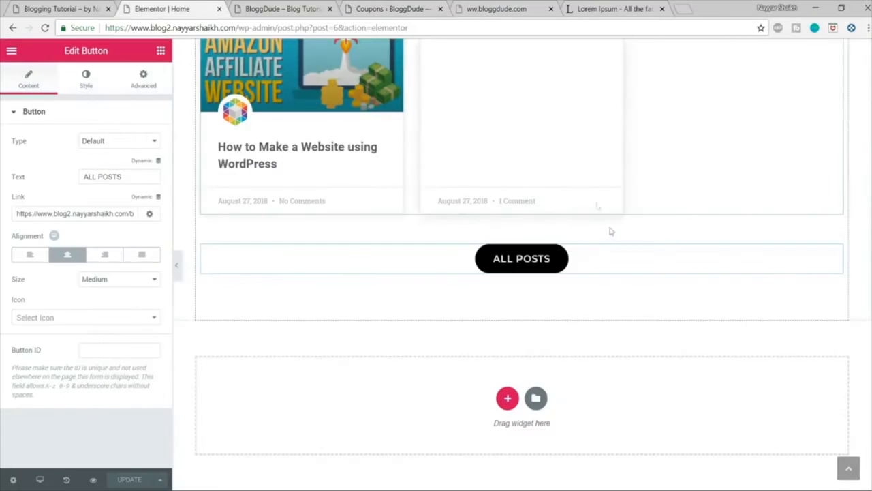
left_click(71, 7)
scroll(406, 230, "up", 2)
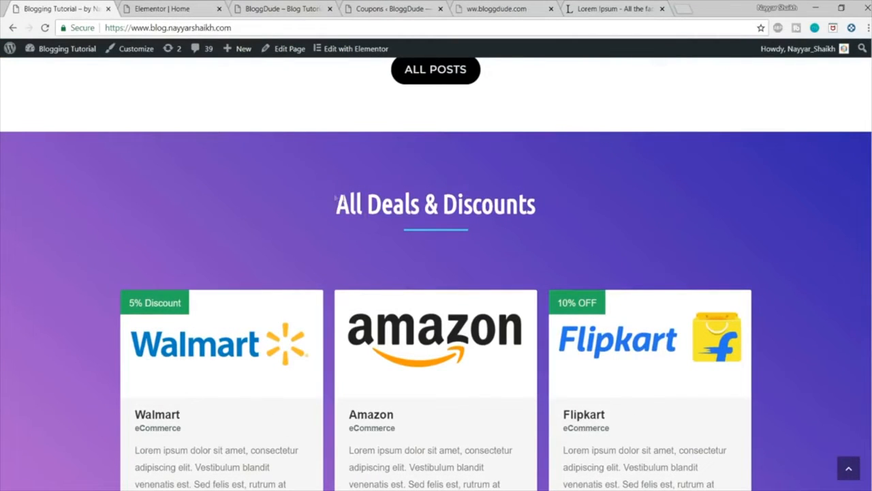
left_click(194, 5)
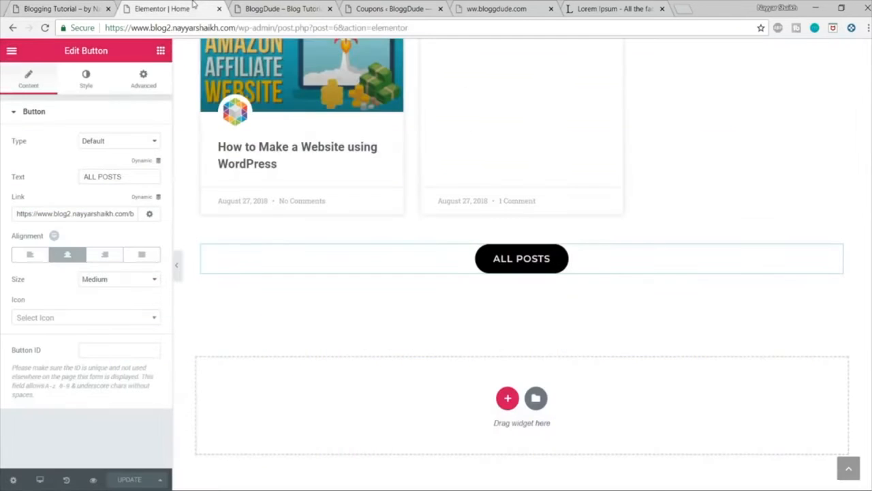
scroll(503, 257, "up", 6)
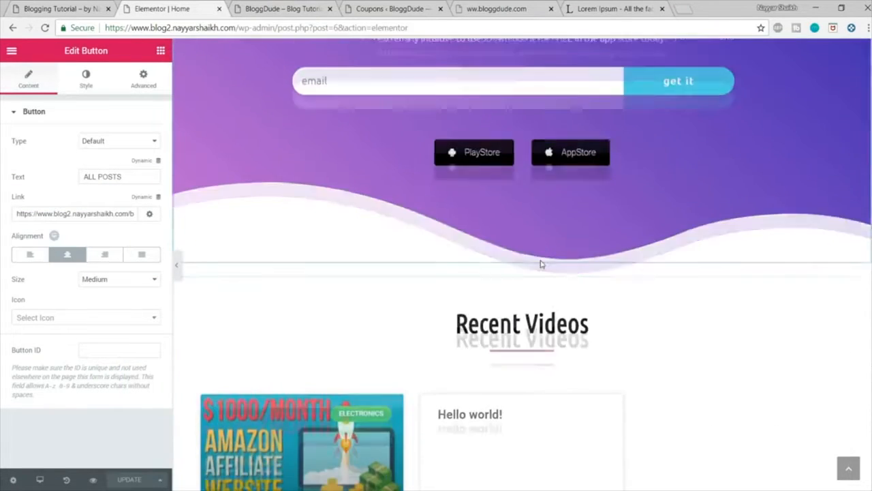
scroll(541, 261, "down", 2)
right_click(522, 158)
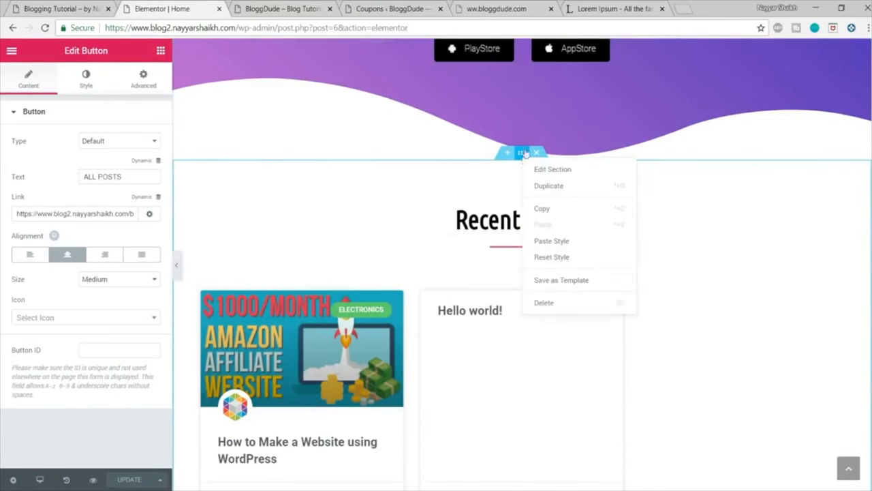
left_click(573, 185)
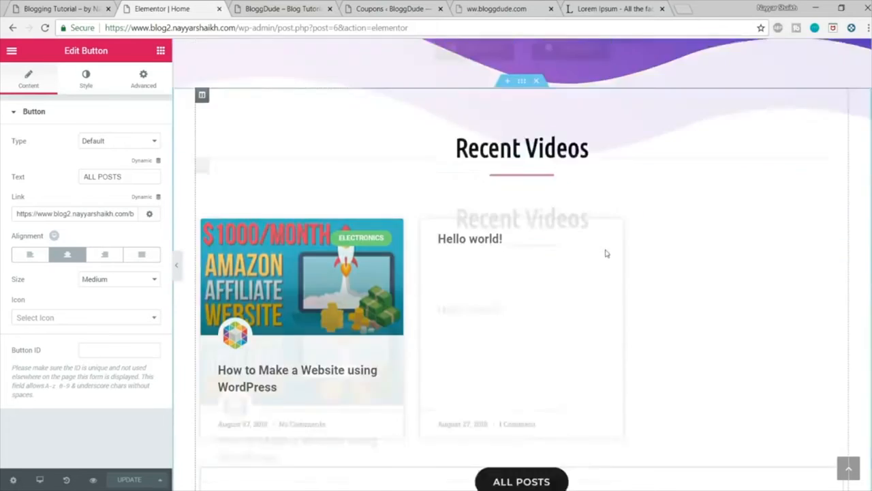
scroll(606, 254, "down", 5)
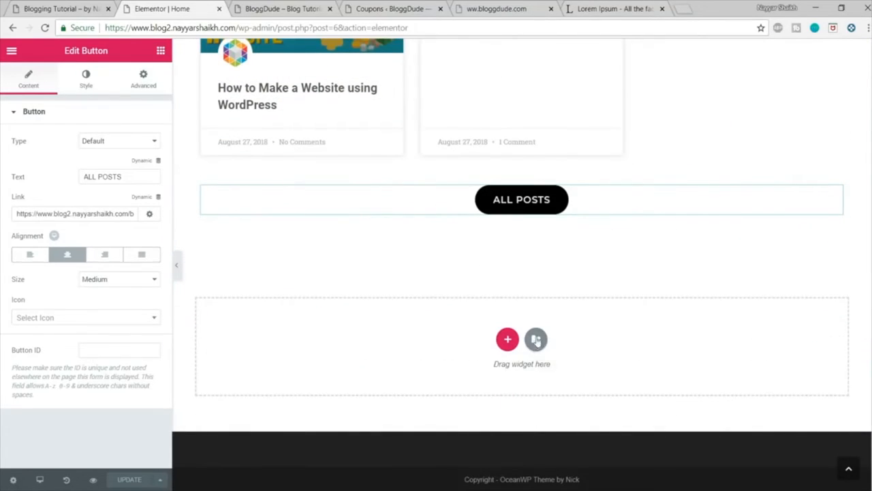
right_click(538, 342)
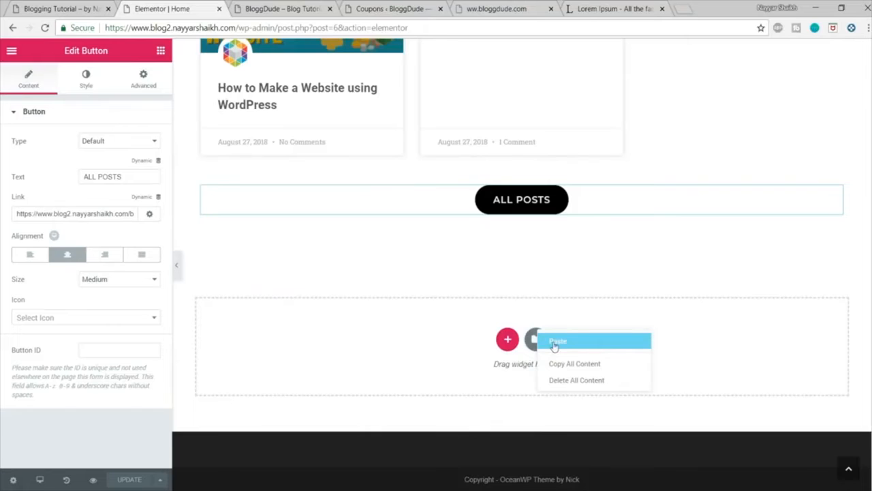
left_click(555, 340)
scroll(553, 341, "down", 3)
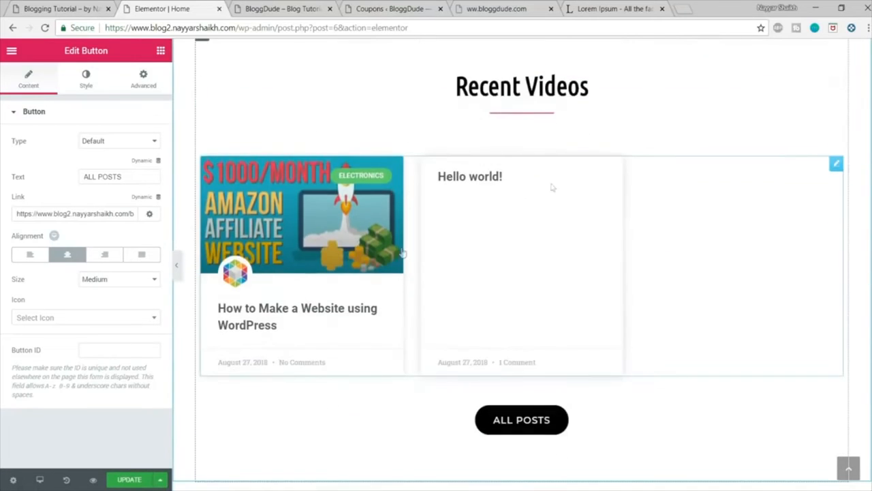
Step: Delete the posts widget from the pasted Recent Videos section
scroll(661, 233, "up", 1)
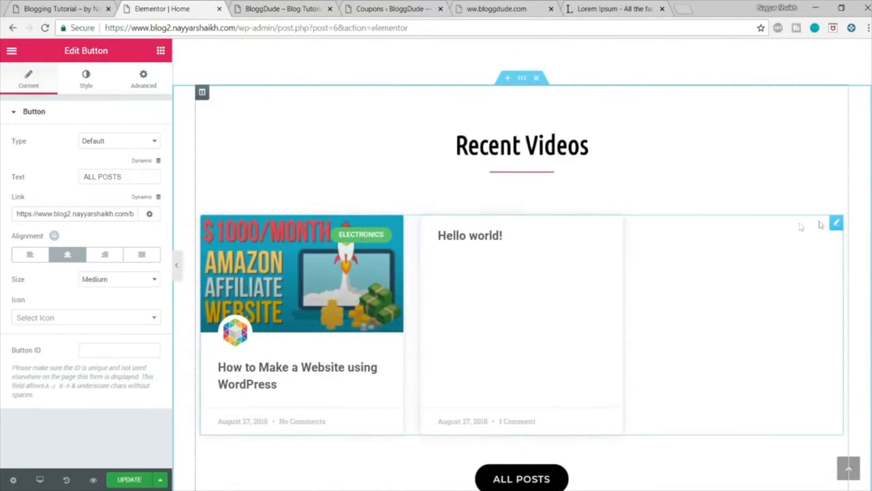
right_click(837, 222)
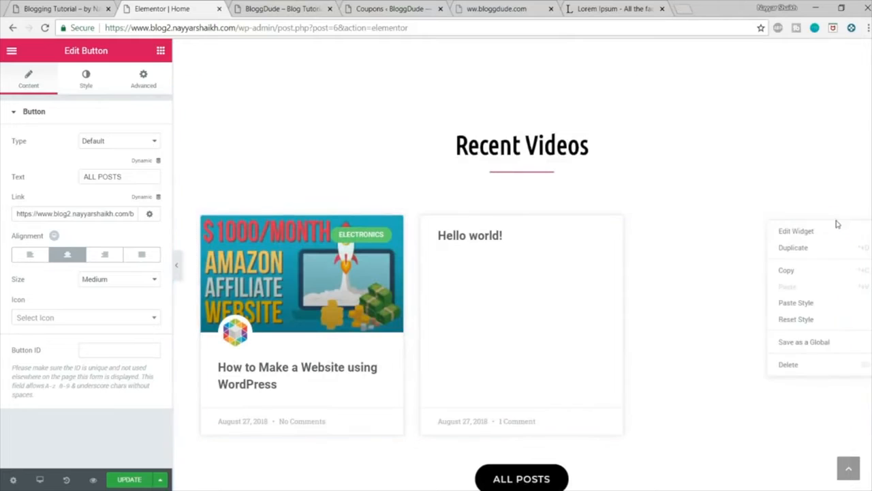
left_click(790, 368)
Step: Change the pasted section's heading to "All Deals & Discounts", copying the wording from the demo site
left_click(550, 139)
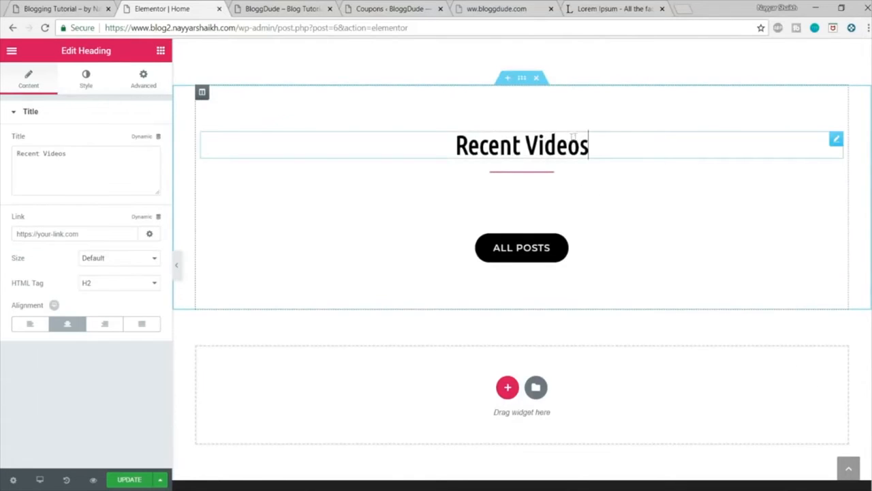
triple_click(575, 136)
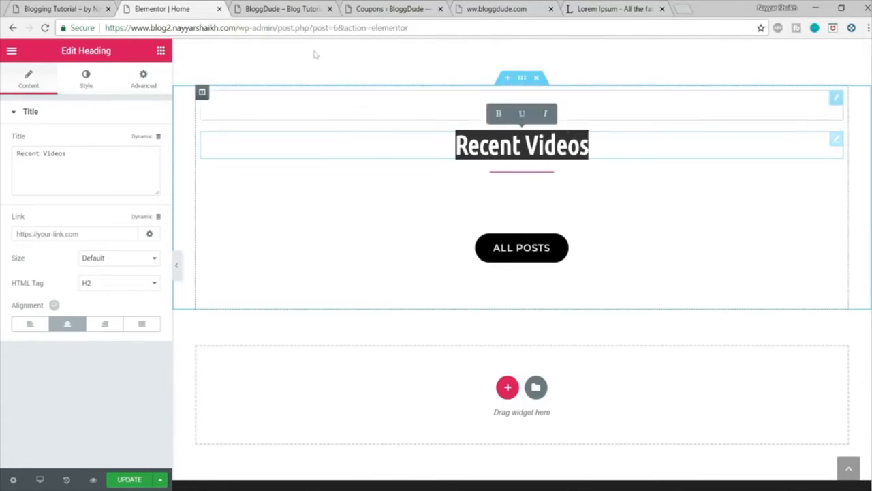
left_click(90, 7)
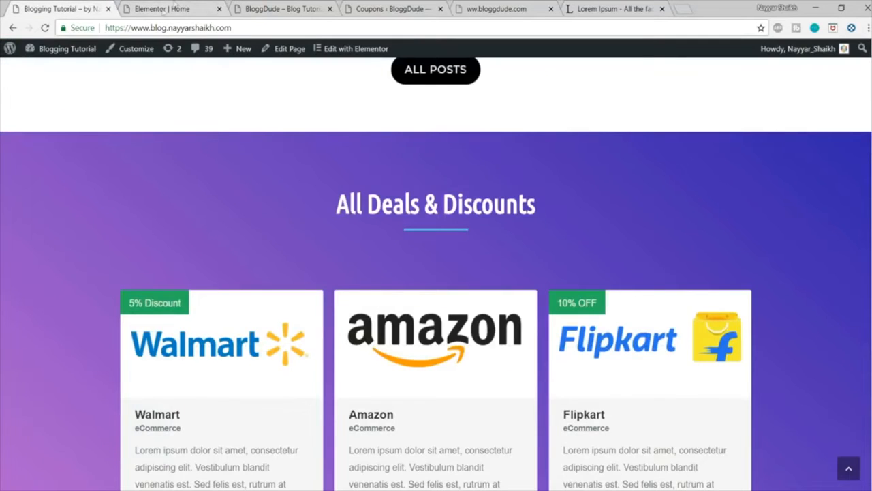
left_click_drag(539, 204, 331, 204)
left_click_drag(458, 204, 592, 203)
key("ctrl+c")
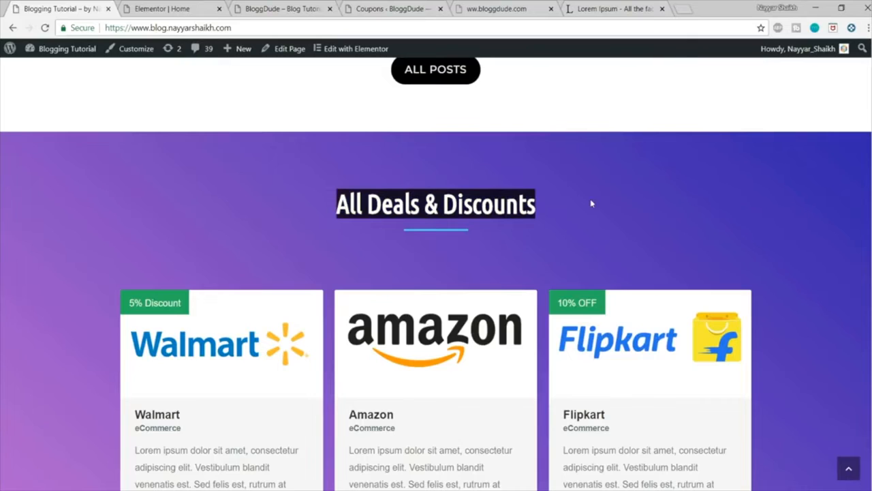
left_click(170, 8)
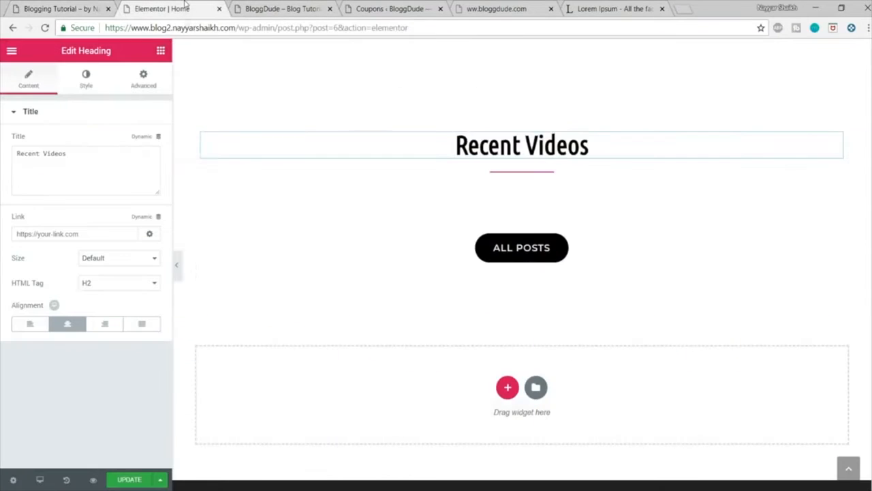
left_click(95, 164)
key("ctrl+a")
key("ctrl+v")
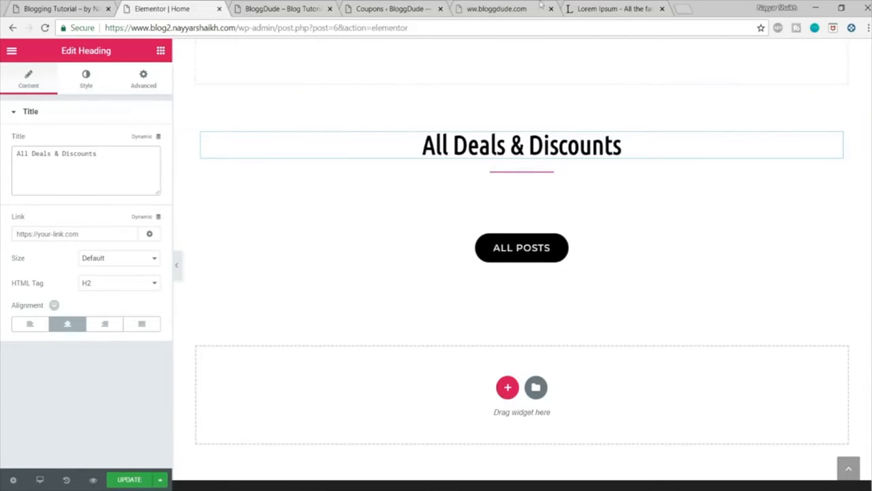
Step: Copy the Walmart shortcode [affcoups id="44"] from the coupons list and return to the Elementor editor
left_click(394, 8)
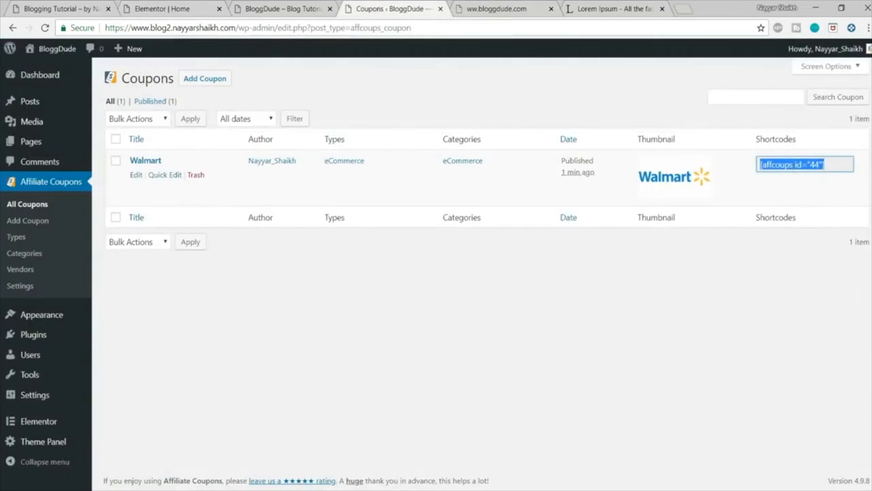
left_click(178, 9)
Step: Place a full-width Text Editor widget above the lower ALL POSTS button and replace its text with [affcoups id="44"]
left_click(161, 52)
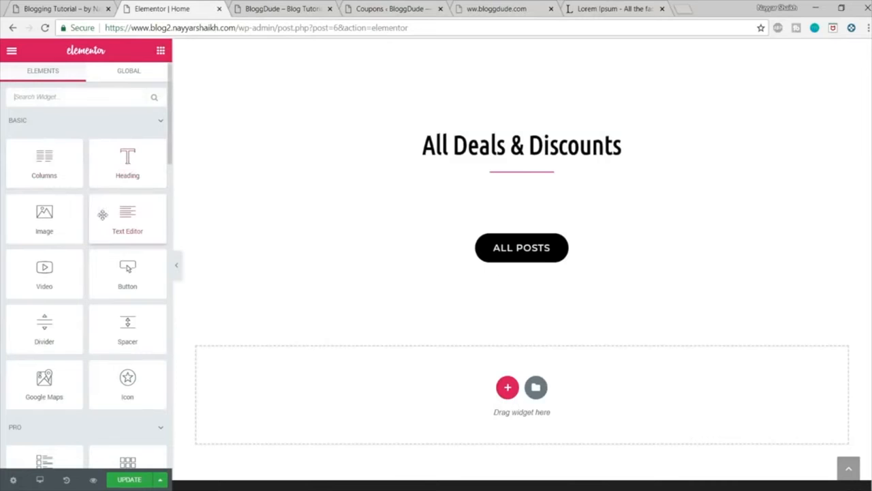
left_click_drag(127, 213, 432, 200)
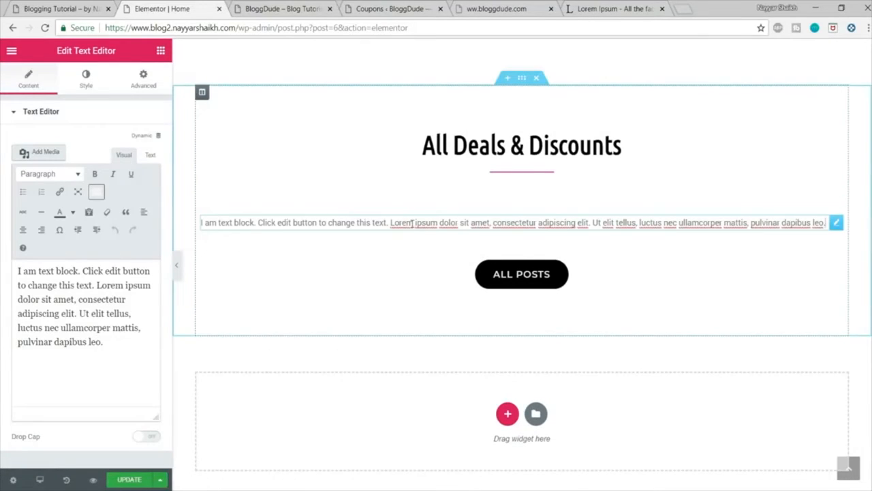
left_click(109, 300)
key("ctrl+a")
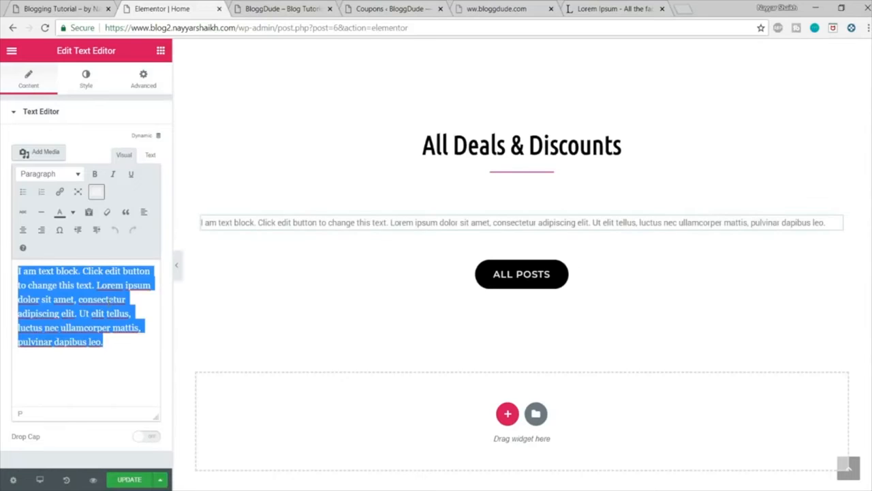
key("BackSpace")
type("[affcoups id=\"44\"]")
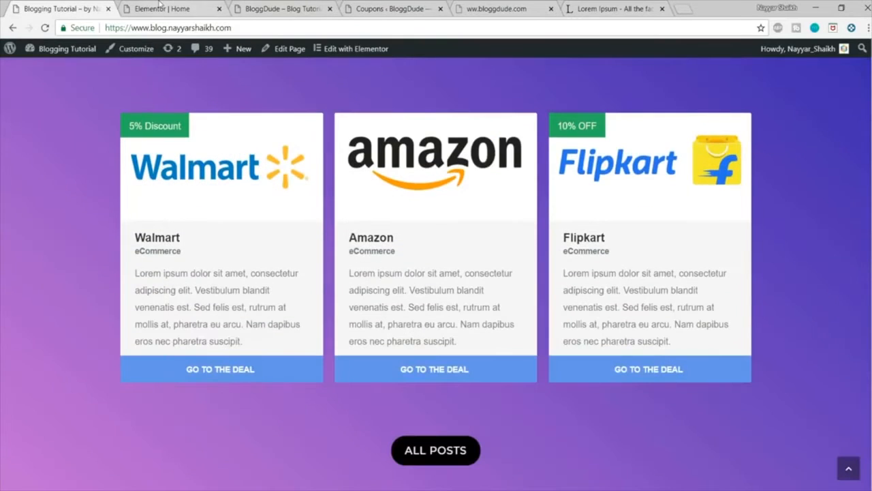
Step: Delete the full-width shortcode text widget from the All Deals & Discounts section
key("ctrl+Tab")
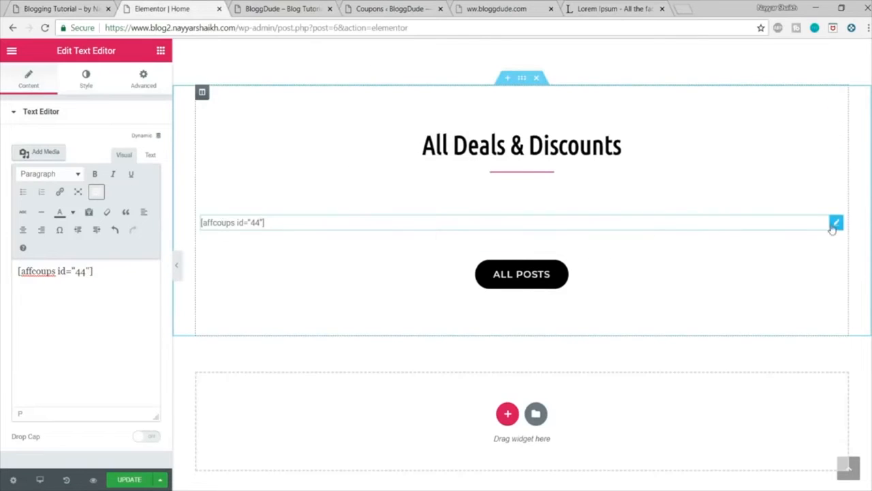
right_click(832, 229)
left_click(813, 366)
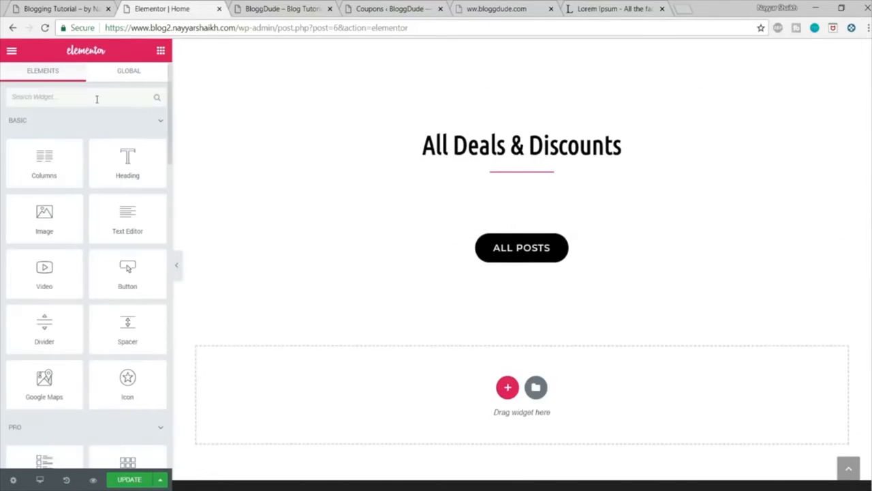
Step: Add a Columns widget between the deals heading's divider and the ALL POSTS button, and duplicate a column to make three
left_click_drag(71, 162, 501, 202)
right_click(208, 231)
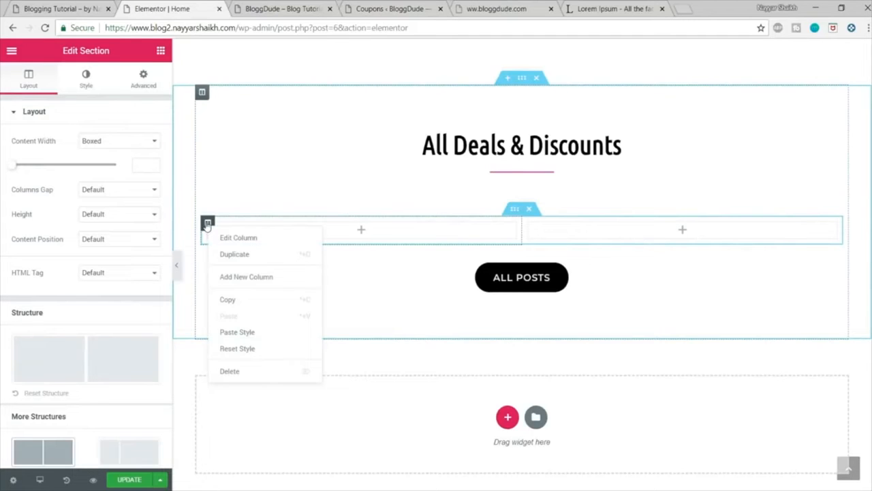
left_click(240, 255)
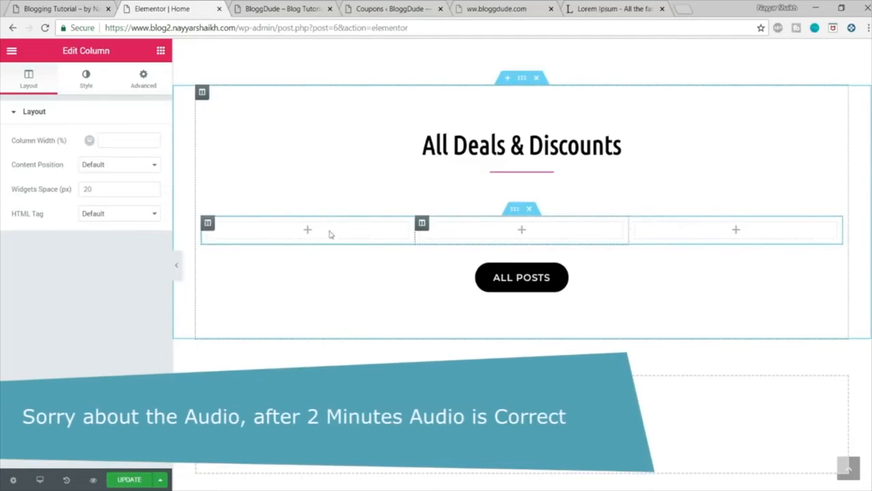
Step: Add a Text Editor widget to the first deals column and replace its text with [affcoups id="44"]
left_click(161, 50)
left_click_drag(135, 226, 309, 236)
left_click(115, 283)
key("ctrl+a")
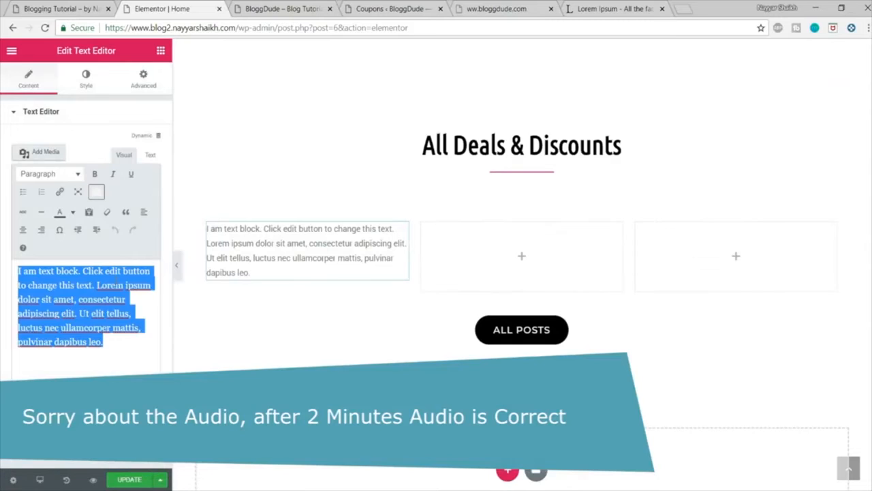
key("BackSpace")
type("[affcoups id=\"44\"]")
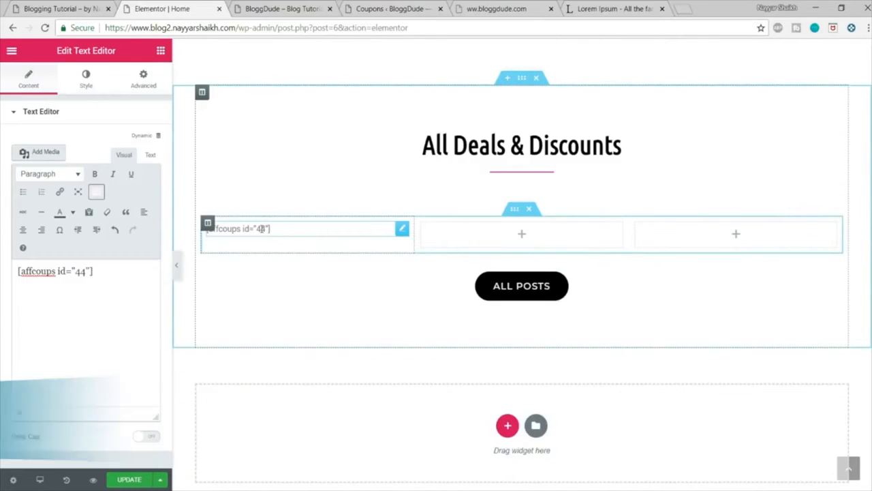
Step: Copy the shortcode text widget and paste it into the second and third deals columns
right_click(239, 228)
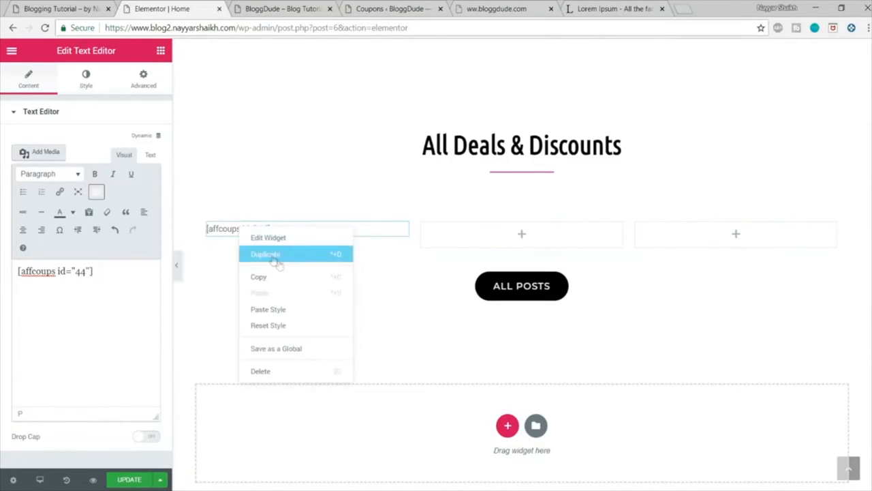
left_click(282, 276)
right_click(534, 234)
left_click(549, 245)
right_click(707, 236)
left_click(734, 247)
Step: Examine the All Deals & Discounts section with its three coupon cards in the home page preview
scroll(329, 310, "down", 2)
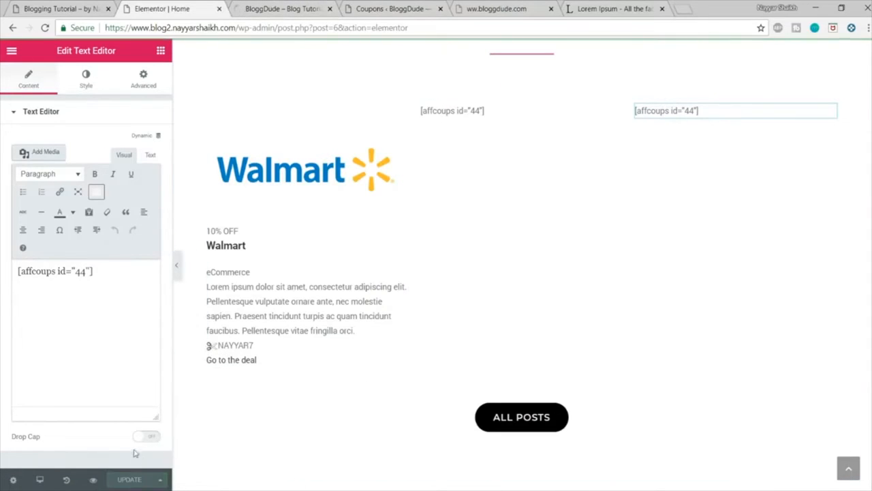
left_click(266, 4)
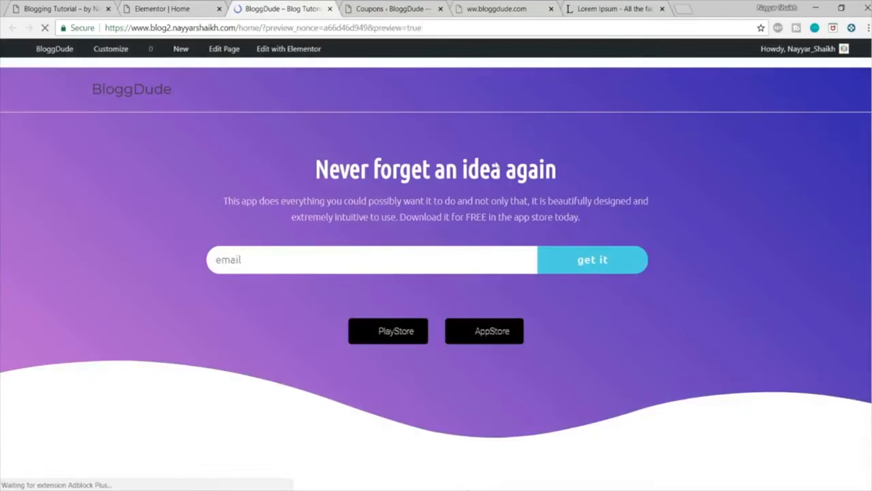
scroll(594, 279, "down", 8)
scroll(594, 279, "down", 7)
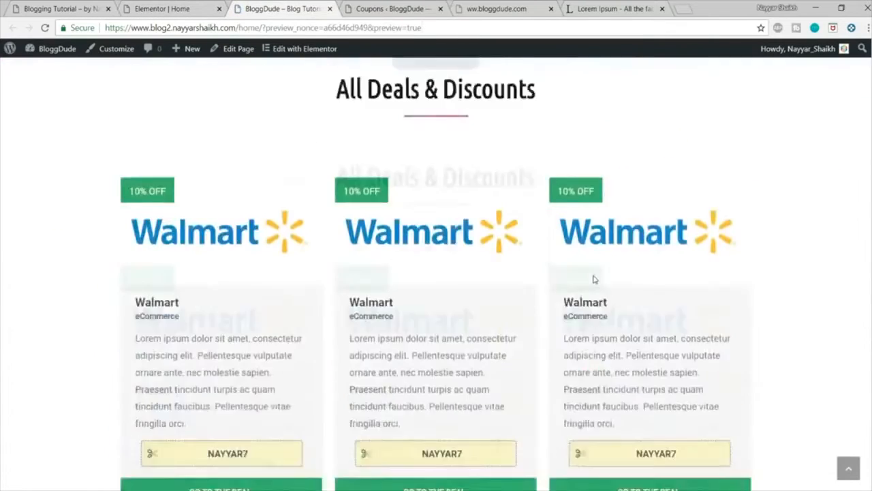
scroll(640, 242, "up", 2)
scroll(641, 241, "down", 3)
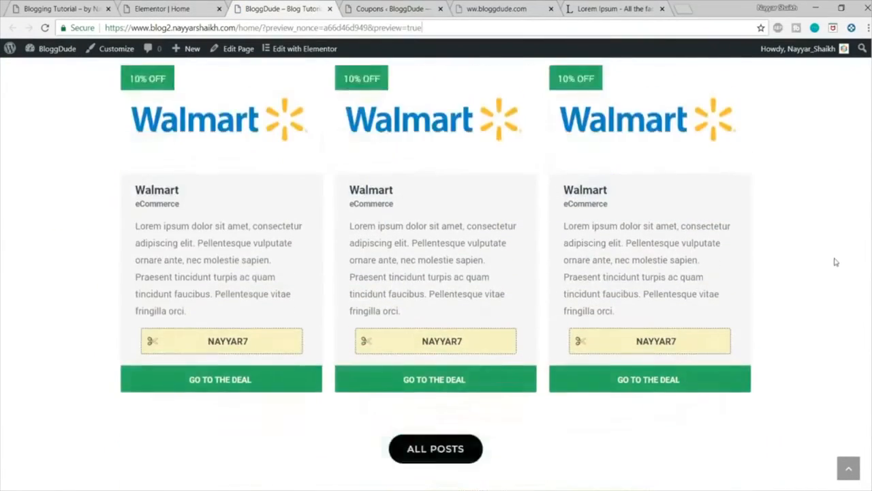
scroll(443, 357, "up", 4)
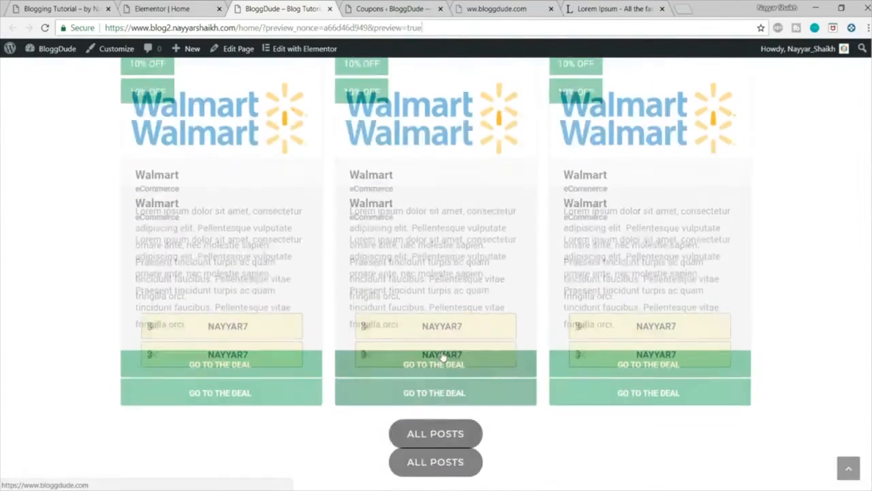
scroll(442, 356, "up", 2)
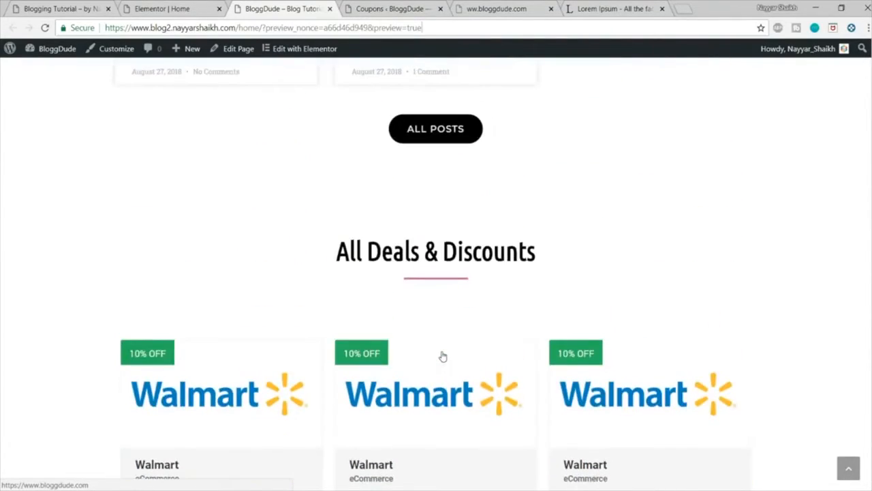
Step: Compare the coupon cards in the home page preview with the deals cards on the demo site
scroll(442, 356, "down", 6)
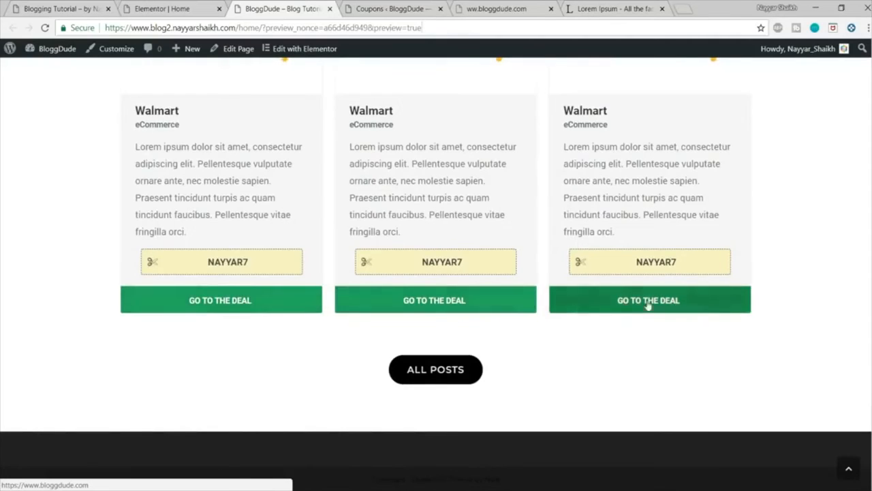
scroll(720, 315, "up", 1)
left_click(28, 6)
scroll(245, 225, "down", 2)
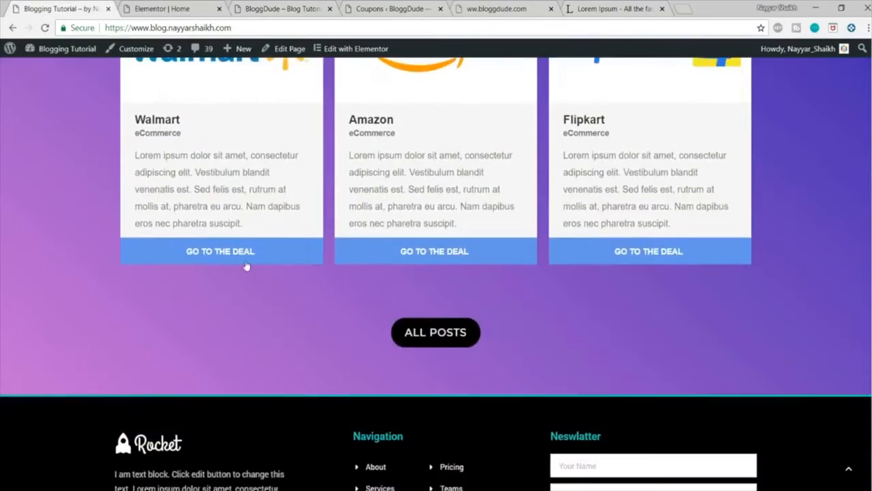
scroll(273, 279, "up", 1)
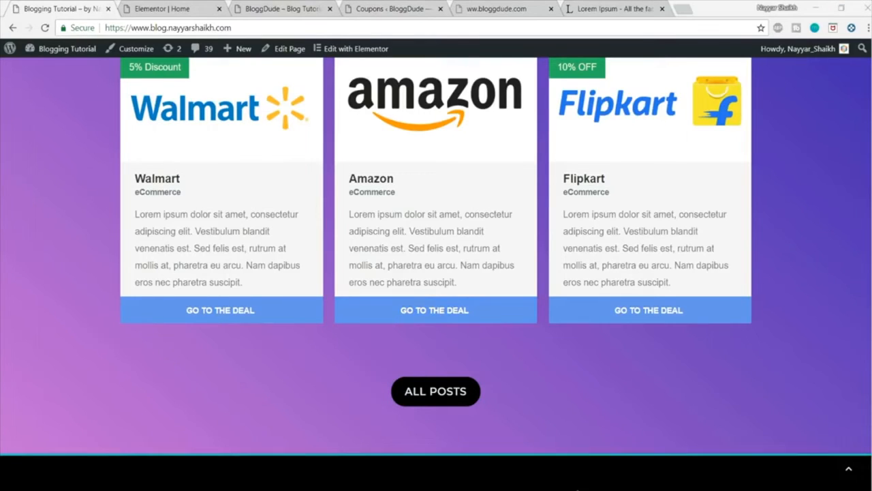
Step: Copy all the code from the CSS Notepad file and close the file
left_click_drag(0, 33, 364, 75)
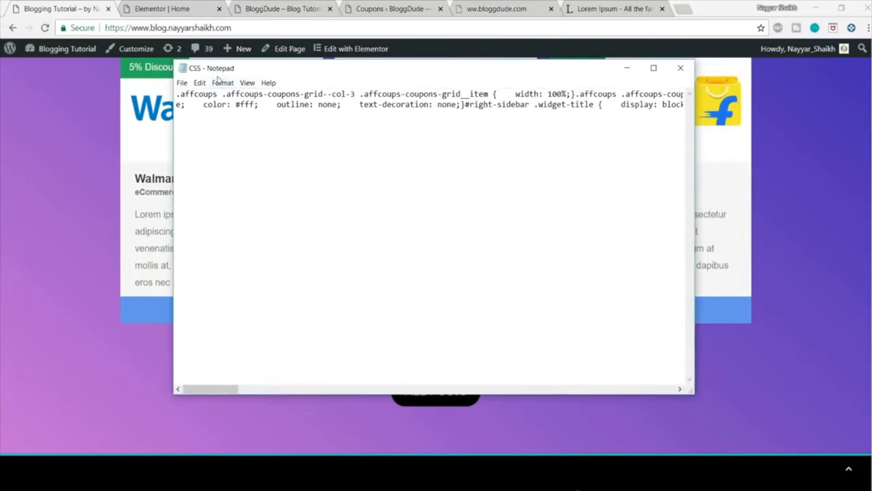
key("ctrl+a")
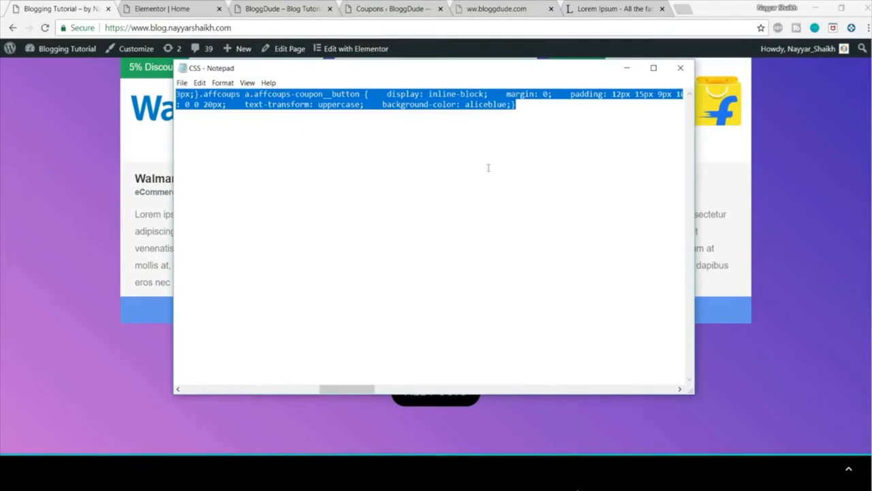
left_click(681, 70)
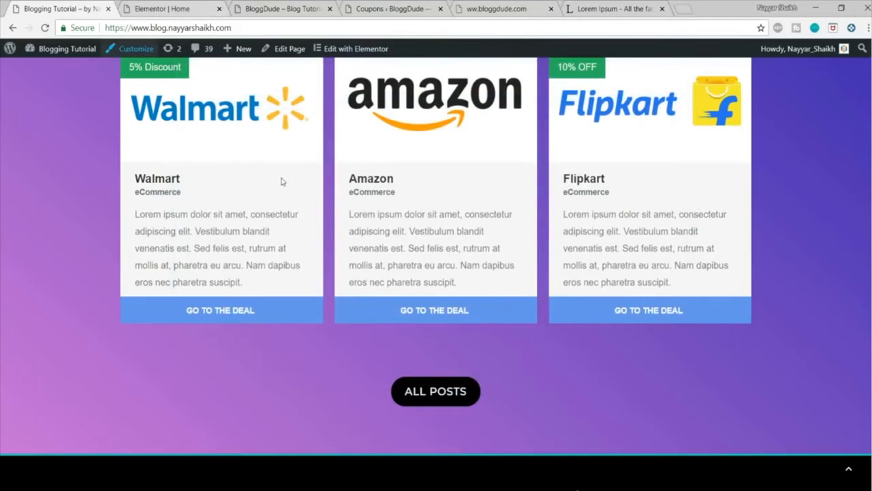
Step: Paste the copied code into the BloggDude site's Custom CSS/JS settings, publish it, and close the Customizer
left_click(280, 8)
scroll(453, 251, "up", 8)
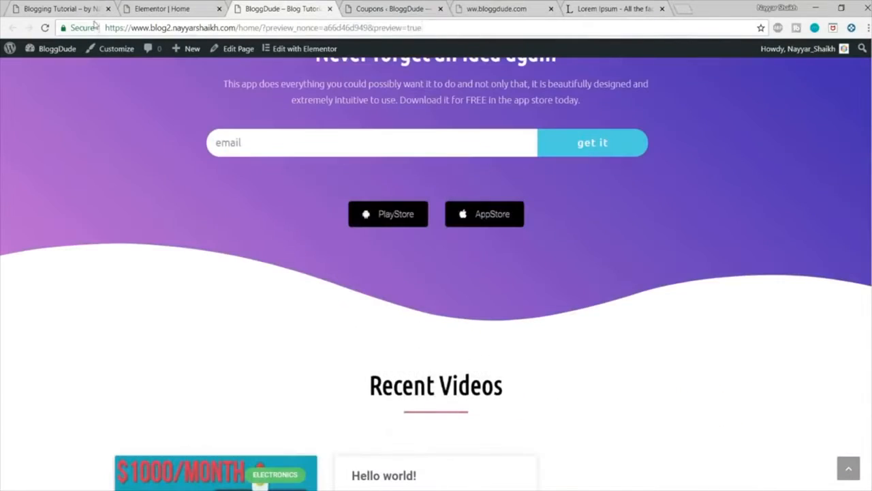
scroll(156, 121, "up", 2)
left_click(117, 50)
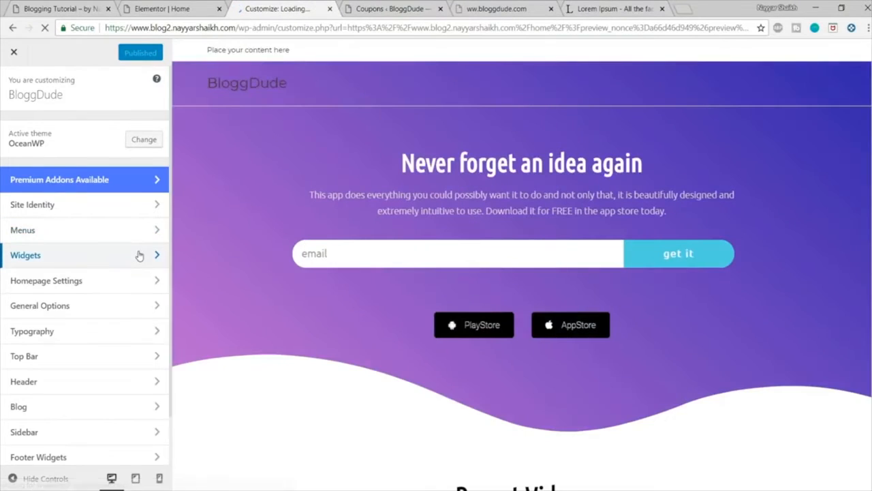
scroll(139, 254, "down", 2)
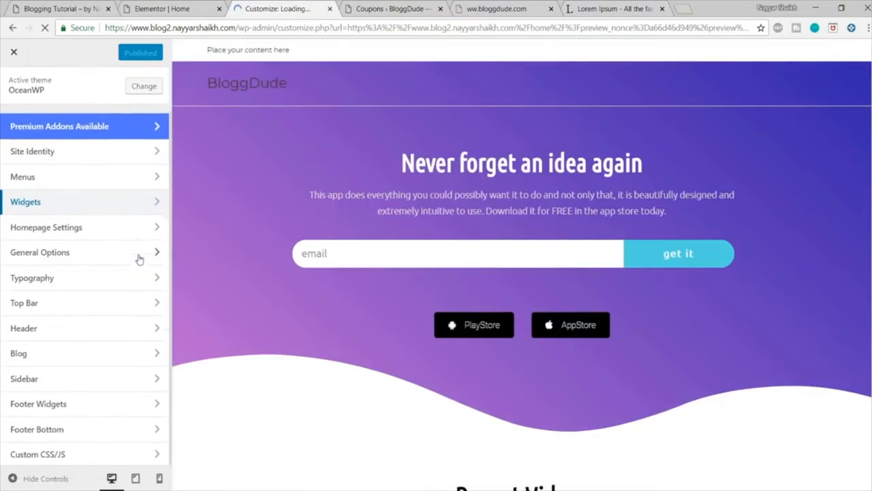
left_click(70, 456)
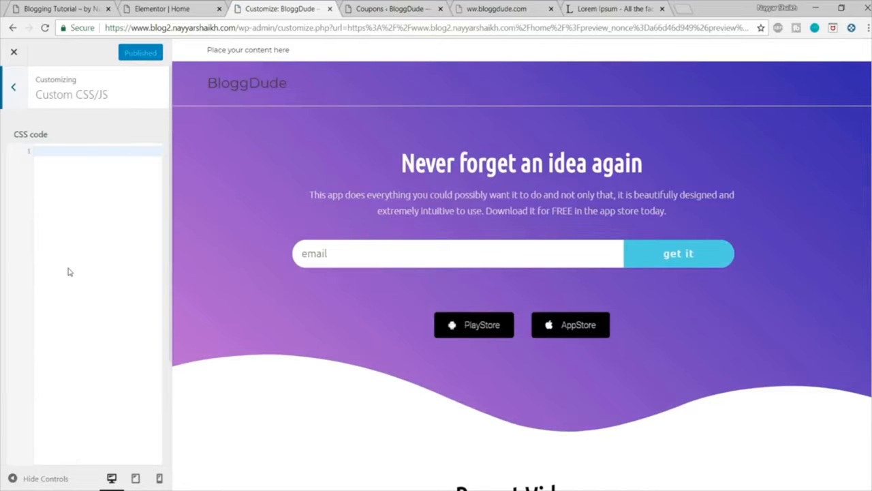
key("ctrl+v")
scroll(336, 276, "down", 10)
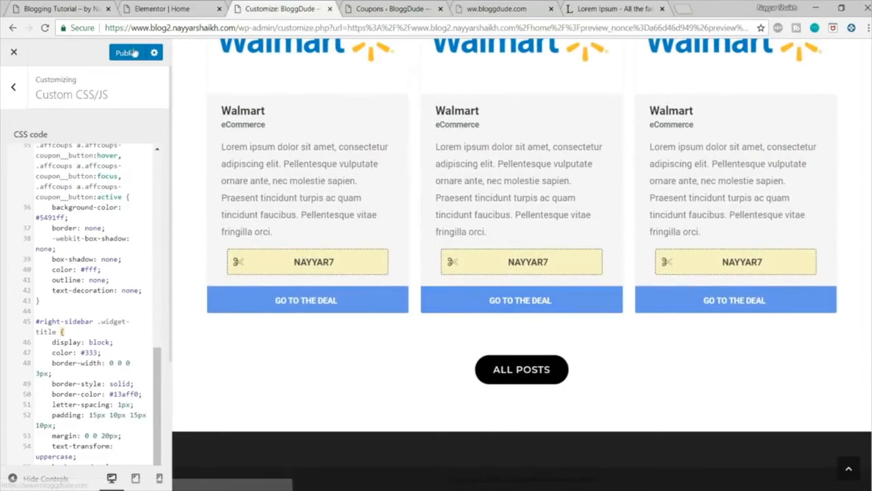
left_click(132, 53)
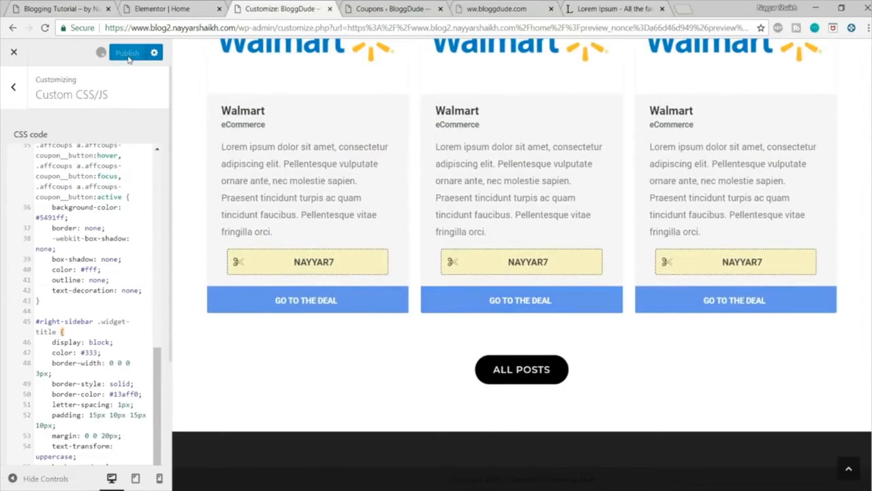
left_click(13, 53)
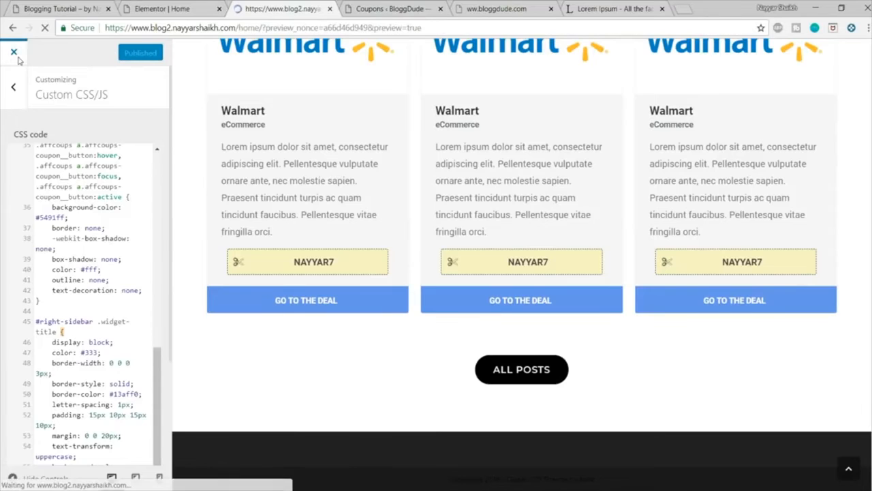
Step: Check the coupon card styling in the home page preview against the demo site's deals section
scroll(462, 258, "down", 5)
scroll(463, 261, "down", 10)
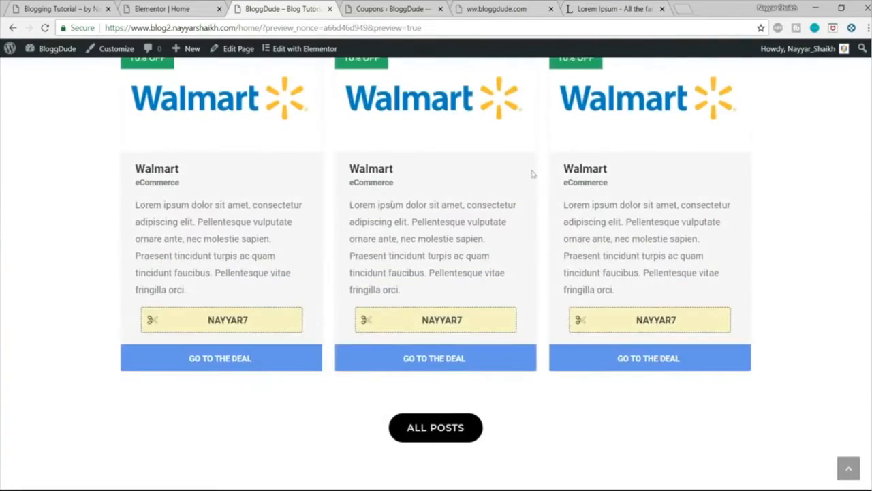
scroll(648, 219, "up", 3)
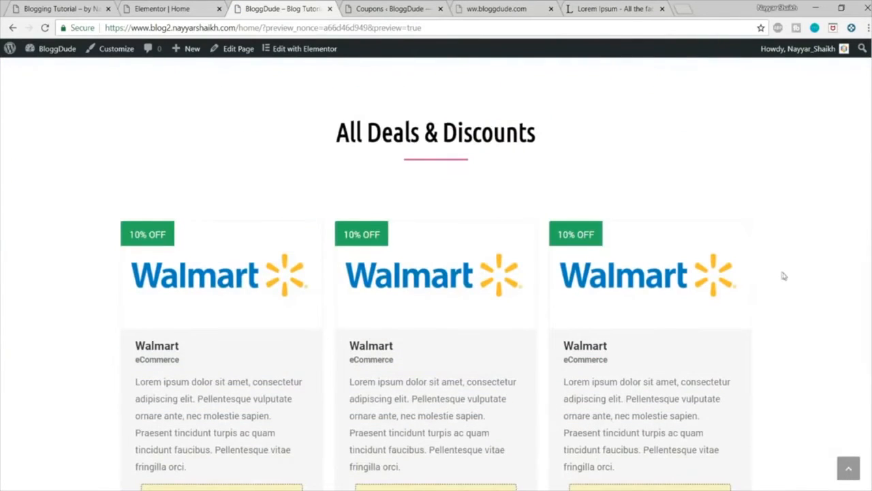
scroll(668, 254, "up", 2)
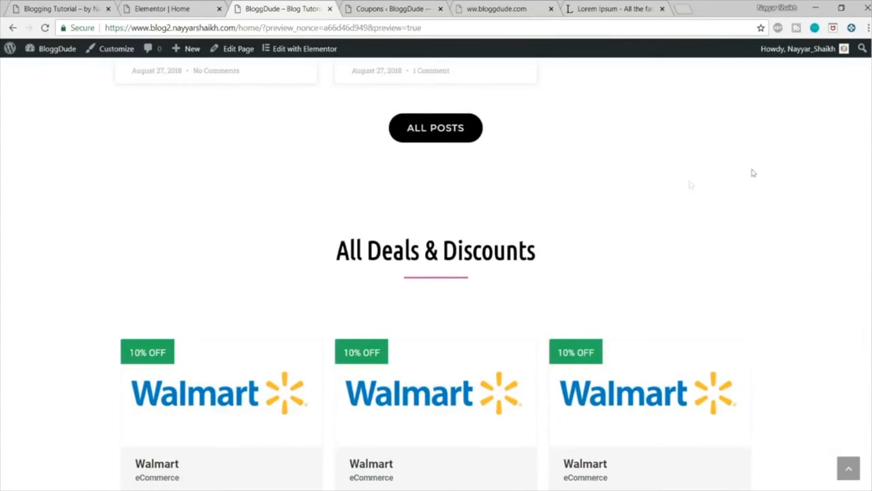
scroll(691, 185, "down", 4)
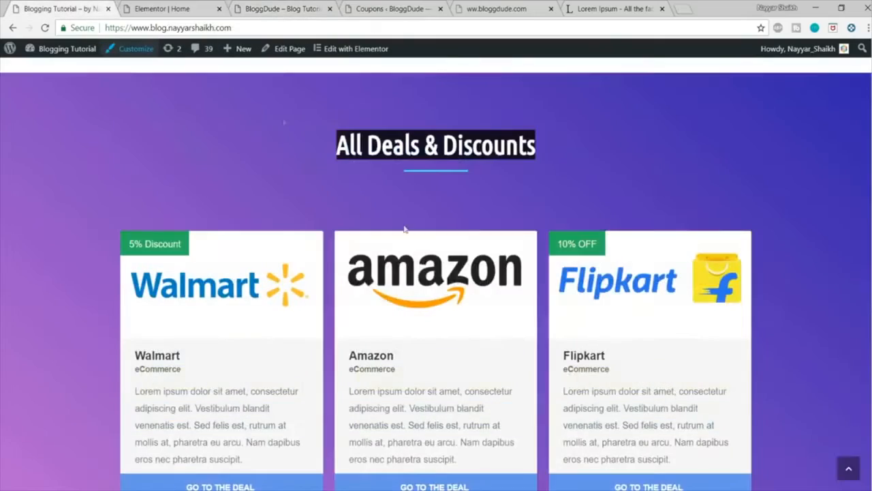
scroll(449, 218, "up", 2)
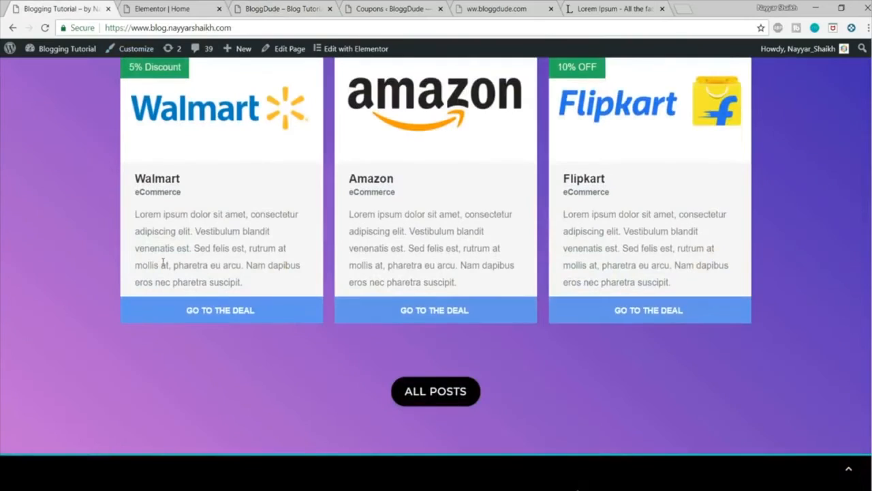
Step: Copy the first gradient color of the "Never forget an idea again" section's background in the Elementor editor
left_click(150, 10)
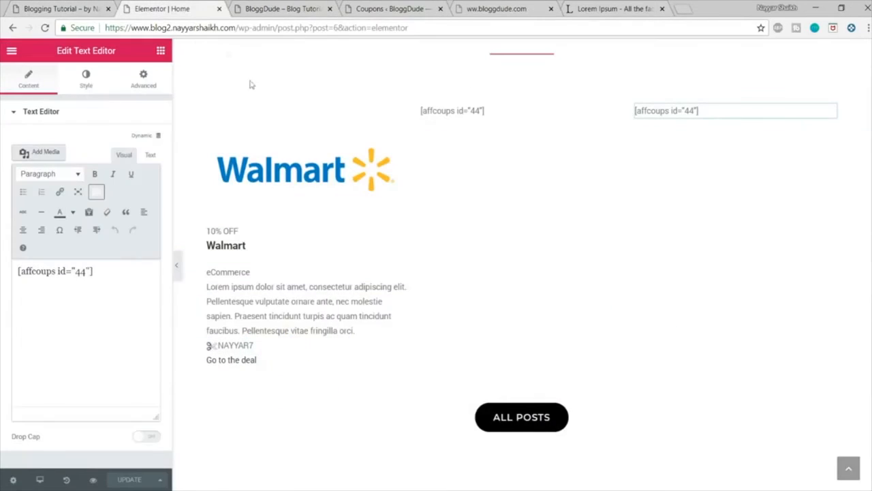
scroll(312, 197, "up", 10)
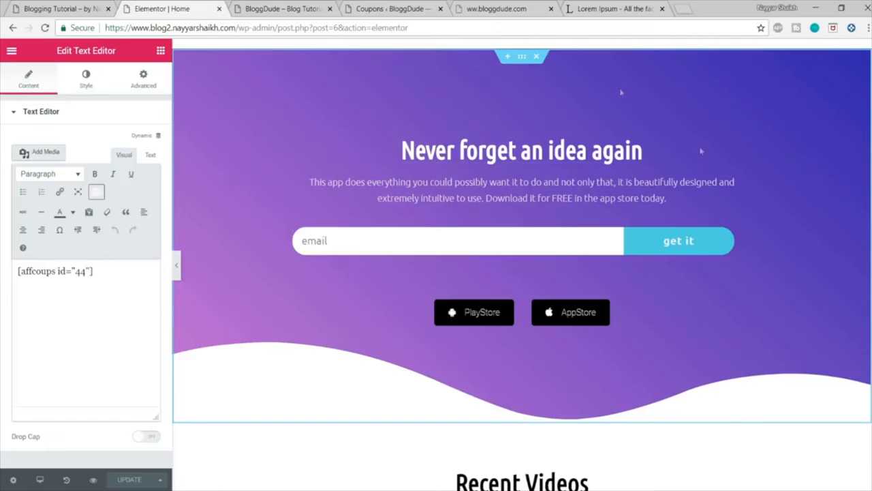
left_click(522, 58)
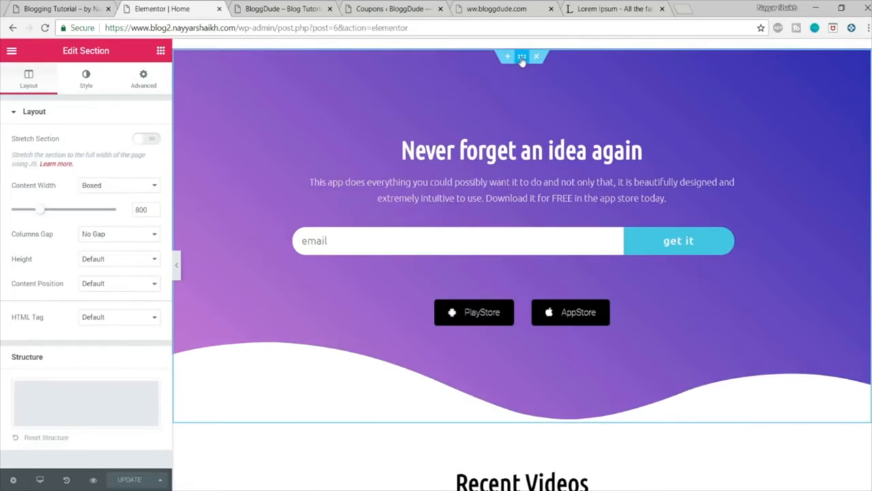
left_click(88, 78)
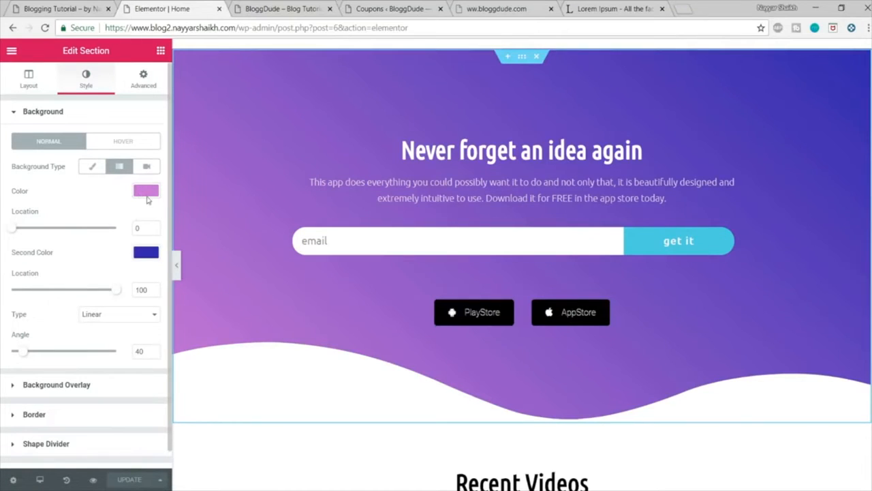
left_click(145, 192)
triple_click(56, 191)
key("ctrl+c")
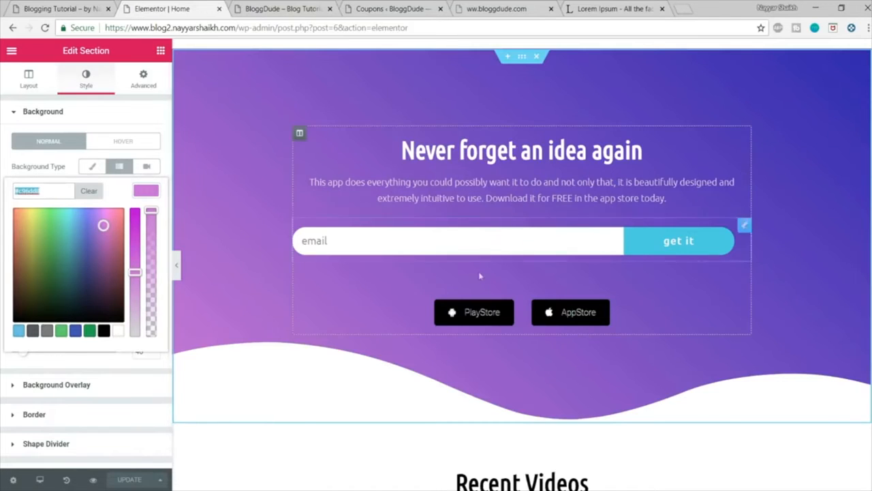
Step: Give the All Deals & Discounts section a gradient background and paste the copied color as its first color
scroll(480, 273, "down", 15)
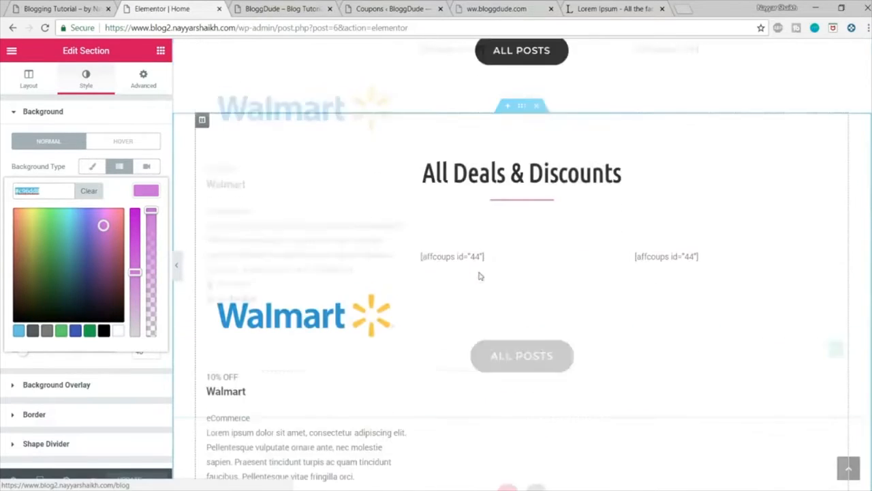
left_click(522, 165)
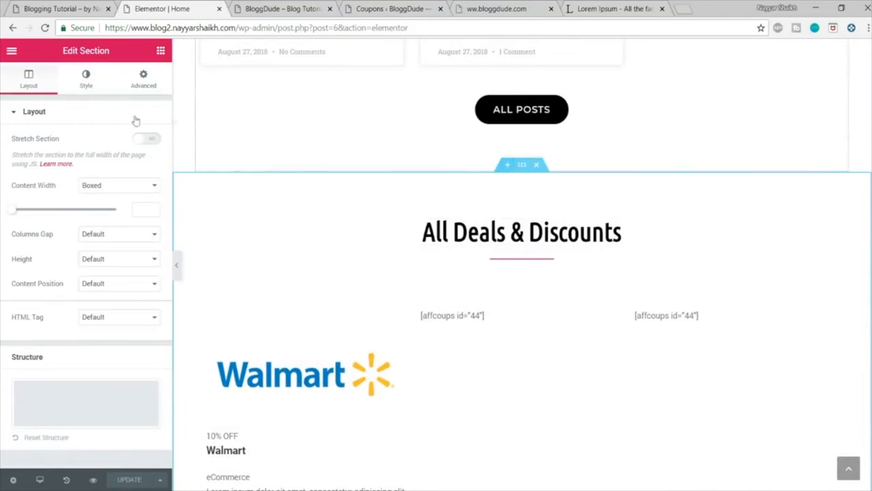
left_click(85, 77)
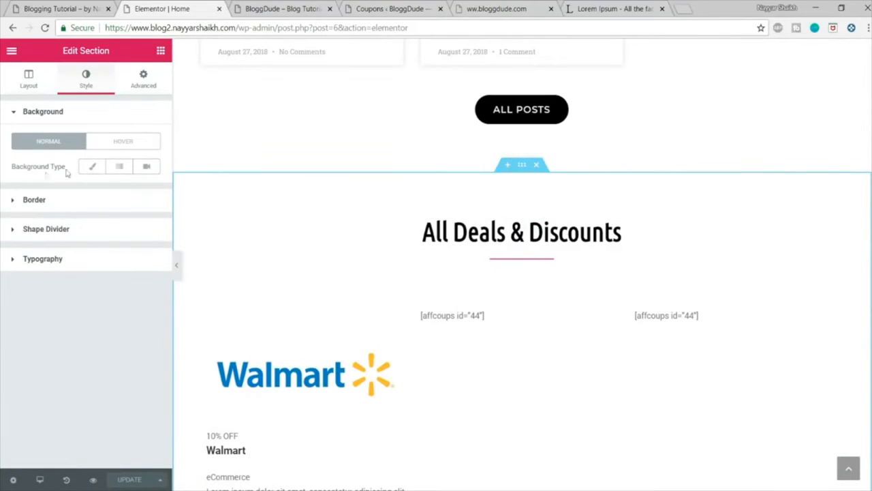
left_click(118, 168)
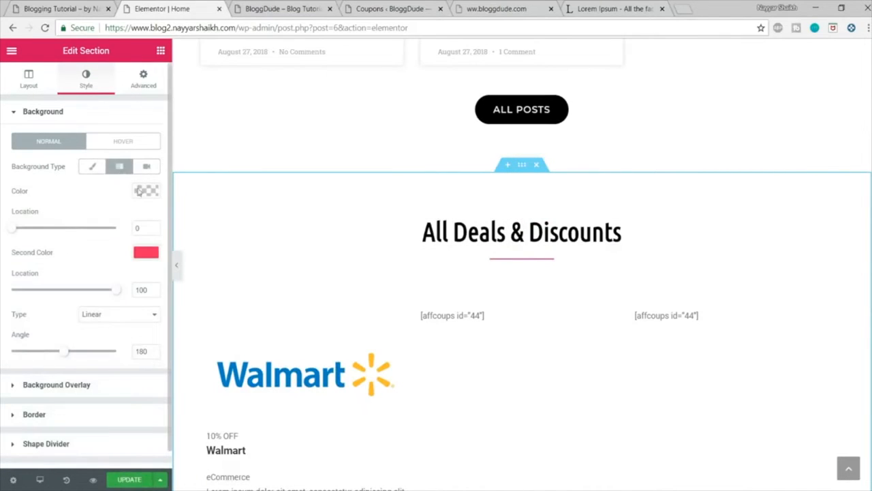
left_click(144, 191)
key("ctrl+v")
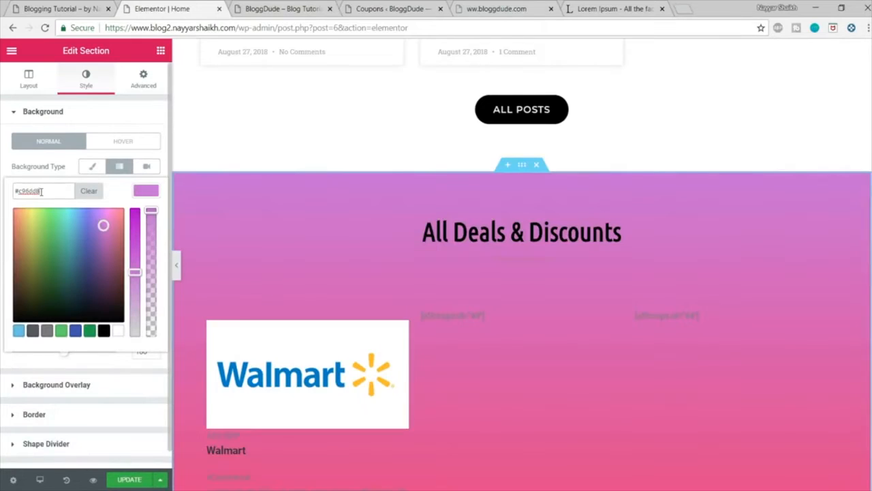
left_click(141, 195)
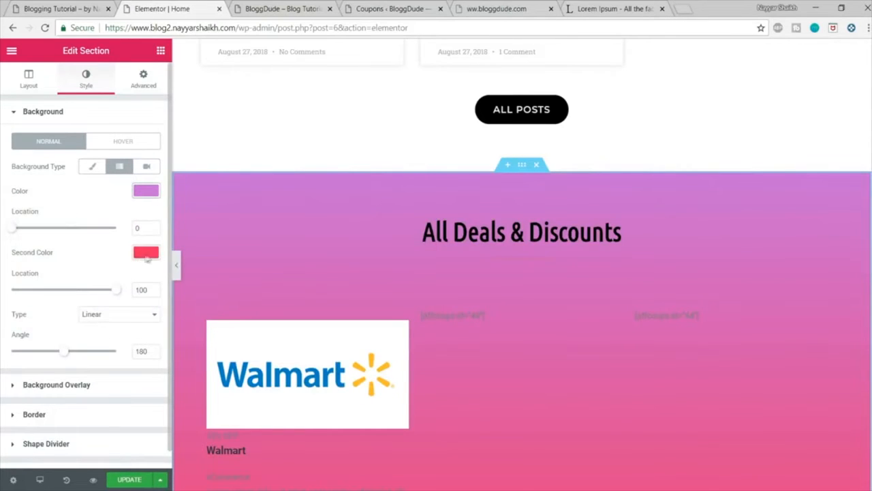
Step: Copy the second gradient color from the "Never forget an idea again" section's background
scroll(502, 314, "down", 2)
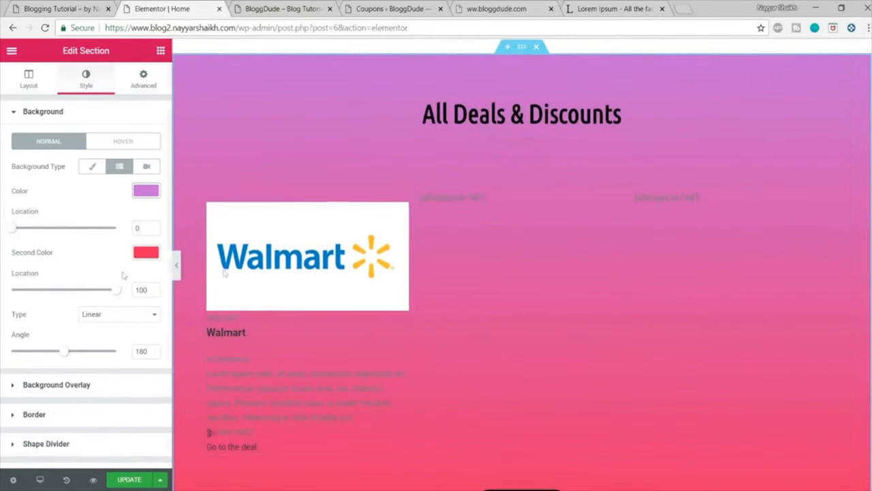
scroll(556, 325, "up", 15)
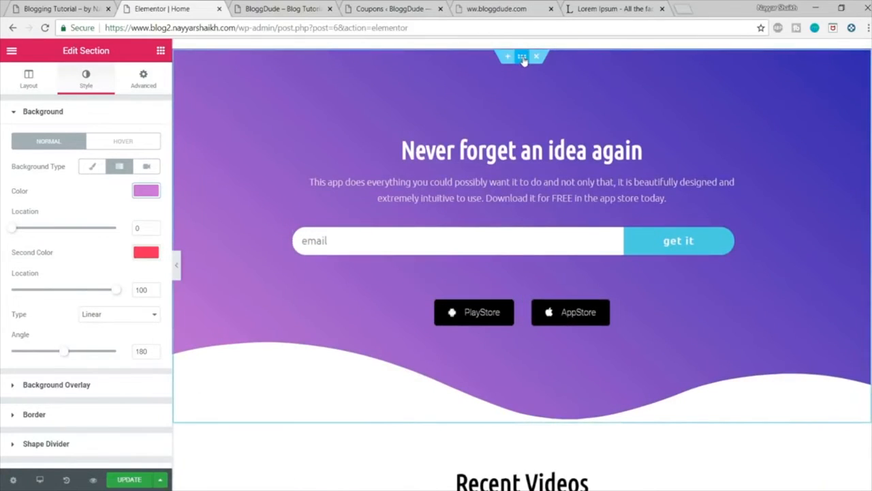
left_click(522, 58)
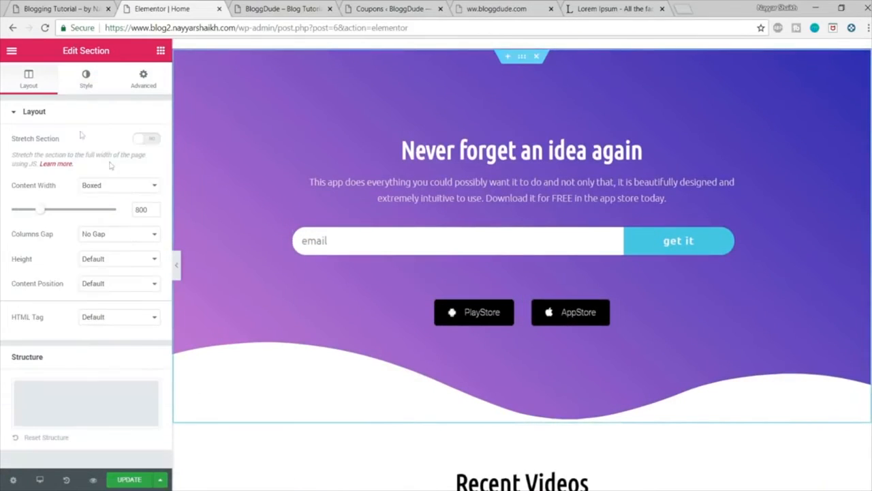
left_click(86, 75)
left_click(145, 253)
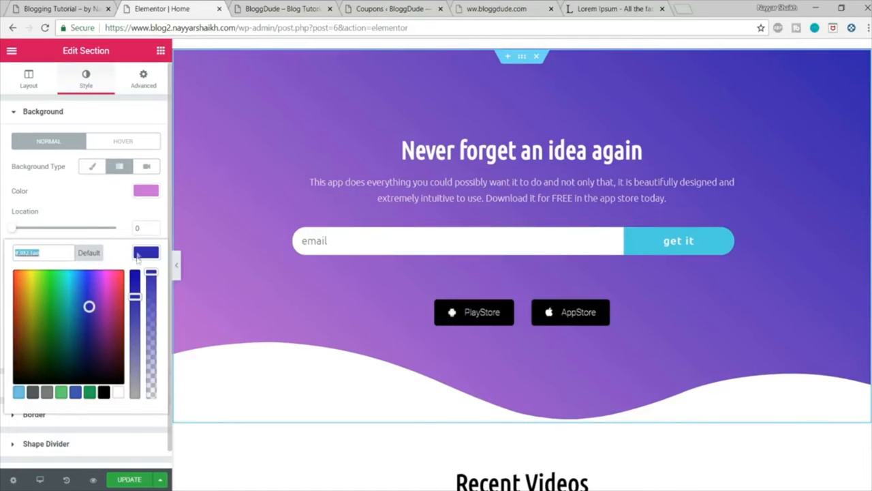
left_click(137, 255)
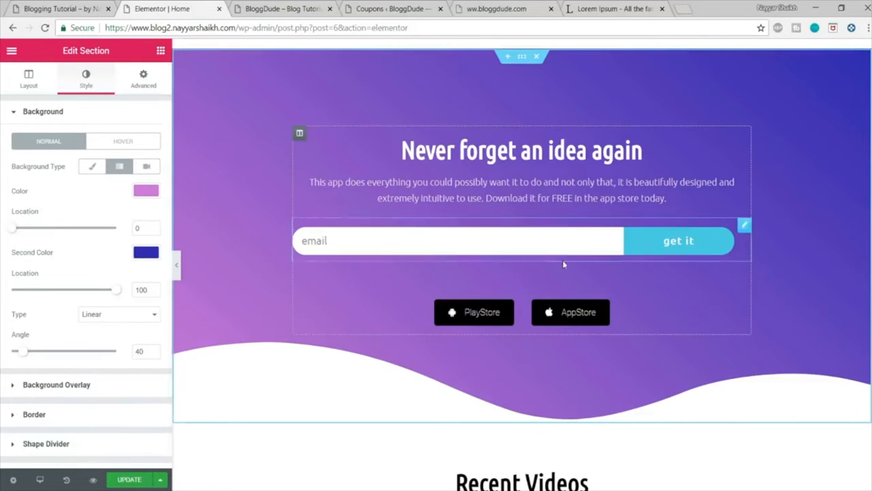
Step: Set the second gradient color of the All Deals & Discounts section's background to the copied #3023ae
scroll(565, 263, "down", 12)
scroll(565, 265, "up", 3)
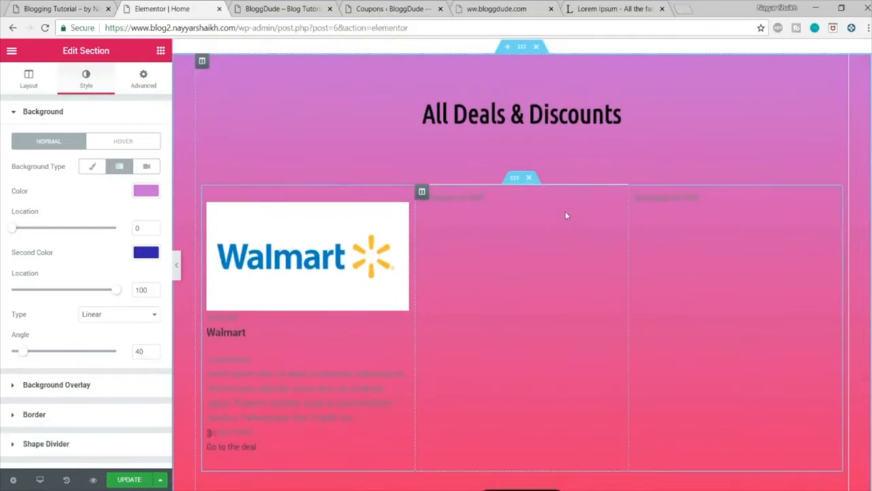
left_click(522, 106)
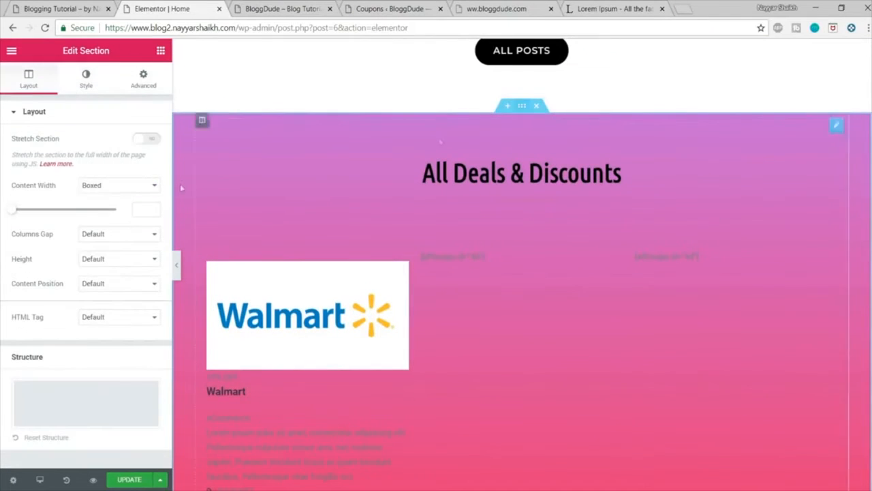
left_click(85, 81)
left_click(141, 251)
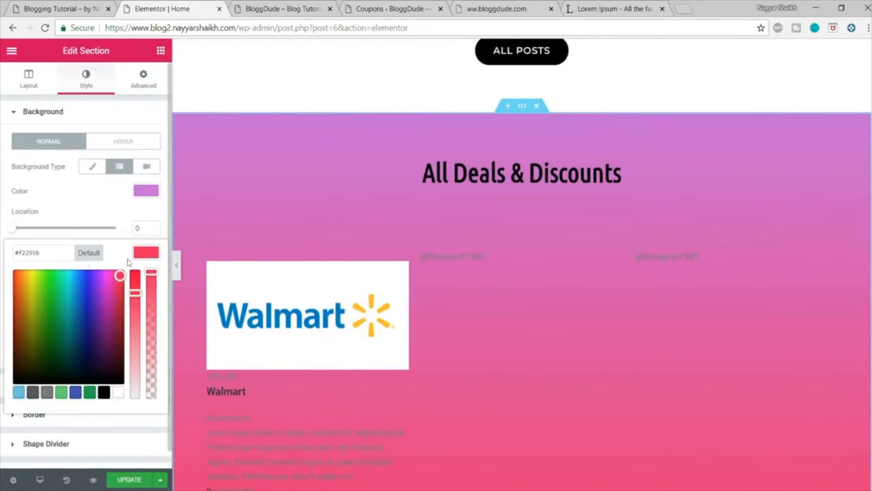
type("#3023ae")
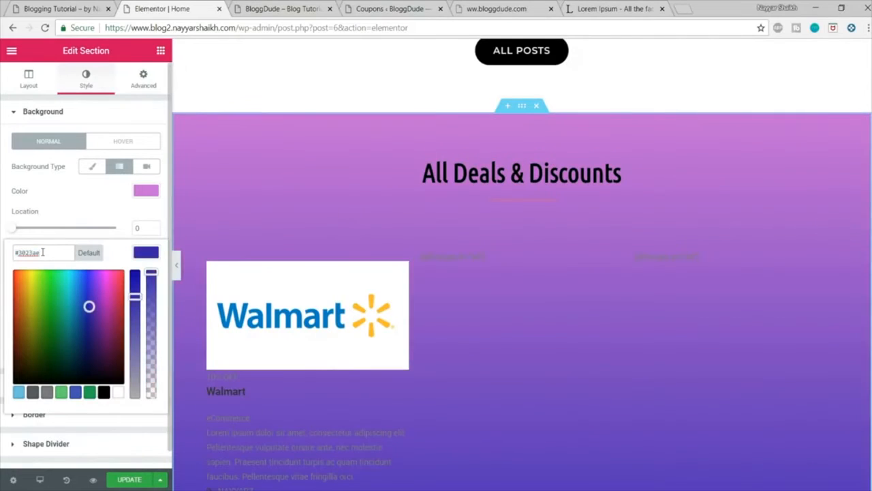
left_click(132, 254)
scroll(560, 280, "down", 3)
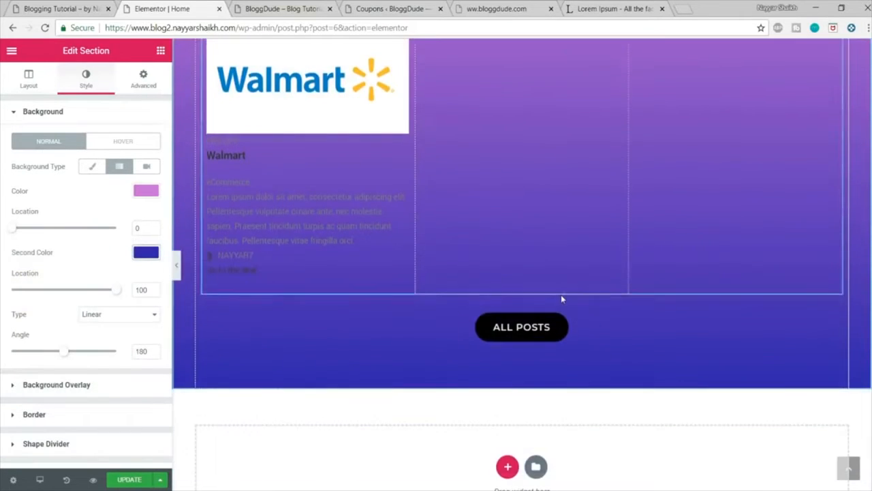
Step: Set the gradient angle of the All Deals & Discounts section's background to 40
scroll(561, 301, "up", 2)
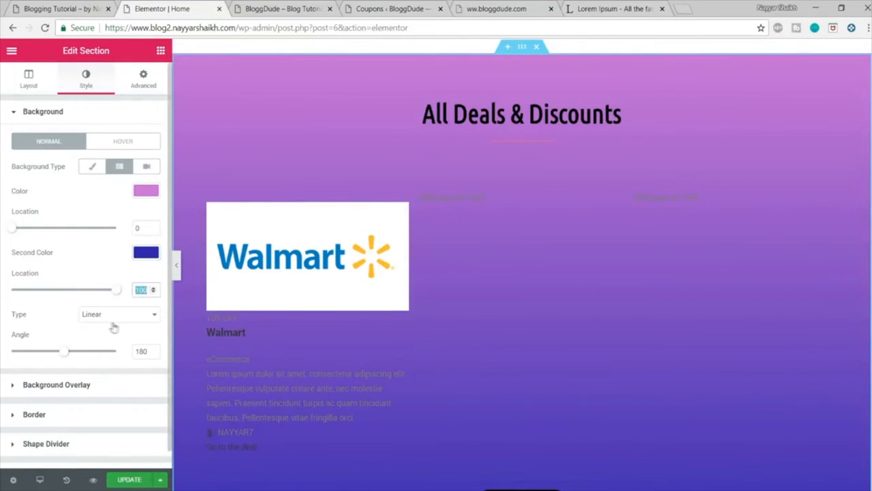
left_click(152, 354)
type("40")
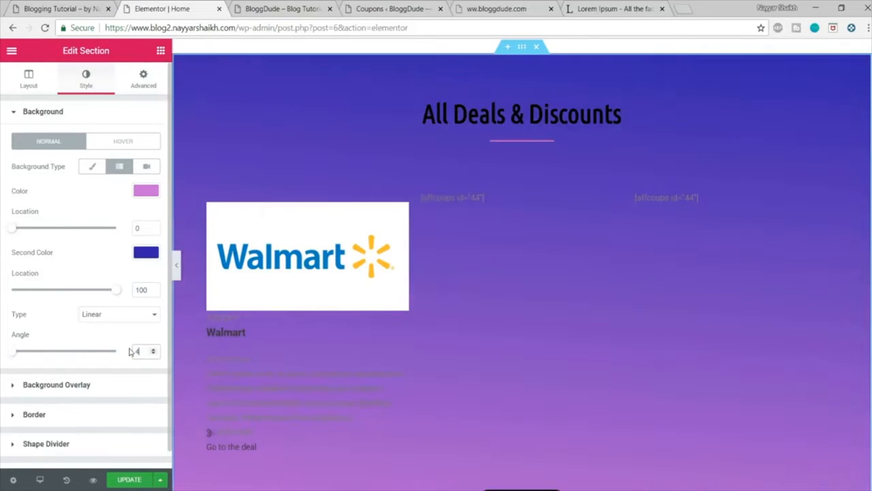
scroll(469, 291, "down", 2)
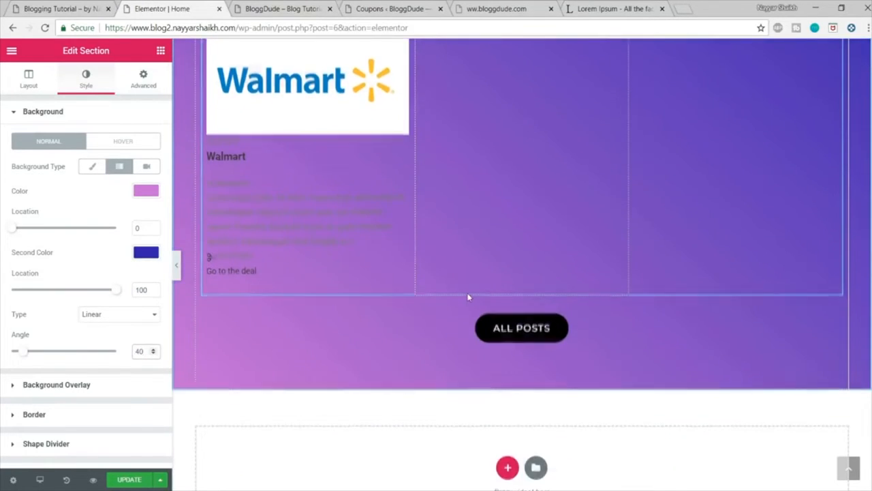
scroll(467, 295, "up", 3)
scroll(402, 298, "down", 2)
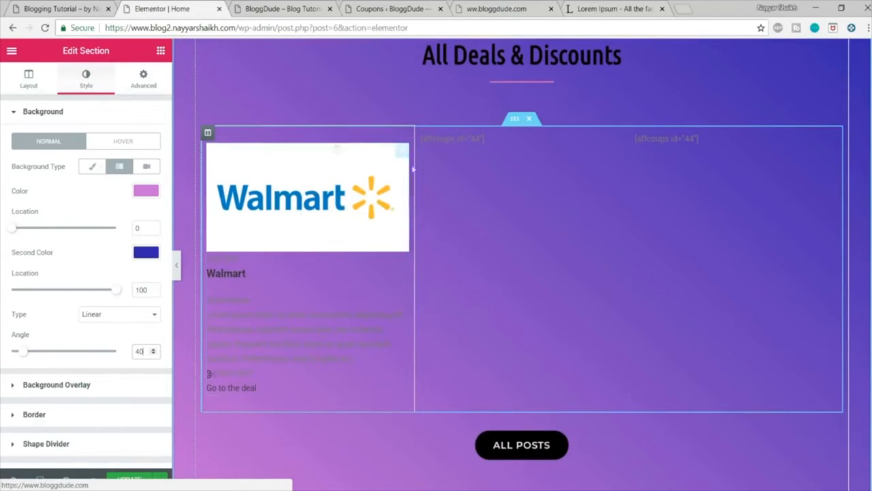
left_click(278, 8)
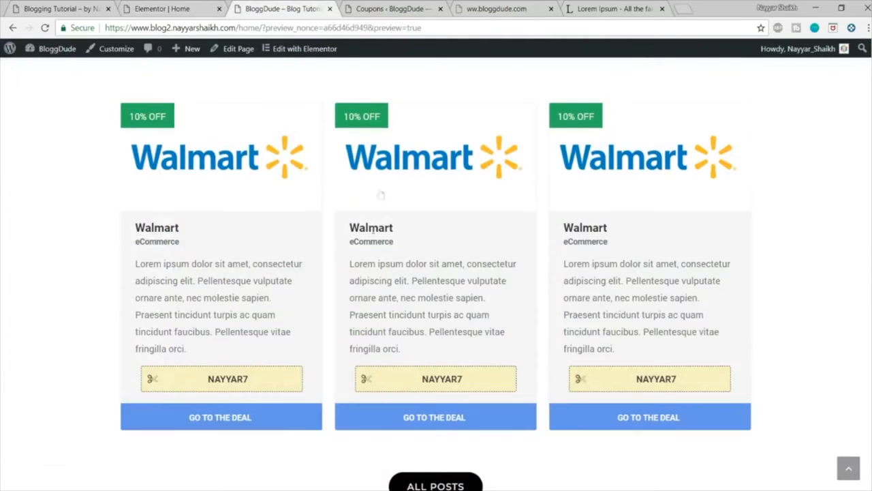
left_click(198, 8)
Step: Change the All Deals & Discounts heading's text color to white (#ffffff) and update the page
scroll(457, 286, "up", 3)
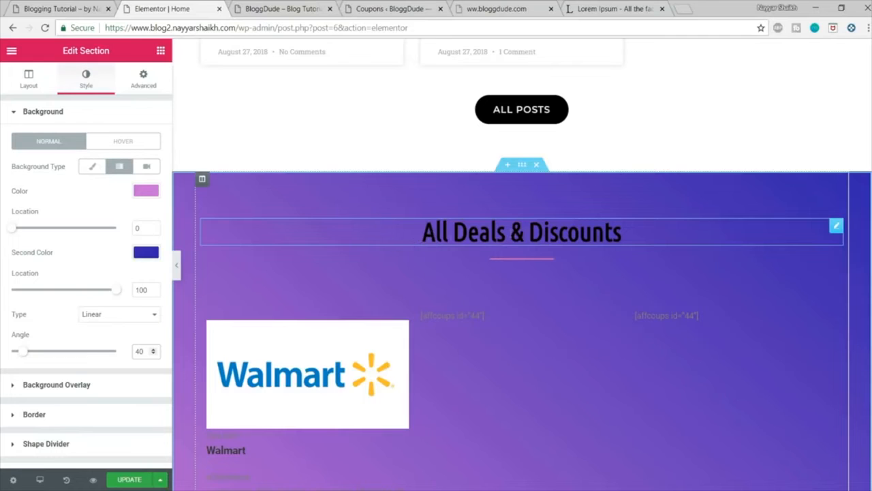
left_click(495, 233)
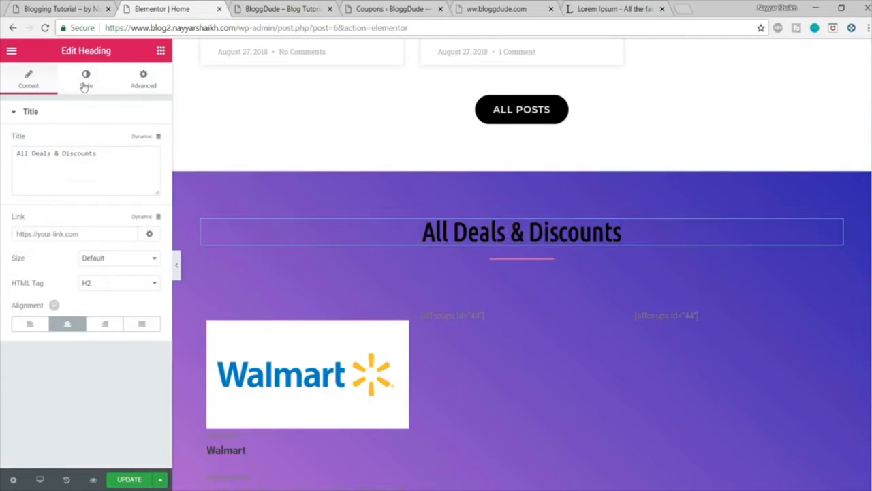
left_click(87, 98)
left_click(141, 143)
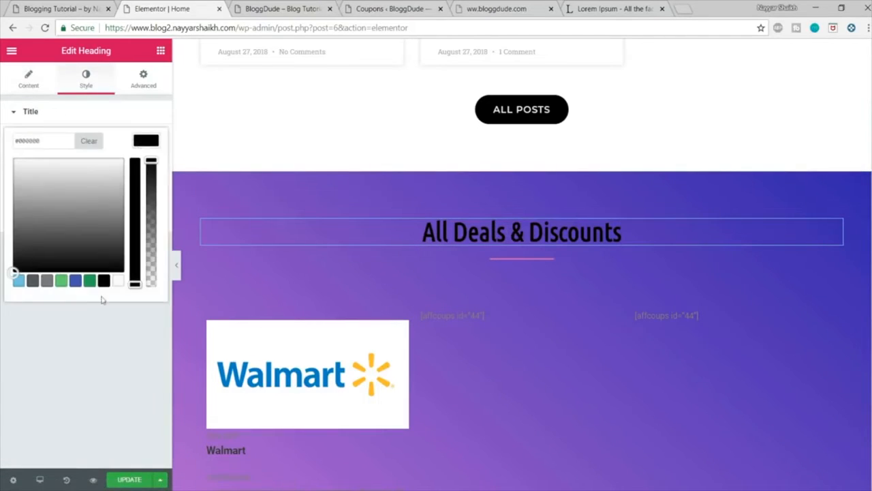
left_click(119, 280)
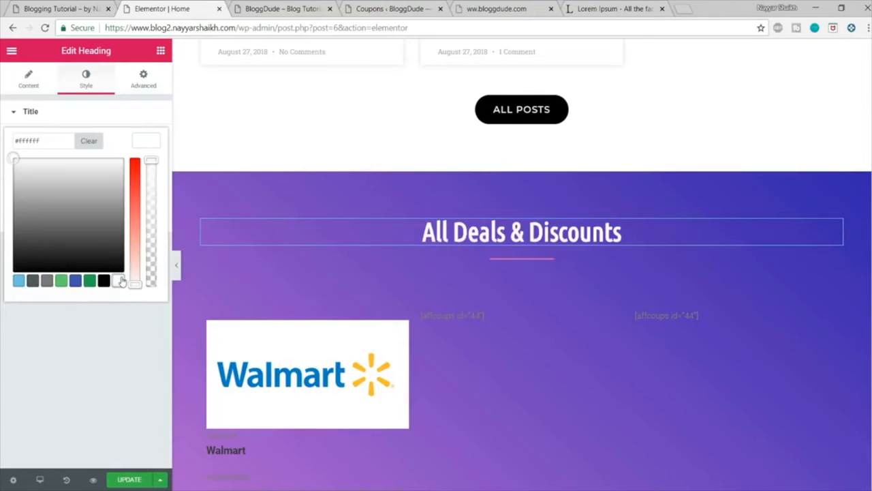
left_click(136, 481)
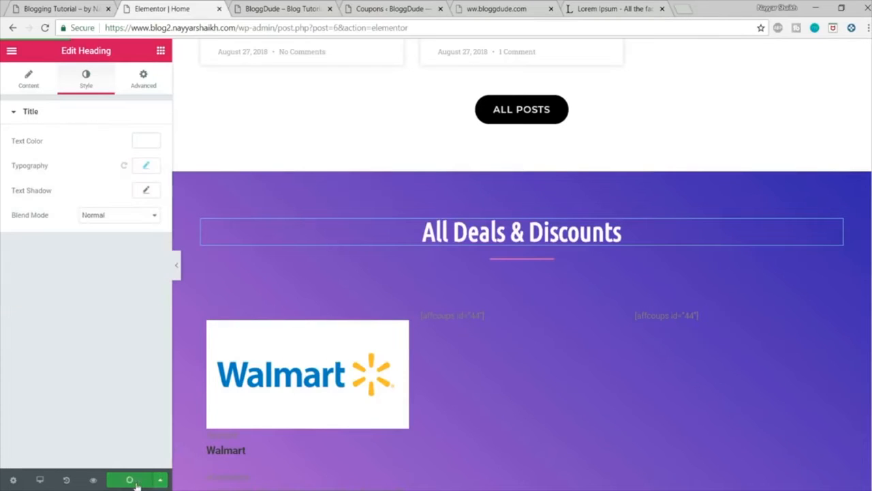
Step: Preview the home page and check the deals section's gradient, heading and coupon cards
left_click(93, 480)
scroll(658, 209, "down", 15)
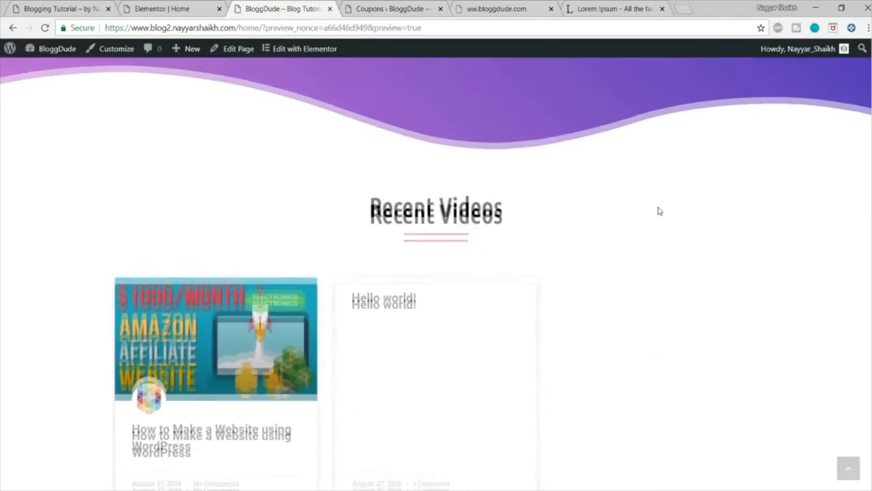
scroll(666, 234, "down", 2)
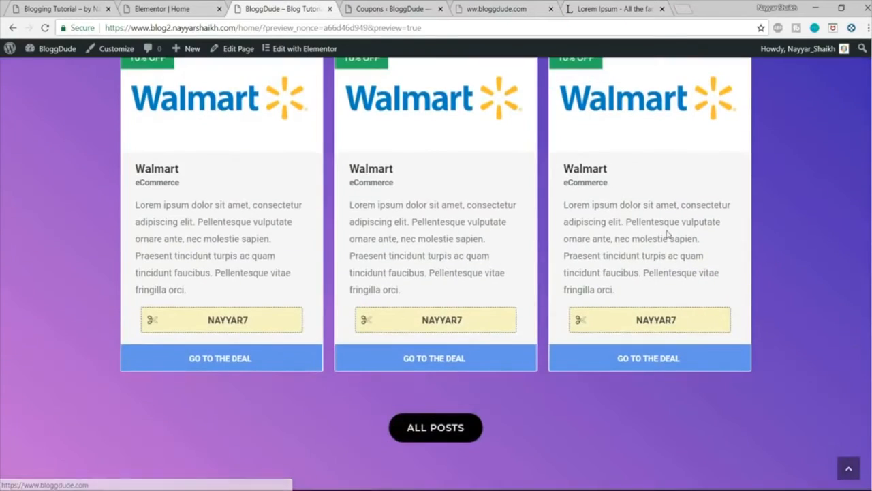
scroll(462, 257, "up", 1)
scroll(463, 256, "up", 1)
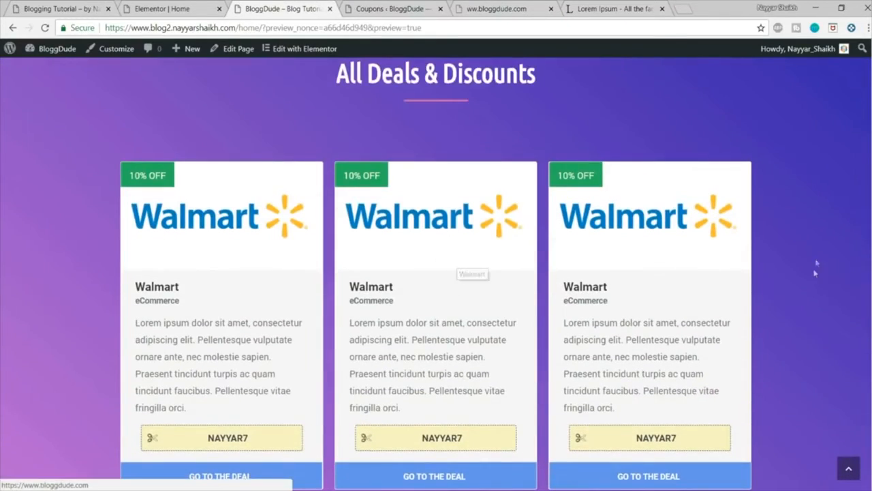
scroll(814, 272, "down", 2)
scroll(815, 273, "down", 1)
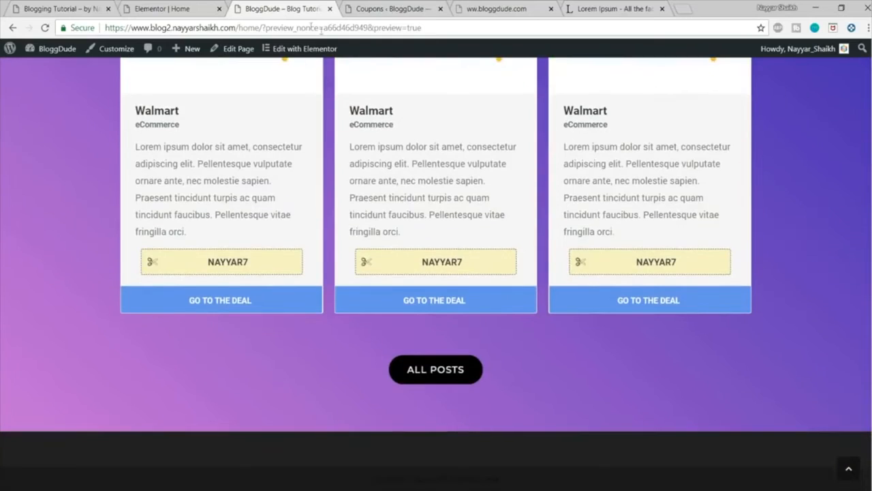
Step: Review the demo site's home page, from the hero section through the deals section to the footer
left_click(140, 6)
left_click(75, 9)
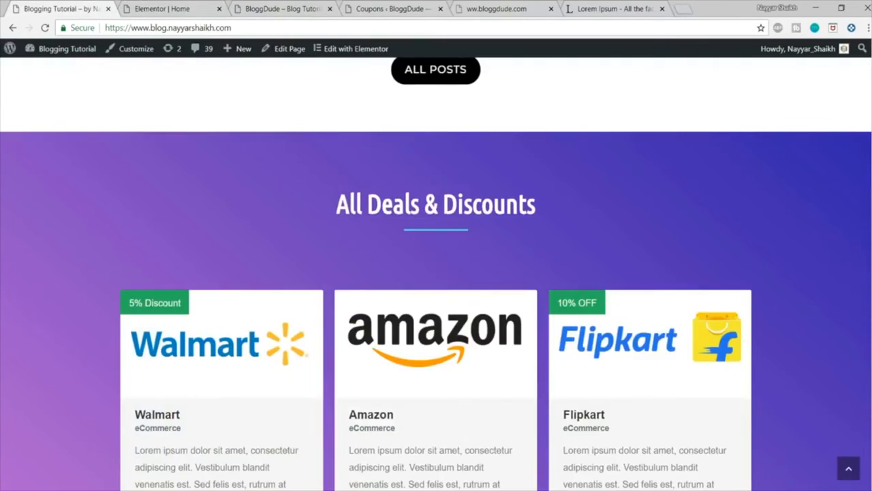
scroll(868, 433, "down", 6)
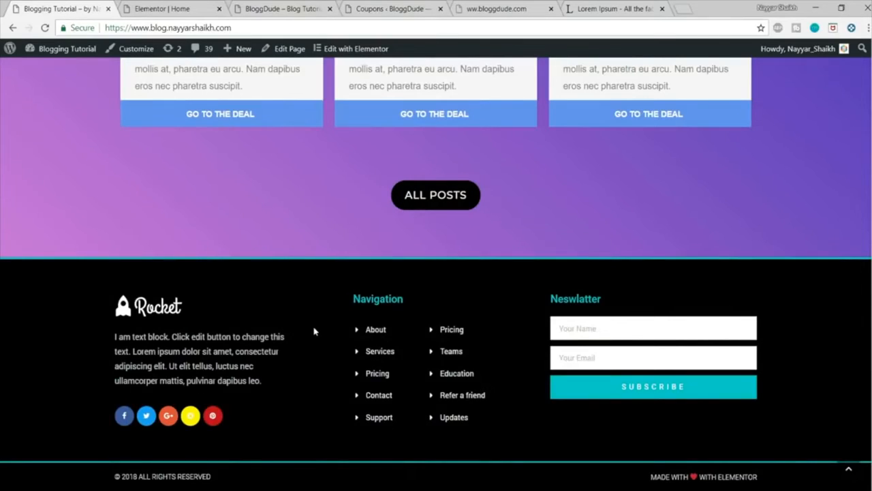
scroll(589, 272, "up", 15)
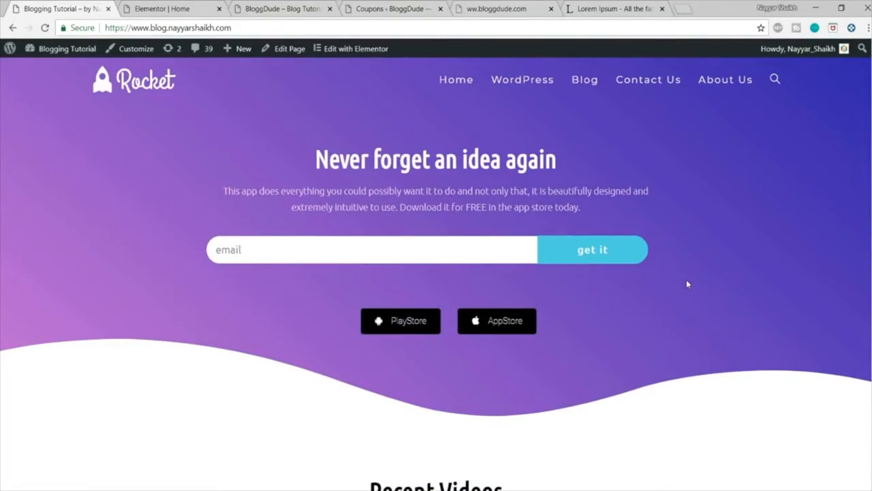
scroll(687, 284, "down", 8)
scroll(688, 284, "down", 10)
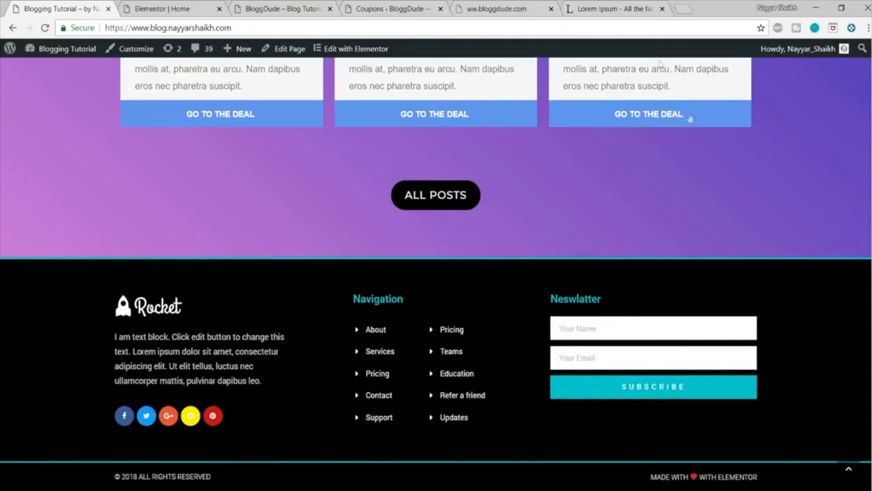
left_click(186, 8)
scroll(463, 227, "down", 5)
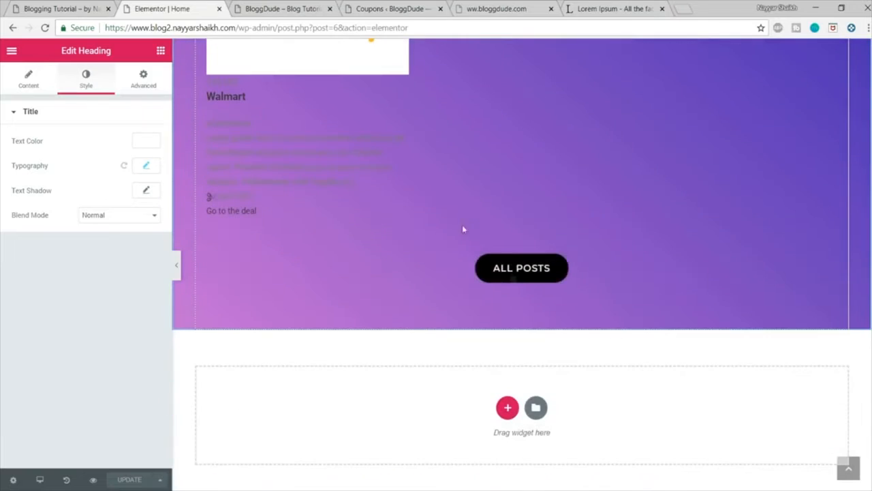
left_click(522, 273)
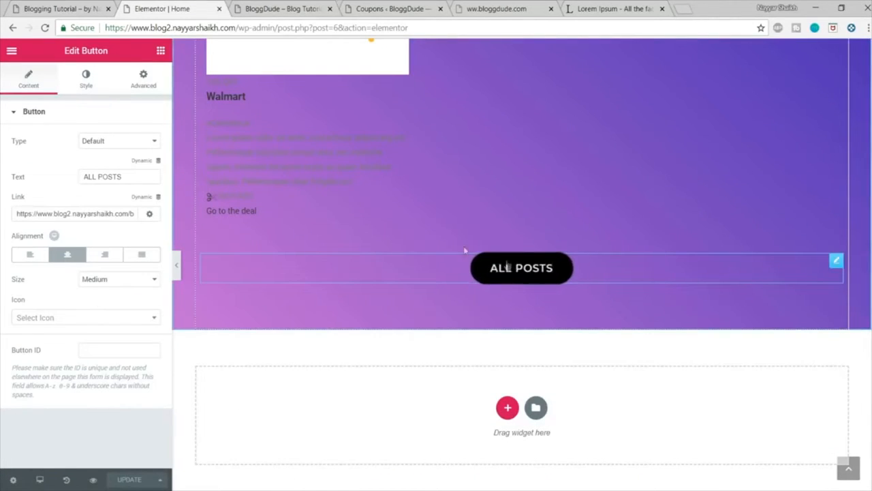
left_click(300, 9)
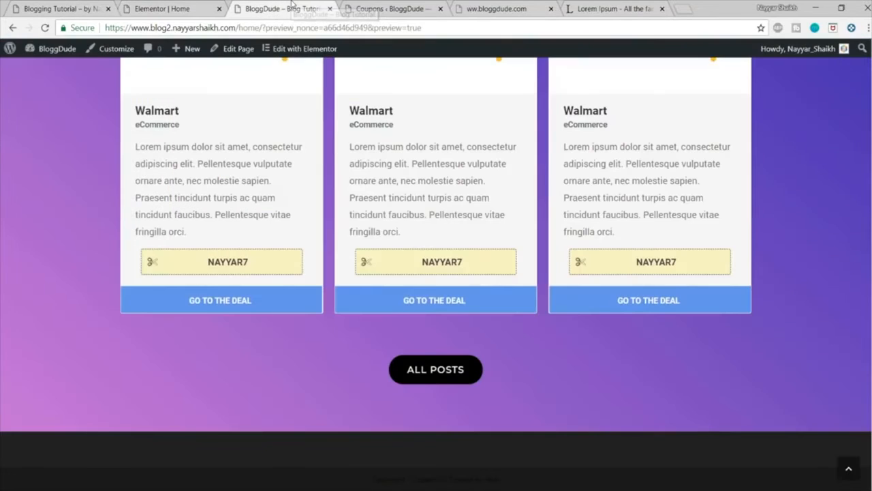
Step: Create a new Elementor template of type Footer named "Footer 1" from the site's dashboard
left_click(398, 7)
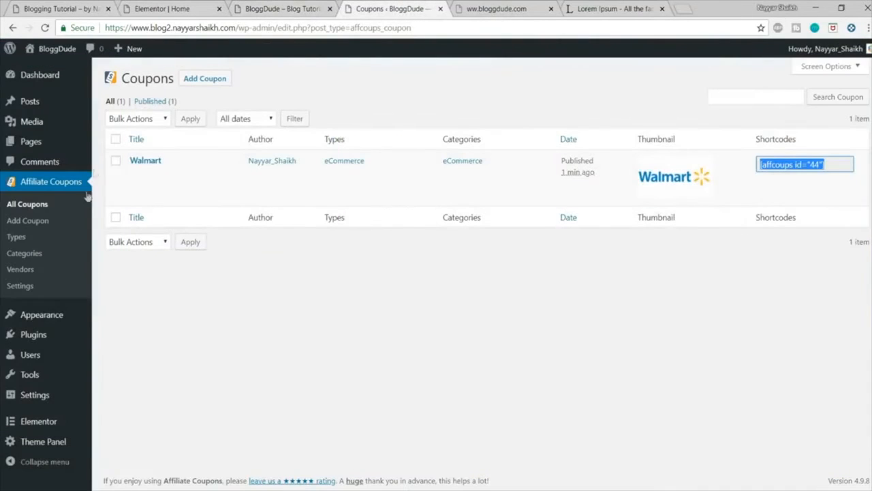
mouse_move(43, 424)
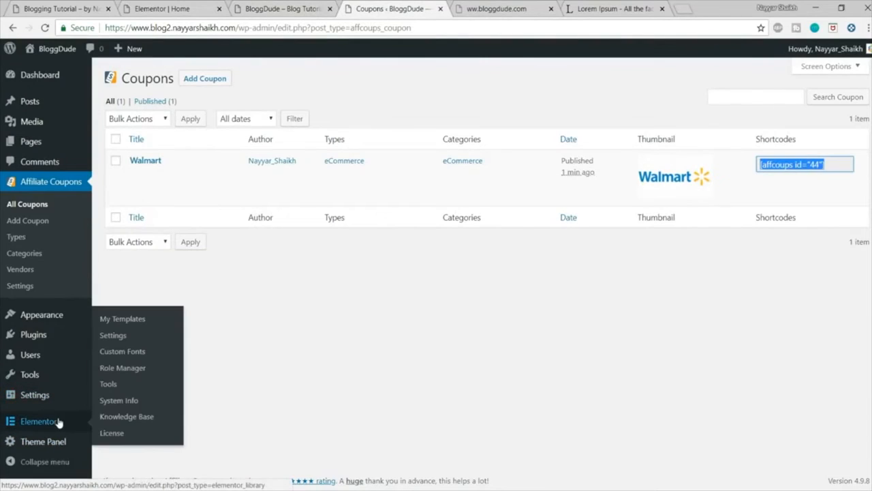
left_click(125, 321)
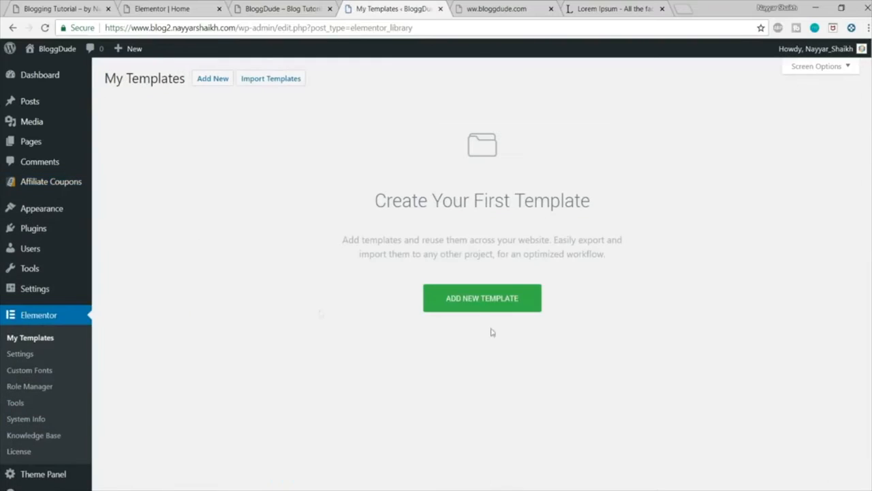
left_click(482, 302)
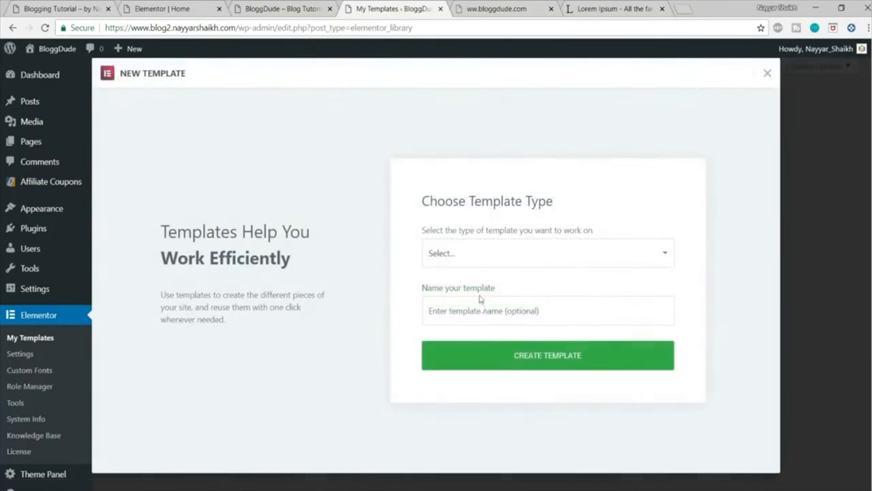
left_click(471, 256)
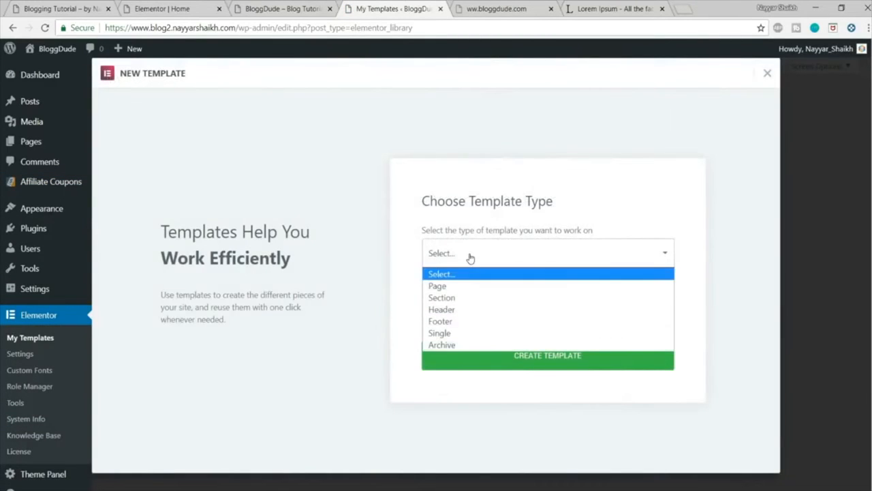
left_click(449, 322)
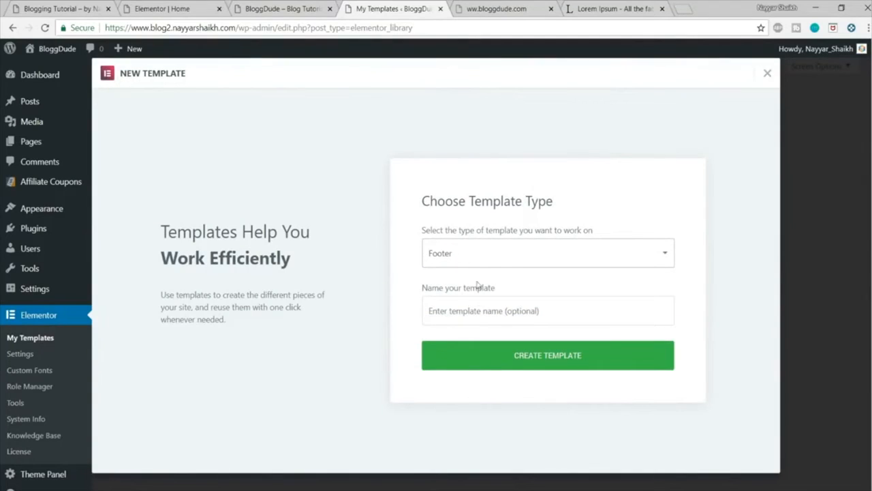
left_click(477, 301)
type("Footer 1")
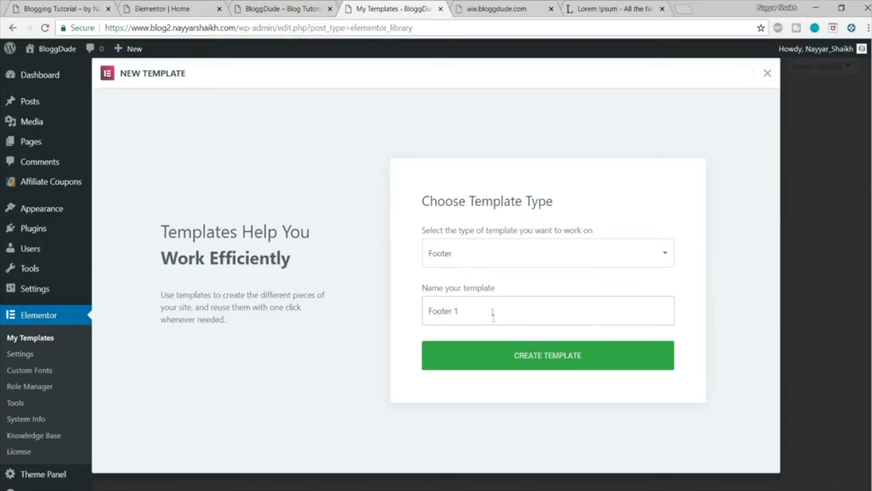
left_click(491, 354)
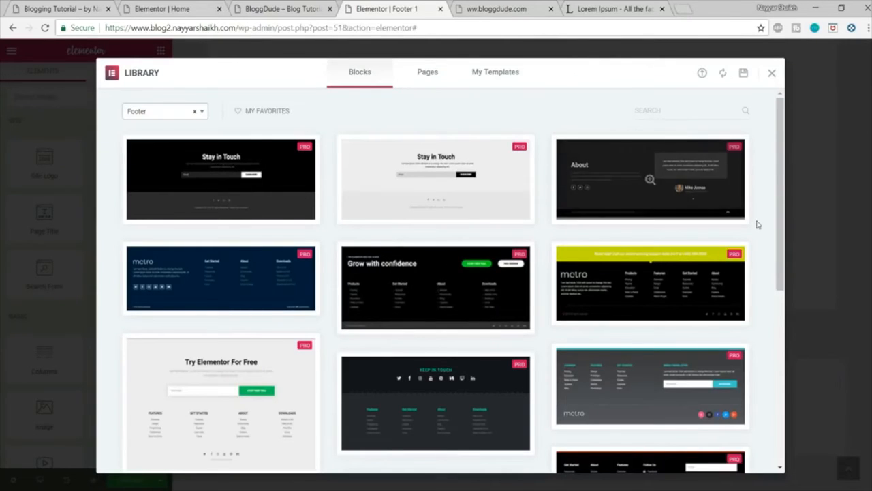
Step: Browse the footer blocks and insert the light metro footer with logo, social icons, two-column navigation and newsletter form
scroll(757, 224, "down", 10)
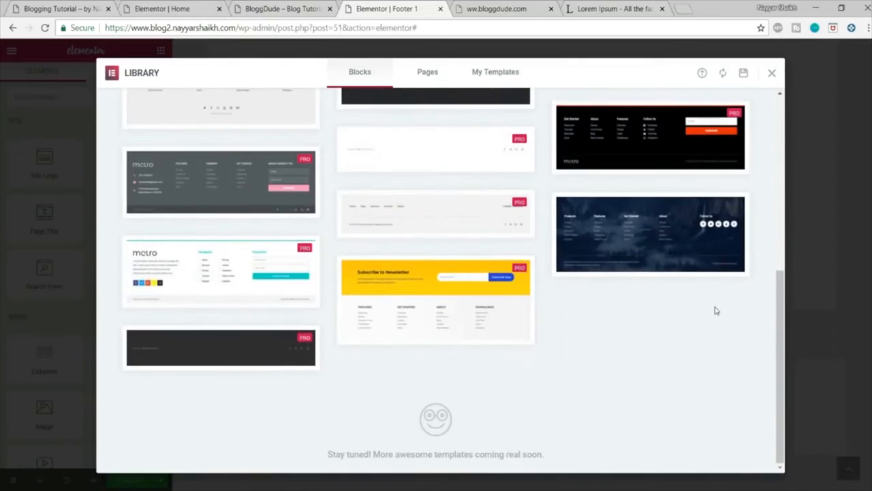
scroll(651, 179, "up", 10)
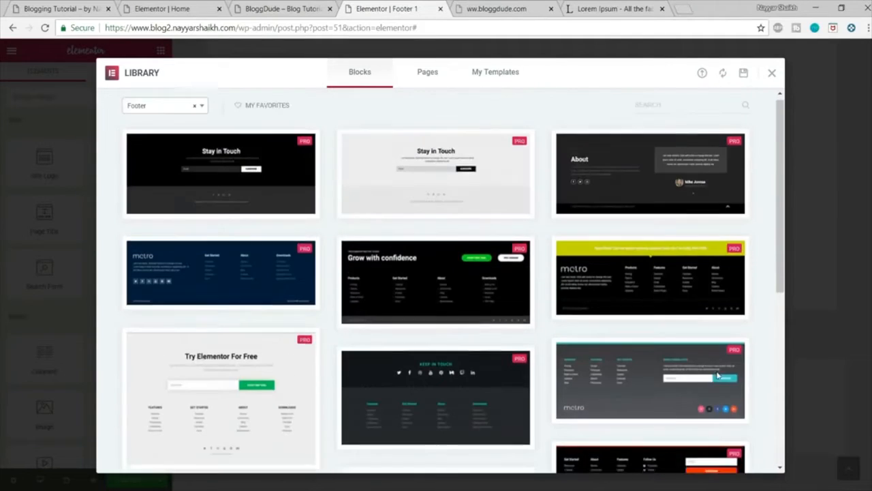
scroll(718, 375, "down", 9)
scroll(717, 376, "down", 2)
mouse_move(219, 274)
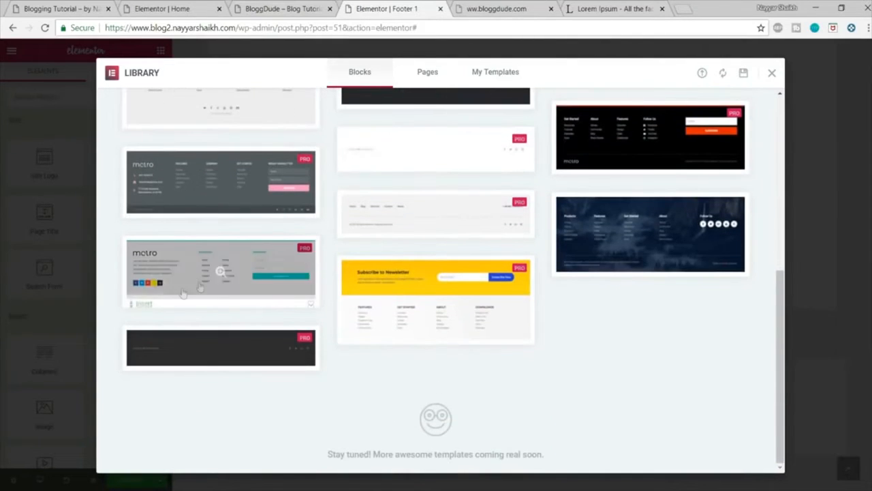
left_click(142, 298)
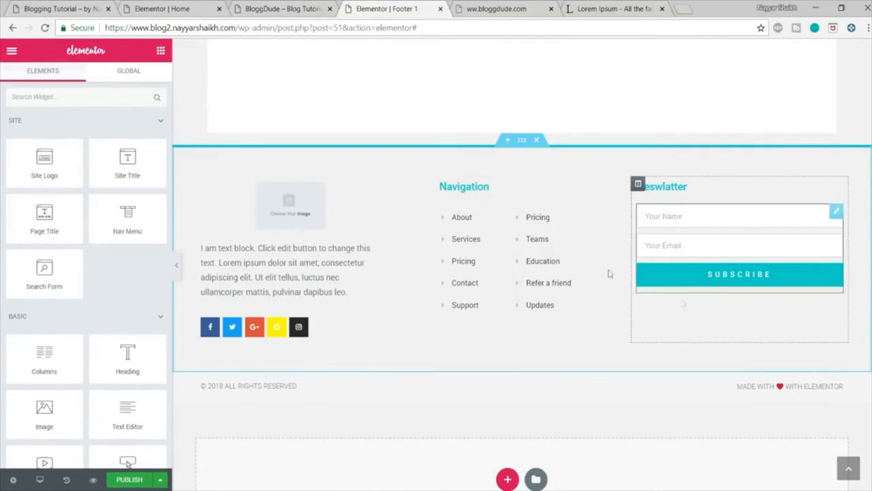
Step: Give the main footer section a classic black (#000000) background, following the demo site's footer
left_click(53, 6)
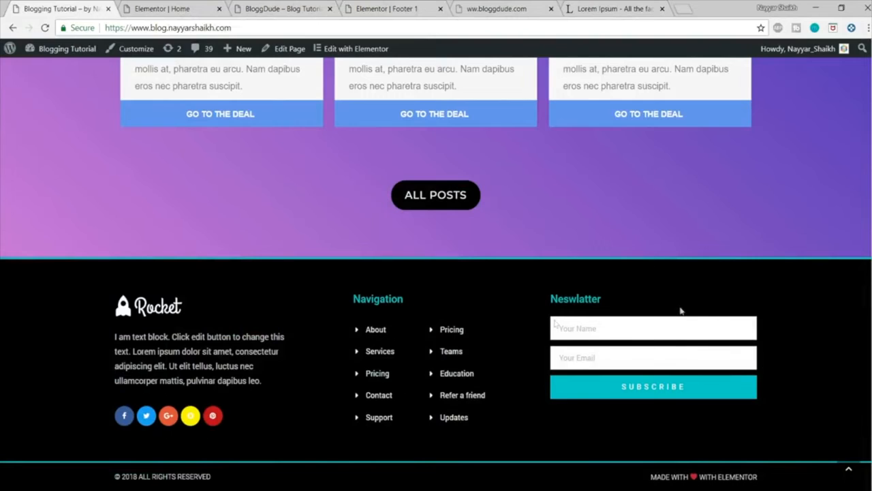
left_click(294, 5)
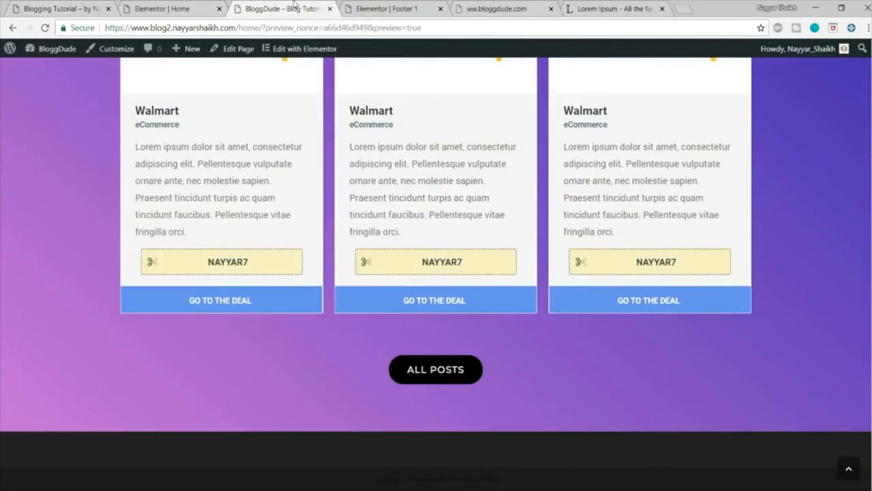
left_click(379, 7)
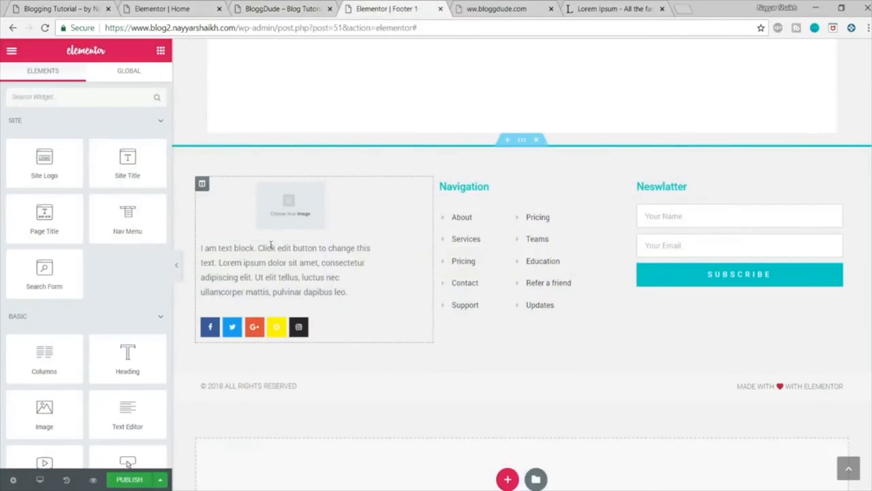
left_click(522, 140)
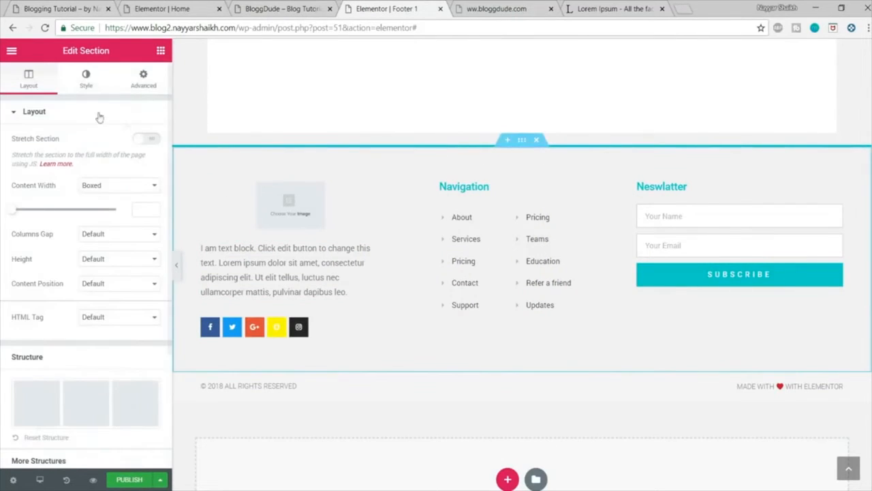
left_click(87, 81)
left_click(92, 167)
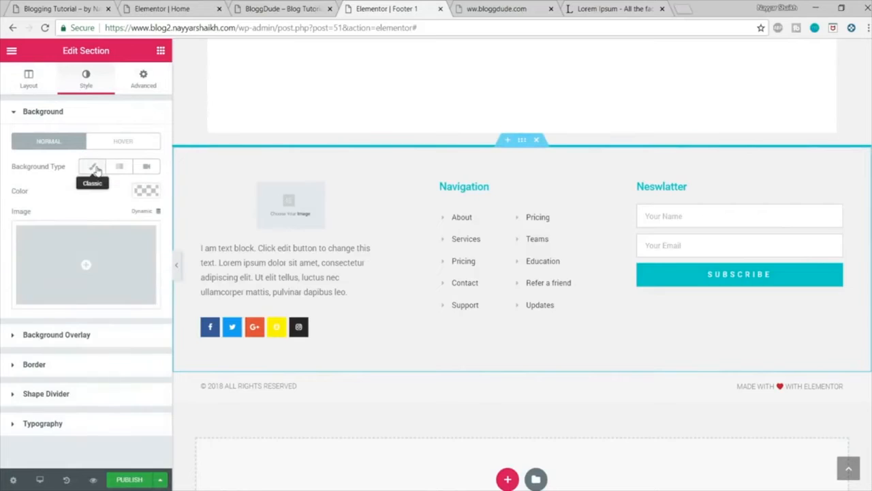
left_click(146, 192)
left_click(104, 331)
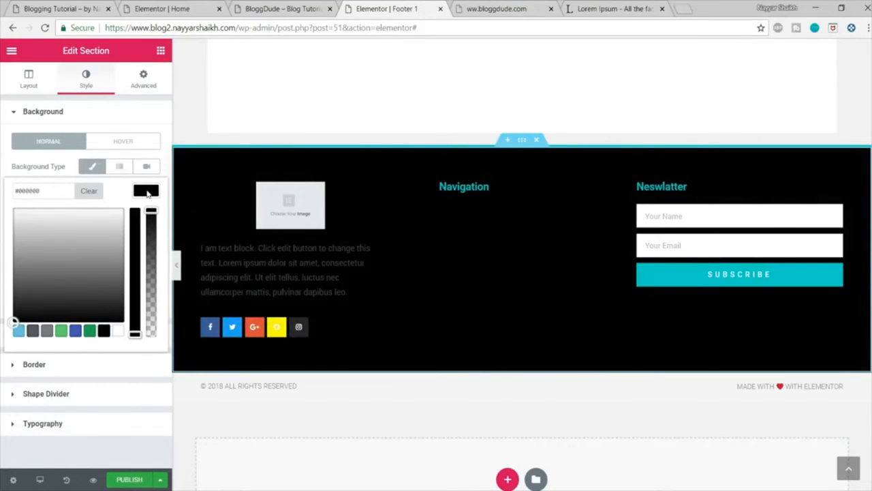
left_click(146, 192)
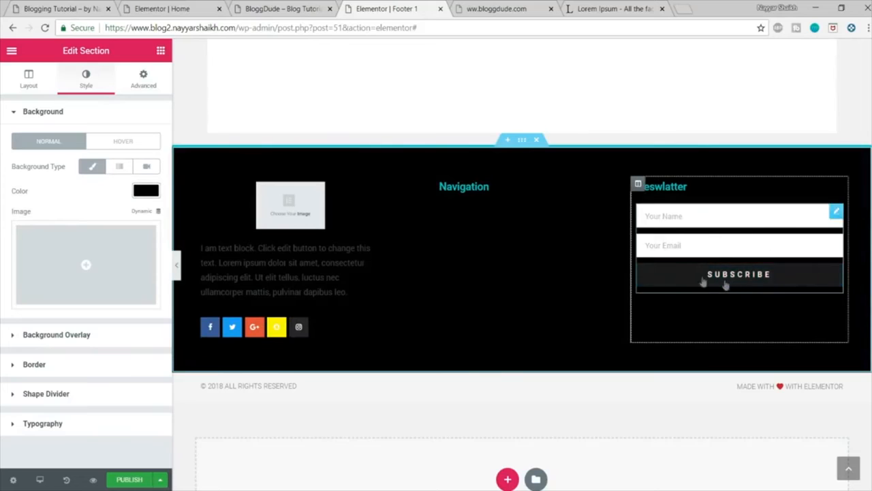
Step: Left-align the site logo in the footer's first column
left_click(287, 224)
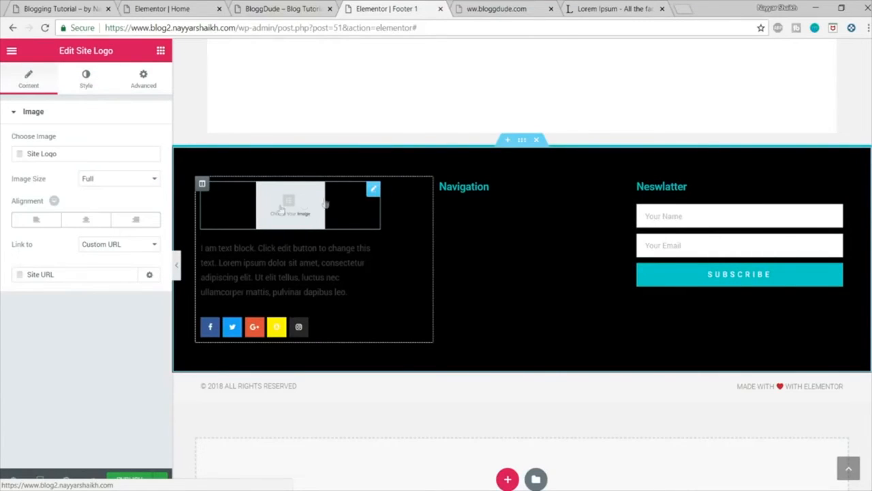
left_click(37, 220)
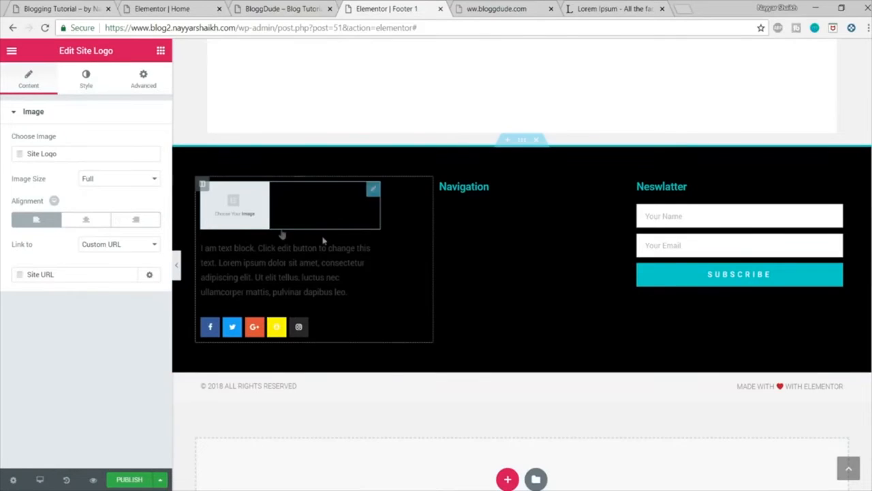
scroll(323, 240, "down", 1)
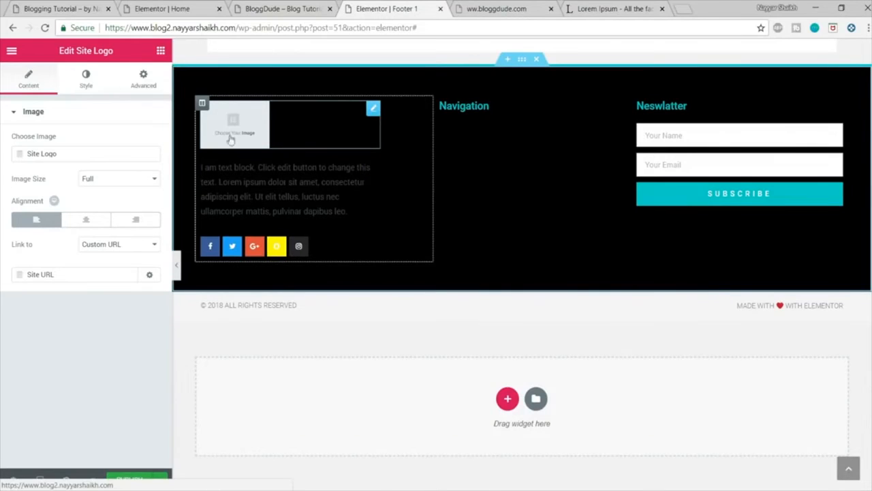
Step: Change the text color of the paragraph below the footer logo to fully opaque white
left_click(255, 183)
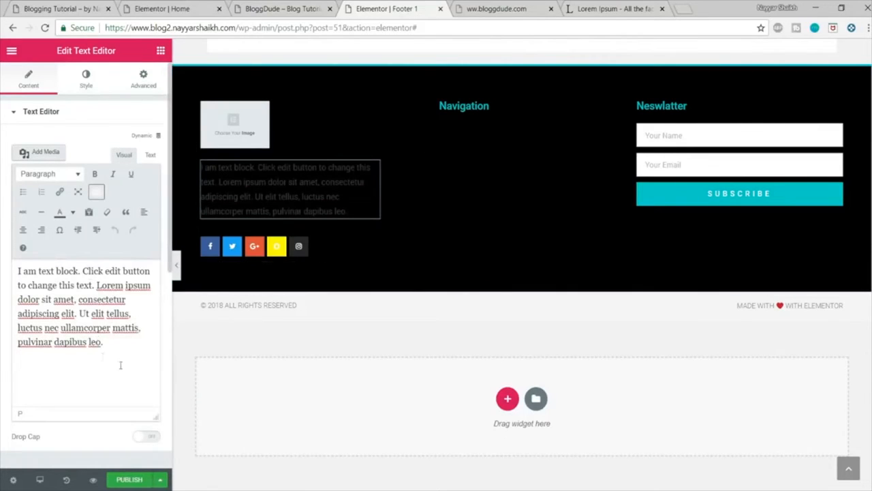
left_click_drag(19, 270, 93, 357)
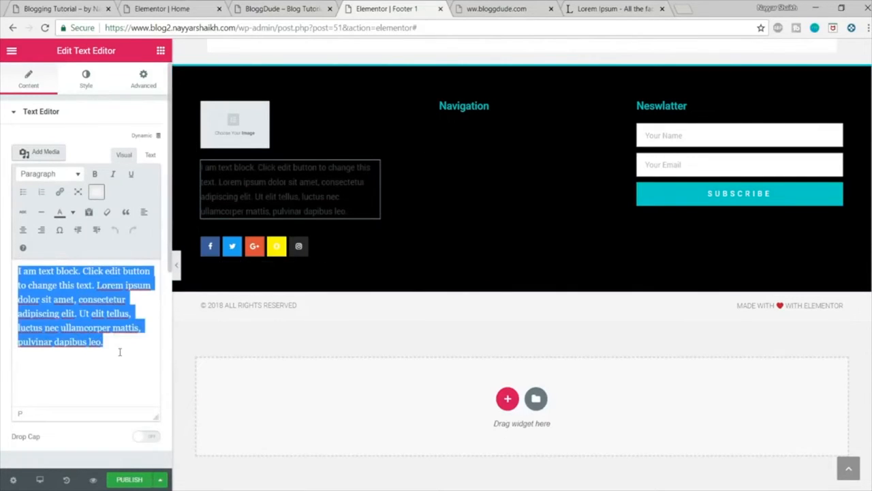
left_click(120, 352)
left_click(80, 87)
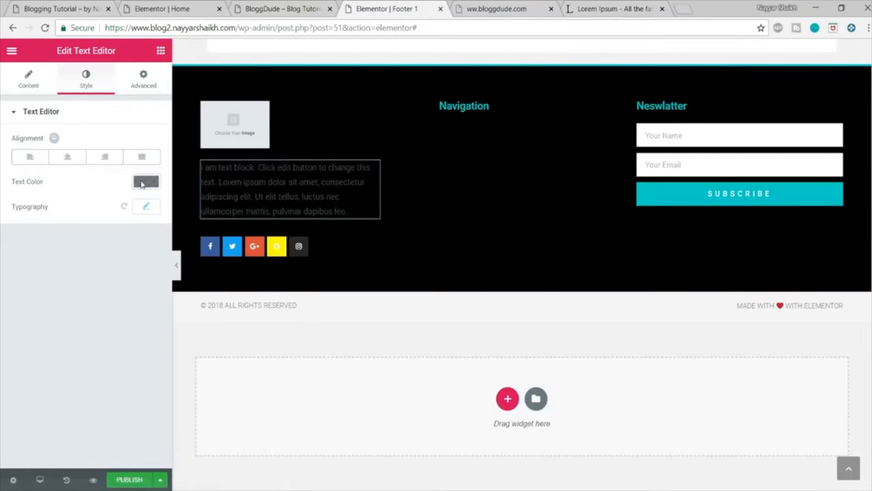
left_click(142, 183)
left_click(118, 322)
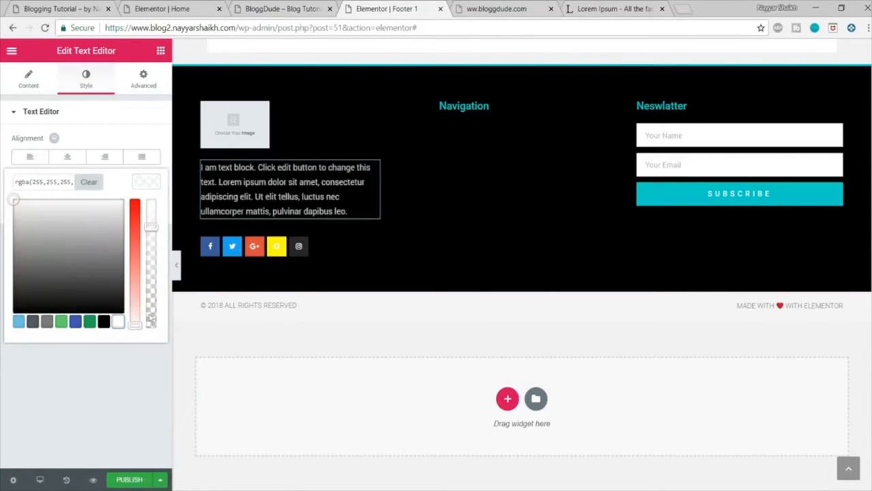
left_click_drag(153, 230, 148, 188)
left_click_drag(53, 185, 13, 182)
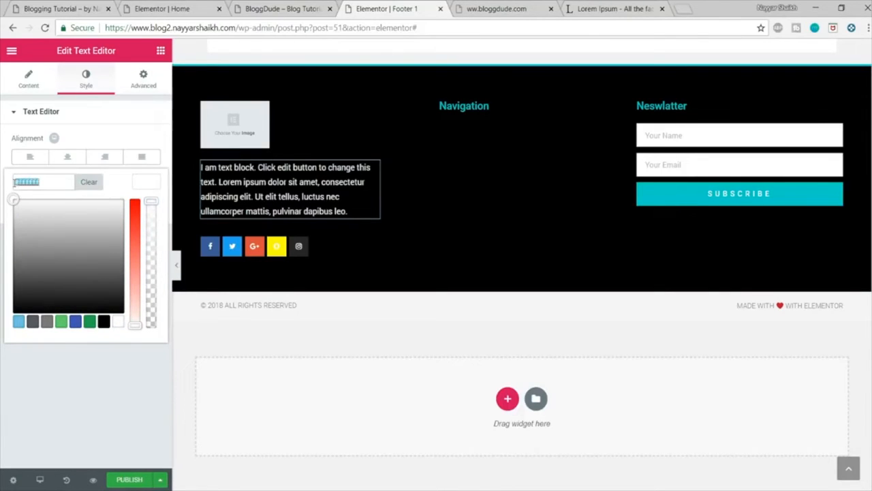
left_click(42, 182)
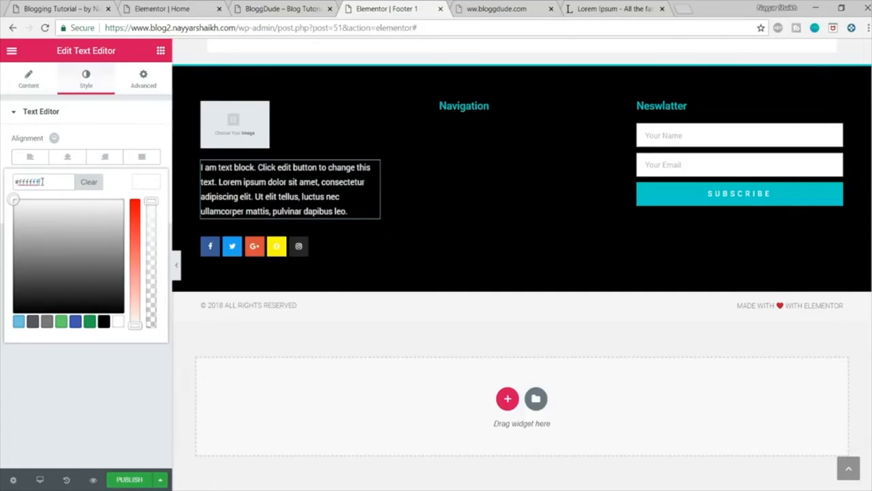
left_click(132, 188)
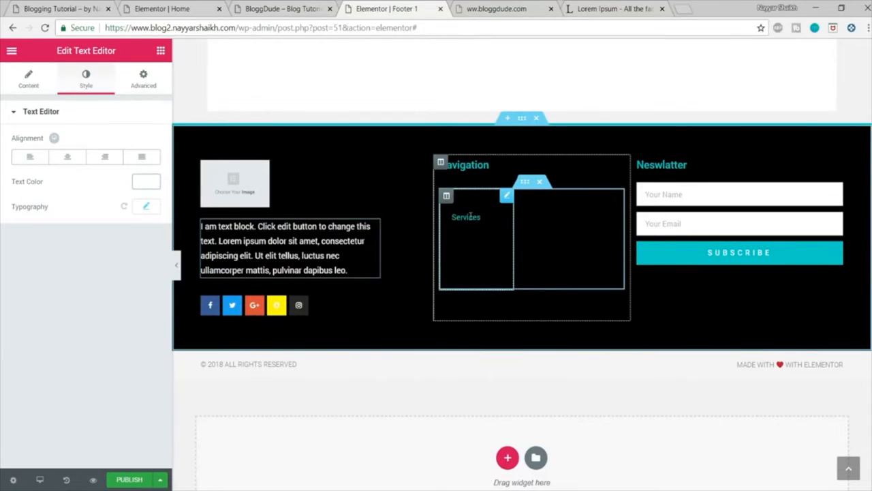
Step: Set the icon color of the first navigation list (About to Support) to fully opaque white
left_click(472, 221)
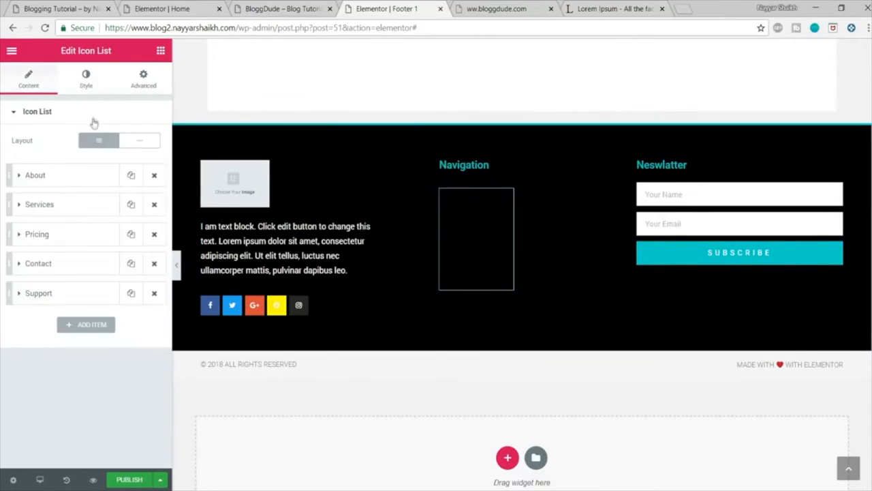
left_click(84, 86)
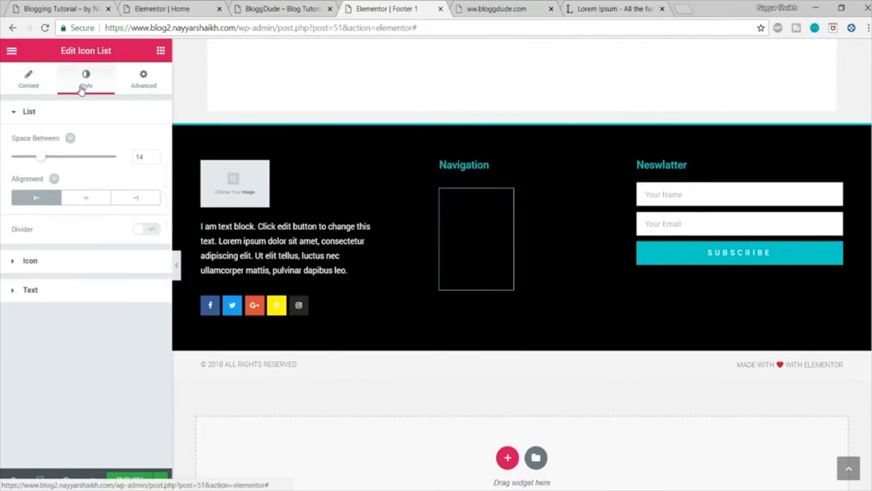
left_click(95, 267)
left_click(144, 173)
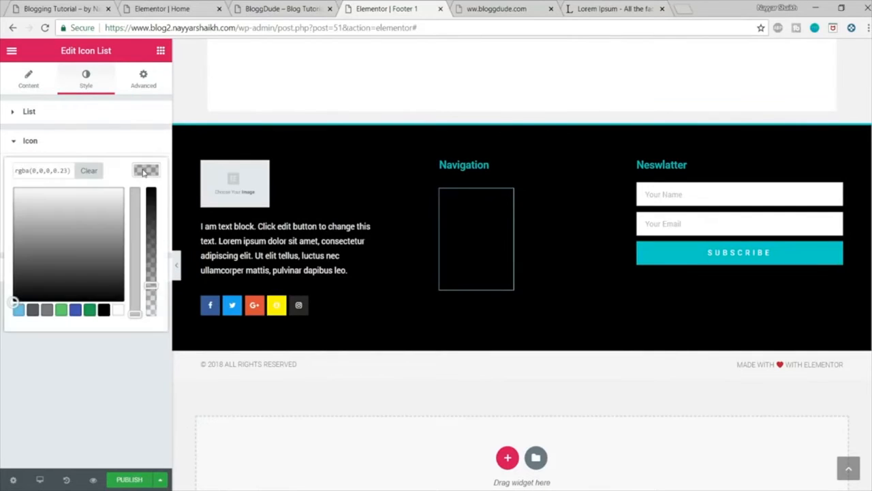
left_click(117, 311)
left_click_drag(151, 285, 152, 186)
left_click(151, 172)
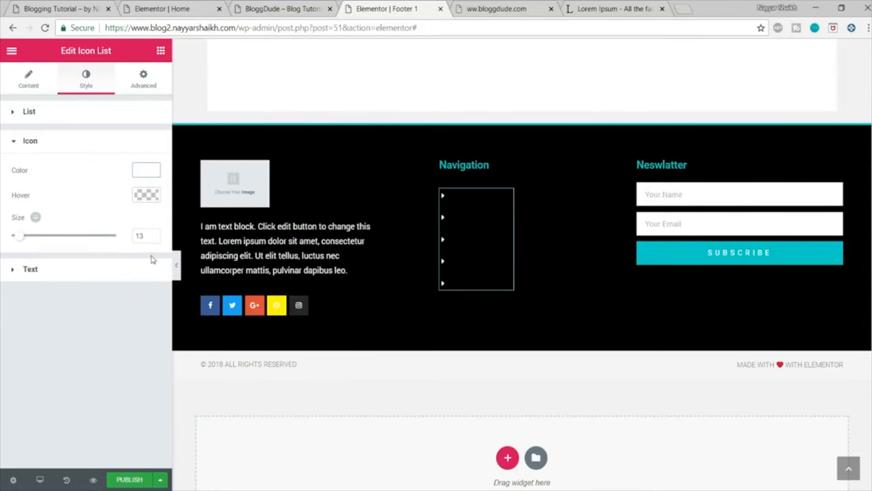
Step: Set the text color of the first navigation list to fully opaque white (#ffffff)
left_click(142, 276)
left_click(145, 200)
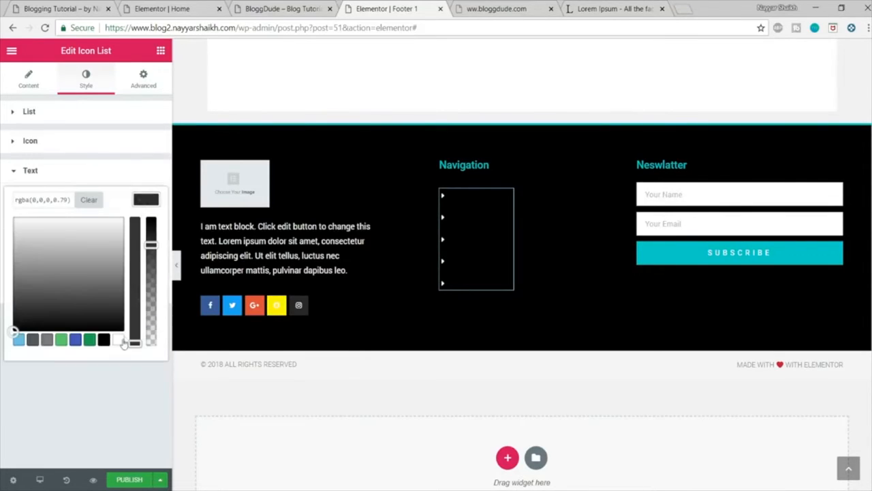
left_click(119, 340)
left_click_drag(150, 244, 151, 218)
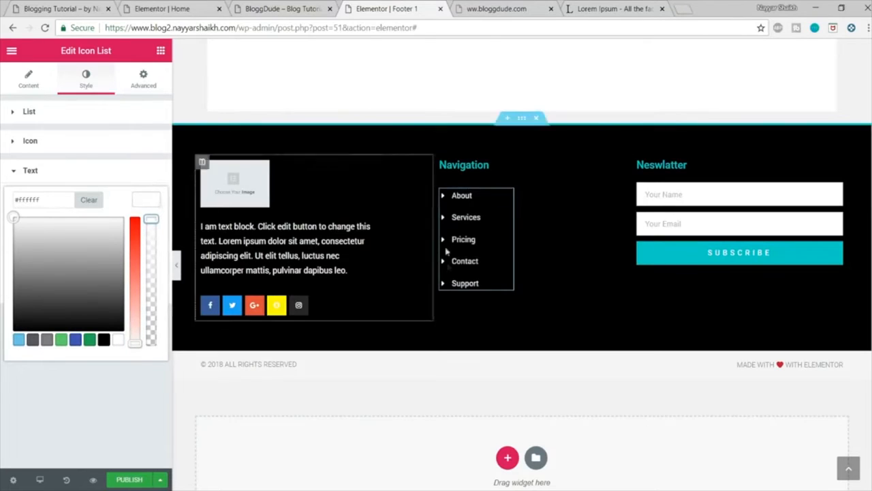
Step: Set the icon color of the second navigation list (Pricing to Updates) to white (#ffffff)
left_click(554, 217)
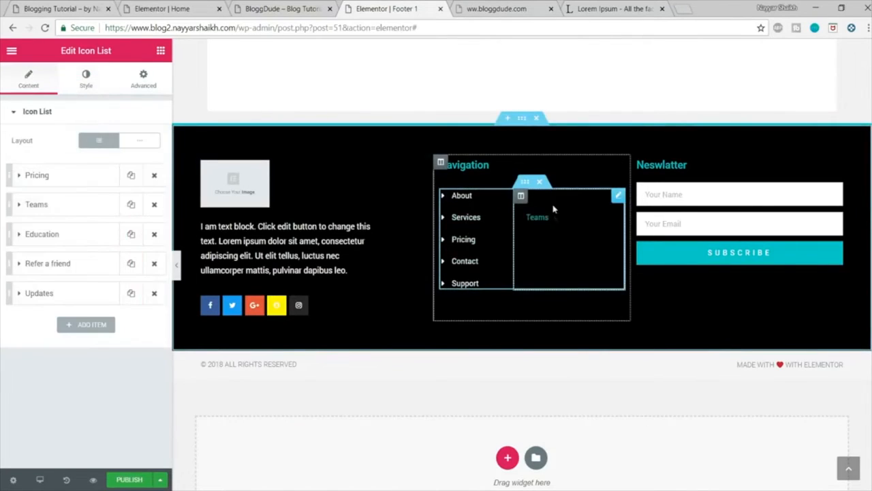
left_click(84, 80)
left_click(106, 266)
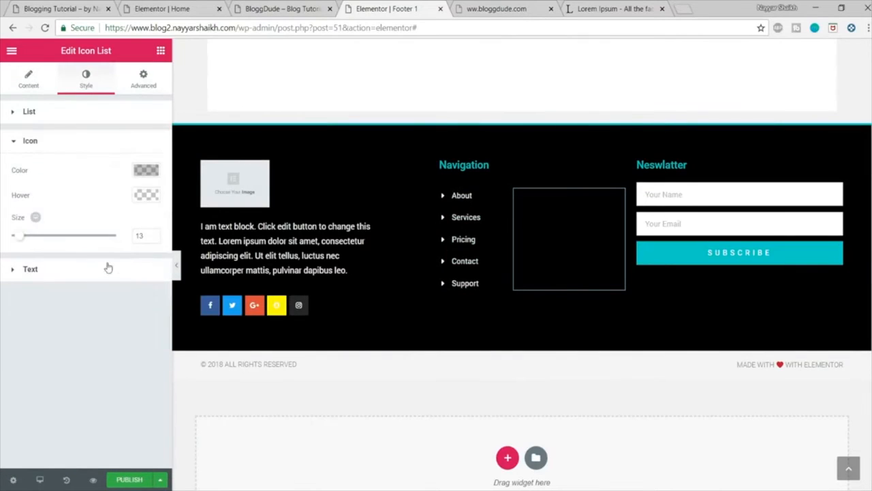
left_click(146, 170)
left_click(118, 310)
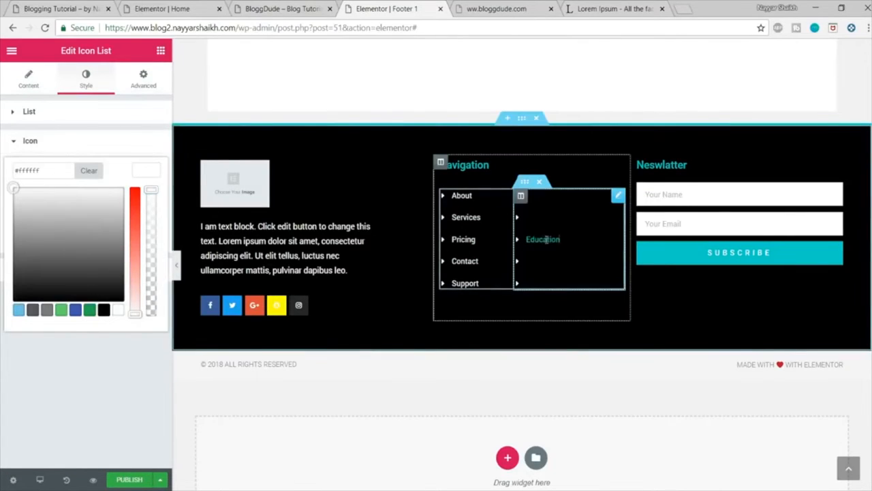
left_click(147, 171)
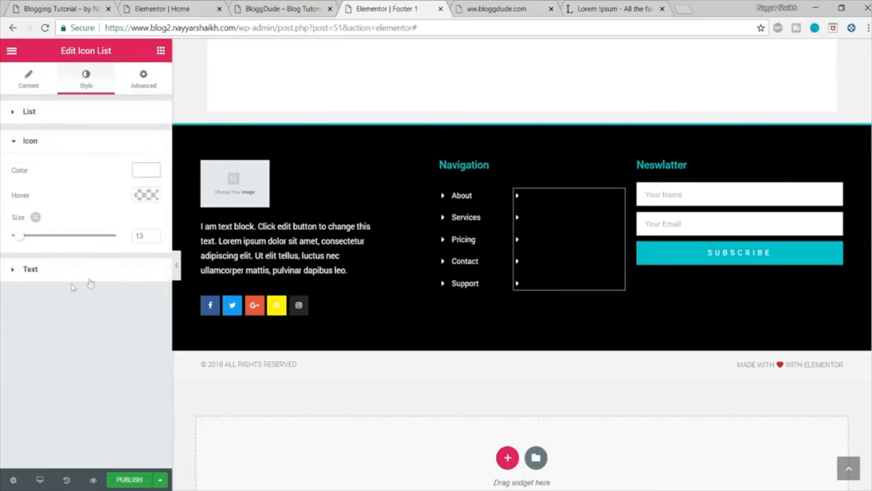
Step: Set the text color of the second navigation list to white
left_click(81, 273)
left_click(146, 200)
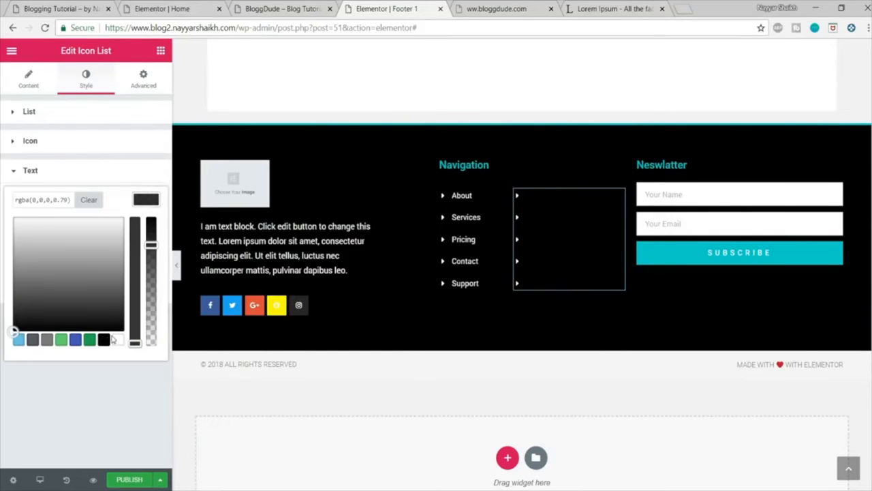
left_click(117, 339)
left_click(159, 181)
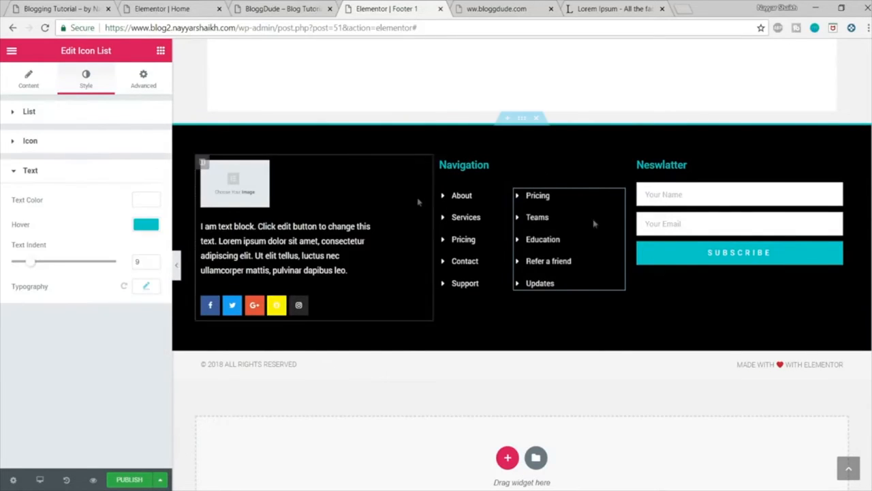
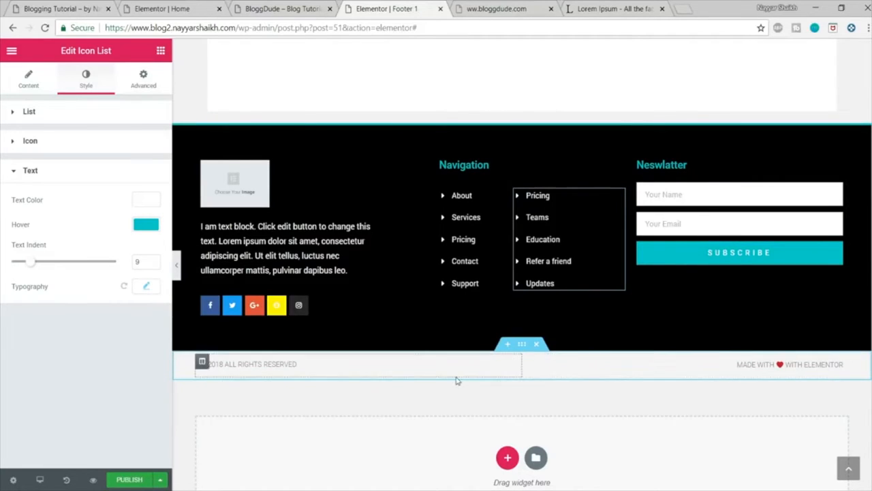
Step: Give the copyright bar section at the bottom of the footer a classic black background
left_click(522, 348)
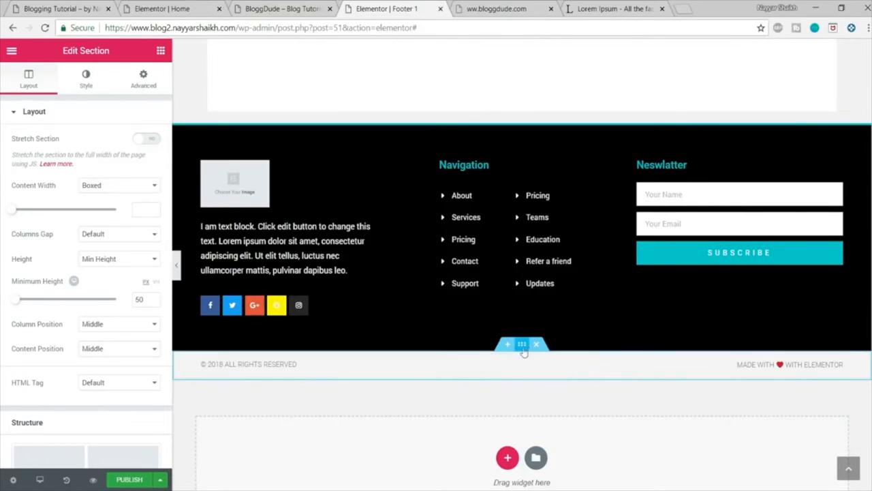
left_click(86, 76)
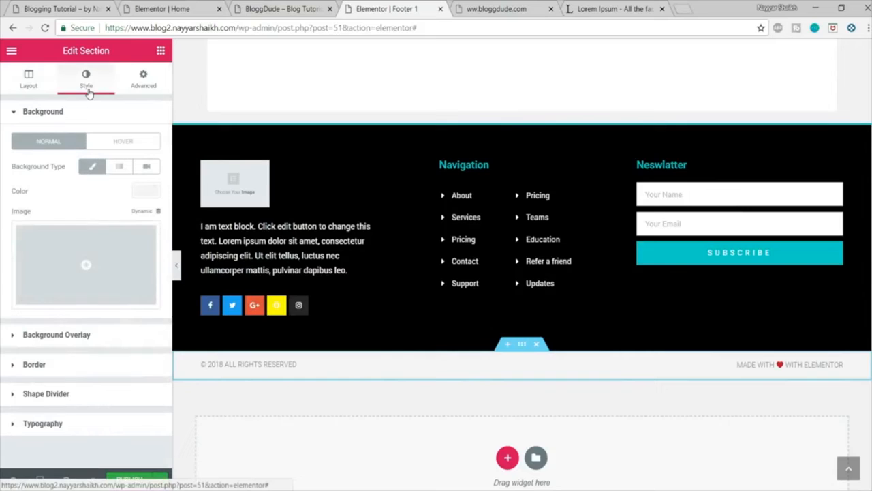
left_click(93, 168)
left_click(93, 170)
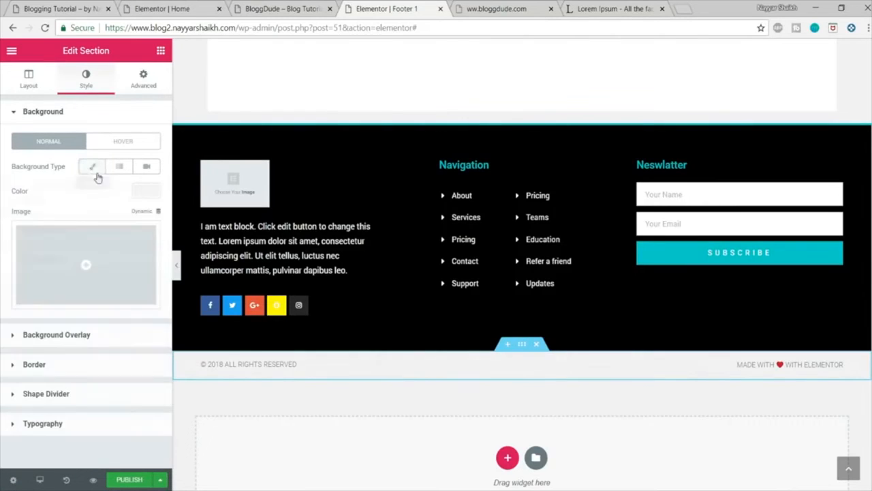
left_click(137, 193)
left_click(103, 331)
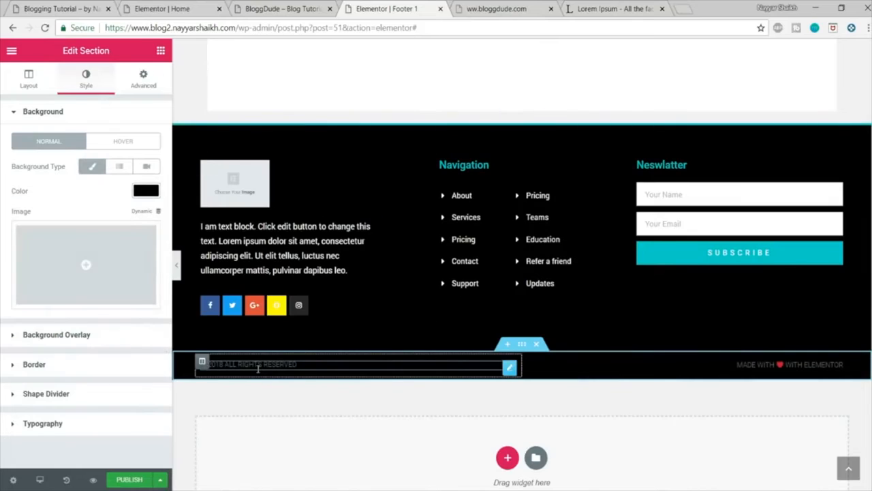
Step: Set the text color of the "© 2018 All rights reserved" heading to white (#ffffff) and select the year in its title
left_click(282, 363)
left_click(99, 86)
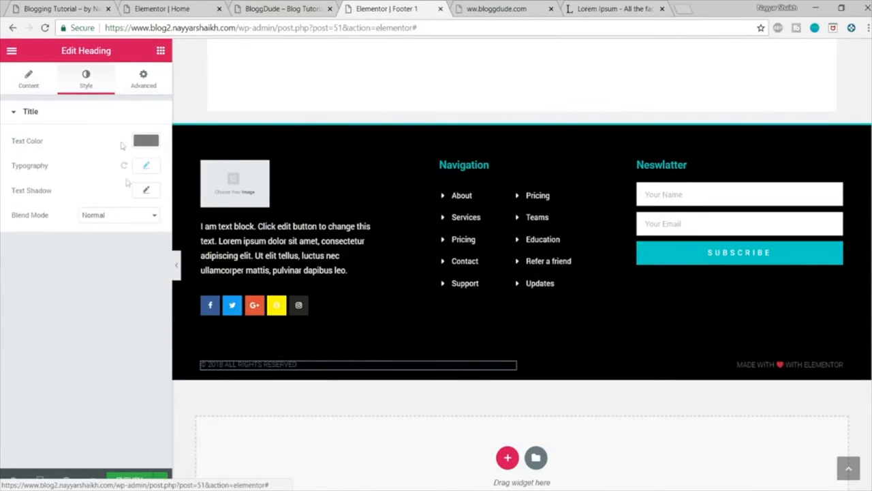
left_click(146, 142)
left_click(117, 280)
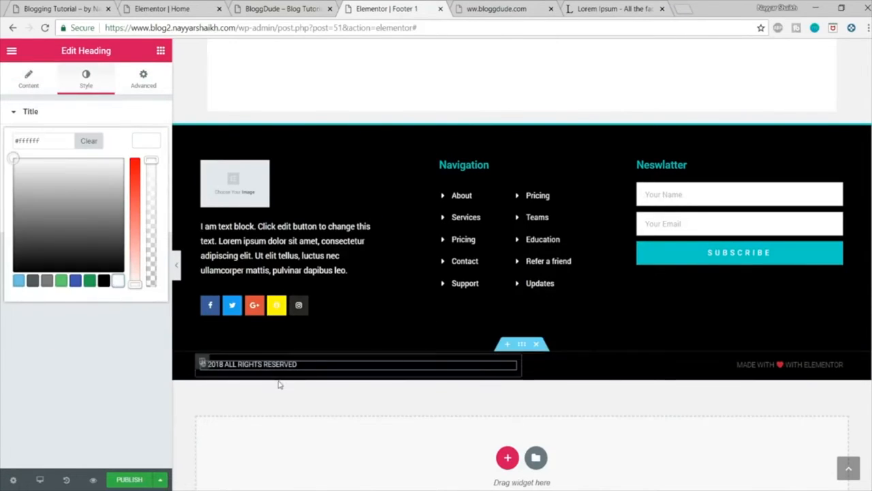
left_click(29, 76)
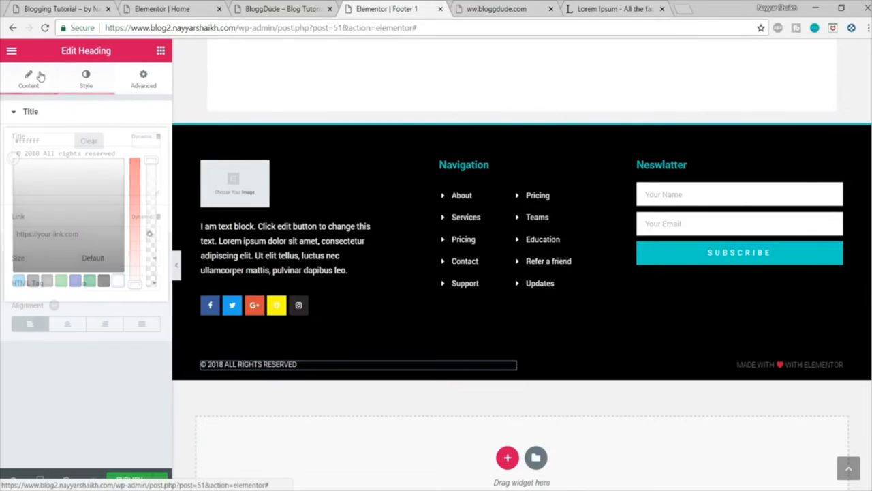
left_click_drag(25, 156, 36, 156)
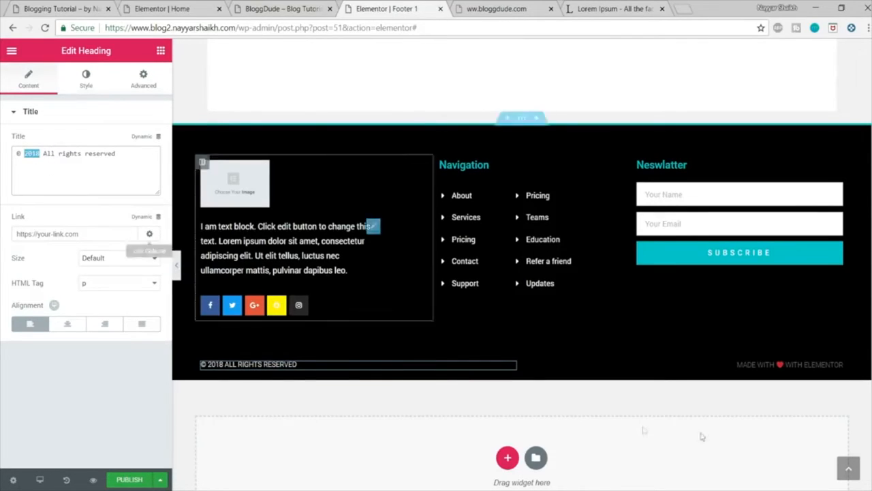
Step: Set the text color of the "Made with ♥ with Elementor" heading to white (#ffffff)
left_click(785, 365)
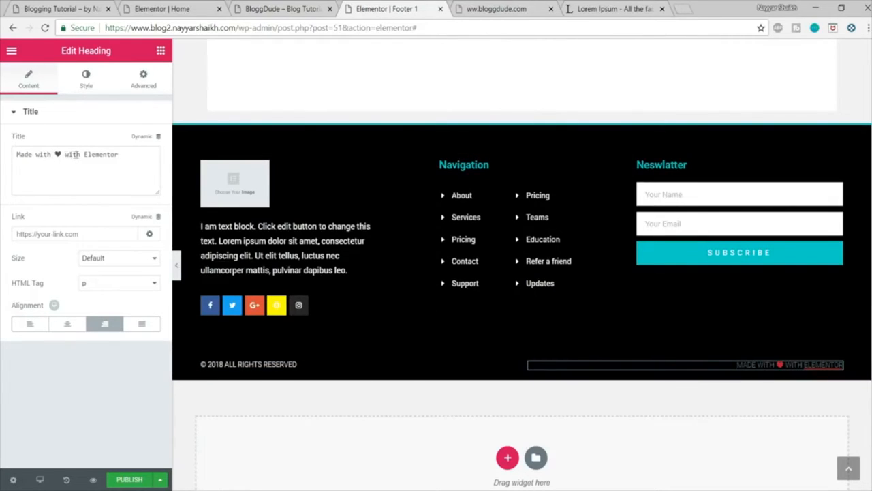
double_click(85, 154)
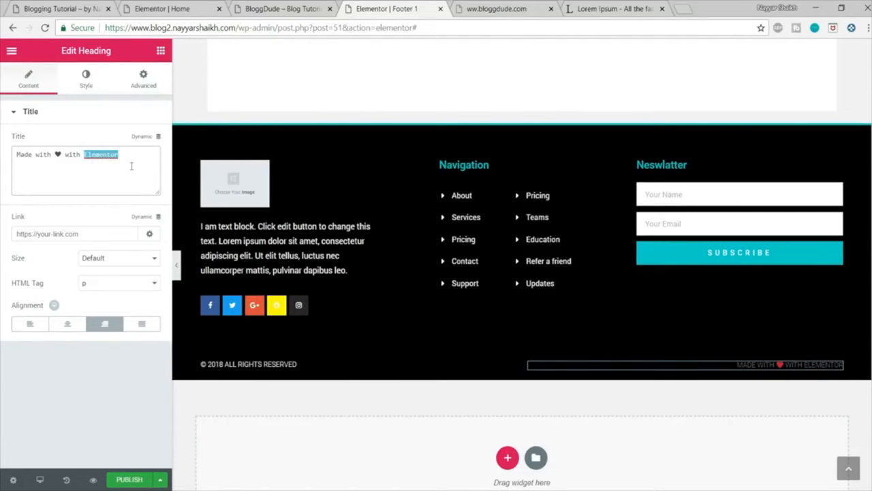
left_click(85, 78)
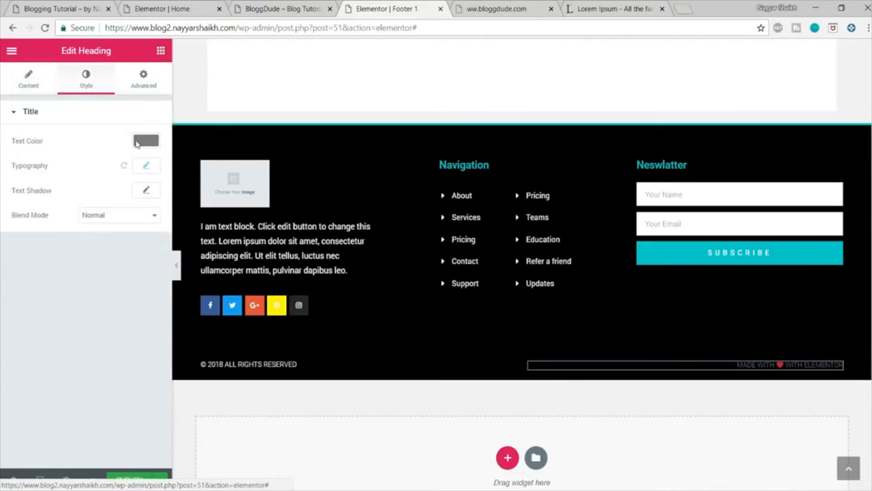
left_click(144, 141)
left_click(118, 280)
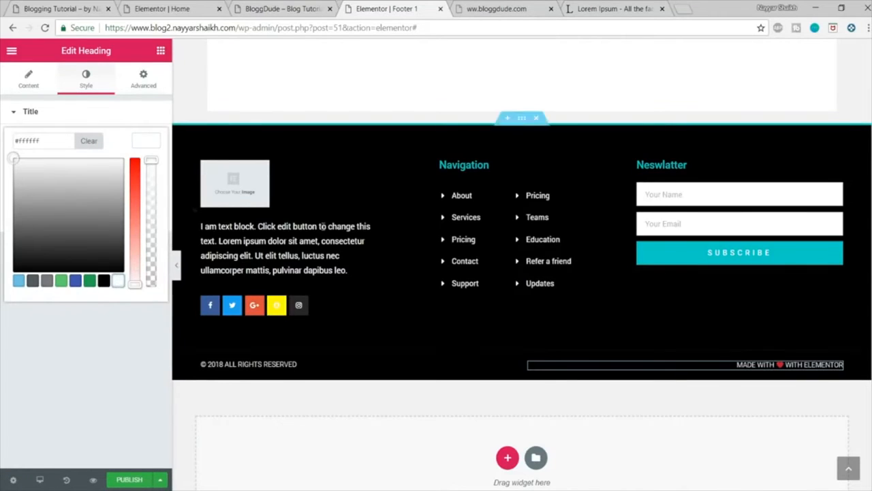
Step: Check the reference blog's footer and give the copyright bar section a solid border with top width 2 px and the other sides 0
left_click(65, 10)
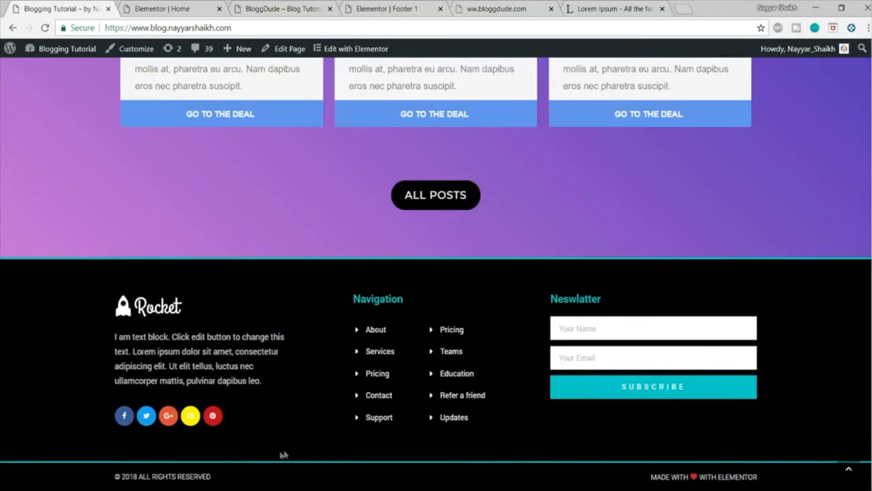
left_click(161, 8)
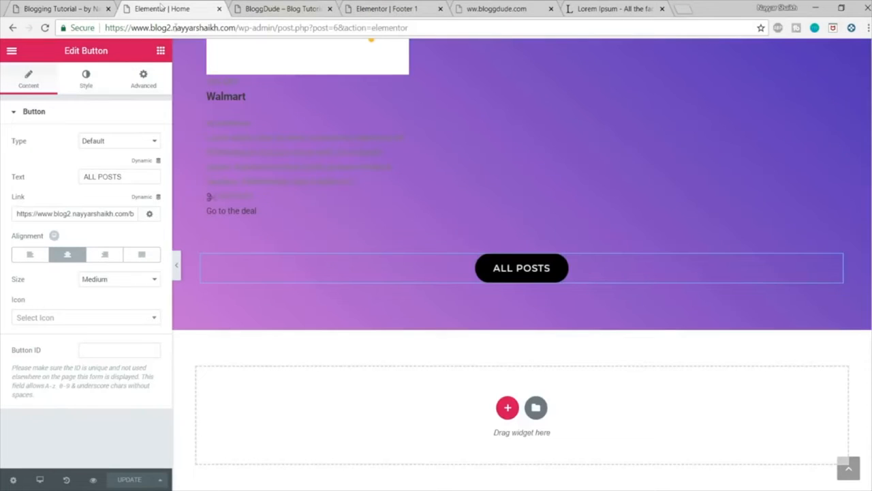
left_click(287, 8)
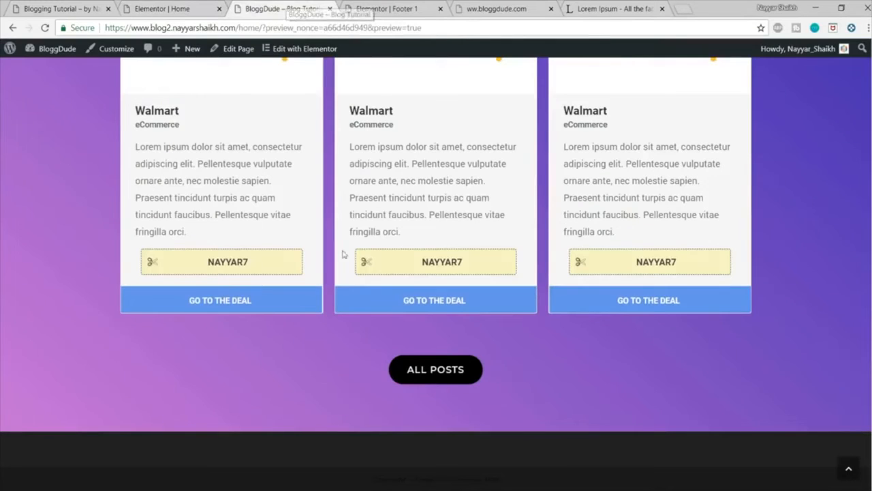
left_click(368, 7)
mouse_move(370, 377)
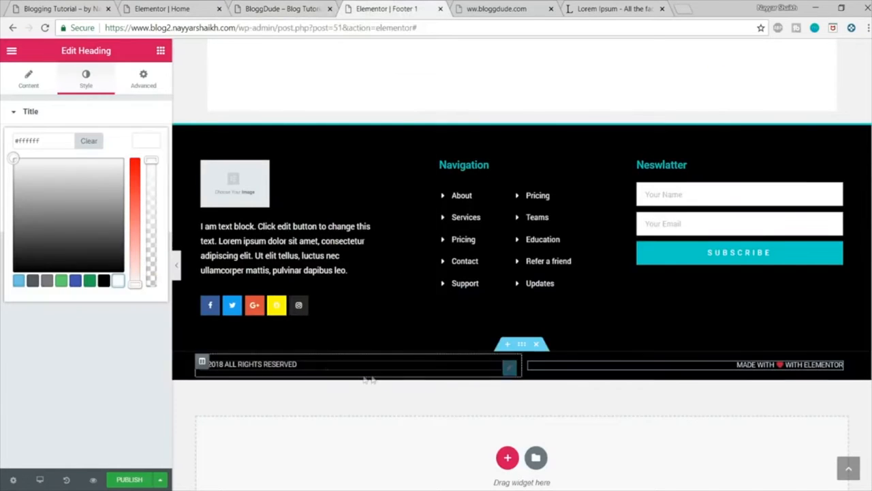
left_click(525, 346)
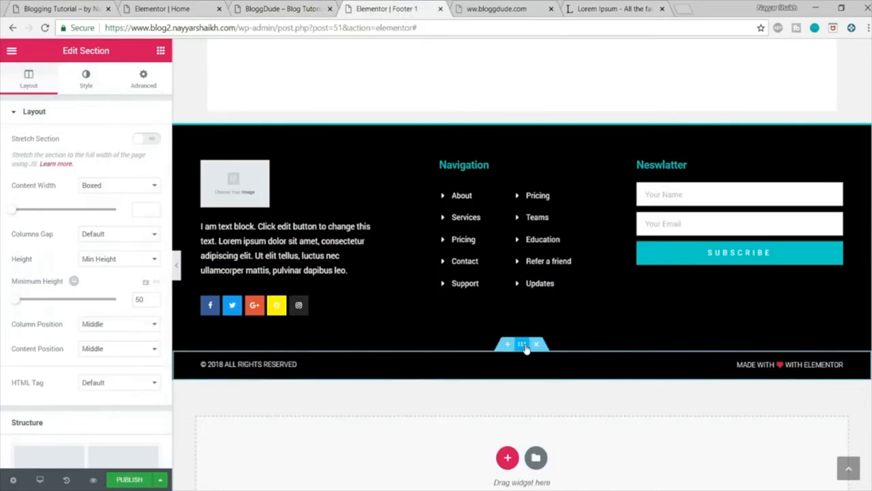
left_click(86, 85)
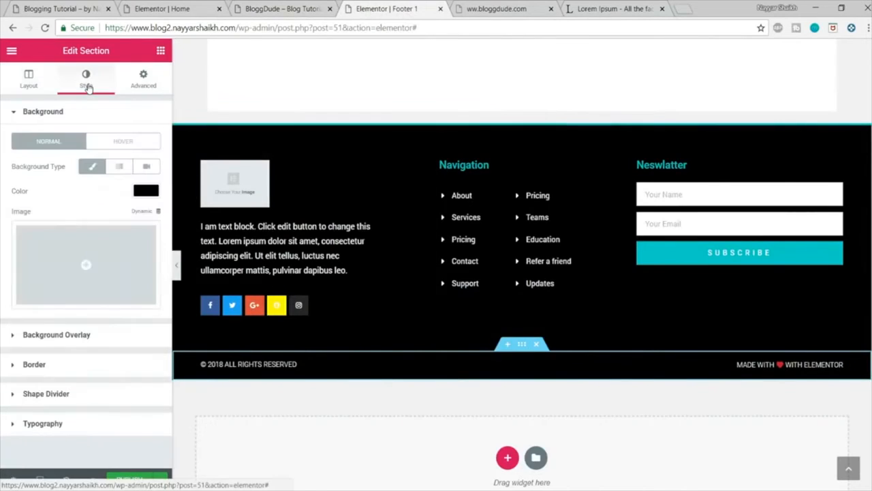
left_click(82, 364)
left_click(145, 263)
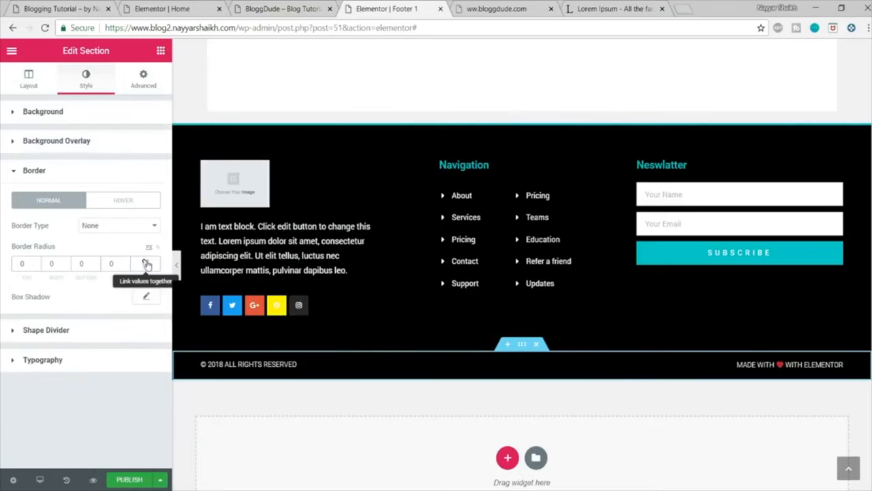
left_click(113, 225)
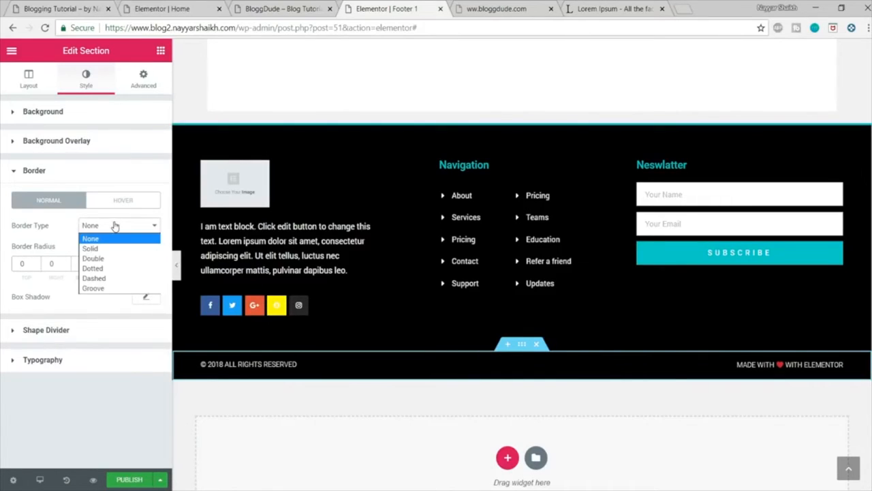
left_click(107, 249)
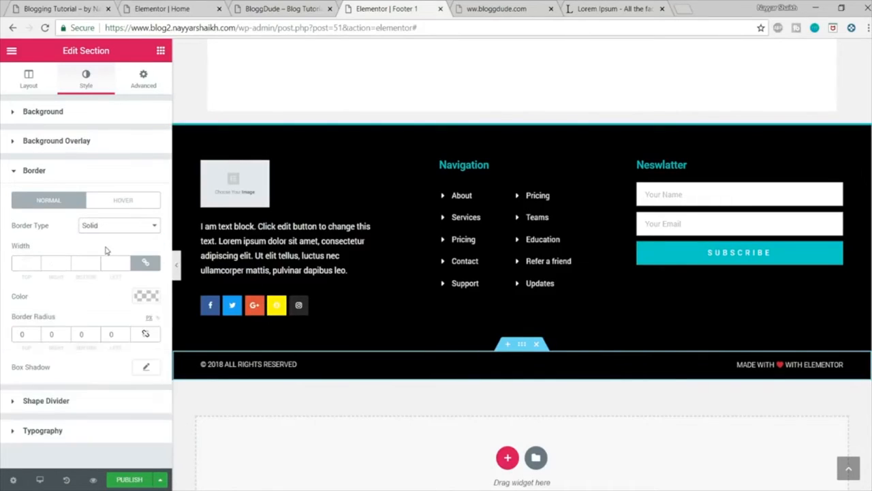
left_click(151, 265)
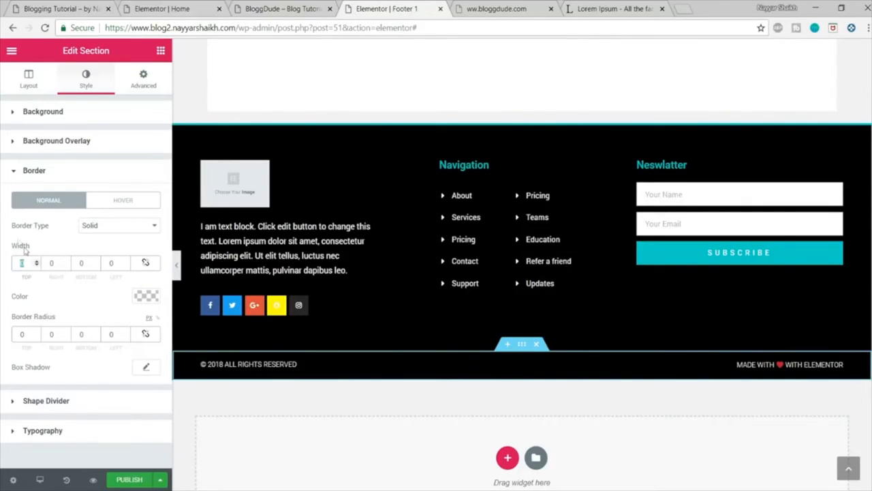
type("2")
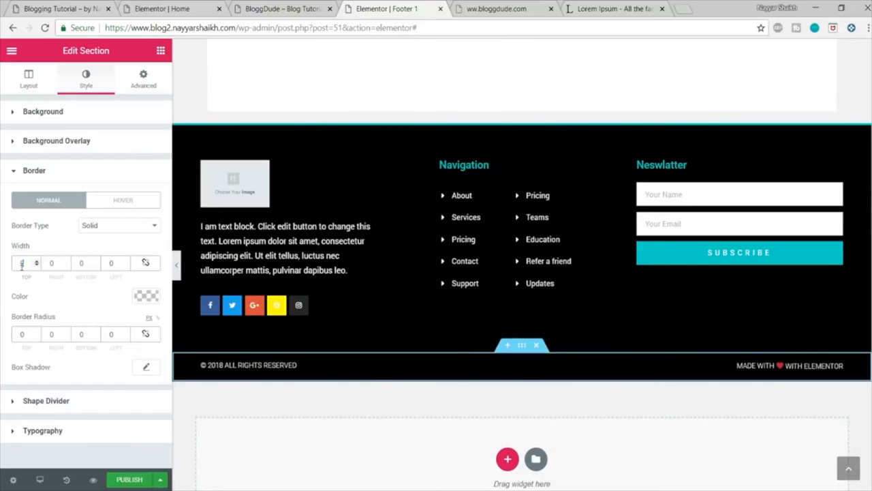
Step: Set the copyright bar section's border color to light cyan (#76f7f3)
left_click(145, 296)
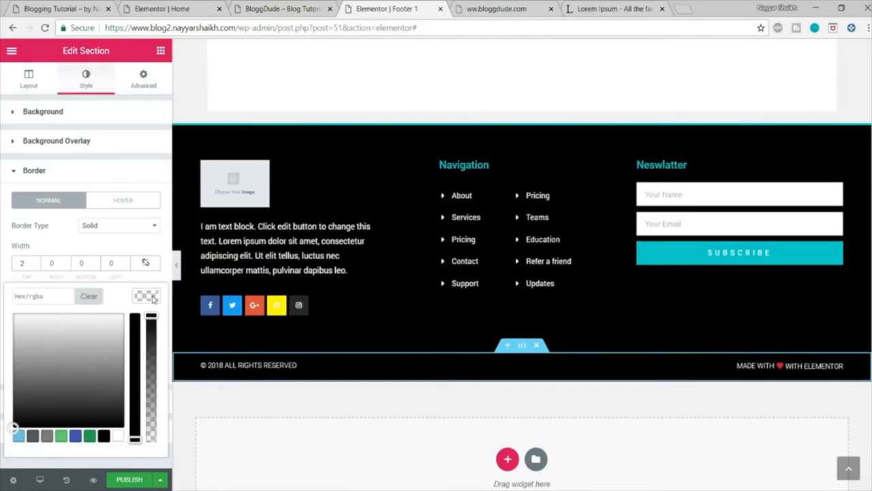
left_click(21, 437)
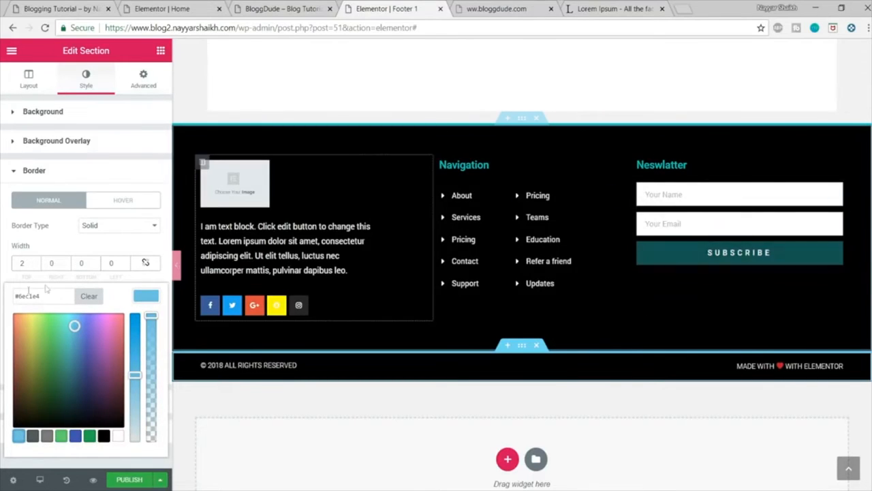
left_click_drag(74, 325, 55, 307)
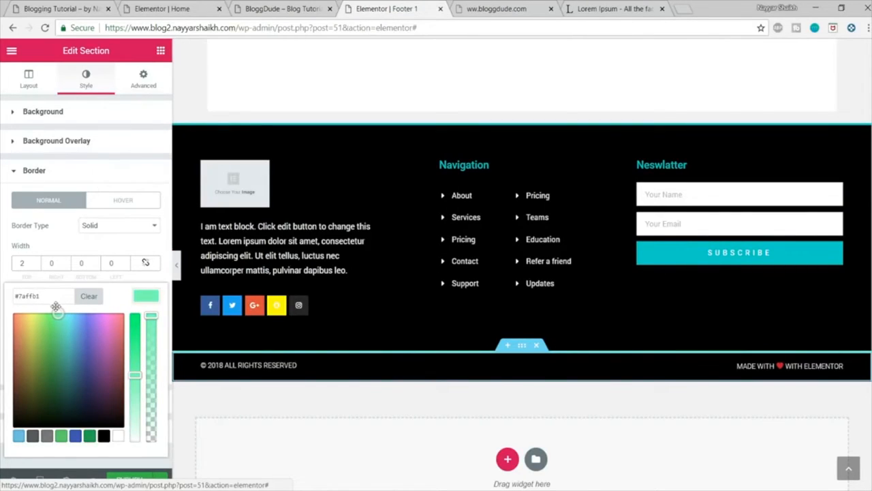
left_click_drag(59, 314, 67, 317)
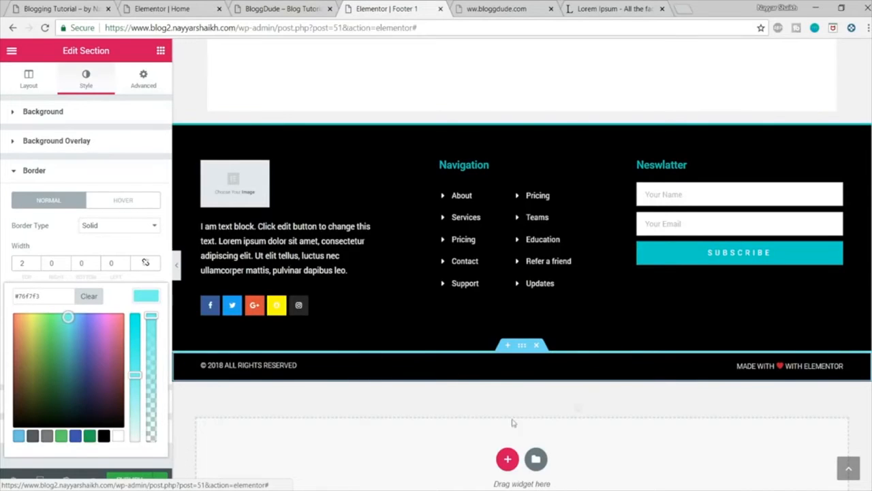
Step: Publish the footer with an Include condition for the Entire Site and open the live footer page
left_click(145, 476)
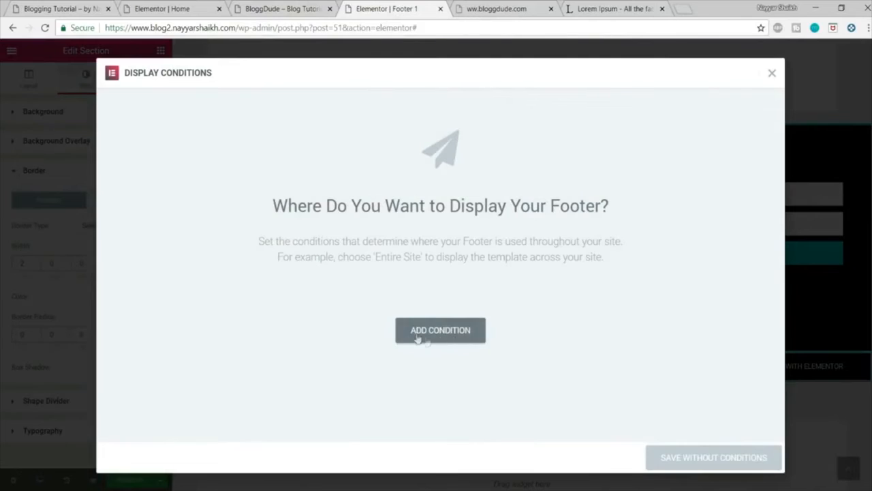
left_click(449, 338)
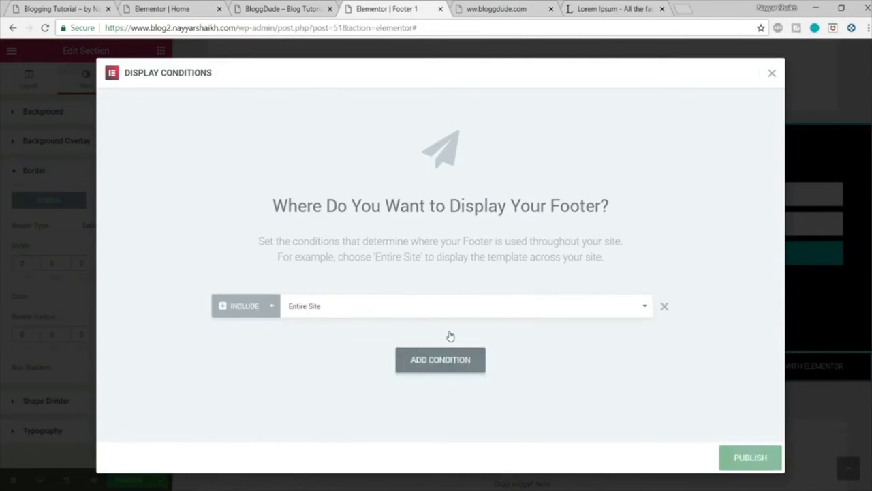
left_click(351, 314)
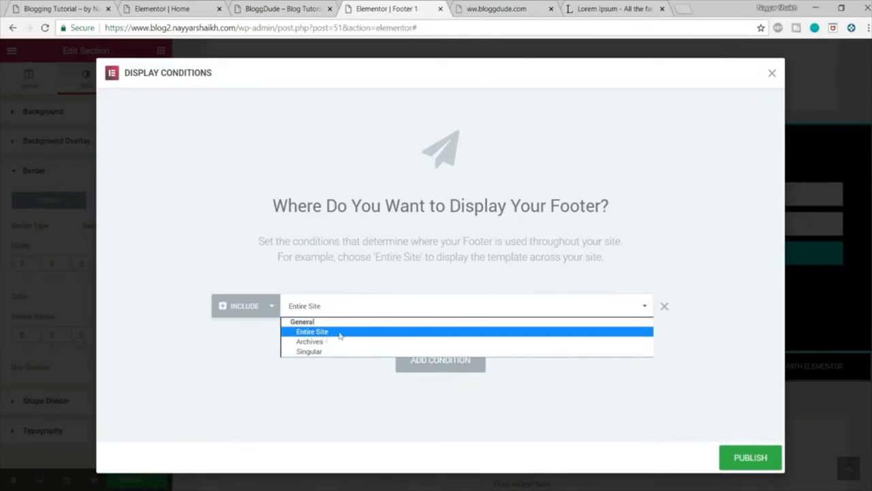
left_click(330, 332)
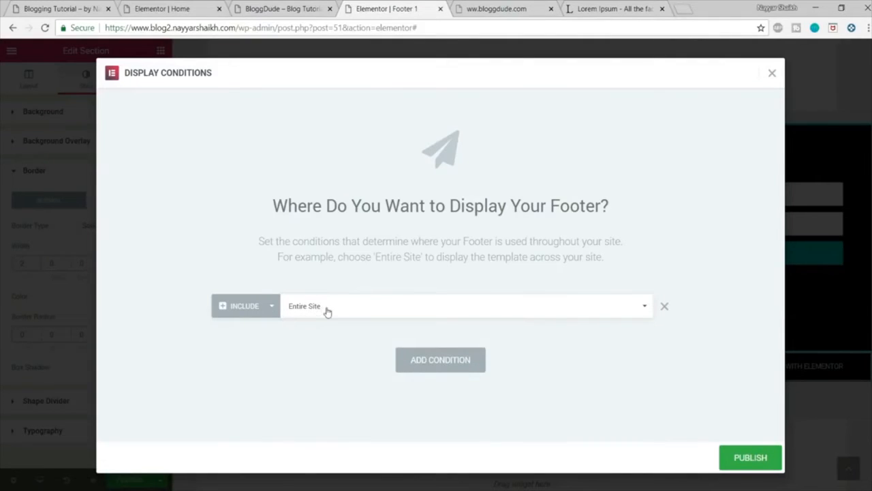
left_click(327, 311)
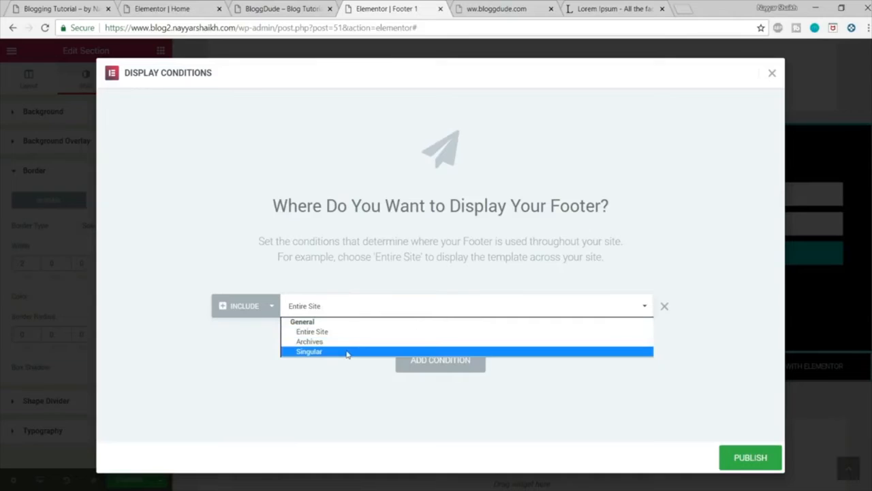
left_click(344, 331)
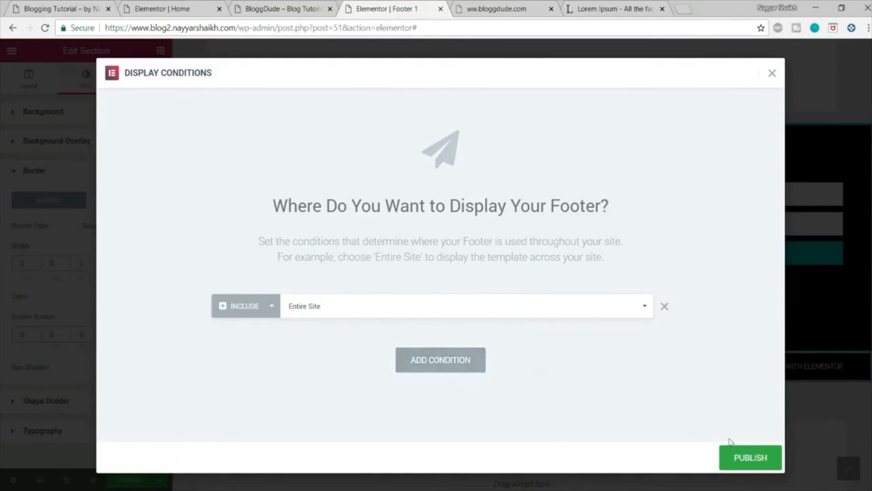
left_click(756, 463)
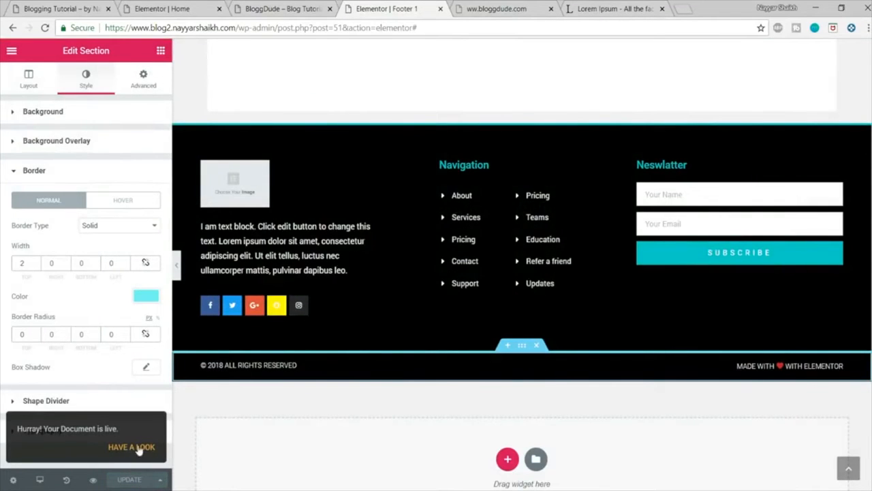
left_click(132, 447)
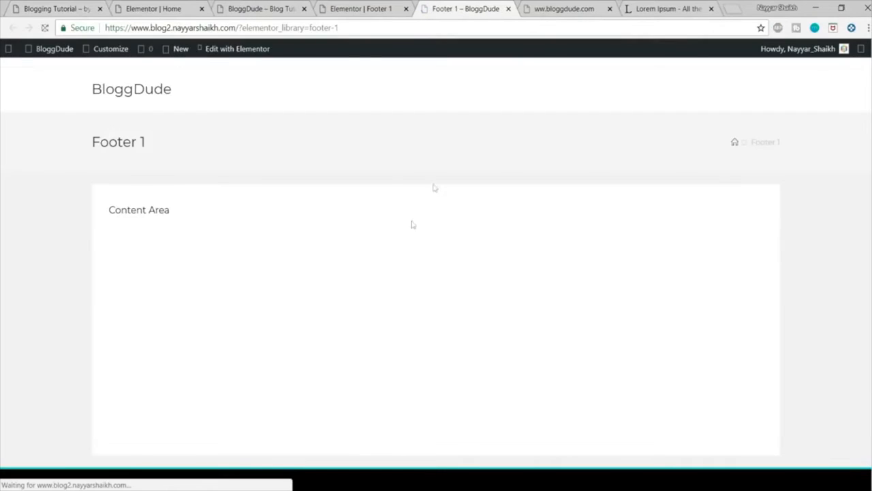
Step: Check the published footer on the Footer 1 page and at the end of the blog's homepage
scroll(524, 243, "down", 3)
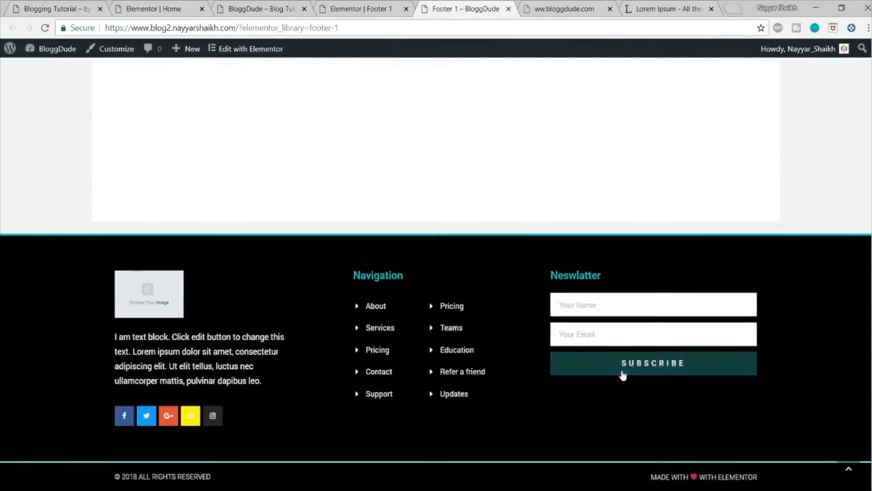
scroll(622, 375, "up", 3)
left_click(127, 95)
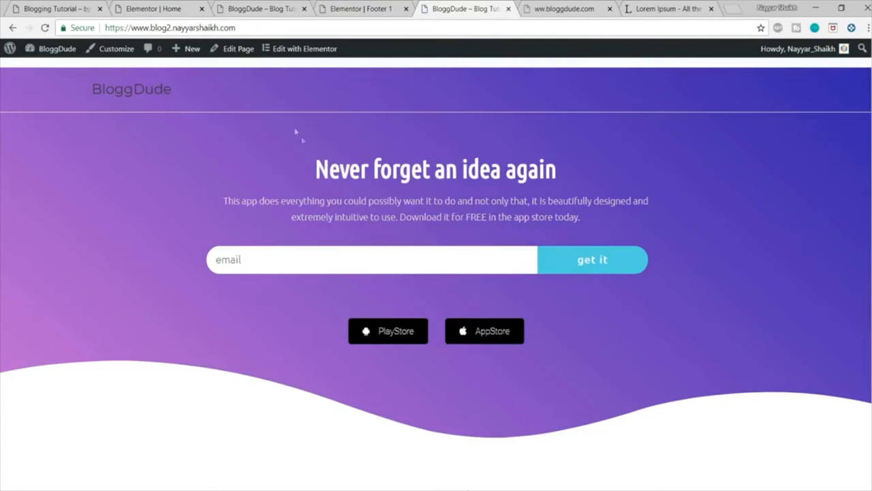
scroll(866, 184, "down", 5)
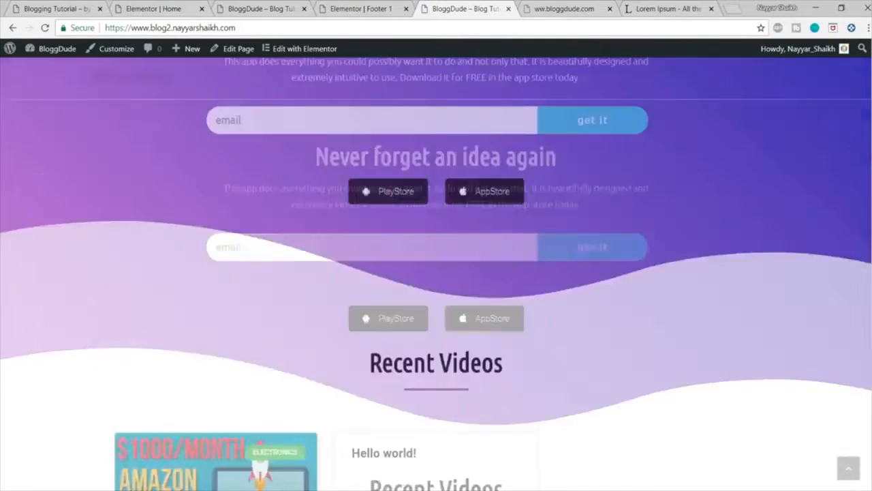
scroll(416, 307, "down", 3)
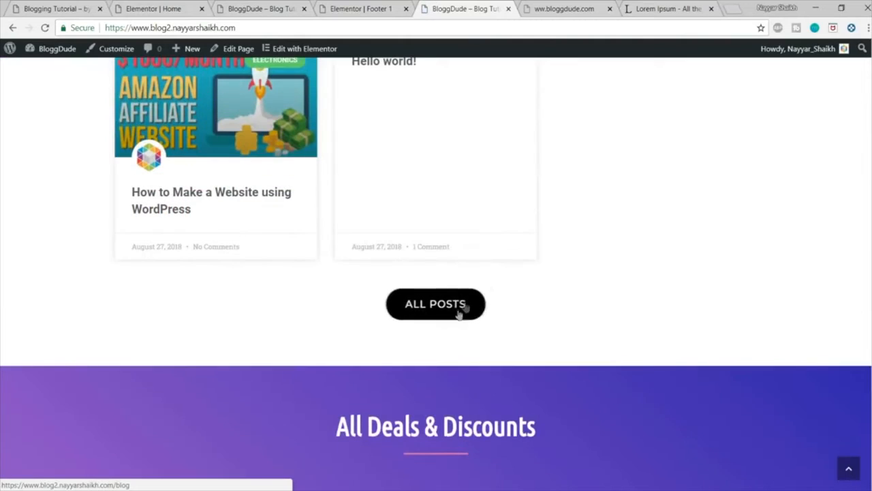
scroll(460, 314, "down", 9)
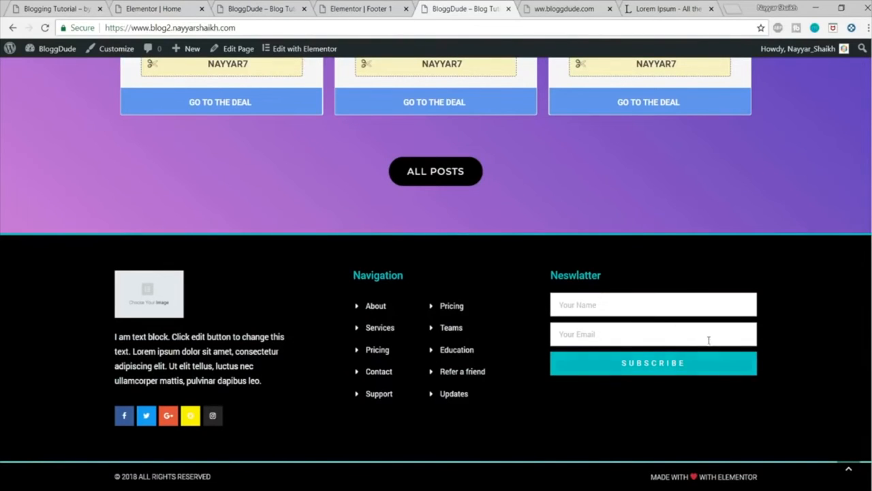
Step: Return to the Footer 1 editor and open the newsletter form's Actions After Submit settings
left_click(249, 5)
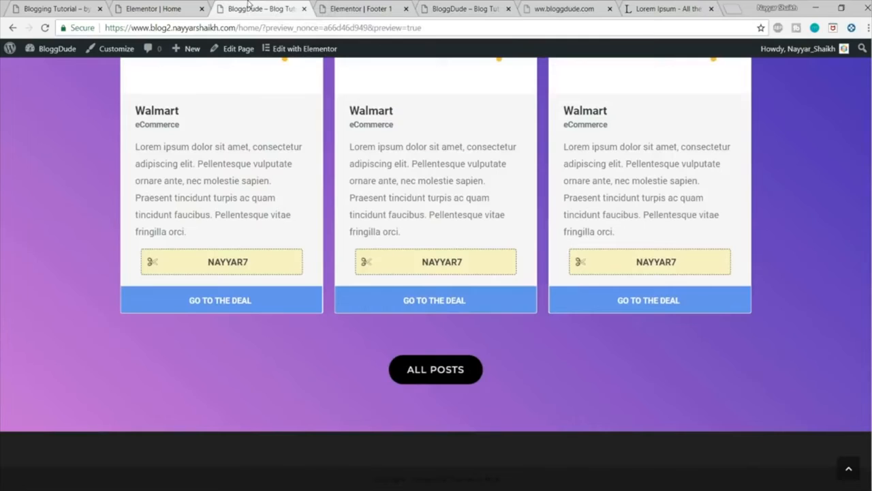
left_click(416, 4)
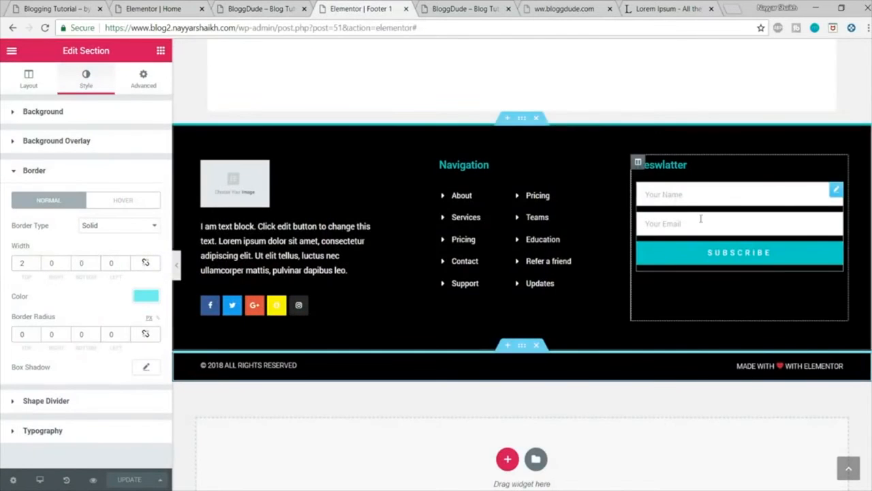
left_click(673, 197)
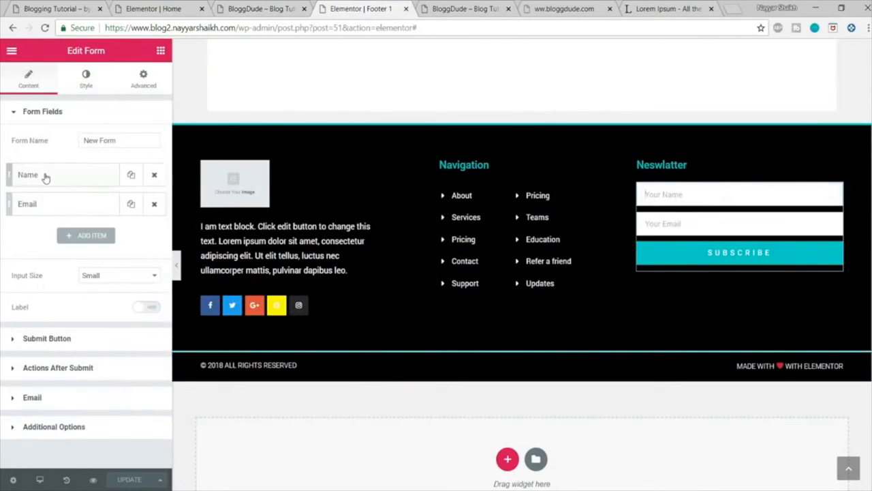
left_click(93, 370)
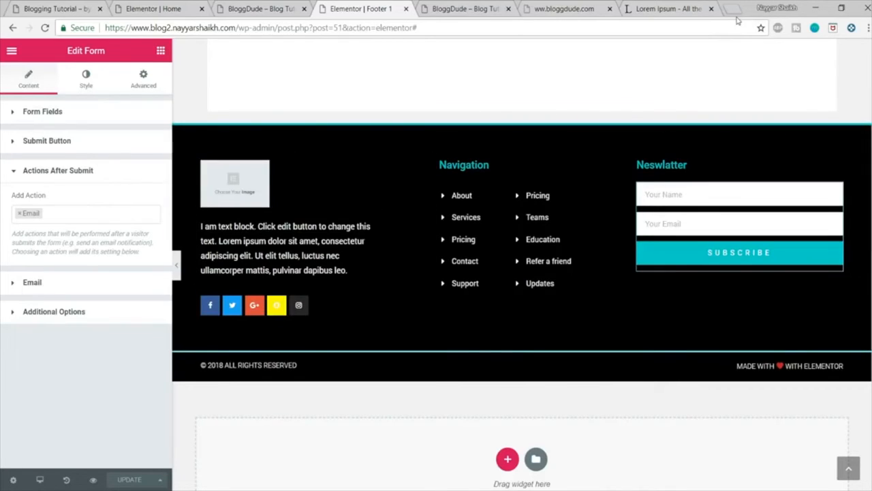
Step: Close the reference blog page and load mailchimp.com in place of the Lorem Ipsum page
left_click(610, 8)
left_click(565, 8)
left_click(533, 27)
type("mailchimp.com")
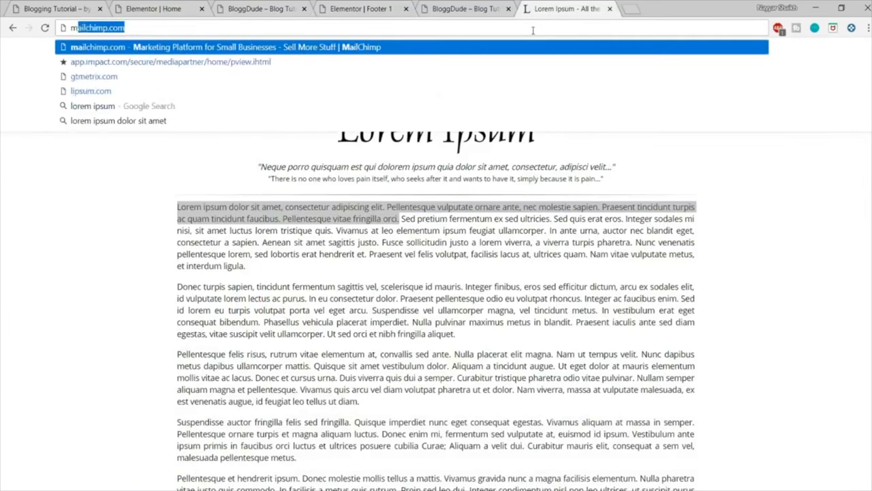
key("Return")
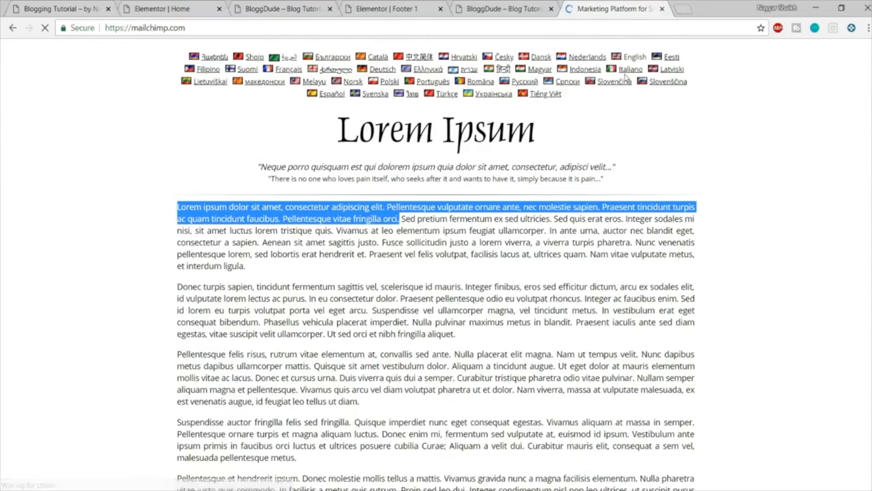
Step: Search YouTube for the channel owner's email marketing tutorial, and close the results page
left_click(680, 8)
type("y")
key("Return")
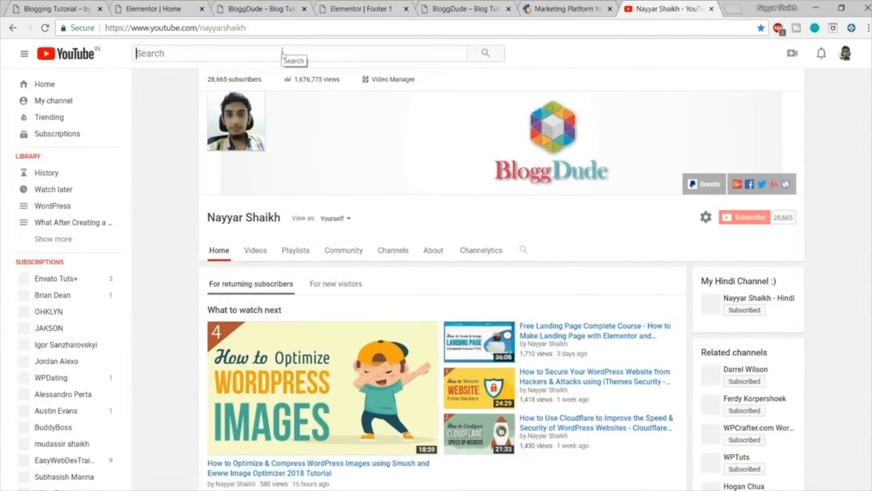
type("nayyar shaikh e")
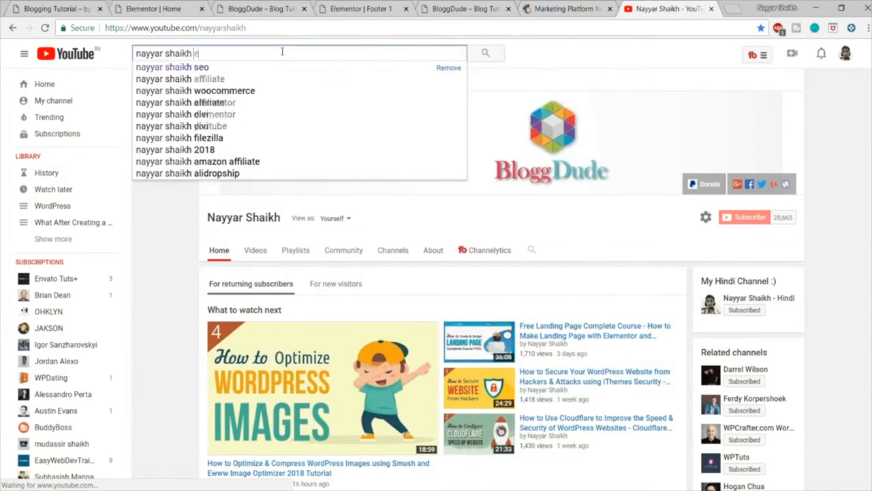
type("mail mark")
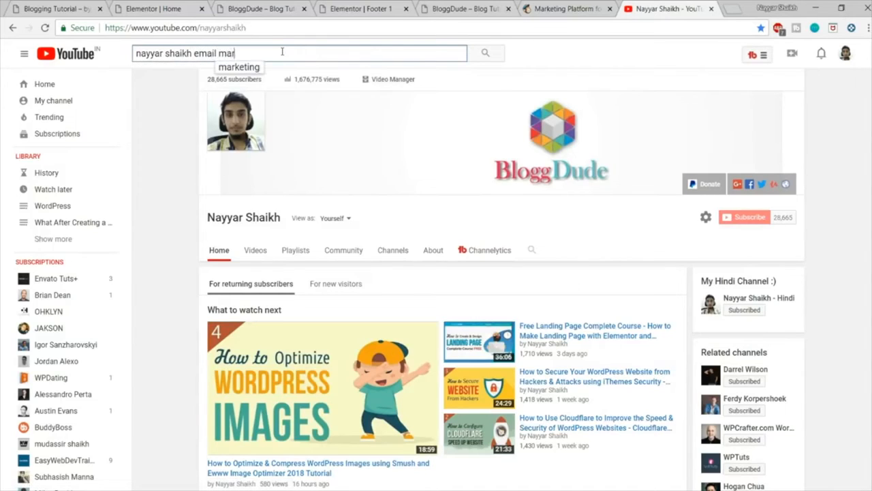
type("ng")
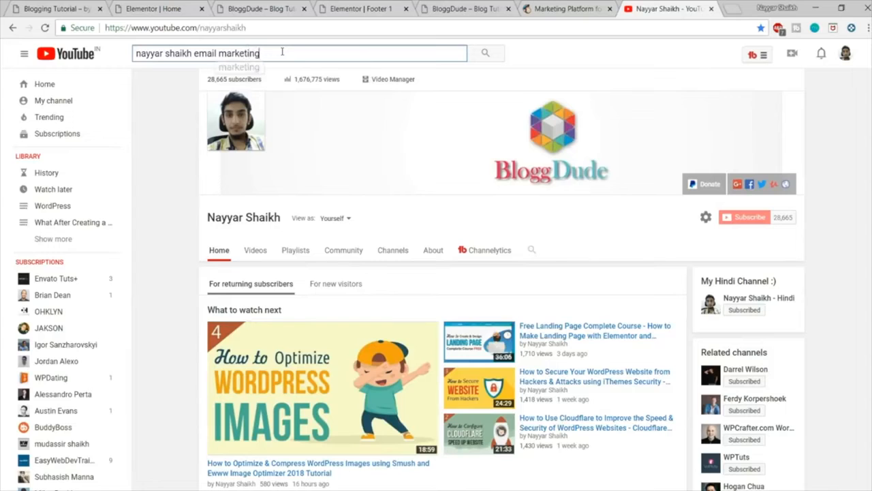
key("Return")
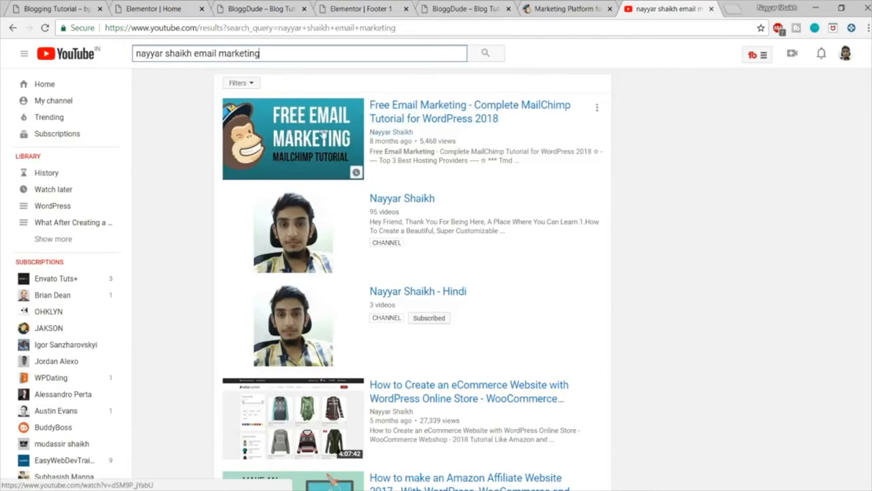
left_click(711, 9)
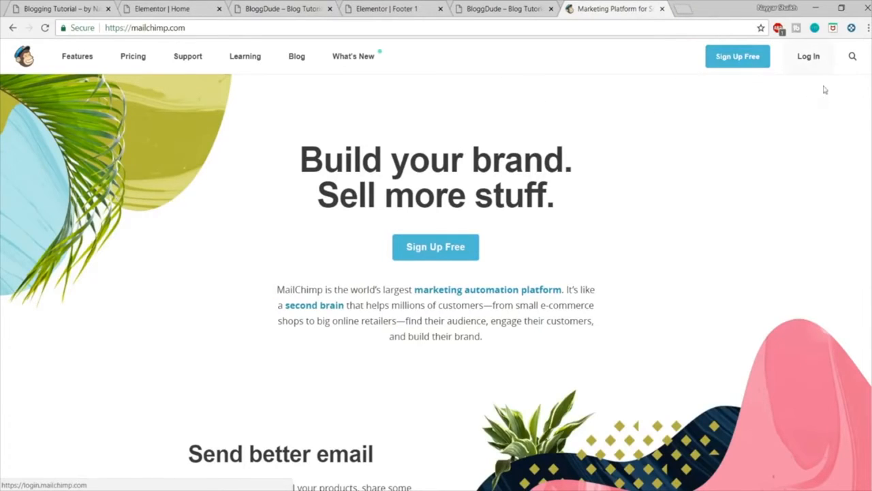
Step: Log in to MailChimp, open the account's API keys page and copy the existing API key
left_click(811, 59)
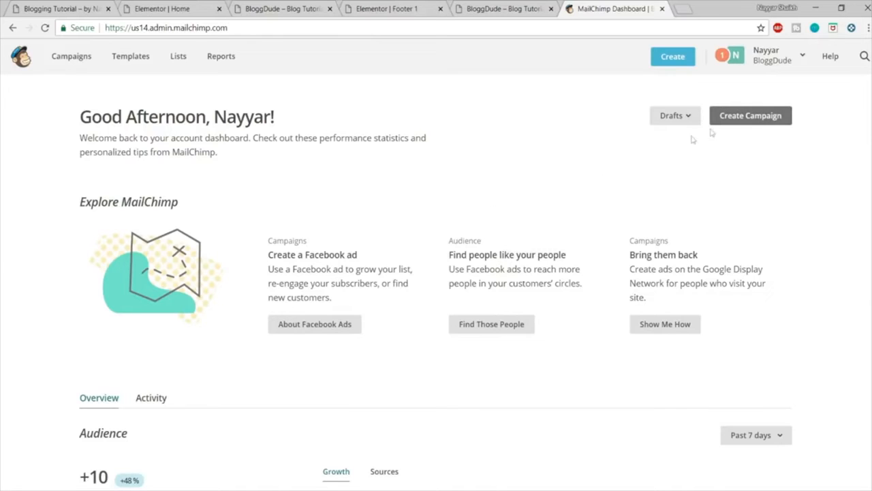
left_click(774, 62)
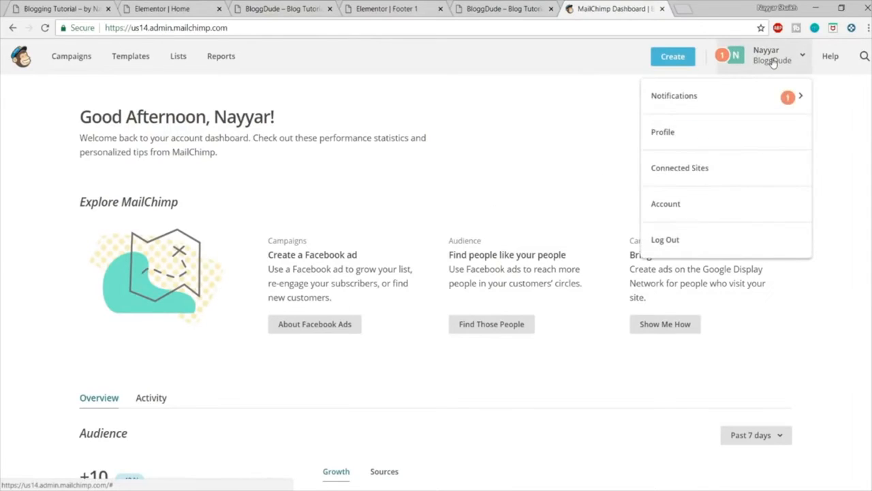
left_click(684, 134)
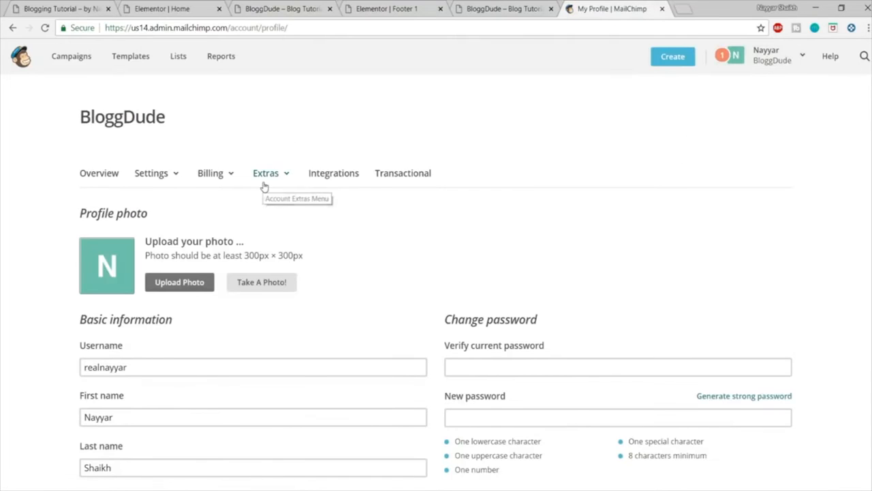
left_click(264, 186)
left_click(275, 232)
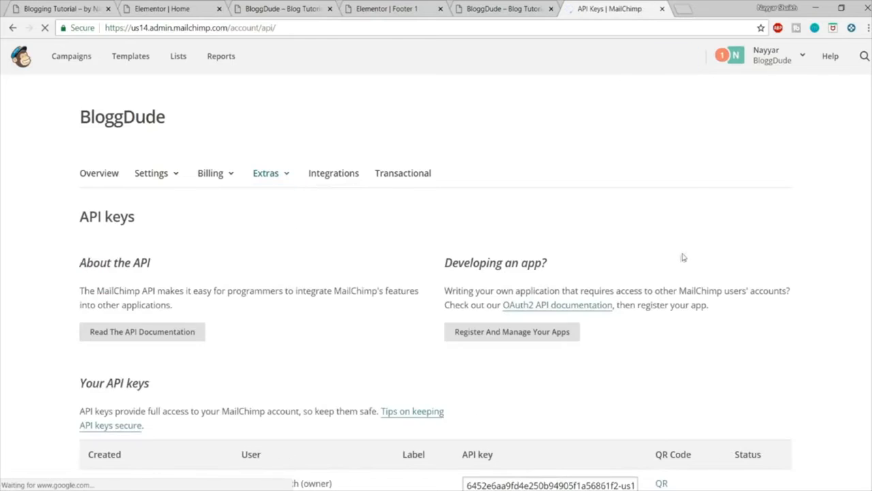
scroll(680, 258, "down", 5)
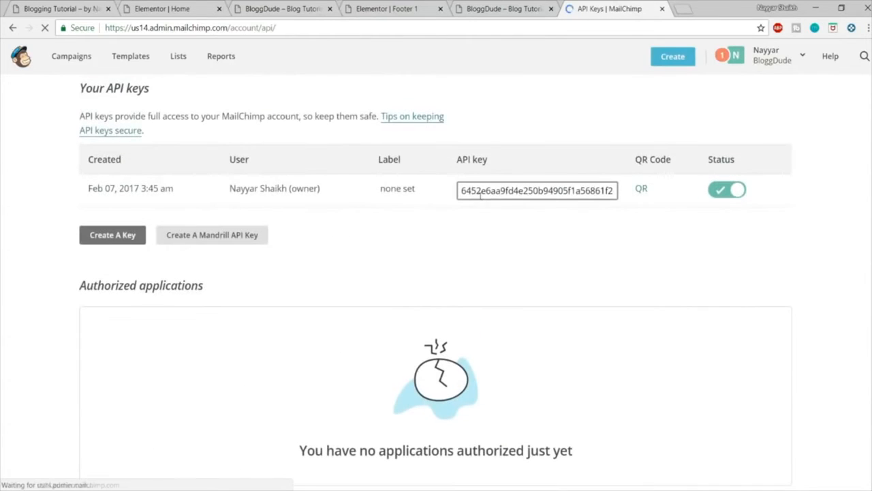
double_click(481, 194)
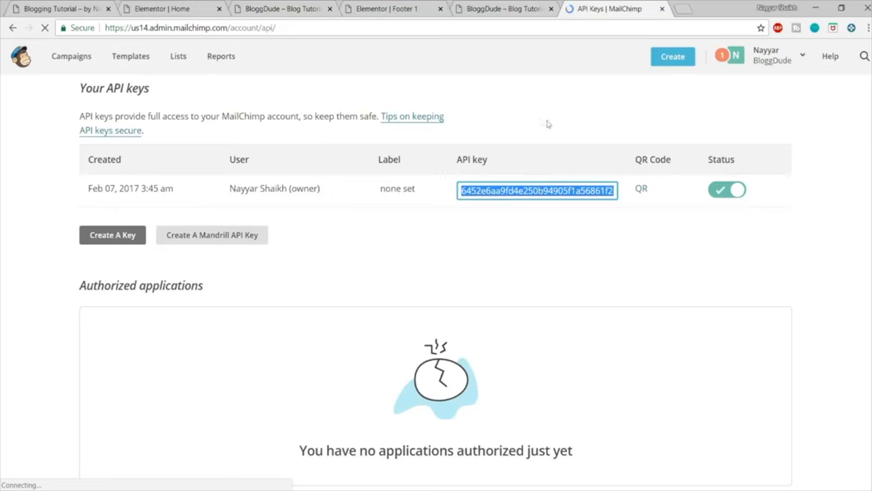
Step: Open the Integrations settings of Elementor from the blog's WordPress dashboard
left_click(305, 5)
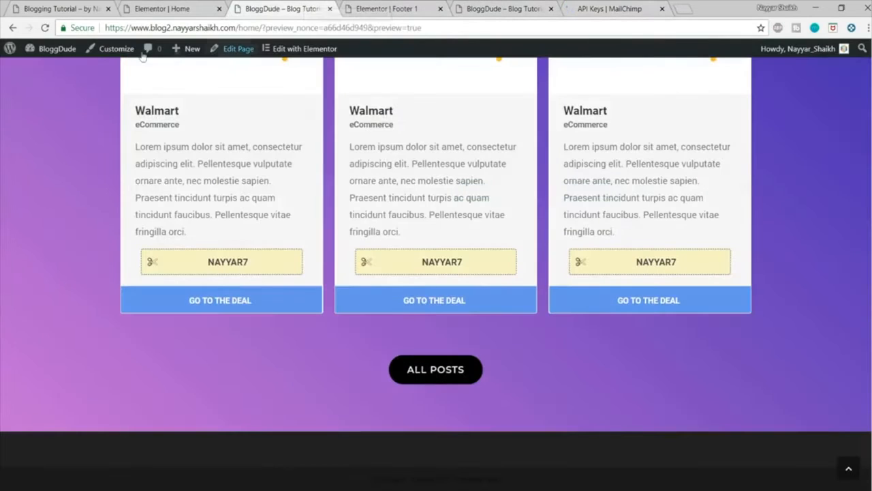
mouse_move(54, 48)
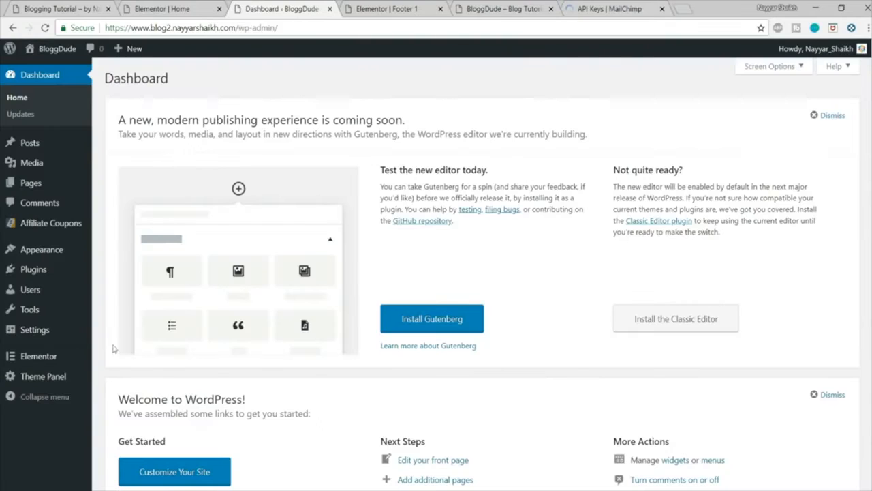
mouse_move(27, 358)
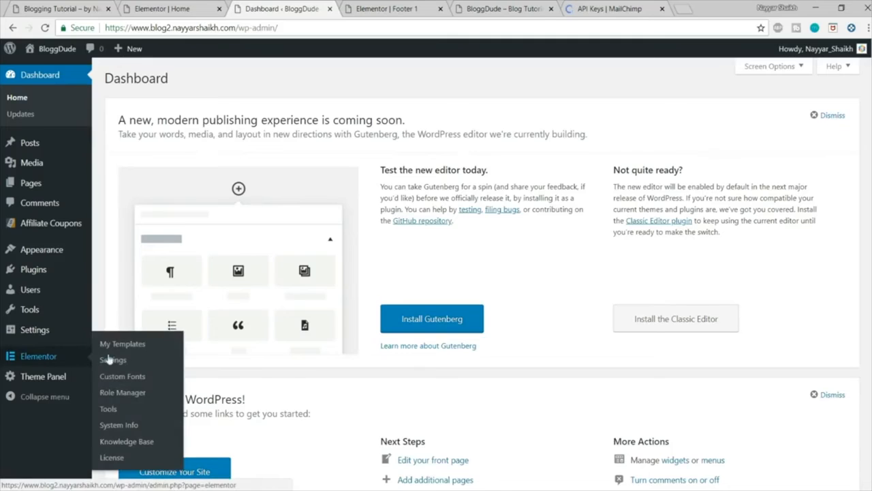
left_click(112, 360)
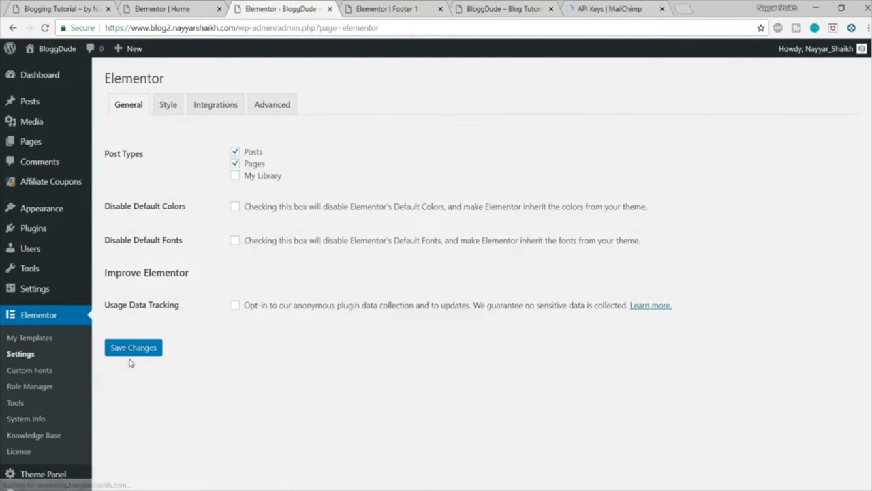
left_click(226, 108)
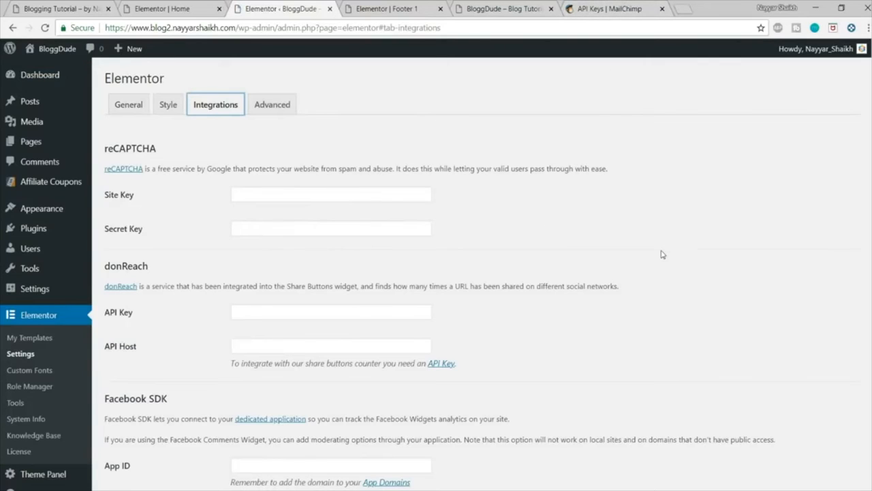
Step: Paste the API key into the MailChimp integration, validate it and save the Elementor settings
scroll(662, 252, "down", 4)
left_click_drag(107, 225, 152, 230)
left_click(155, 230)
left_click(263, 255)
key("ctrl+v")
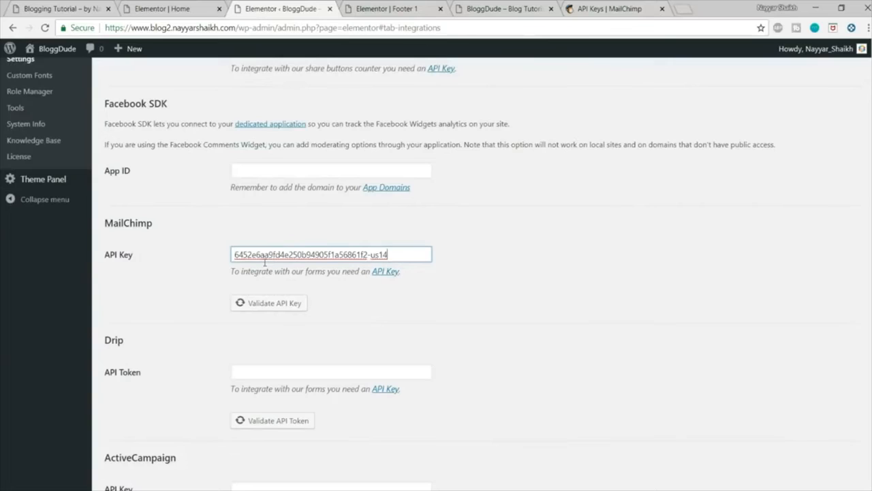
left_click(292, 307)
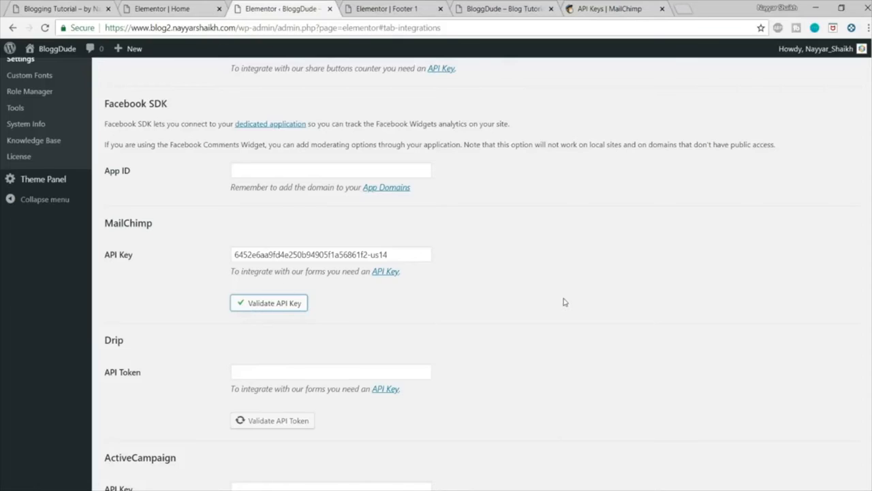
scroll(564, 301, "down", 8)
left_click(134, 434)
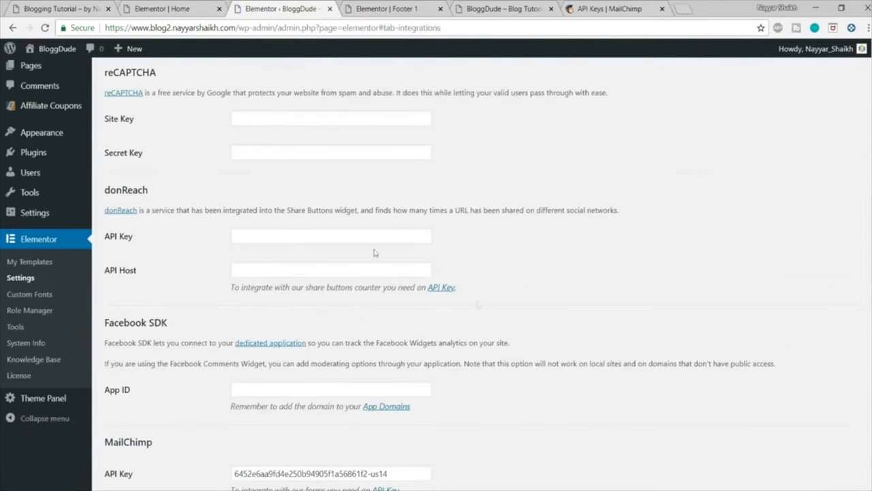
Step: Reload the Footer 1 editor and open the footer's newsletter form for editing
left_click(169, 7)
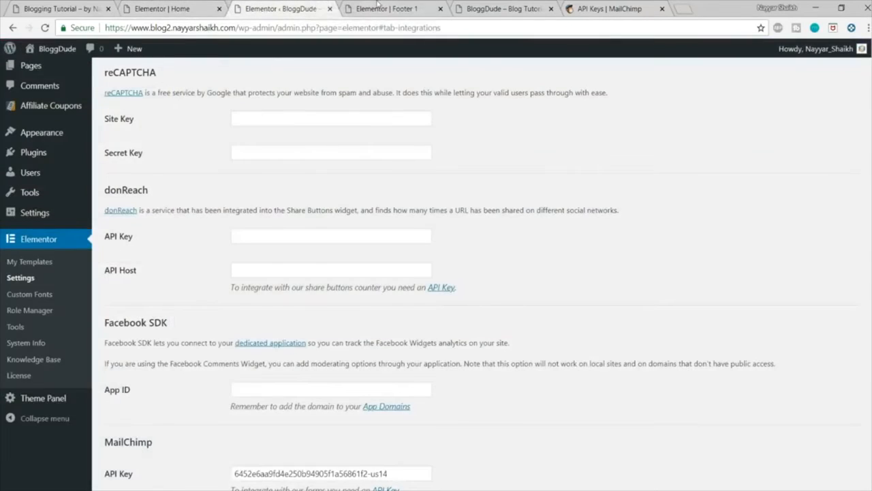
left_click(377, 5)
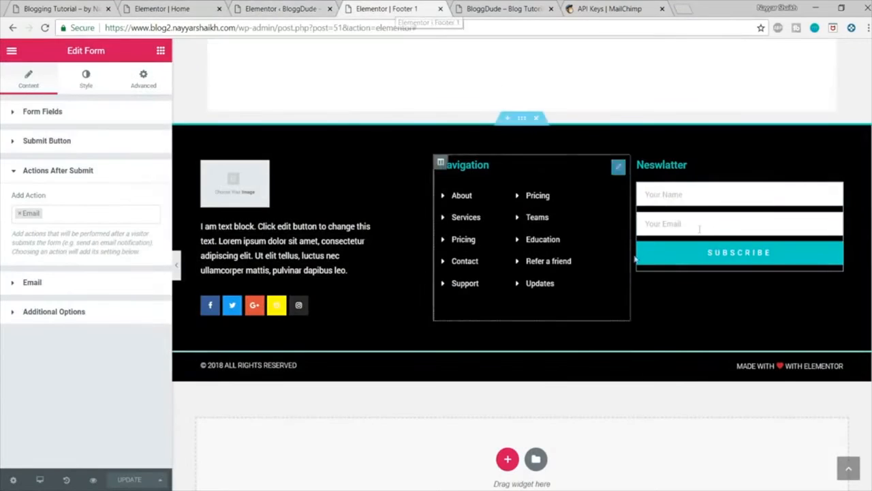
left_click(396, 29)
key("Return")
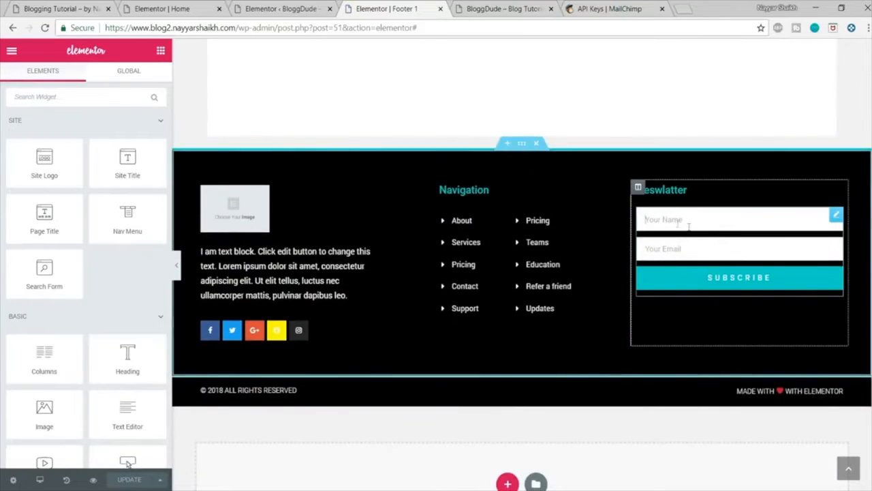
left_click(688, 227)
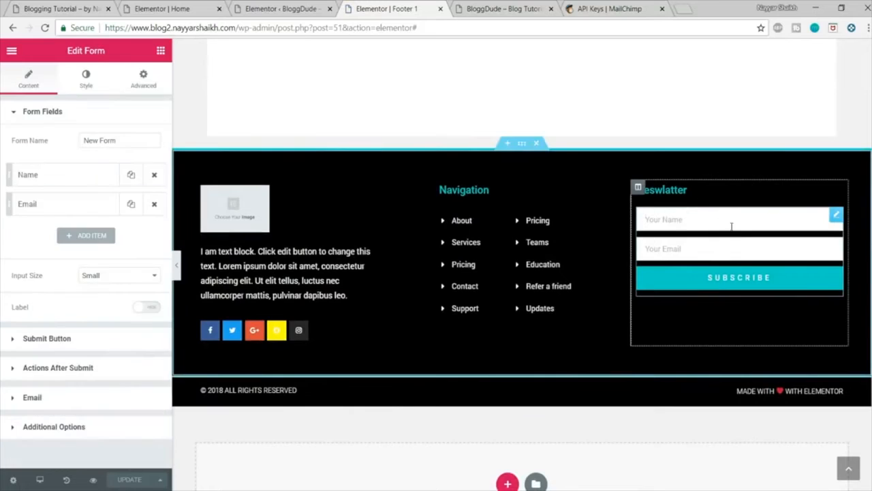
Step: Replace the newsletter form's Email action after submit with MailChimp
left_click(94, 371)
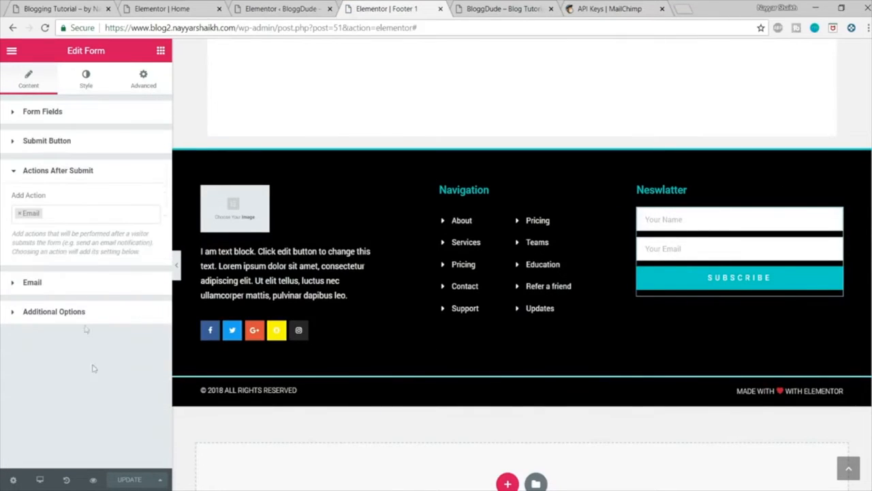
left_click(19, 215)
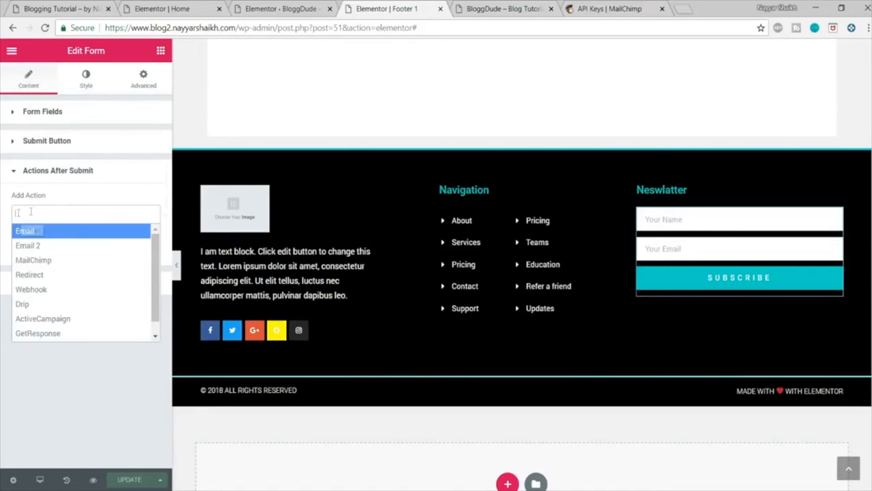
left_click(61, 262)
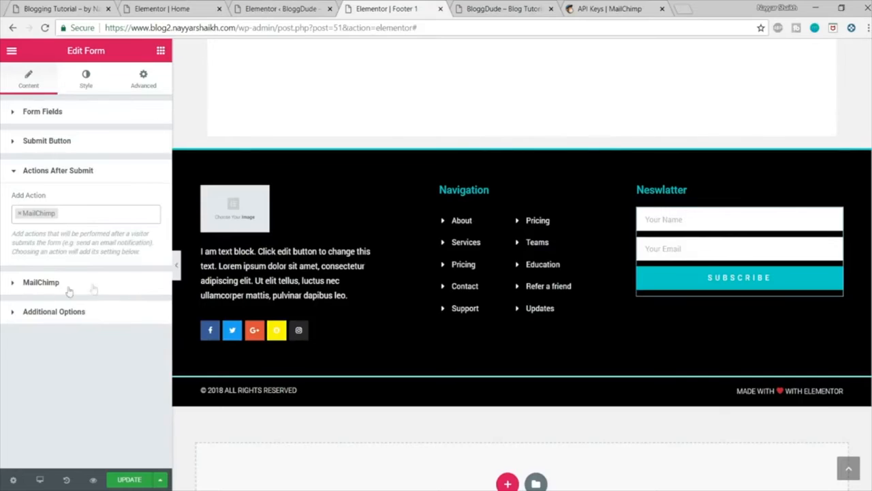
Step: Open the form's MailChimp settings and examine which subscriber lists can be chosen
left_click(58, 285)
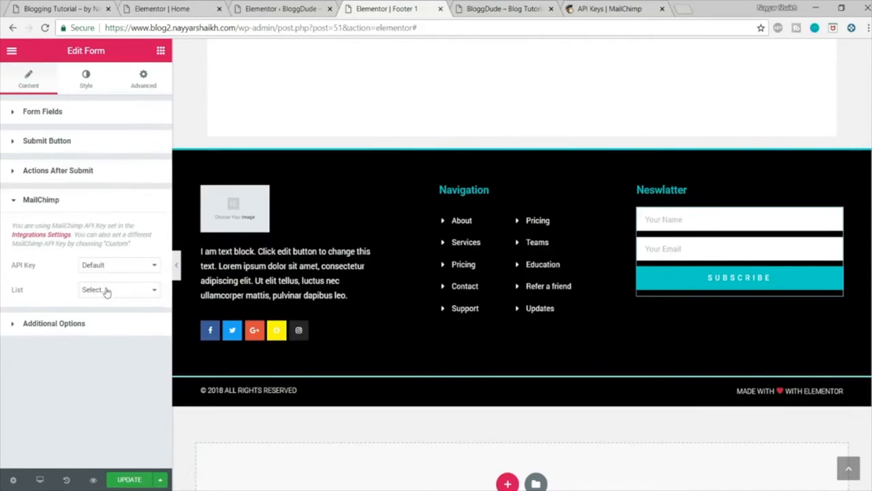
left_click(86, 294)
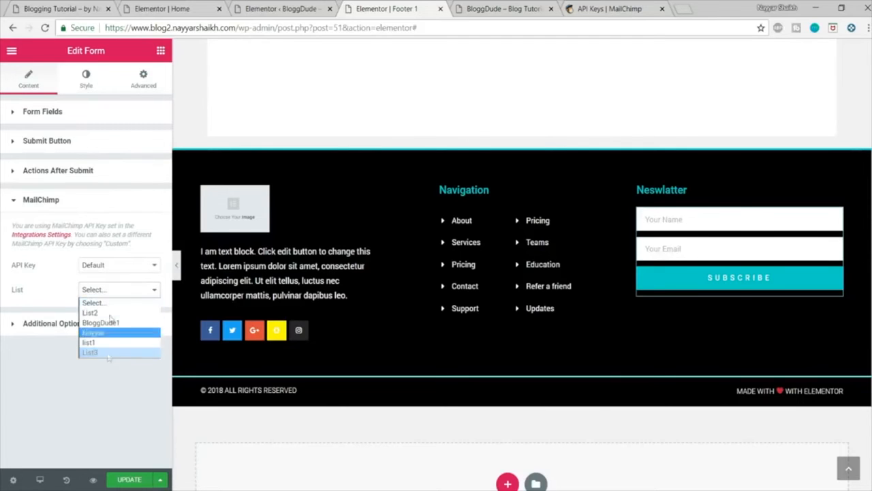
left_click(66, 286)
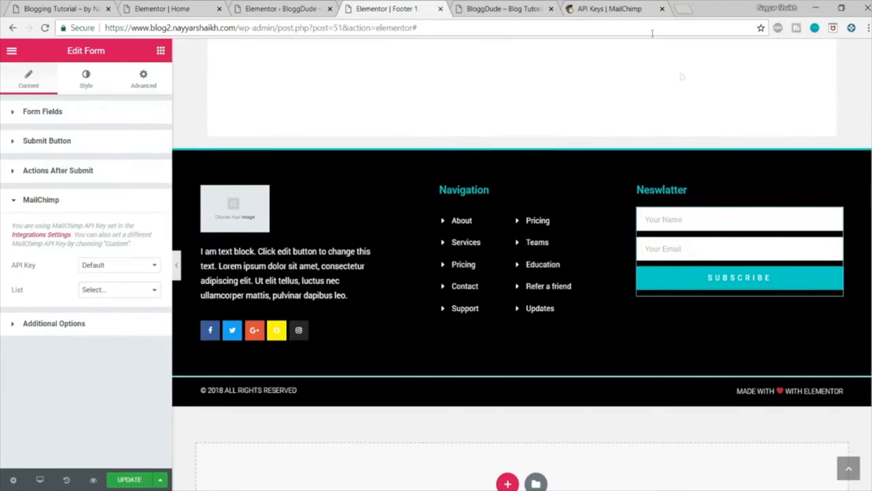
Step: Switch to MailChimp, start creating a new list and name it "Blog Tutorial"
left_click(640, 7)
scroll(752, 248, "up", 5)
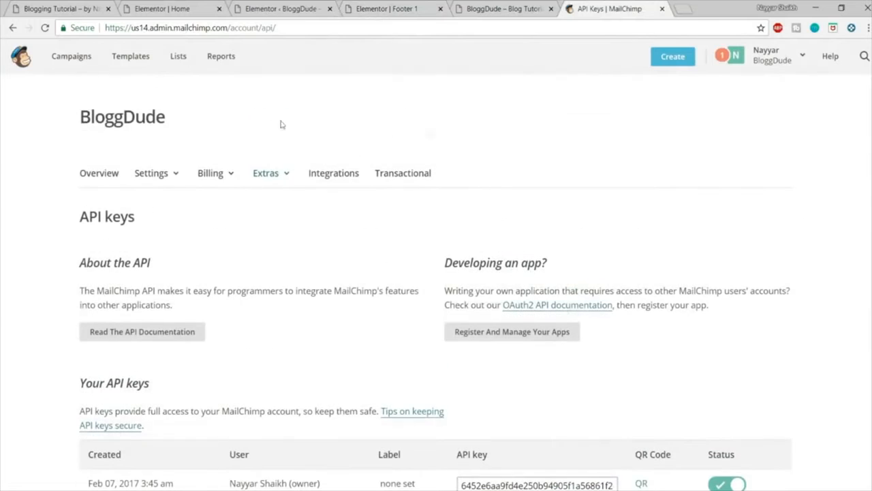
left_click(181, 60)
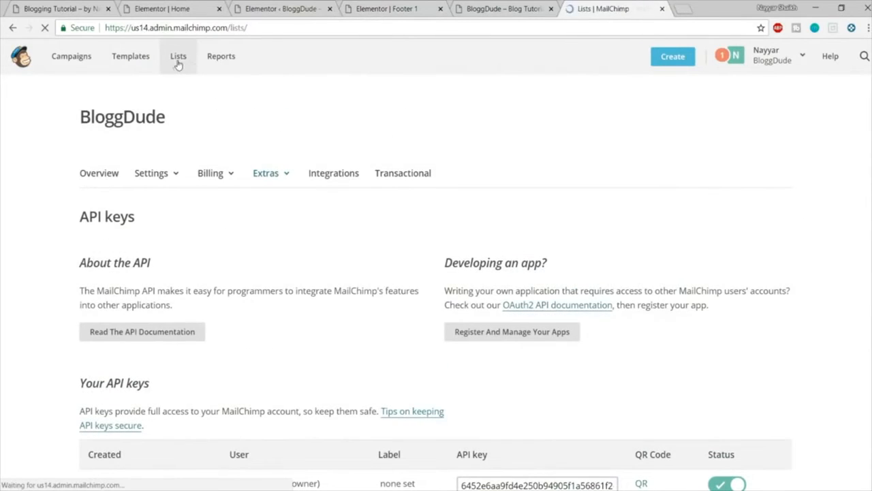
left_click(775, 117)
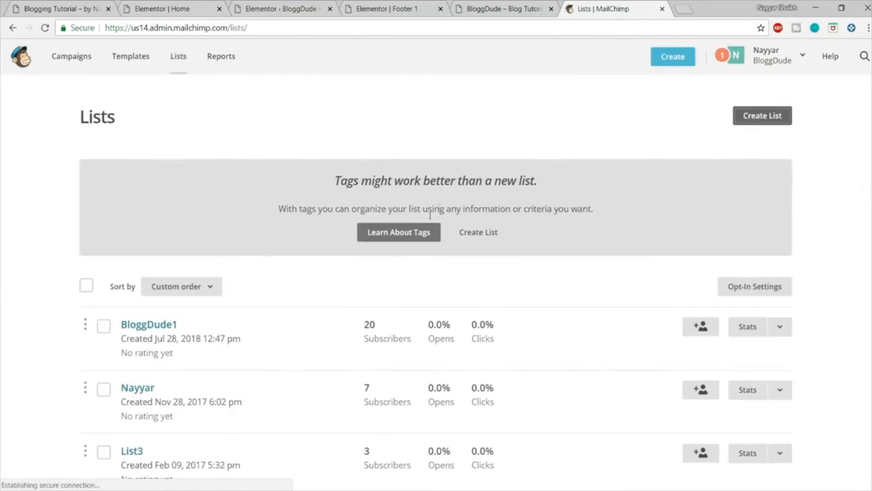
left_click(492, 233)
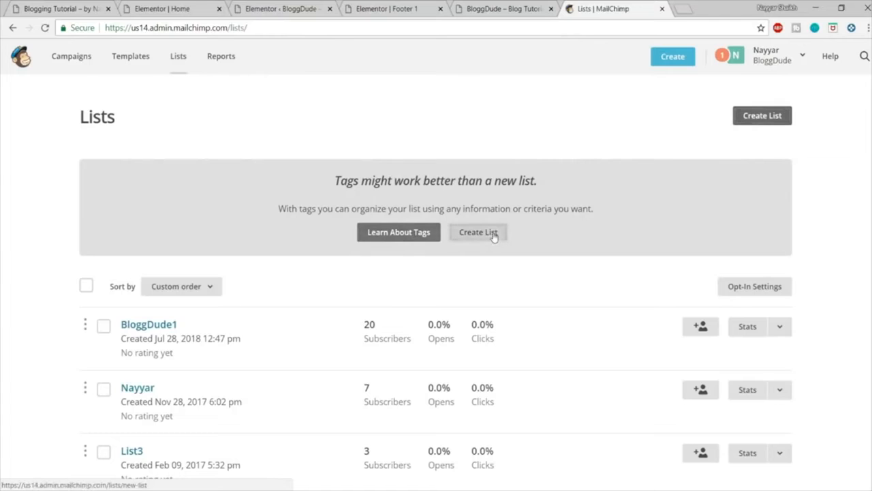
left_click(199, 212)
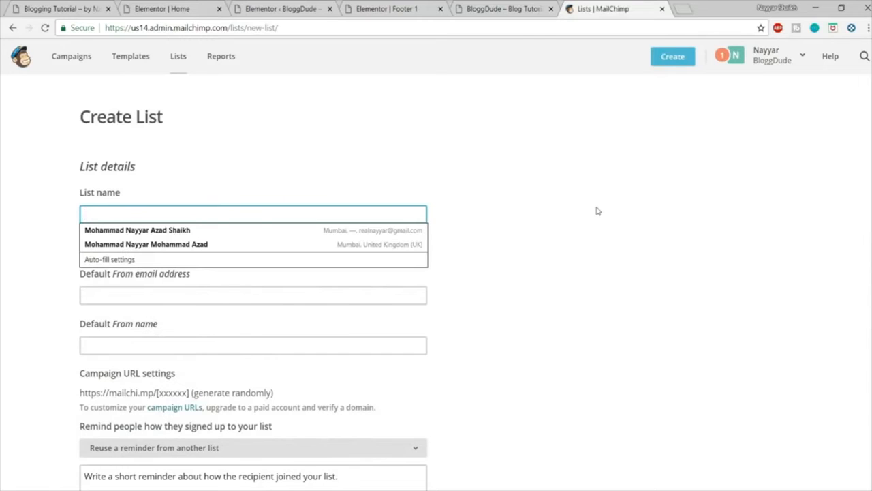
type("Blog Tutori")
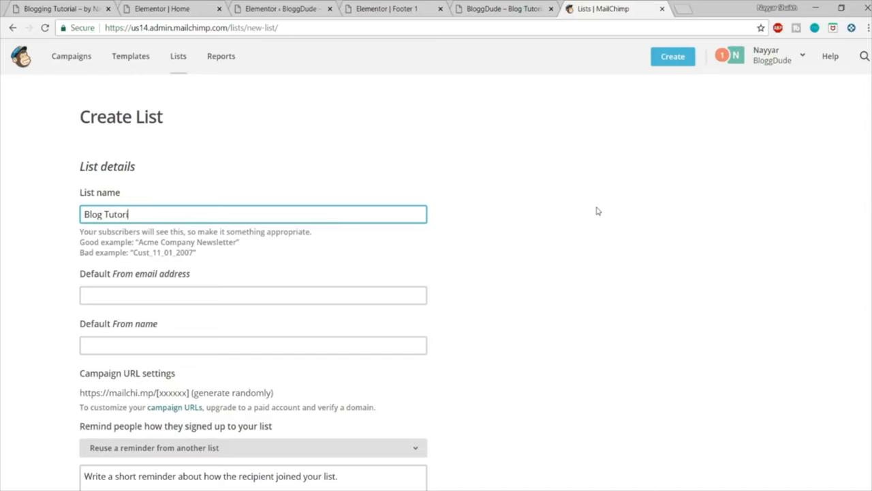
type("al")
Step: Fill in the list's default From email address with the saved e-mail suggestion and enter the sender's full name as From name
scroll(598, 204, "down", 2)
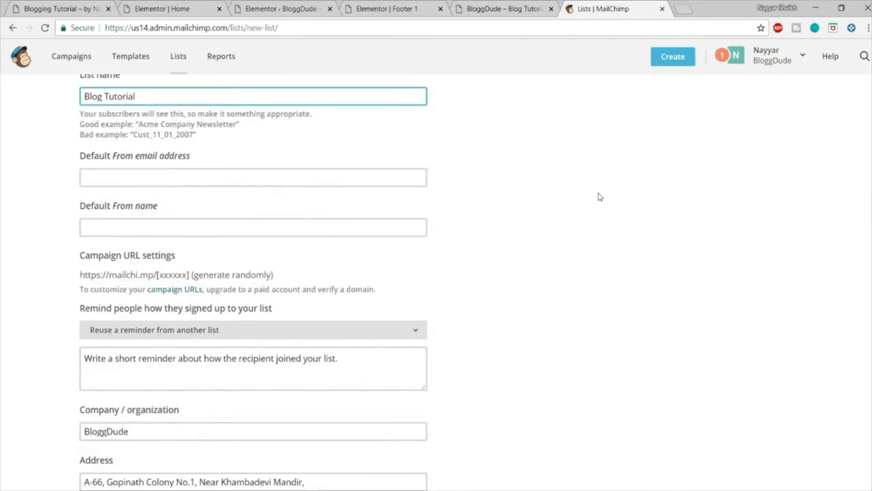
left_click(238, 179)
type("re")
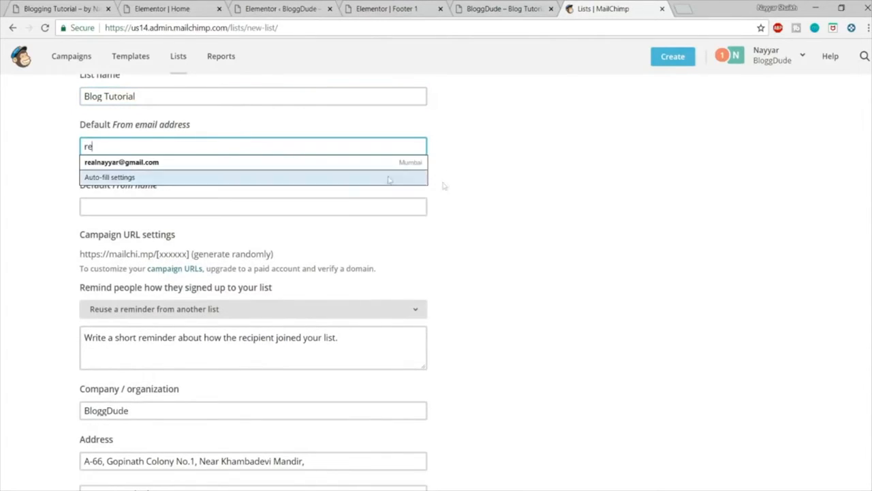
left_click(298, 163)
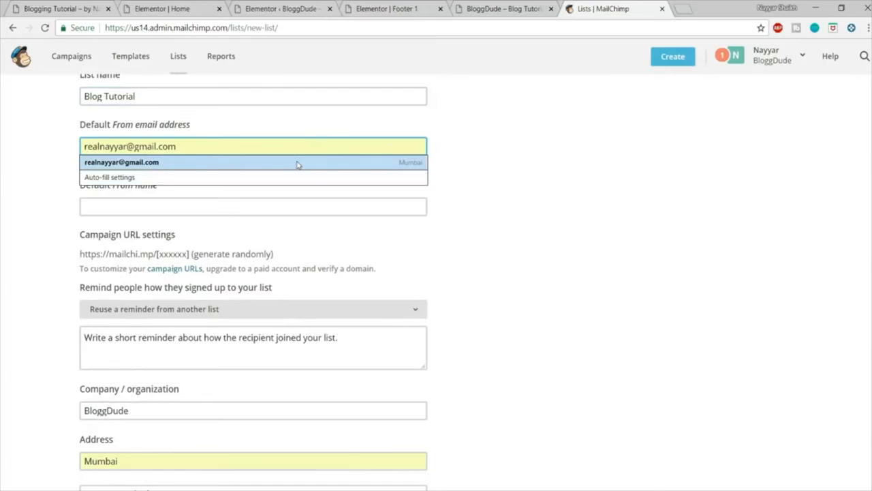
left_click(198, 191)
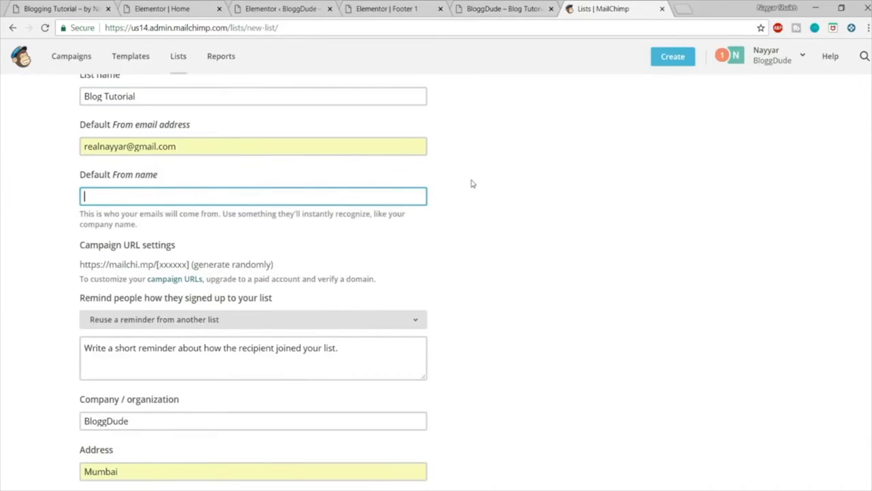
type("Nayyar Shaikh")
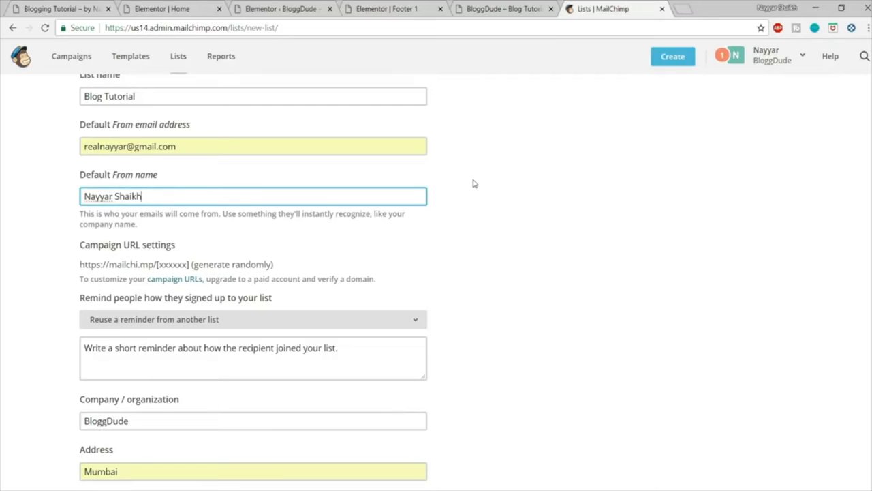
Step: Enter the placeholder text "You as ajdjhsab dsajd askjda sakhd" as the reminder of how people signed up
scroll(475, 184, "down", 1)
left_click(382, 278)
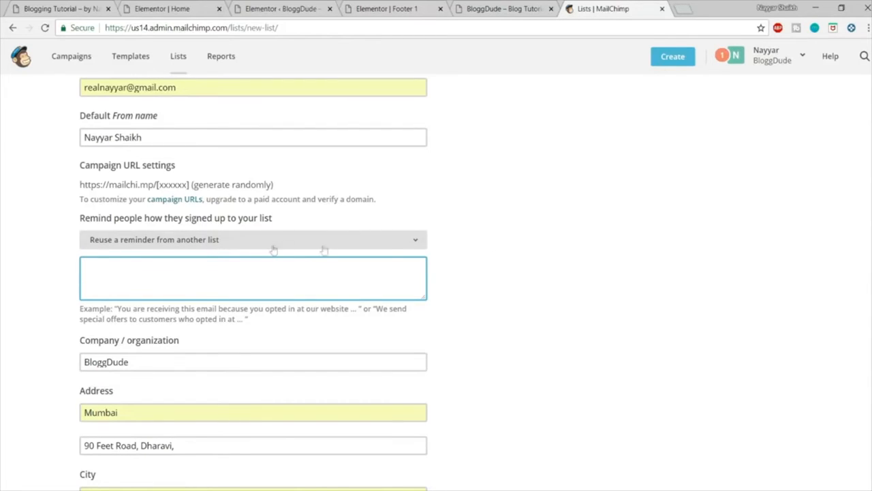
type("as ajdjhsab dsajd askjda sakhd")
Step: Clear the optional phone number from the new list's contact details
scroll(409, 276, "down", 2)
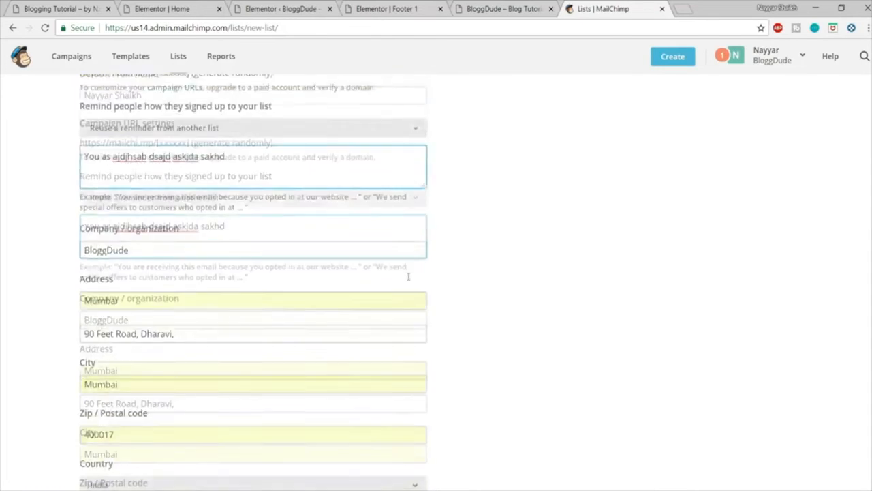
scroll(136, 293, "down", 5)
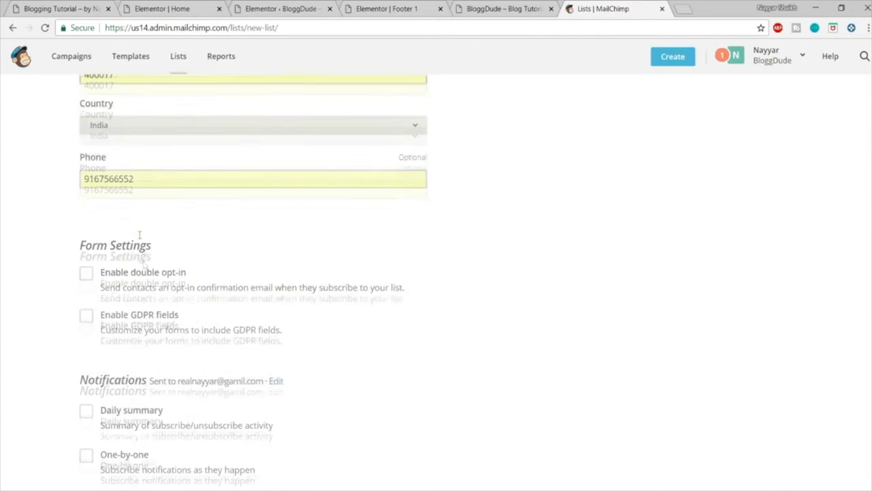
double_click(139, 178)
key("BackSpace")
left_click(490, 250)
scroll(491, 250, "down", 1)
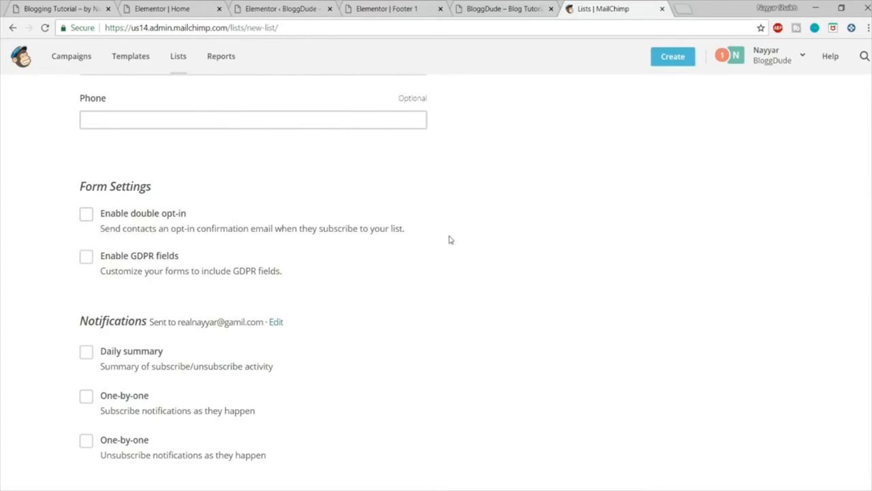
Step: Look at the newsletter form in the Footer 1 editor and return to MailChimp's new list form
left_click(300, 8)
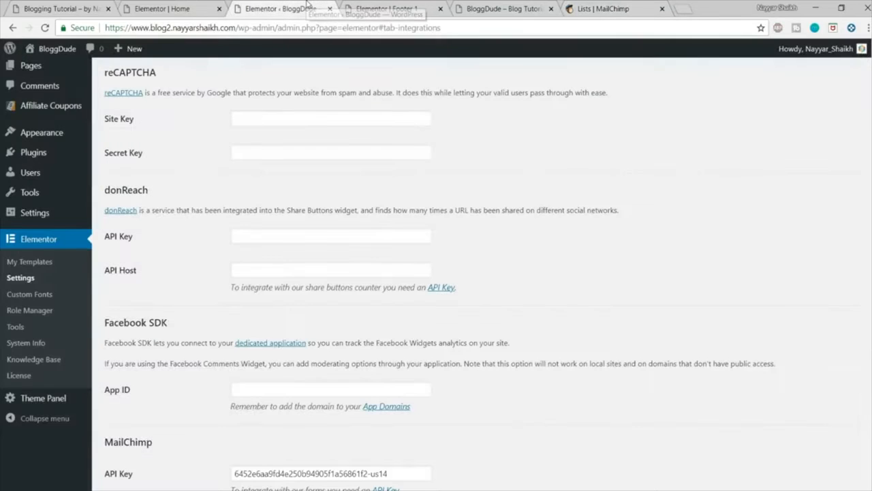
left_click(381, 8)
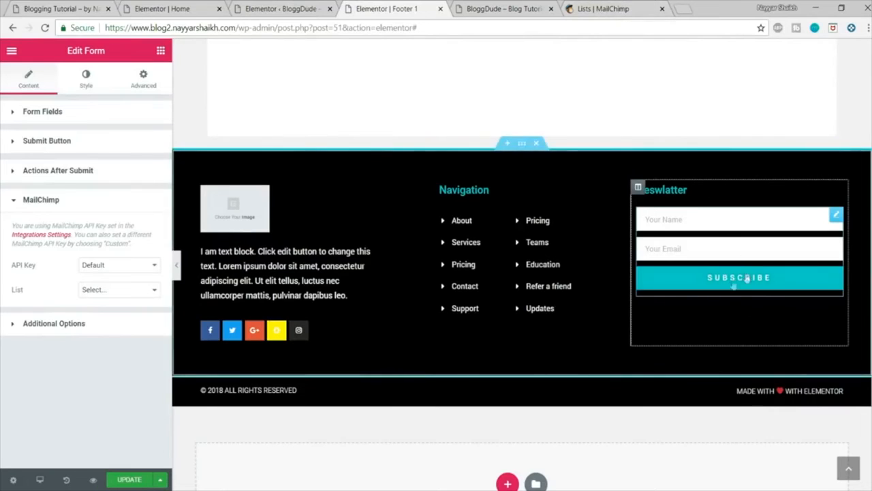
left_click(597, 8)
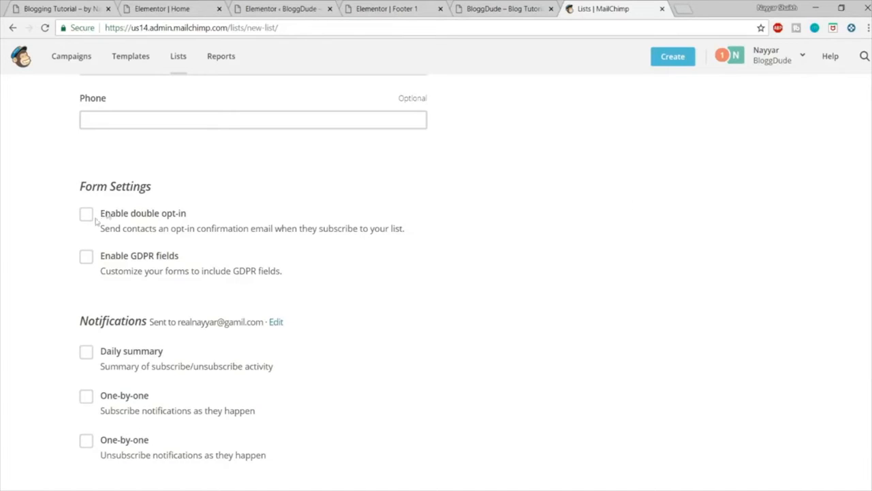
Step: Enable the daily summary notification and save the new MailChimp list
scroll(596, 267, "down", 3)
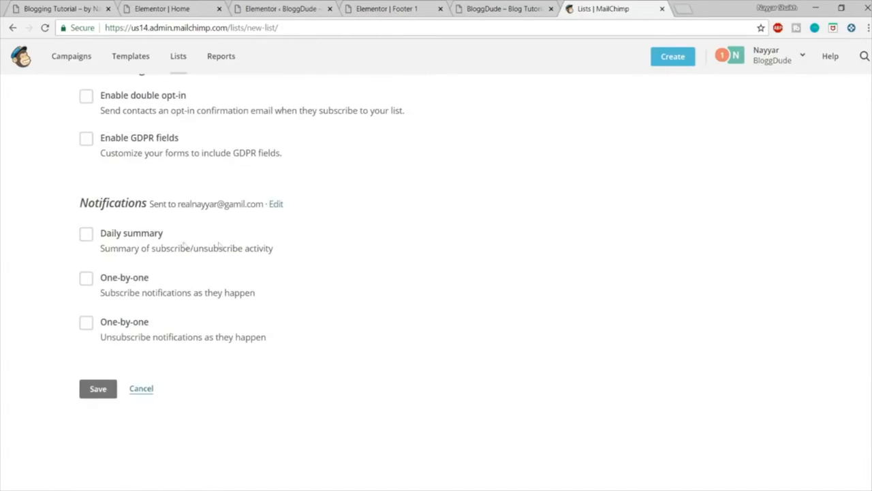
left_click(86, 234)
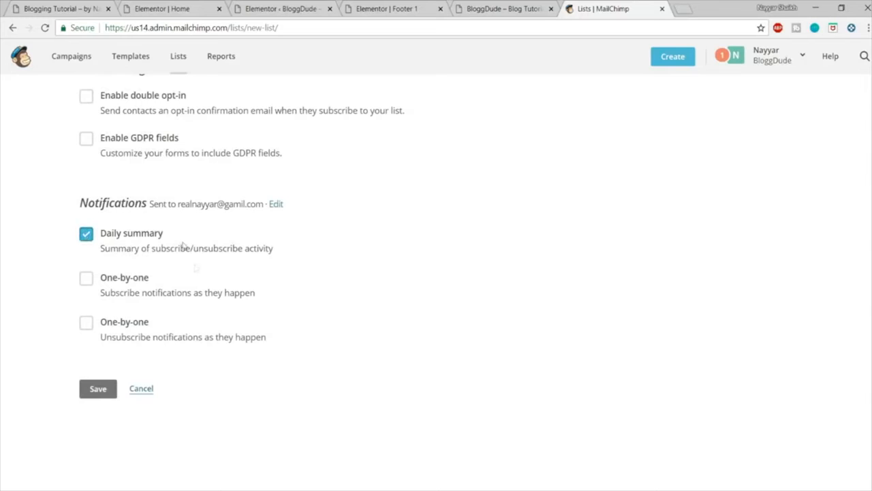
left_click(112, 389)
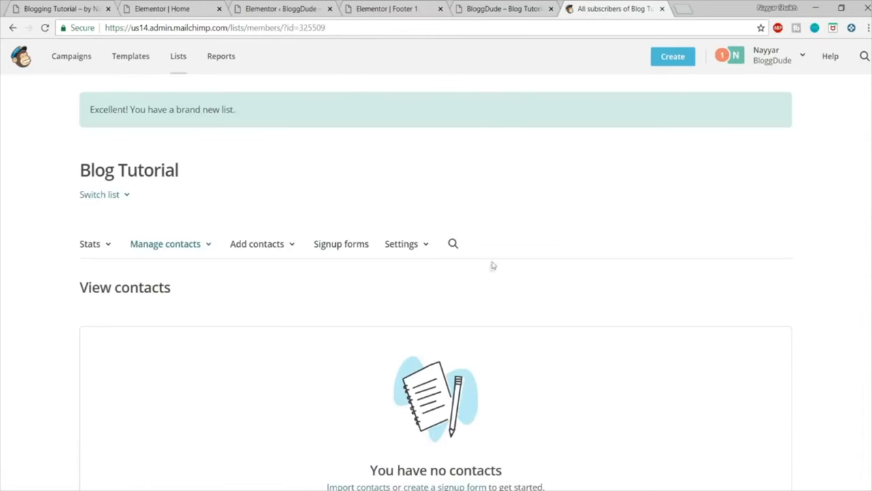
Step: Return to the Footer 1 editor and choose List3 as the newsletter form's MailChimp list
left_click(211, 6)
left_click(261, 6)
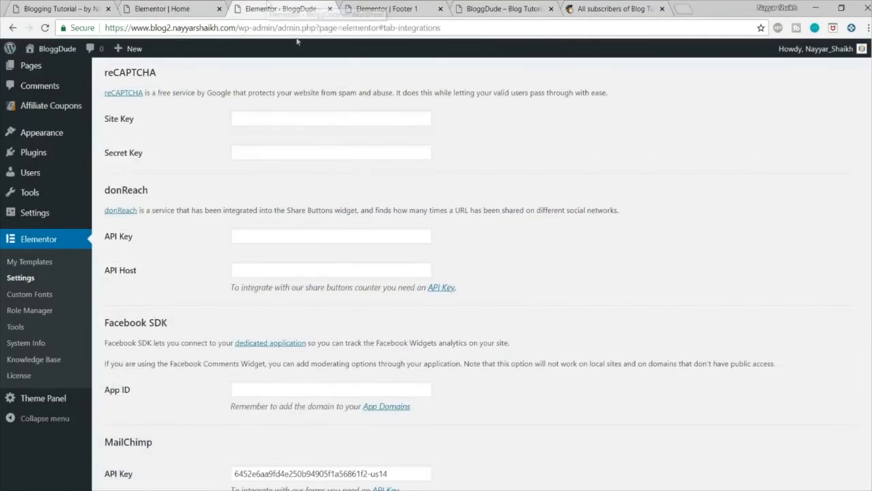
left_click(351, 6)
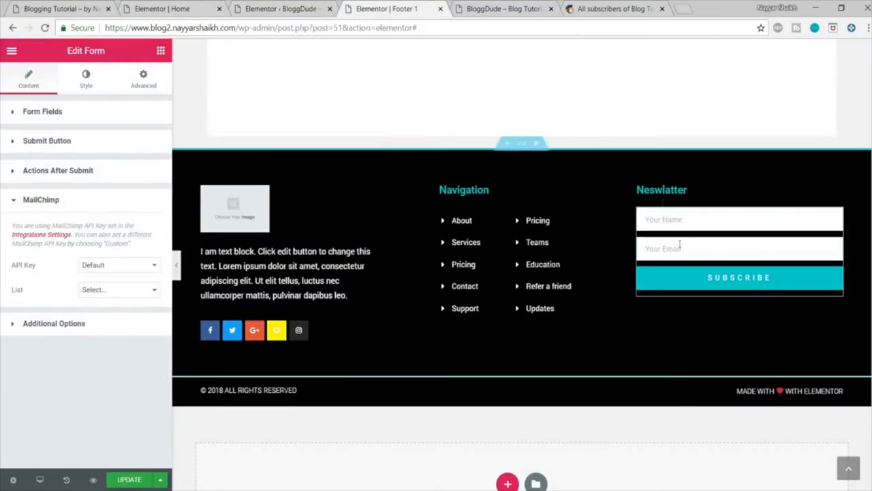
left_click(150, 290)
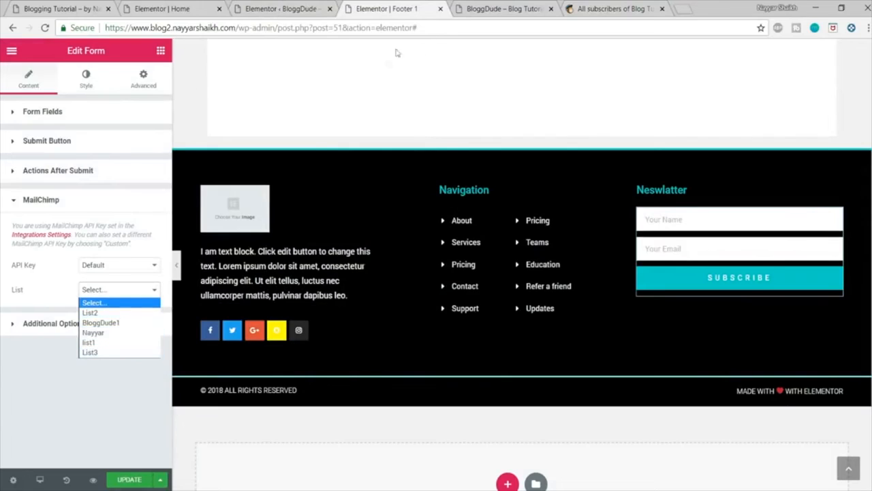
left_click(113, 352)
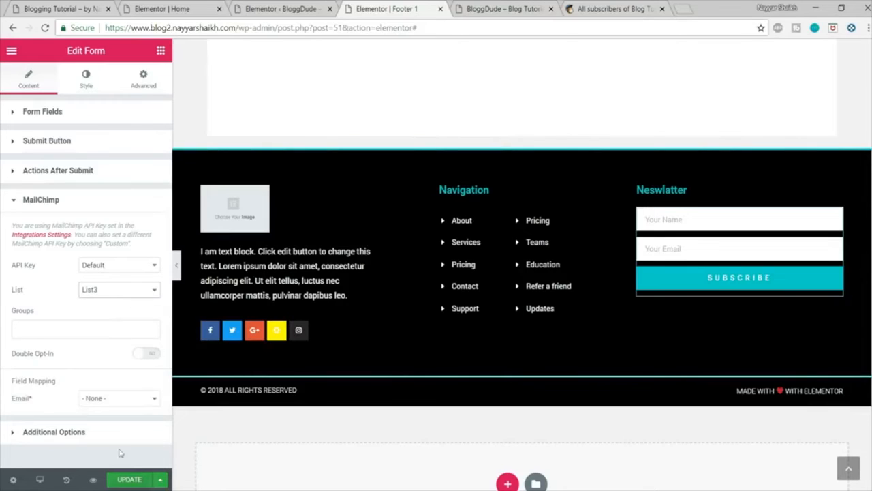
Step: Map MailChimp's required Email field to the form's Email field and update the footer
left_click_drag(13, 385, 66, 386)
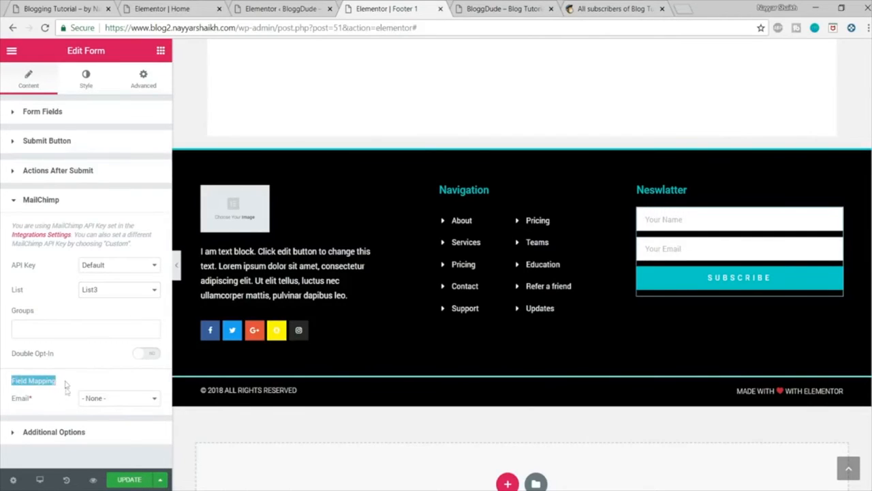
double_click(19, 400)
left_click(116, 405)
left_click(127, 420)
left_click(103, 376)
left_click(136, 480)
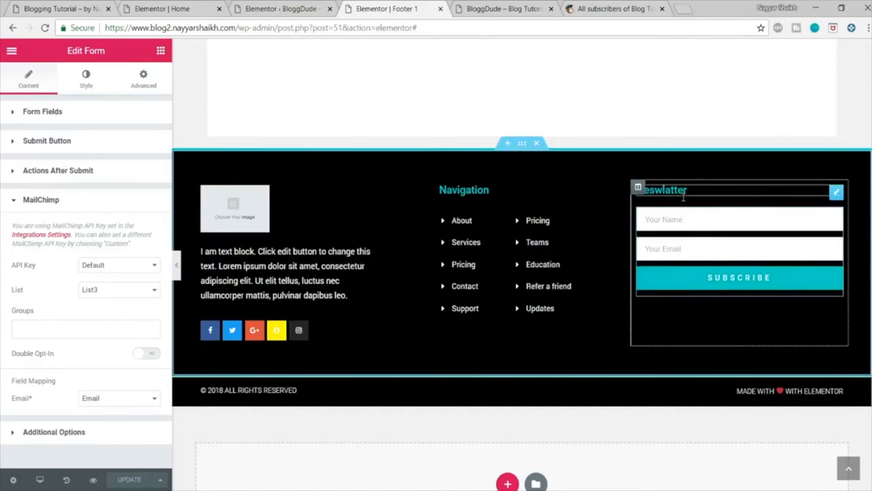
Step: Switch to MailChimp and look over the Blog Tutorial list's contacts page
left_click(576, 9)
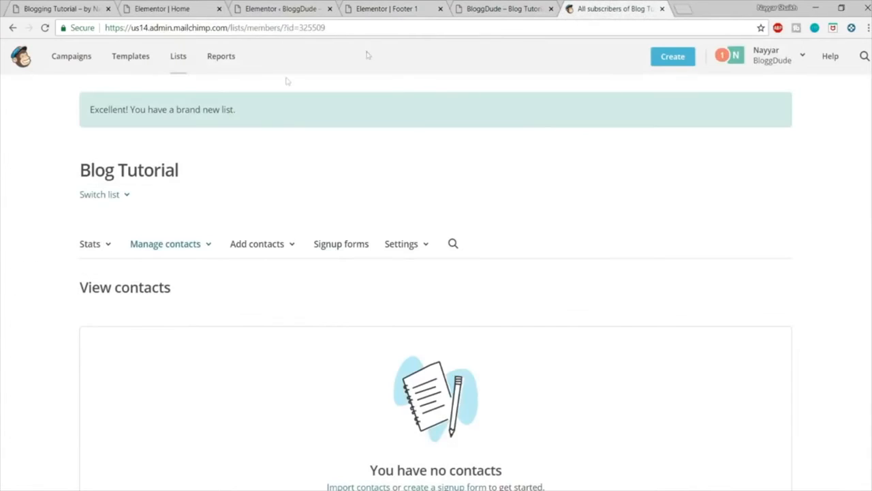
scroll(539, 216, "down", 1)
scroll(550, 259, "up", 1)
Step: Switch to the Elementor editor of the Home page and view its email sign-up section
left_click(178, 7)
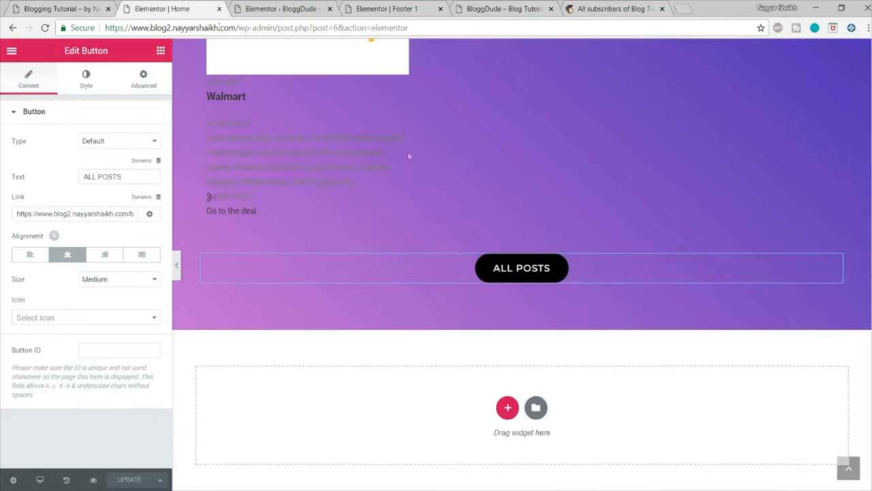
scroll(429, 274, "up", 10)
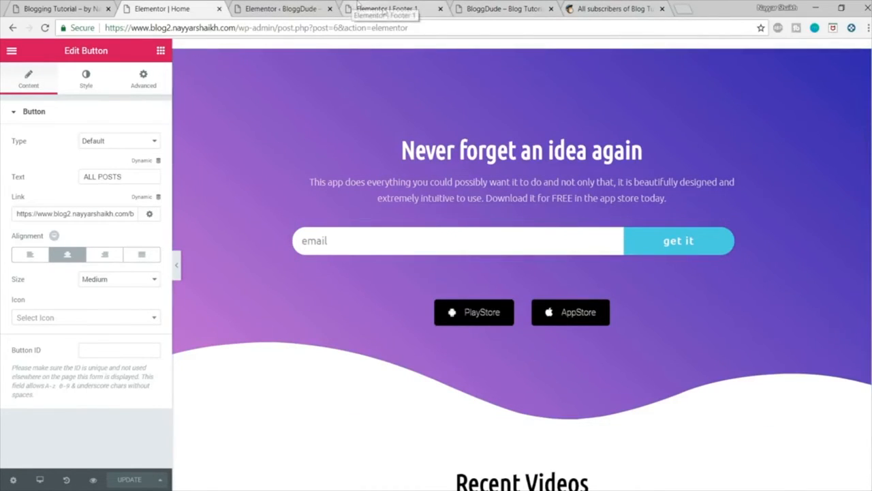
Step: Reload the Home page editor and add MailChimp as an action after submit for the email sign-up form
left_click(385, 27)
key("Return")
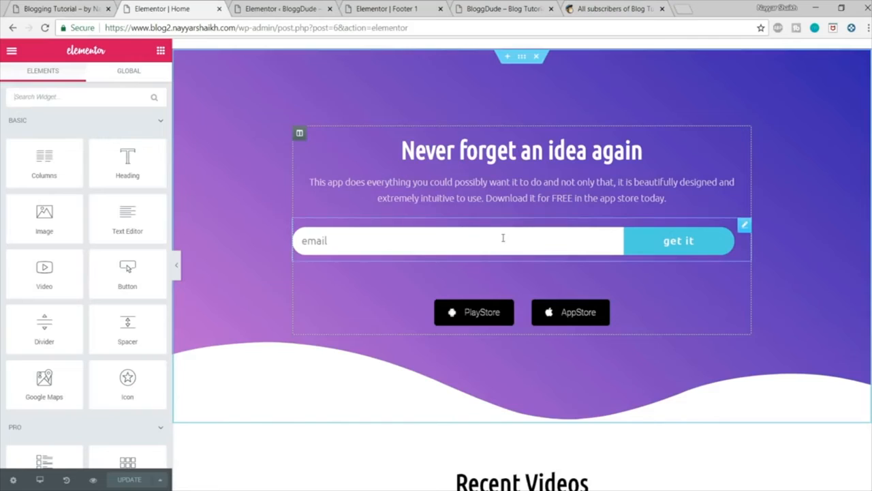
left_click(503, 238)
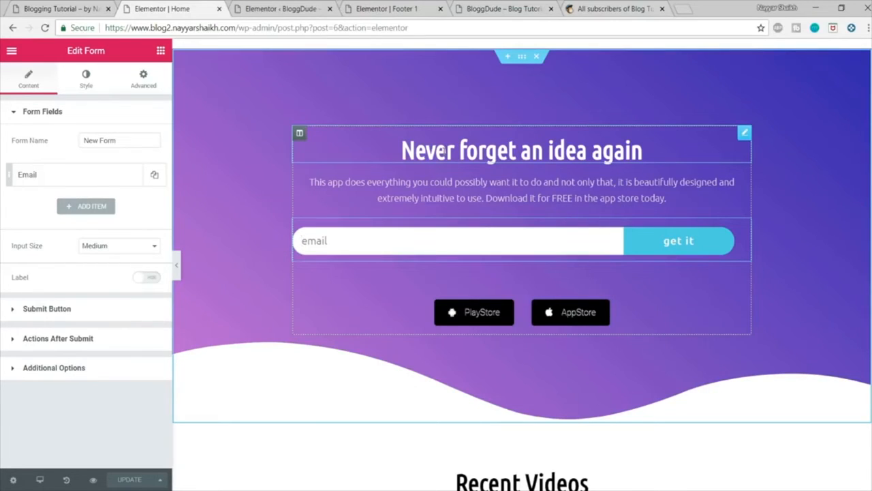
left_click(92, 340)
left_click(68, 210)
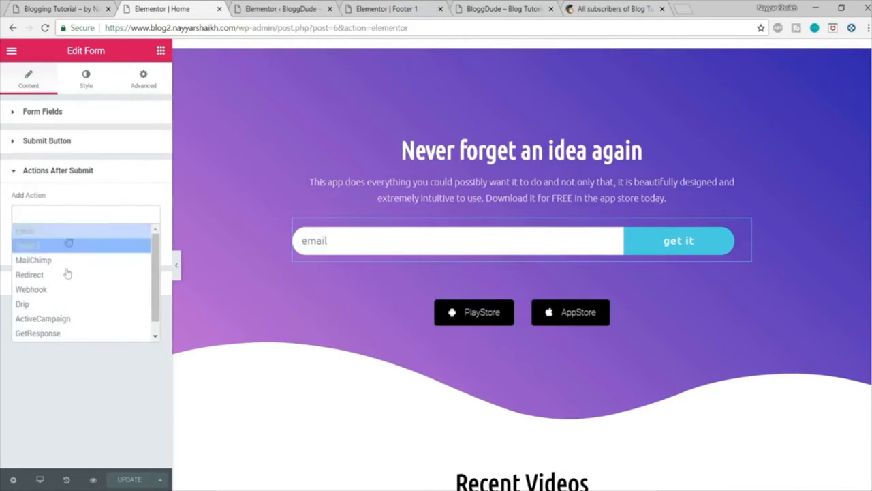
left_click(68, 259)
left_click(124, 178)
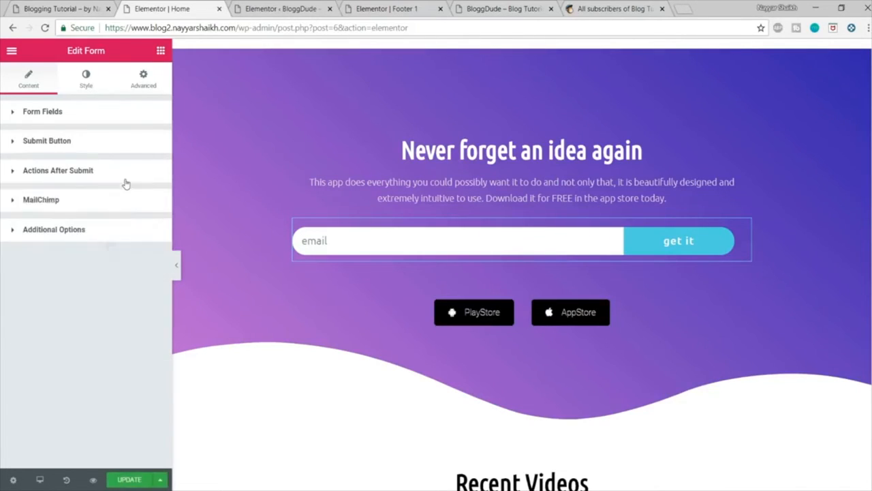
Step: Choose List3 as the MailChimp list for the Home page sign-up form
left_click(67, 204)
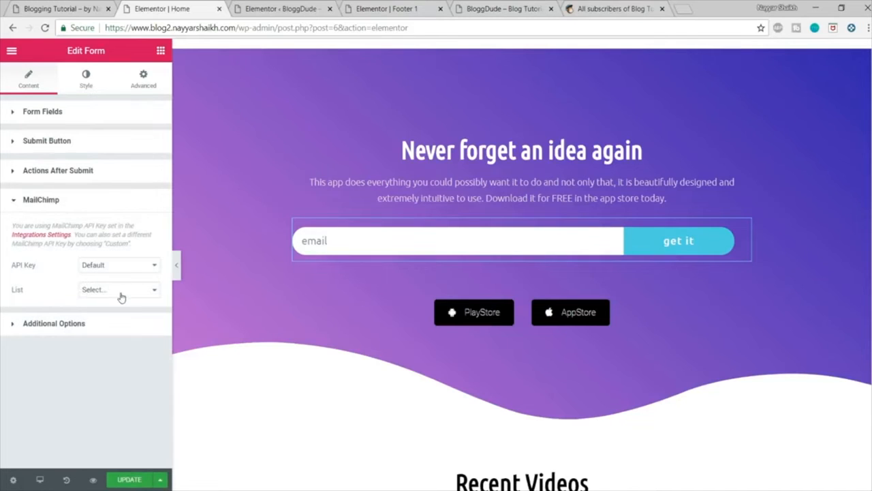
left_click(121, 290)
left_click(112, 361)
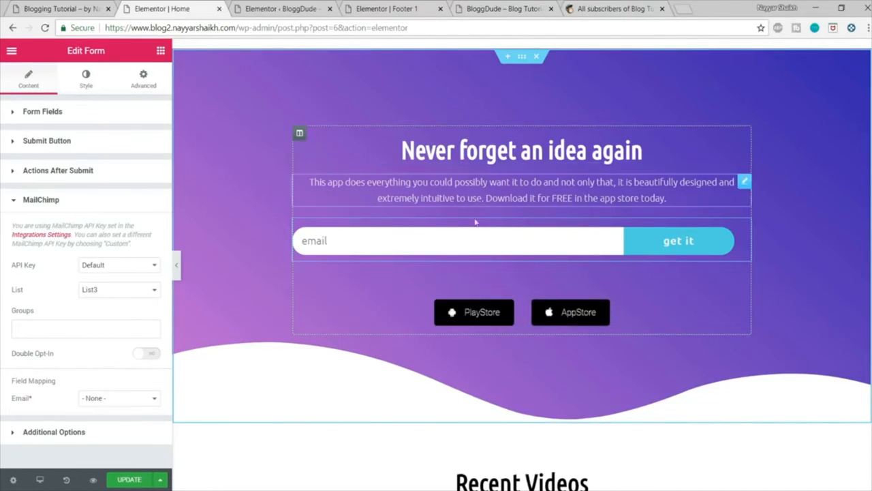
Step: Switch to the Footer 1 editor's tab and load the site's wp-admin dashboard there
left_click(386, 8)
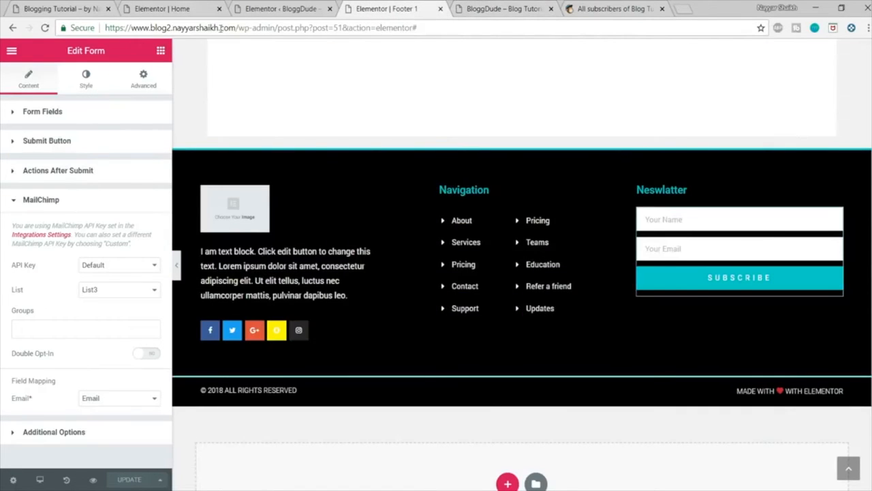
left_click_drag(478, 27, 268, 28)
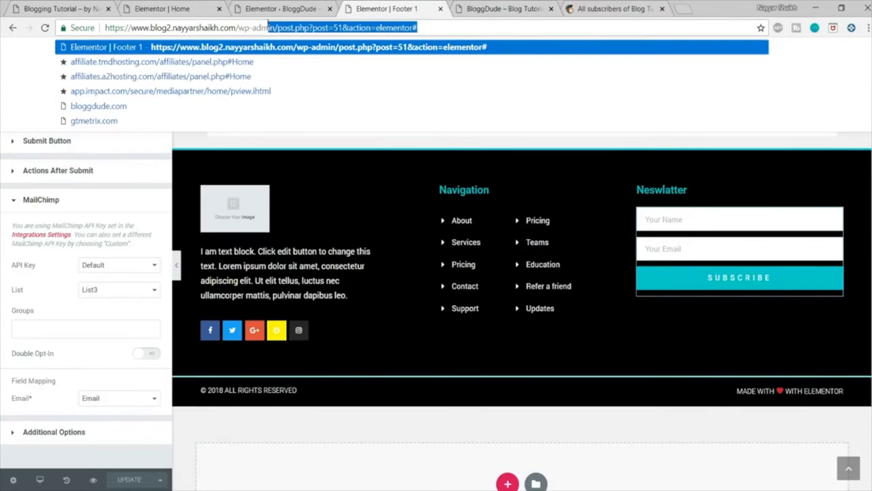
key("BackSpace")
type("in")
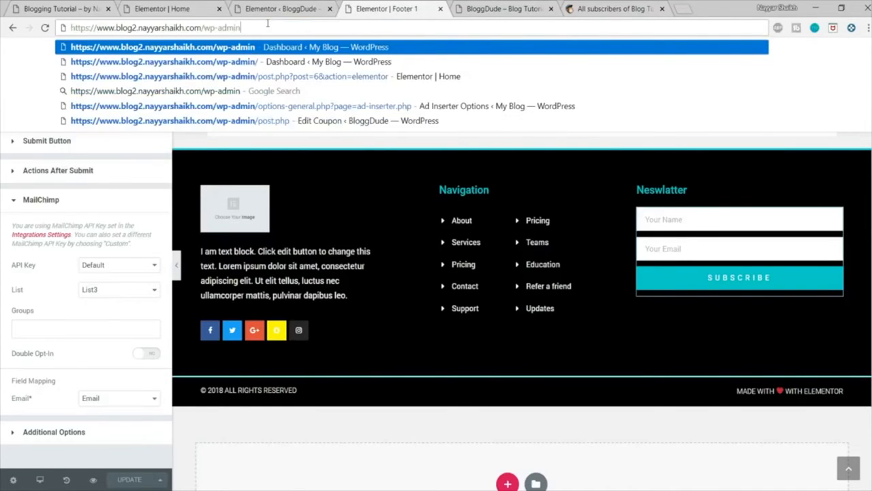
key("Return")
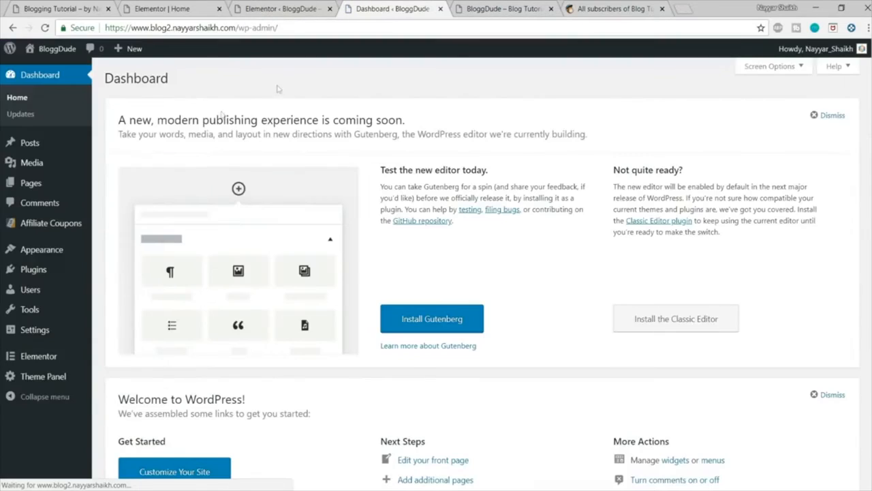
Step: Create a new page titled "Thank You" and set its content layout to 100% Full Width
mouse_move(31, 185)
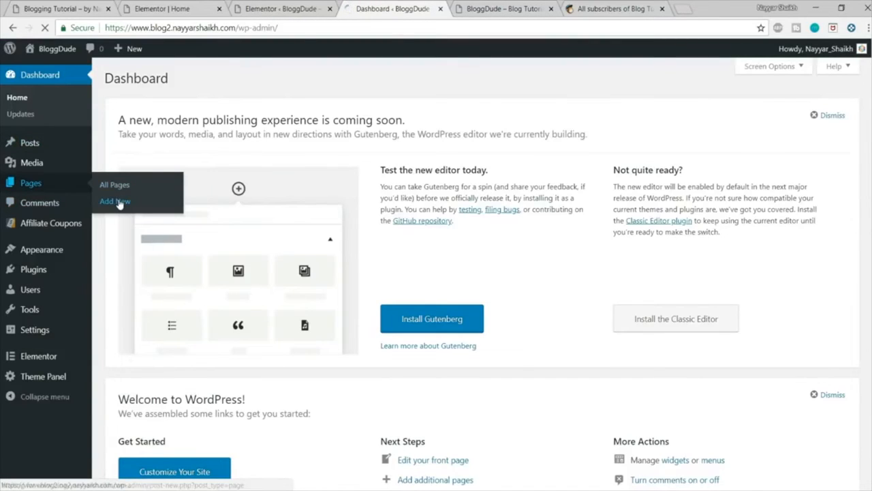
left_click(118, 202)
type("Thank You")
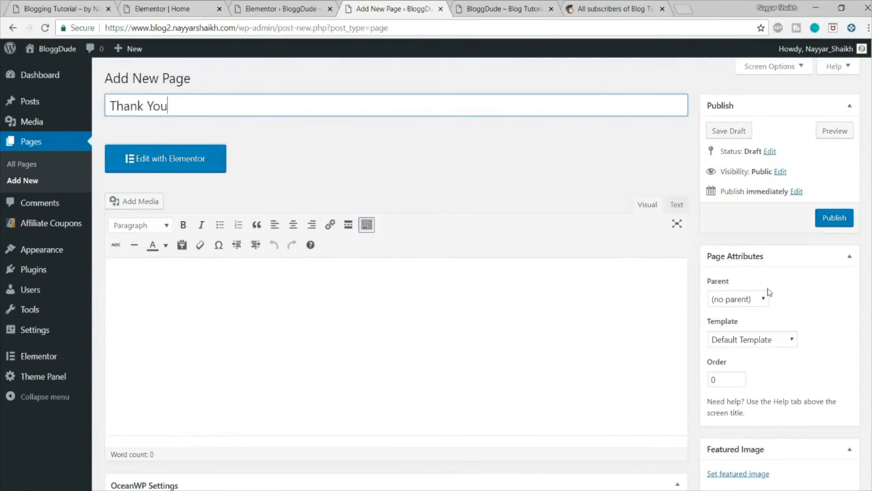
scroll(768, 292, "down", 3)
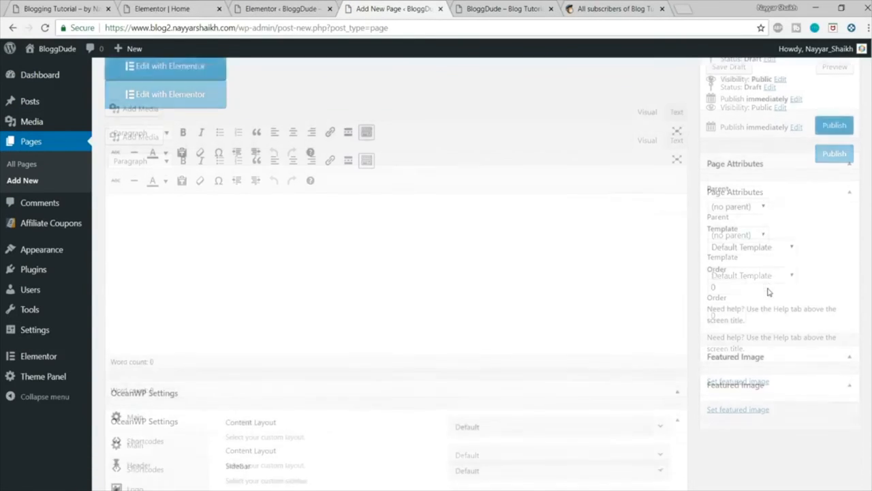
left_click(518, 281)
left_click(499, 391)
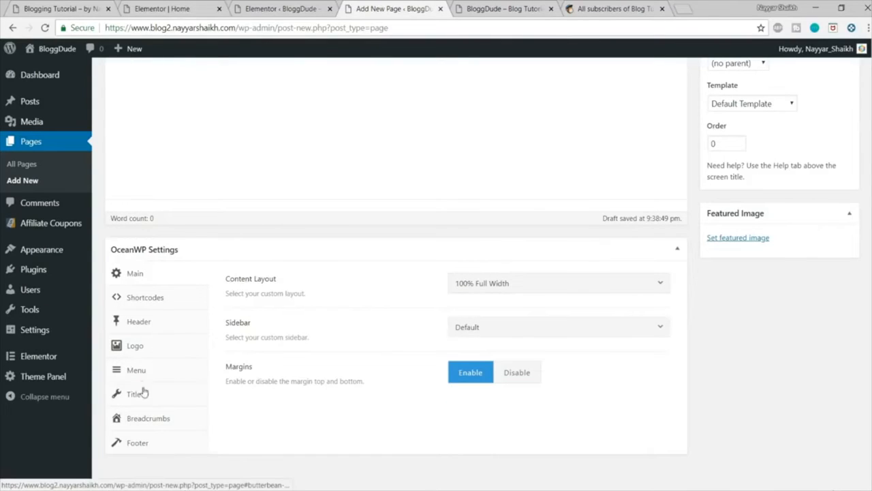
Step: Set the Thank You page's top bar display to Default and choose its header style in the OceanWP settings
left_click(138, 321)
left_click(580, 288)
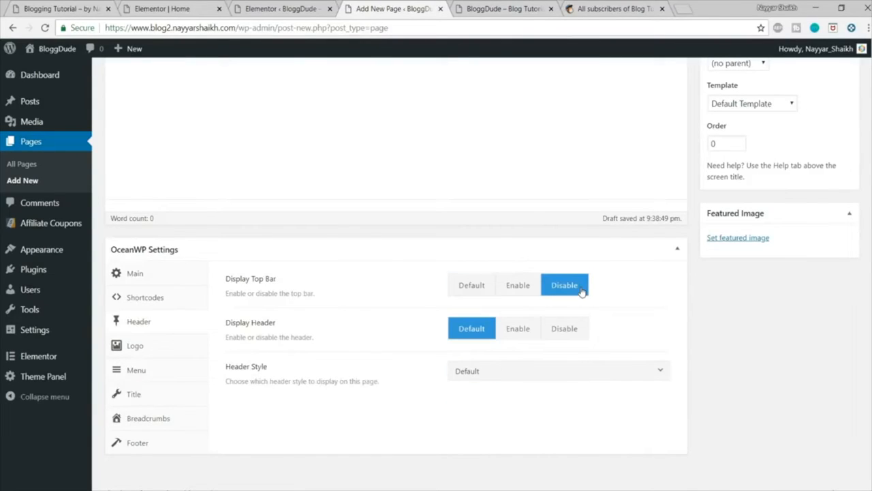
left_click(472, 292)
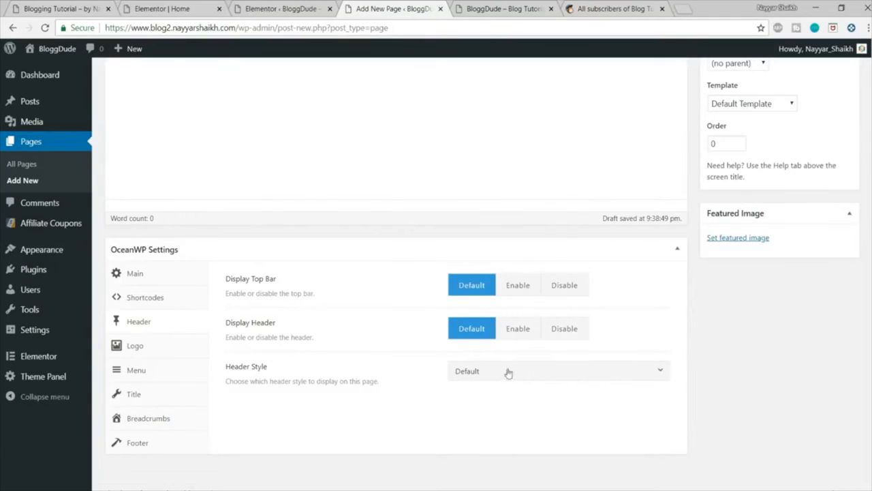
scroll(614, 340, "down", 1)
left_click(520, 358)
left_click(513, 415)
Step: Disable the page title display for the Thank You page and publish the page
left_click(150, 381)
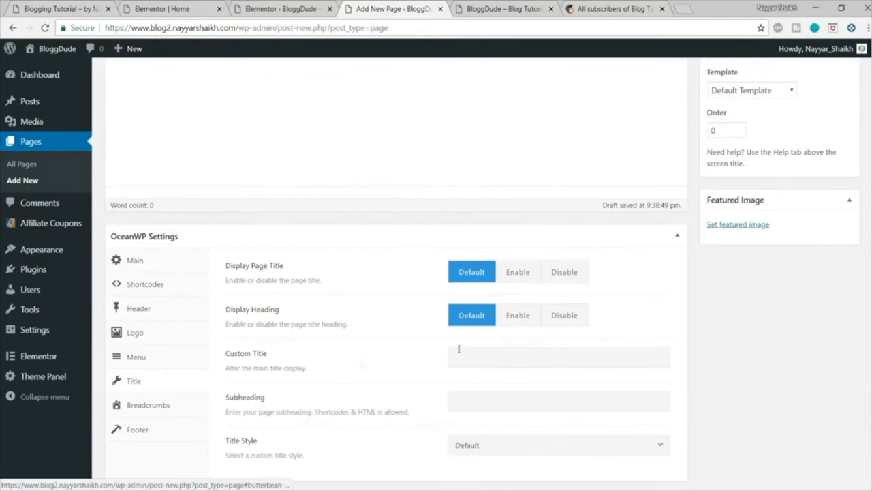
left_click(575, 276)
scroll(386, 403, "up", 4)
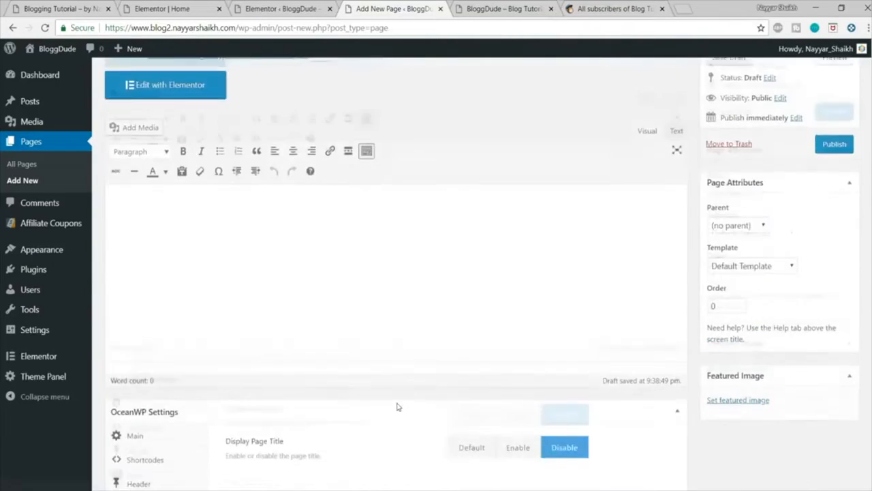
left_click(834, 218)
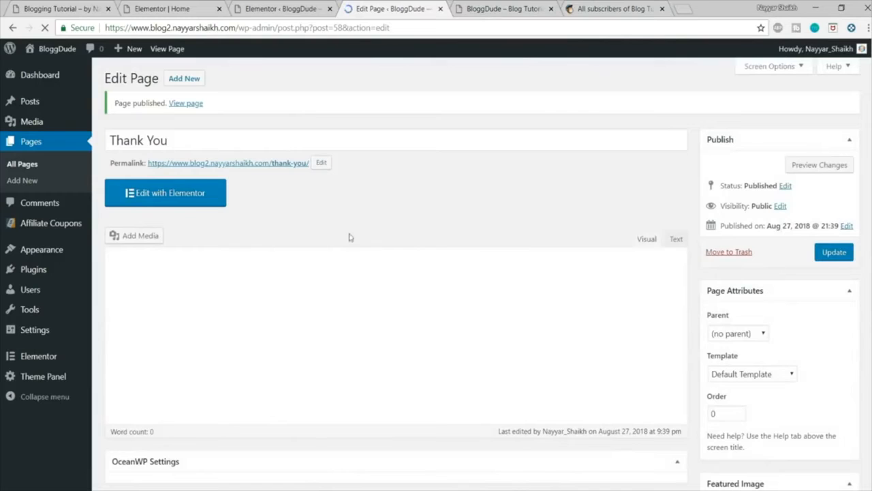
Step: Open the Thank You page in Elementor and insert the "2018 World Championship" page template from the library
left_click(171, 195)
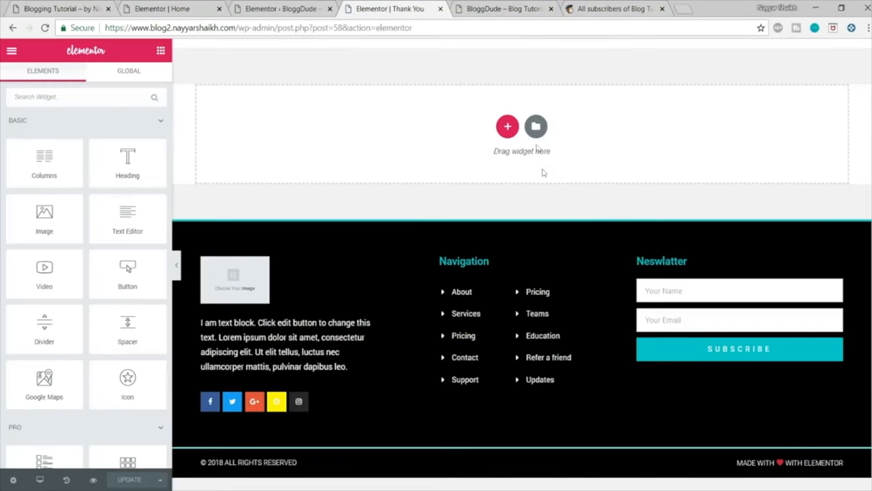
left_click(536, 126)
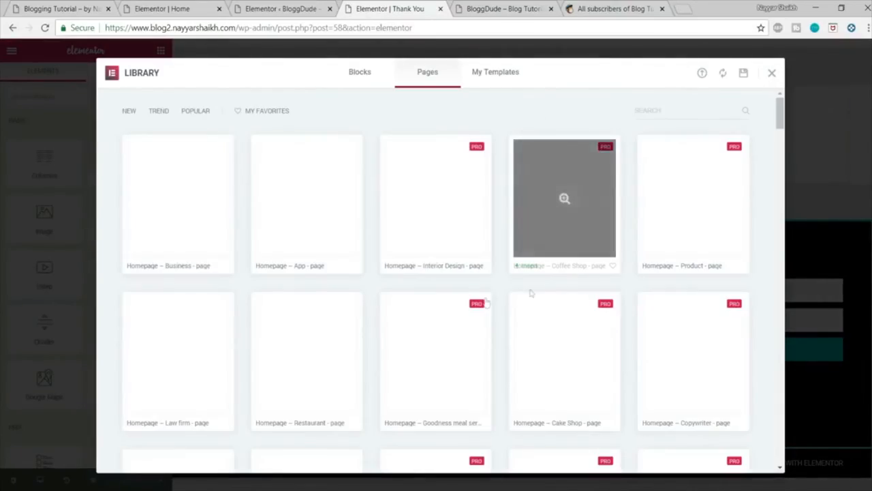
scroll(462, 234, "down", 5)
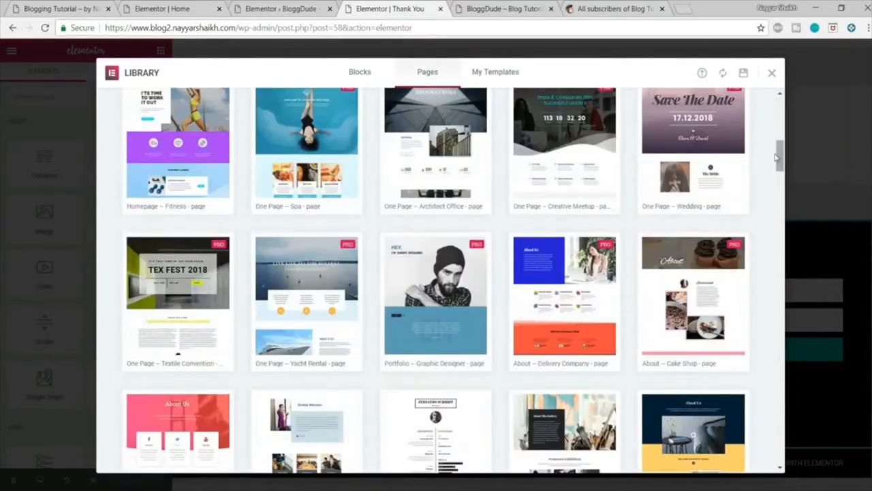
scroll(786, 196, "down", 15)
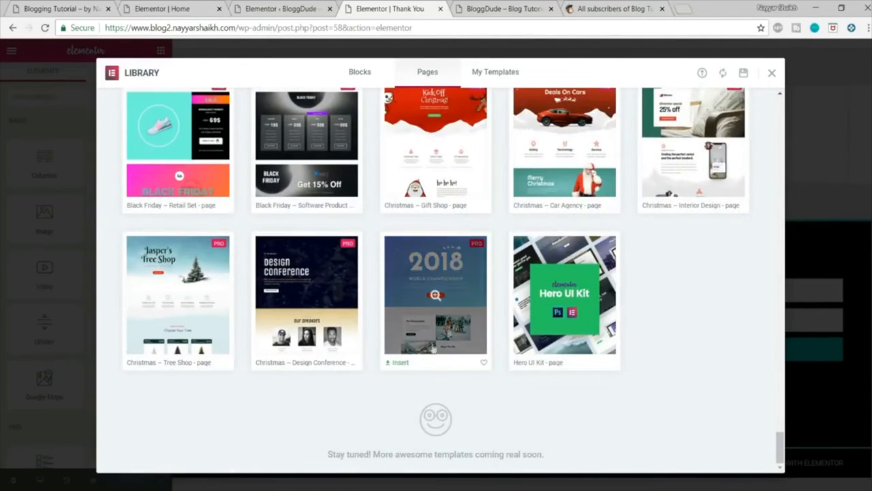
left_click(405, 368)
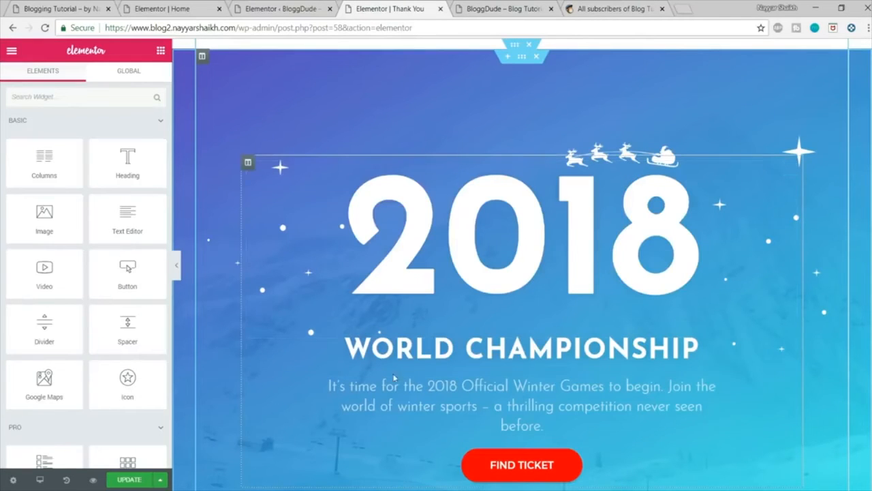
Step: Replace the template's large 2018 heading with the text "Thank You"
left_click(588, 215)
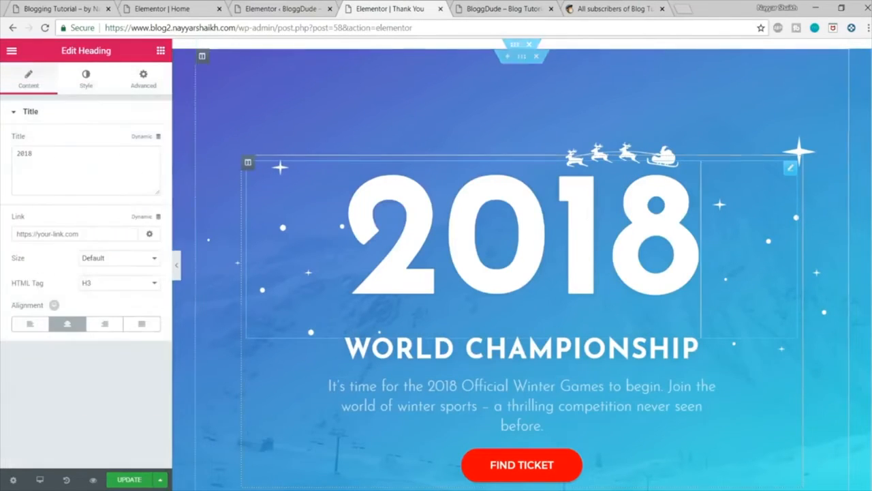
key("ctrl+a")
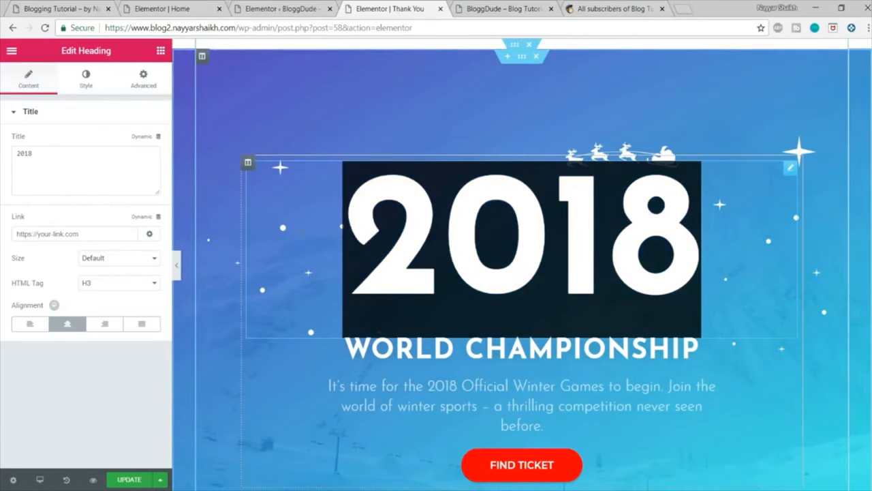
type("Thank You")
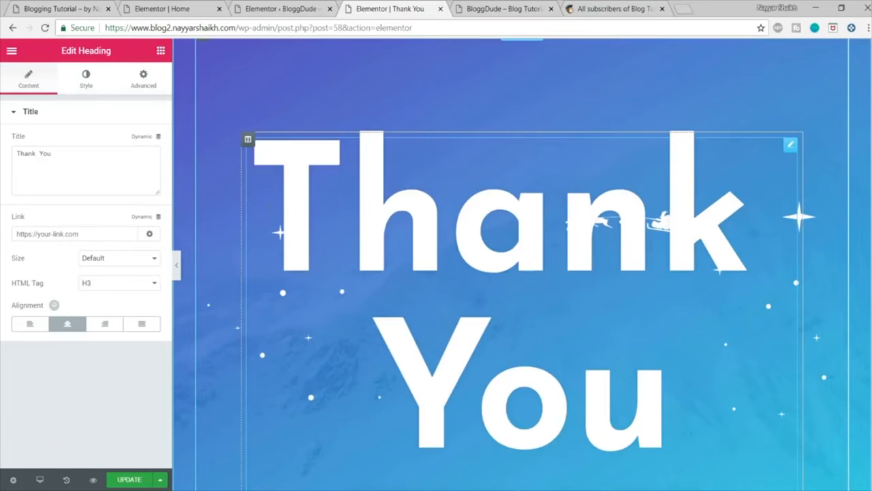
Step: Set the Thank You heading's font size to 150 px and update the page
left_click(86, 91)
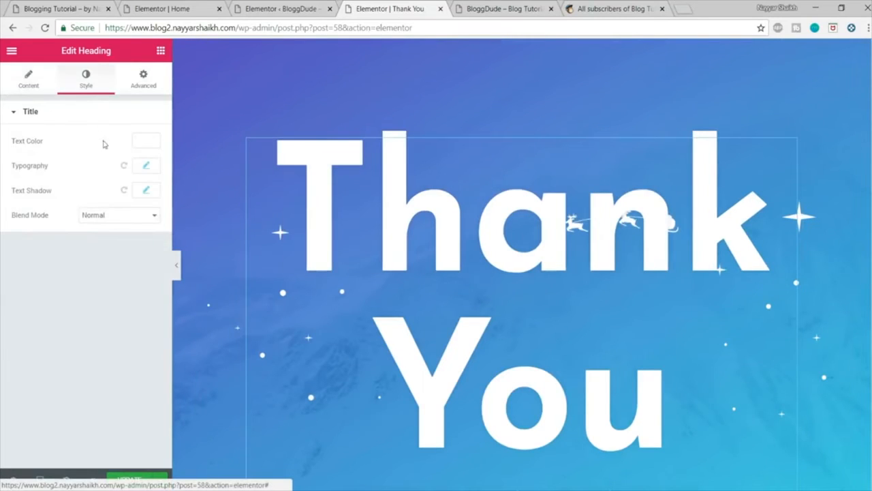
left_click(146, 165)
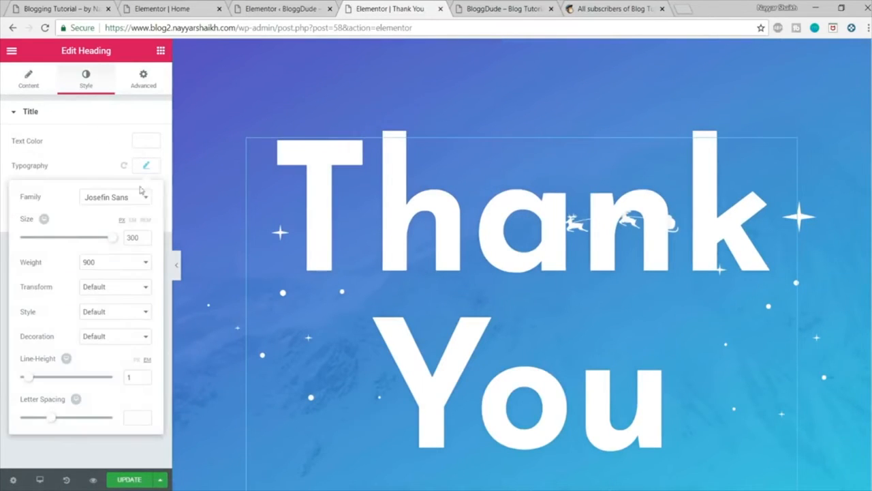
double_click(134, 236)
type("150")
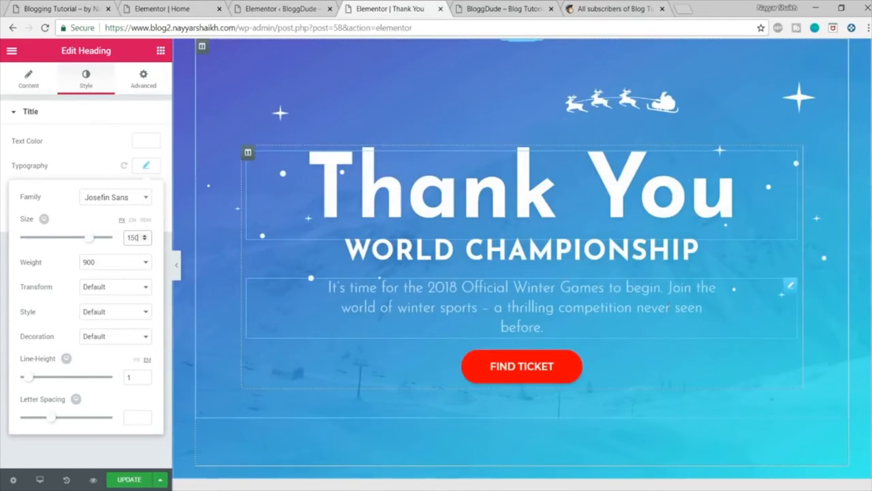
left_click(129, 482)
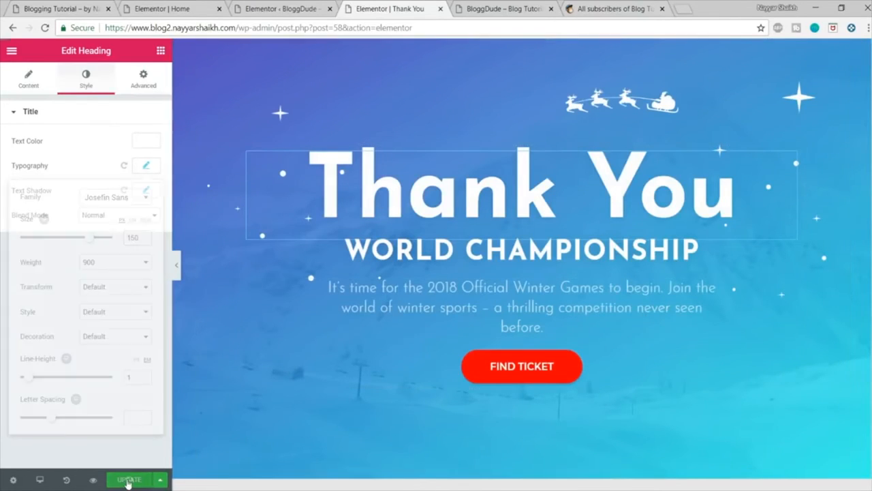
Step: Look over the description paragraph's text and change the FIND TICKET button's text to DOWNLOAD
left_click(791, 285)
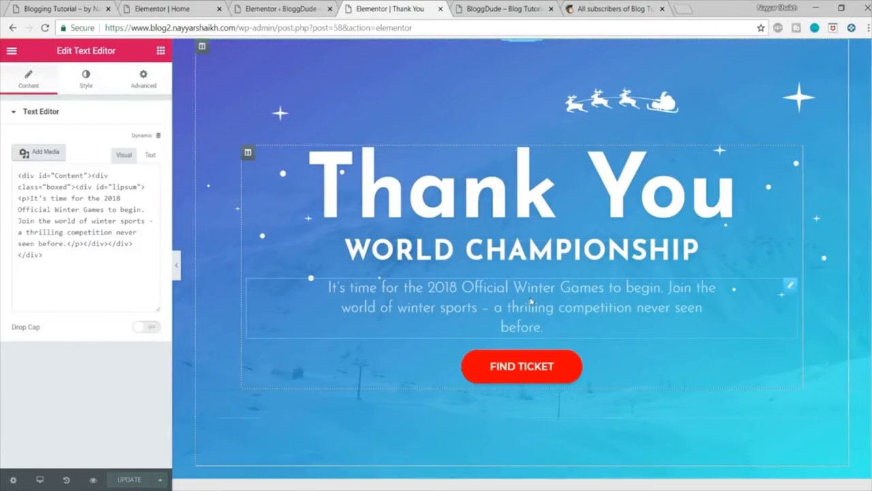
left_click(106, 325)
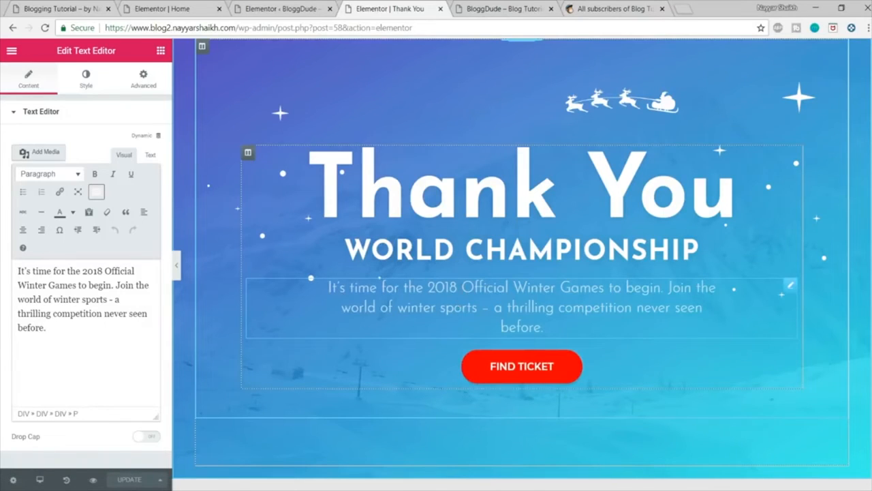
left_click(508, 377)
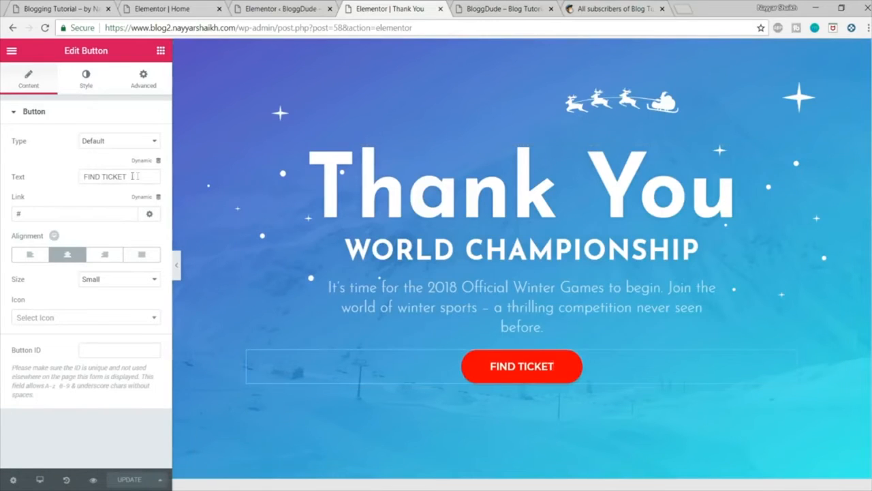
left_click_drag(137, 176, 38, 177)
type("DOWNLOAD")
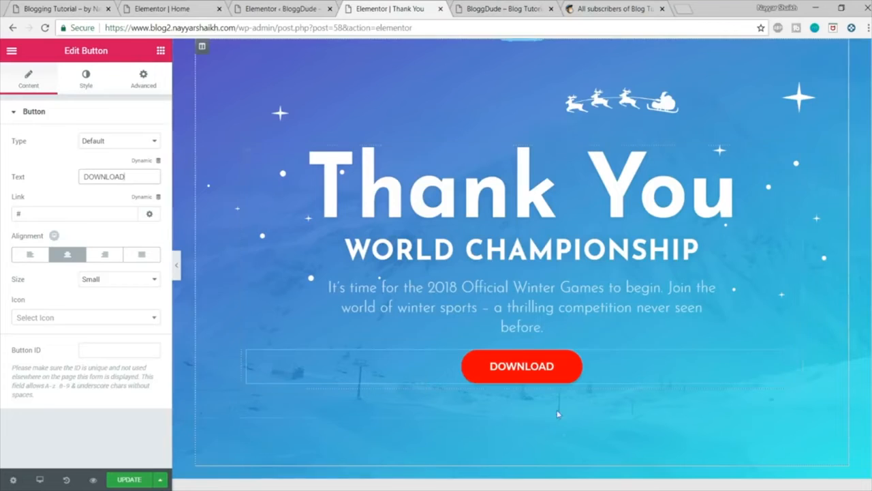
Step: Upload the CSS text document from the Blog folder to the WordPress Media Library
double_click(35, 214)
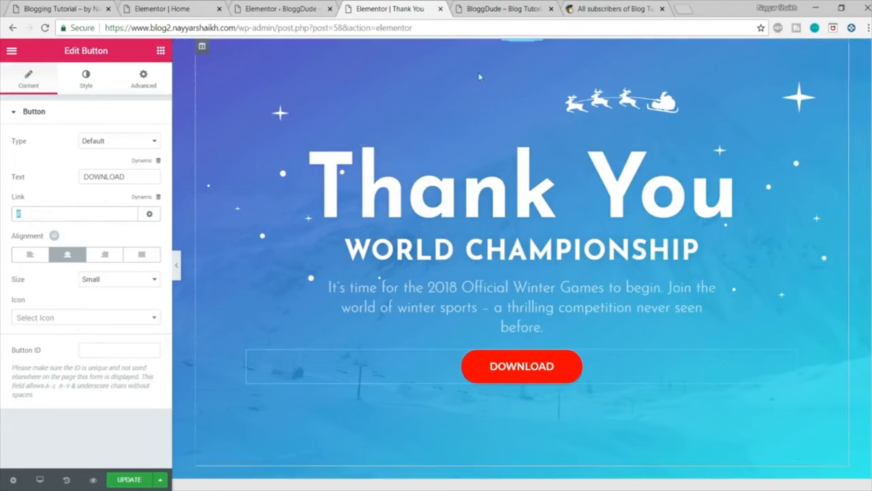
left_click(507, 11)
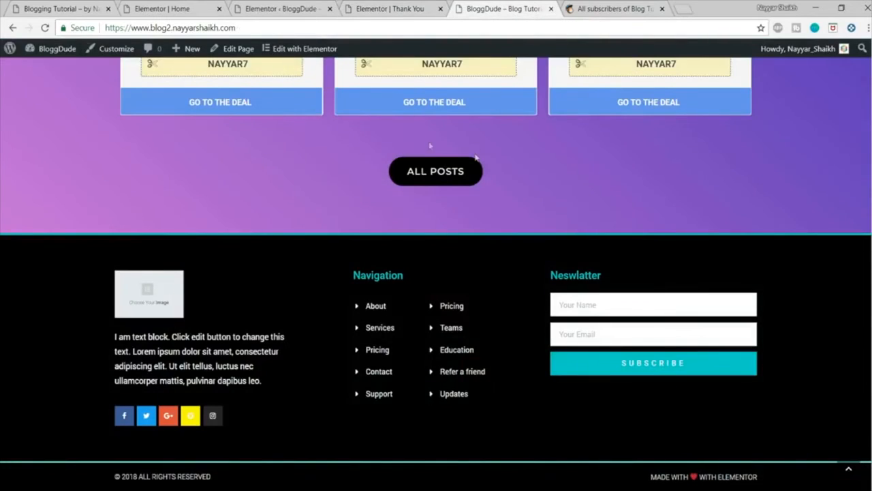
mouse_move(37, 53)
left_click(43, 69)
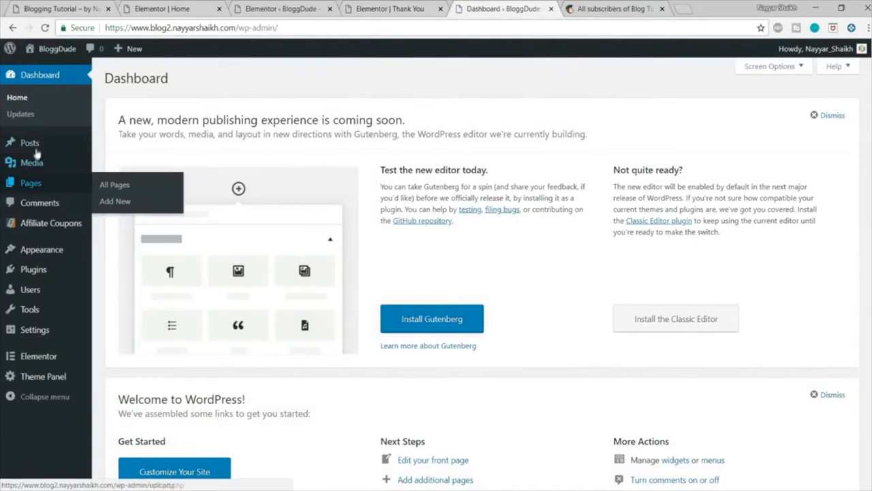
left_click(37, 164)
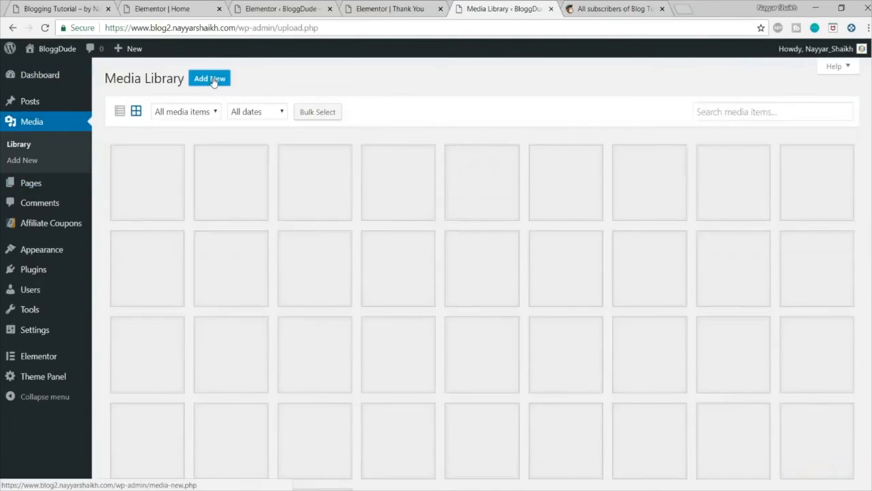
left_click(213, 80)
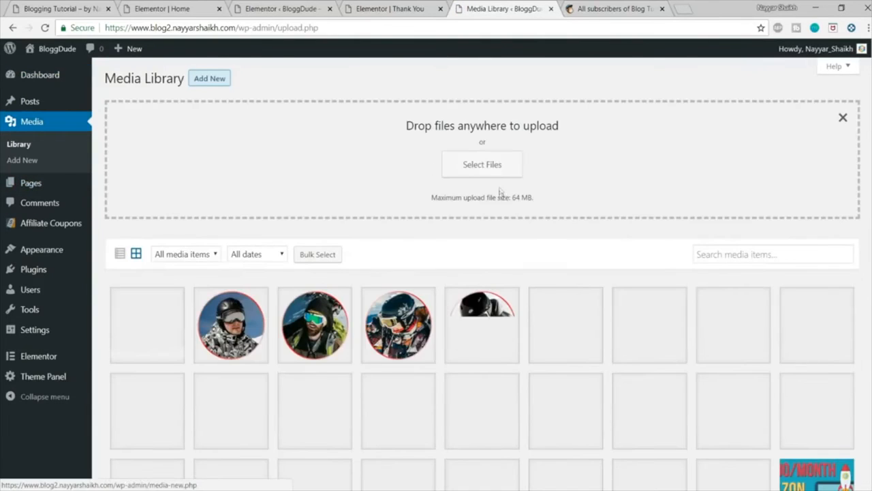
left_click(483, 164)
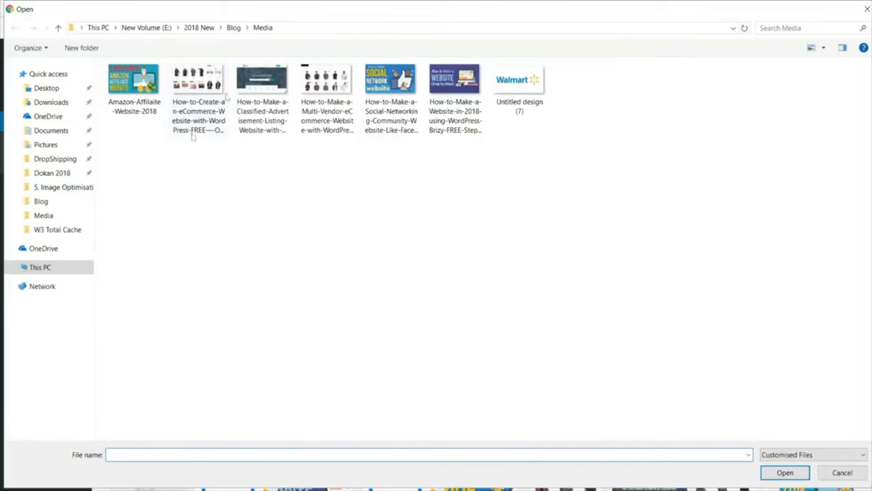
left_click(233, 27)
left_click(152, 160)
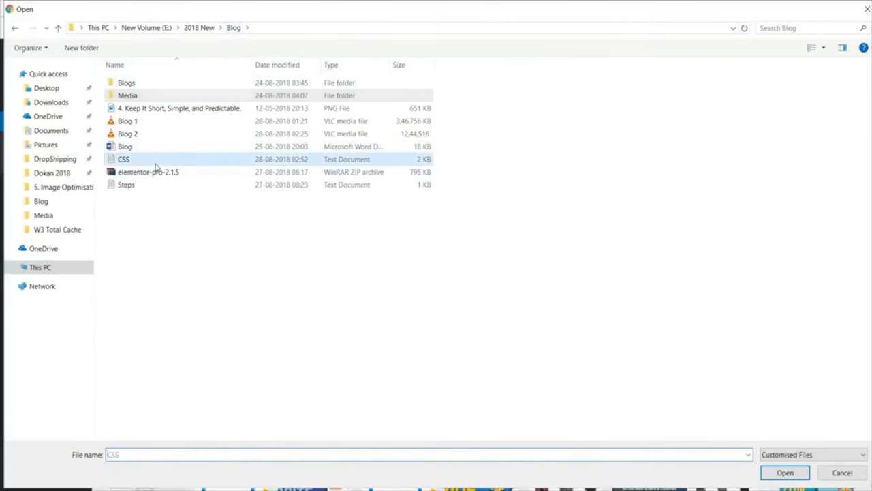
left_click(782, 473)
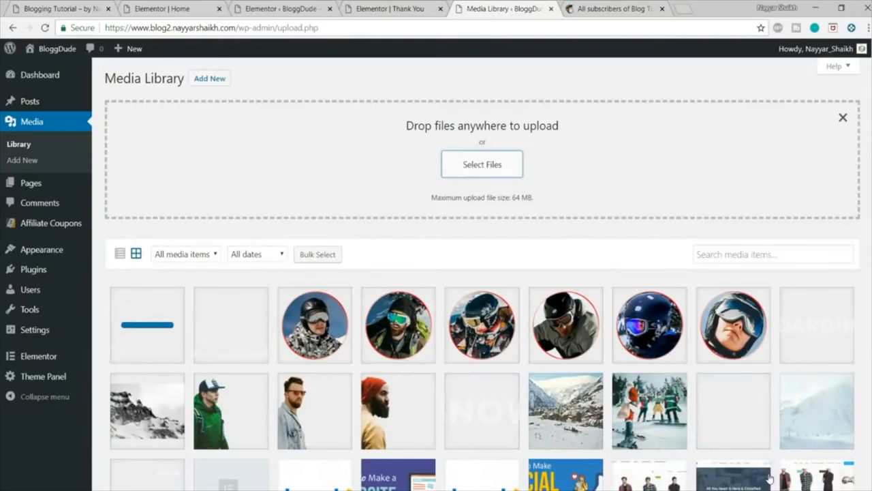
Step: Link the Thank You page's DOWNLOAD button to the uploaded CSS.txt file's URL and update the page
left_click(155, 322)
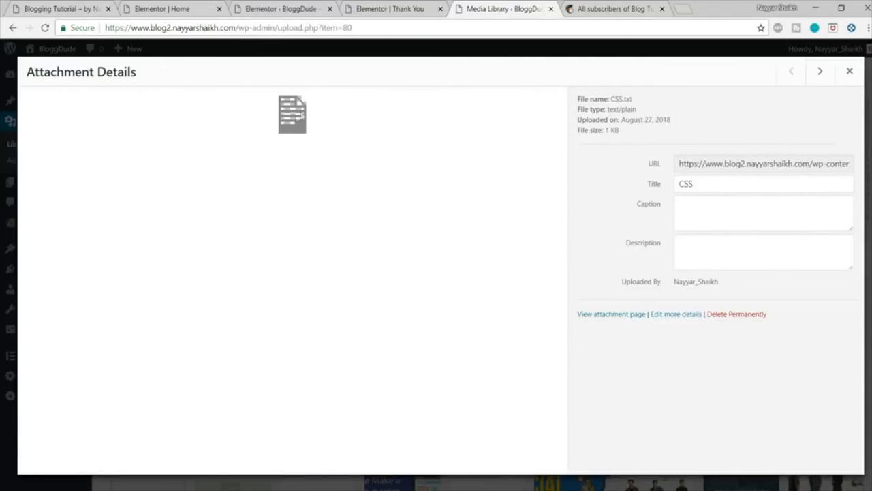
triple_click(725, 162)
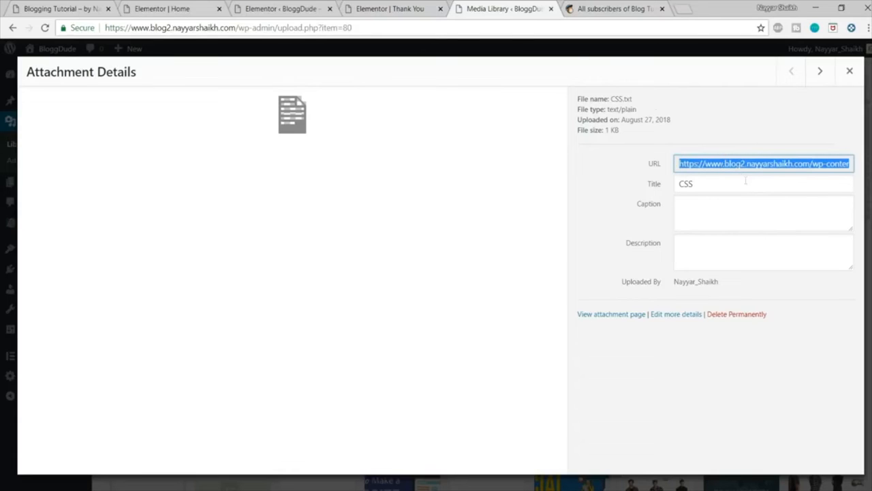
left_click(364, 8)
key("ctrl+v")
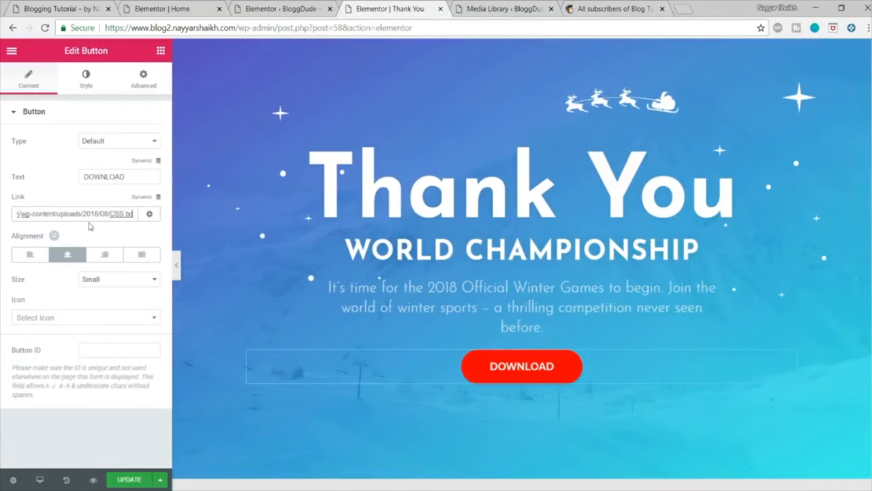
left_click(134, 480)
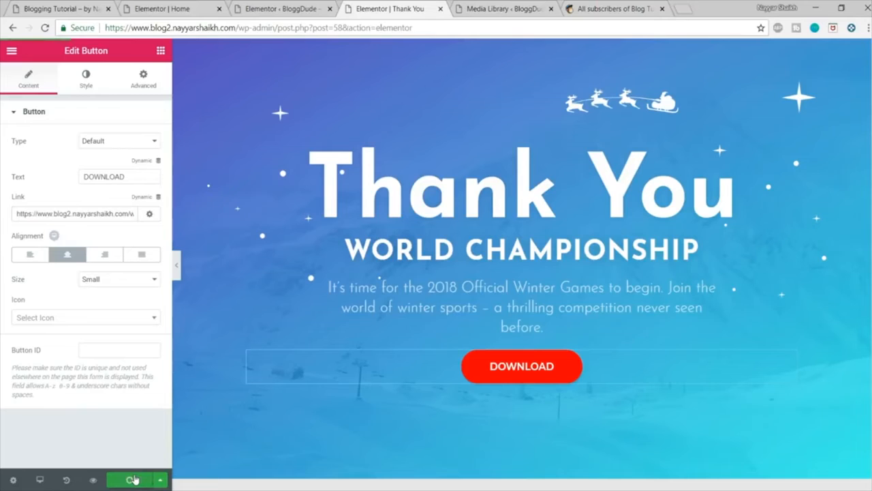
Step: Delete all template sections below the Thank You hero section, including the social icons row, and update the page
scroll(415, 411, "down", 3)
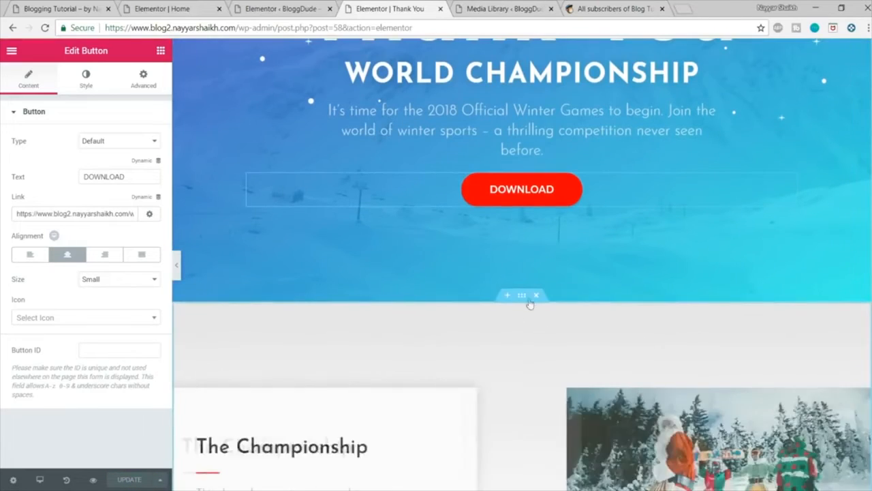
scroll(545, 296, "down", 2)
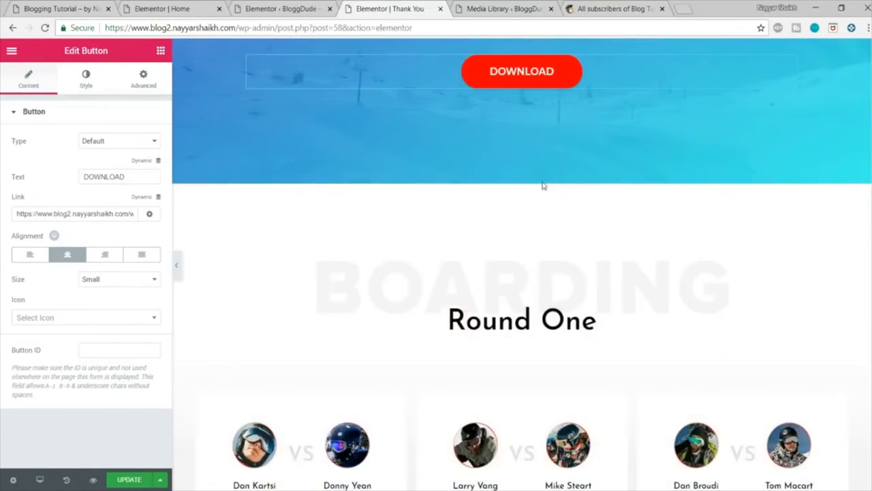
left_click(537, 177)
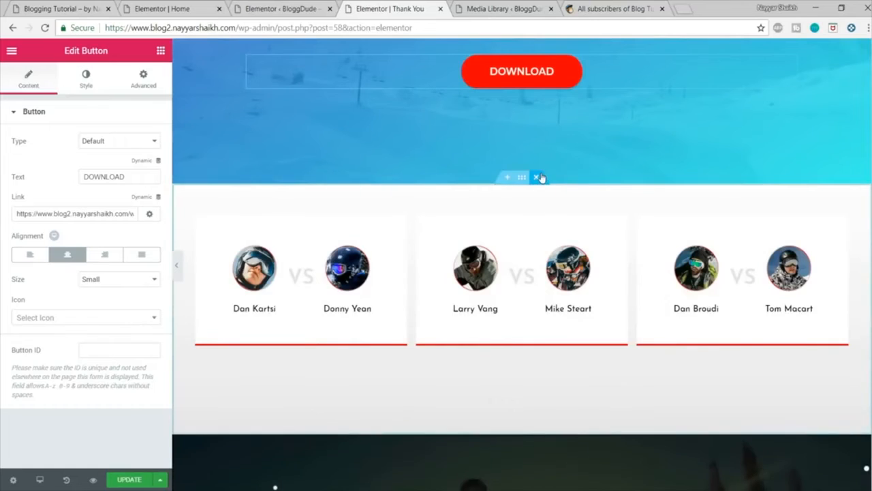
left_click(538, 177)
left_click(540, 177)
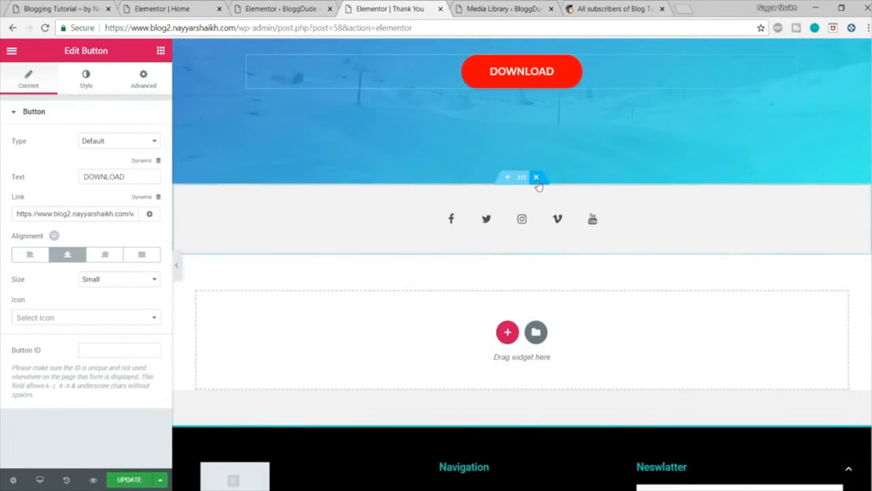
left_click(538, 178)
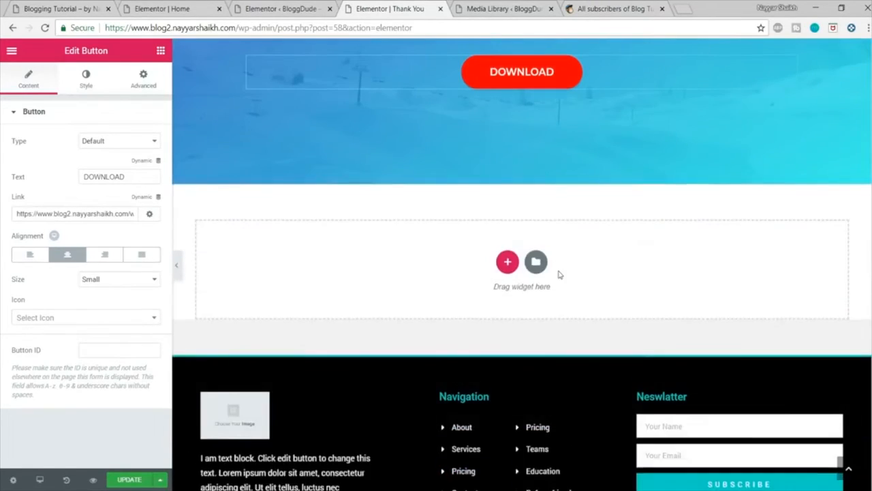
scroll(559, 274, "up", 3)
left_click(130, 480)
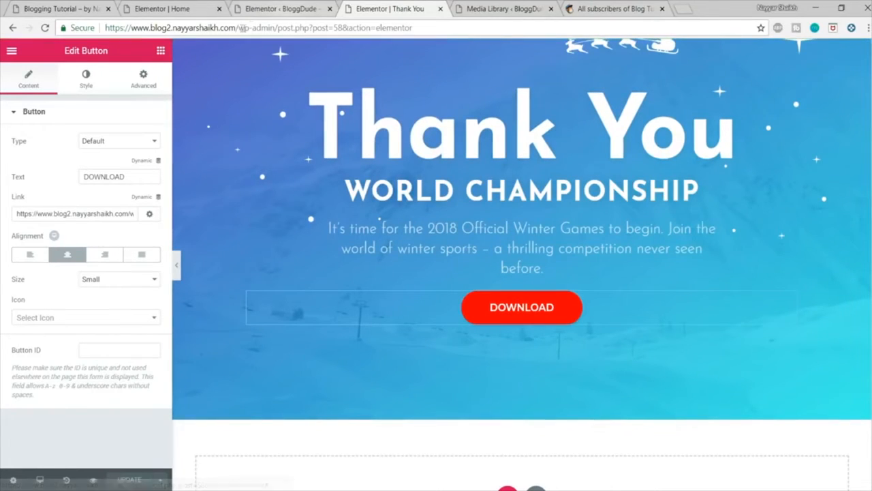
Step: Open the live Thank You page at the site's /thank-you address and copy its URL
left_click_drag(239, 28, 455, 24)
key("BackSpace")
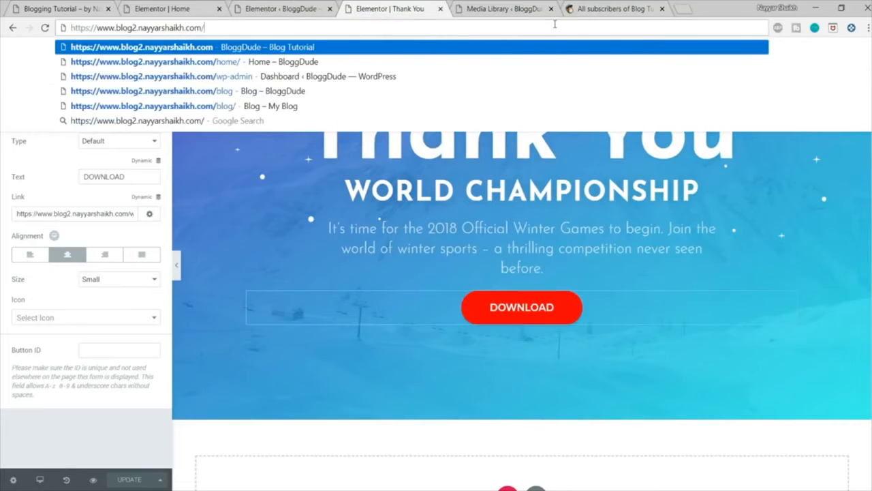
key("Return")
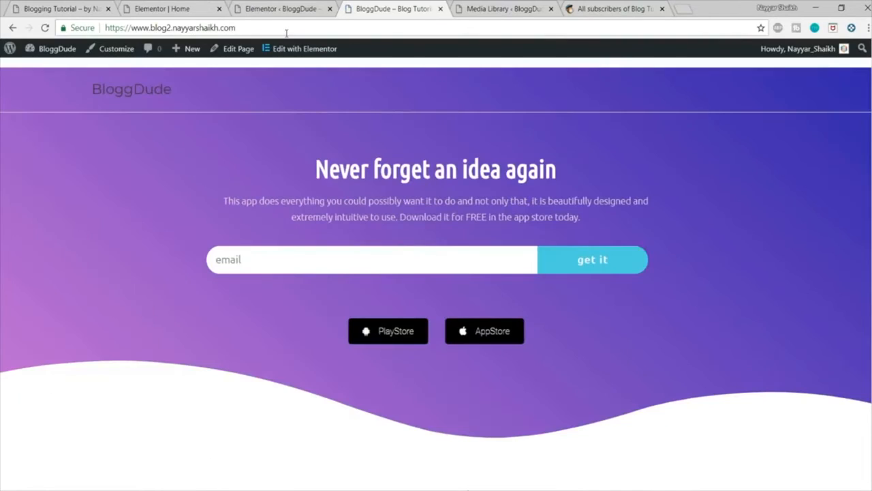
left_click(287, 33)
left_click(309, 24)
type("/than")
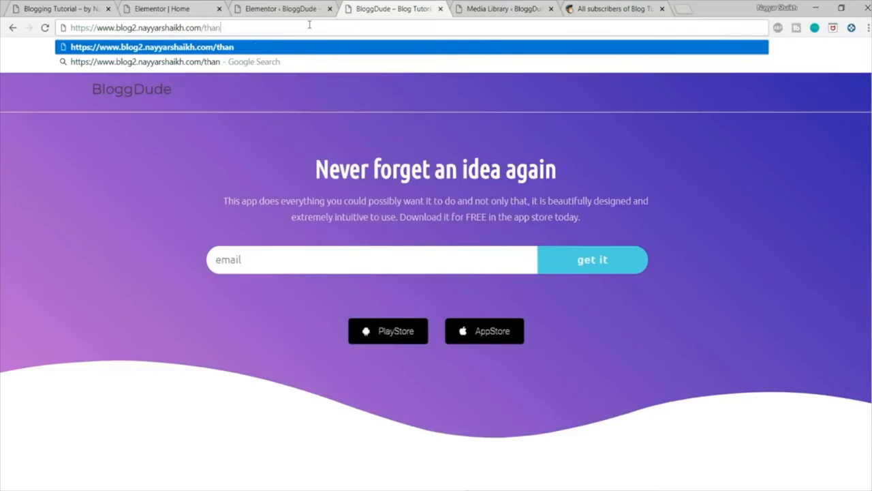
type("k-you")
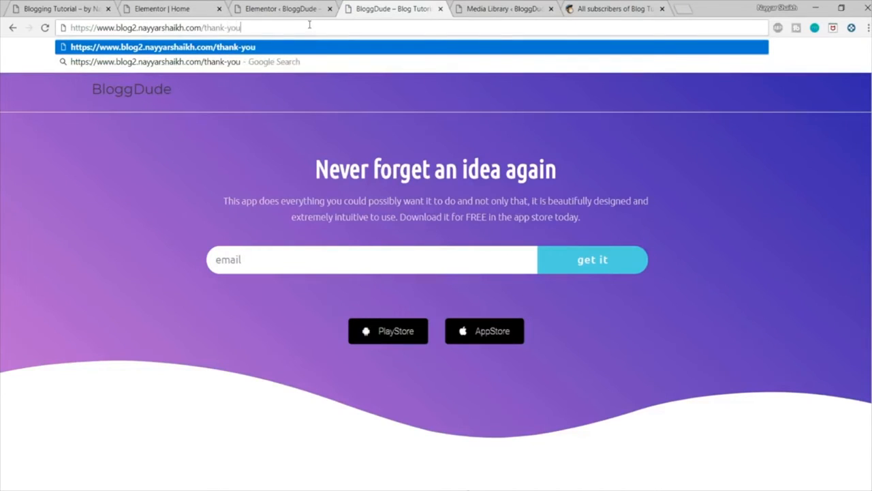
key("Return")
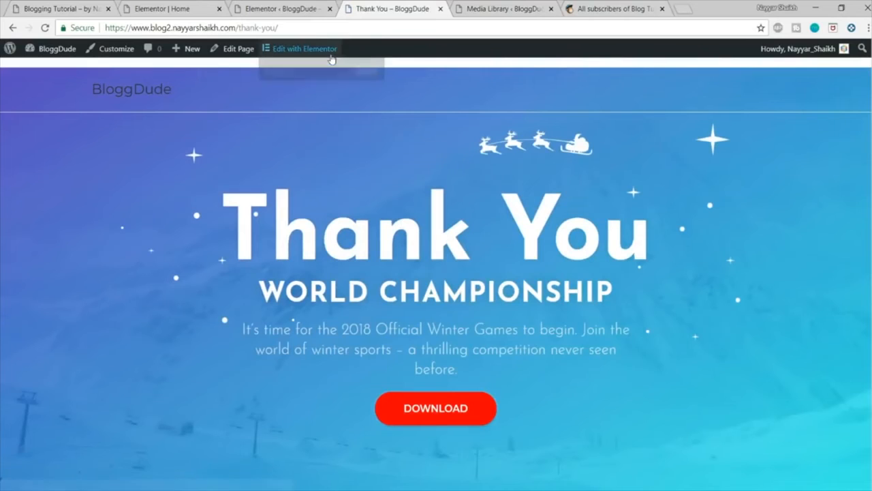
left_click(313, 29)
key("ctrl+c")
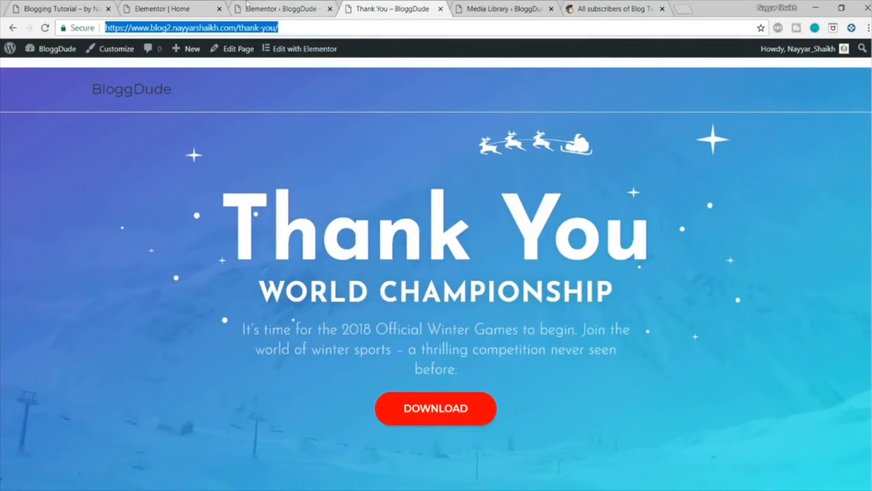
Step: Add a Redirect action after submit to the email form on the Home page, alongside MailChimp
left_click(273, 8)
left_click(184, 9)
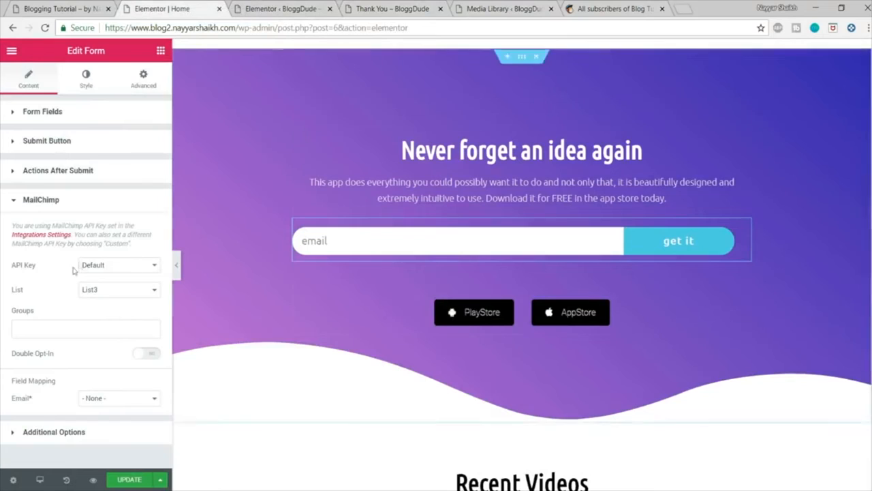
left_click(68, 200)
left_click(68, 176)
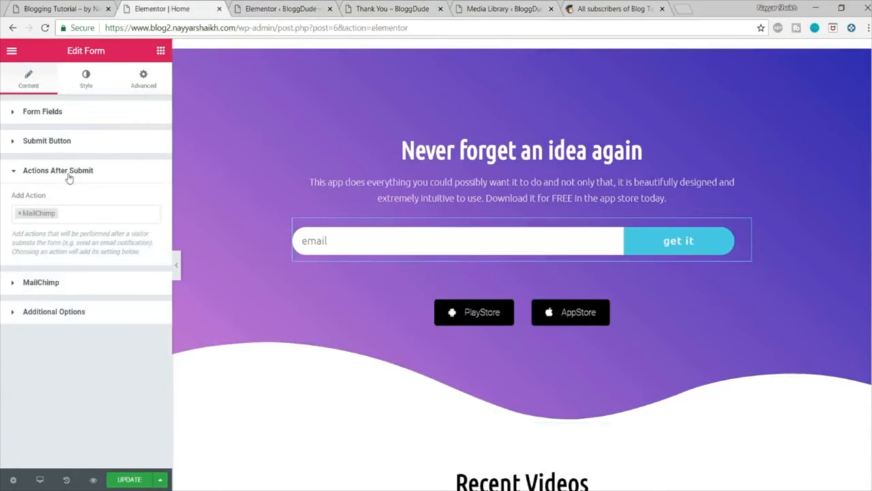
left_click(87, 213)
left_click(61, 282)
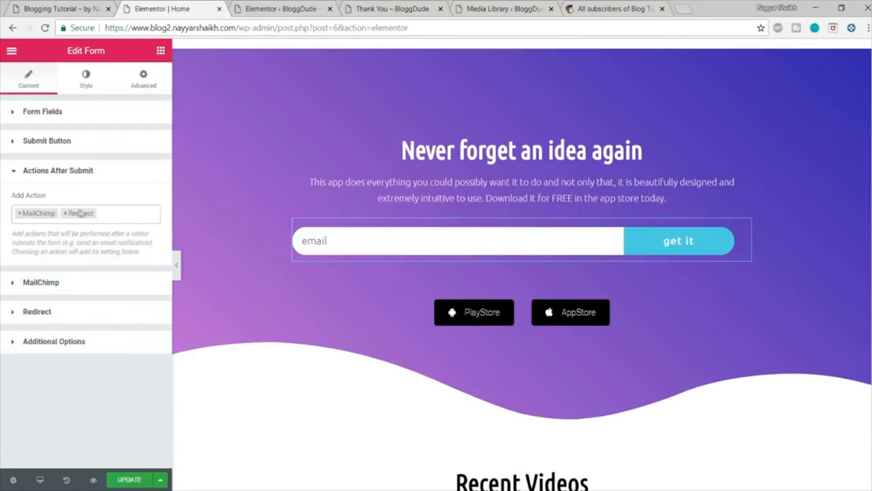
Step: Set the Home page form's redirect target to the copied Thank You page URL and update the page
left_click(41, 311)
left_click(75, 271)
key("ctrl+v")
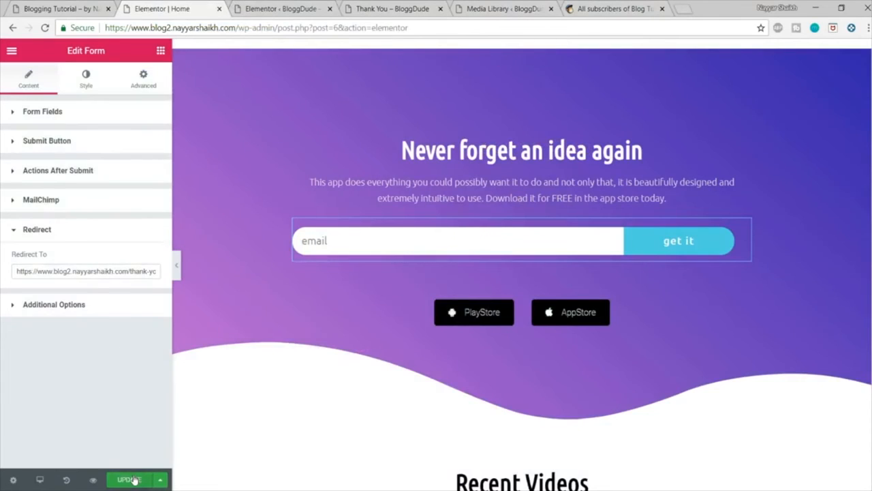
left_click(130, 480)
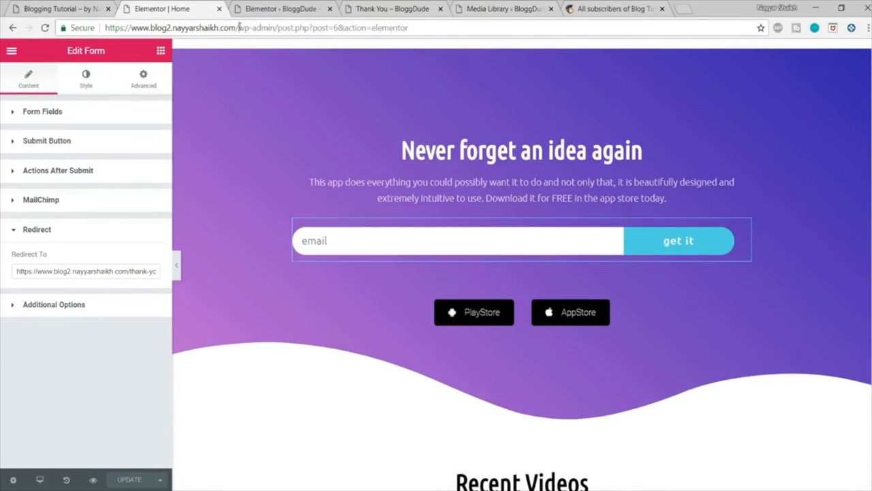
Step: Open the live home page and try to submit the sign-up form with a test email address
left_click_drag(238, 27, 477, 27)
key("BackSpace")
key("Return")
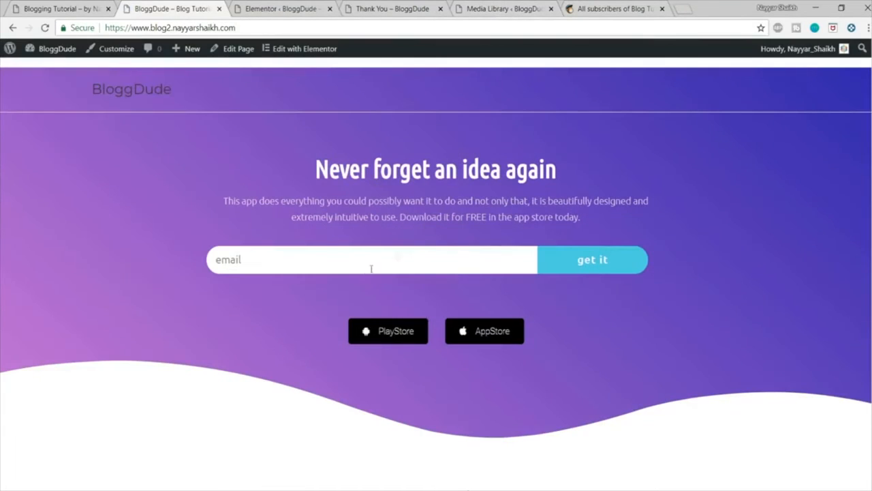
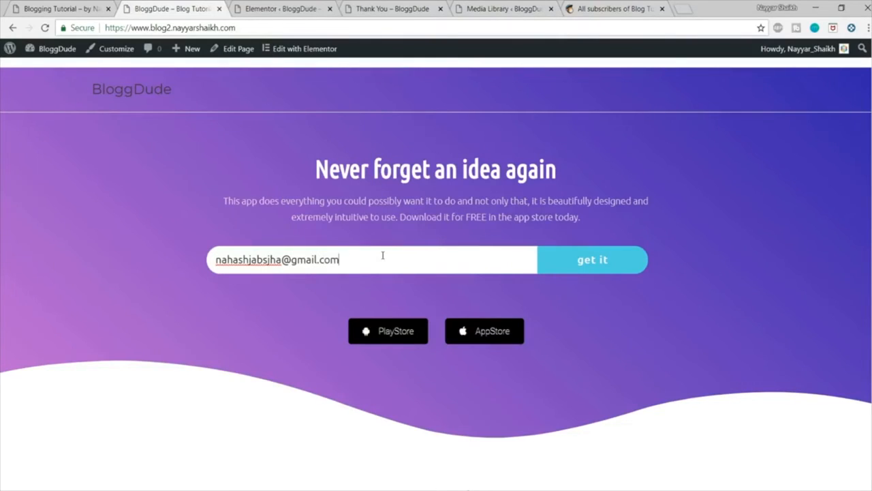
left_click(632, 263)
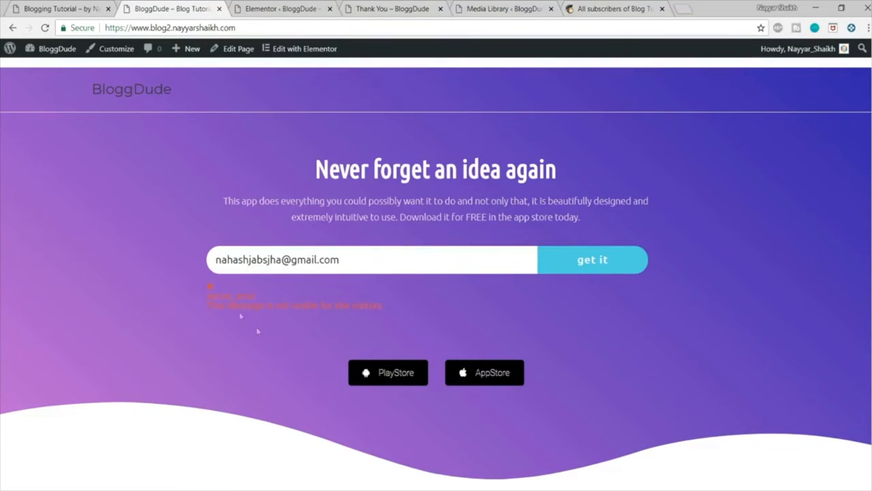
Step: Examine the message shown under the sign-up form and reload the live home page
left_click_drag(206, 297, 394, 317)
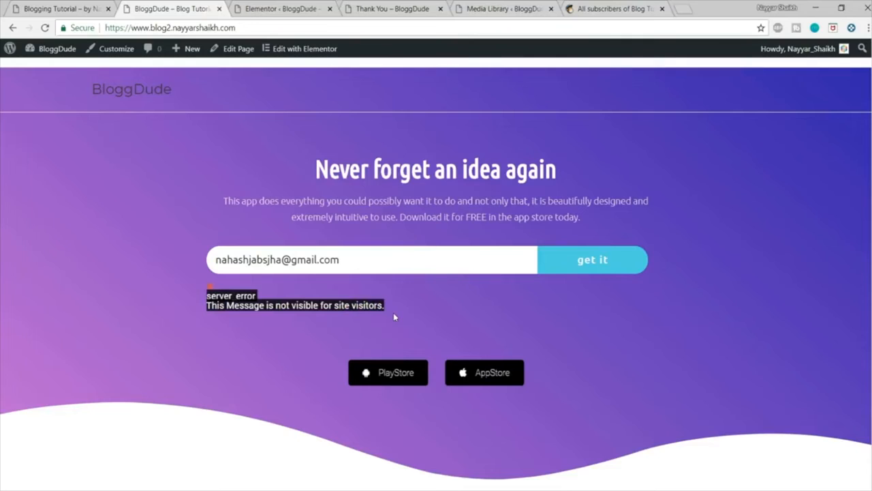
left_click(393, 315)
left_click(393, 268)
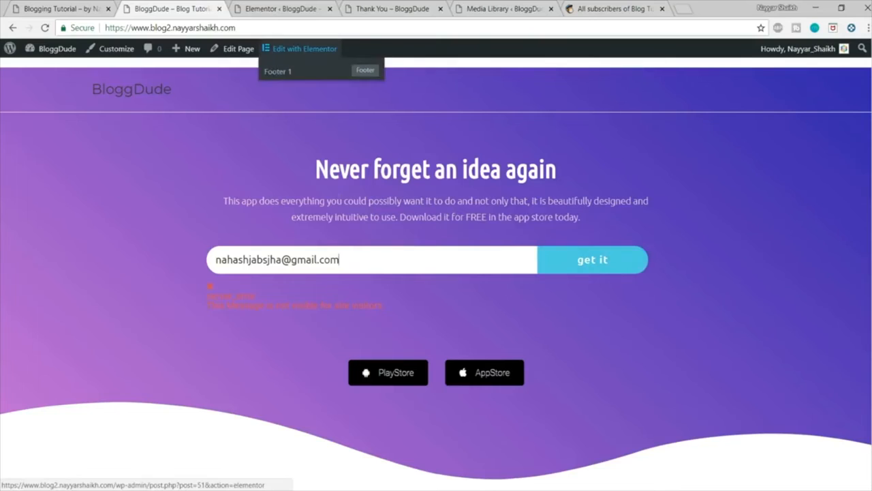
left_click(300, 27)
key("Return")
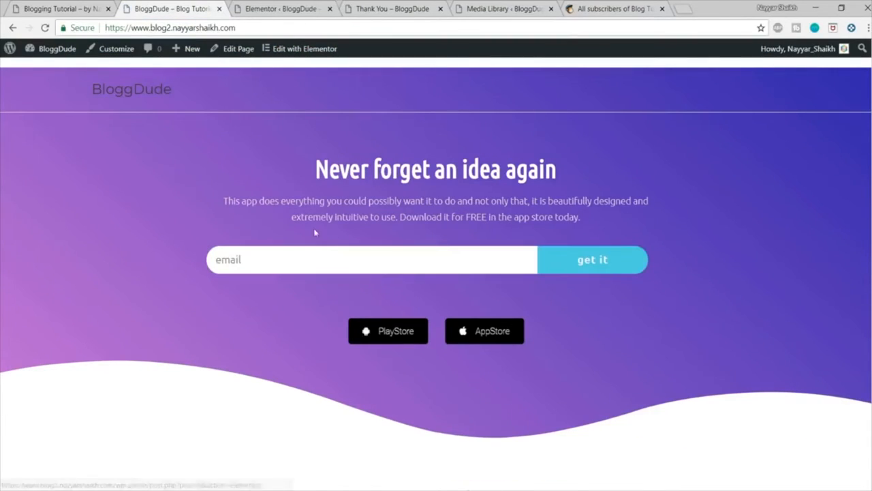
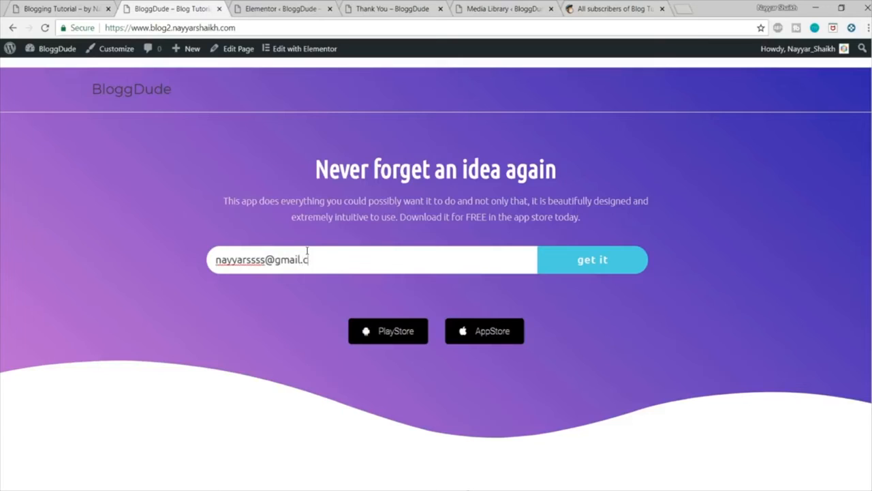
Step: Try to submit the live home page's sign-up form with another test email address
left_click(589, 272)
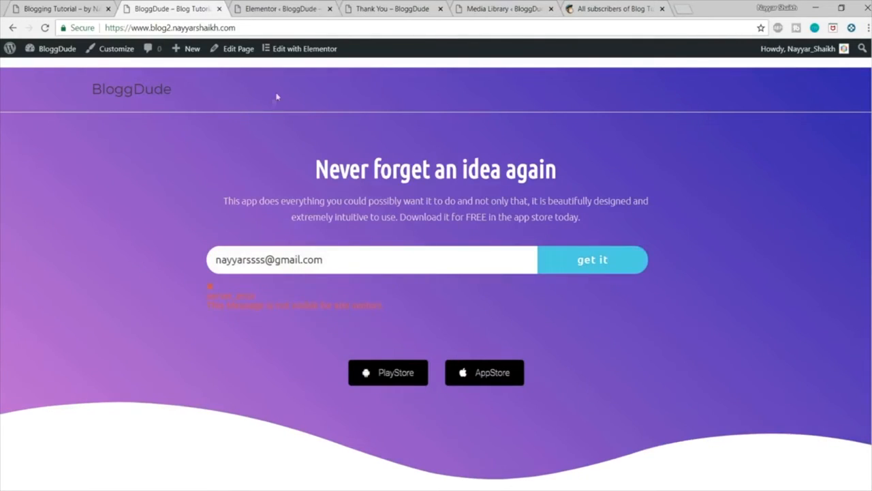
Step: Open the Home page in Elementor and bring up the email form's MailChimp settings
mouse_move(293, 47)
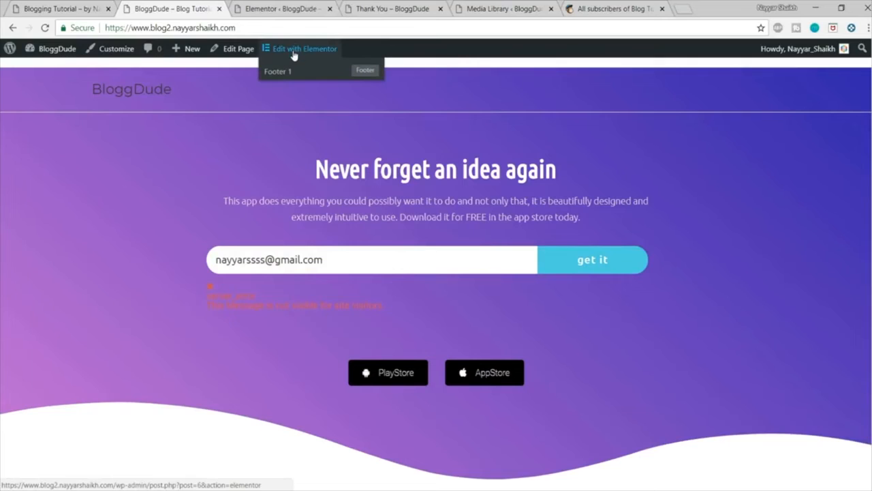
left_click(294, 54)
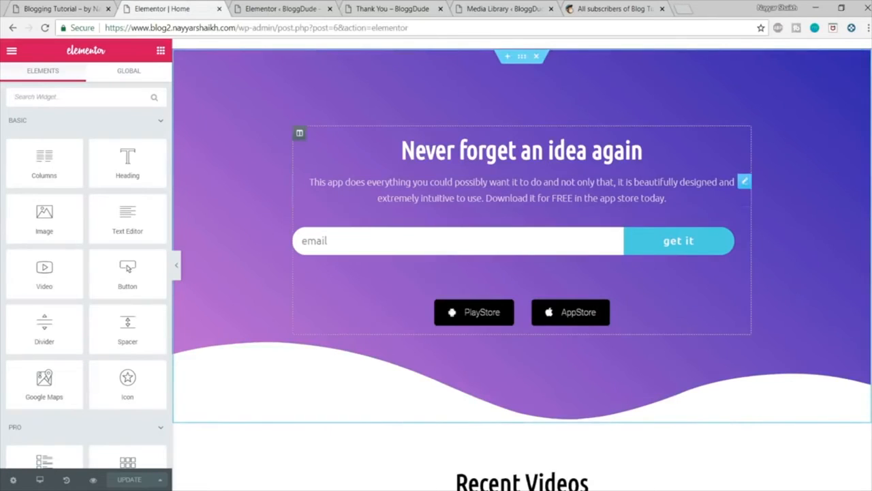
left_click(388, 244)
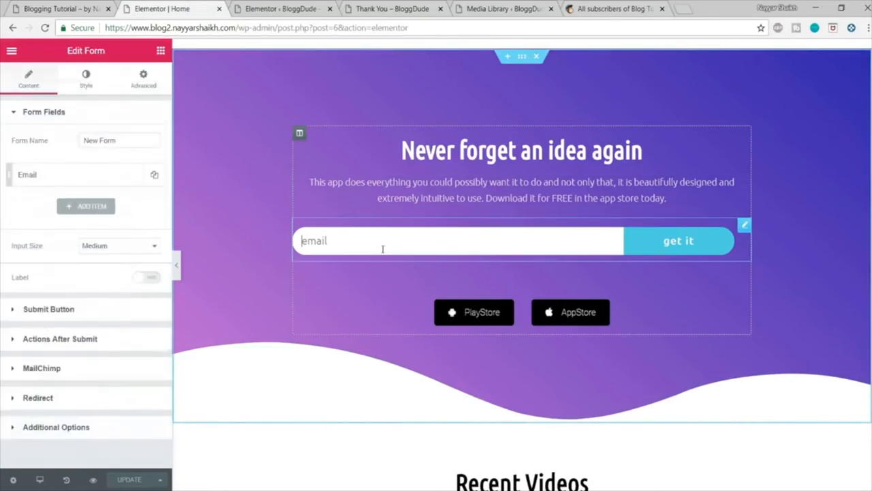
left_click(85, 337)
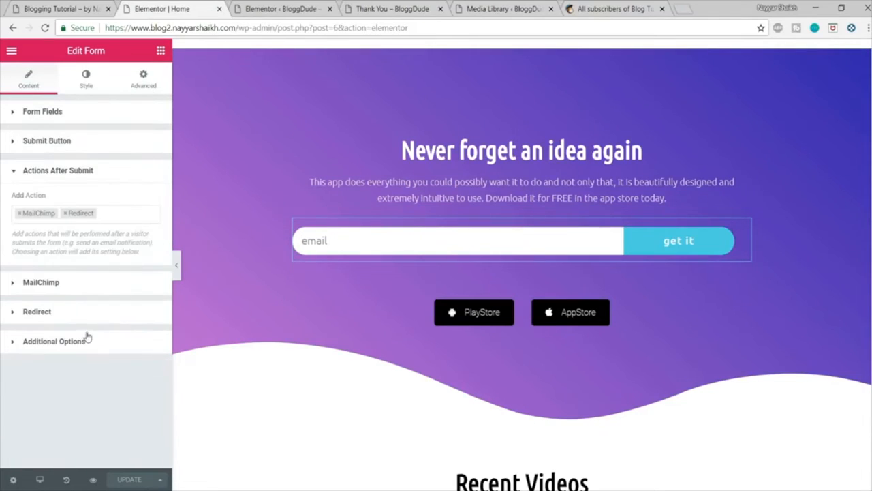
left_click(61, 282)
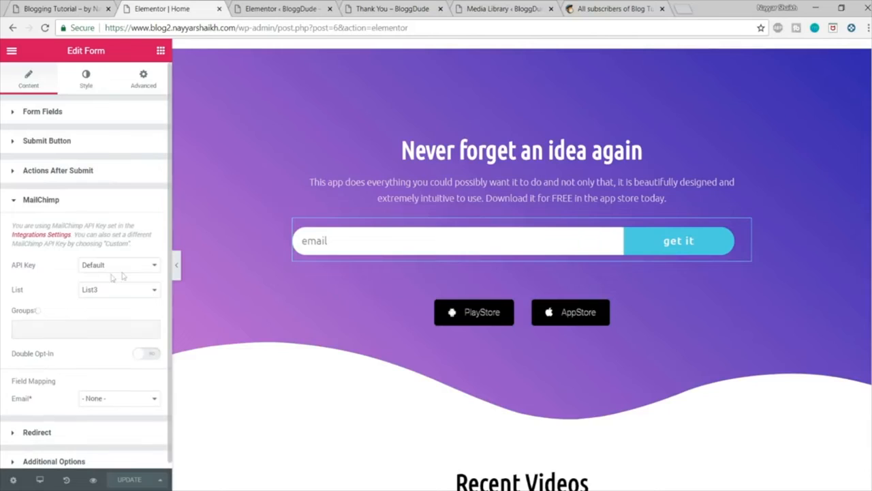
Step: Map MailChimp's required Email field to the form's Email field and update the Home page
scroll(121, 273, "down", 1)
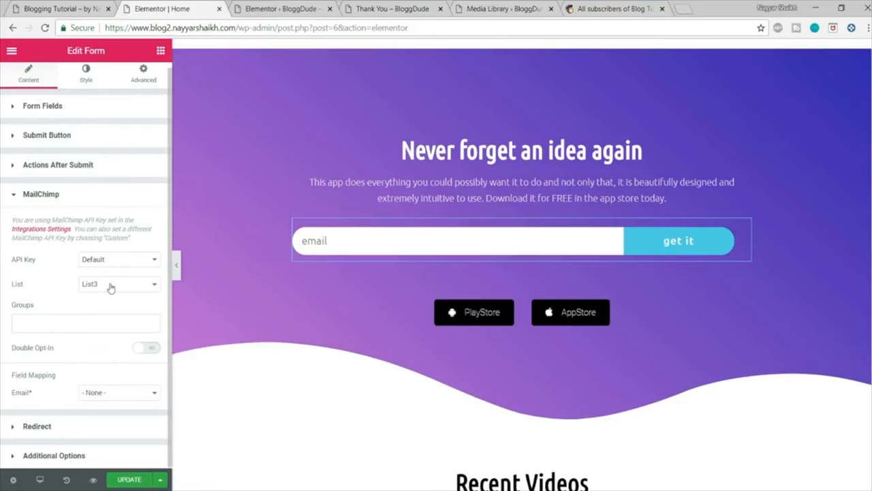
left_click(112, 394)
left_click(96, 416)
left_click_drag(15, 379, 58, 390)
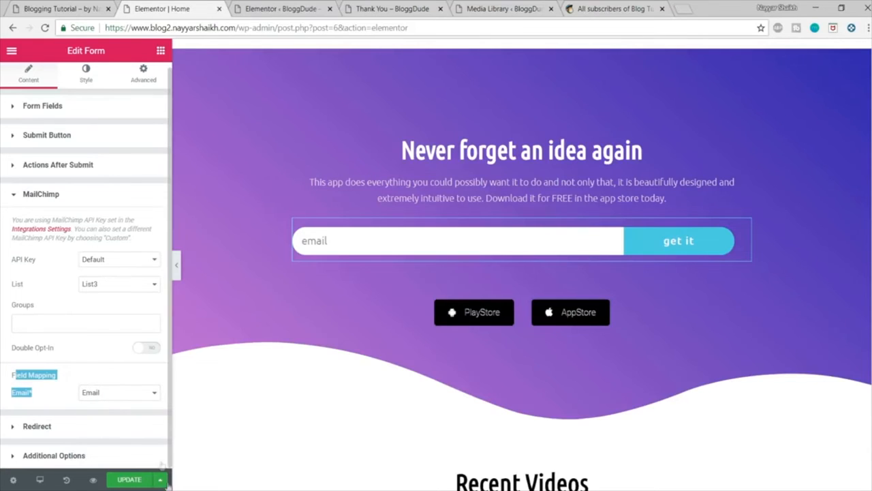
left_click(129, 479)
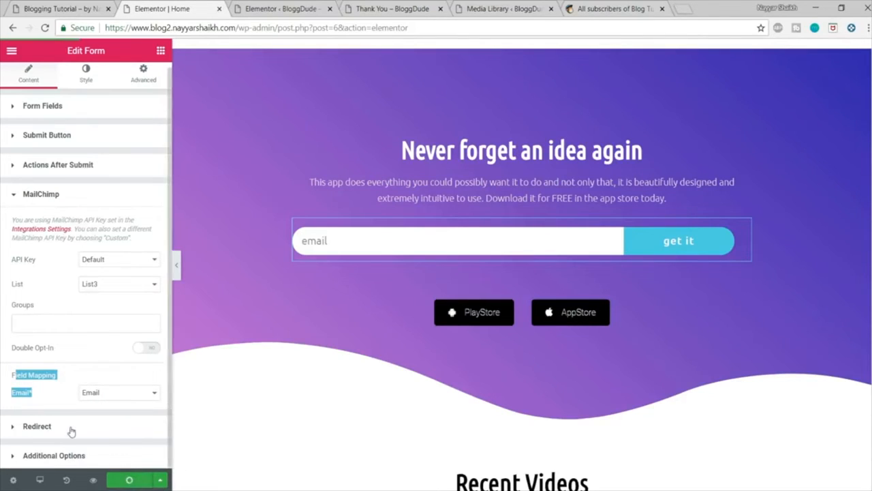
Step: Check the form's redirect target and return to the live home page
left_click(71, 429)
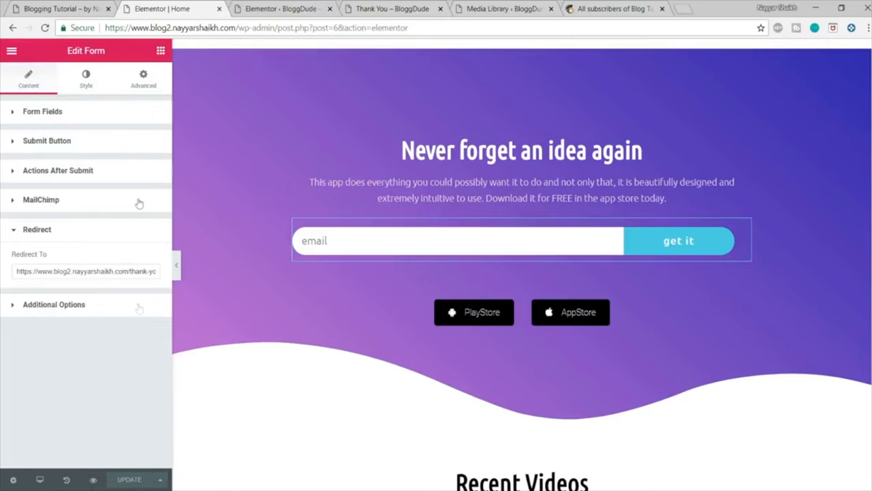
left_click_drag(240, 22, 496, 22)
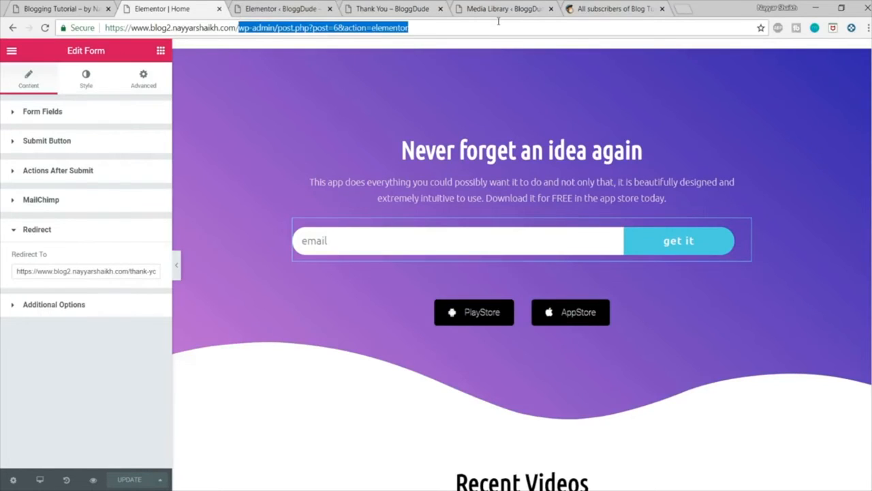
key("BackSpace")
key("Return")
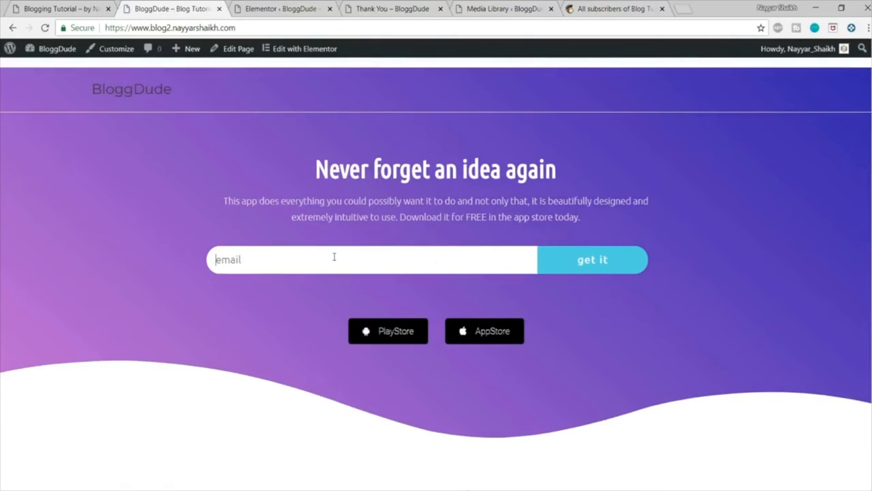
Step: Submit the live home page's sign-up form with a test email address
left_click(334, 257)
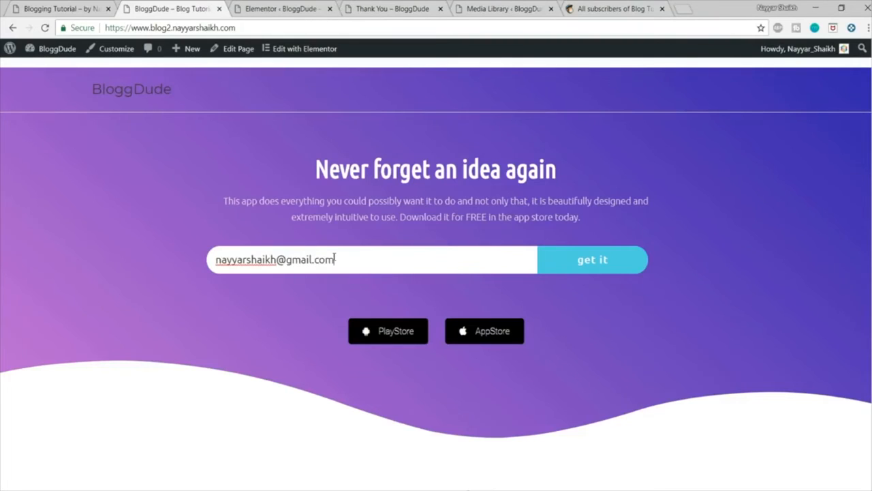
left_click(593, 261)
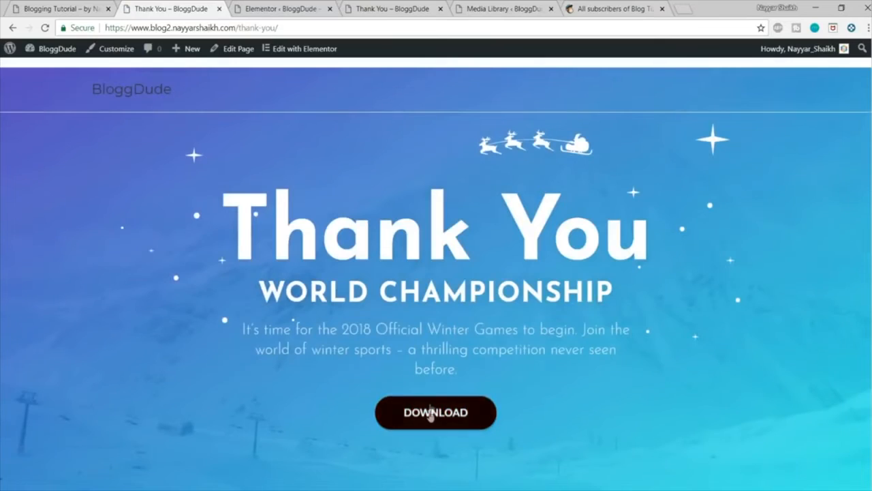
Step: Test the Thank You page's download button twice, returning to the page each time
left_click(430, 412)
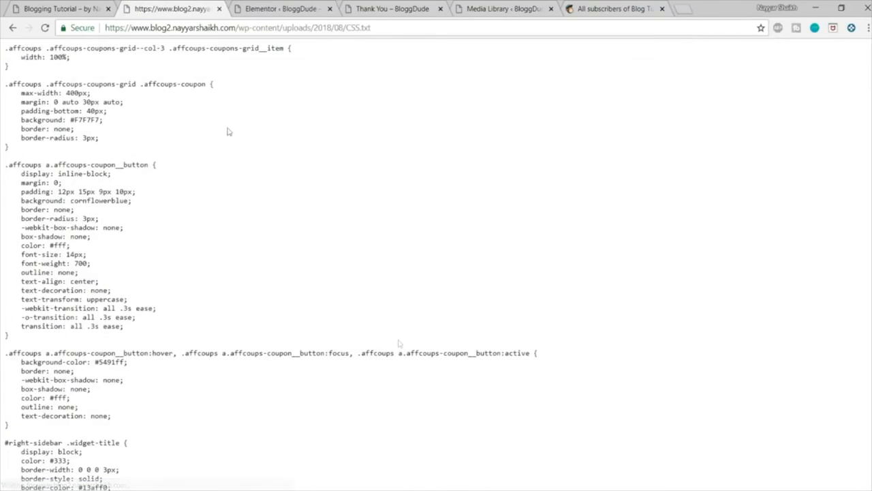
scroll(218, 237, "down", 1)
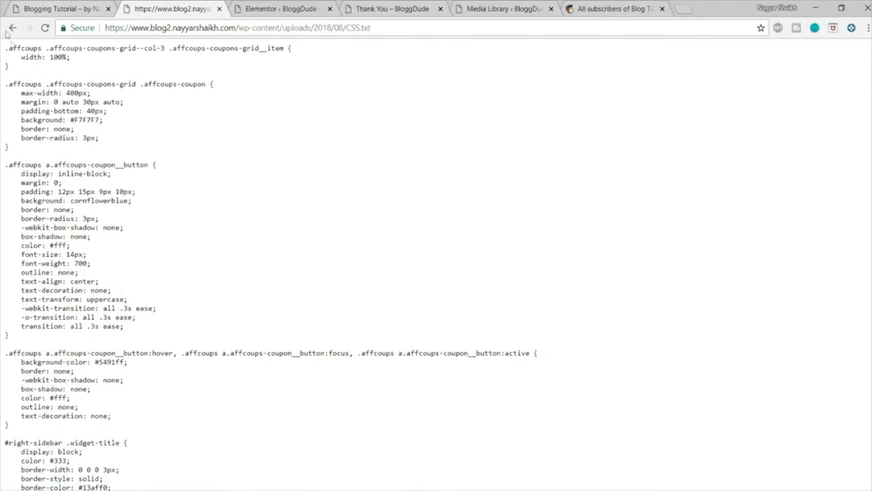
left_click(13, 28)
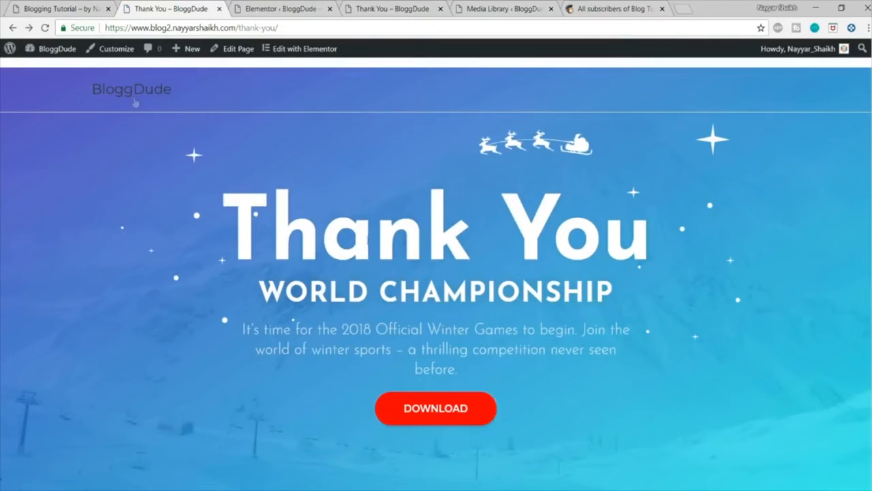
left_click(439, 407)
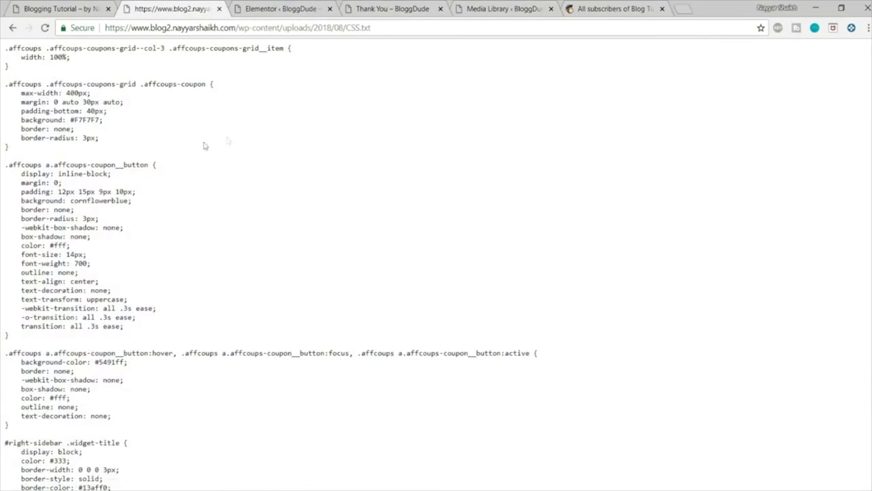
left_click(11, 30)
scroll(450, 304, "down", 3)
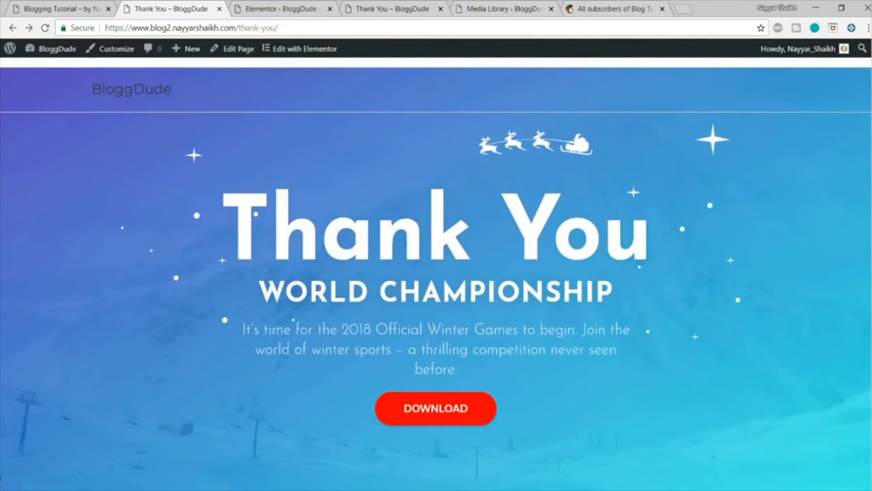
Step: Switch to MailChimp, open List3 and examine its newest subscriber's email address and date added
left_click(615, 9)
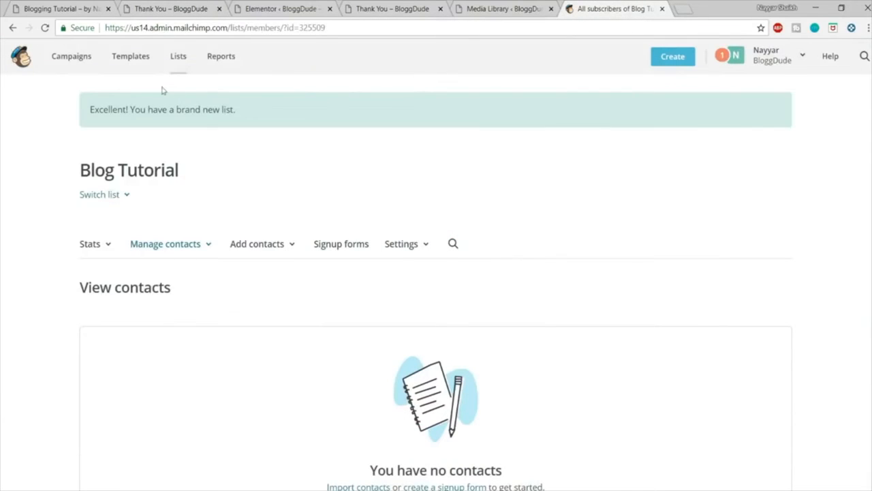
left_click(188, 61)
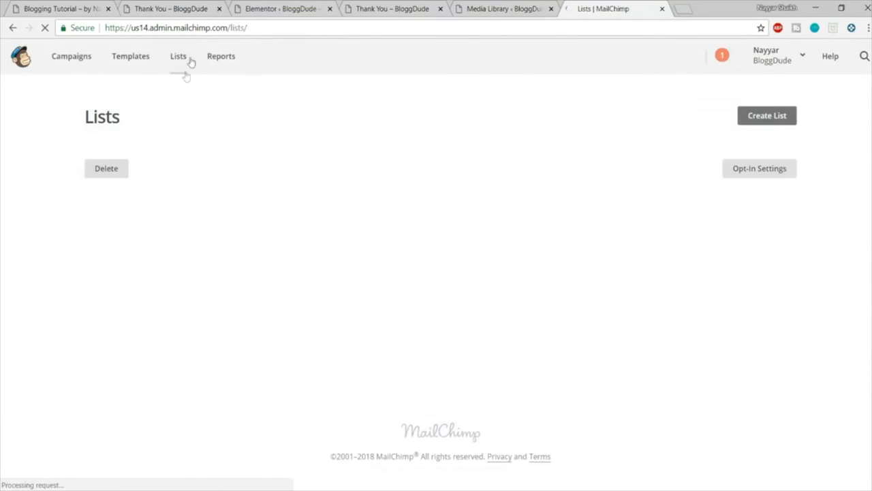
scroll(214, 321, "down", 2)
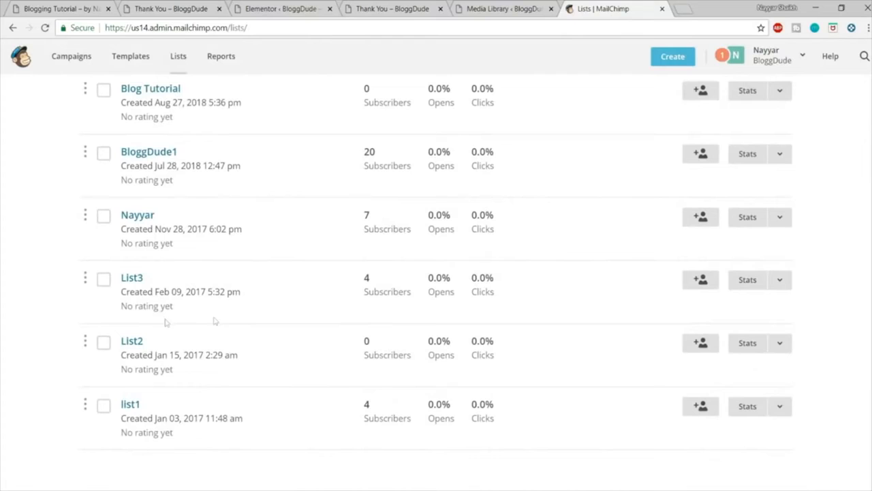
left_click(134, 279)
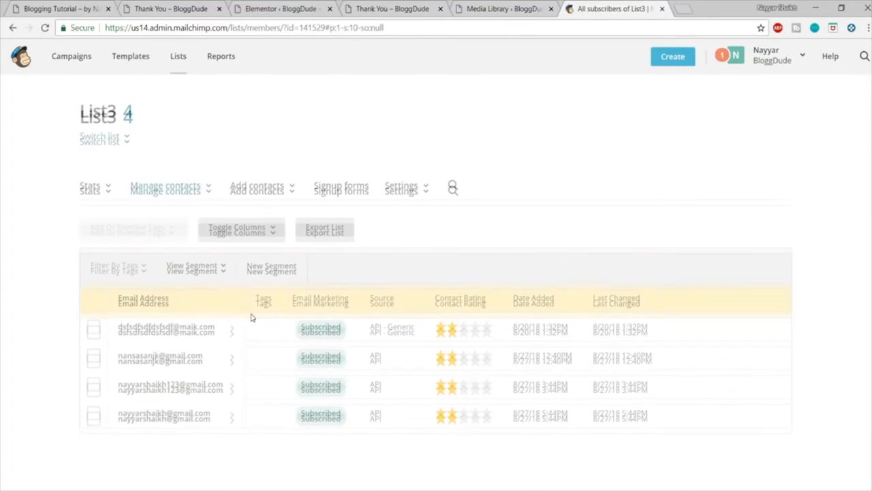
scroll(214, 373, "down", 1)
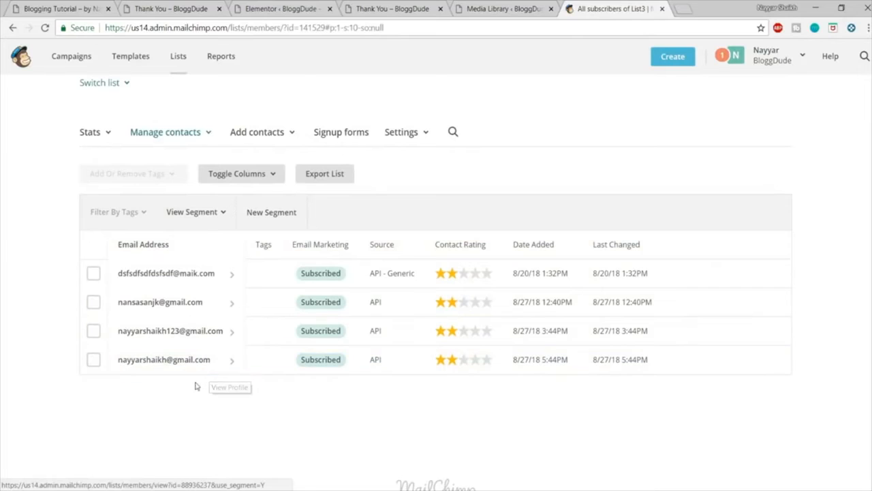
left_click_drag(531, 364, 519, 363)
left_click(521, 377)
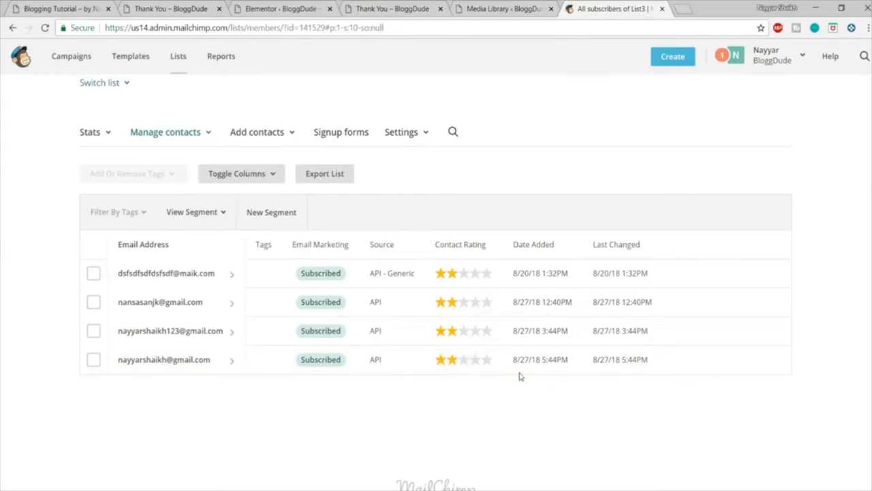
left_click_drag(209, 362, 85, 359)
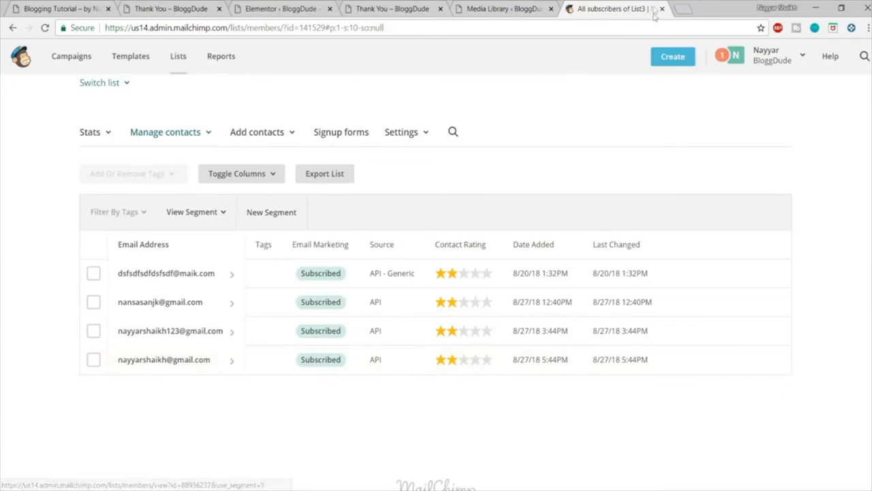
scroll(668, 151, "up", 1)
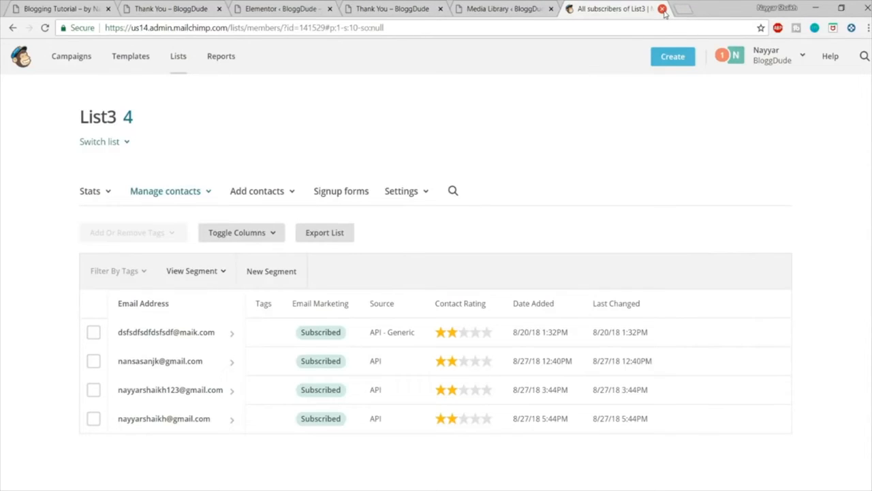
Step: Close the MailChimp, Media Library, Elementor settings and both Thank You pages, and return to the top of the original Blogging Tutorial site
left_click(662, 9)
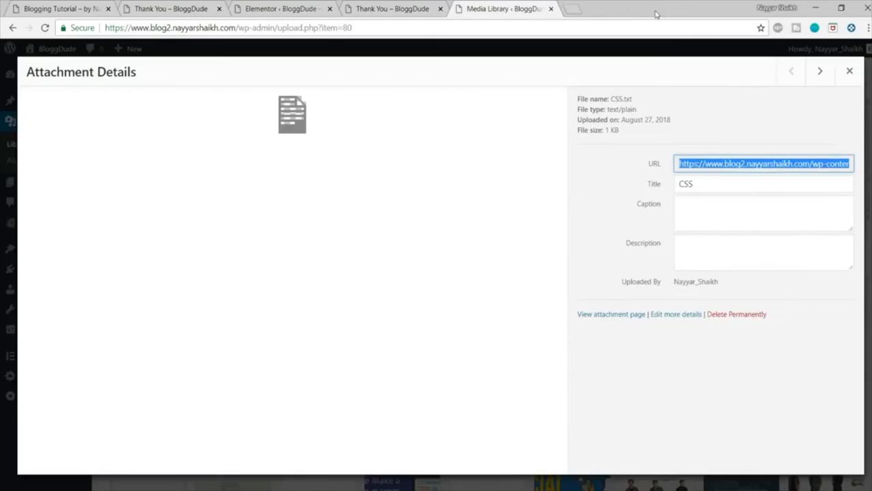
left_click(551, 9)
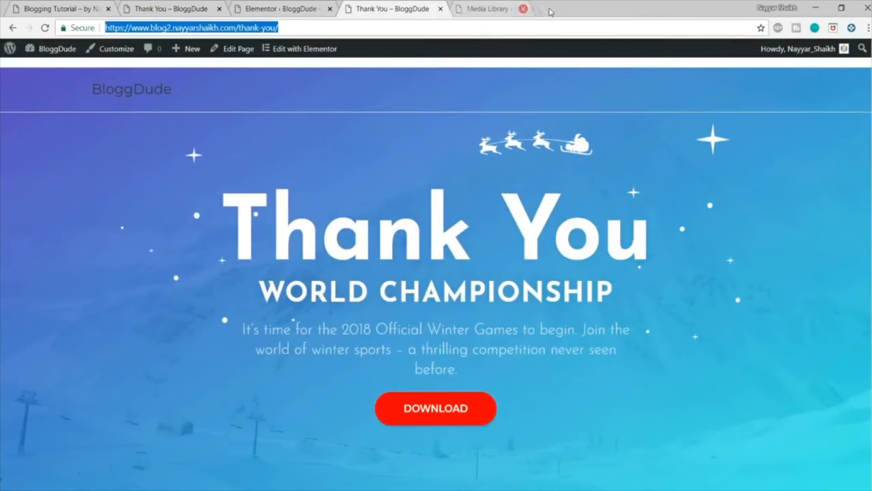
left_click(441, 9)
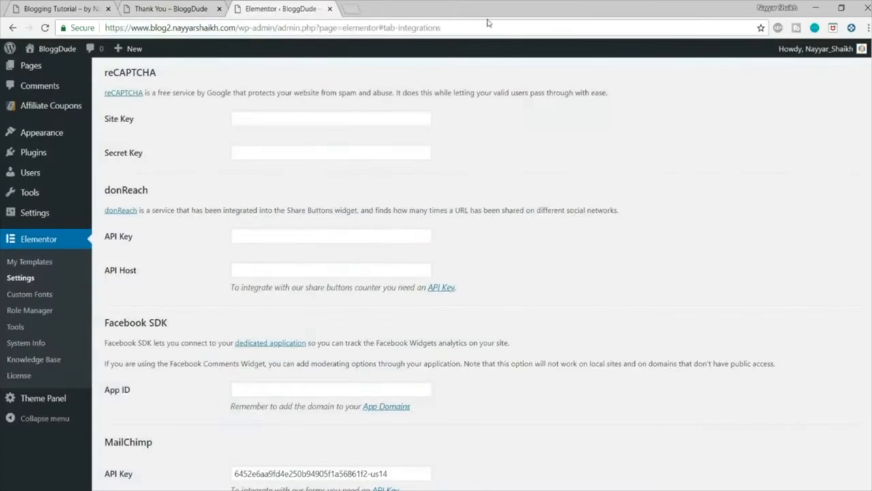
left_click(330, 8)
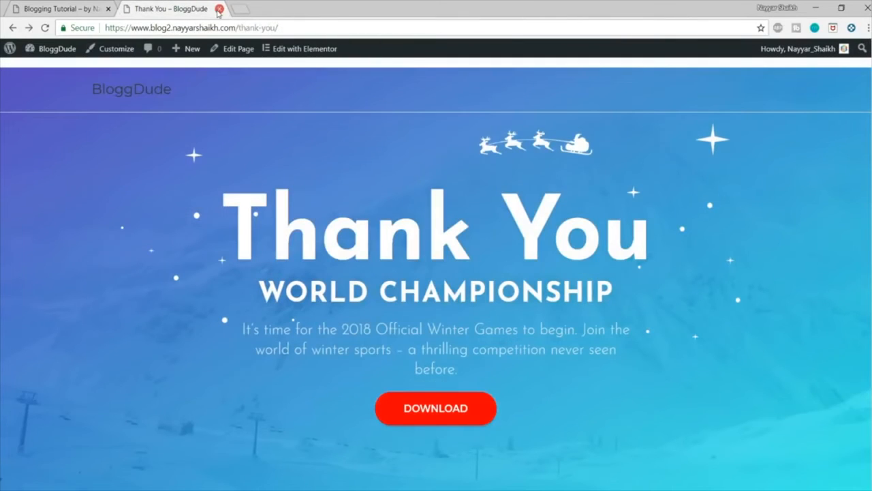
left_click(219, 9)
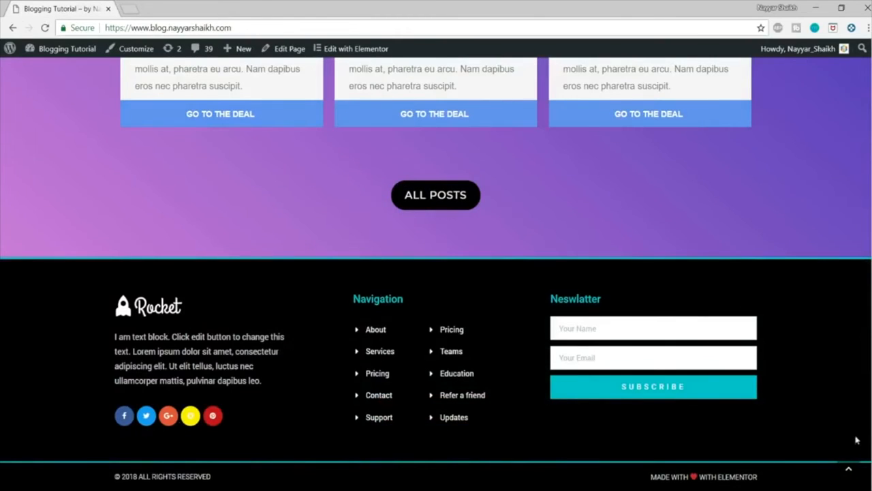
left_click(854, 475)
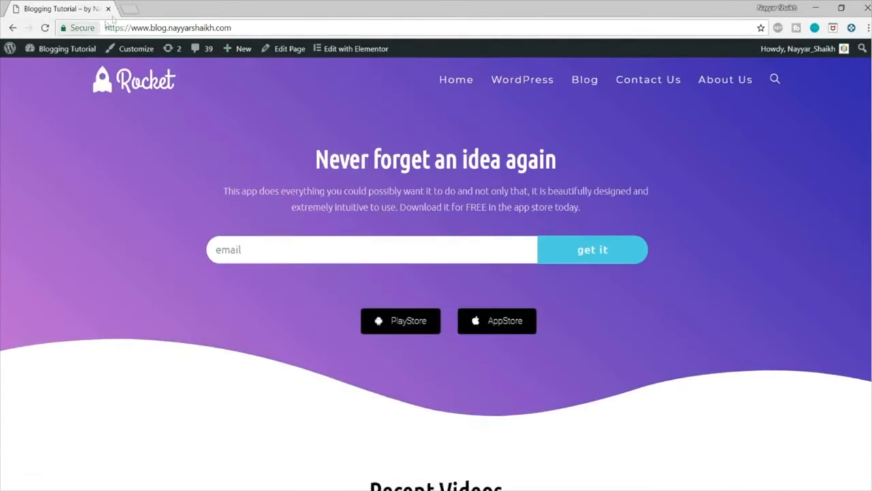
Step: Open the blog2 site in a new tab, review its home page down to the footer, and return to the original Blogging Tutorial site
left_click(135, 5)
type("blog")
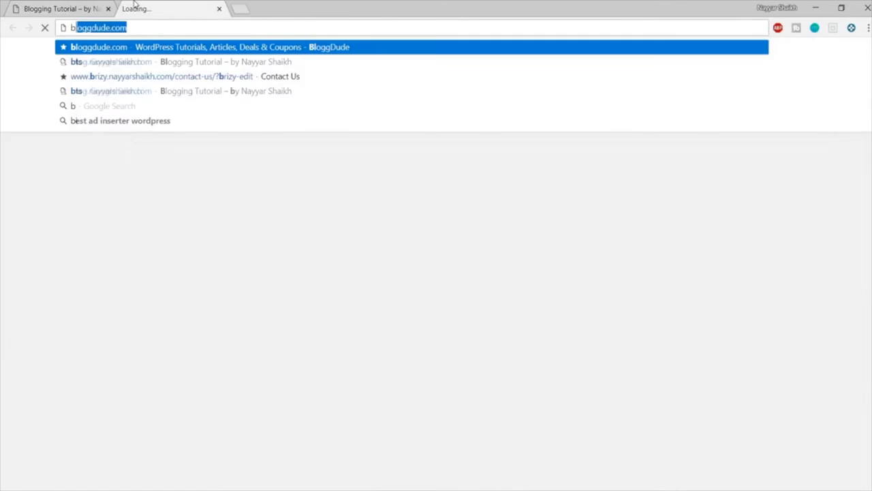
type("2")
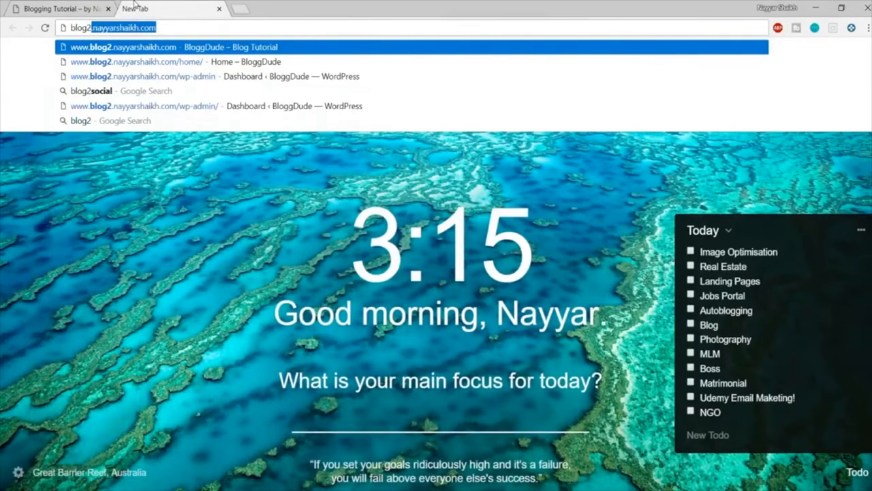
key("Return")
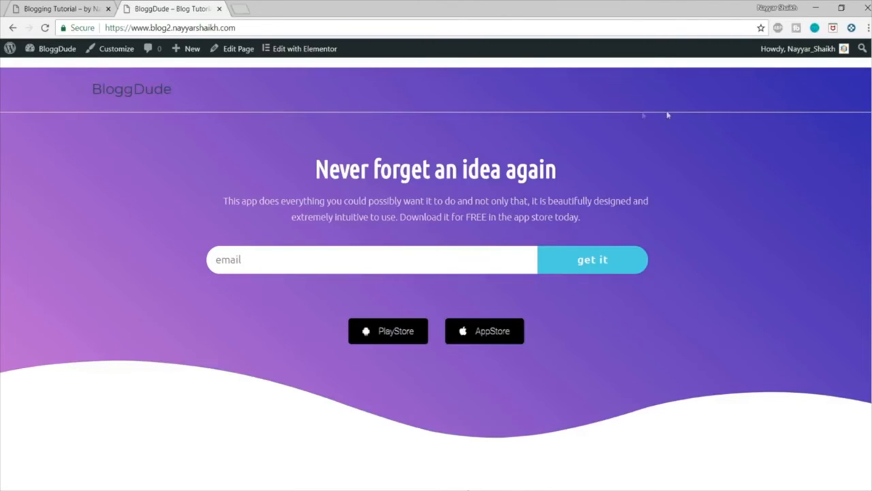
scroll(436, 273, "down", 15)
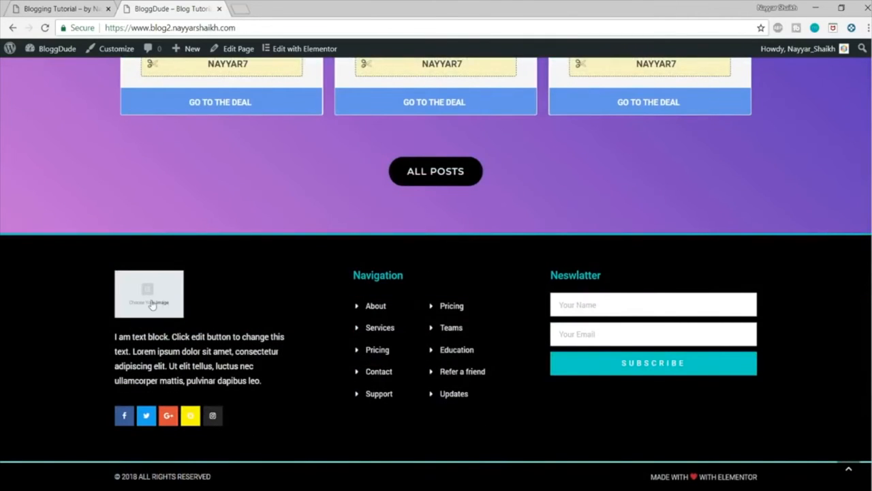
left_click(861, 469)
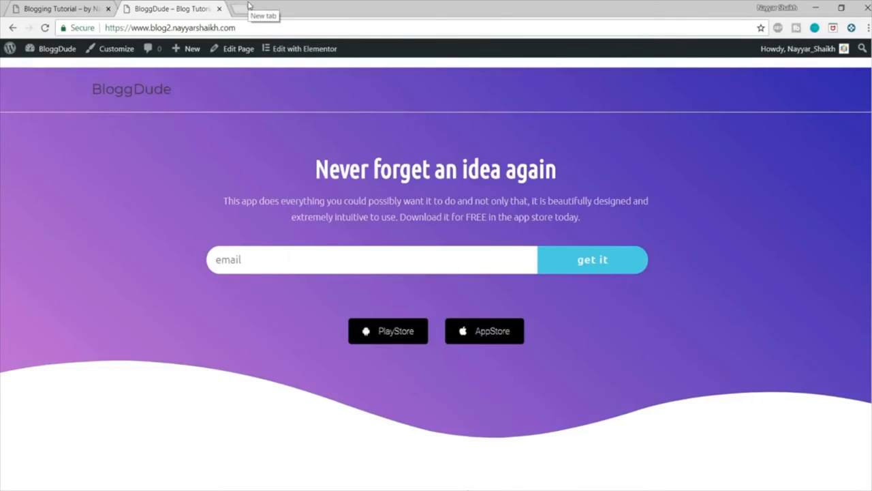
left_click(62, 9)
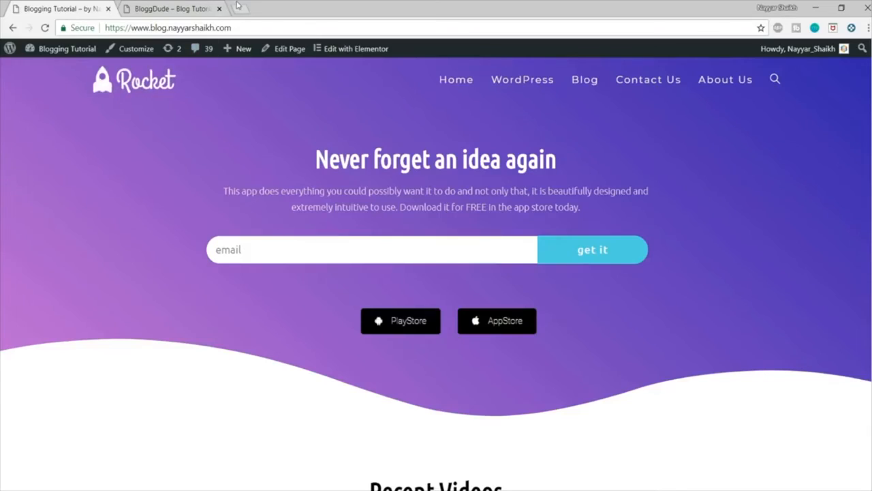
Step: Open logomakr.com in a new tab, dismiss its intro video, and check the Rocket logo on the original blog for reference
left_click(238, 5)
type("log")
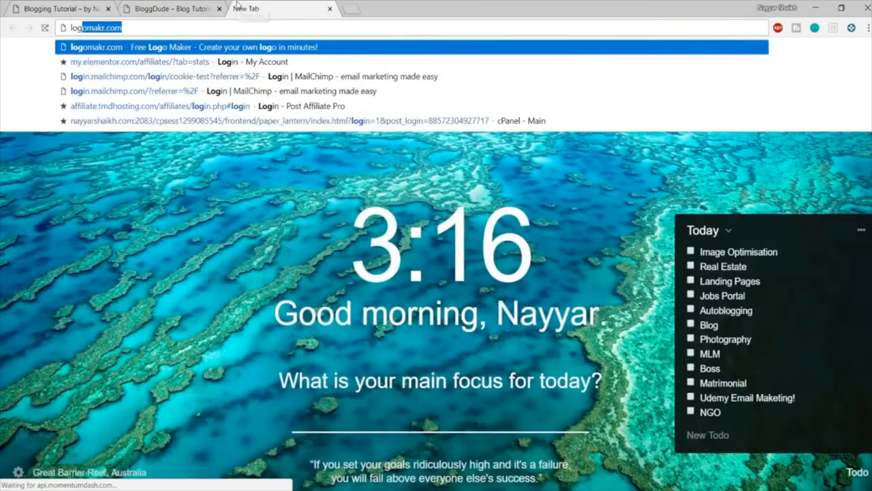
key("Return")
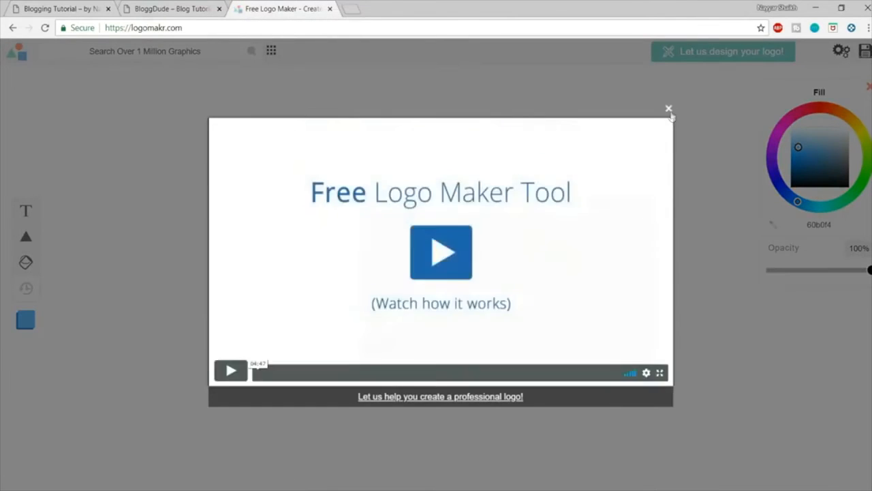
left_click(668, 109)
left_click(67, 9)
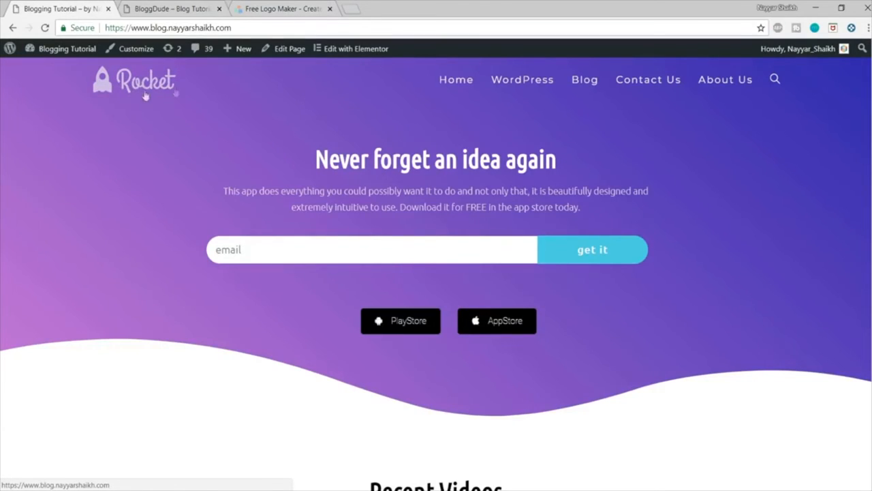
left_click(283, 9)
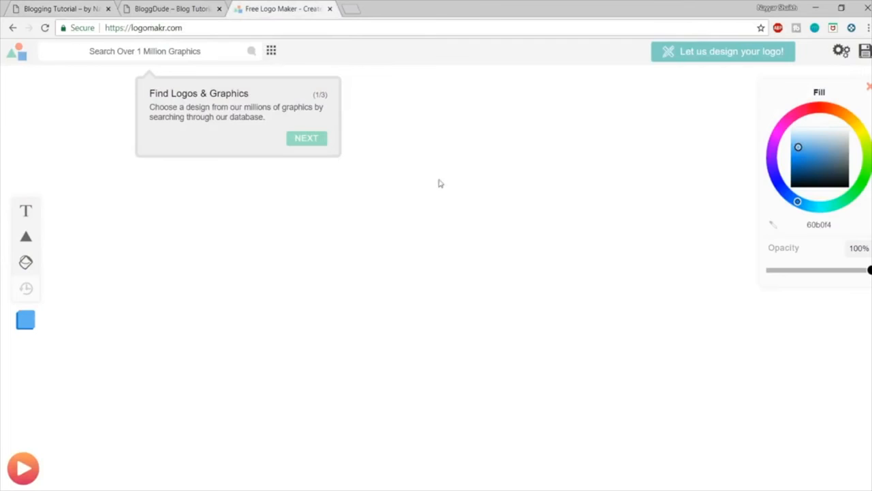
Step: Search the graphics library for "rocket" and compare the icons with the original blog's logo
left_click(142, 64)
left_click(156, 47)
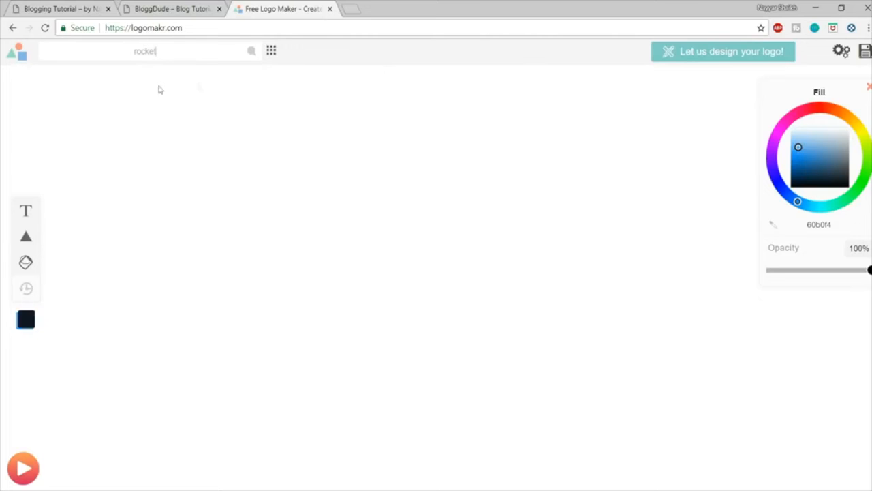
key("Return")
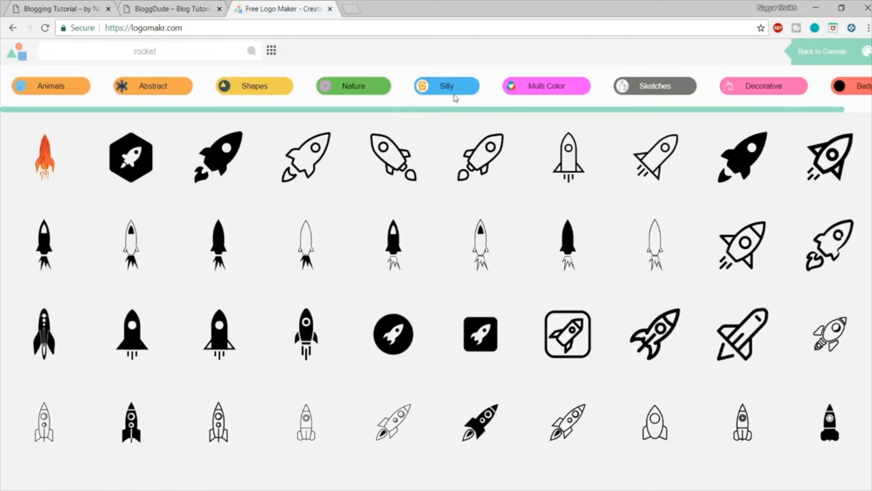
scroll(458, 218, "down", 2)
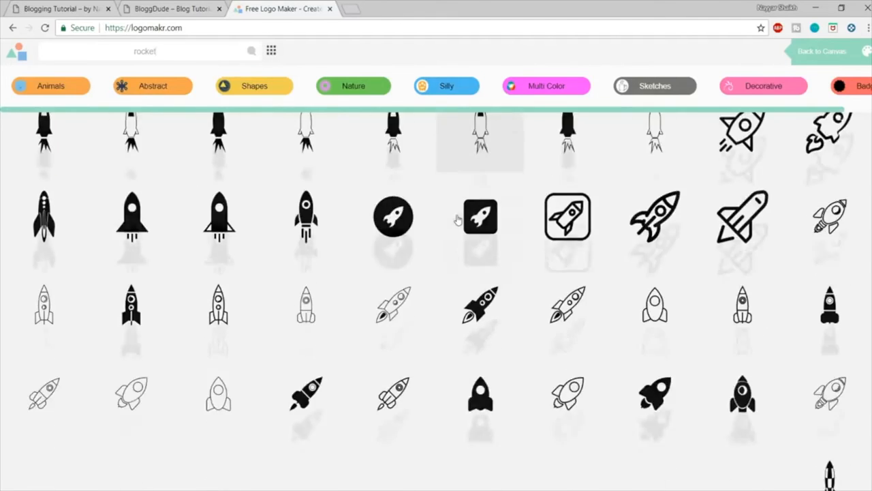
scroll(458, 218, "down", 2)
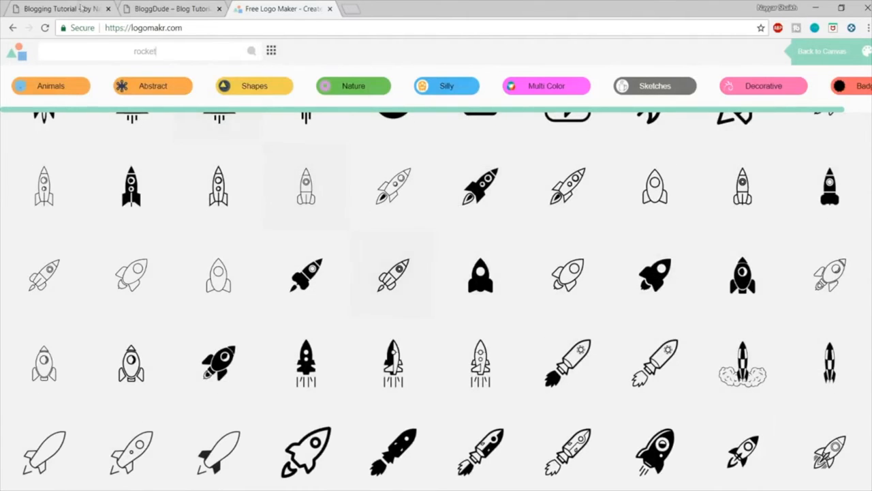
left_click(79, 6)
left_click(270, 5)
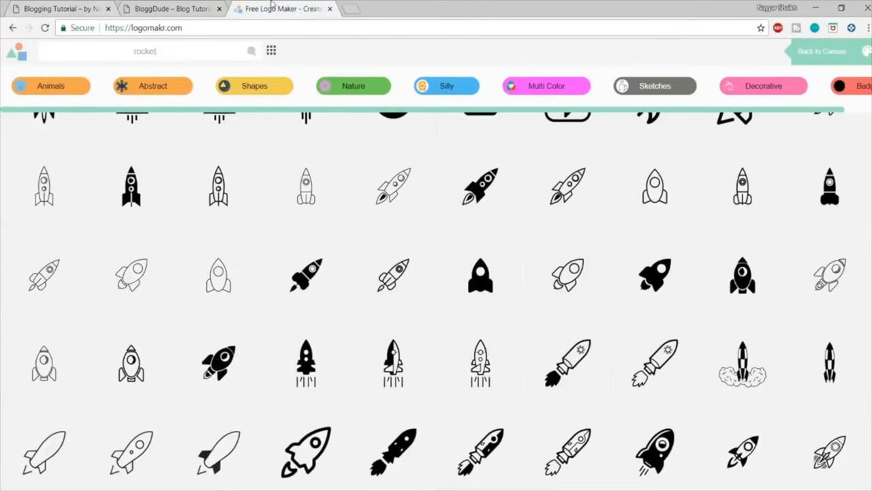
Step: Add the solid black upright rocket with a round window to the canvas, move it left of centre and shrink it to about half size
left_click(472, 281)
left_click_drag(472, 279, 239, 262)
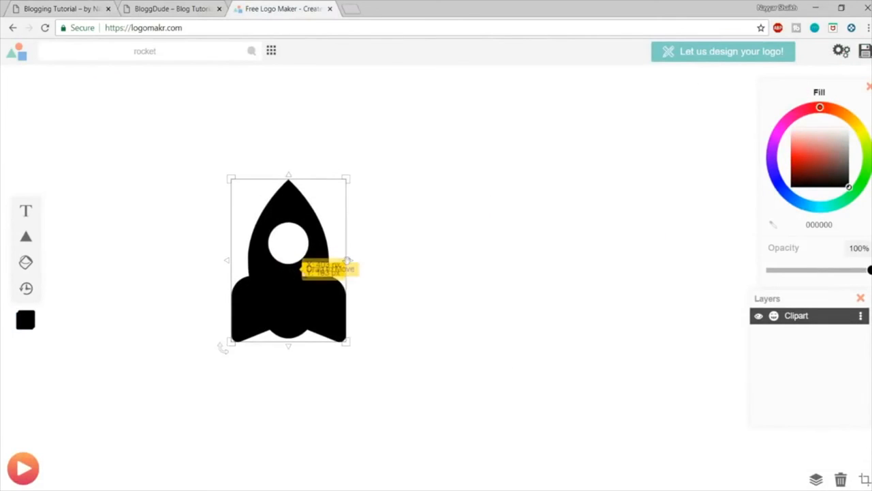
left_click_drag(347, 178, 304, 259)
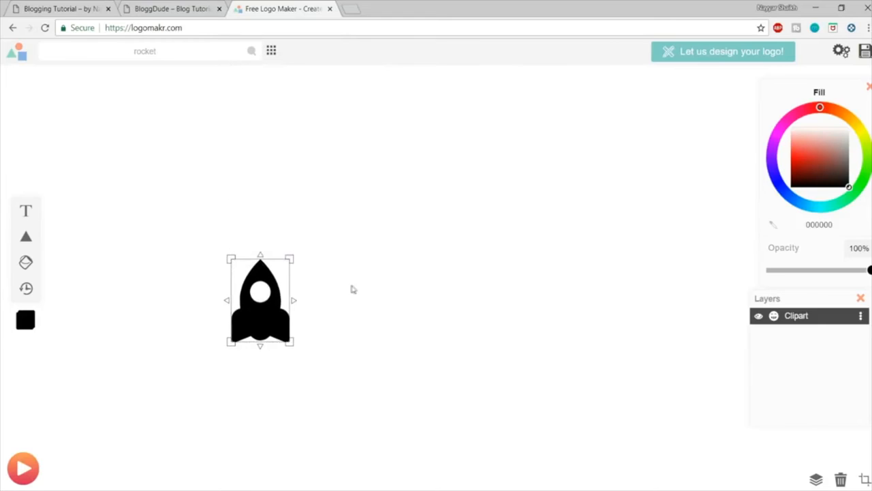
left_click(352, 289)
left_click(240, 266)
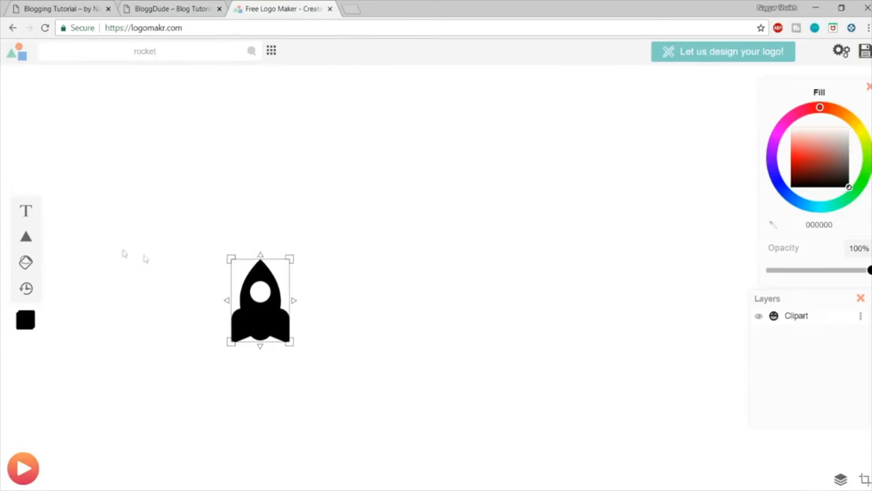
Step: Add a text object reading "Rocket" beside the rocket graphic
left_click(26, 211)
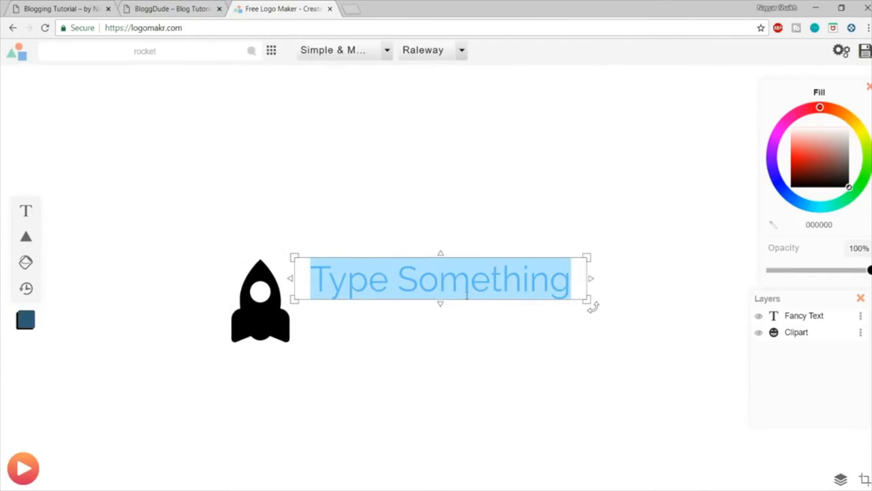
type("Rocket")
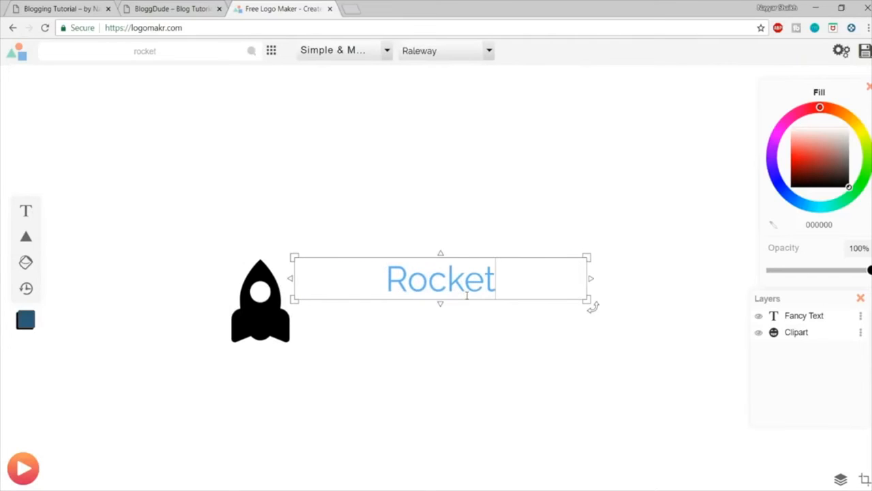
left_click(455, 182)
left_click(440, 286)
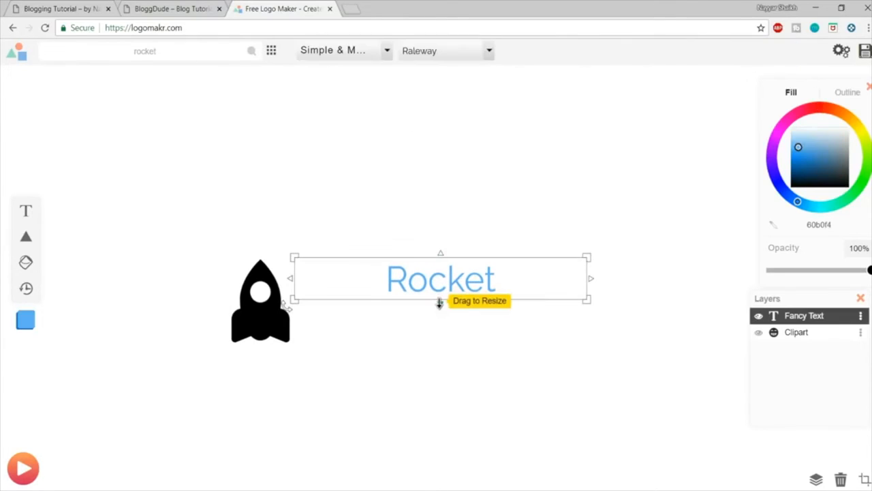
Step: Set the "Rocket" text's font to Grand Hotel from the Fancy & Cursive category
left_click(368, 53)
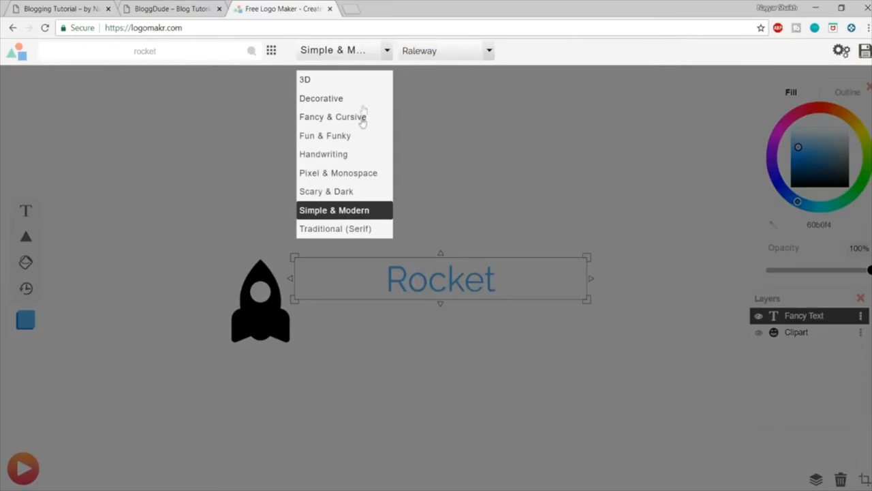
left_click(338, 141)
left_click(346, 54)
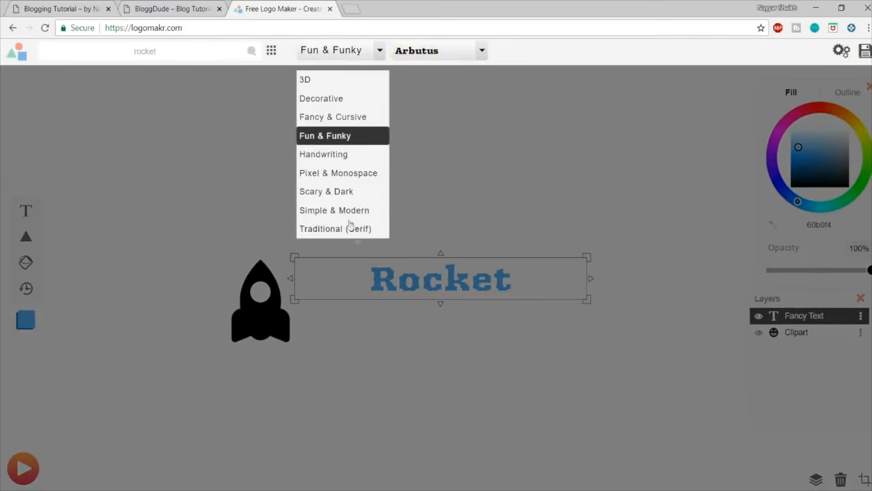
left_click(335, 118)
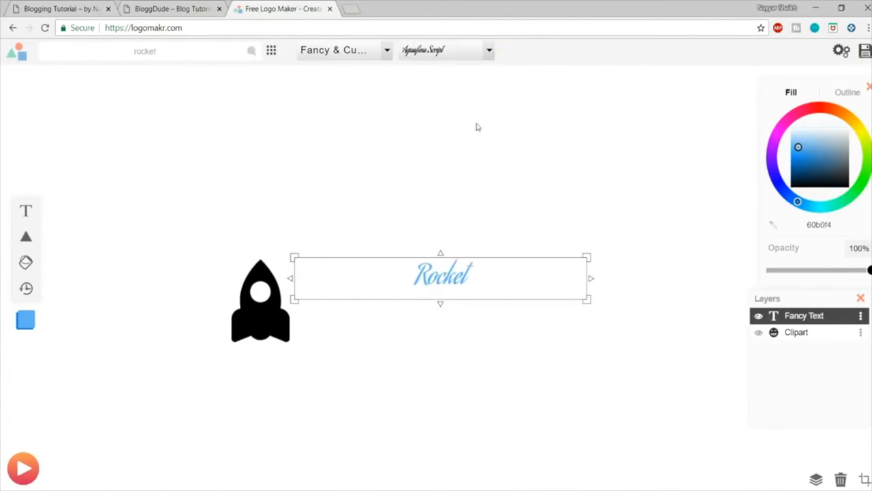
left_click(442, 55)
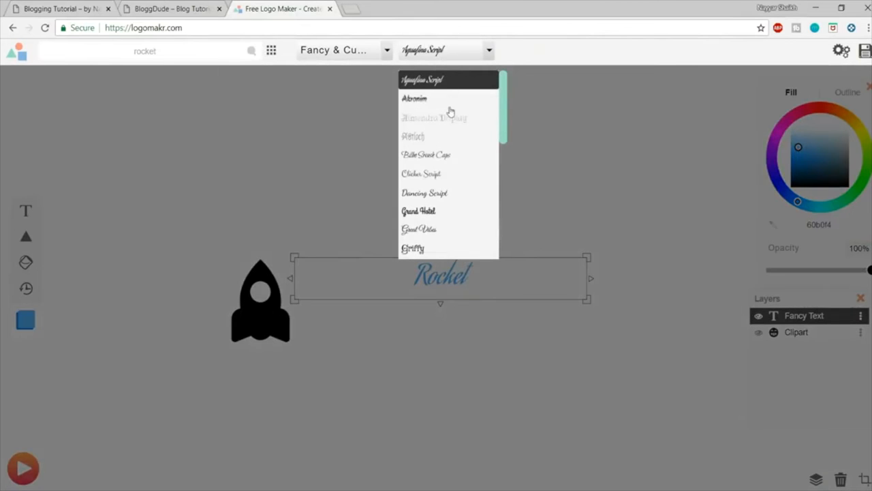
scroll(452, 141, "down", 1)
left_click(439, 153)
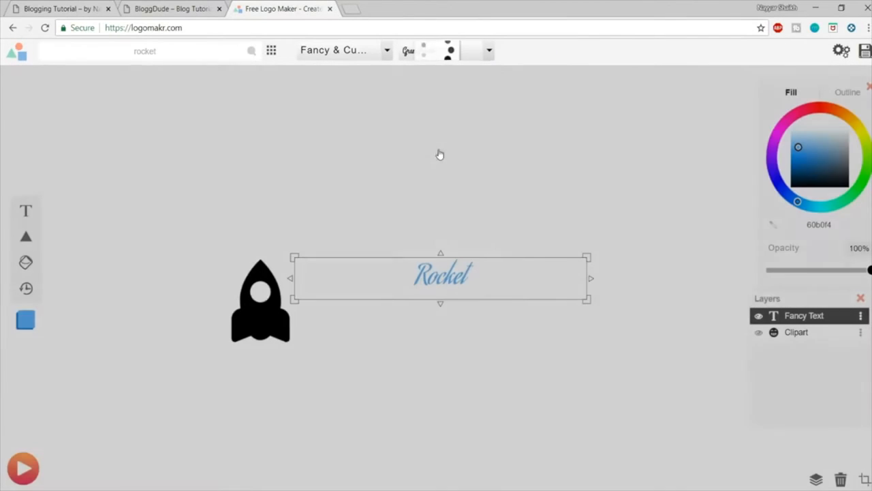
Step: Enlarge the "Rocket" text to roughly the rocket graphic's height, place it directly beside the graphic and deselect it
left_click_drag(455, 274, 345, 276)
left_click_drag(479, 302, 568, 364)
left_click_drag(382, 298, 388, 291)
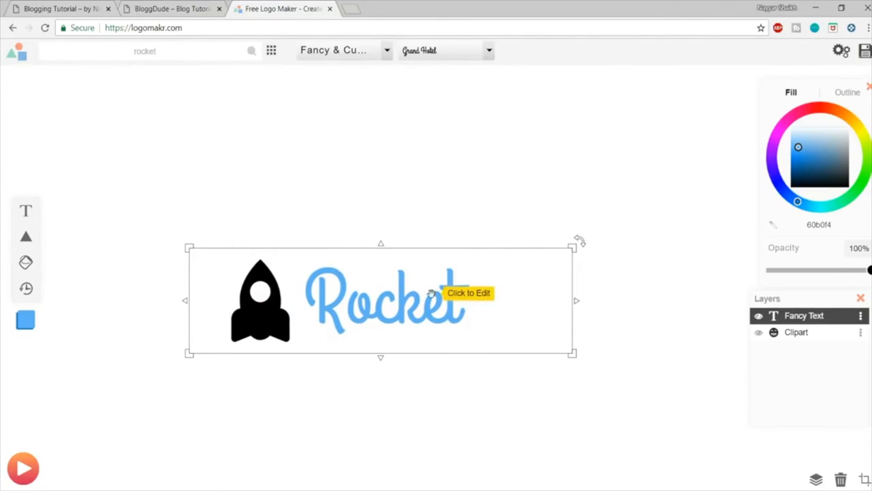
left_click(427, 189)
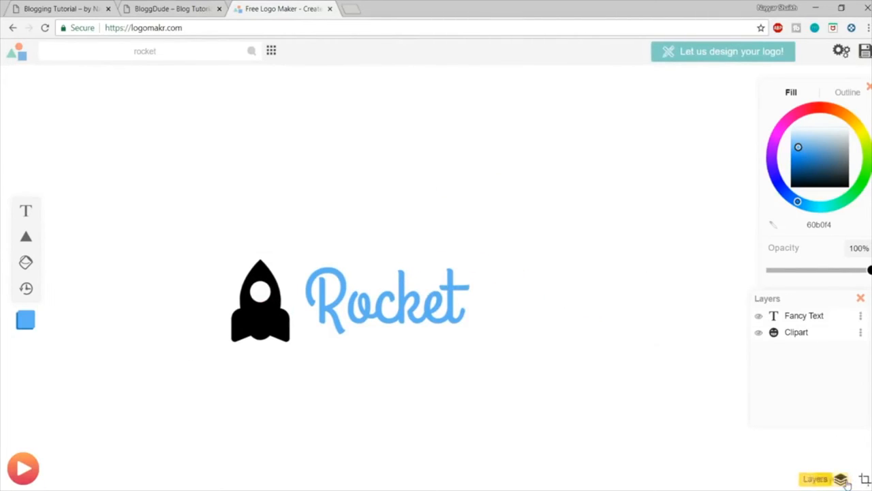
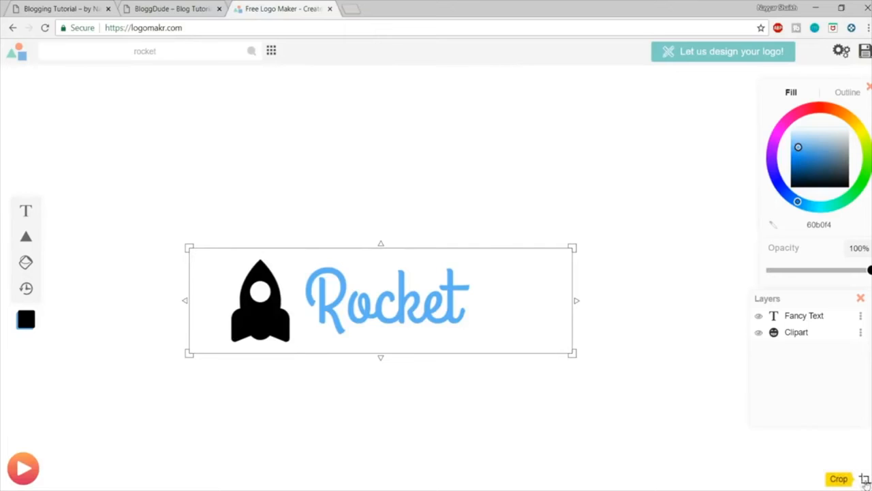
Step: Crop the canvas tightly around the rocket graphic and the "Rocket" text
left_click(864, 479)
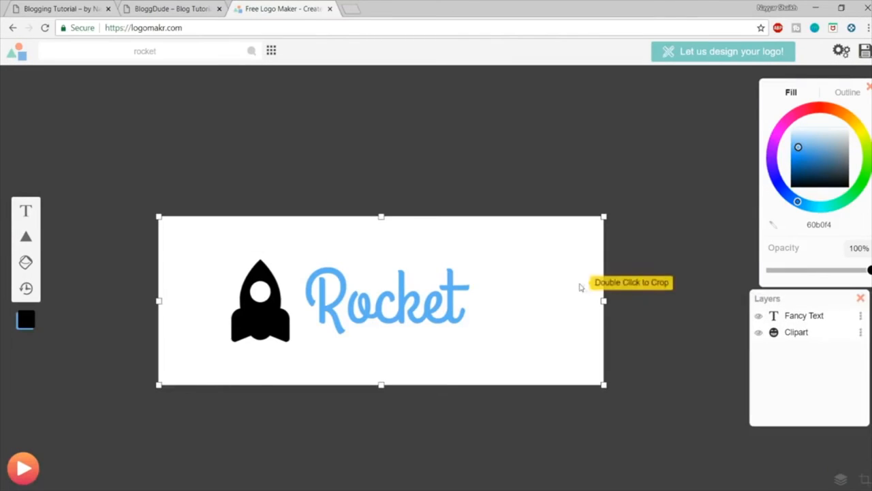
left_click_drag(605, 299, 477, 299)
left_click_drag(318, 216, 317, 258)
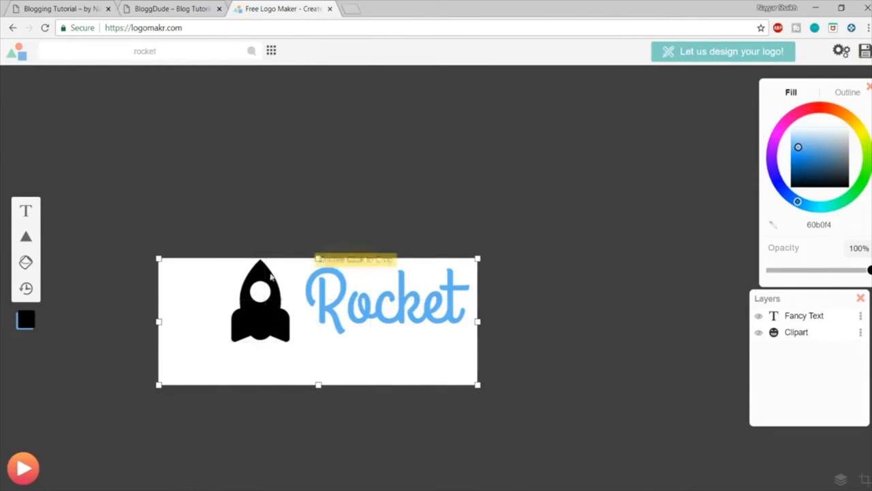
left_click_drag(160, 320, 235, 319)
left_click_drag(355, 364, 355, 345)
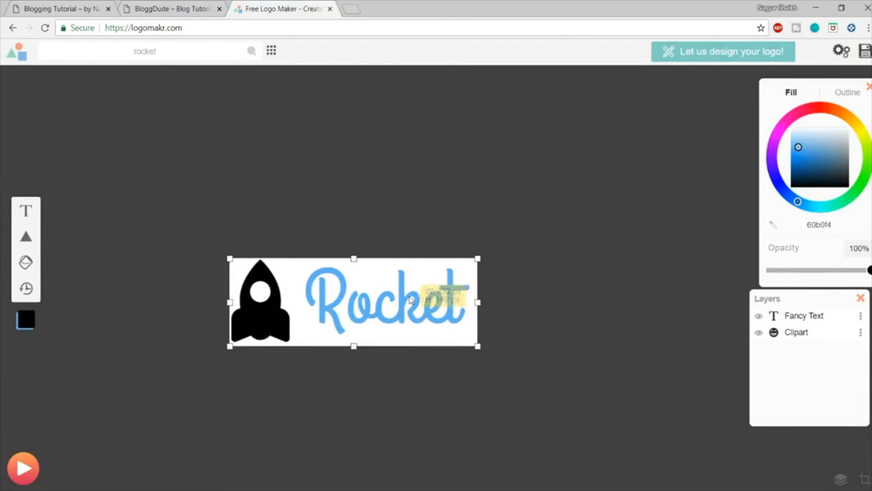
double_click(391, 297)
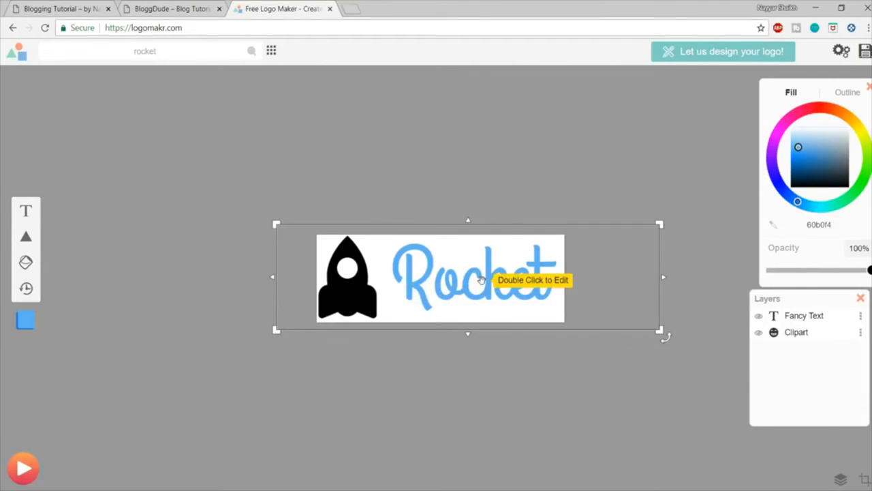
Step: Change the fill of both the rocket graphic and the "Rocket" text to white (ffffff)
left_click(351, 290)
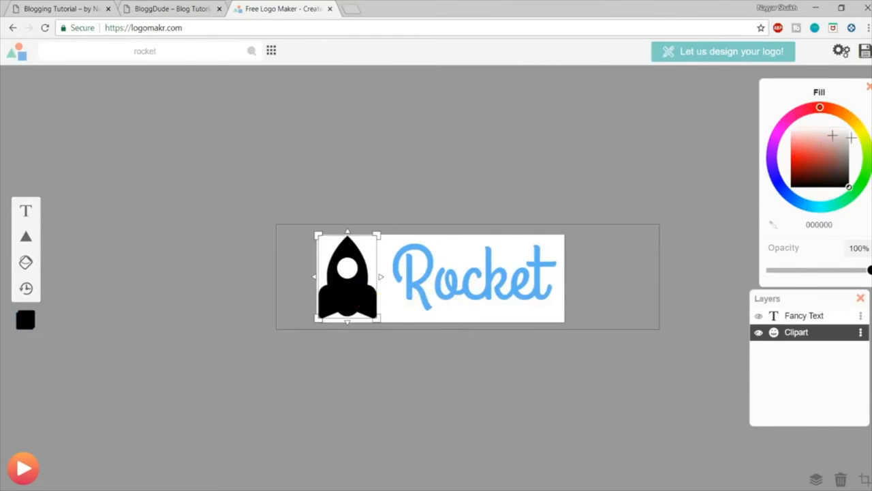
left_click_drag(805, 161, 867, 109)
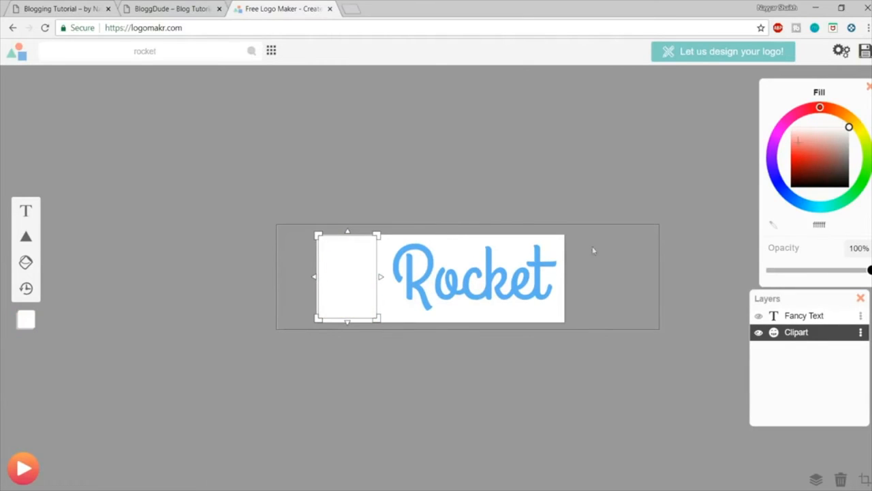
left_click(487, 275)
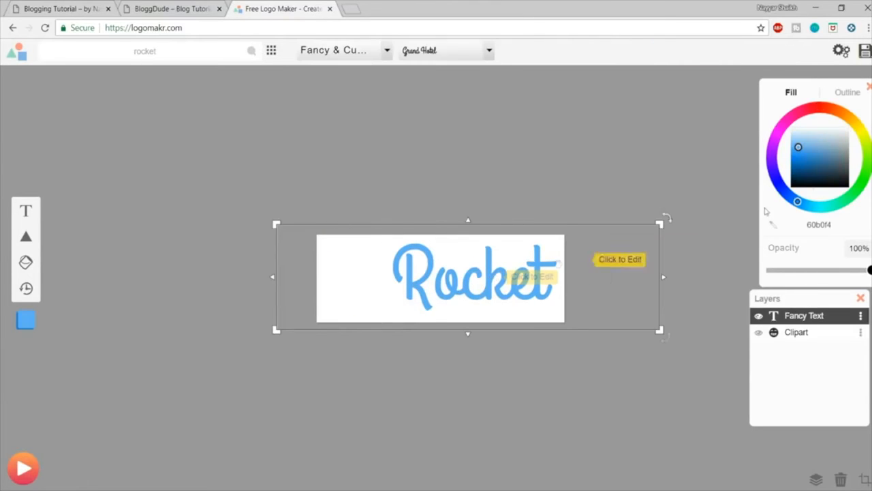
left_click_drag(815, 167, 862, 117)
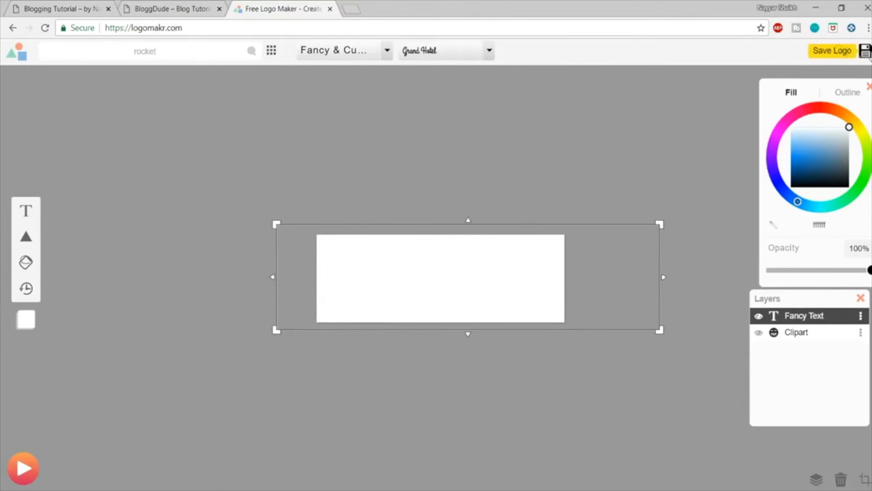
Step: Save the logo as the free low-resolution file and locate the downloaded PNG in File Explorer
left_click(865, 52)
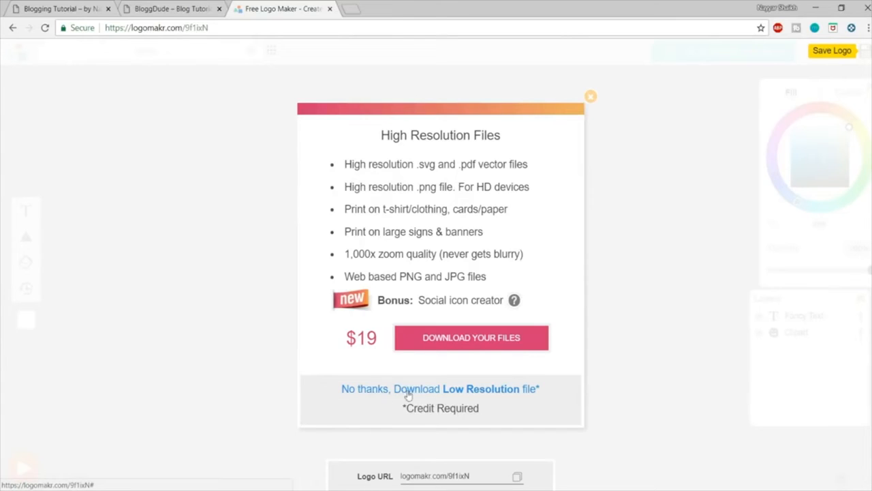
left_click(489, 394)
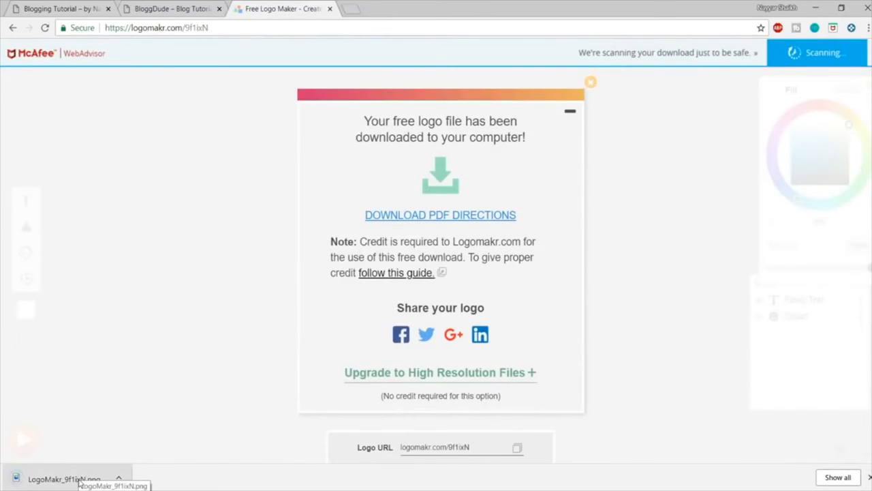
left_click(119, 478)
left_click(165, 440)
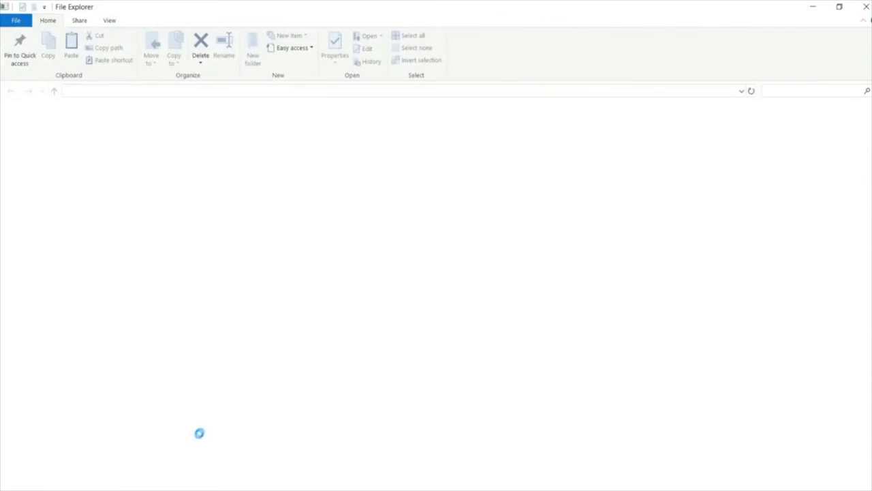
left_click(59, 245)
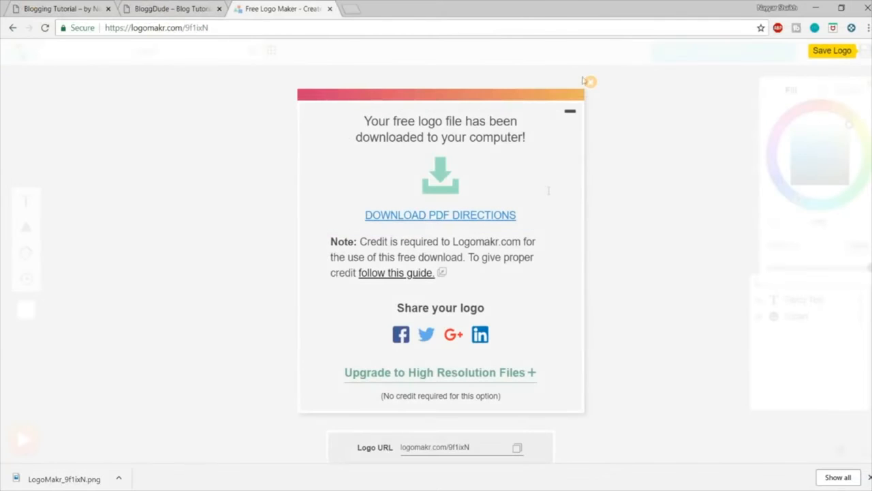
Step: Switch to the BloggDude site and open the header's logo settings in the WordPress Customizer
left_click(173, 6)
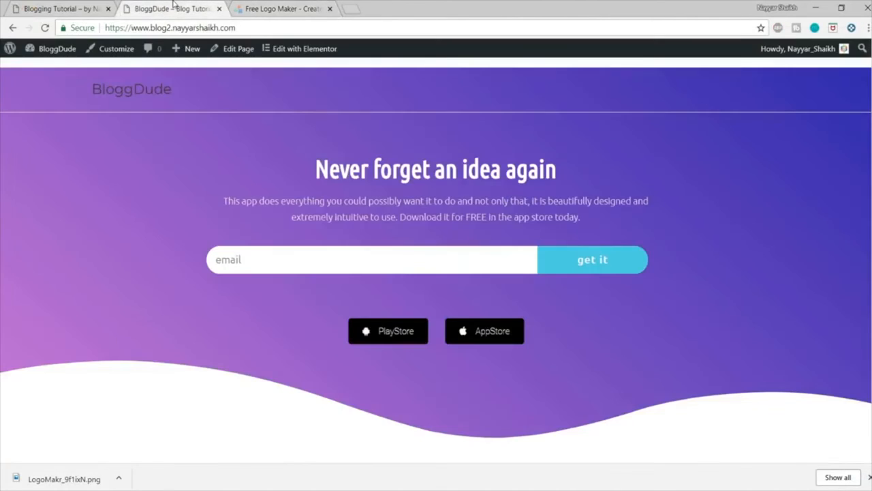
left_click(102, 53)
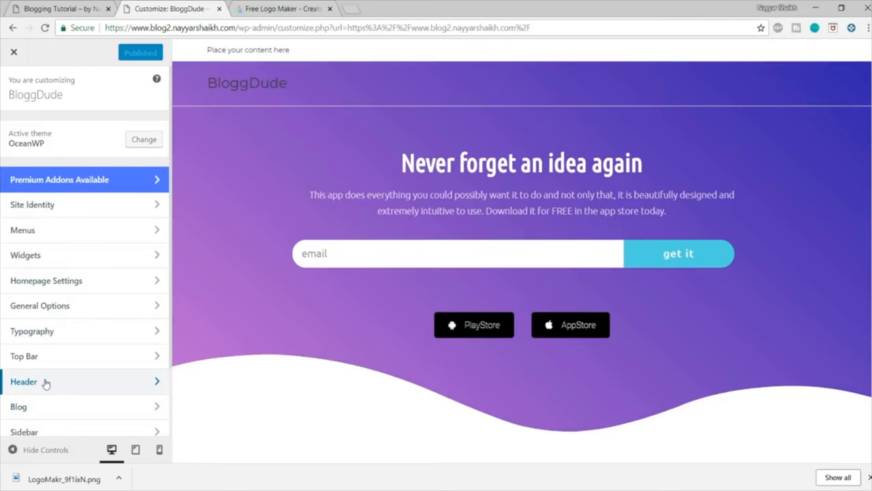
left_click(45, 383)
left_click(52, 188)
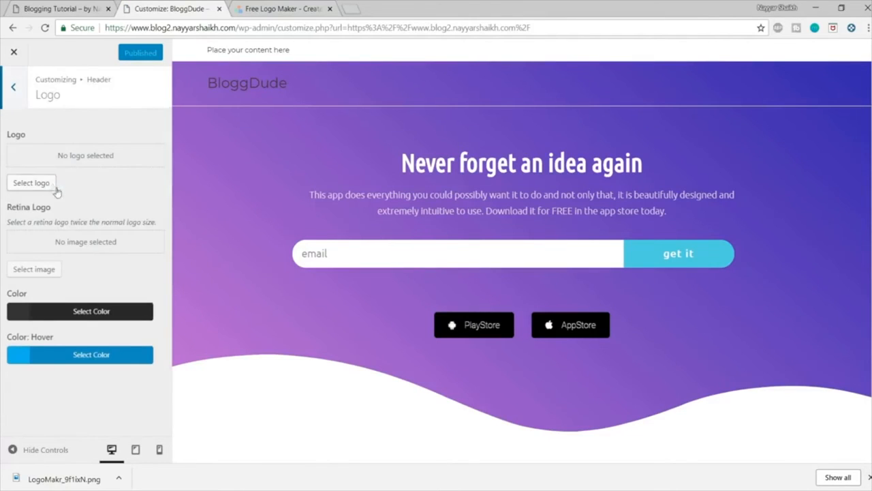
Step: Upload LogoMakr_9f1ixN from the Blog folder and set it as the header logo without cropping
left_click(33, 184)
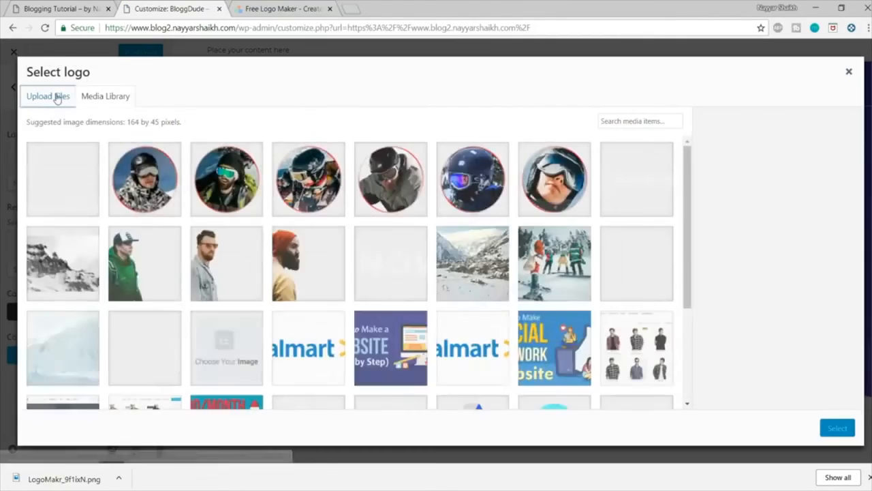
left_click(58, 99)
left_click(418, 257)
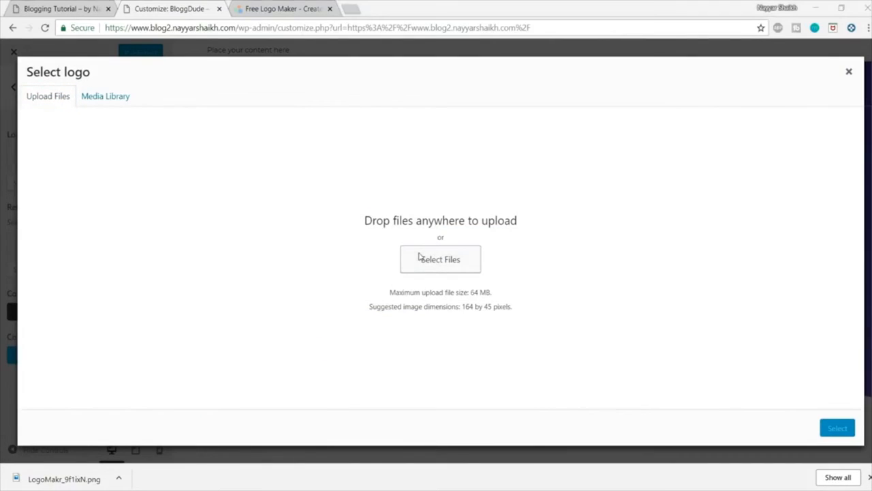
left_click(146, 185)
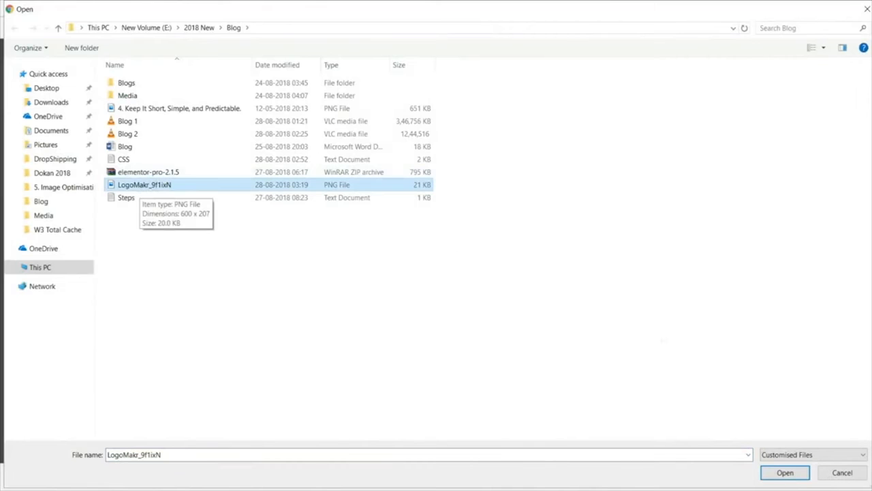
left_click(785, 474)
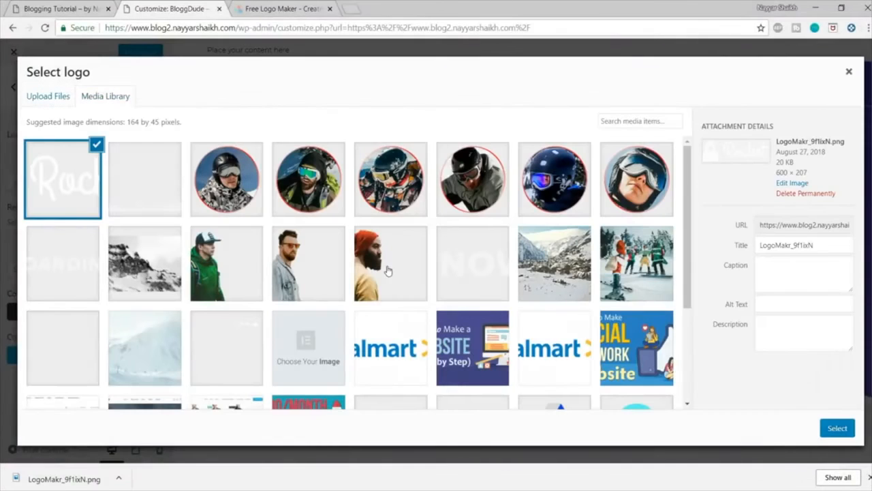
left_click(837, 428)
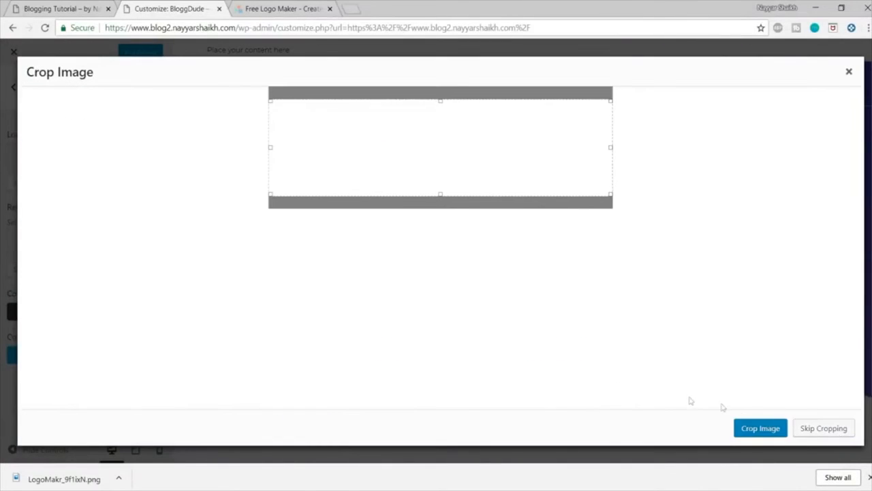
left_click(824, 429)
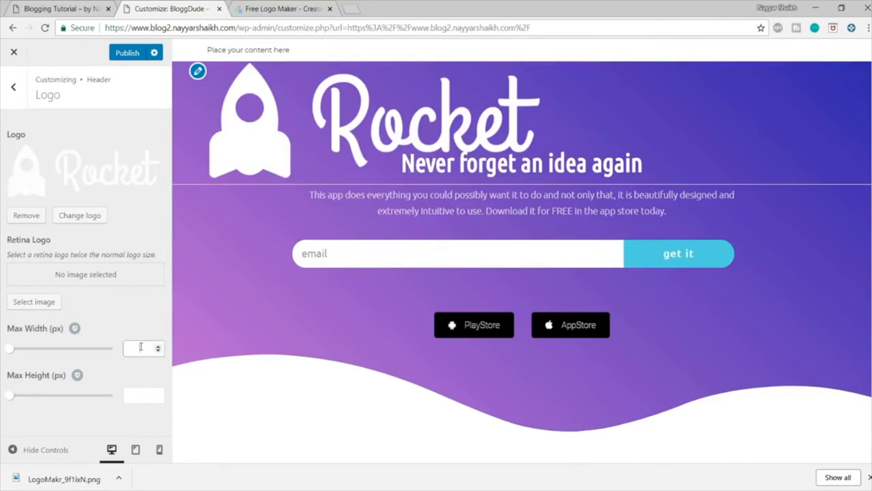
Step: Set the logo's maximum width to 150 px and publish the change
left_click(142, 346)
type("150")
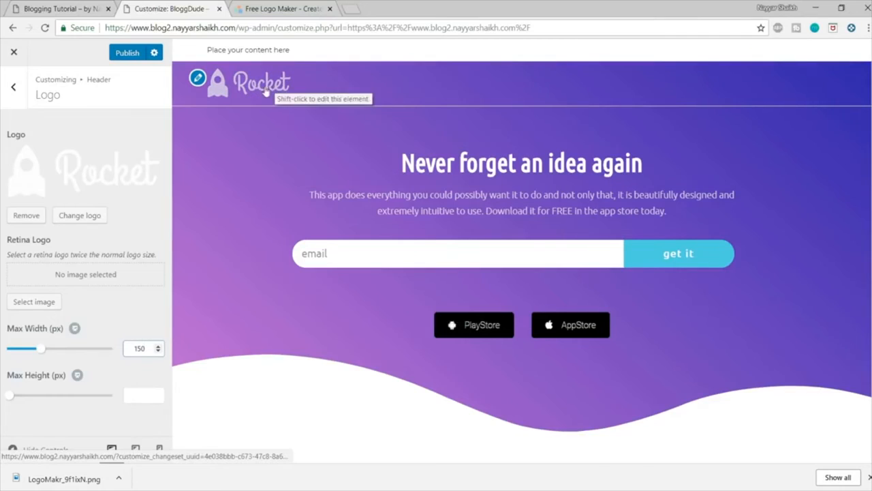
left_click(129, 54)
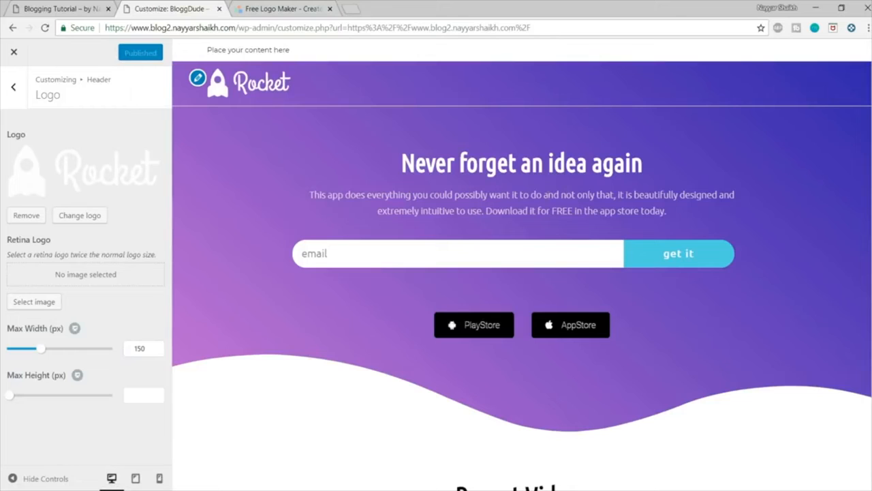
Step: Disable the top bar in the Top Bar general settings to remove the "Place your content here" strip
left_click(20, 99)
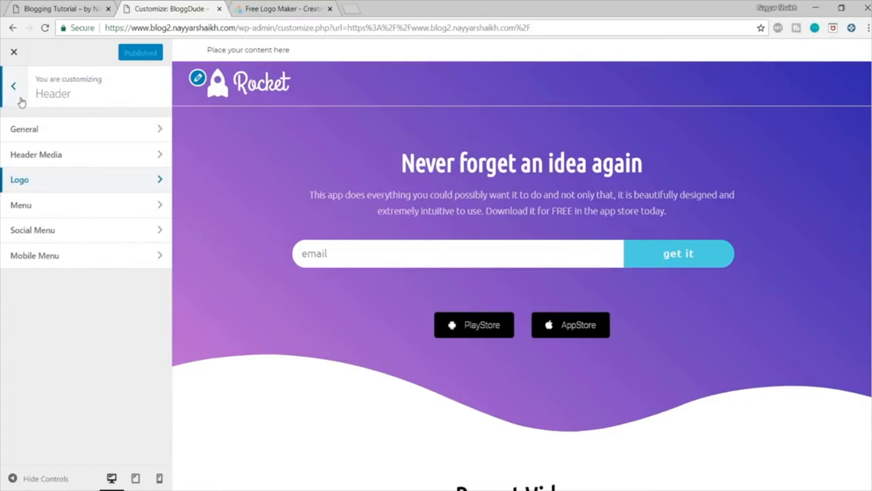
left_click_drag(343, 50, 203, 52)
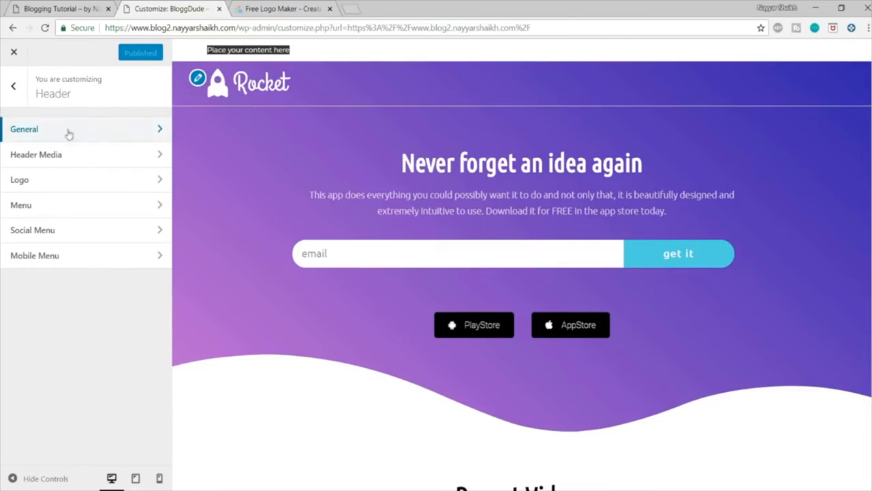
left_click(7, 89)
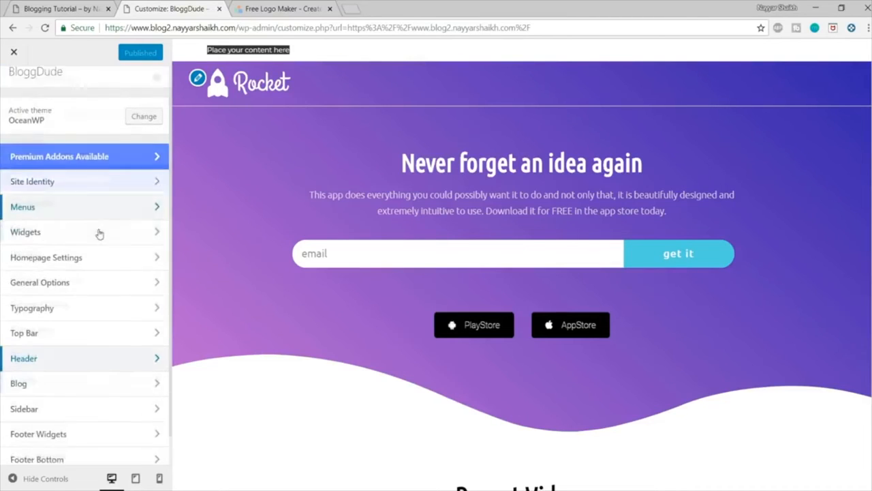
left_click(58, 302)
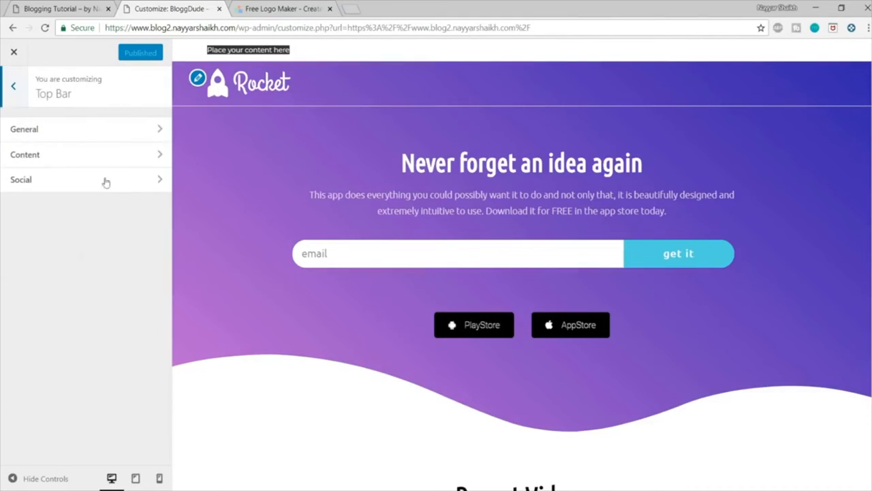
left_click(118, 134)
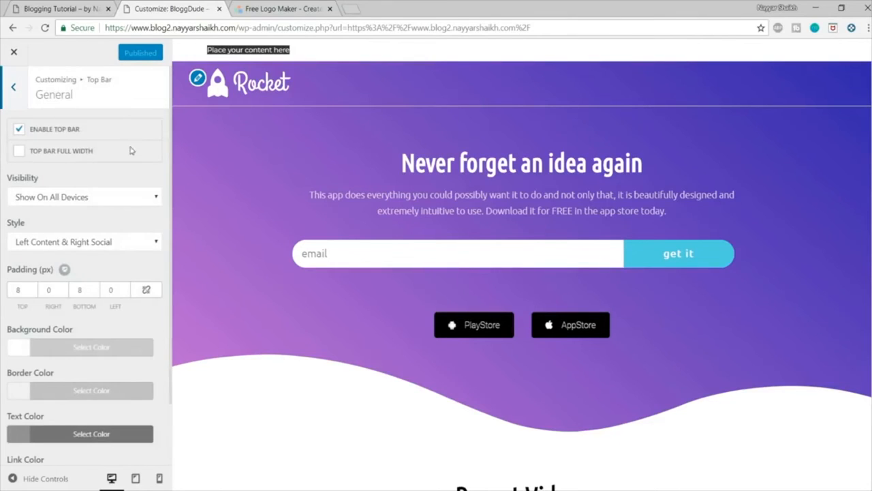
left_click(43, 134)
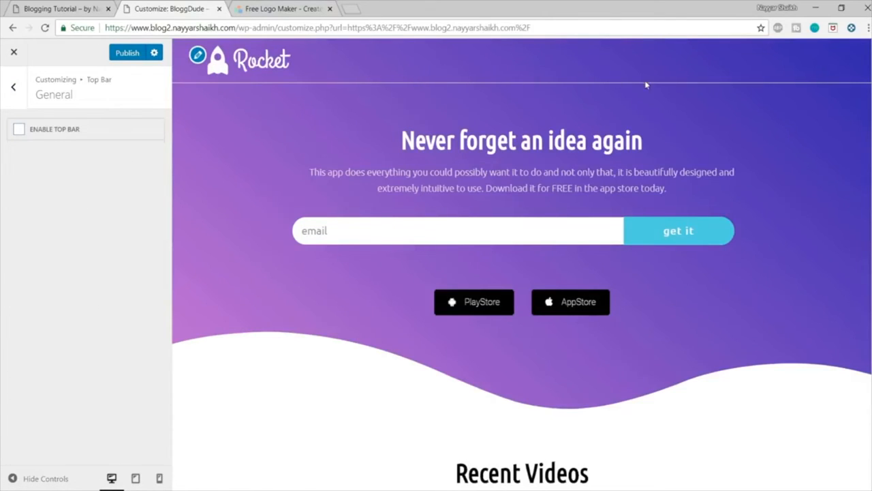
Step: Disable the header's bottom border in the Header general settings
left_click(16, 90)
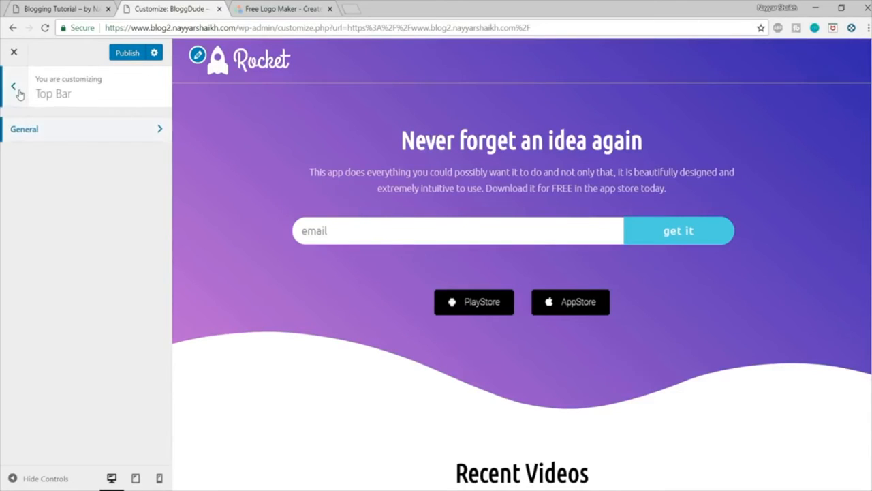
left_click(16, 90)
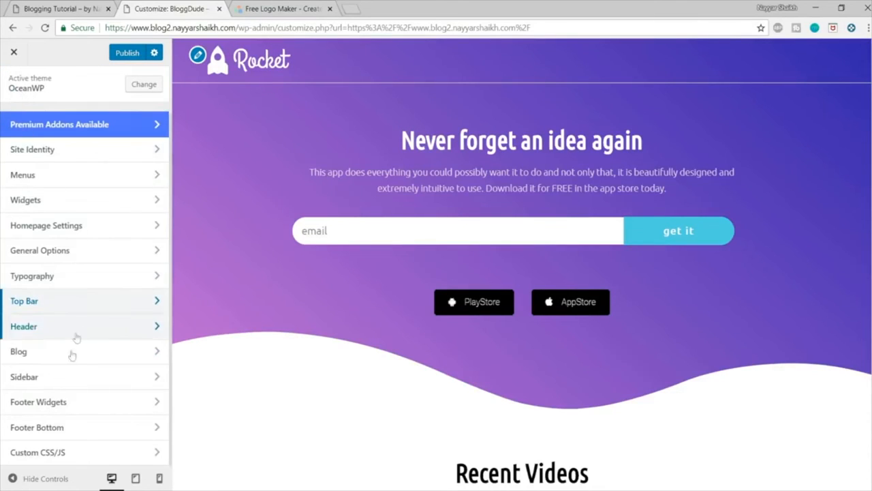
left_click(43, 328)
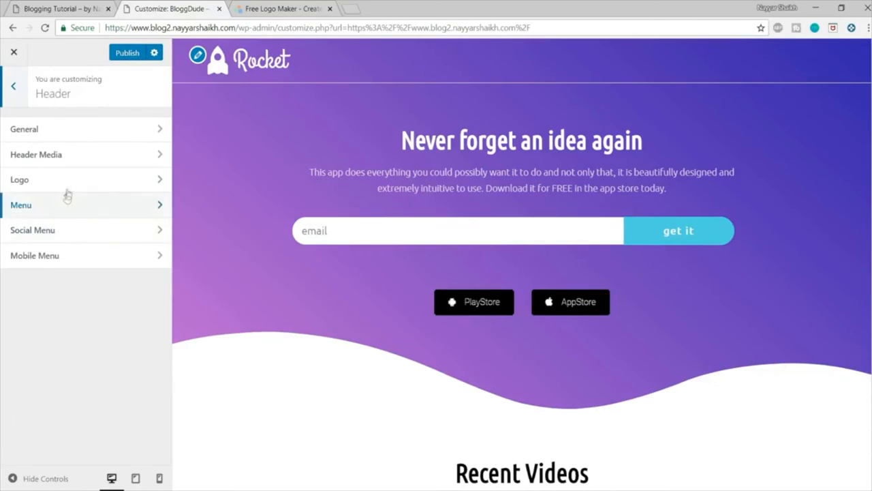
left_click(71, 131)
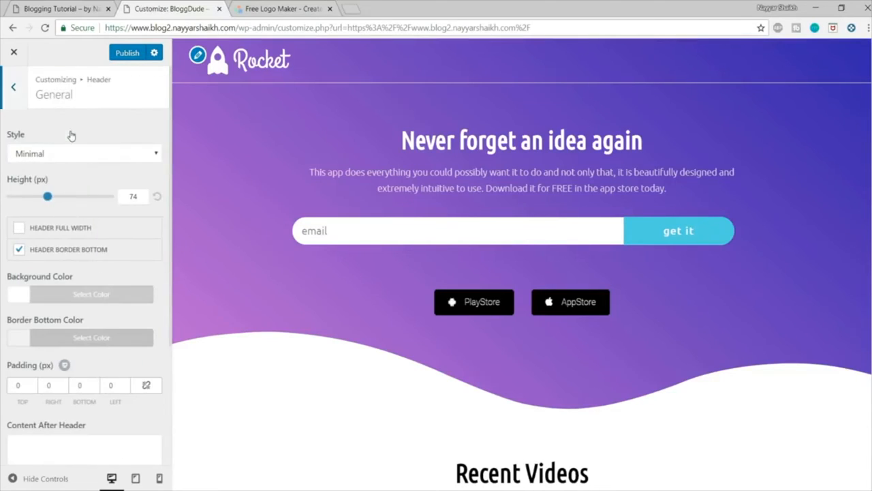
left_click(19, 251)
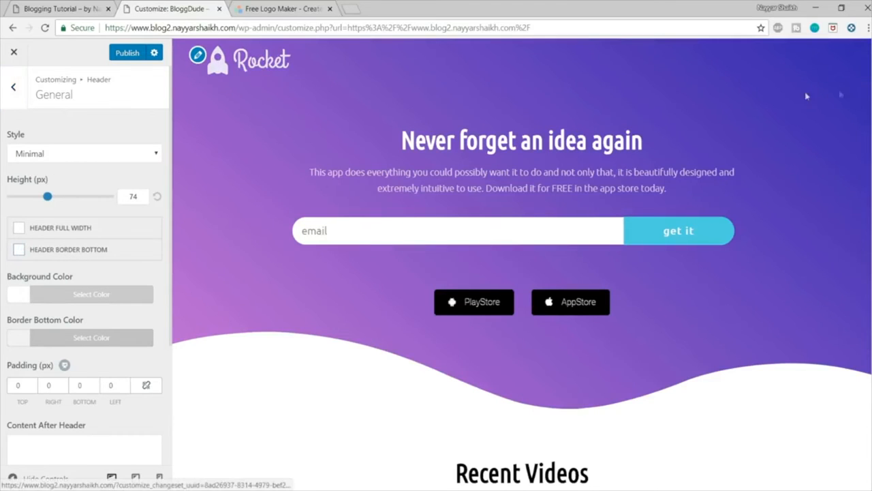
scroll(382, 226, "down", 3)
scroll(381, 225, "down", 12)
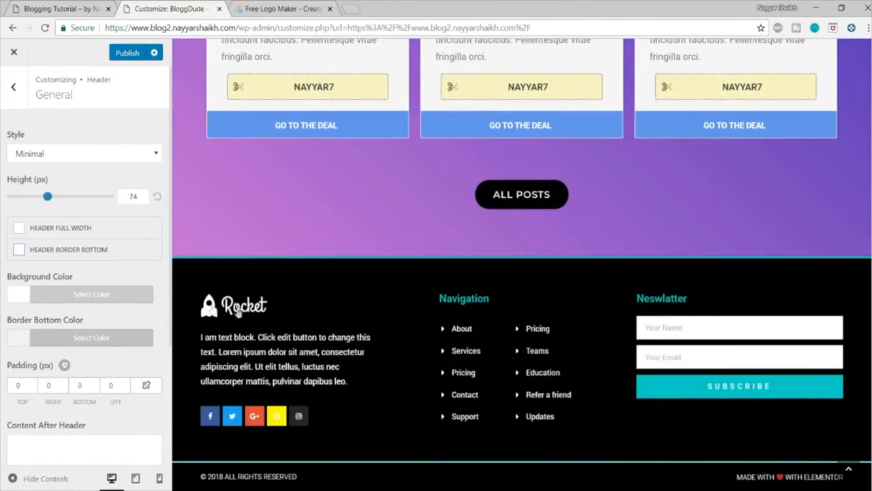
Step: Publish the header changes and view the original blog's header for comparison
scroll(331, 313, "up", 15)
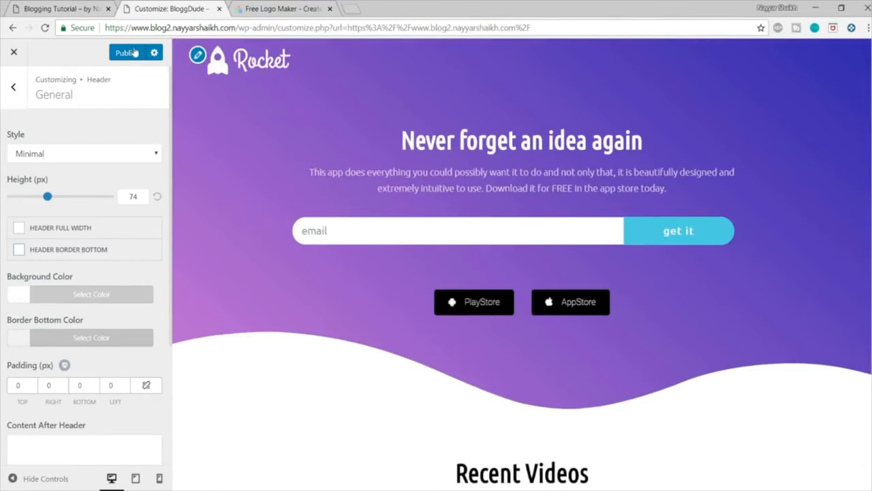
left_click(135, 52)
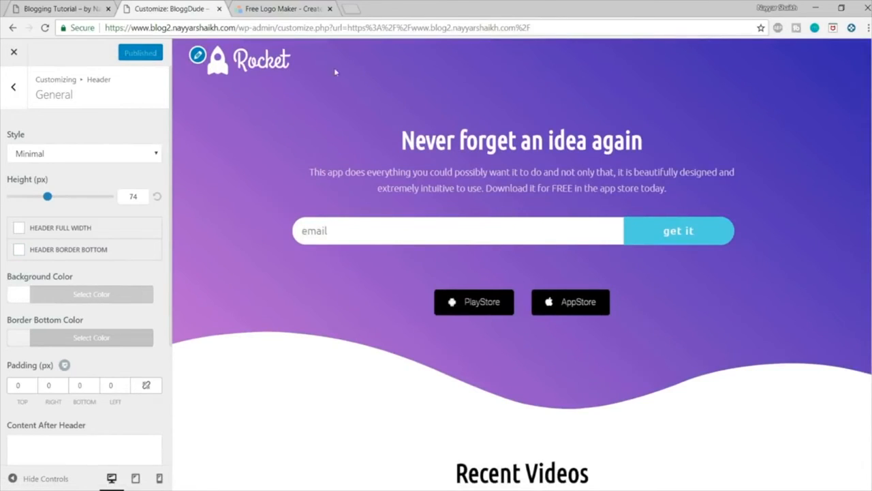
left_click(55, 6)
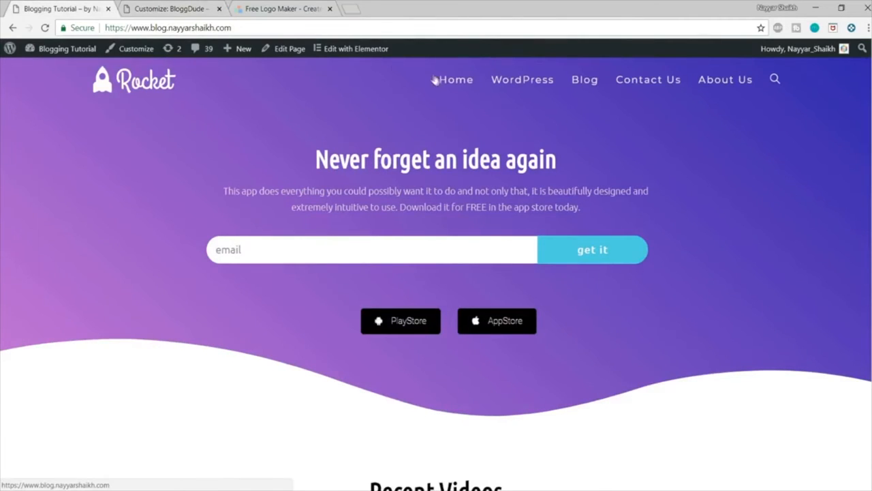
Step: Close the logo maker page and open the blog2 site's wp-admin dashboard in a separate tab
left_click(182, 6)
left_click(330, 9)
left_click_drag(276, 27, 105, 27)
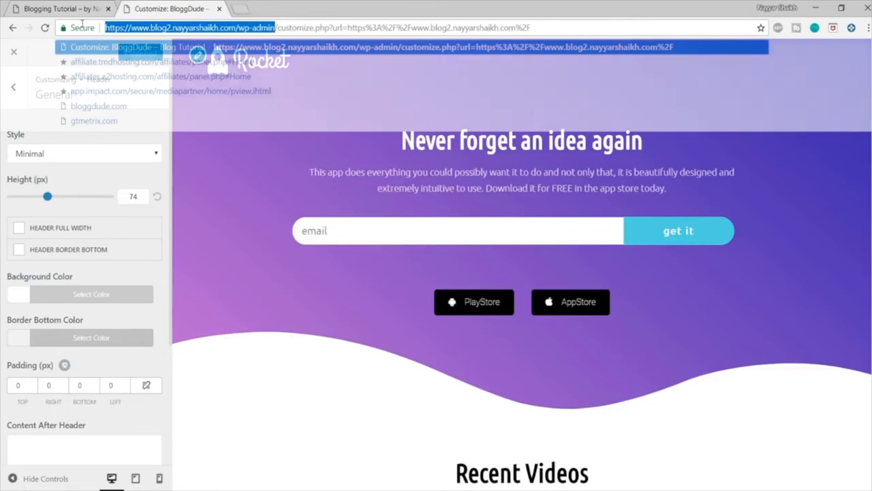
key("ctrl+c")
left_click(239, 5)
key("ctrl+v")
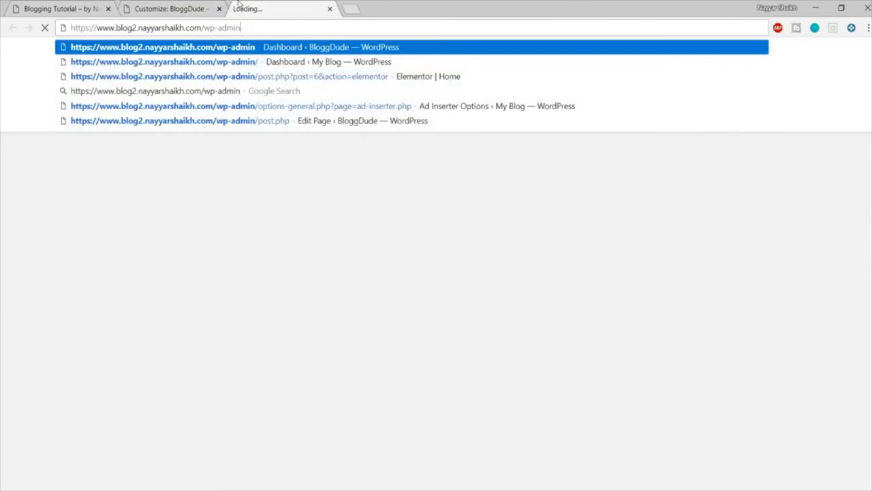
key("Return")
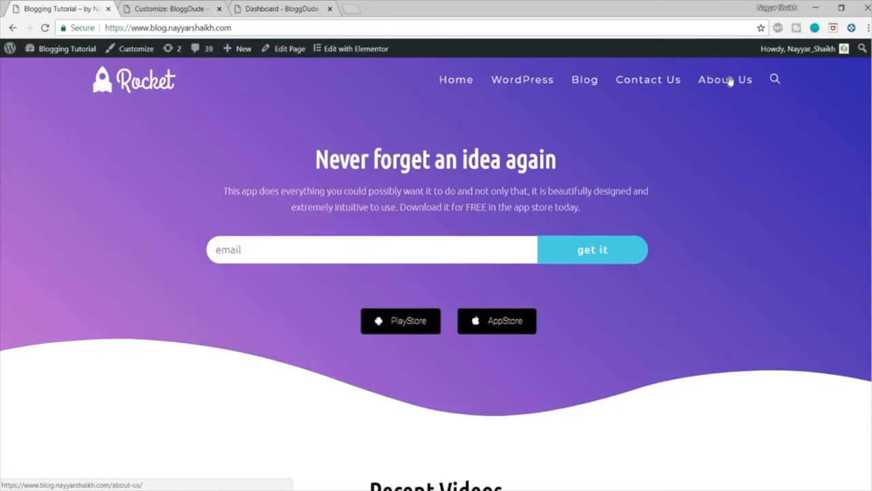
left_click(298, 7)
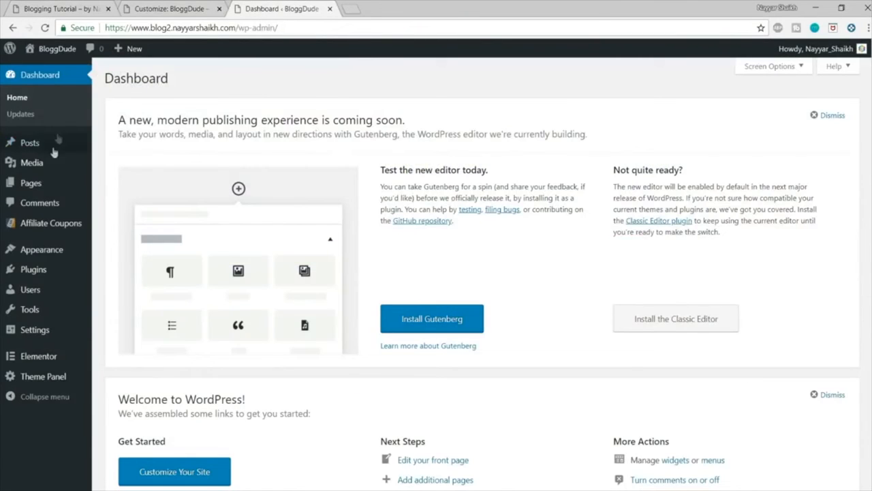
Step: Add a new page titled Contact Us with its content layout set to 100% Full Width
mouse_move(30, 188)
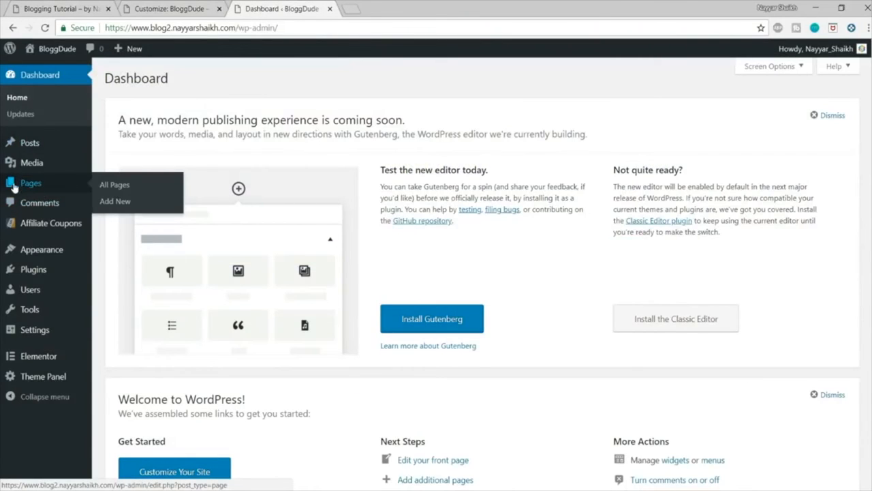
left_click(114, 201)
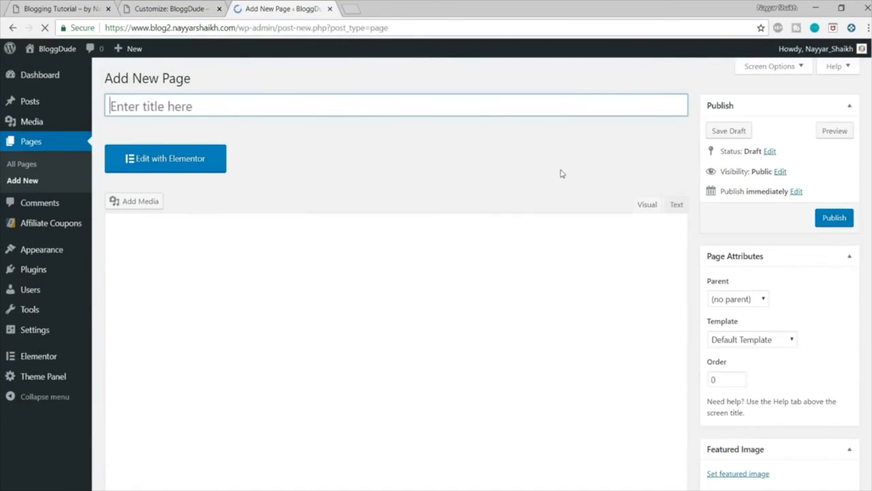
type("Contact Us")
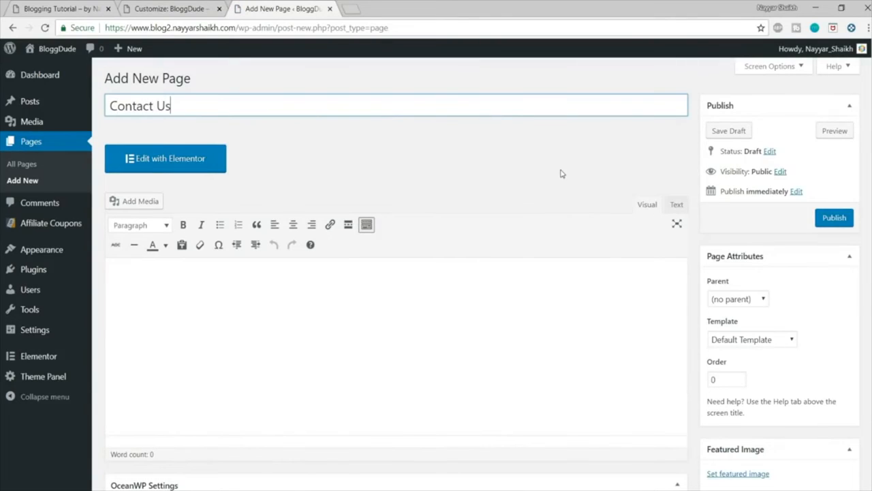
scroll(561, 173, "down", 4)
left_click(477, 272)
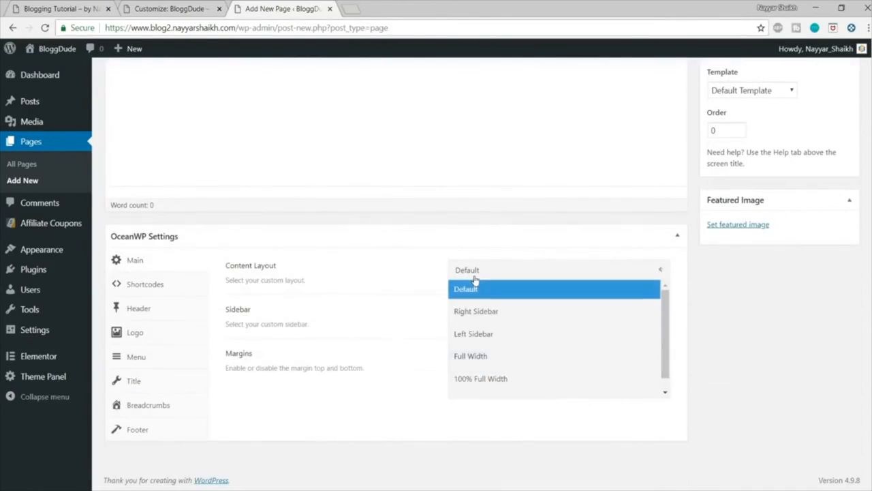
left_click(481, 378)
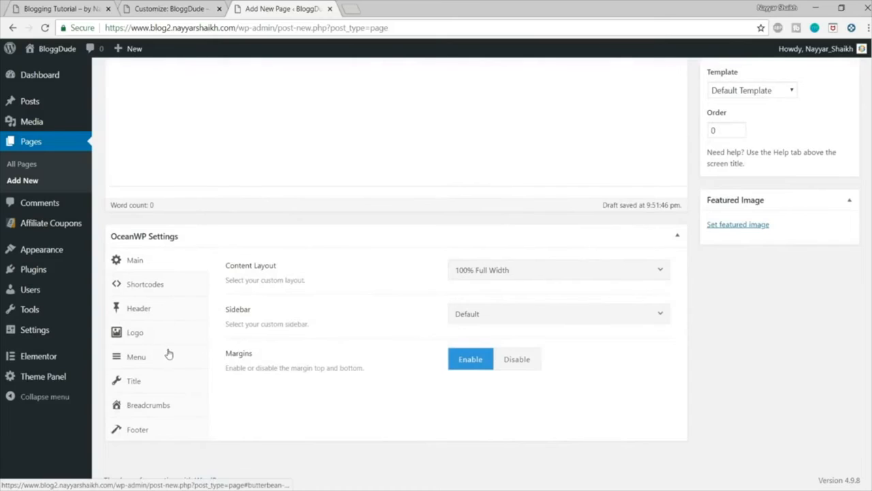
Step: Set the Contact Us page's header style to Minimal, disable its page title and publish the page
left_click(152, 319)
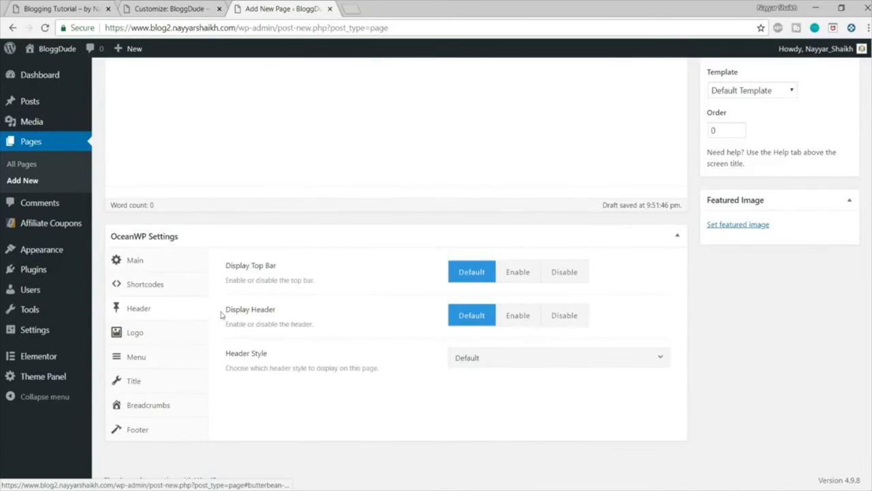
left_click(489, 360)
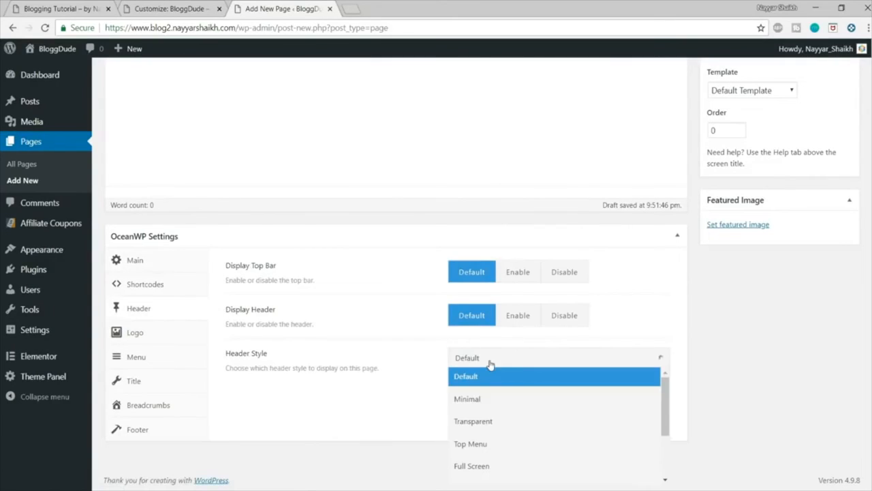
left_click(502, 400)
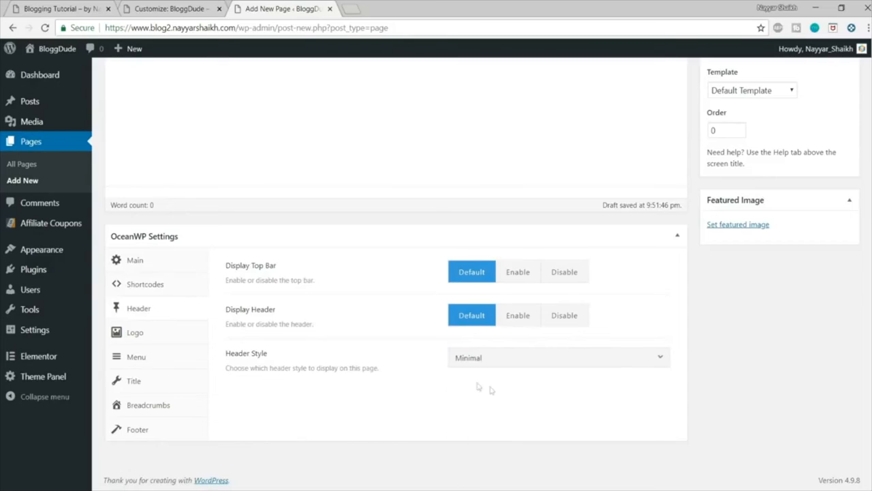
left_click(133, 382)
left_click(566, 272)
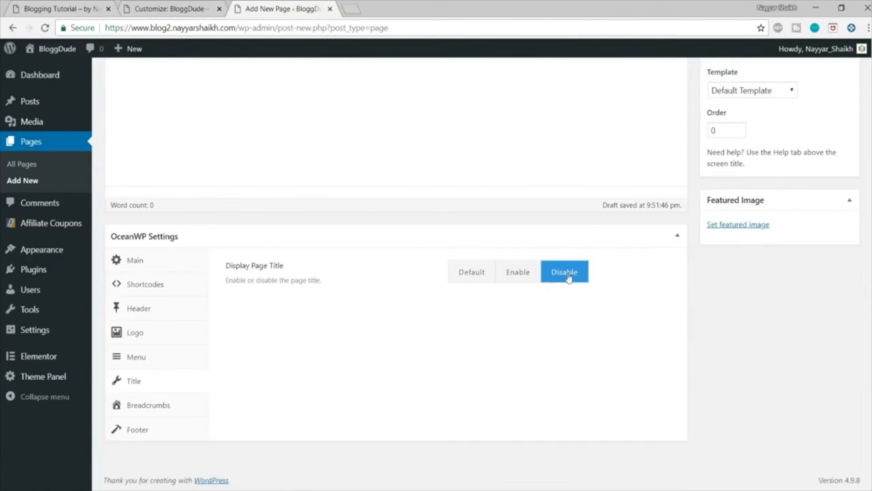
scroll(623, 360, "up", 4)
left_click(844, 216)
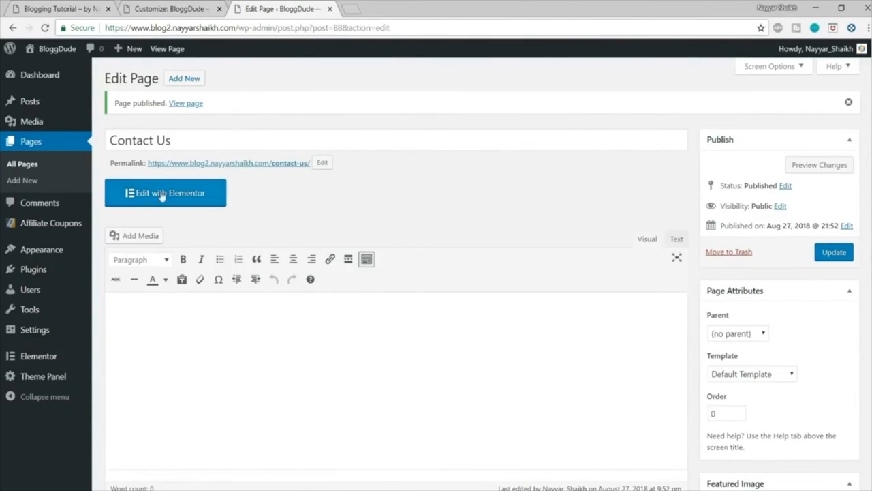
Step: Add another page titled About Us with its content layout set to 100% Full Width
left_click(184, 78)
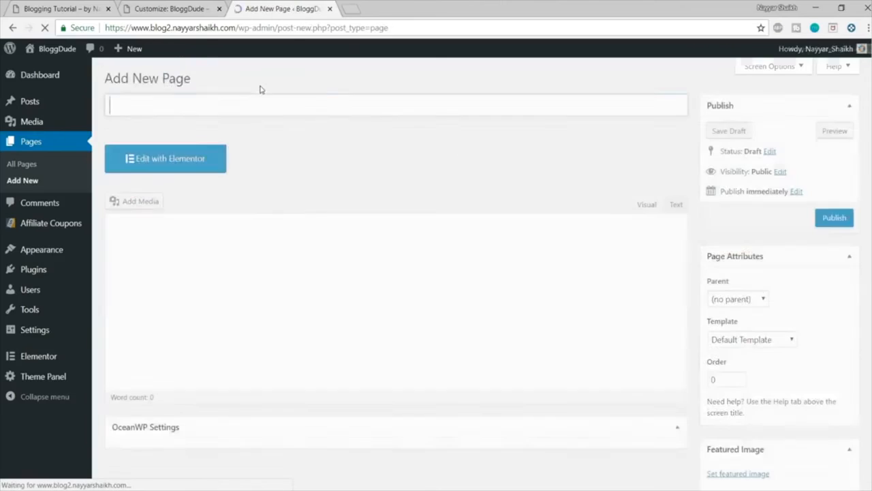
type("About Us")
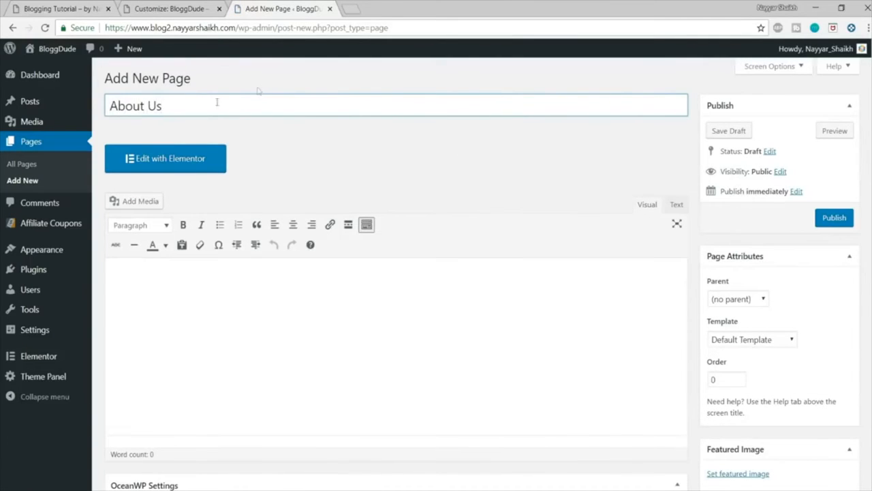
scroll(258, 90, "down", 4)
left_click(514, 271)
left_click(517, 385)
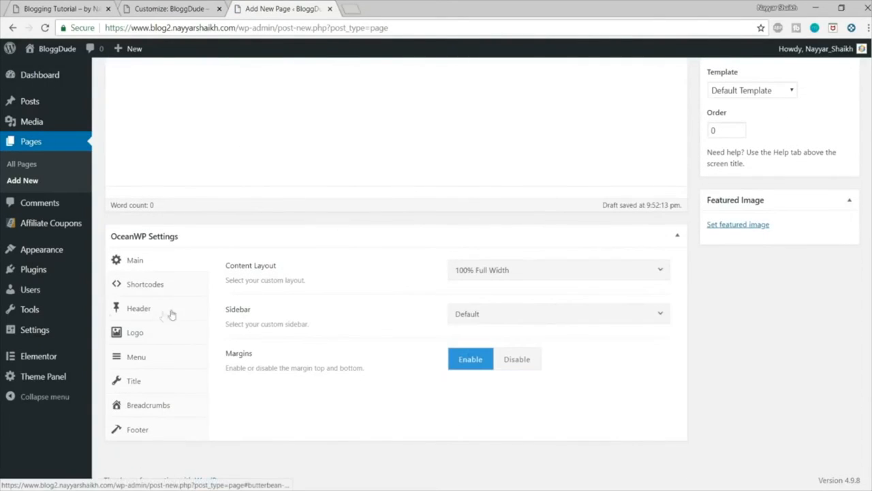
Step: Disable the page title display for the About Us page and publish it
left_click(138, 382)
left_click(580, 274)
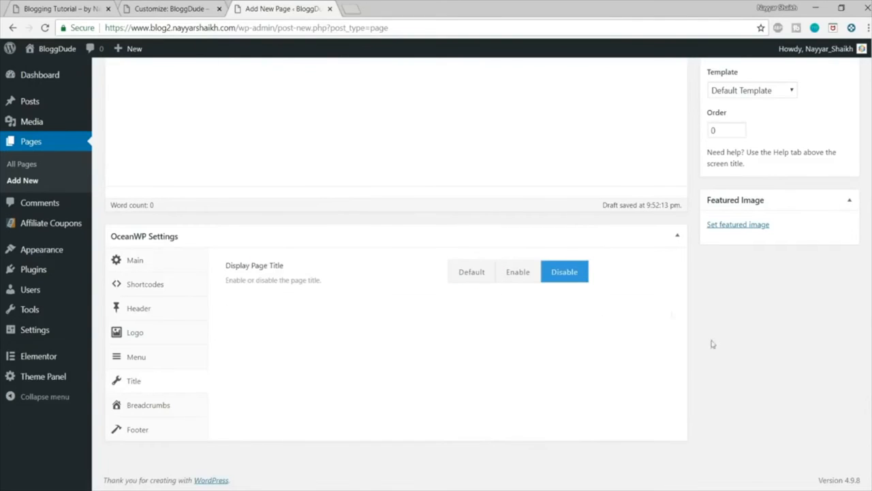
scroll(723, 347, "up", 4)
left_click(835, 217)
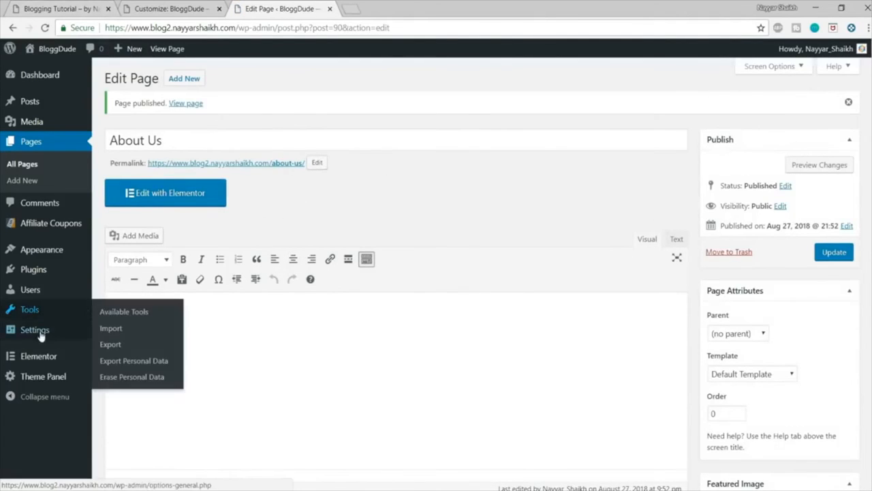
Step: Create a navigation menu named Main Menu and assign it to the Main display location
mouse_move(40, 252)
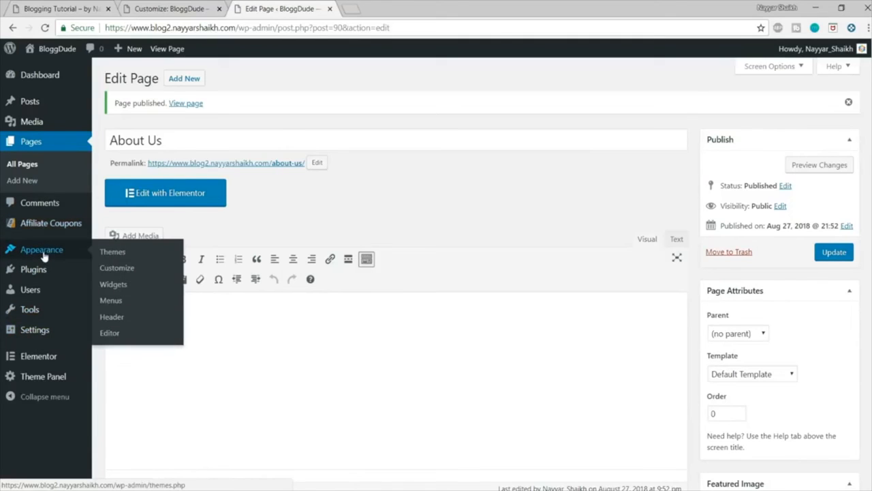
left_click(110, 301)
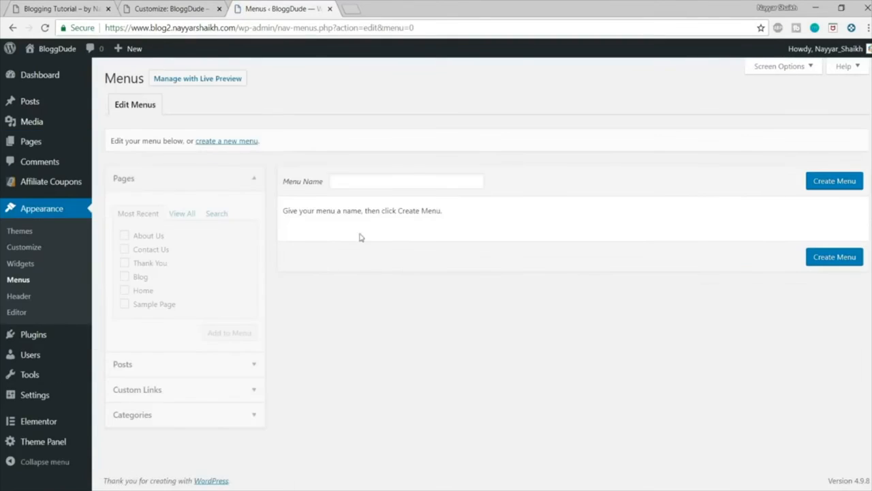
left_click(376, 182)
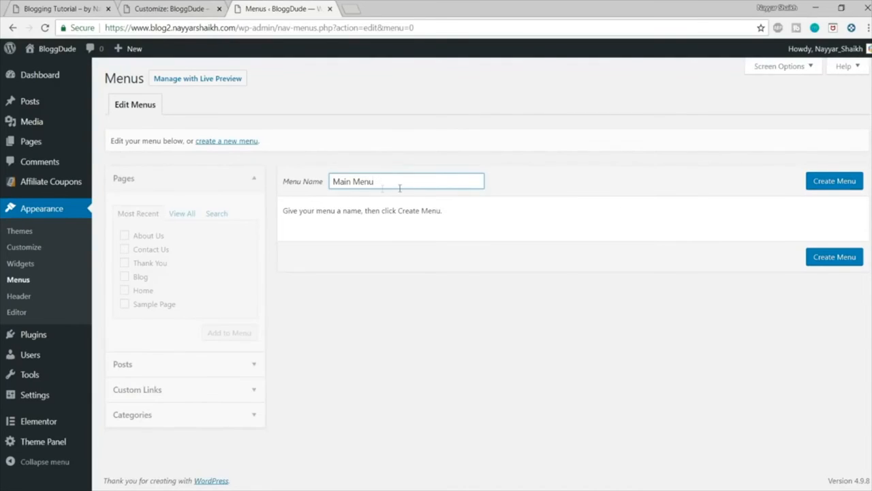
left_click(827, 183)
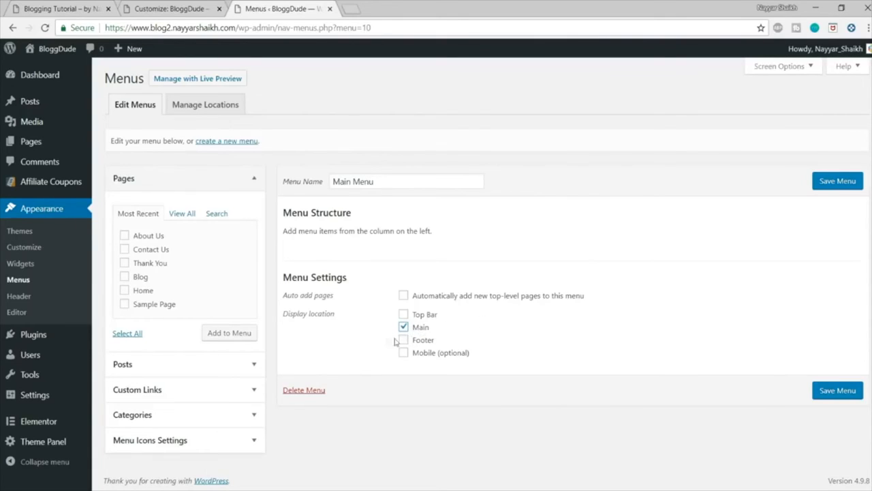
Step: Add the About Us, Contact Us, Blog and Home pages to Main Menu, order them Home, Blog, About Us, Contact Us, and save
double_click(143, 248)
left_click(125, 249)
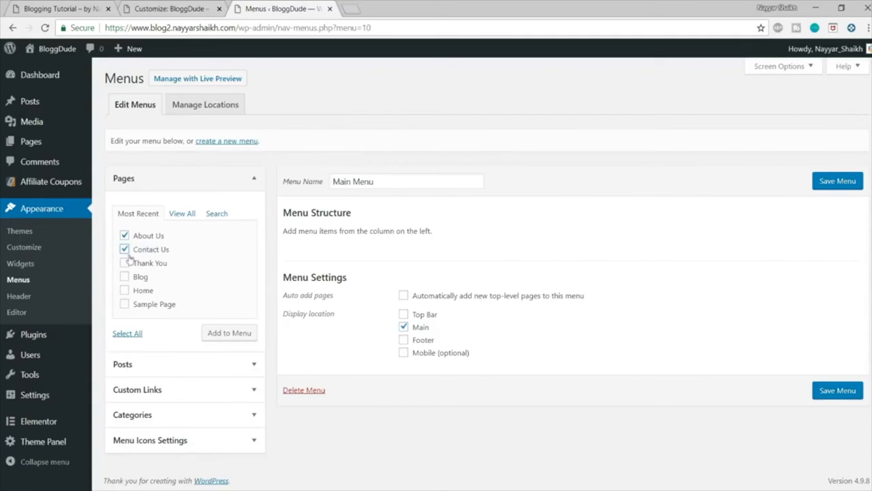
left_click(136, 291)
left_click(238, 338)
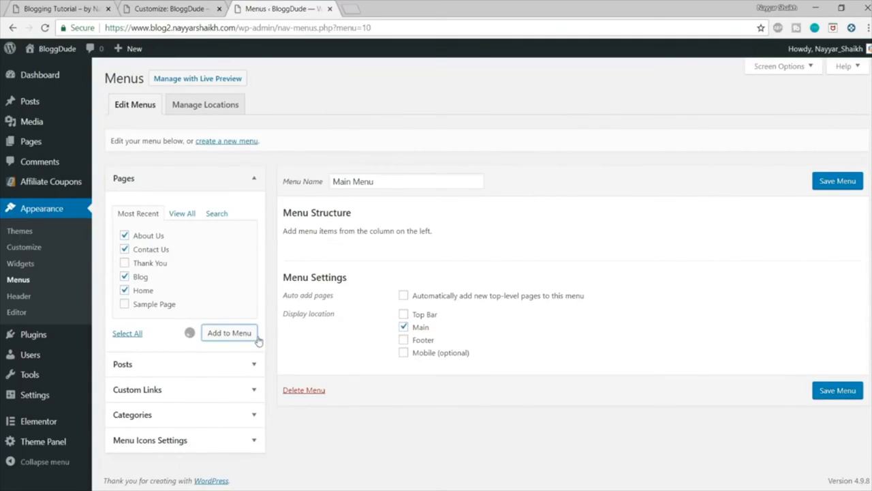
left_click_drag(345, 350, 361, 288)
left_click(828, 181)
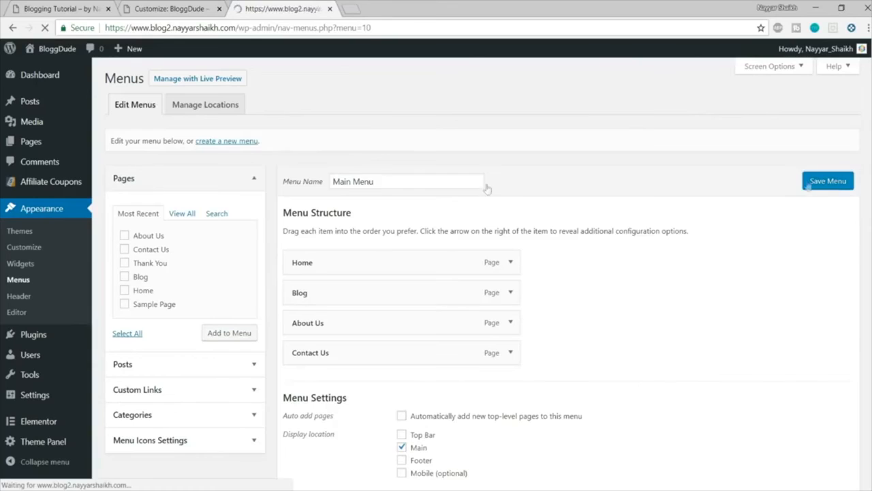
Step: Reload the blog2 Customizer to refresh the header preview with the saved menu
left_click(138, 9)
left_click(350, 27)
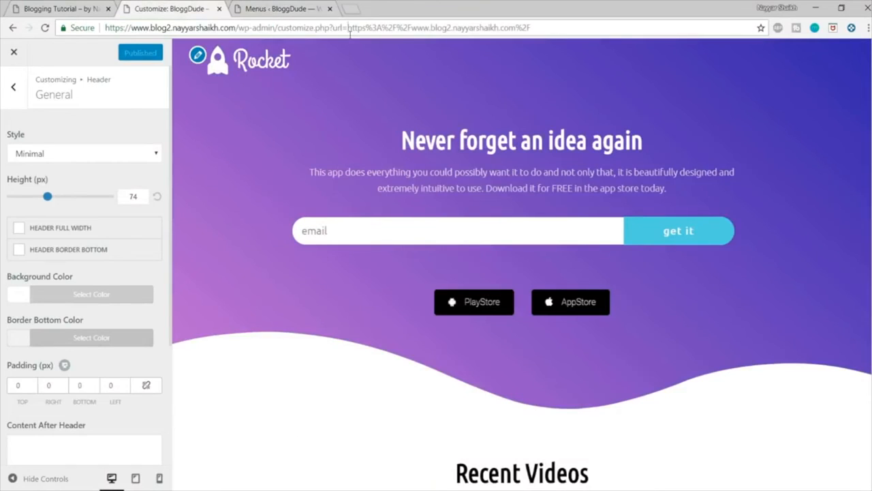
key("Return")
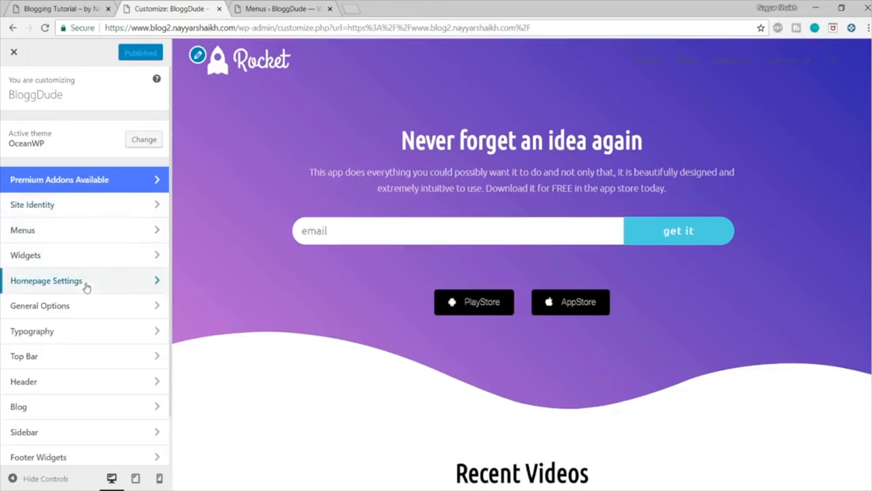
Step: Set the header menu's link color to white (#ffffff)
left_click(58, 384)
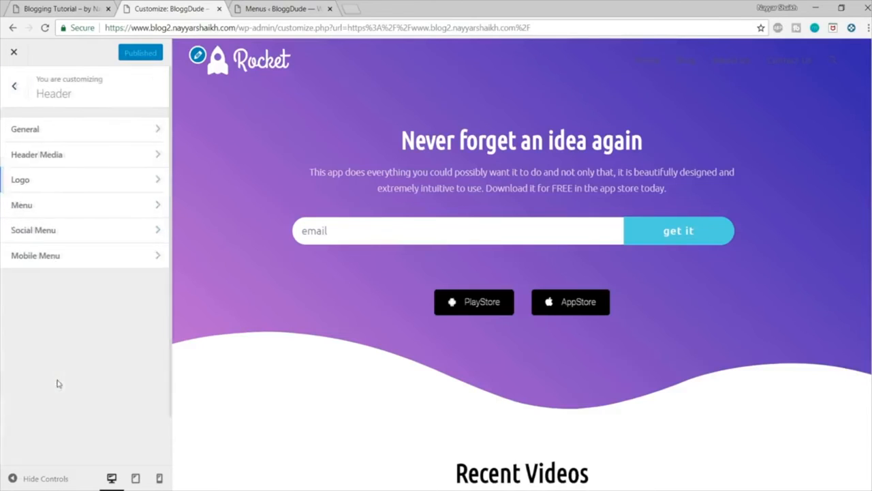
left_click(54, 203)
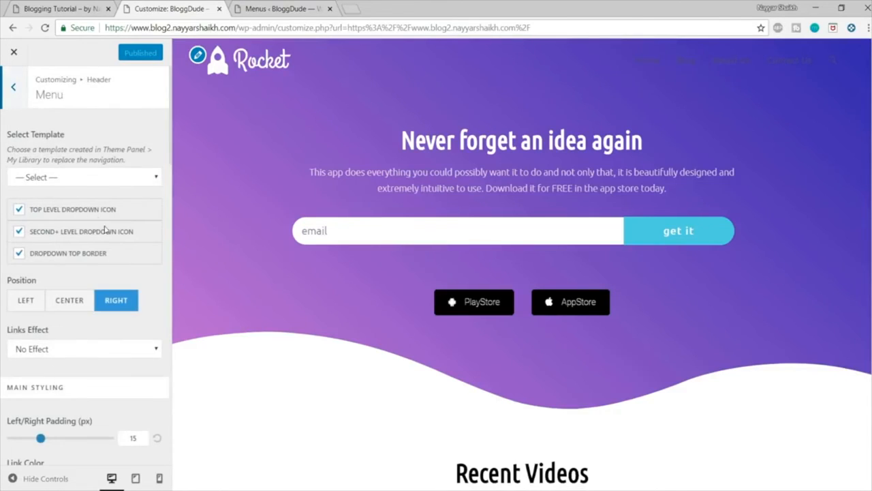
scroll(106, 230, "down", 4)
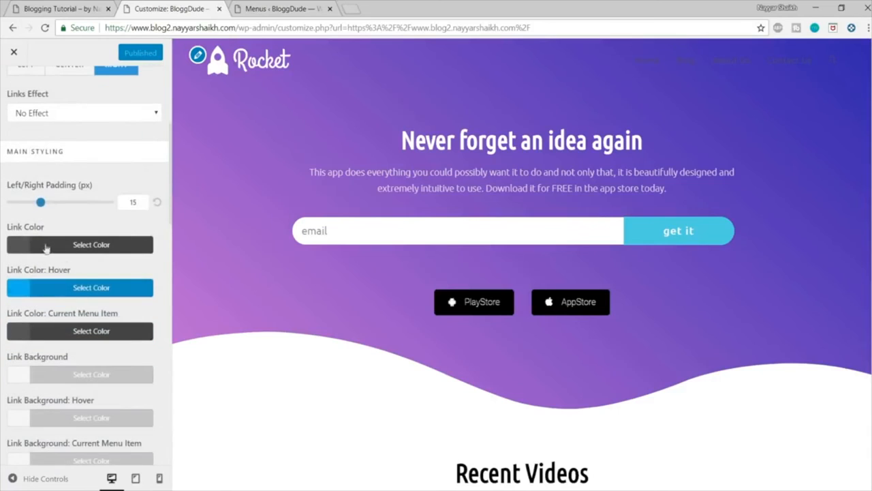
left_click(80, 246)
left_click(32, 404)
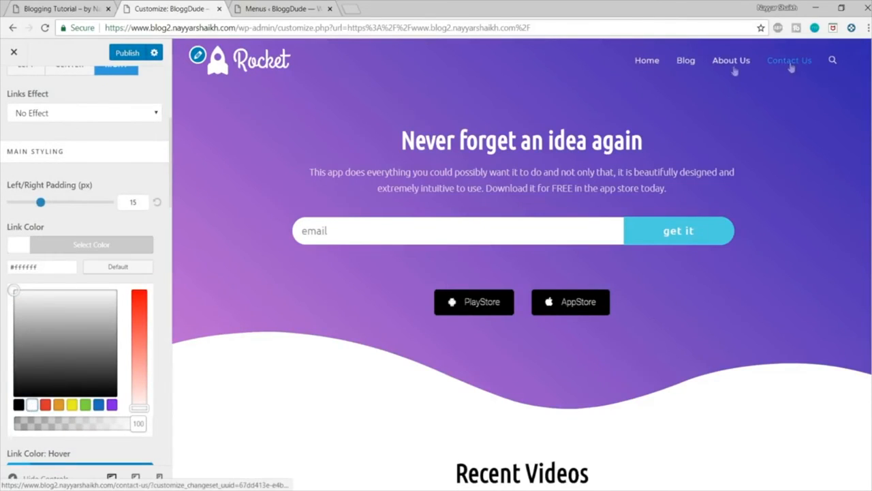
left_click(116, 252)
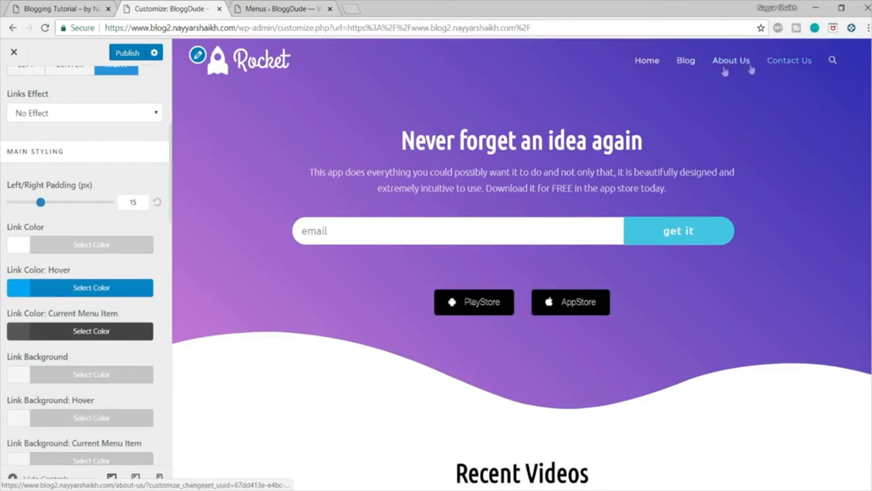
Step: Set the header menu's link hover color to red (#dd3333)
left_click(107, 289)
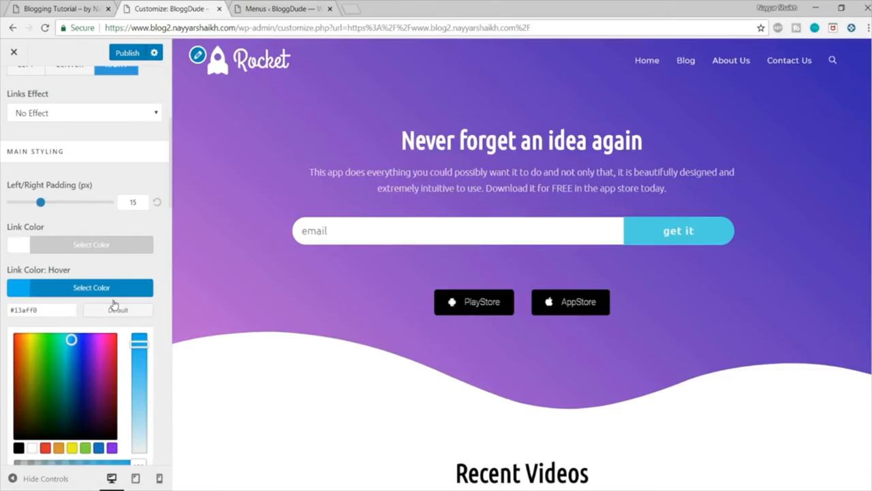
scroll(63, 431, "down", 1)
left_click(45, 389)
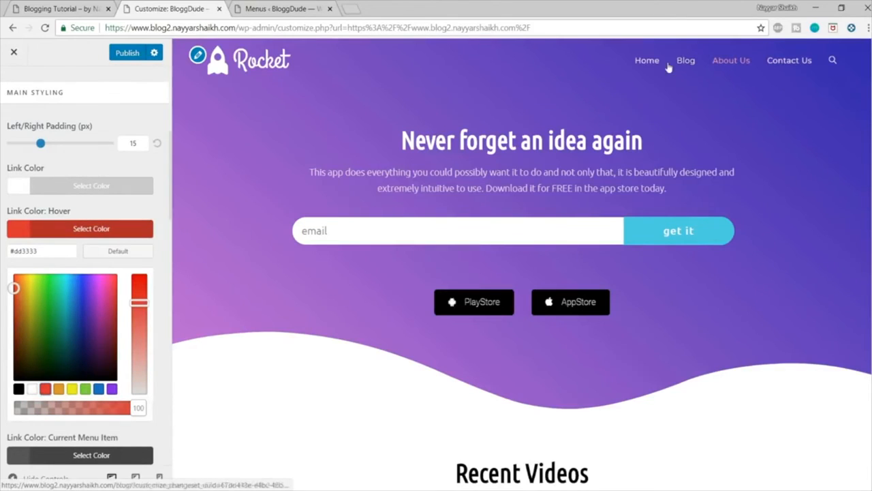
left_click(126, 232)
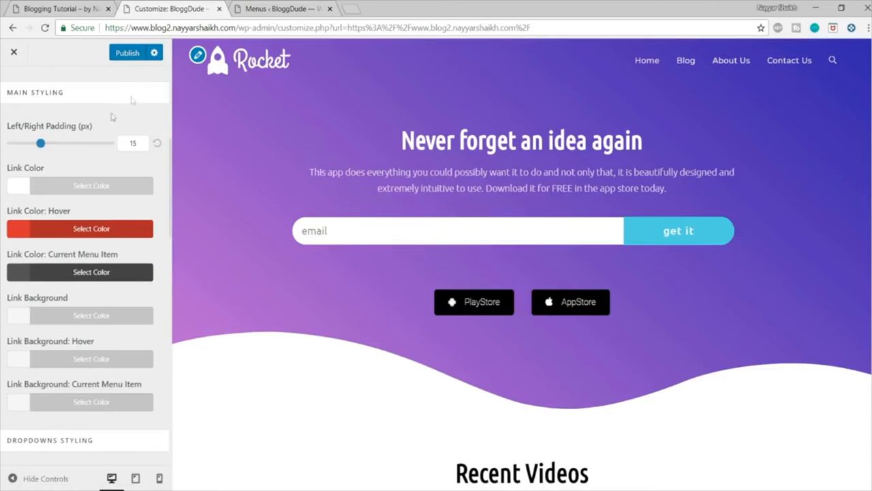
Step: Set the Main Menu typography's font family to Montserrat
scroll(113, 136, "up", 5)
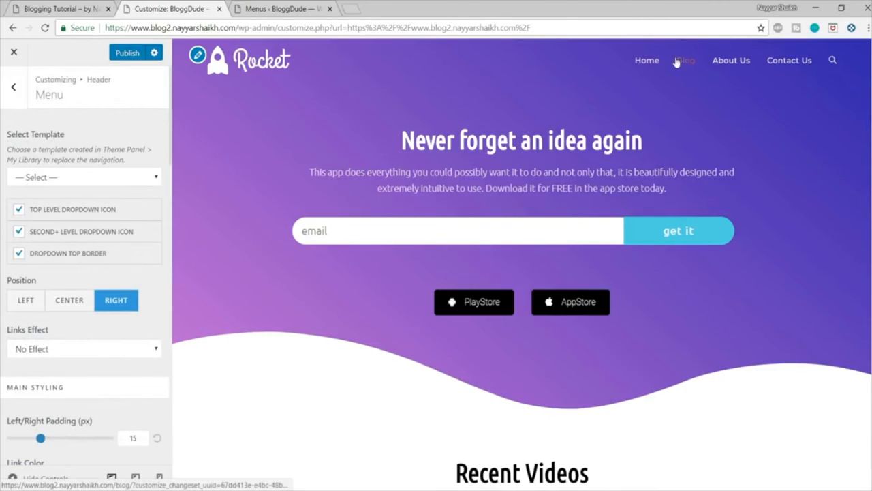
left_click(4, 101)
left_click(5, 98)
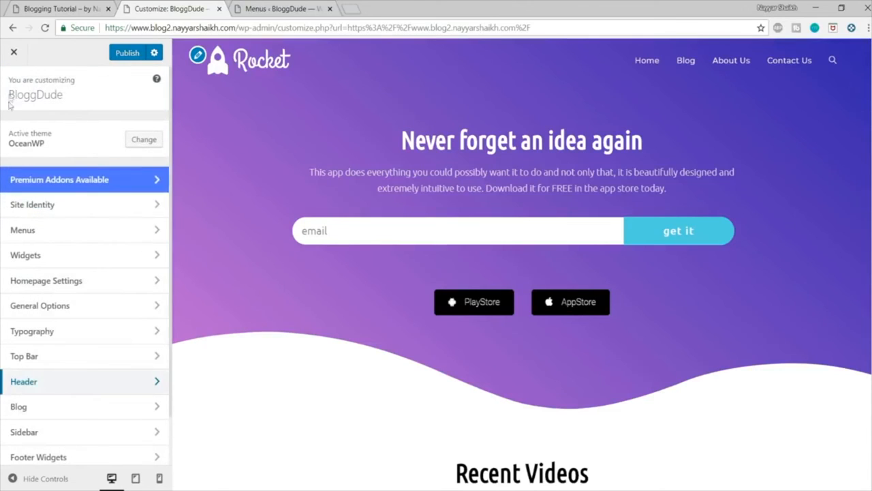
left_click(55, 333)
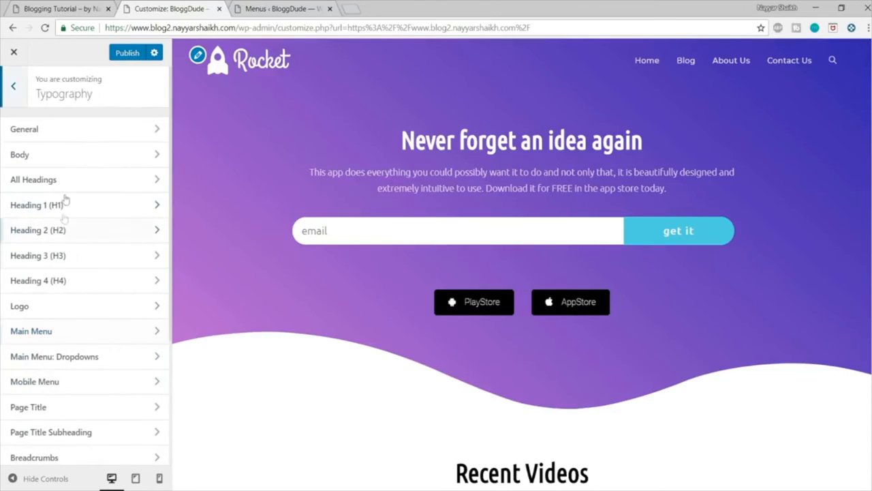
left_click(64, 332)
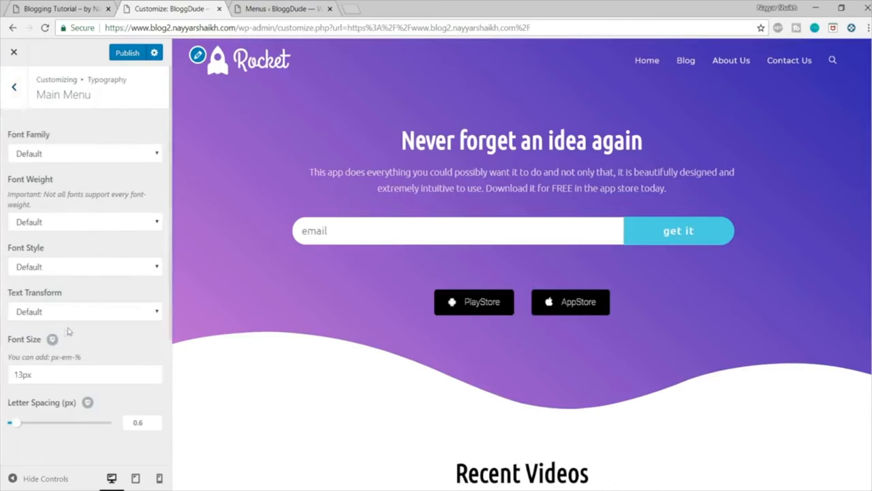
left_click(83, 156)
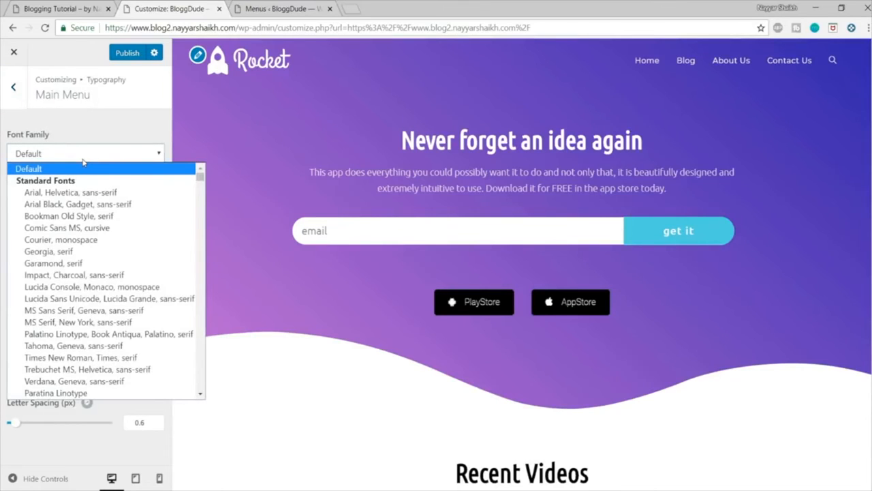
type("montserrat")
key("Return")
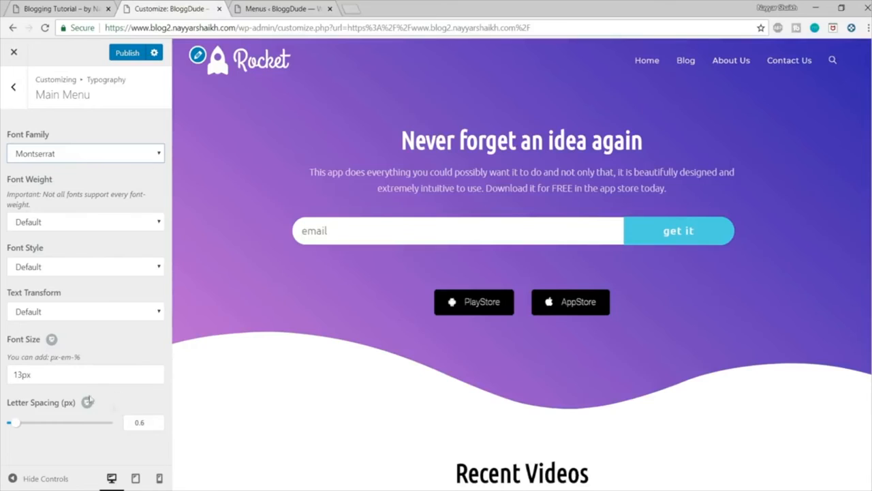
Step: Set the Main Menu font size to 16px and publish the Customizer changes
left_click_drag(15, 373, 21, 374)
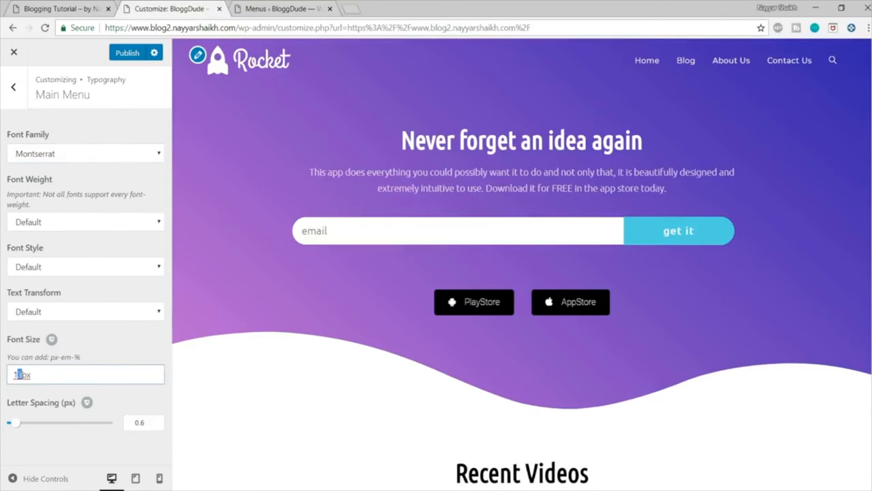
type("15")
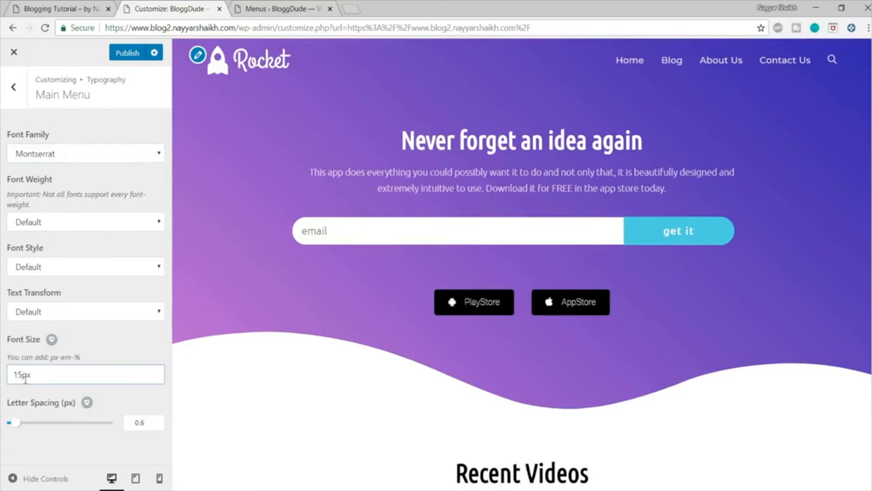
type("6")
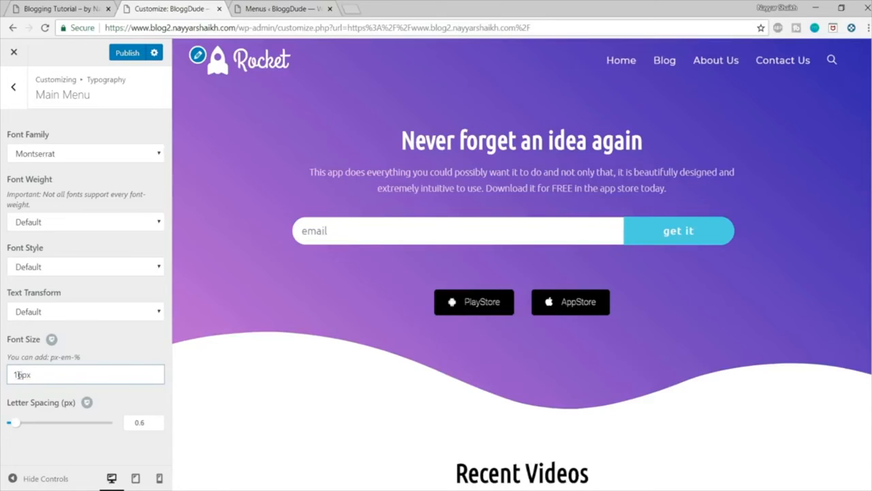
left_click(138, 54)
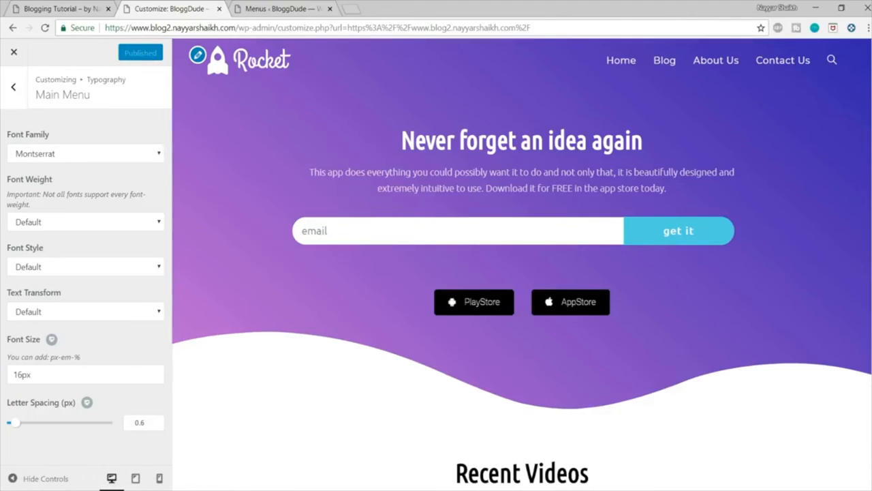
Step: Leave the Customizer and review the live blog2 homepage from the header down to the footer
scroll(522, 265, "down", 20)
scroll(522, 264, "up", 20)
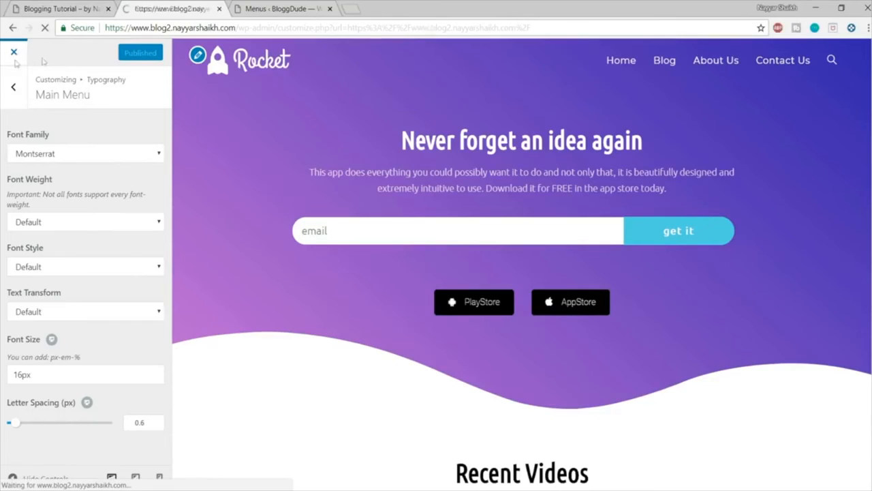
scroll(437, 273, "down", 20)
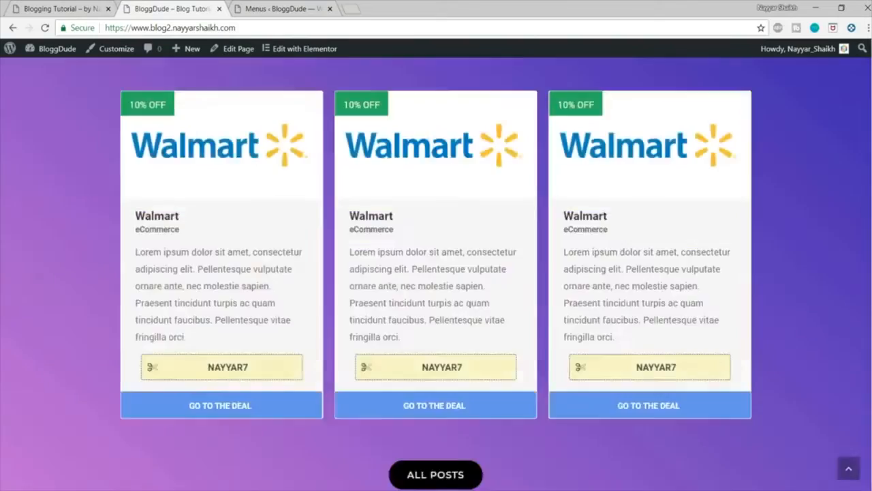
left_click(849, 474)
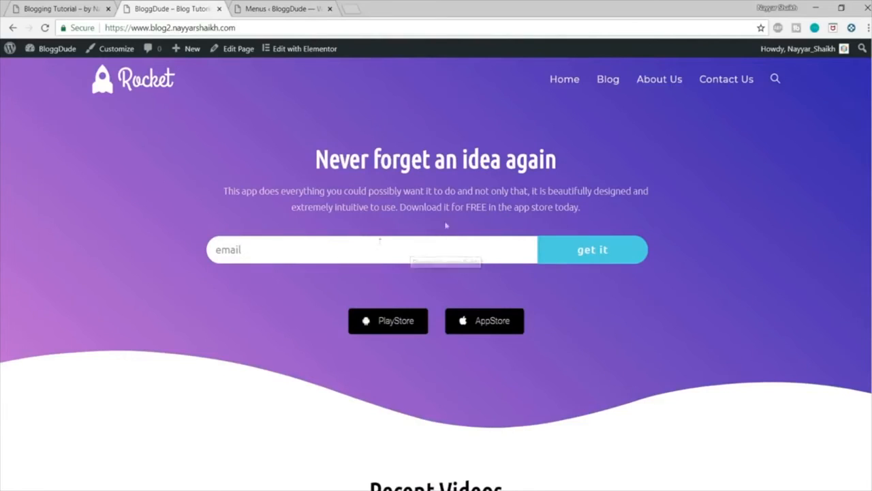
scroll(620, 223, "down", 6)
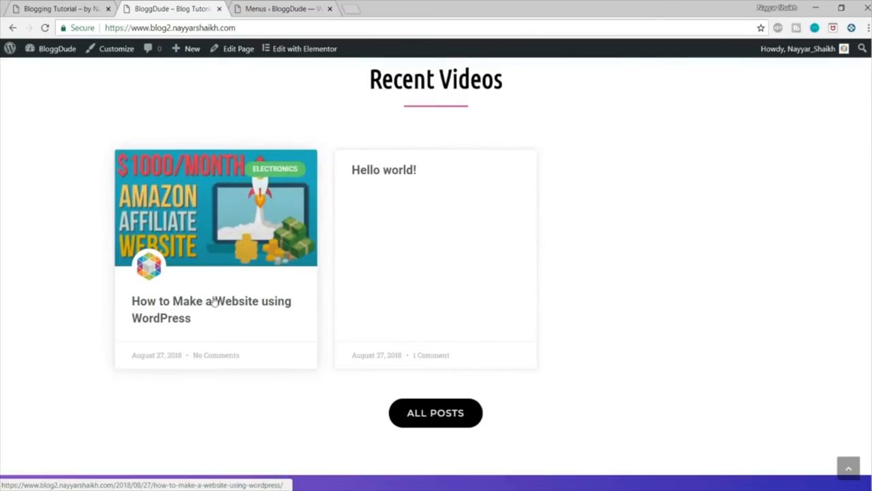
scroll(584, 293, "down", 12)
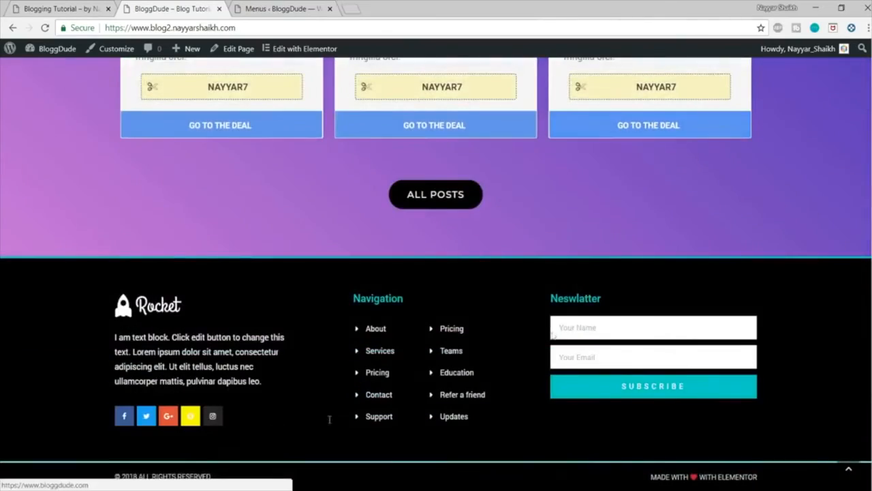
left_click(849, 469)
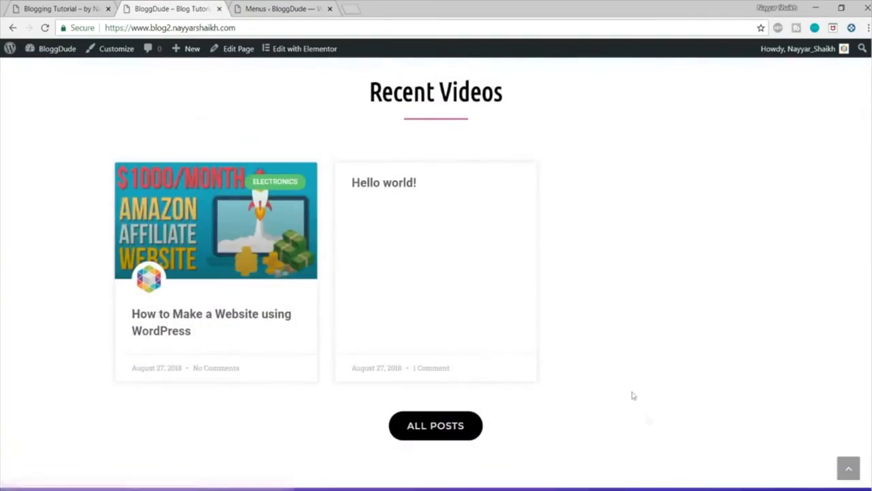
Step: Open the post "How to Make a Website using WordPress" and examine its header, content, sidebar and footer
left_click(232, 322)
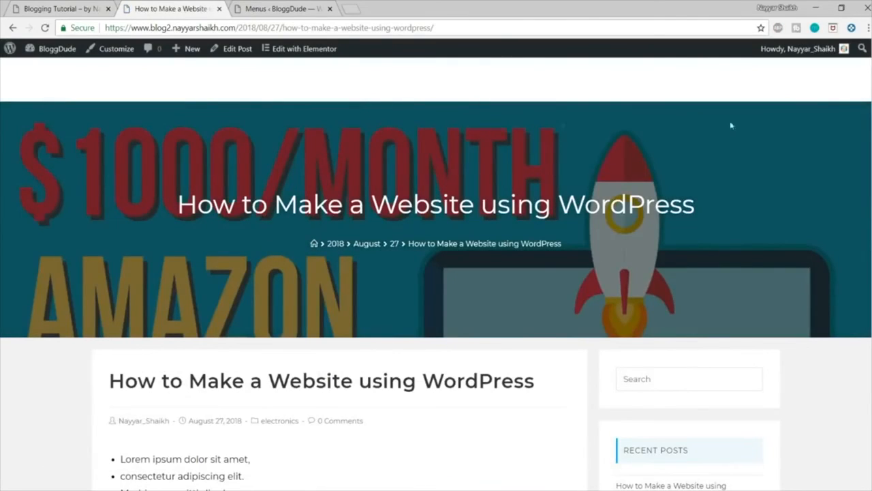
scroll(436, 273, "down", 20)
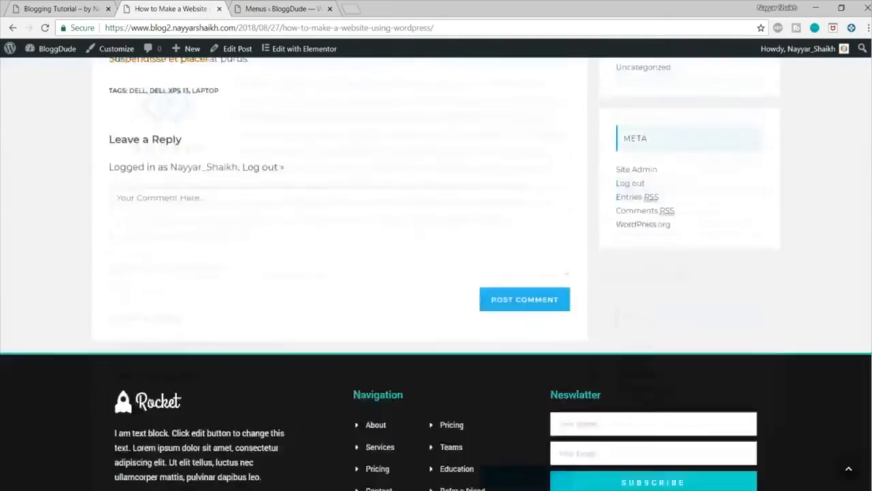
scroll(436, 273, "up", 20)
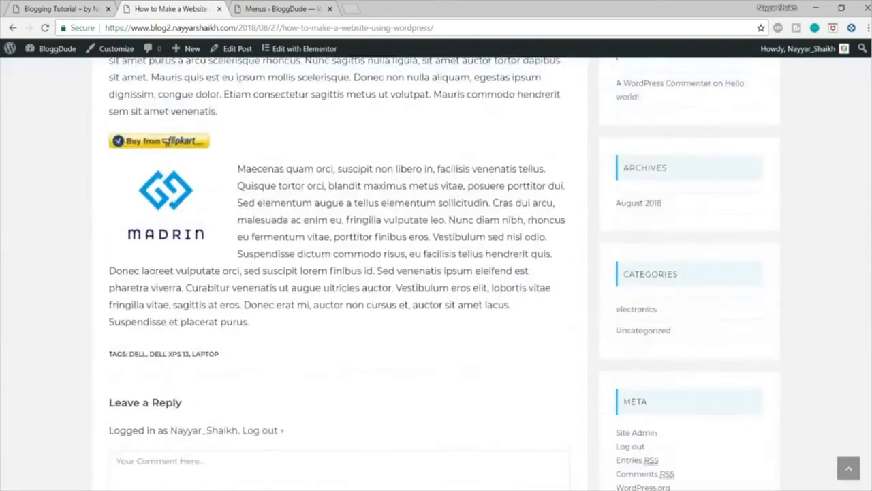
scroll(436, 272, "down", 15)
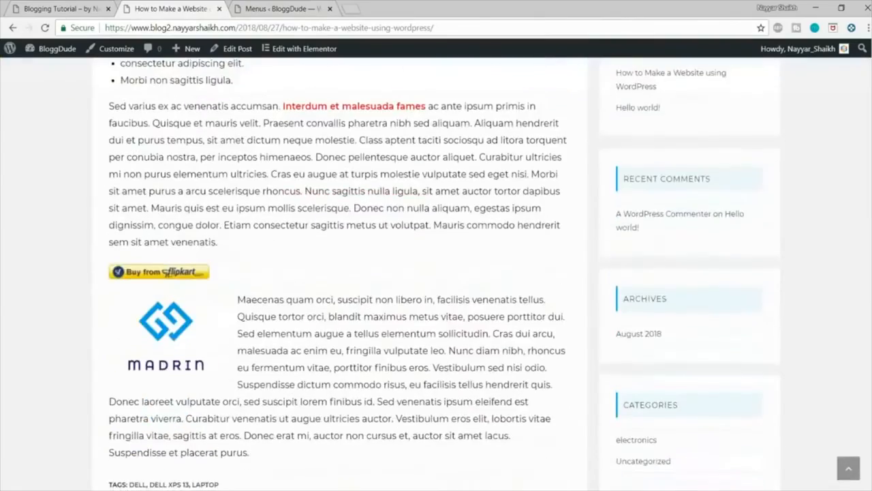
scroll(436, 273, "down", 5)
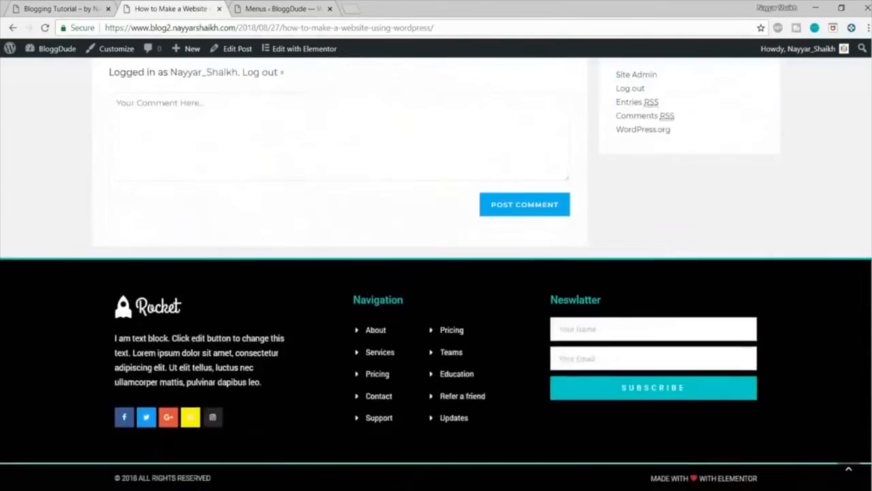
scroll(436, 273, "up", 20)
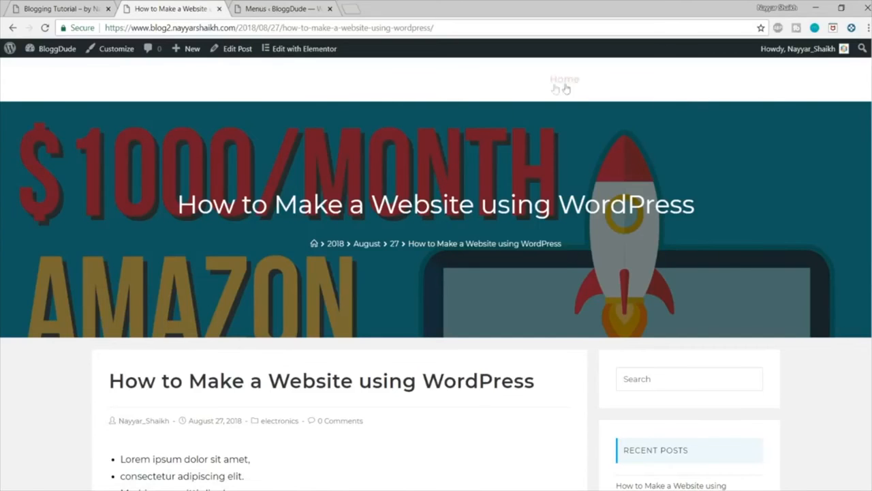
scroll(564, 88, "down", 2)
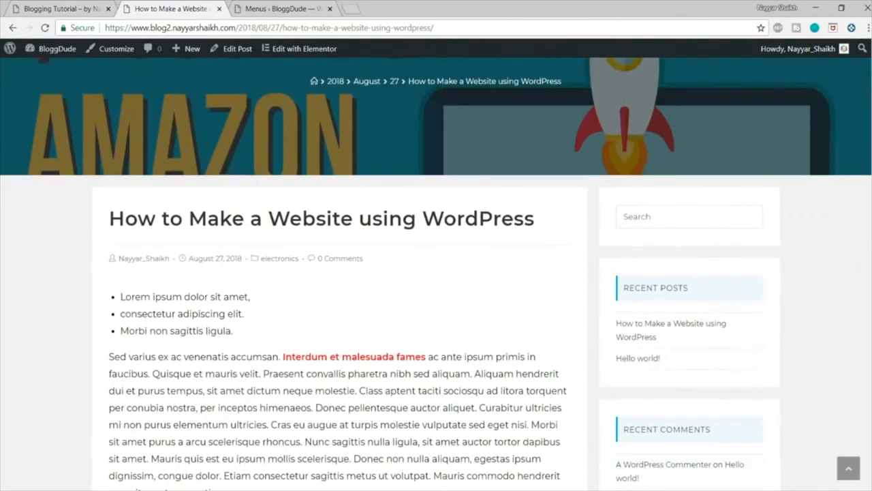
scroll(436, 273, "down", 1)
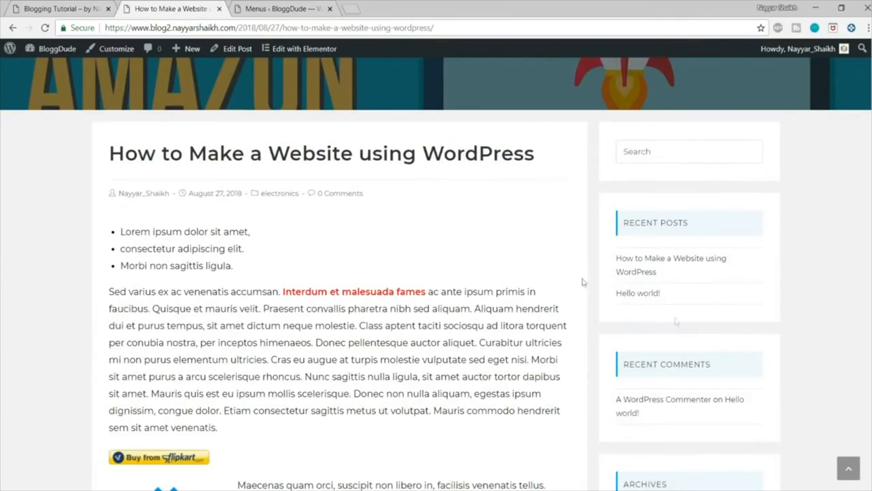
Step: On the original blog, open the WordPress & Brizy website post and examine its layout and sidebar widgets for comparison
key("ctrl+shift+Tab")
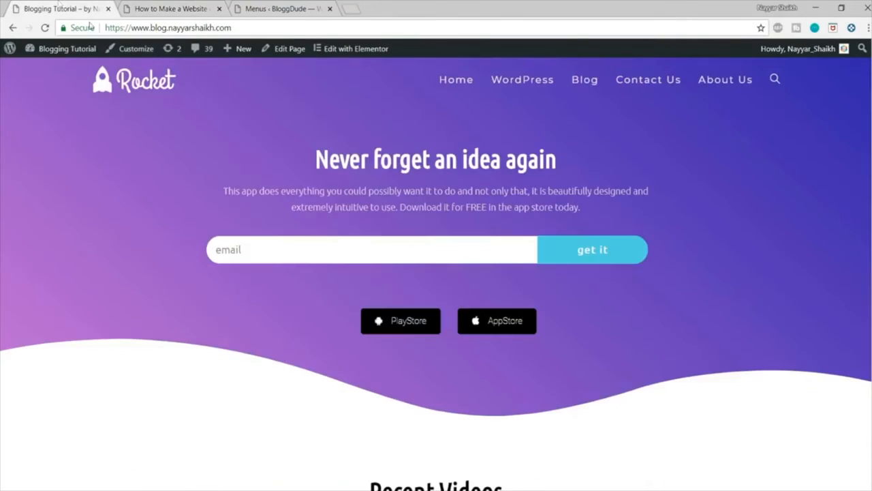
scroll(382, 314, "down", 5)
left_click(386, 322)
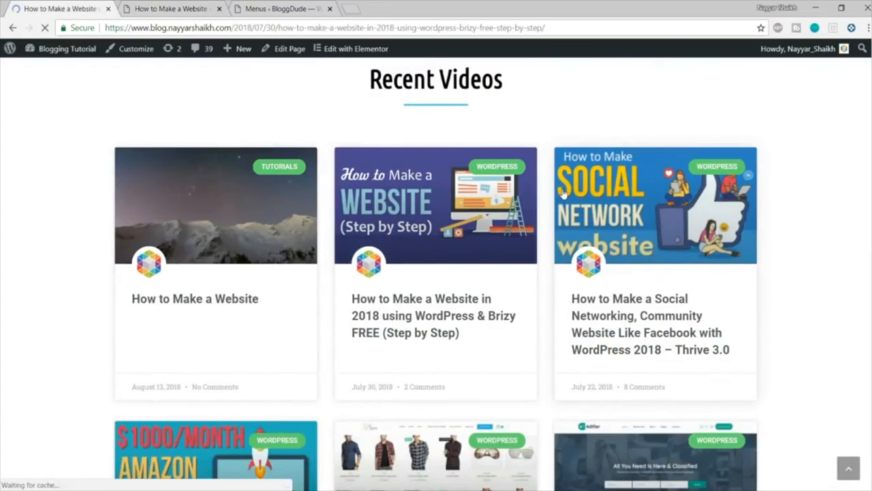
scroll(755, 180, "down", 3)
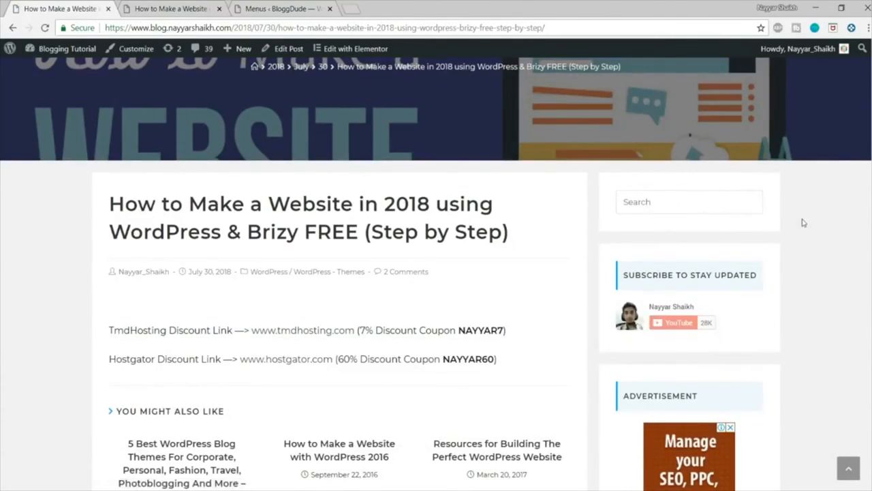
scroll(633, 289, "down", 3)
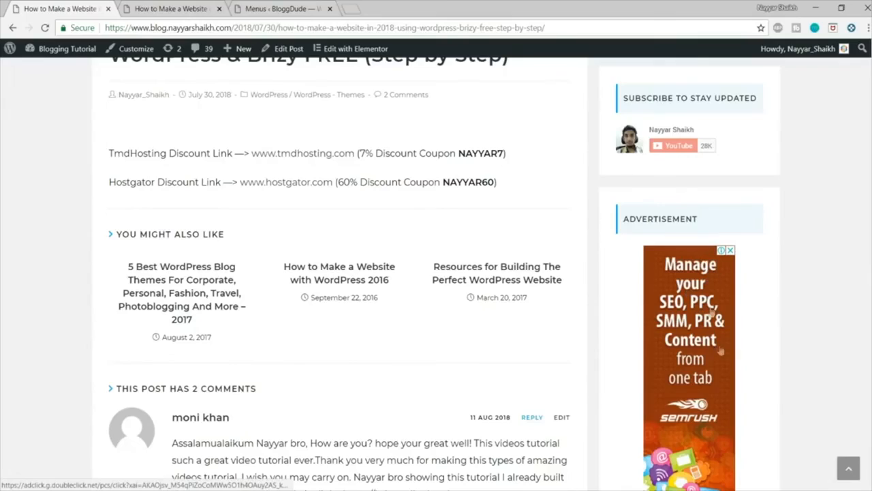
scroll(743, 336, "down", 8)
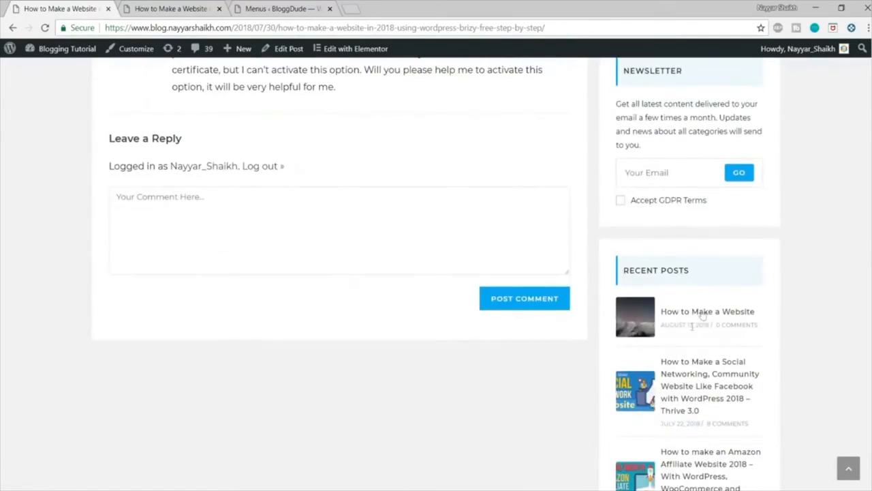
scroll(738, 362, "down", 4)
scroll(741, 377, "up", 15)
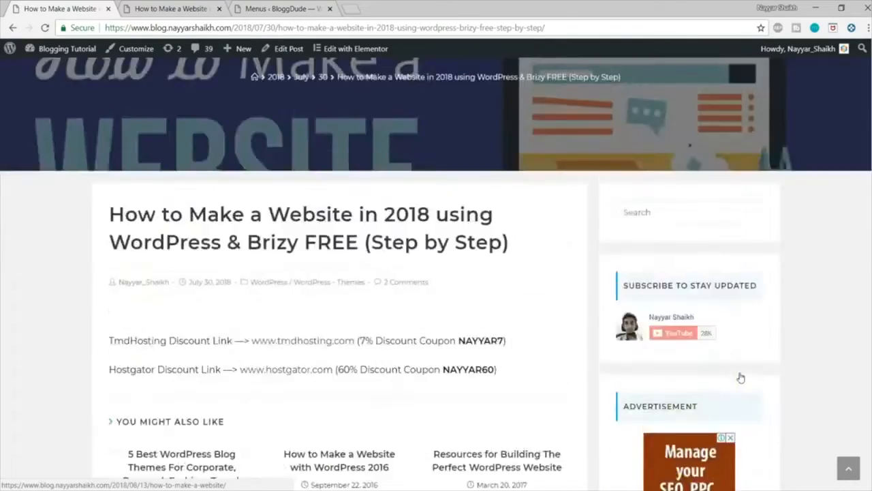
scroll(740, 377, "up", 3)
Step: Return to the blog2 dashboard and open its Widgets management page
left_click(170, 8)
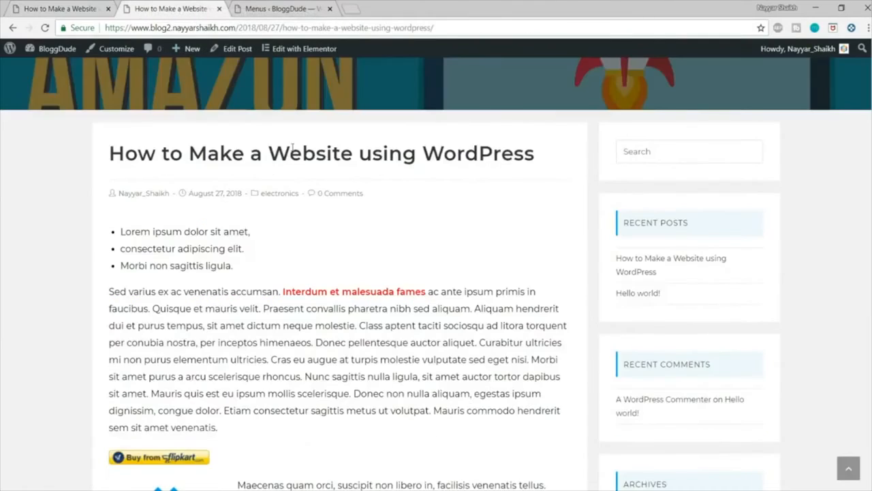
scroll(293, 146, "up", 3)
left_click(302, 7)
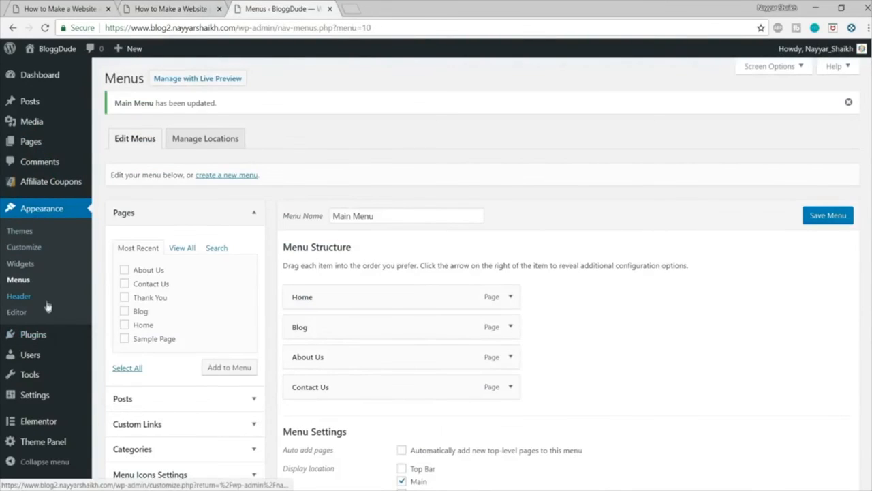
left_click(25, 266)
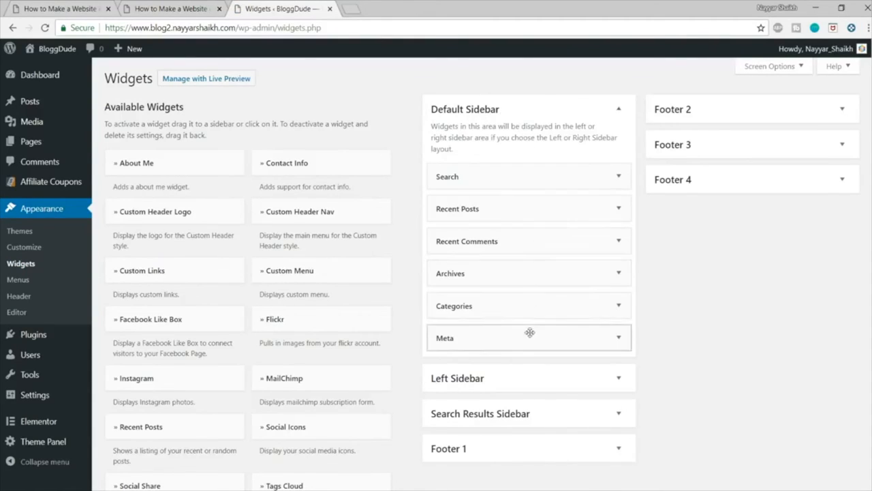
Step: Delete the Recent Posts, Recent Comments, Archives and Meta widgets from the Default Sidebar
left_click(619, 206)
left_click(446, 317)
left_click(618, 209)
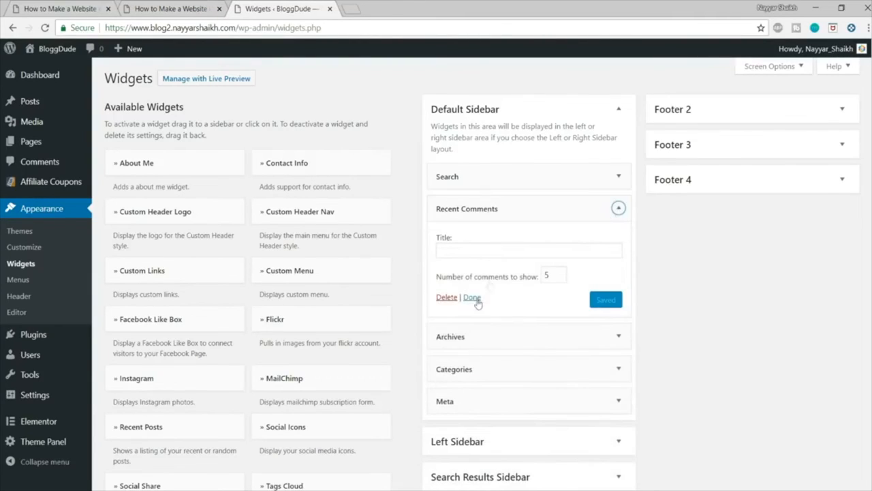
left_click(450, 297)
left_click(619, 209)
left_click(445, 305)
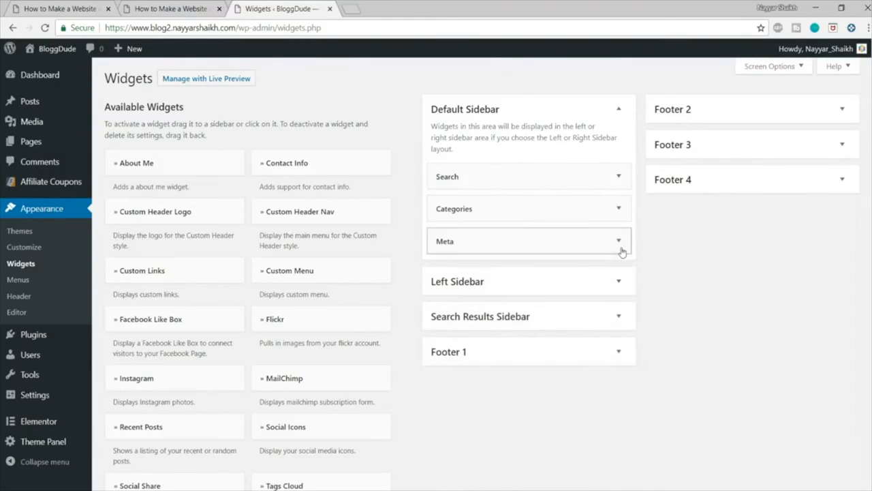
left_click(619, 243)
left_click(454, 306)
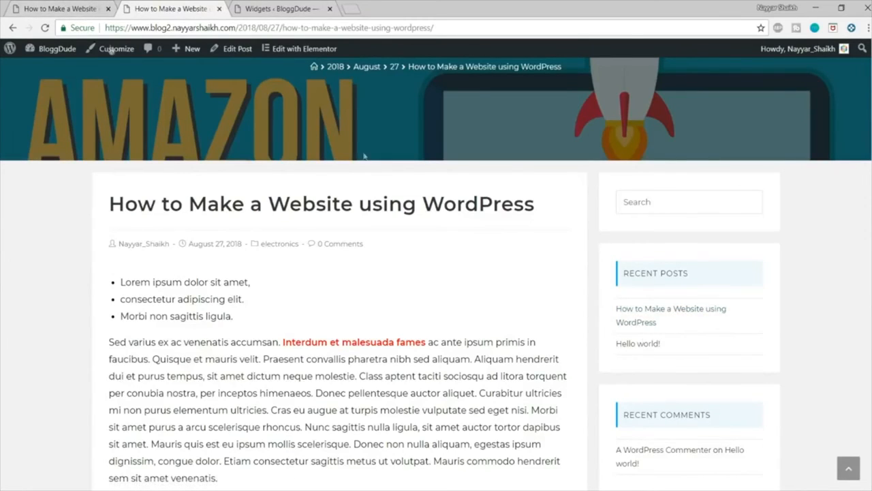
Step: Check the original blog's sidebar for reference and add the theme's own Recent Posts widget to the blog2 Default Sidebar
left_click(67, 5)
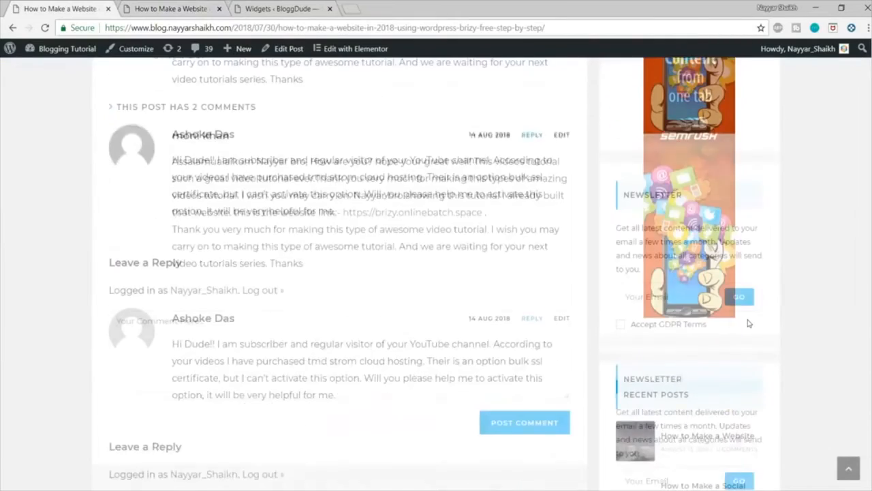
scroll(659, 360, "down", 3)
left_click(186, 5)
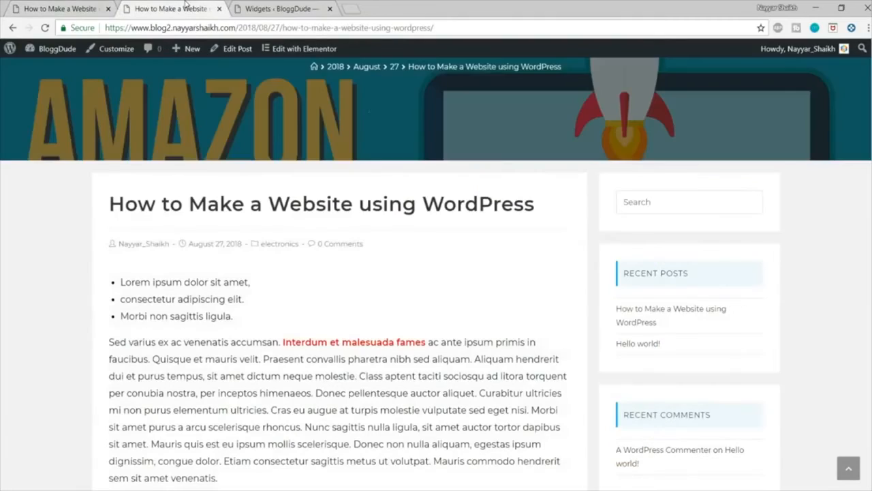
left_click(260, 6)
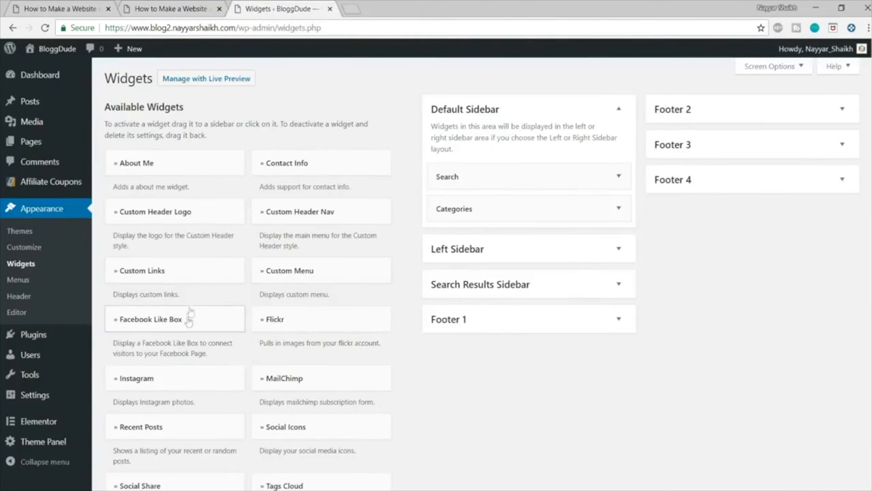
scroll(420, 310, "down", 3)
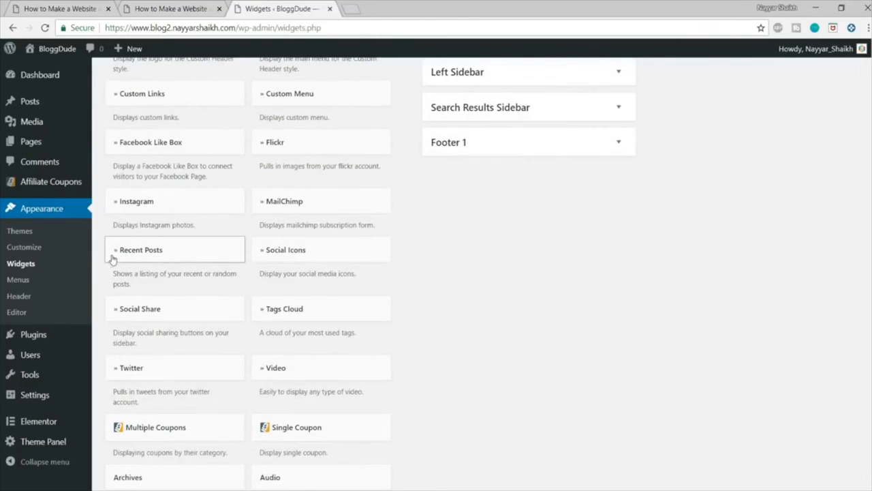
left_click(112, 257)
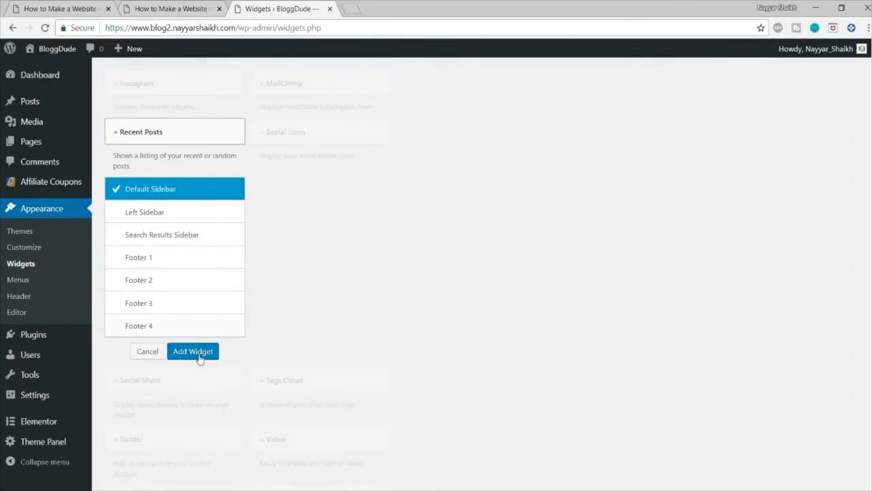
left_click(194, 352)
Step: Save the Recent Posts widget with its number set to 5 and place it between Search and Categories
left_click_drag(477, 257, 430, 262)
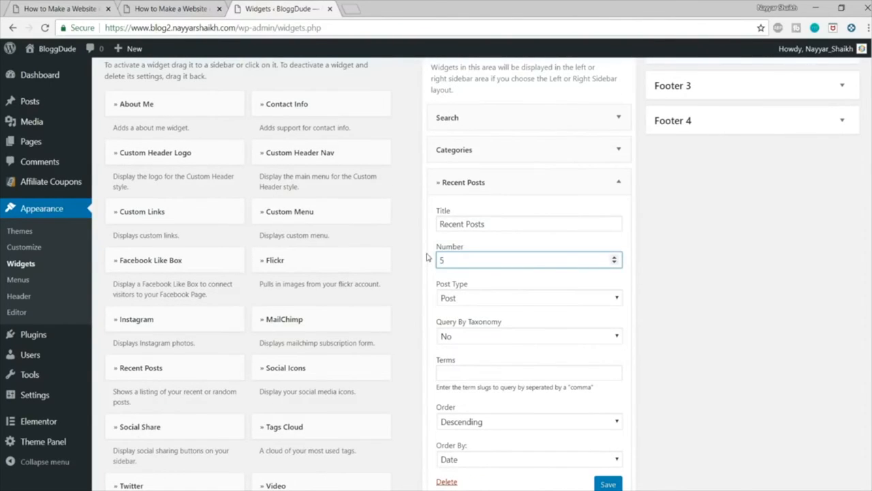
type("5")
scroll(534, 272, "down", 1)
left_click(600, 427)
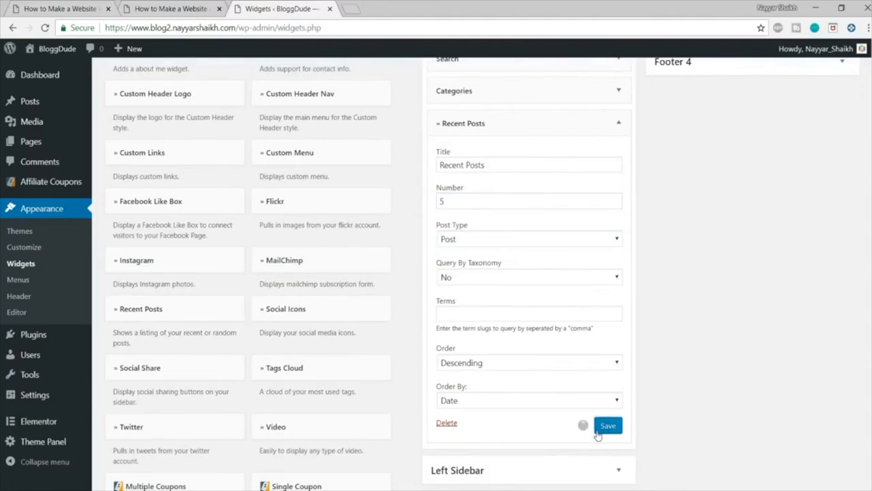
left_click(619, 122)
left_click_drag(507, 239, 501, 206)
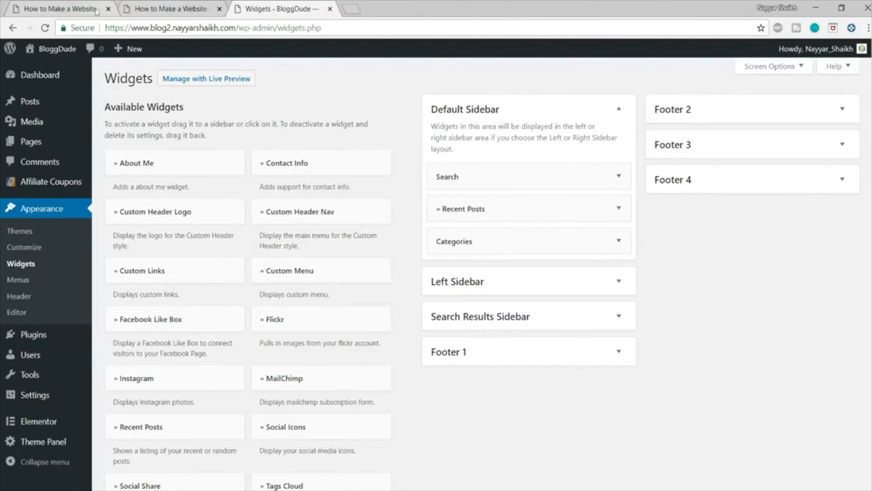
Step: Check the newsletter box in the original blog's sidebar and add the MailChimp widget to the blog2 Default Sidebar
left_click(68, 9)
scroll(866, 291, "down", 4)
scroll(693, 229, "up", 5)
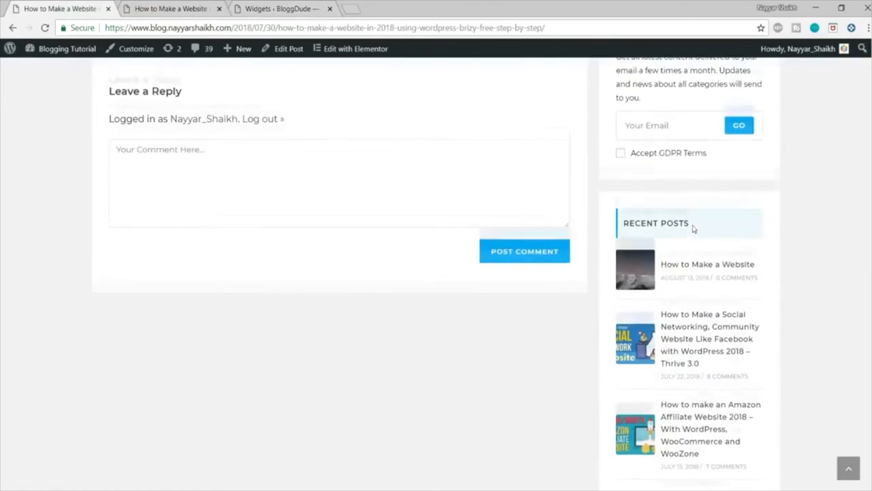
scroll(693, 229, "up", 2)
left_click(279, 6)
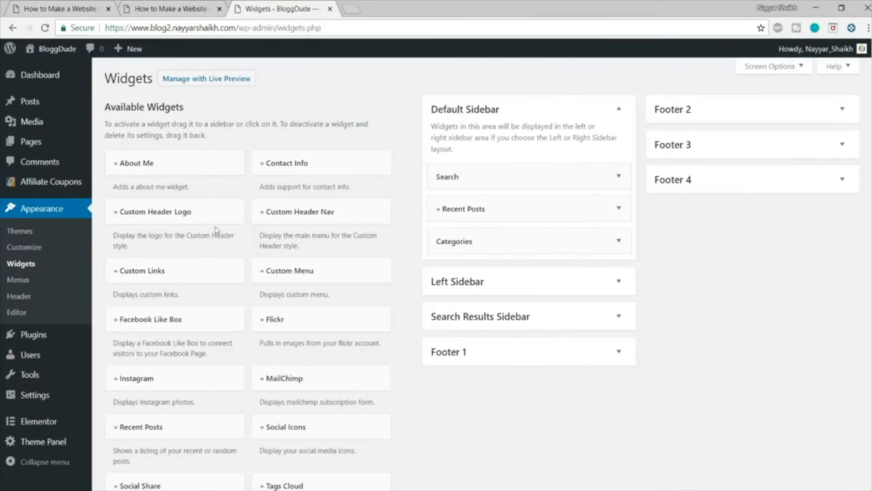
scroll(278, 282, "down", 2)
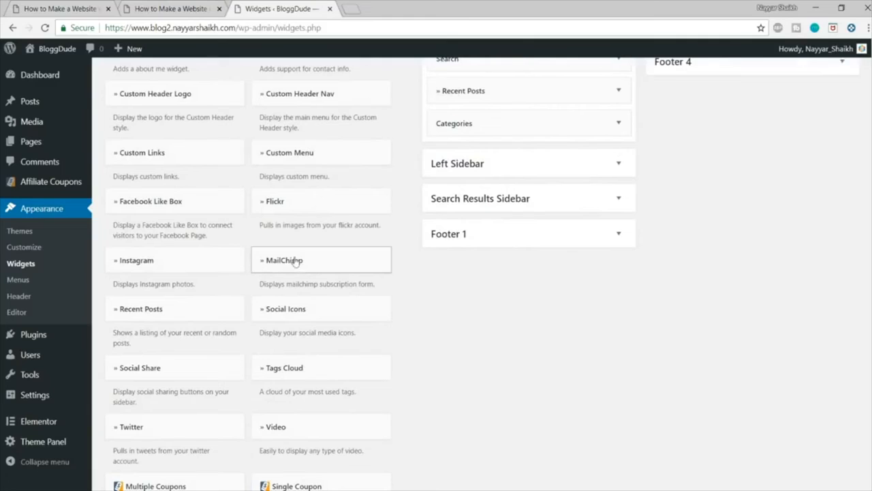
left_click(301, 263)
scroll(352, 368, "down", 1)
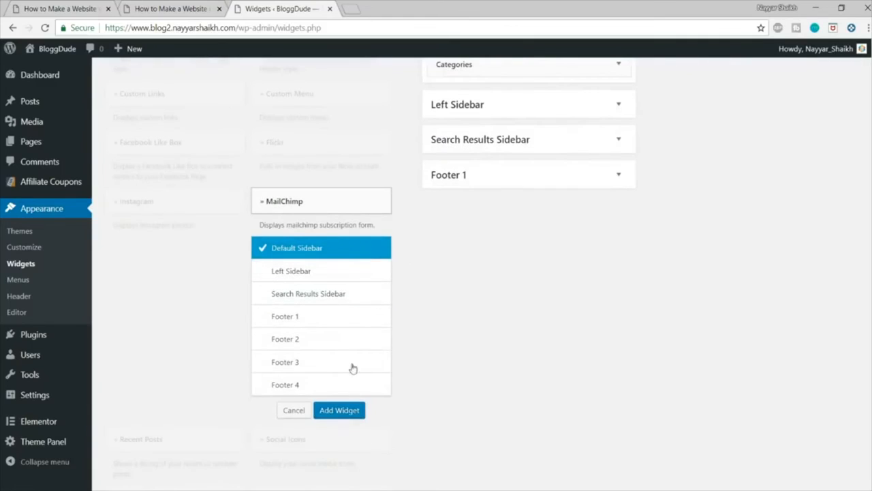
left_click(340, 410)
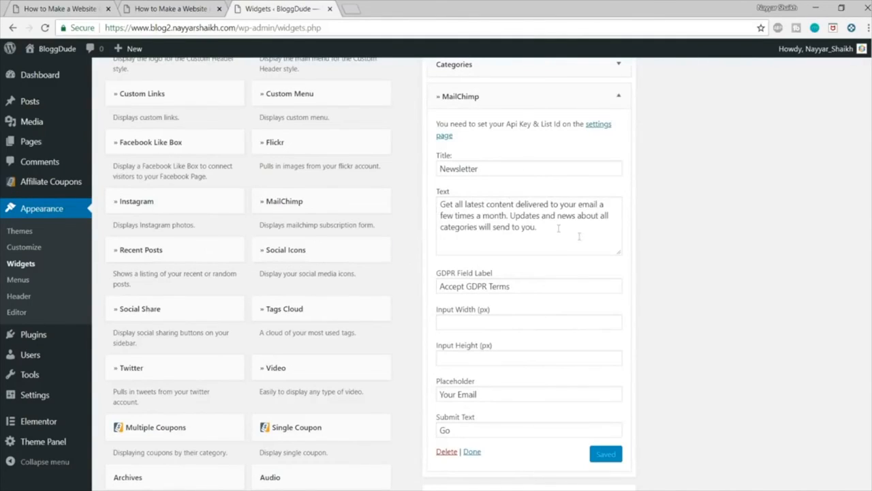
Step: Remove the MailChimp widget's description text and its GDPR field label, and save the widget
scroll(558, 228, "down", 1)
left_click_drag(538, 169, 440, 136)
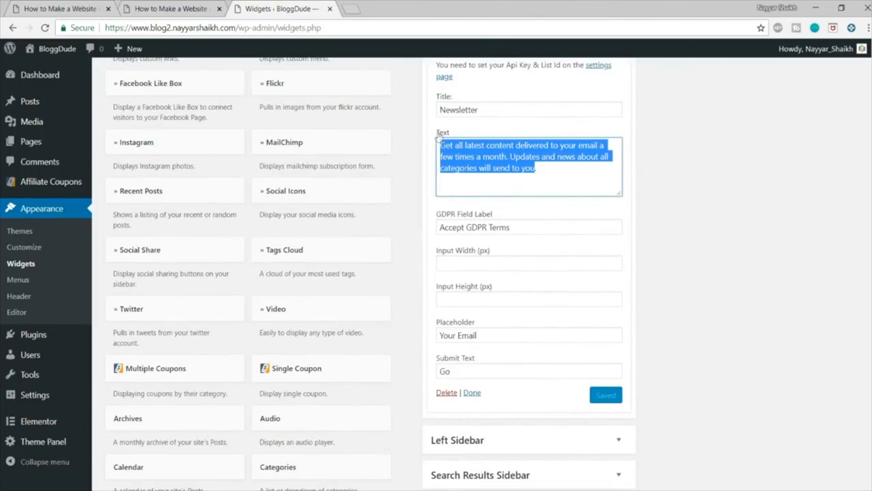
key("BackSpace")
left_click_drag(517, 229, 362, 231)
key("BackSpace")
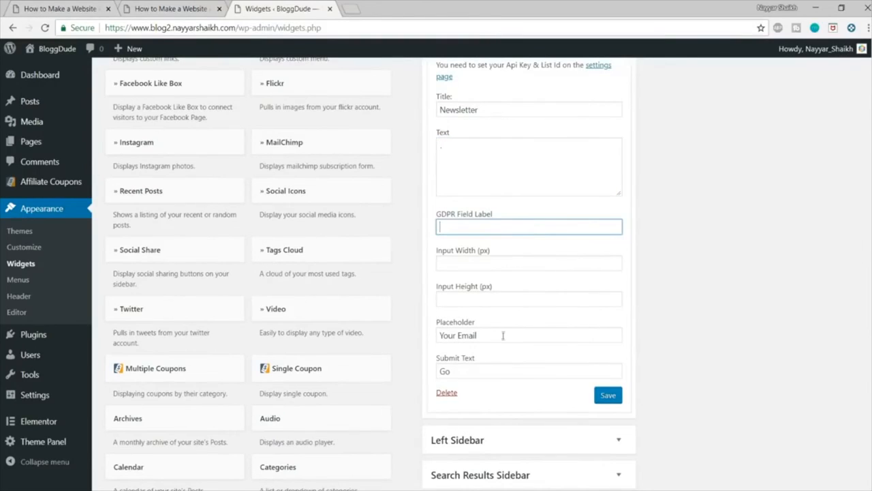
left_click(604, 395)
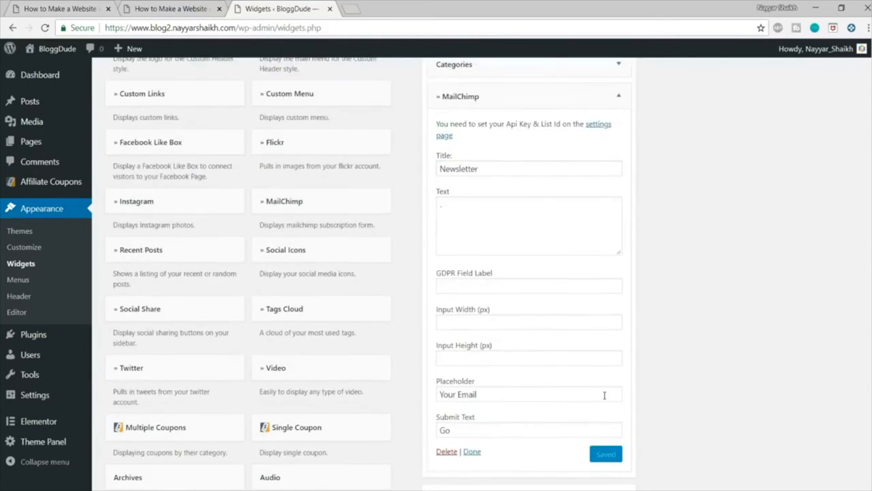
Step: Collapse the MailChimp widget and move it above Categories in the Default Sidebar
left_click(618, 96)
scroll(580, 164, "up", 3)
left_click_drag(550, 207, 557, 176)
Step: Review the original post's sidebar, and reload the blog2 post to compare its sidebar widgets
left_click(89, 8)
scroll(750, 287, "down", 10)
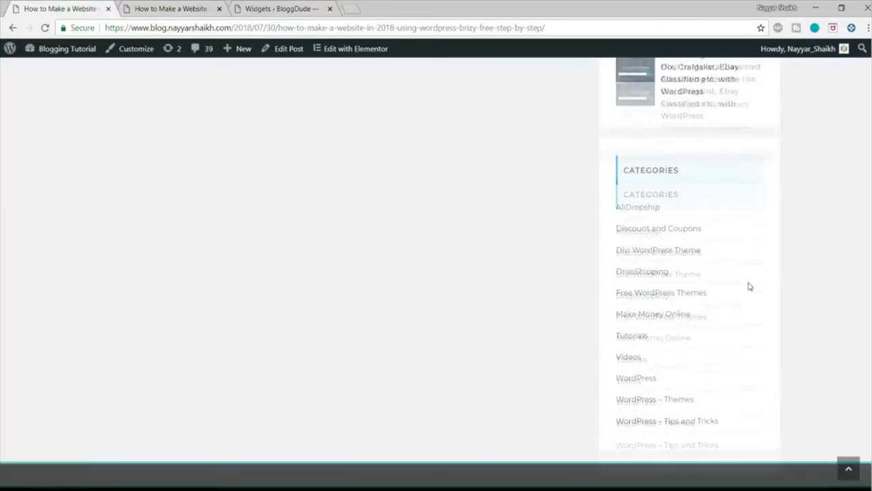
scroll(750, 286, "up", 10)
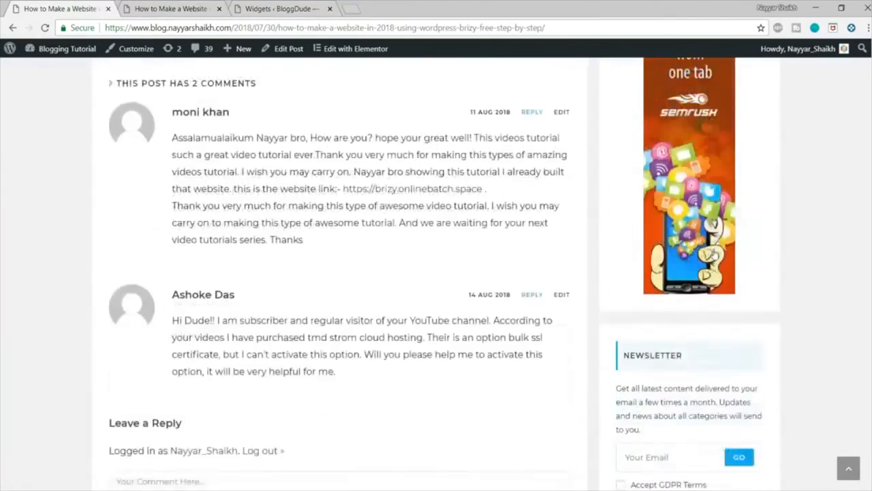
scroll(713, 259, "up", 1)
left_click(198, 9)
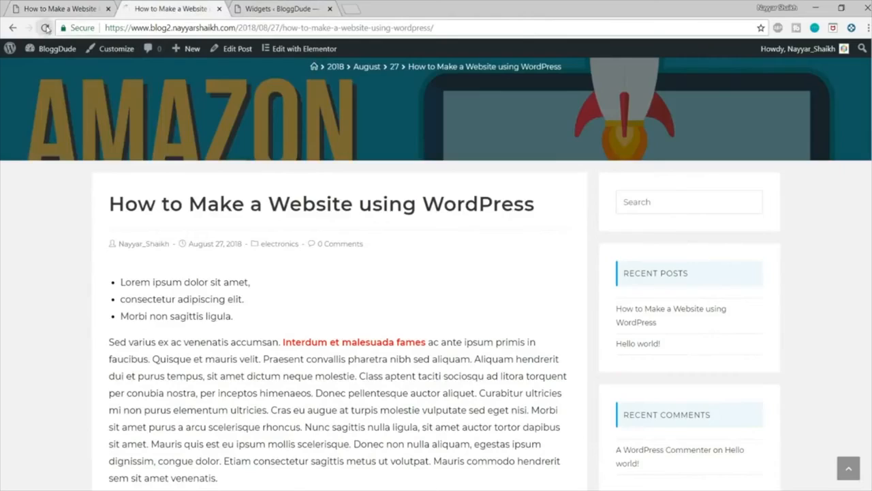
left_click(45, 28)
scroll(386, 221, "up", 3)
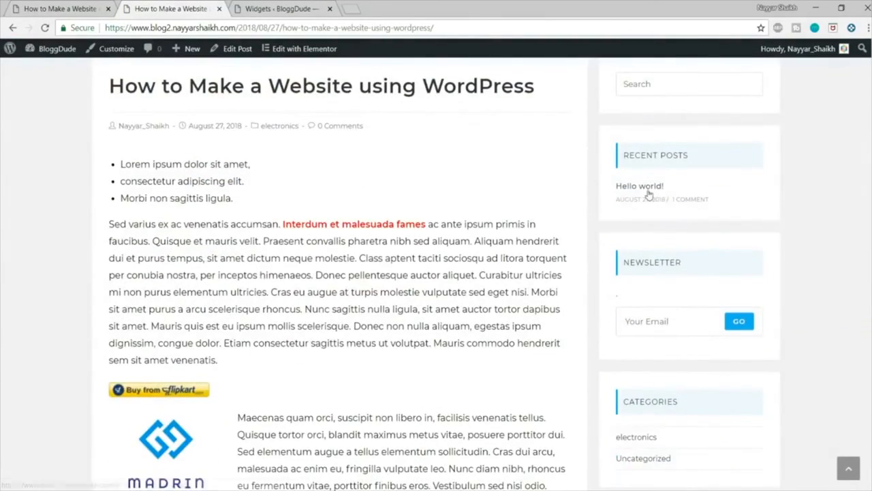
scroll(654, 191, "down", 2)
scroll(674, 242, "down", 1)
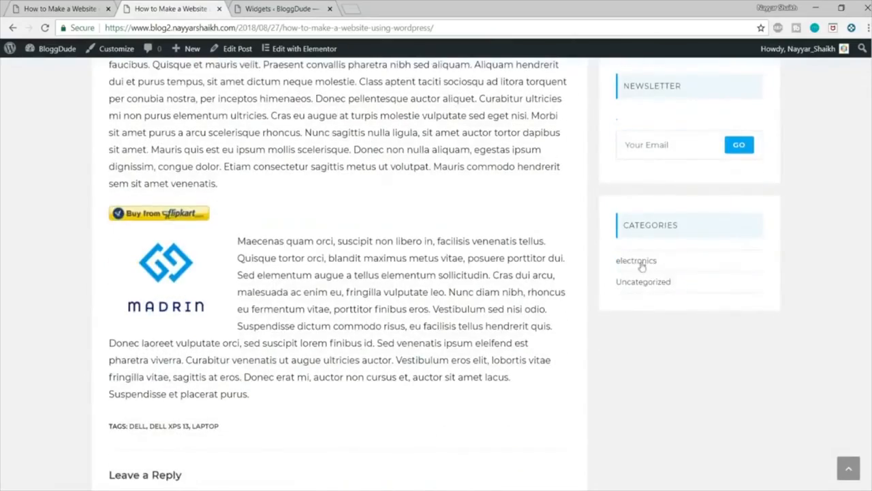
scroll(684, 279, "up", 8)
scroll(684, 279, "down", 5)
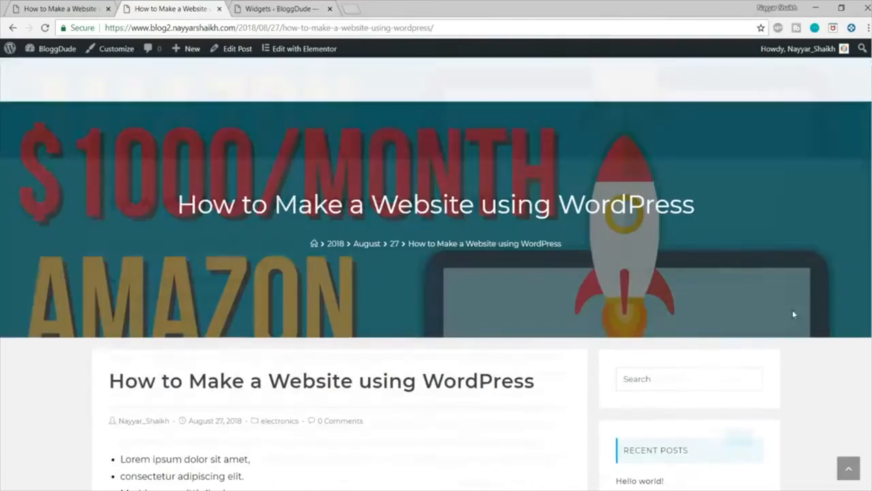
Step: In the Customizer's general header options, set the header background color to purple #8224e3 and publish it
scroll(740, 294, "up", 5)
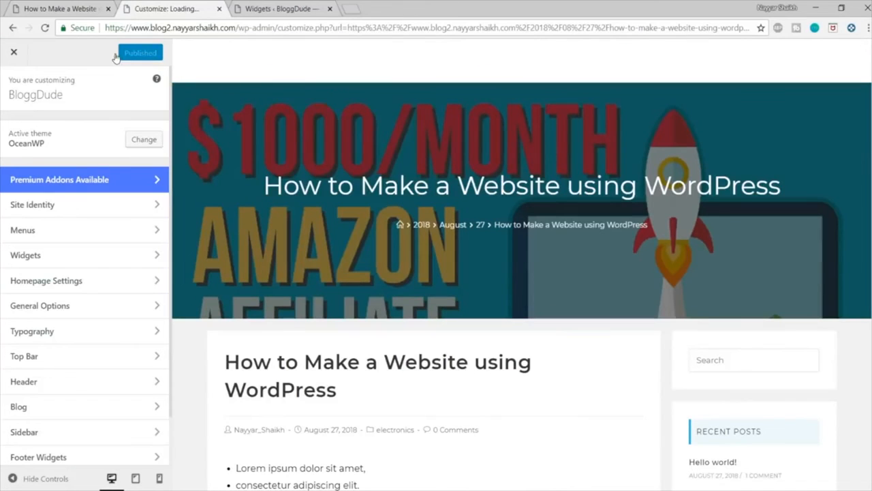
left_click(72, 385)
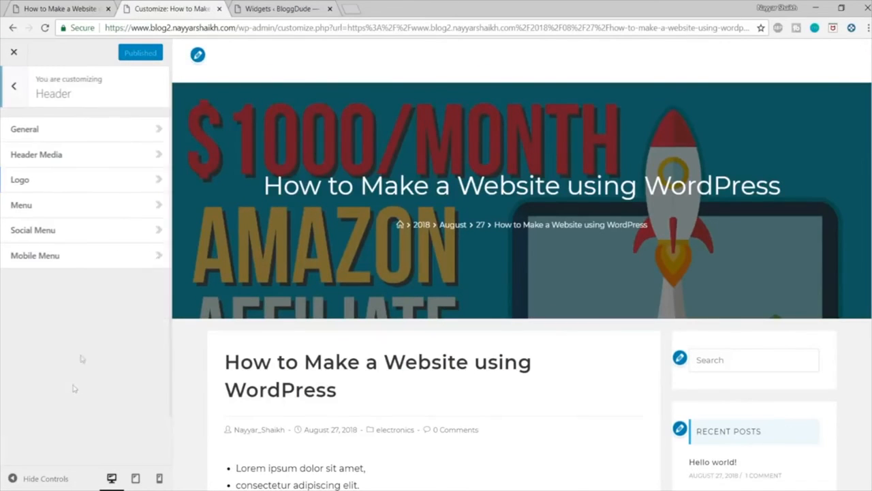
left_click(87, 130)
scroll(118, 203, "down", 2)
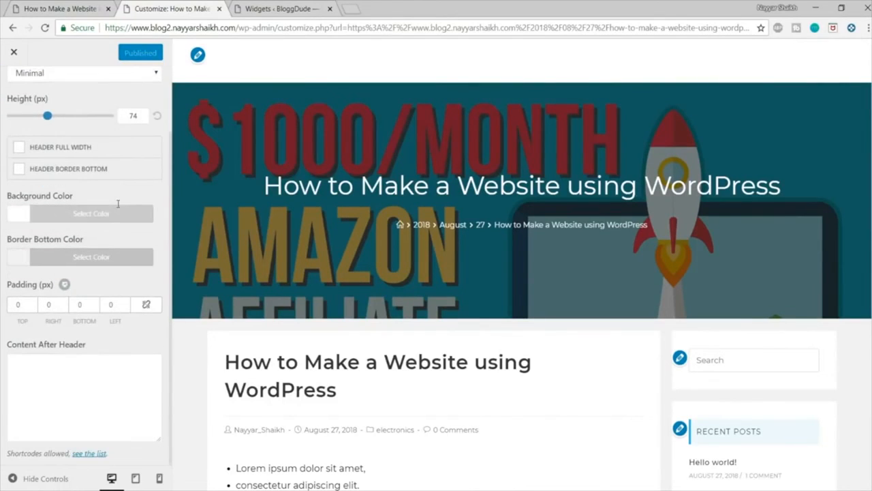
left_click(85, 215)
left_click(111, 373)
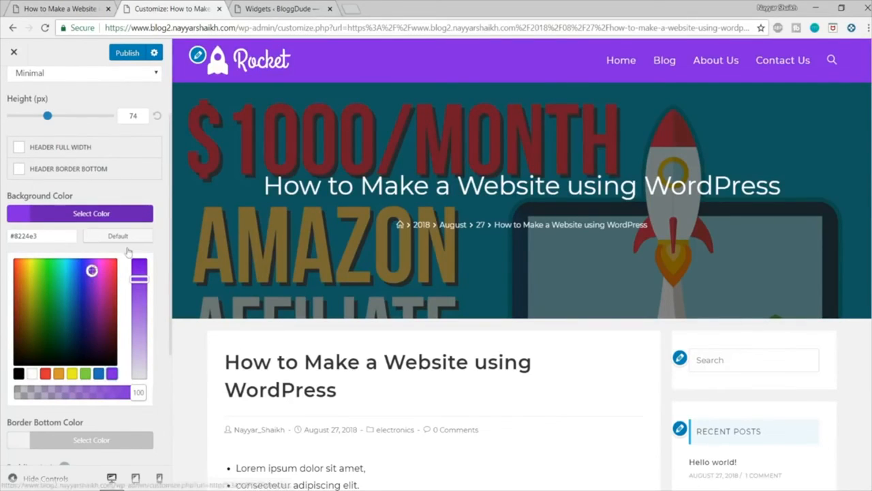
left_click(19, 374)
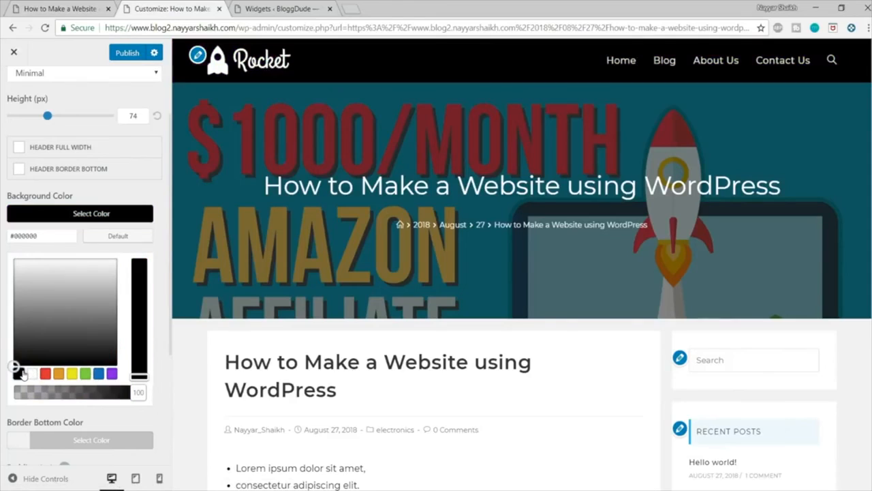
left_click(111, 373)
left_click(120, 54)
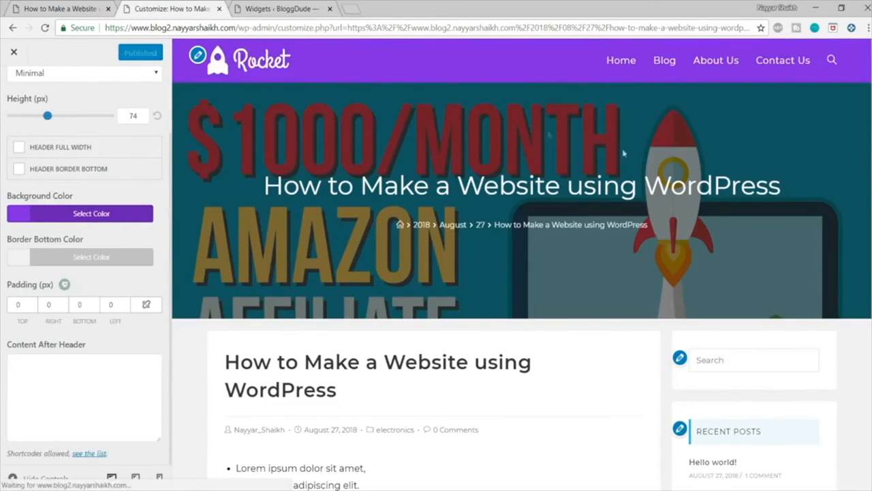
Step: Leave the Customizer and review the purple header on the live blog2 post
left_click(13, 52)
scroll(460, 293, "down", 13)
scroll(461, 293, "up", 13)
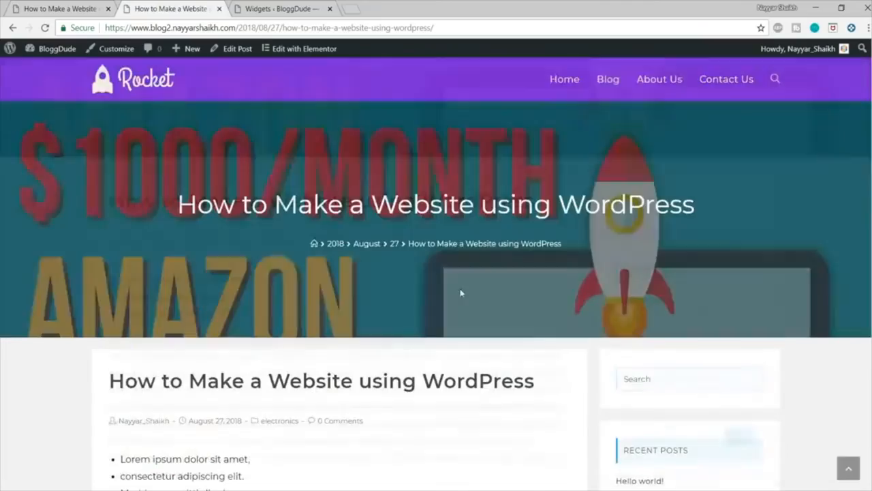
Step: Review the blog2 post's header, content and sidebar widgets on the live page
scroll(850, 205, "down", 12)
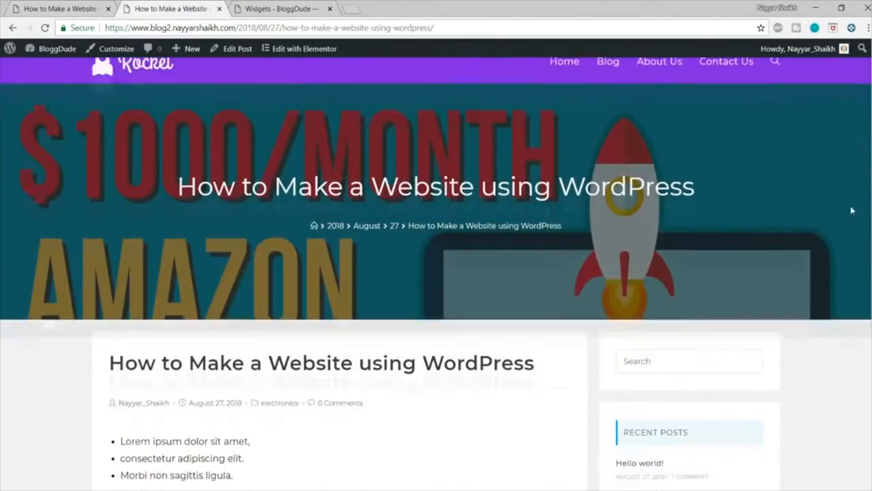
scroll(852, 235, "up", 12)
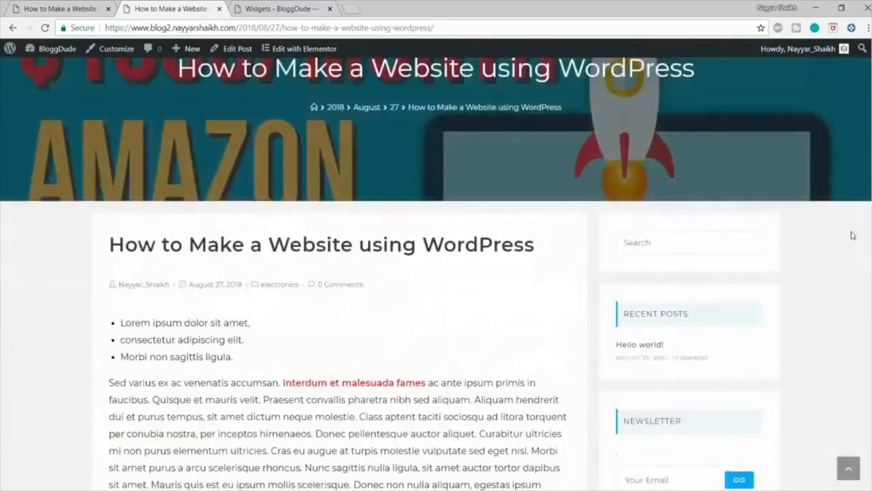
scroll(852, 232, "down", 4)
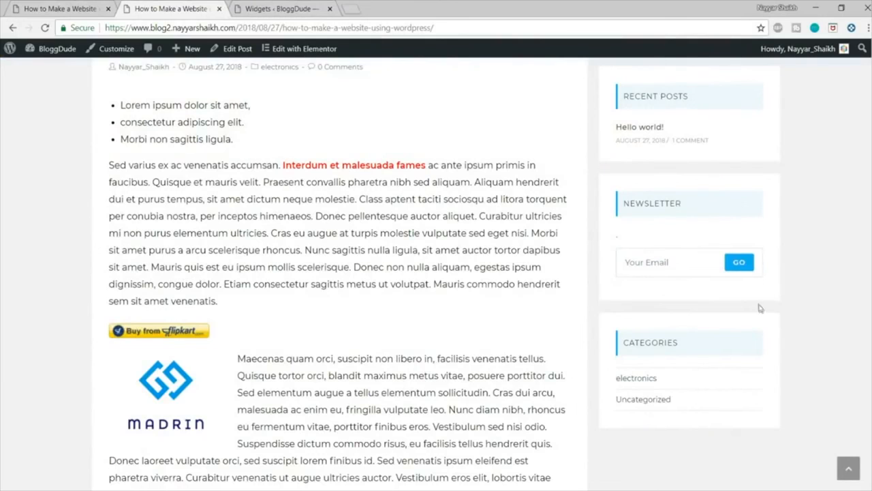
scroll(564, 177, "up", 5)
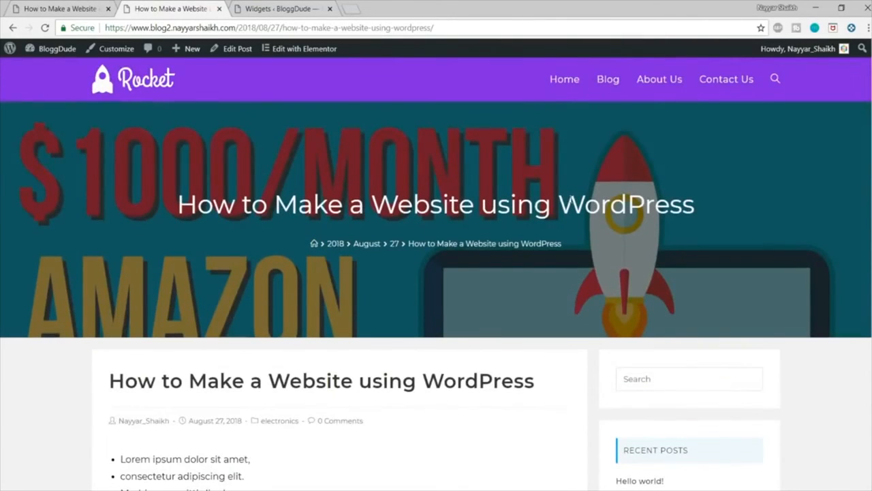
scroll(820, 206, "down", 4)
scroll(821, 208, "up", 4)
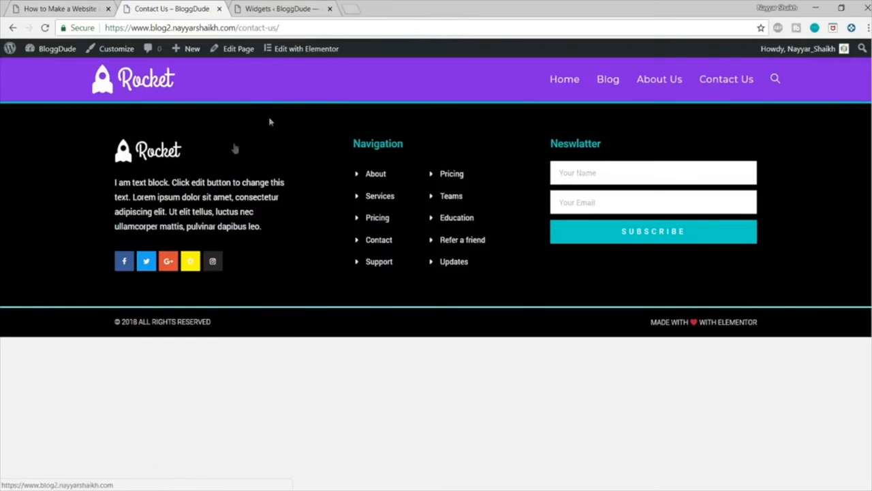
Step: Open the blog2 Contact Us page in Elementor, and review the layout of the original blog's Contact Us page
left_click(232, 49)
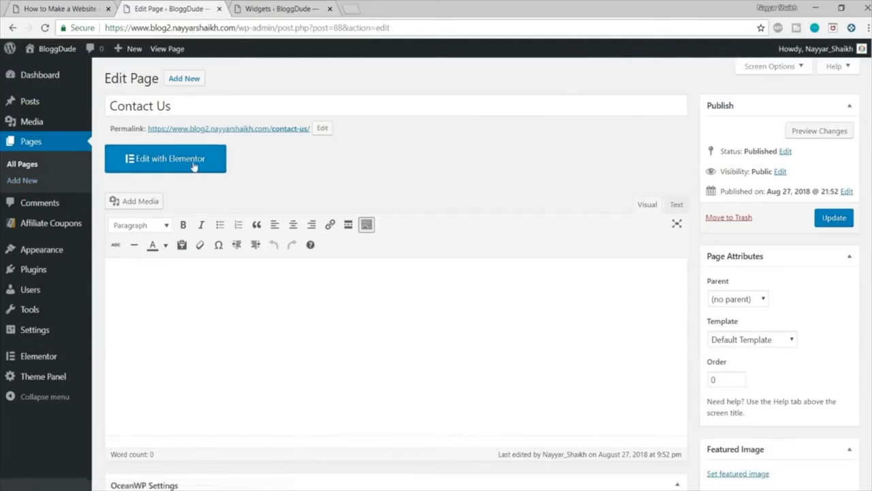
left_click(193, 164)
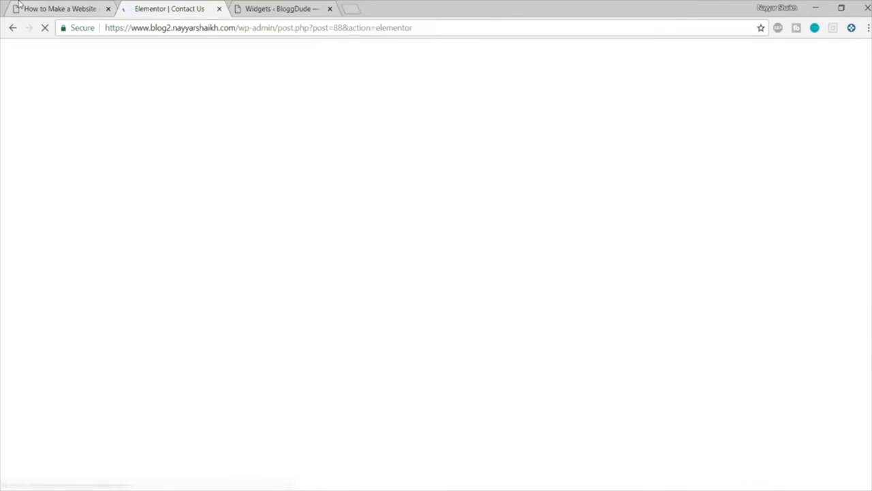
left_click(19, 3)
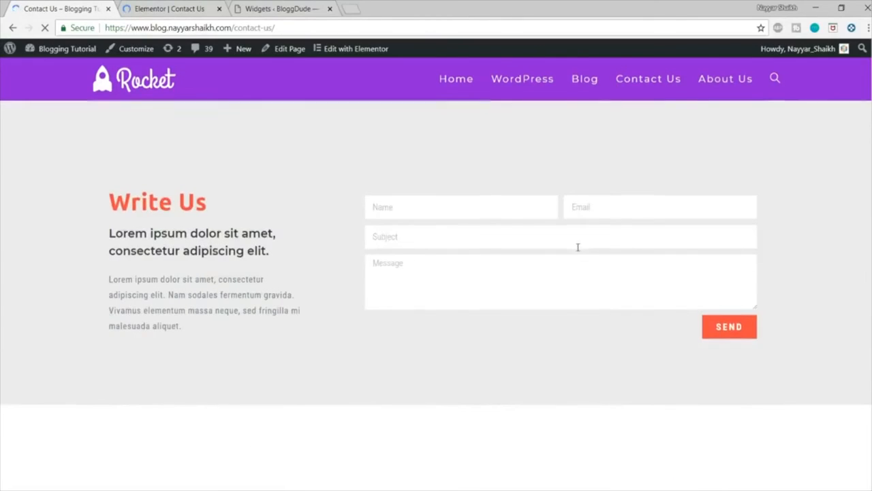
scroll(571, 273, "down", 8)
scroll(571, 273, "up", 5)
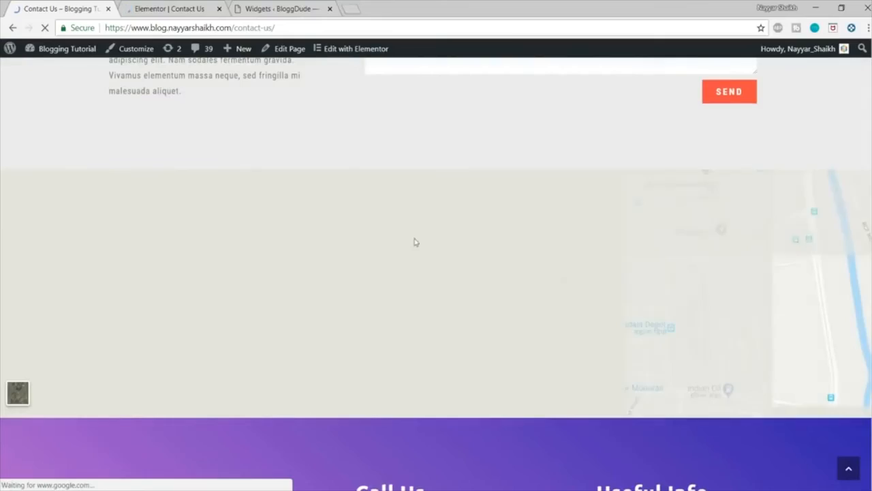
scroll(477, 280, "down", 5)
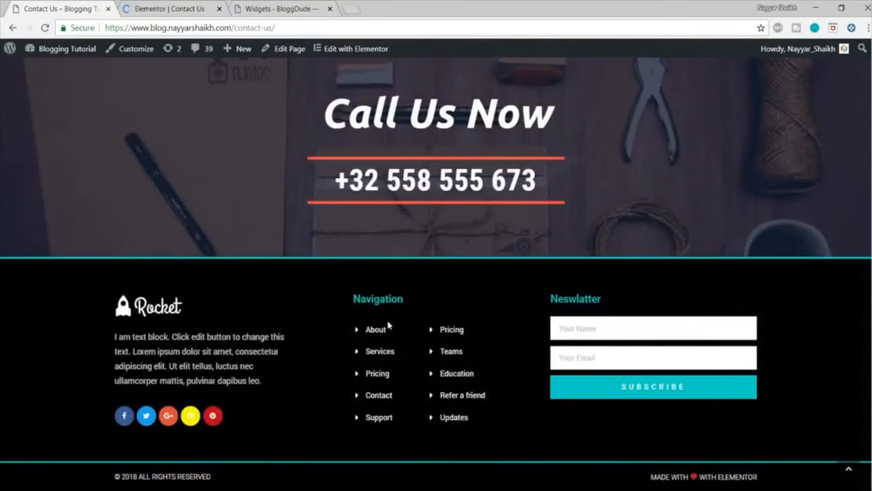
scroll(389, 326, "up", 5)
Step: Insert the PRO contact page template with the form, map and orange info section from the Elementor library into blog2's Contact Us page
left_click(170, 8)
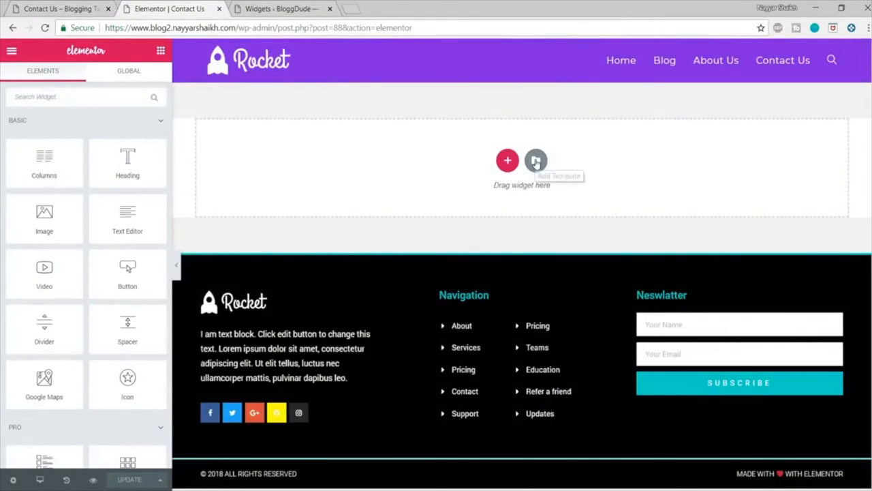
left_click(535, 161)
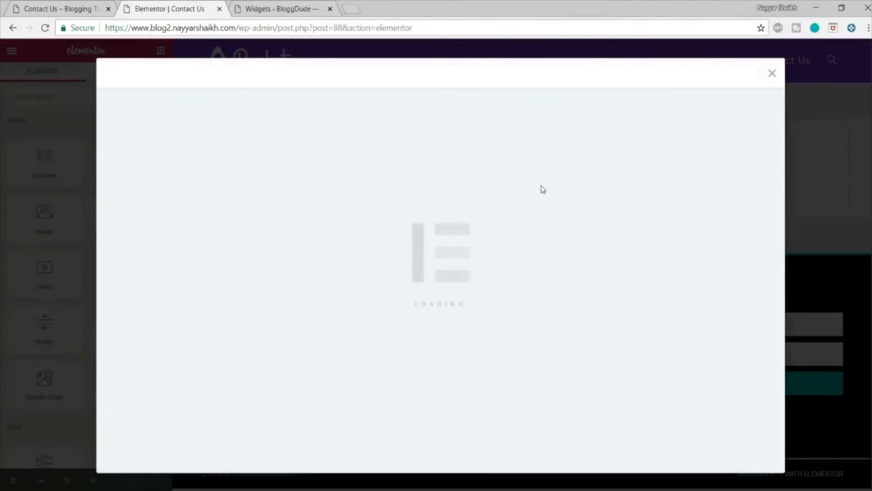
scroll(762, 283, "down", 3)
scroll(762, 283, "down", 10)
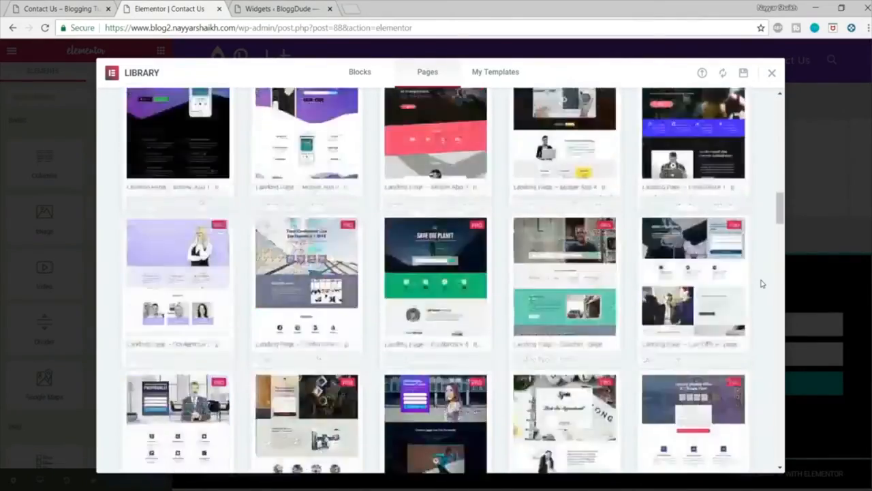
scroll(762, 282, "down", 5)
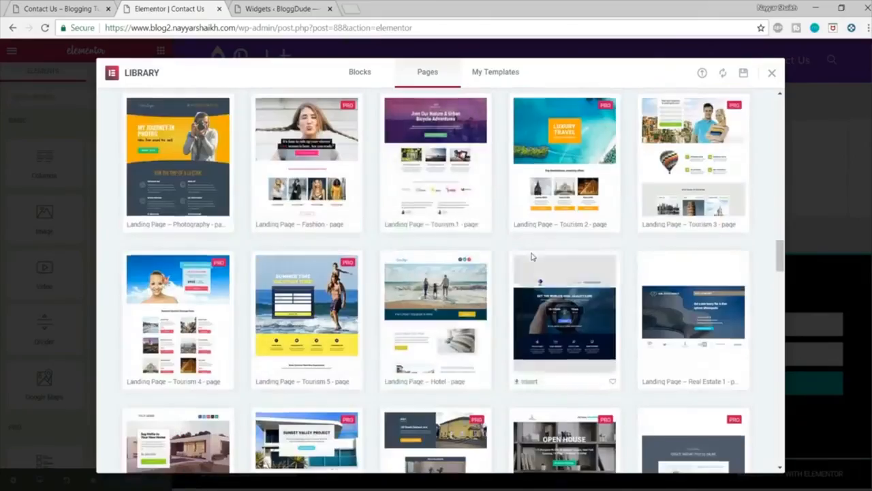
scroll(533, 256, "down", 10)
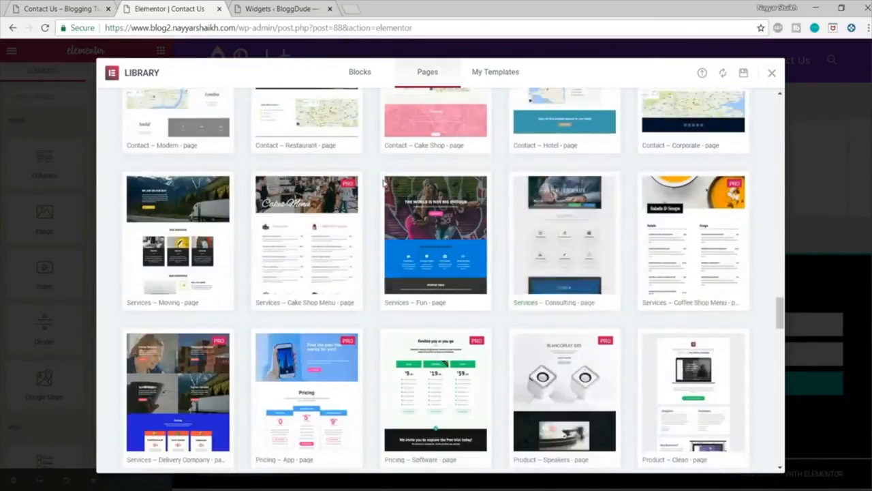
scroll(385, 181, "up", 5)
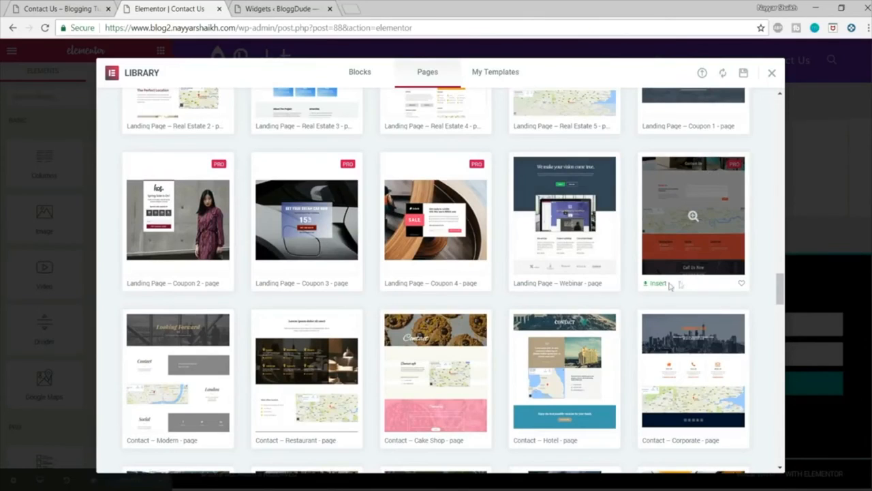
left_click(656, 284)
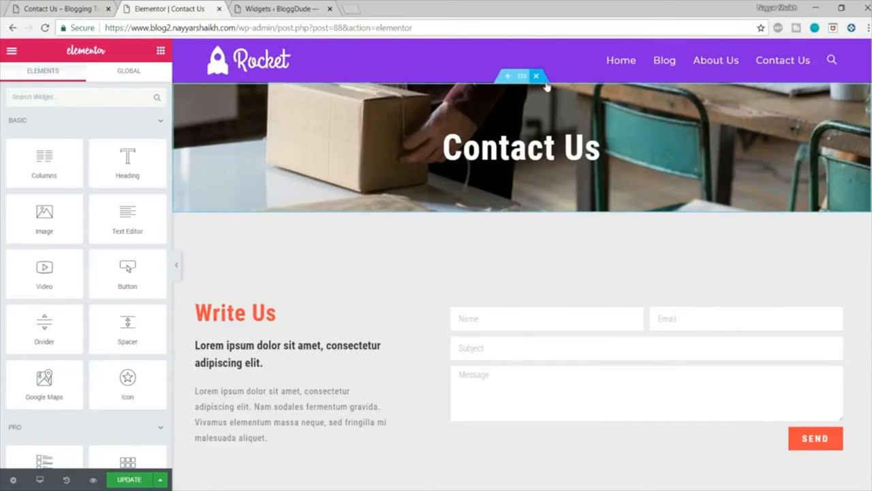
Step: Delete the Contact Us banner section above the Write Us section and check the remaining page
left_click(545, 82)
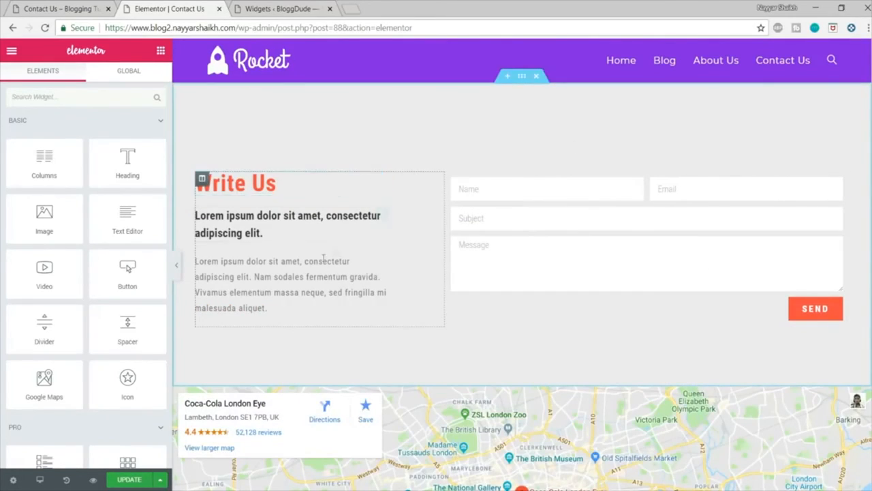
scroll(335, 250, "down", 4)
scroll(331, 281, "up", 4)
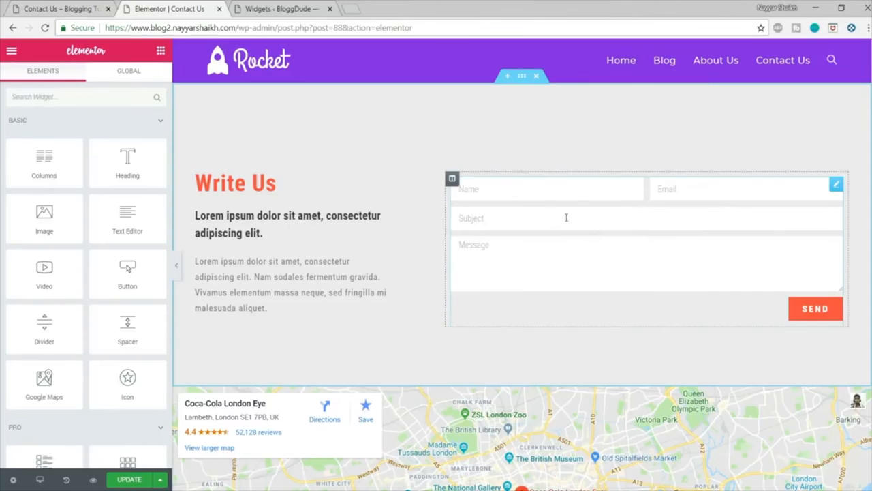
Step: Review the contact form's fields, after-submit action and email notification settings, and update the page
left_click(593, 205)
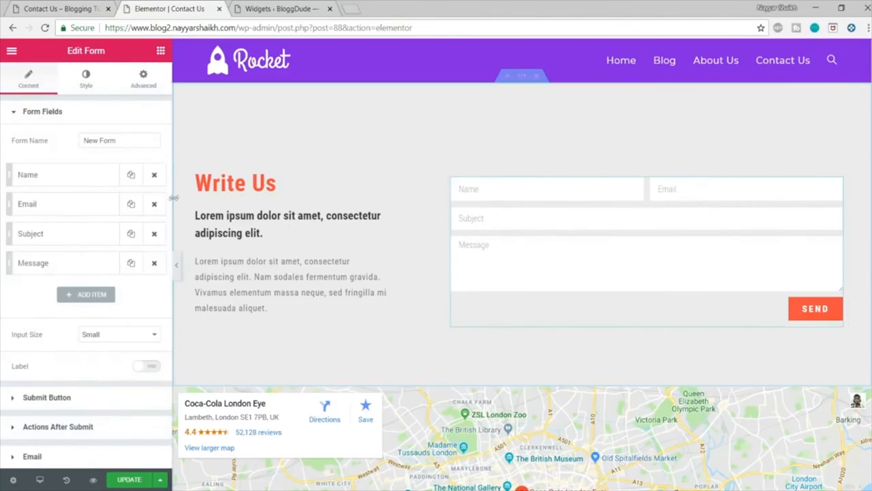
scroll(138, 225, "down", 1)
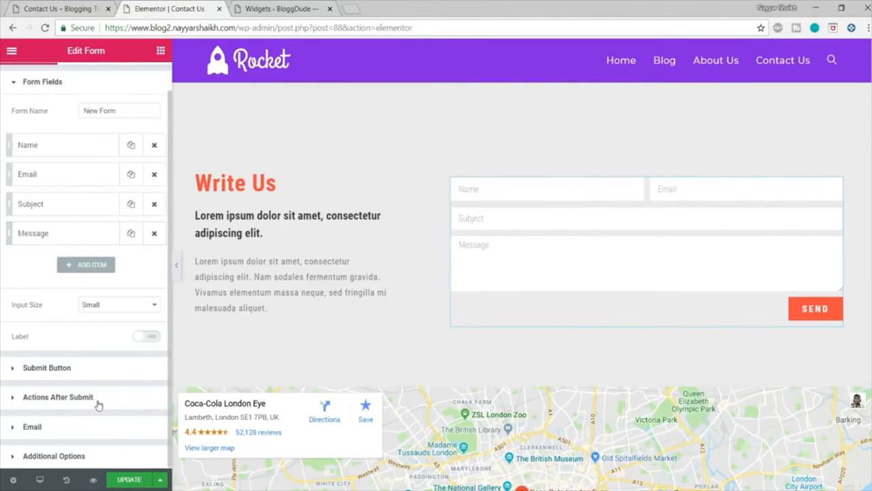
left_click(58, 396)
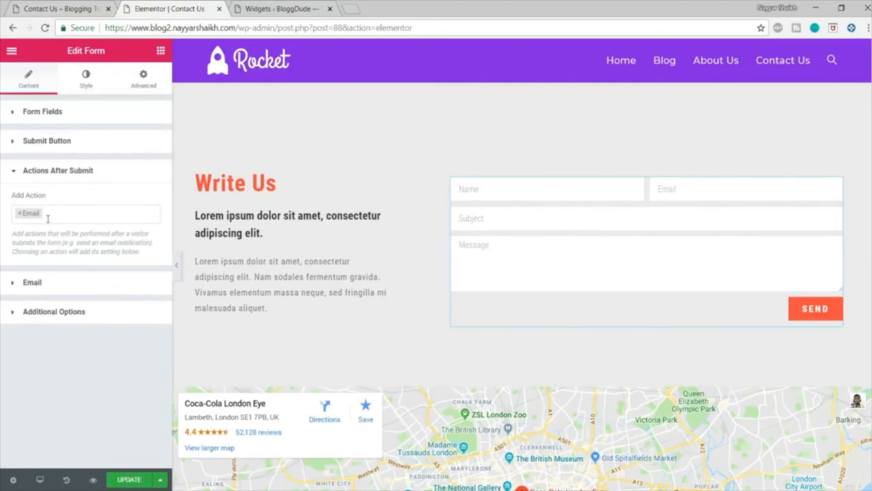
left_click(29, 283)
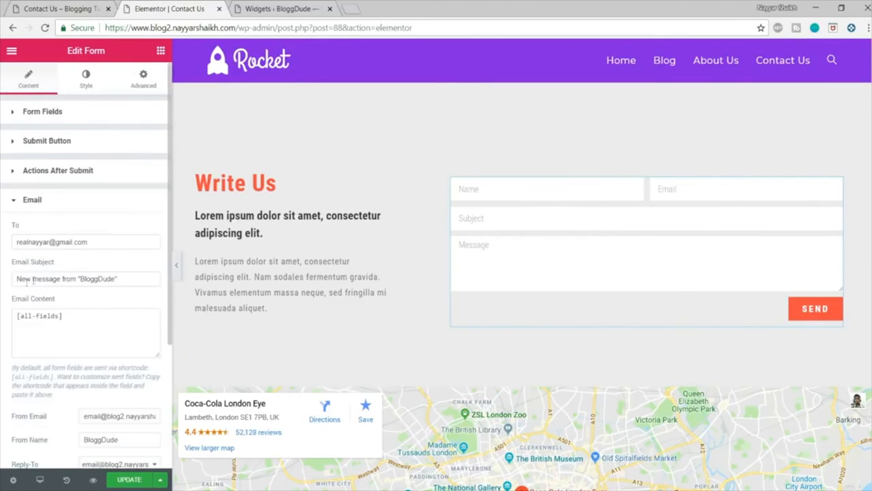
scroll(78, 275, "down", 2)
triple_click(34, 168)
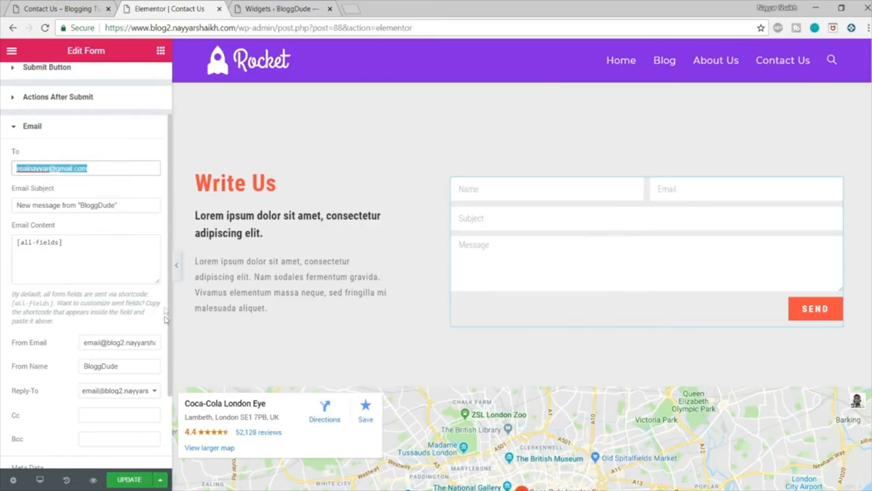
scroll(165, 320, "down", 3)
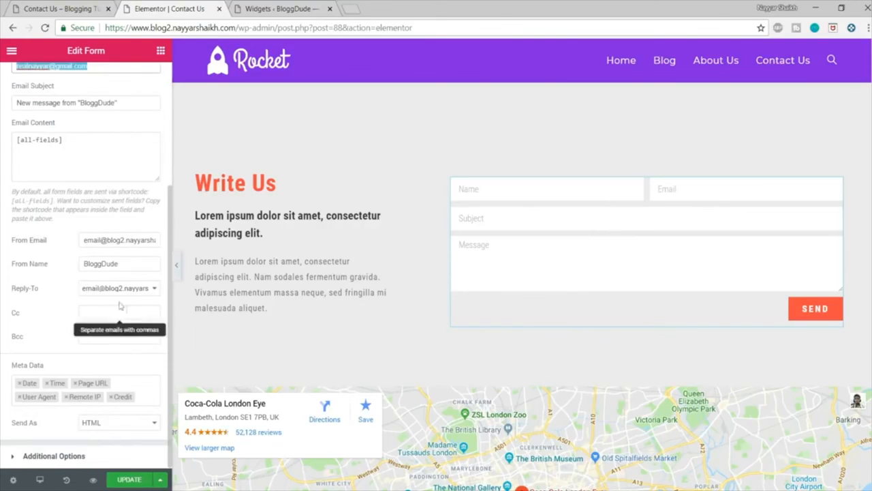
left_click(142, 481)
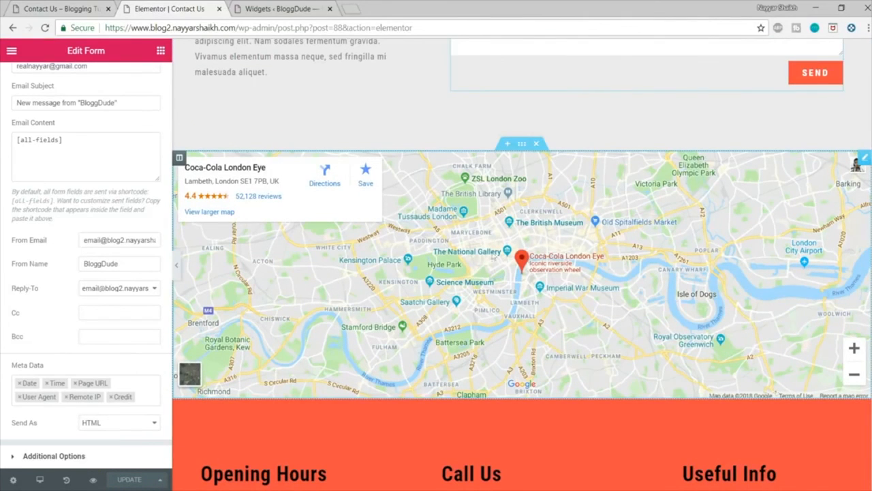
Step: Set the Google Maps widget's address to "croma, sion"
left_click(538, 251)
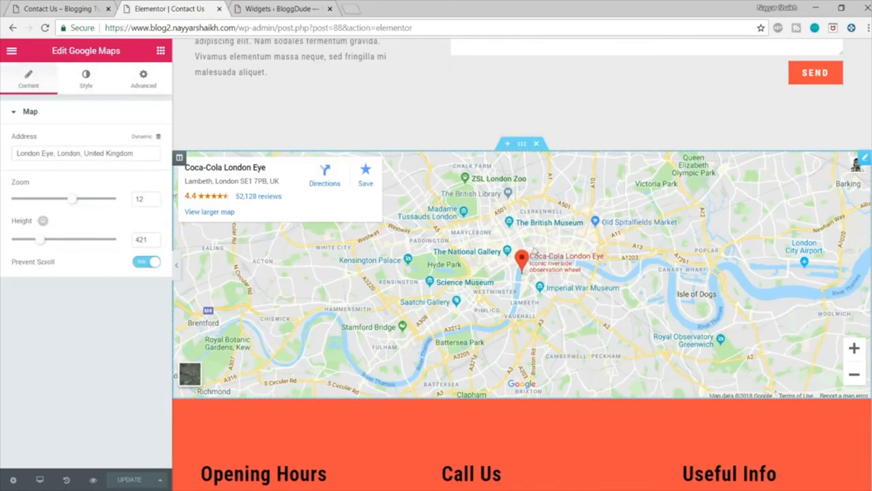
triple_click(116, 155)
type("cro")
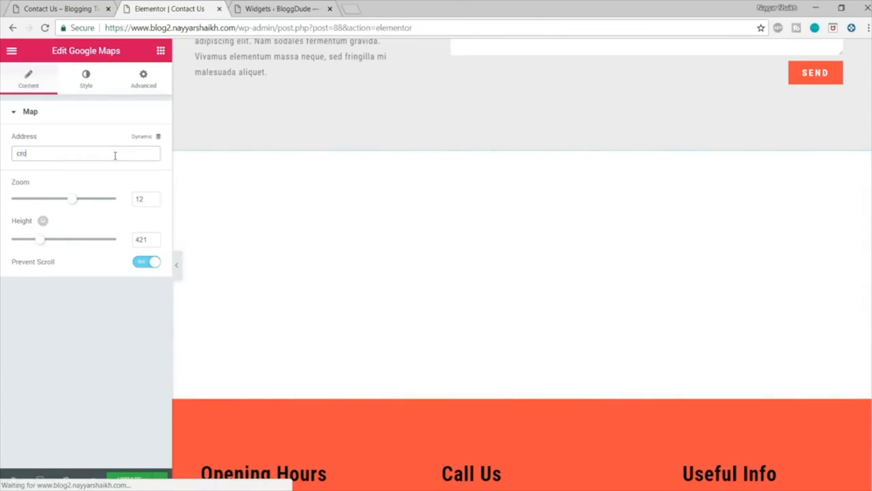
type("ma,")
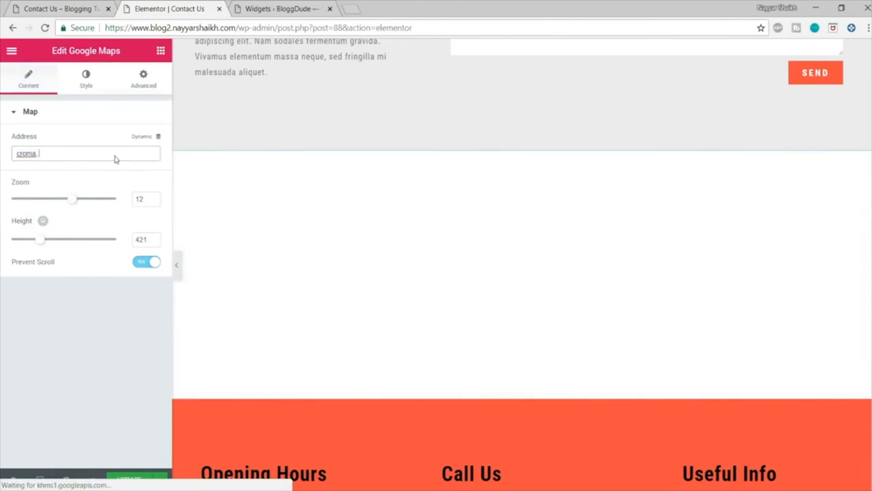
type(" sion")
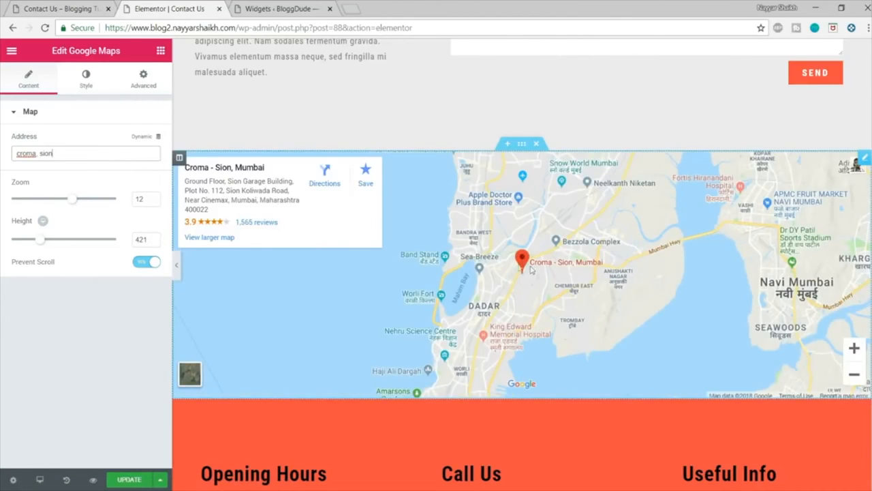
Step: Set the map's zoom to 15 and its height to 598, and update the page
left_click_drag(74, 205, 83, 204)
left_click_drag(86, 203, 88, 203)
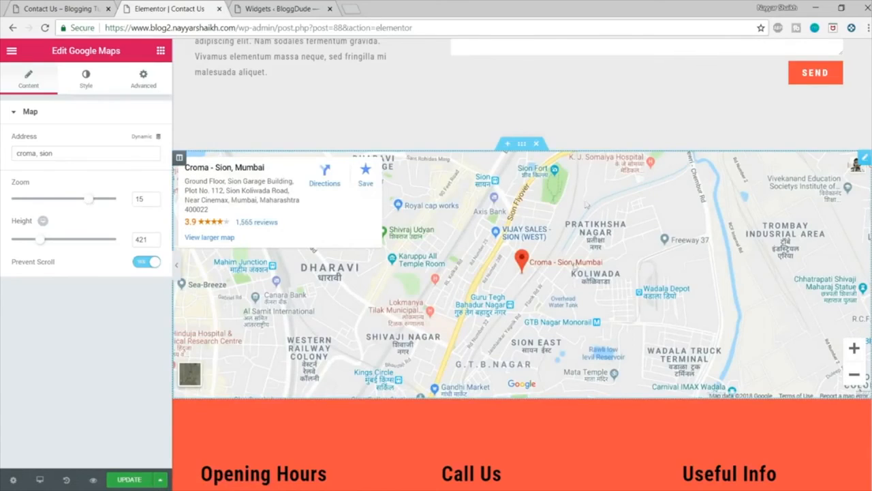
left_click_drag(43, 244, 53, 243)
scroll(489, 251, "down", 2)
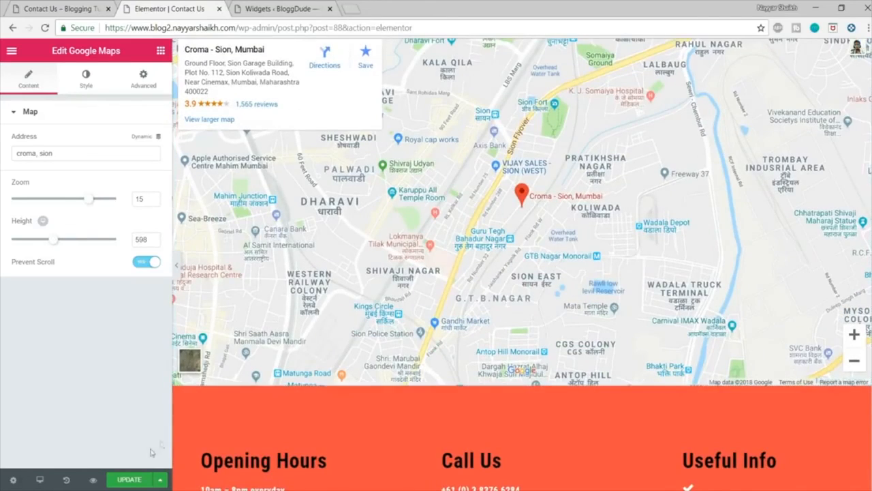
left_click(128, 480)
Step: Give the three-column info section below the map a gradient background with an angle of 40
scroll(561, 315, "down", 4)
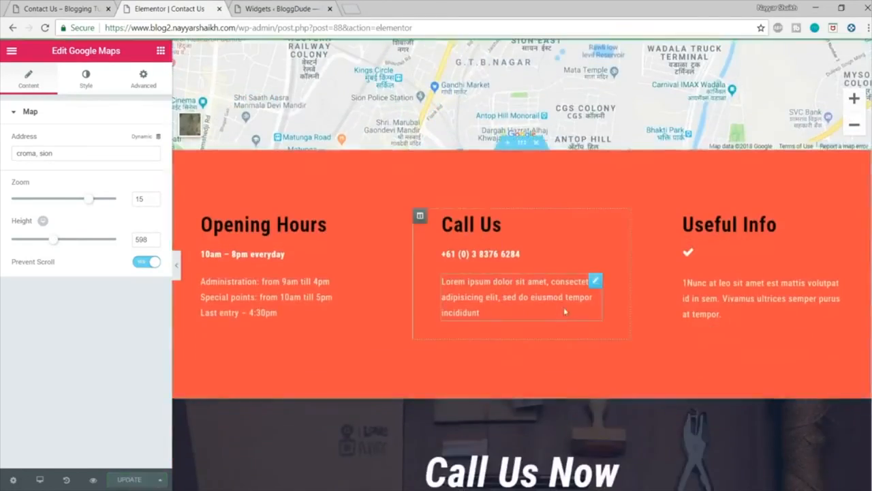
left_click(522, 144)
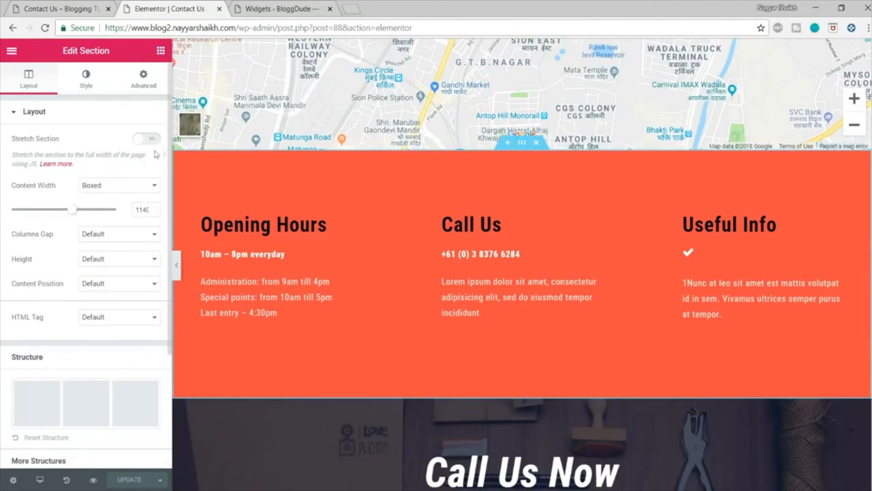
left_click(92, 83)
left_click(119, 166)
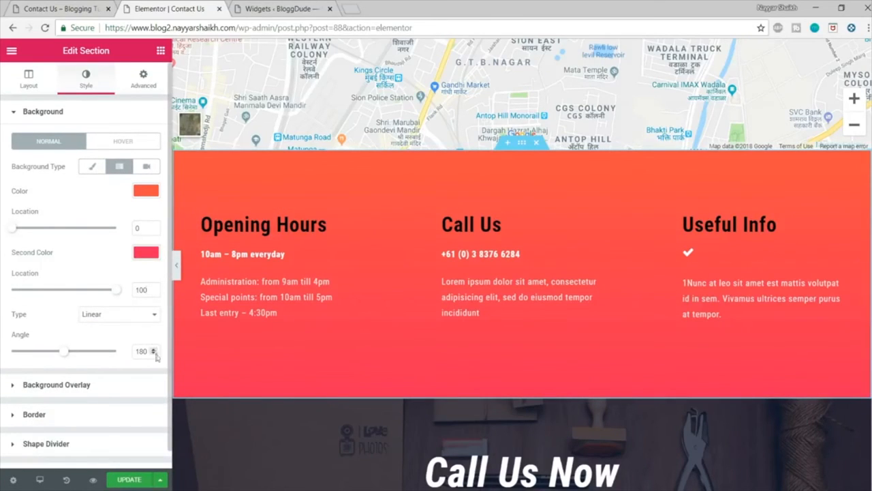
type("40")
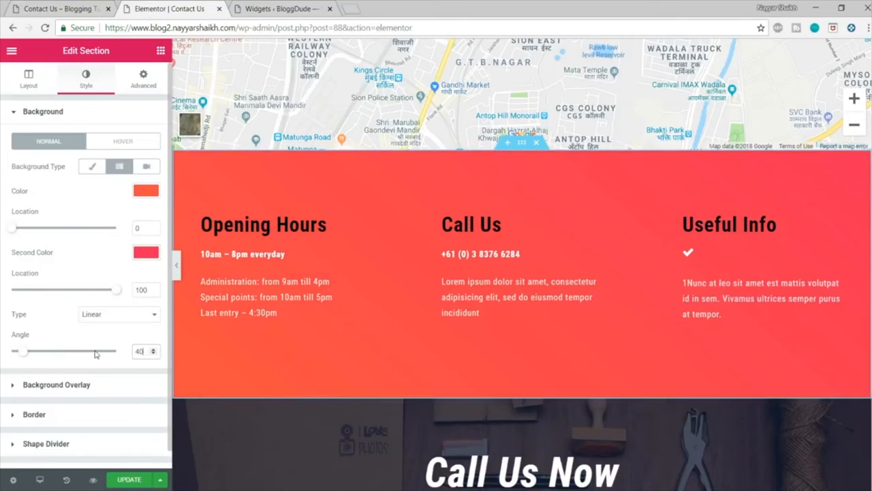
Step: Set the first color of the info section's gradient to pink, about #f742ca, and glance at the original Contact Us page
left_click(145, 191)
left_click_drag(104, 231, 108, 215)
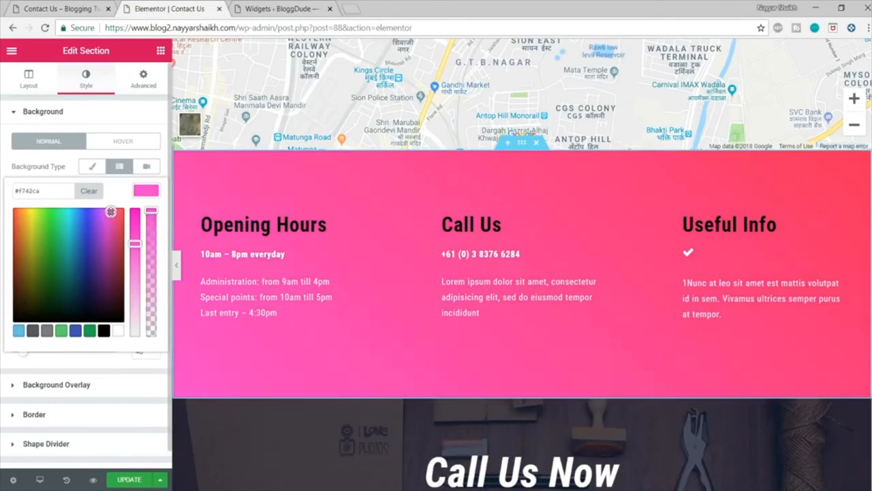
left_click(137, 194)
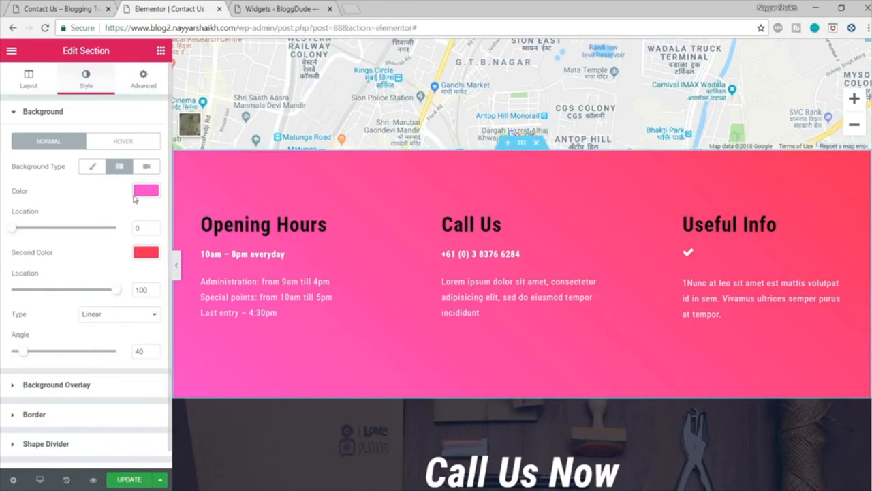
left_click(62, 7)
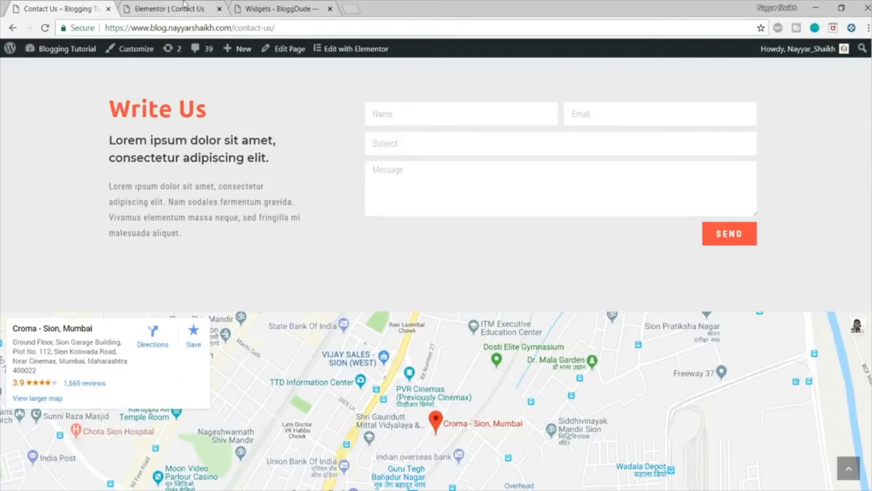
left_click(184, 7)
Step: Set the second color of the info section's gradient to blue #4054b2 and check the section
left_click(146, 252)
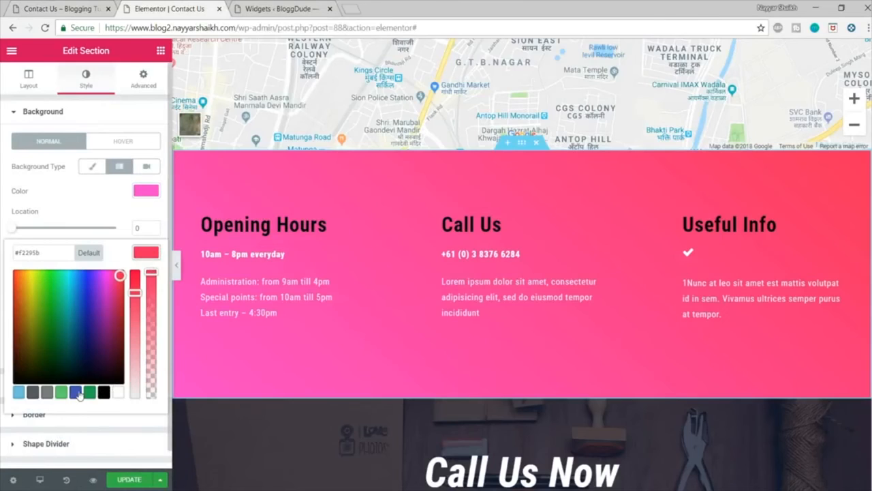
left_click(76, 393)
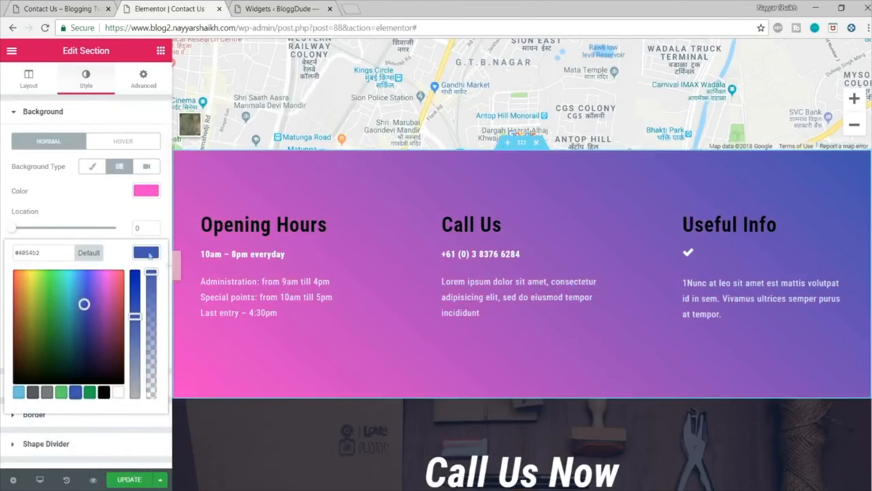
left_click(151, 191)
left_click(147, 253)
scroll(548, 310, "down", 5)
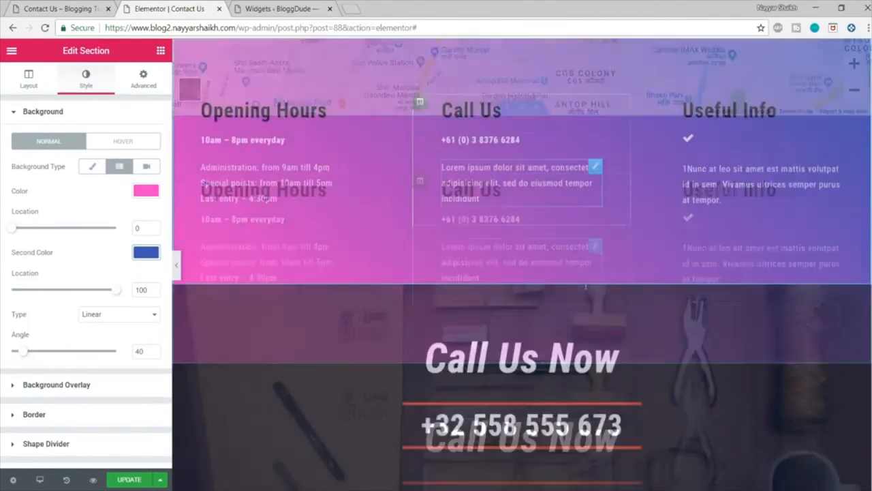
scroll(547, 310, "up", 3)
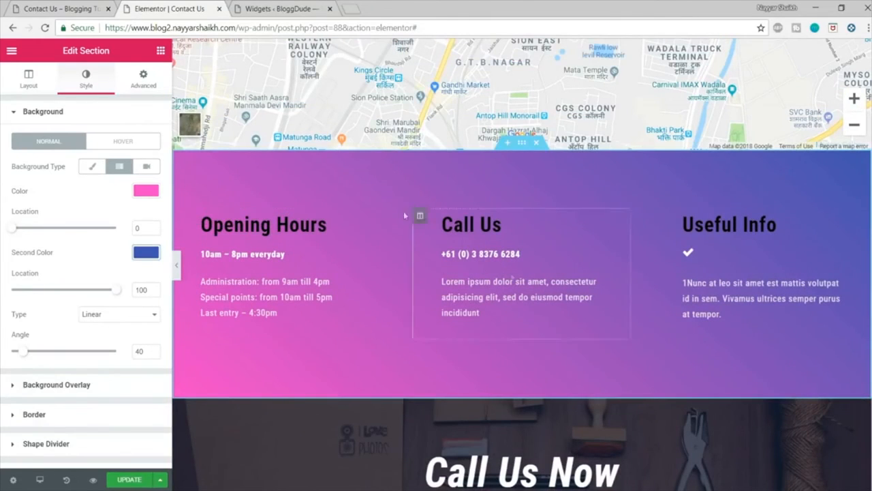
Step: Set the text color of the Opening Hours and Call Us headings to white
left_click(326, 225)
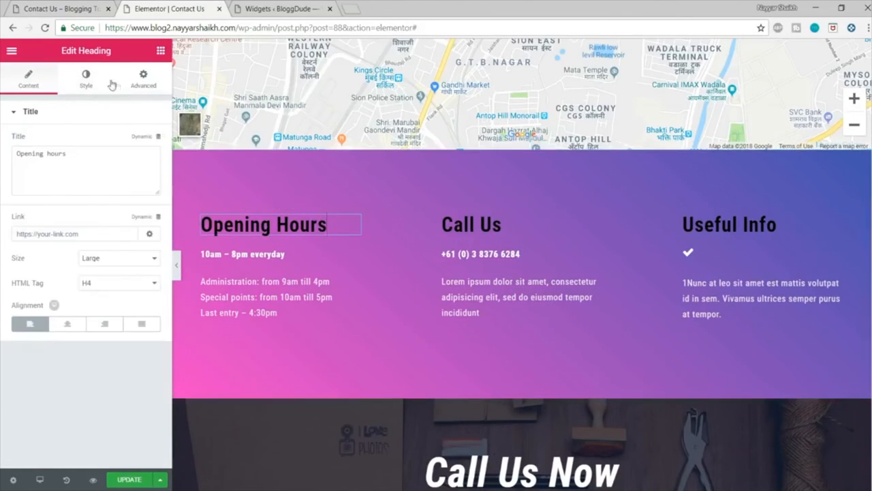
left_click(86, 79)
left_click(146, 141)
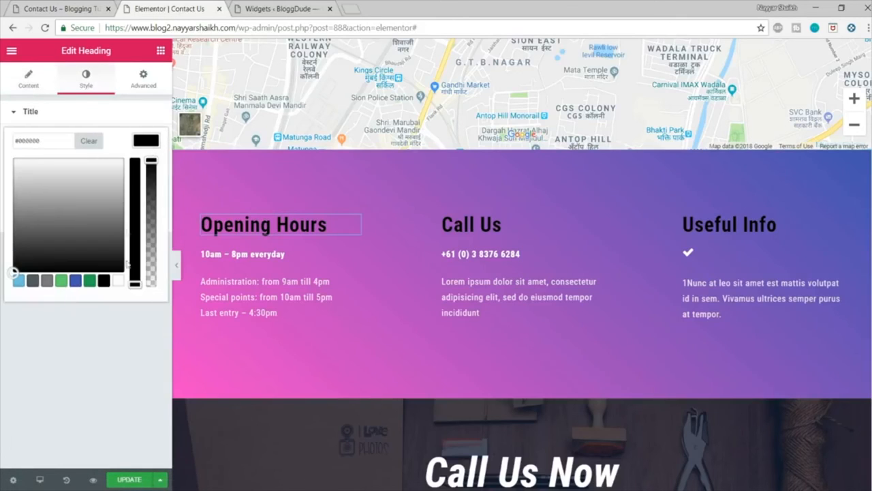
left_click(120, 282)
left_click(491, 225)
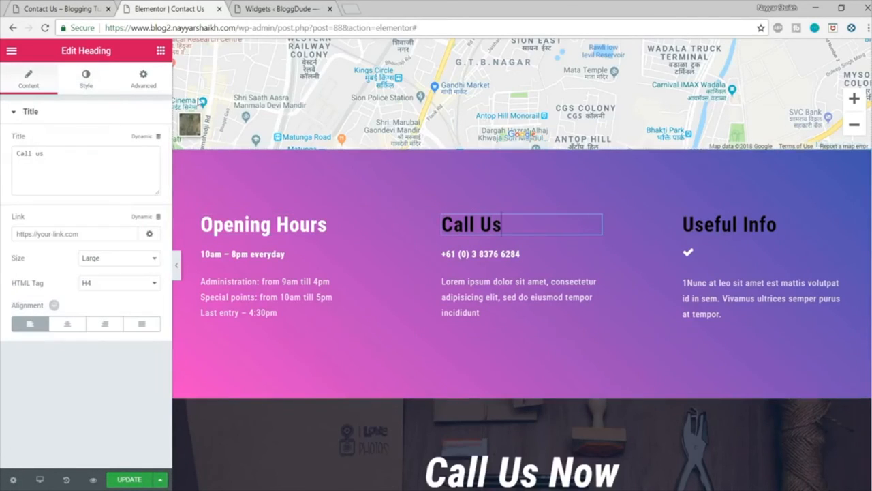
left_click(85, 78)
left_click(145, 140)
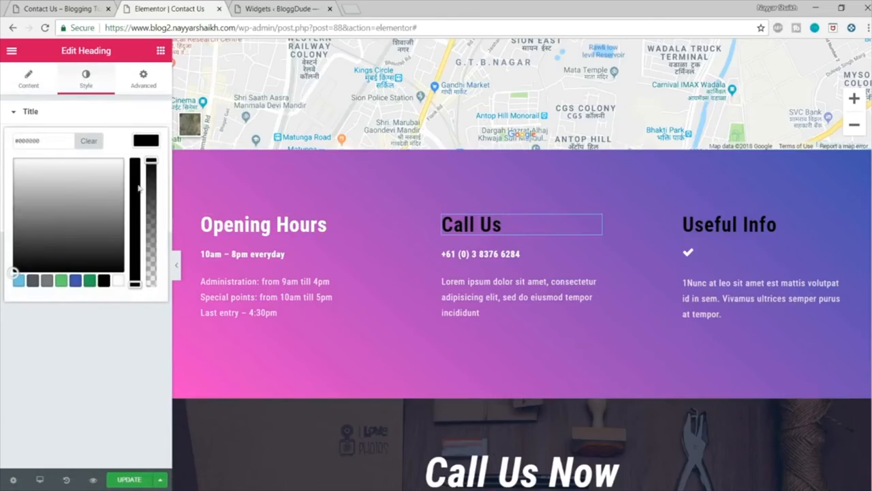
left_click(118, 282)
Step: Set the text color of the Useful Info heading to white (#ffffff)
left_click(749, 225)
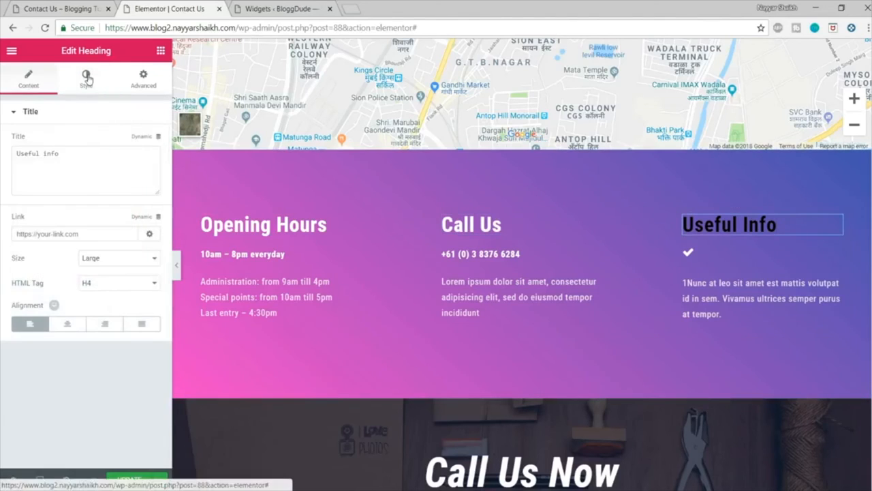
left_click(87, 79)
left_click(134, 120)
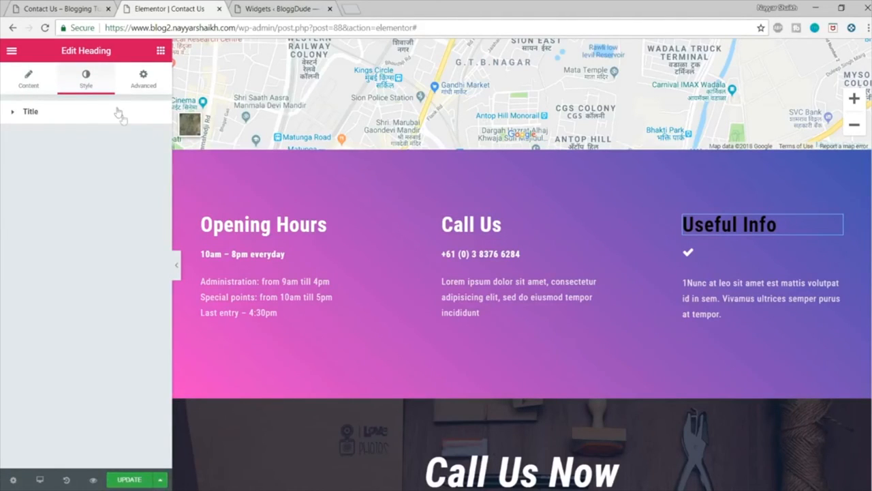
left_click(118, 111)
left_click(145, 141)
left_click(118, 280)
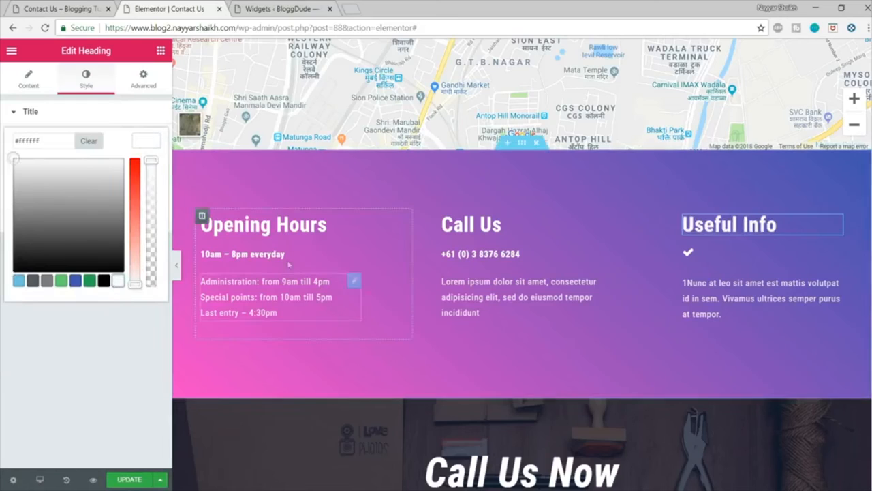
Step: Change the Opening Hours heading to "Closing Hours" and open the text blocks beneath it for editing
left_click(324, 225)
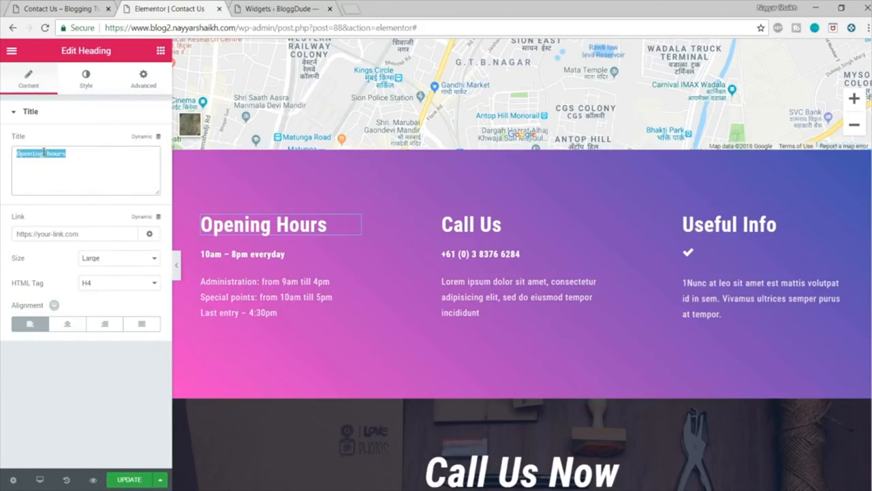
type("Clos")
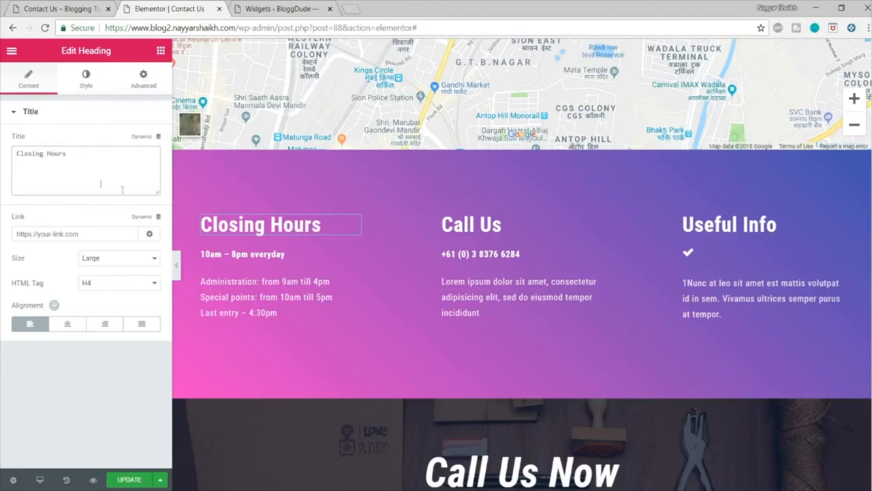
double_click(212, 253)
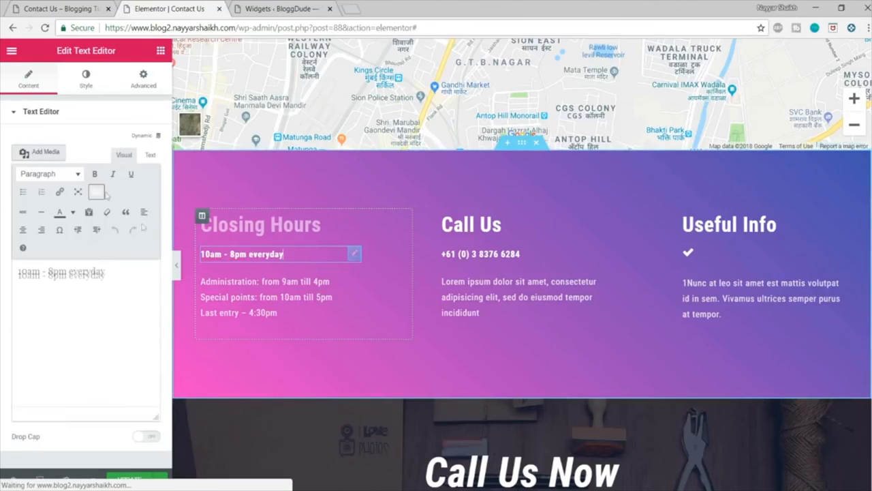
left_click_drag(121, 278, 16, 272)
left_click(288, 312)
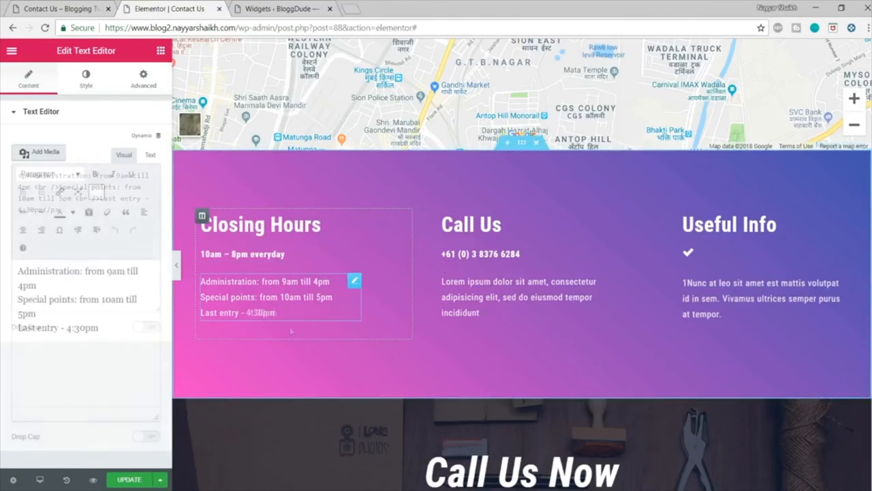
Step: Delete the Call Us Now section at the end of the page, update the page and review the remaining layout
scroll(763, 250, "down", 3)
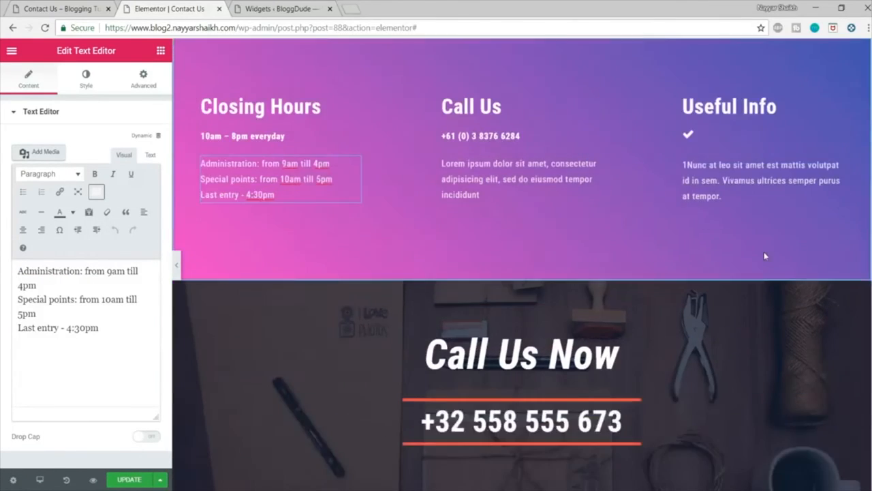
scroll(764, 252, "down", 4)
left_click(620, 244)
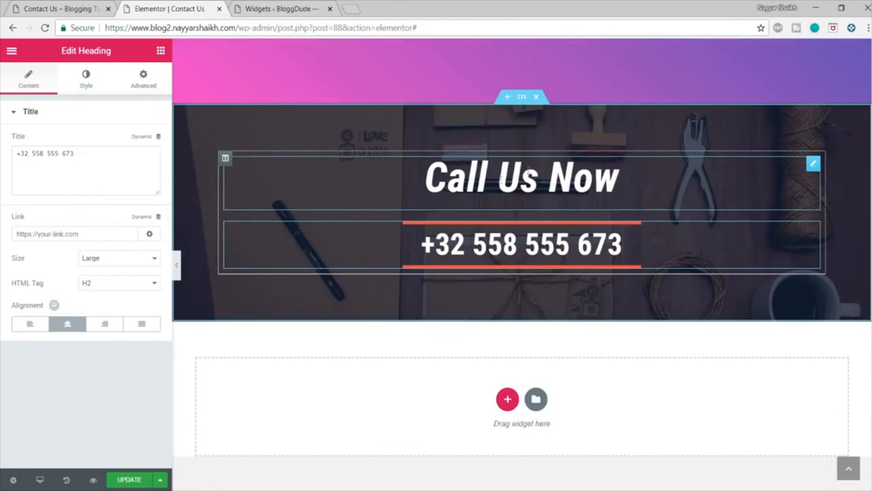
scroll(673, 333, "up", 3)
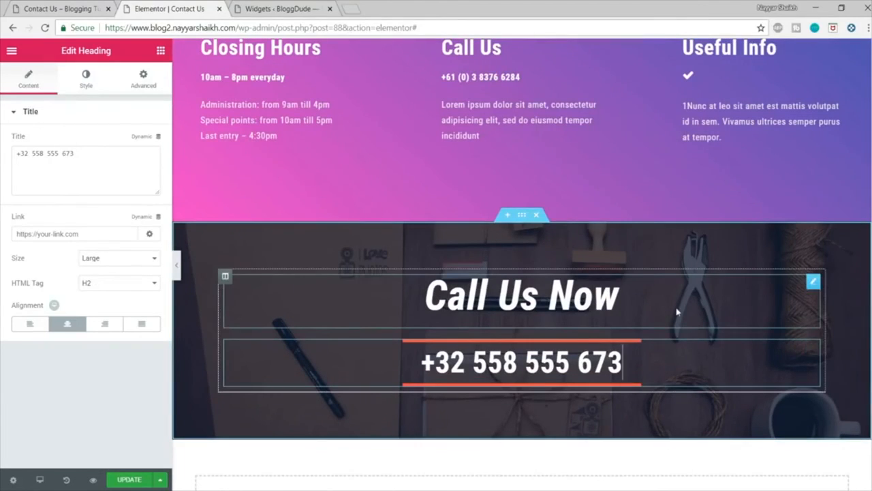
left_click(537, 216)
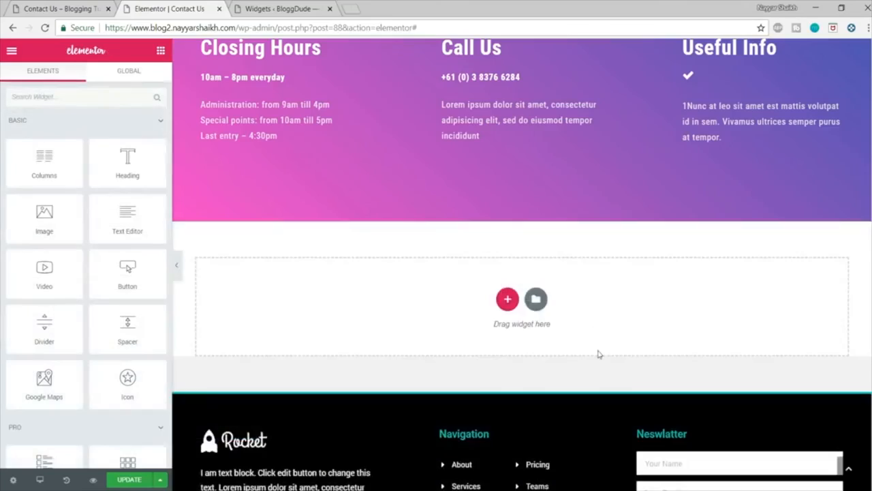
scroll(599, 354, "up", 15)
scroll(564, 224, "down", 4)
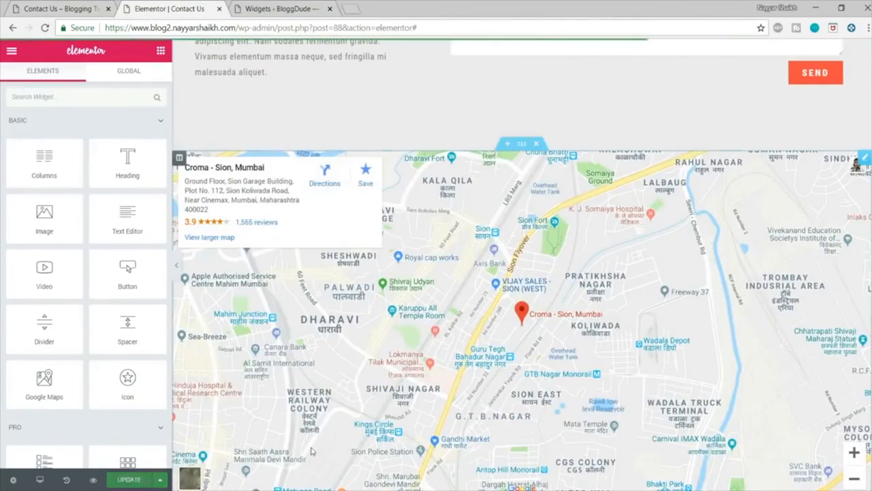
scroll(344, 89, "up", 4)
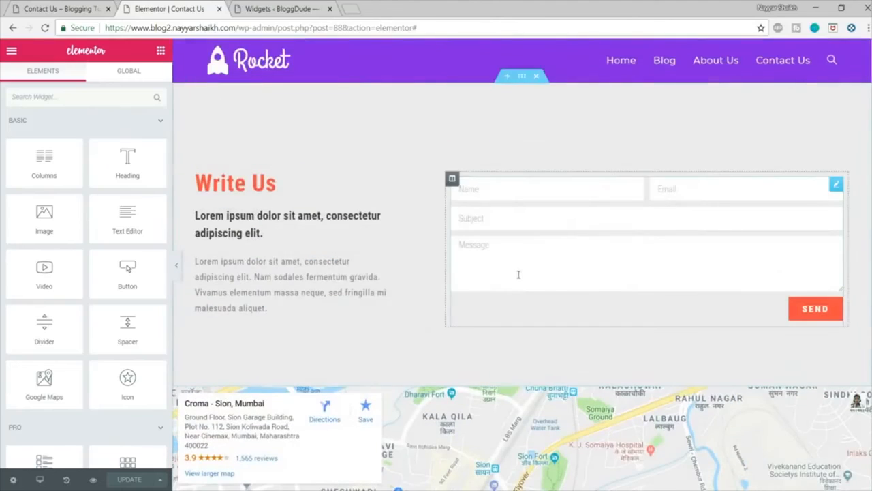
Step: Load the blog2 home page and go to its About Us page
left_click_drag(244, 28, 574, 16)
key("BackSpace")
key("Return")
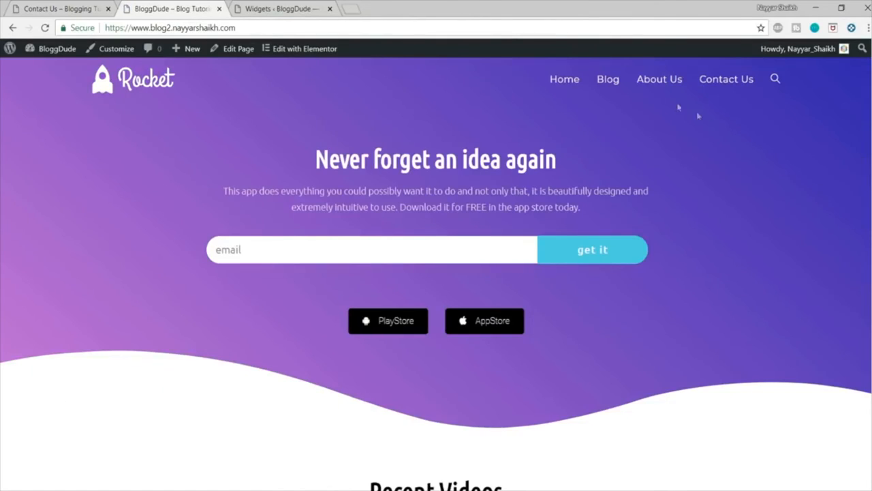
left_click(667, 89)
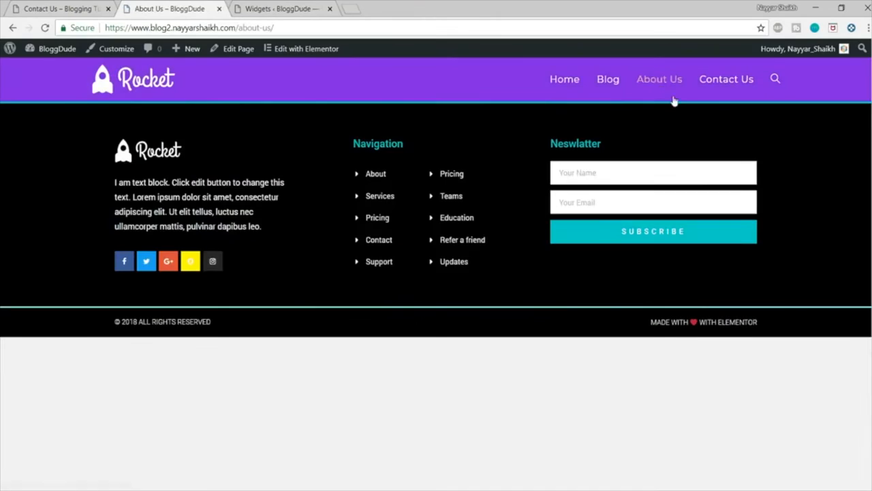
Step: Open the original blog's About Us page and look through its layout
left_click(52, 7)
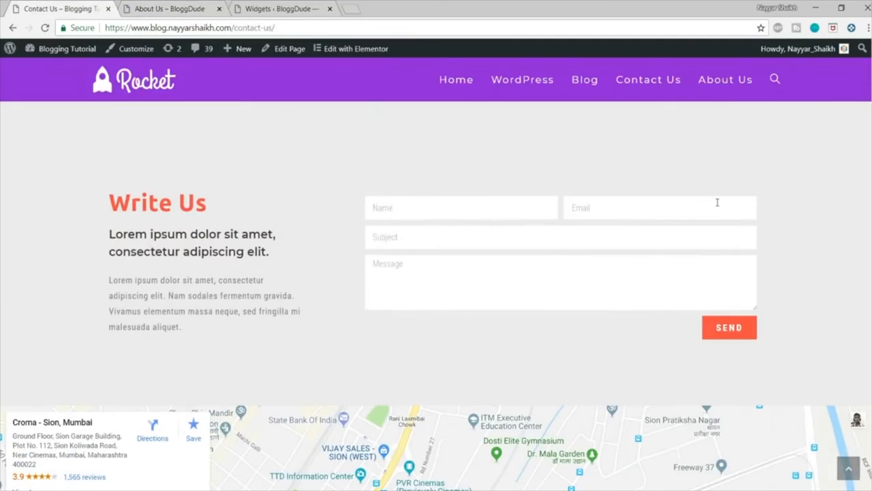
left_click(727, 82)
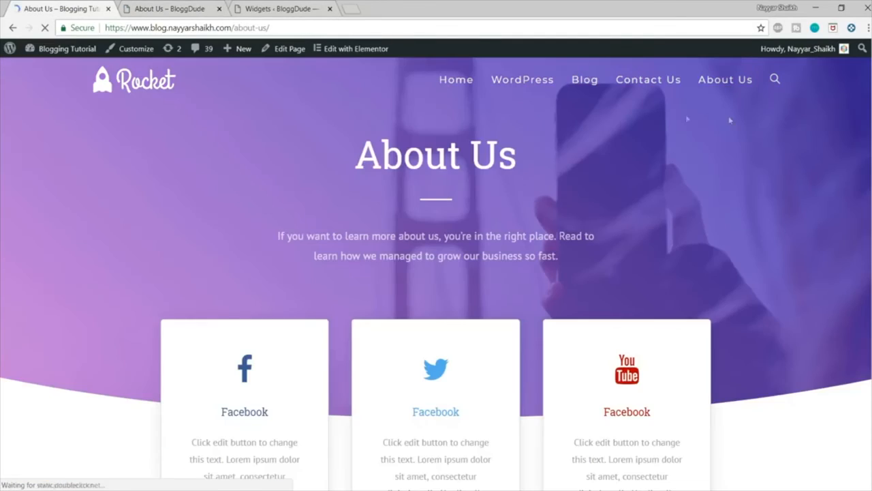
mouse_move(870, 89)
left_mouse_down()
mouse_move(868, 411)
mouse_move(869, 85)
left_mouse_up()
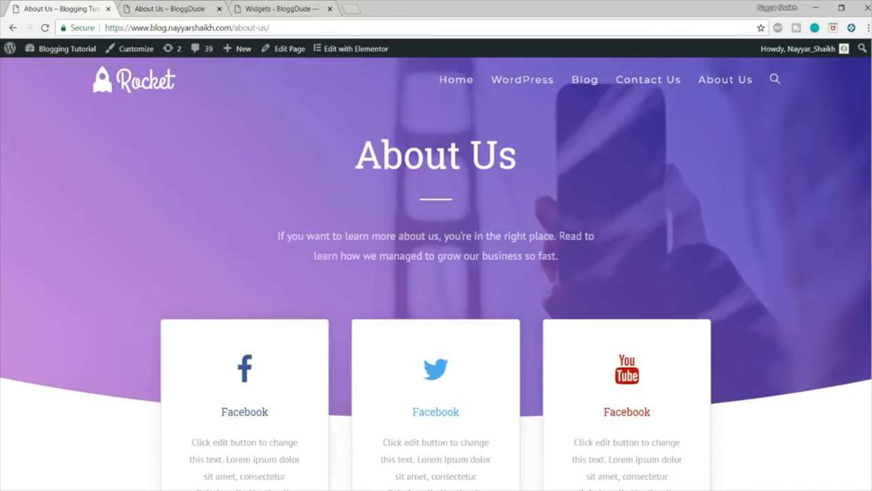
scroll(685, 337, "down", 4)
scroll(685, 337, "up", 4)
Step: Return to the blog2 site and open its About Us page in the WordPress page editor
left_click(170, 8)
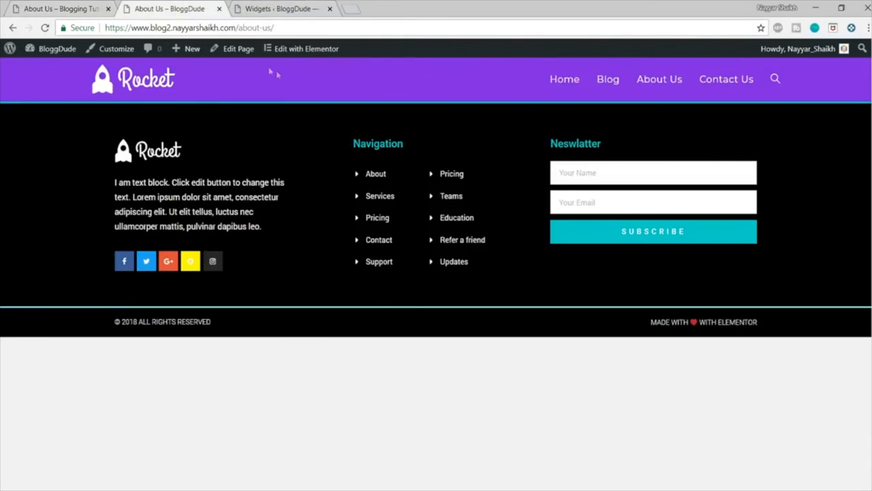
left_click(236, 50)
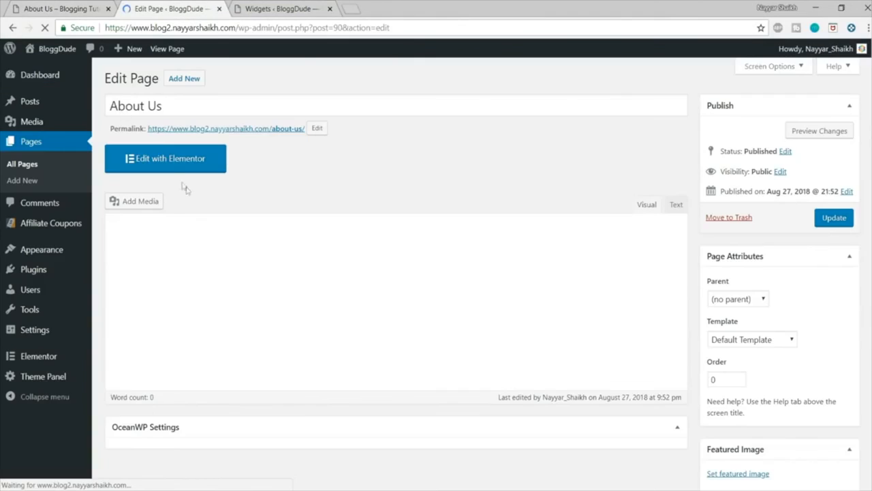
Step: Open the About Us page in Elementor, insert the About – Startup page template from the library and look through its sections
left_click(173, 167)
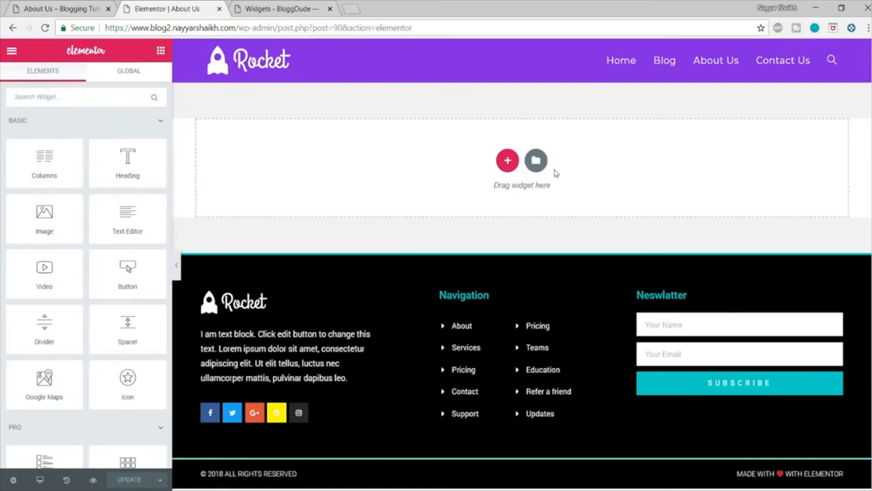
left_click(538, 167)
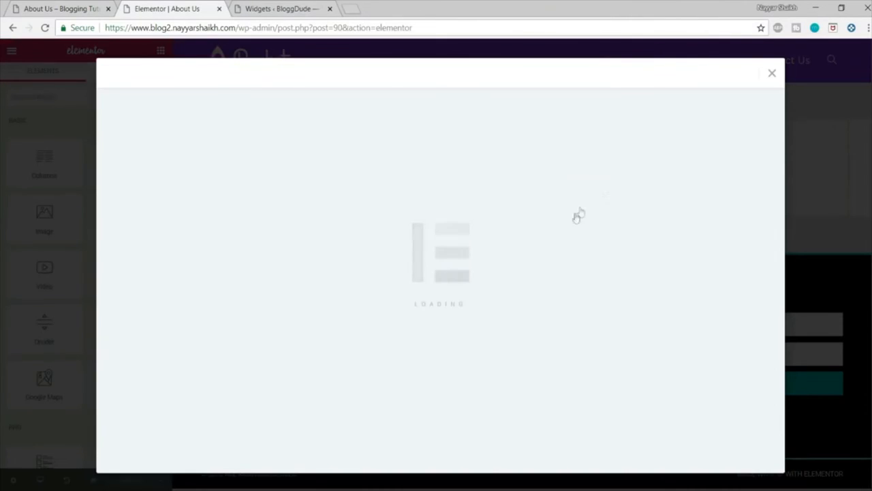
scroll(577, 259, "down", 8)
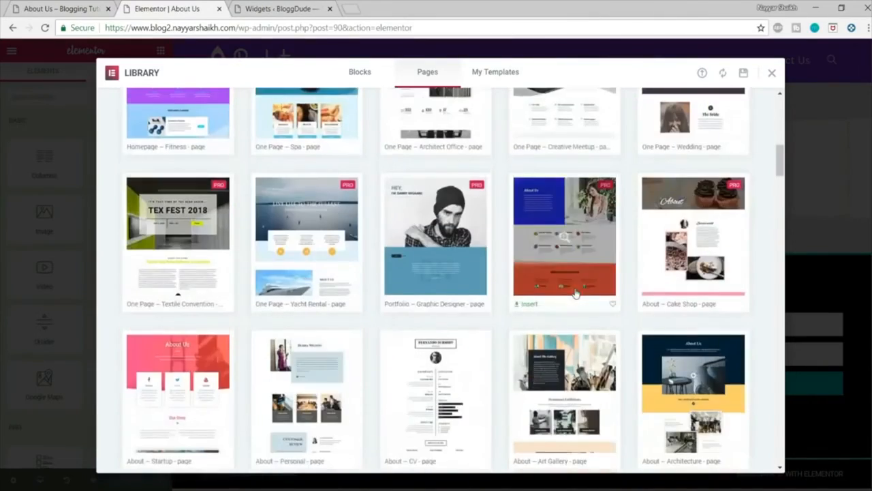
scroll(577, 293, "down", 3)
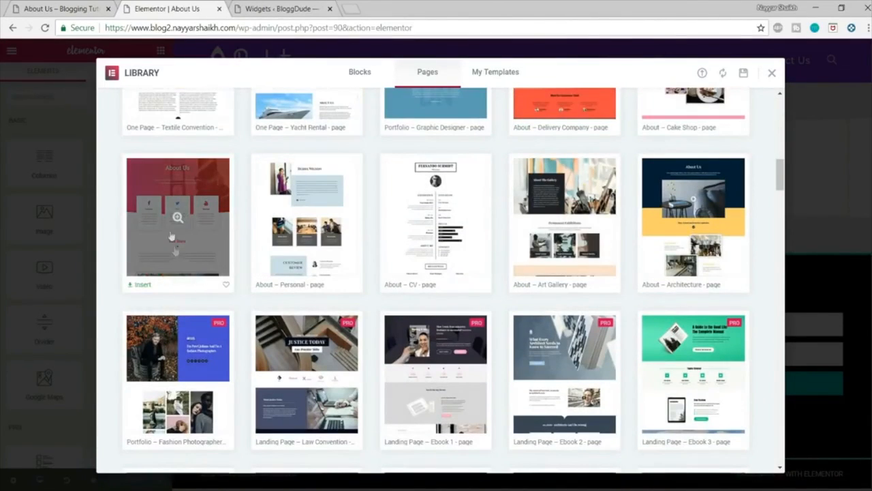
left_click(142, 285)
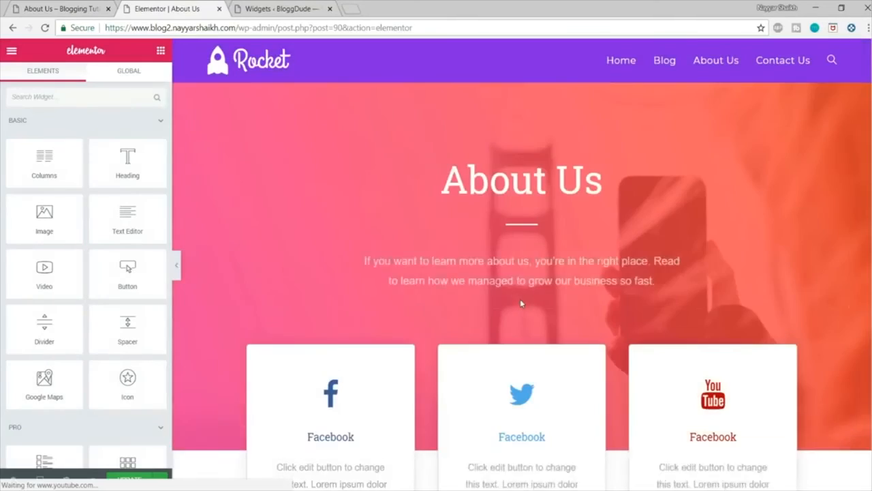
scroll(670, 314, "down", 5)
scroll(669, 309, "down", 13)
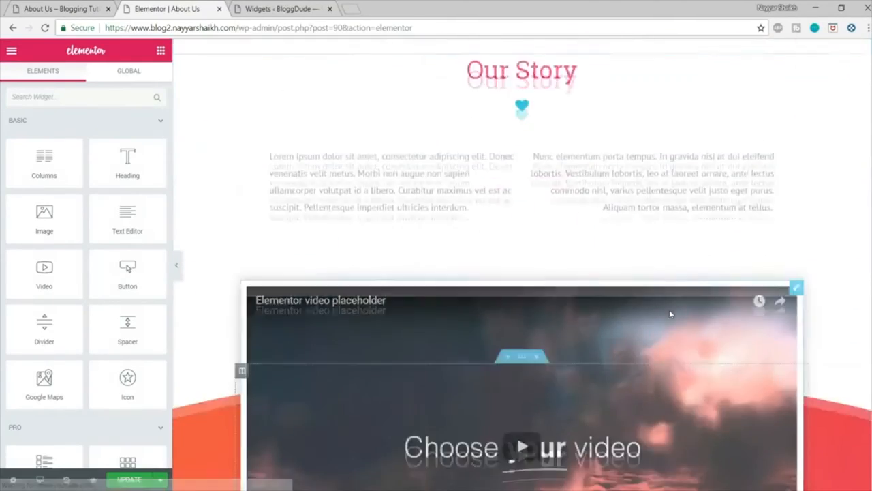
scroll(673, 327, "up", 4)
scroll(673, 334, "up", 12)
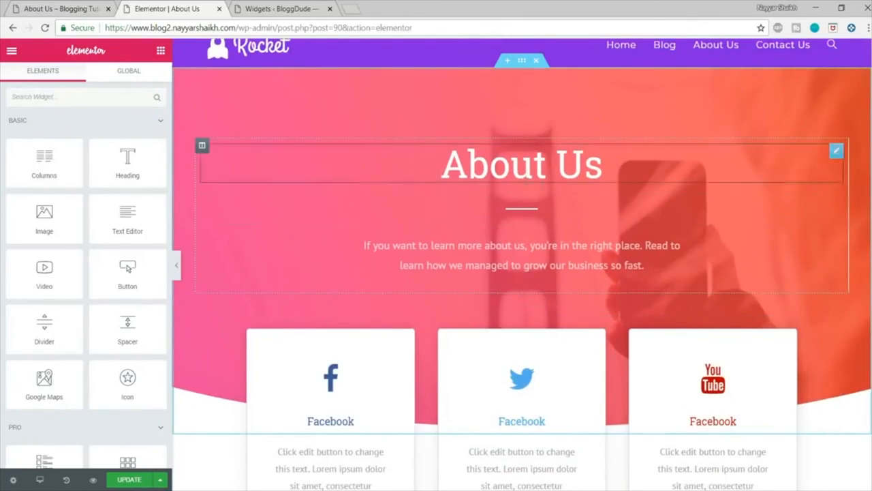
scroll(689, 231, "down", 3)
scroll(585, 234, "up", 3)
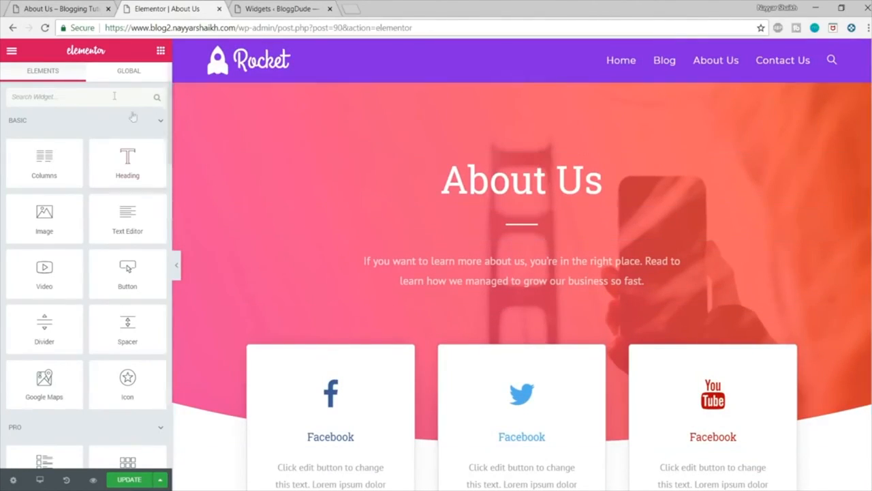
Step: Open the tutorial author's YouTube channel in a new browser tab and search YouTube for the author's Elementor videos
left_click(350, 12)
type("y")
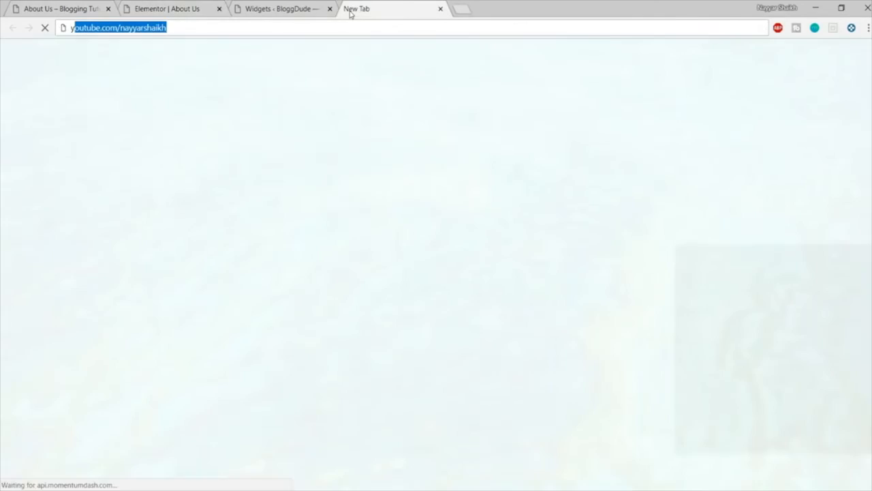
key("Return")
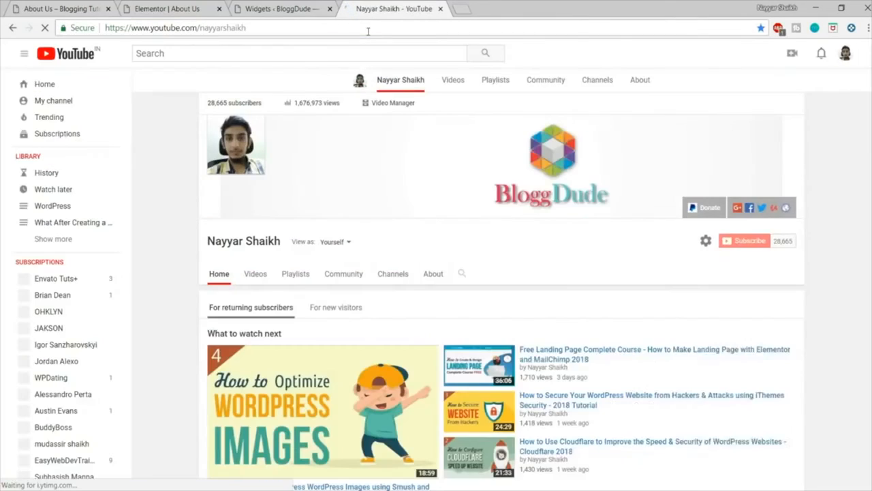
type("nayy")
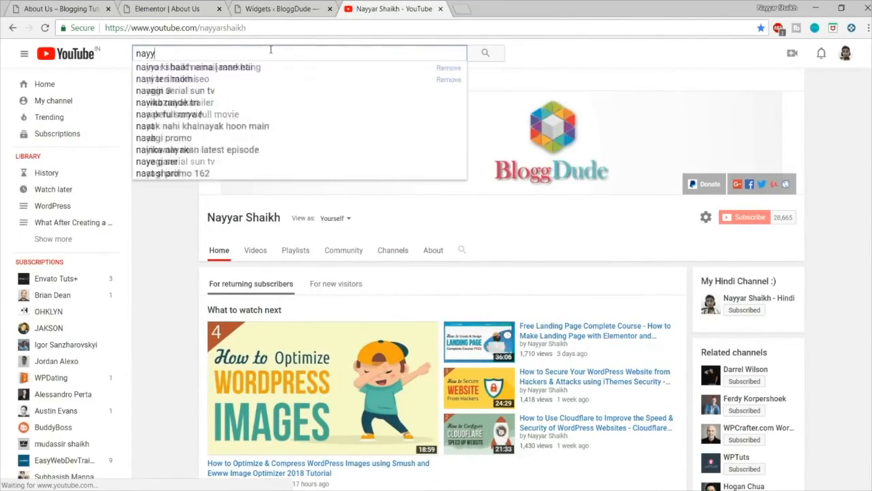
type("ar shaikh lem")
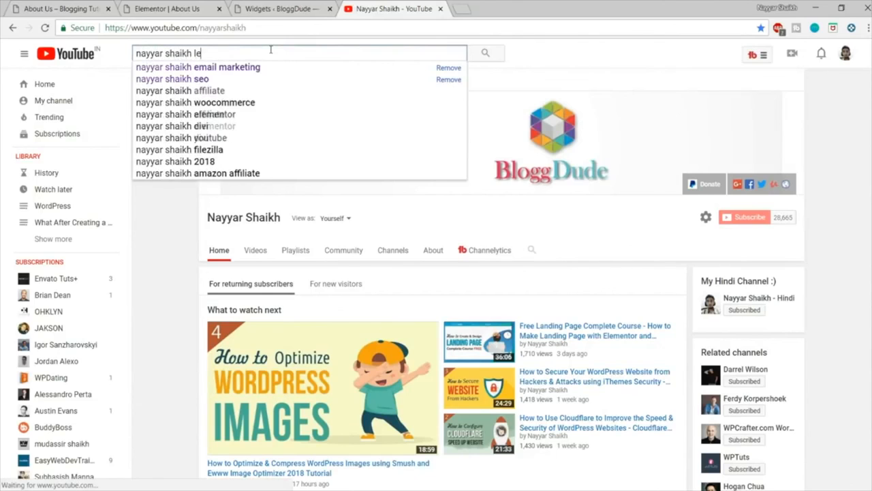
key("BackSpace")
key("BackSpace")
key("BackSpace")
type("elementor")
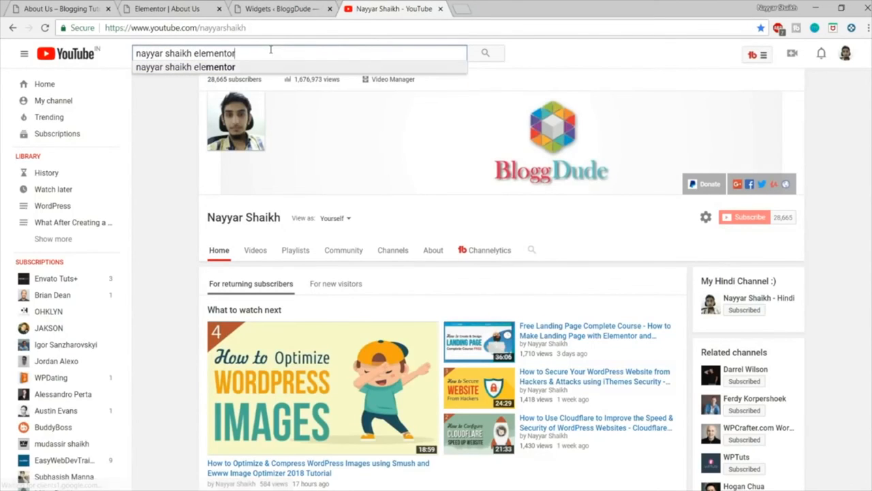
key("Return")
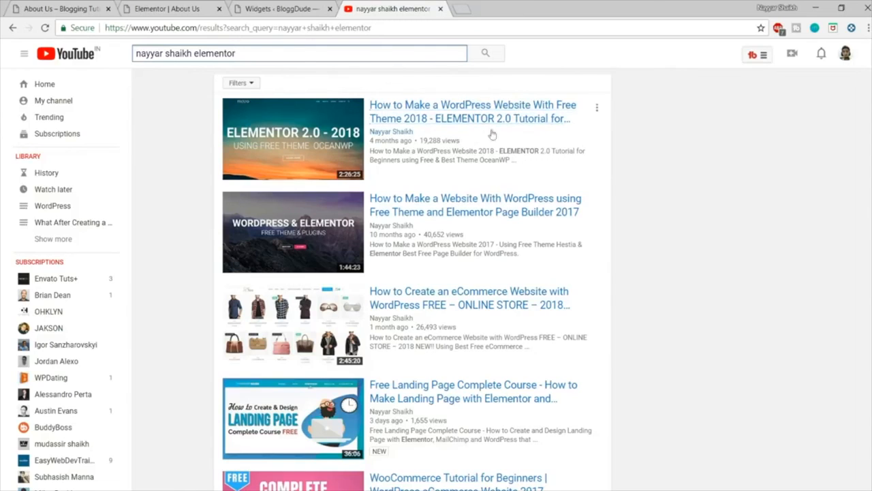
Step: Return to the About Us page in Elementor, look over the inserted template and update the page
left_click(321, 4)
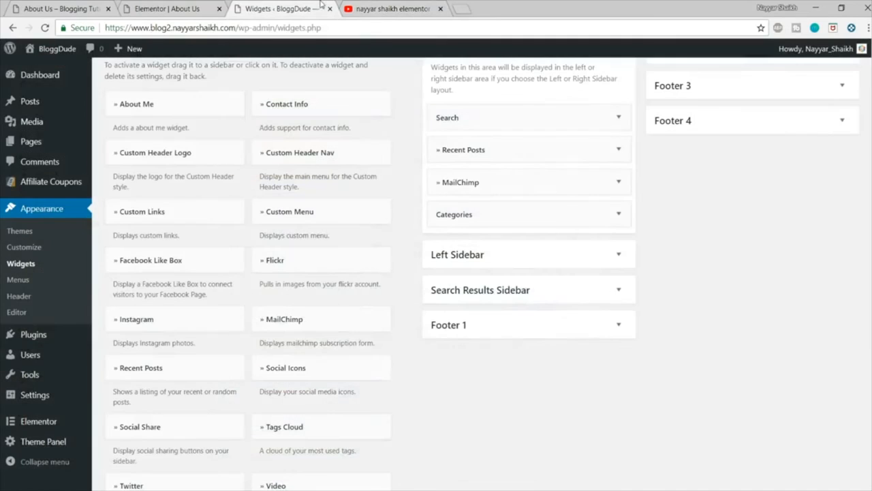
left_click(404, 9)
left_click(167, 8)
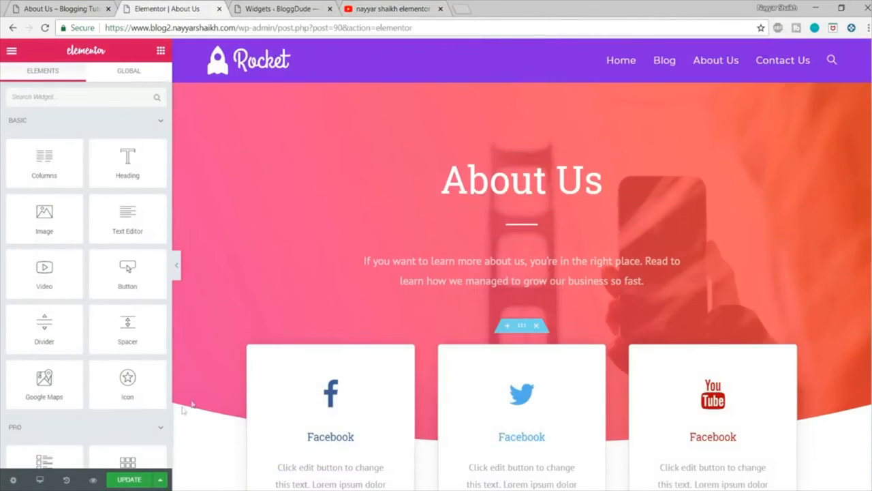
scroll(652, 288, "down", 6)
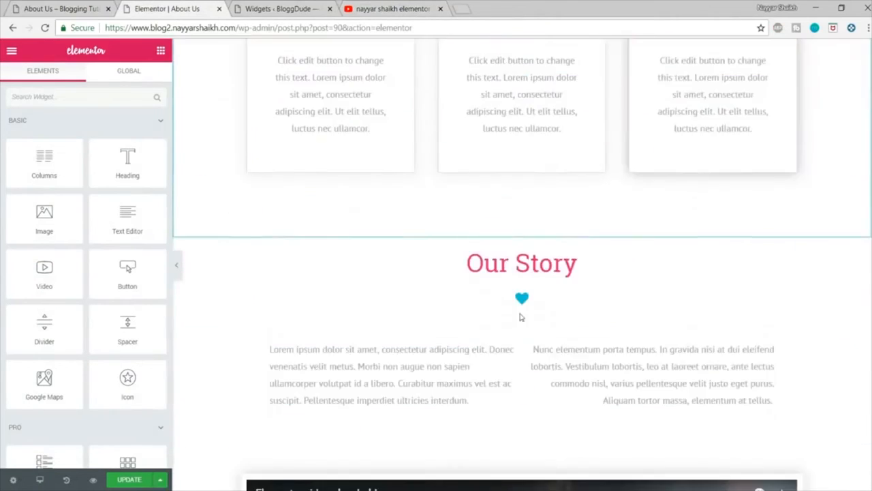
scroll(521, 317, "down", 7)
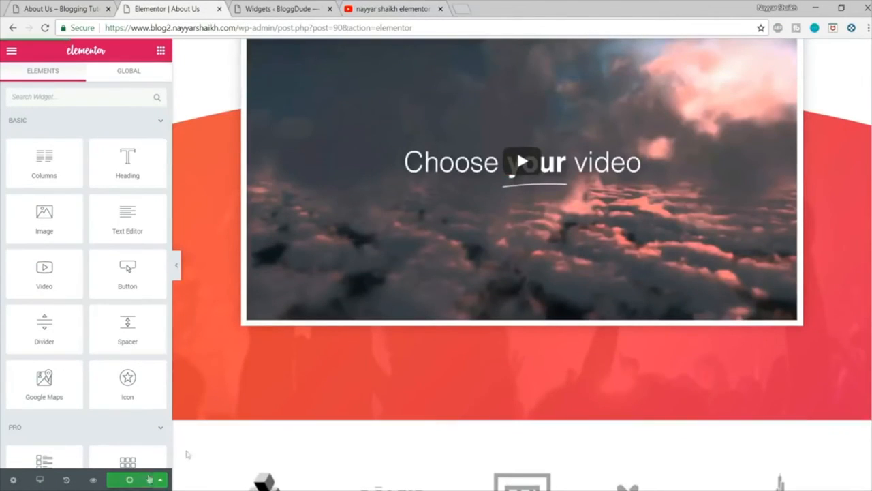
scroll(389, 381, "up", 14)
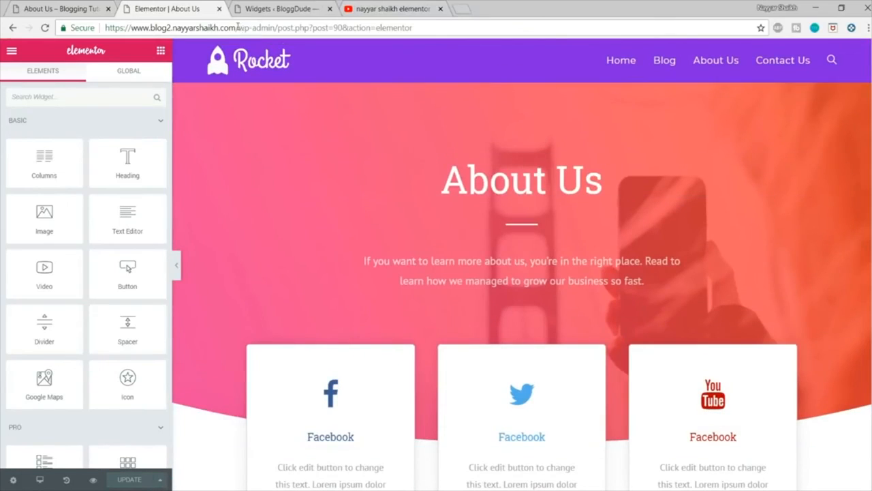
Step: Load the blog2 home page, look through it down to the footer and close the YouTube tab
left_click_drag(238, 27, 542, 23)
key("BackSpace")
key("Return")
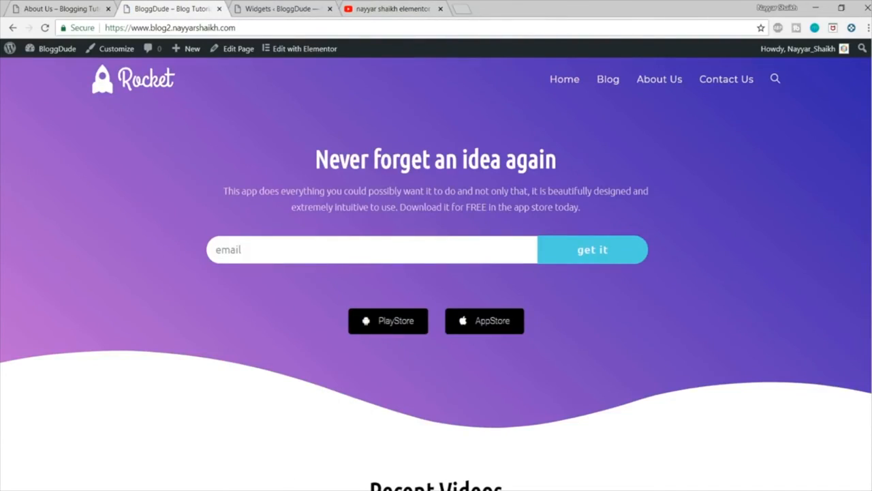
scroll(436, 273, "down", 20)
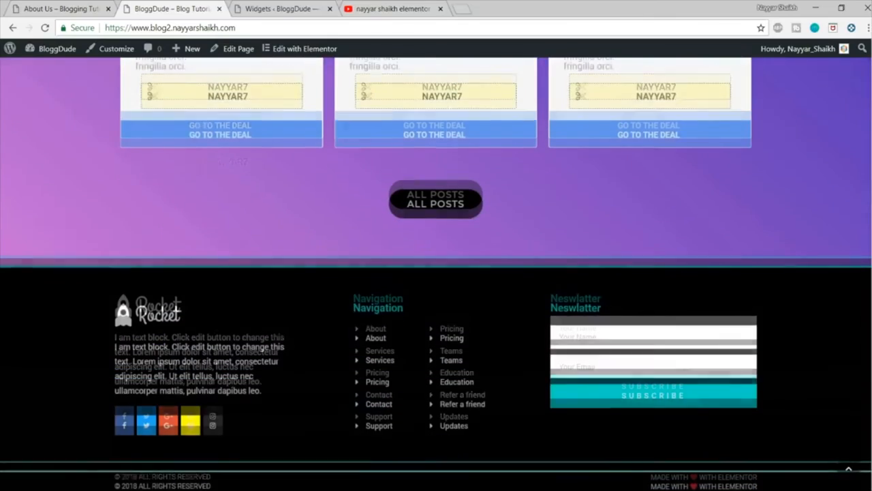
scroll(436, 273, "up", 20)
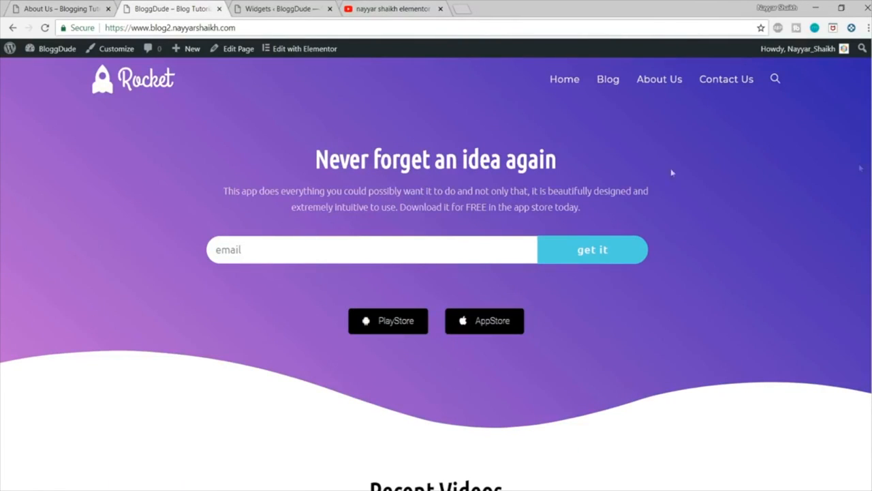
left_click(440, 9)
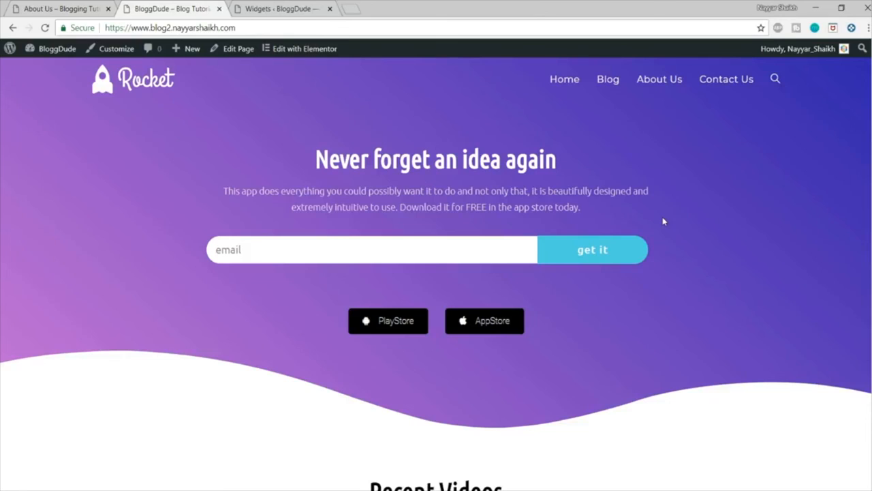
Step: Go to the WordPress dashboard's Add Plugins page and search for "Ad inserter"
left_click(293, 8)
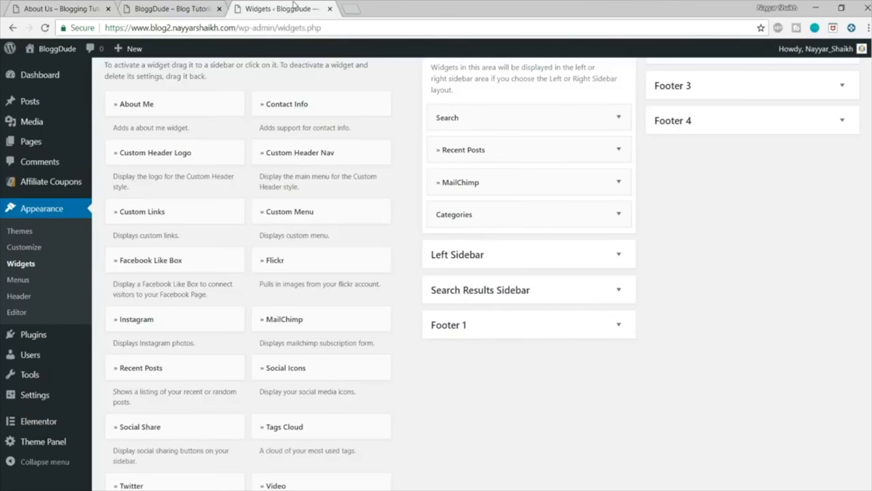
scroll(32, 161, "up", 1)
scroll(41, 225, "down", 2)
mouse_move(36, 344)
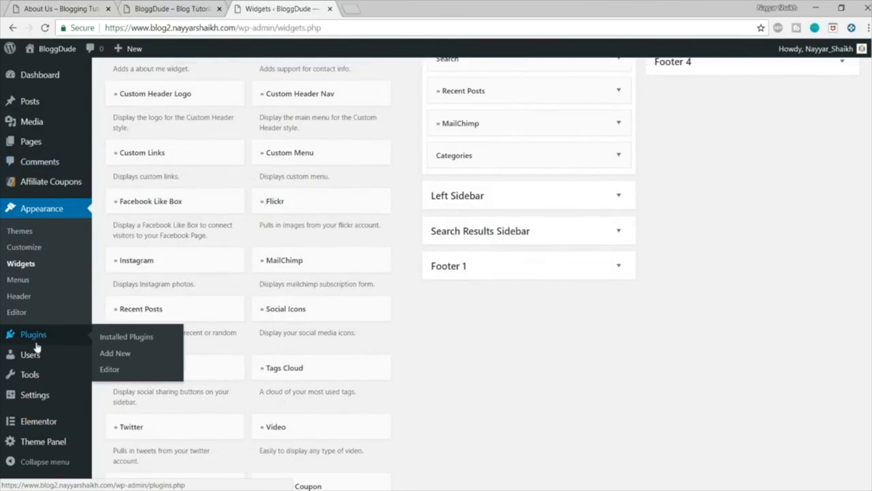
left_click(126, 354)
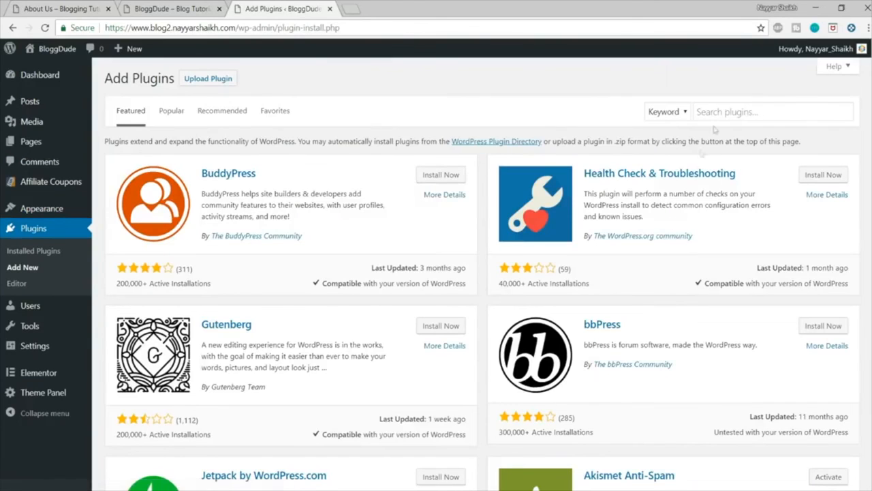
left_click(725, 110)
type("Ad inserter")
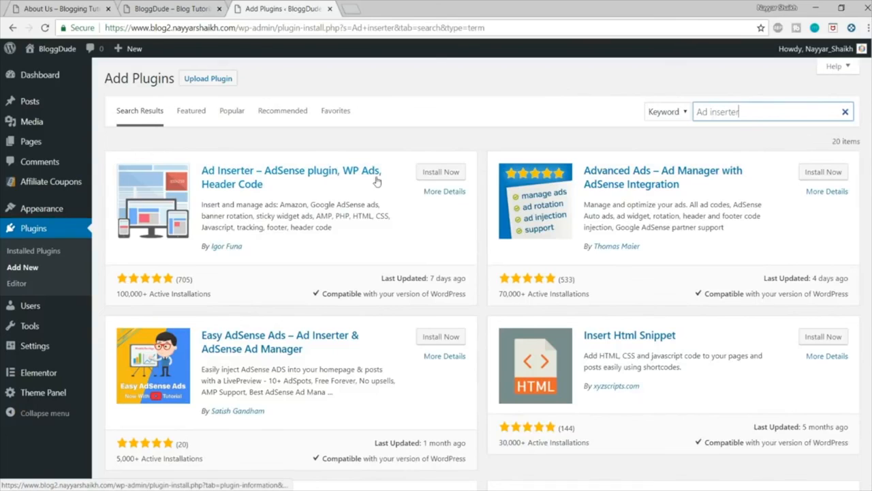
Step: Check the details of the Ad Inserter – AdSense plugin, WP Ads, Header Code entry, then install and activate it
left_click_drag(247, 247, 218, 246)
left_click(242, 263)
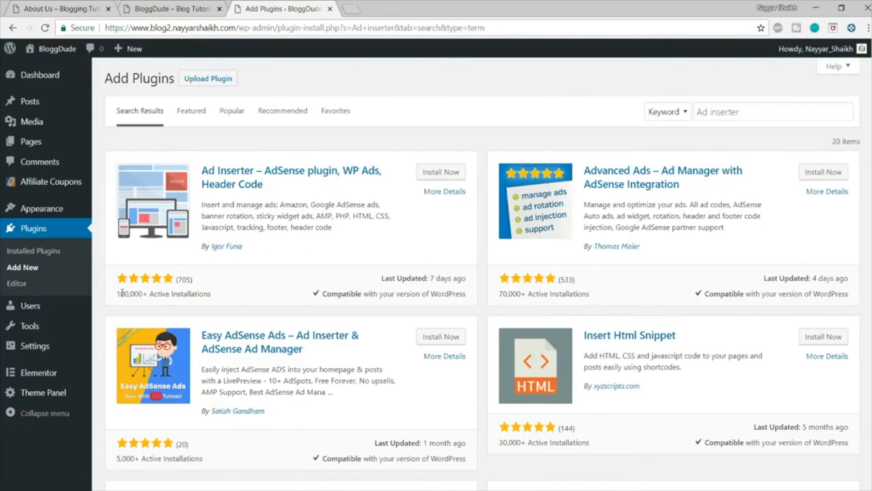
left_click_drag(118, 293, 162, 293)
left_click(171, 293)
left_click(441, 172)
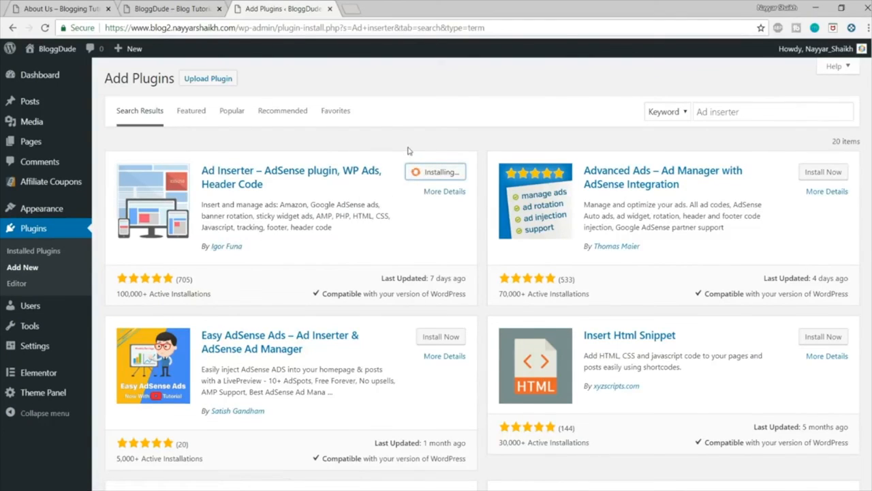
left_click_drag(468, 280, 380, 278)
left_click(387, 292)
left_click_drag(332, 292, 461, 293)
left_click(461, 293)
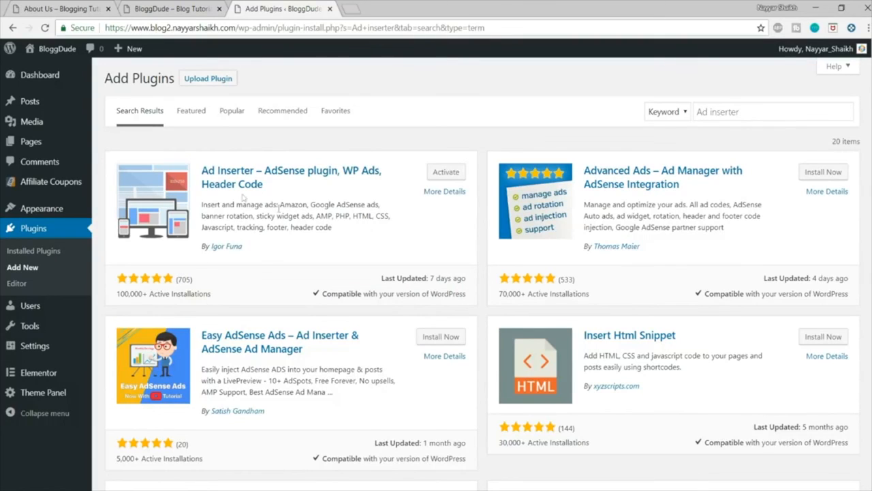
left_click(443, 173)
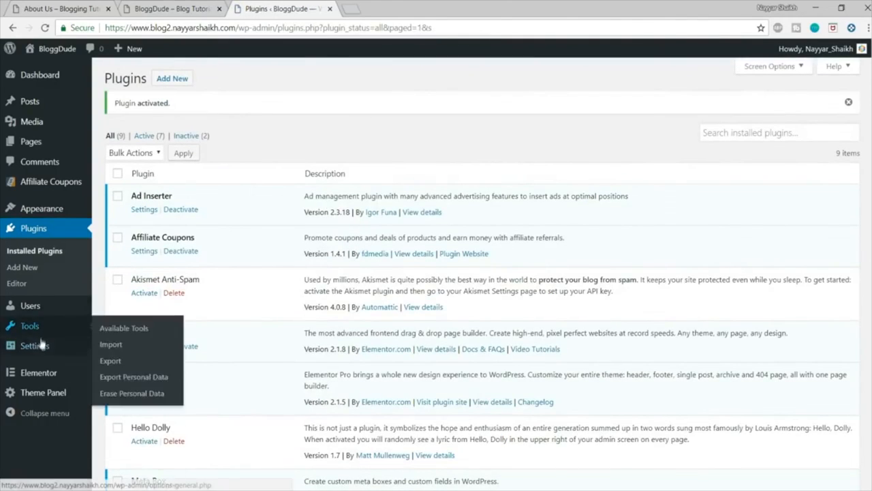
Step: Open the Ad Inserter settings page and look over the Block 1 code area and insertion options
mouse_move(34, 347)
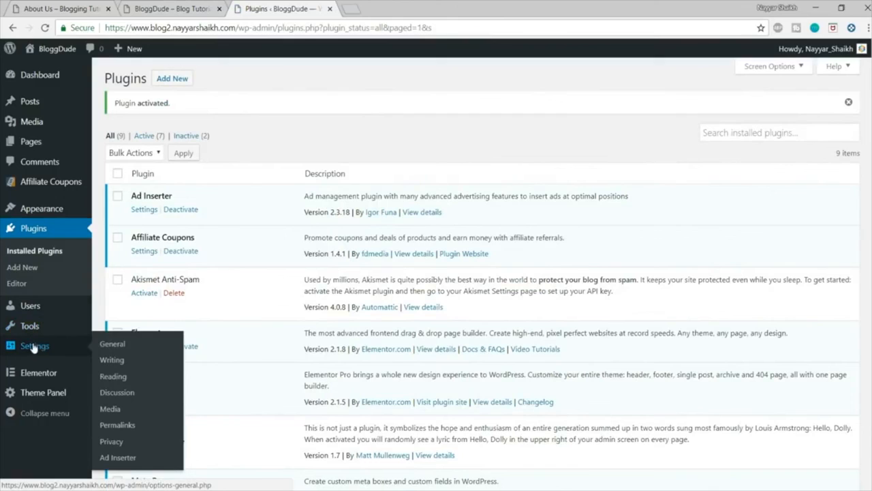
left_click(117, 458)
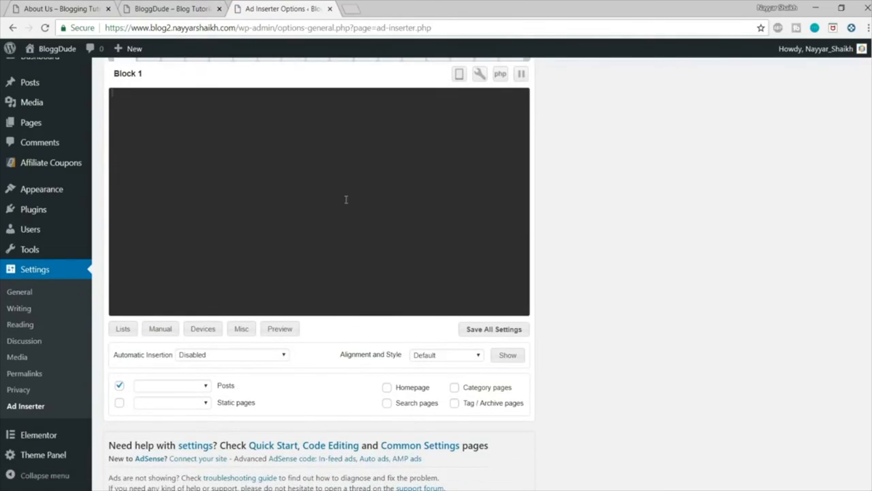
scroll(349, 208, "up", 1)
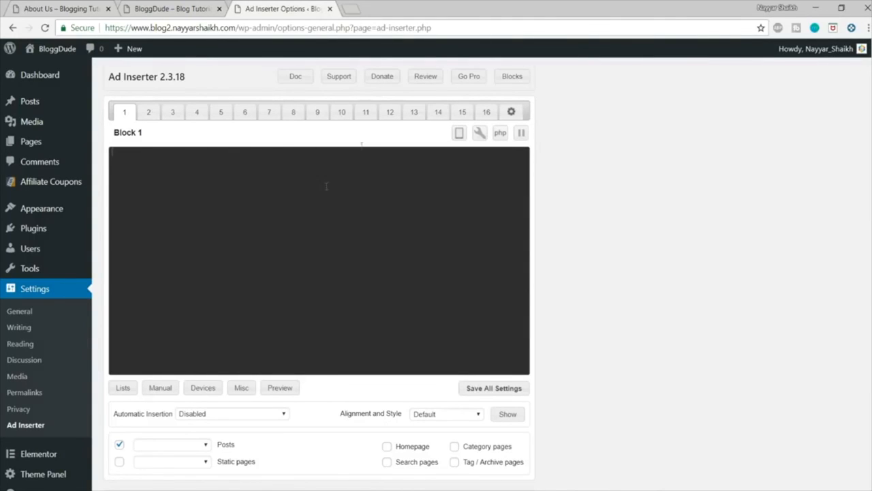
Step: Open the Google AdSense Auto ads page in a new browser tab
left_click(350, 8)
type("ad")
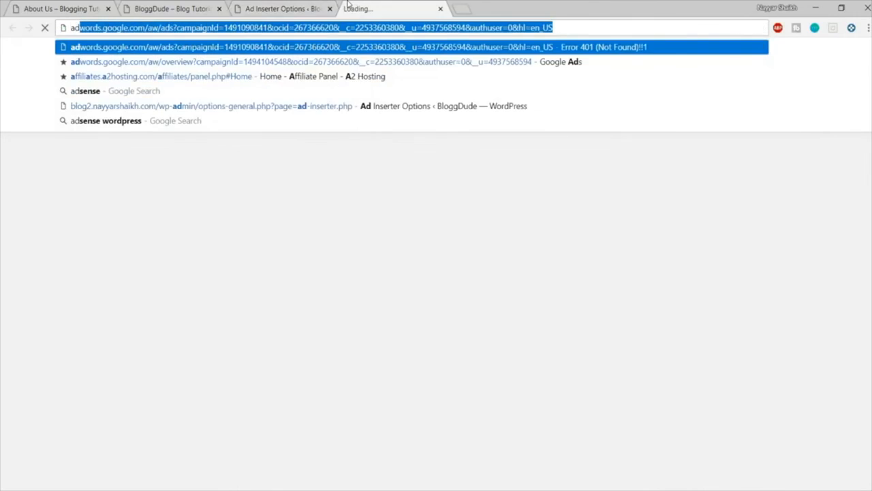
type("se")
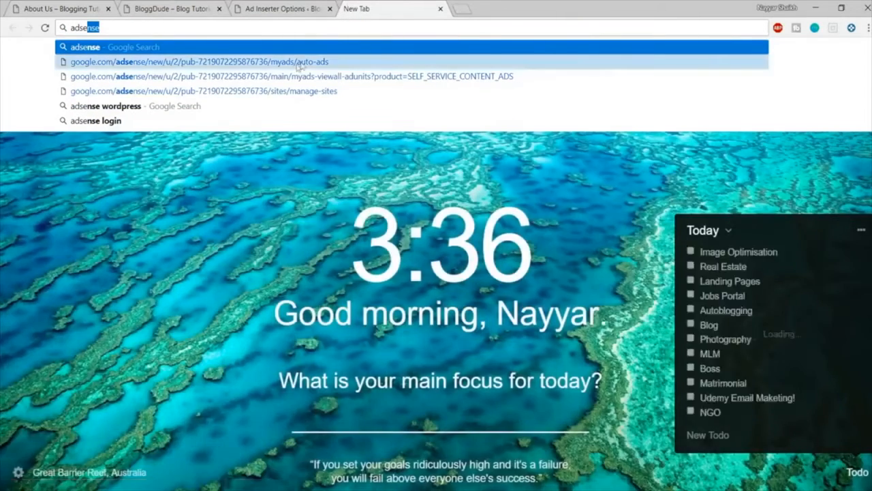
left_click(298, 62)
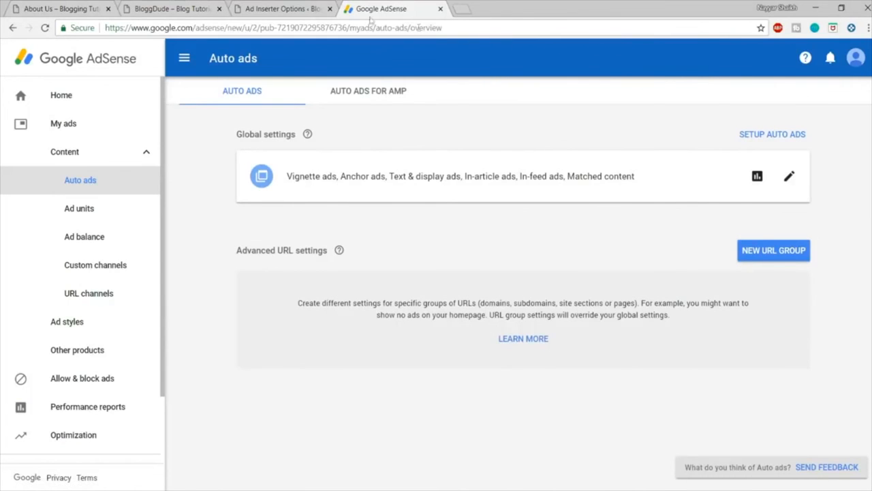
Step: Copy the blog2 site's base URL from the Ad Inserter page's address and return to Google AdSense
left_click(299, 9)
left_click_drag(237, 28, 104, 27)
key("ctrl+c")
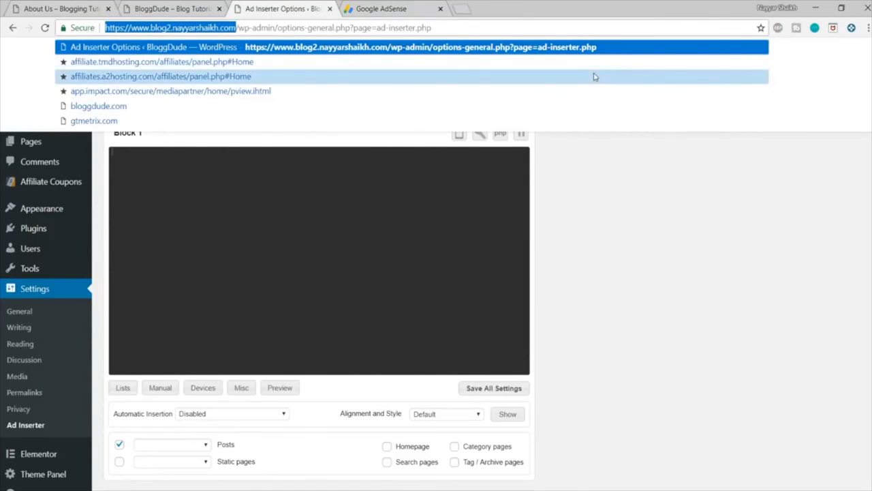
left_click(657, 238)
left_click(391, 6)
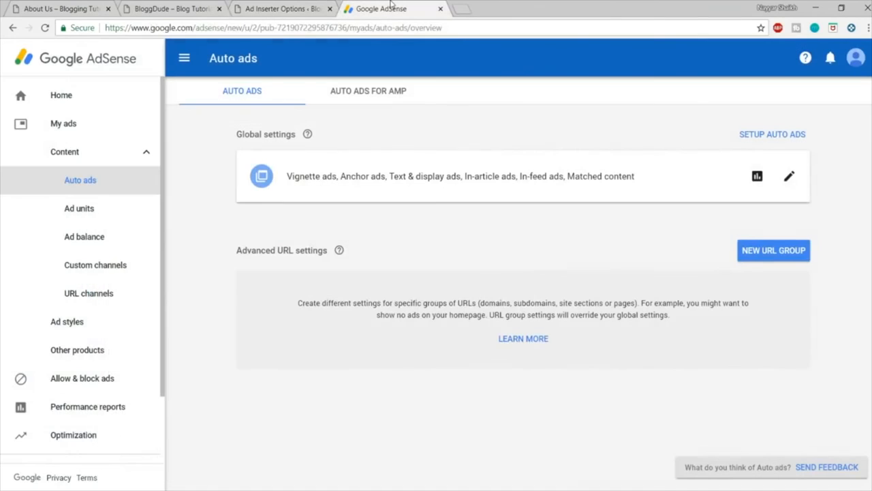
Step: Open the My Sites overview in the AdSense settings and expand the main domain to check its subdomains
scroll(75, 256, "down", 2)
left_click(88, 424)
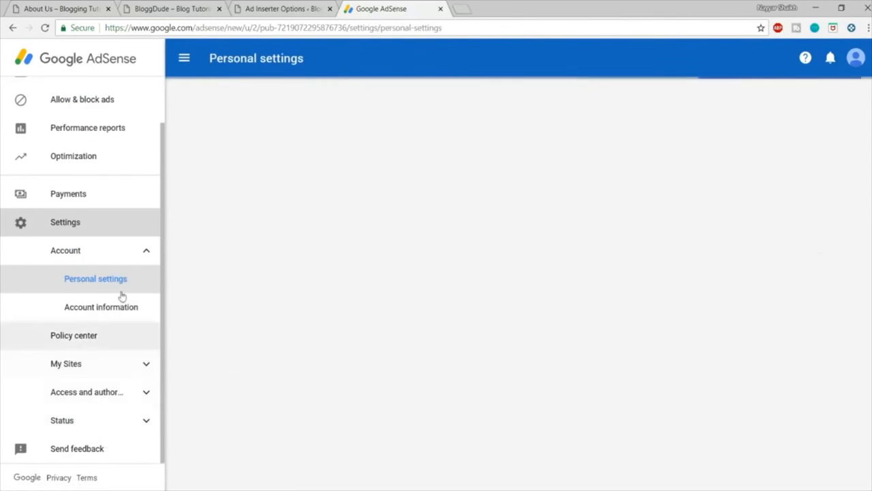
left_click(86, 372)
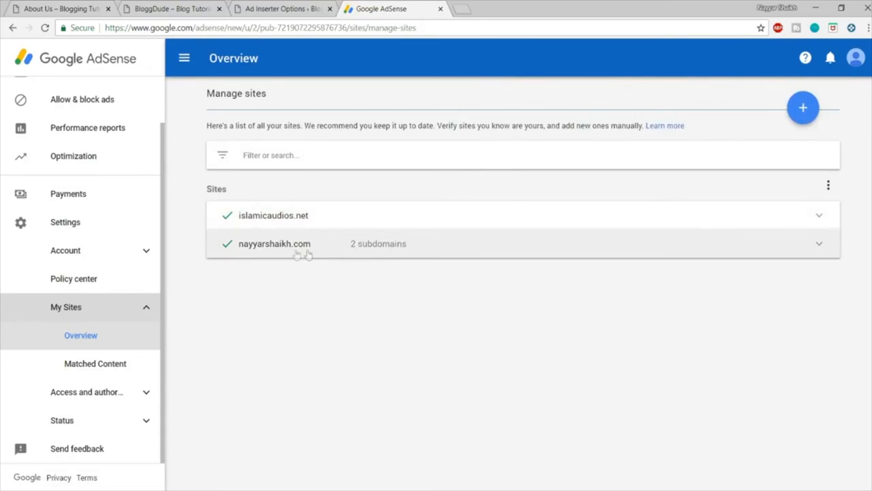
left_click(315, 250)
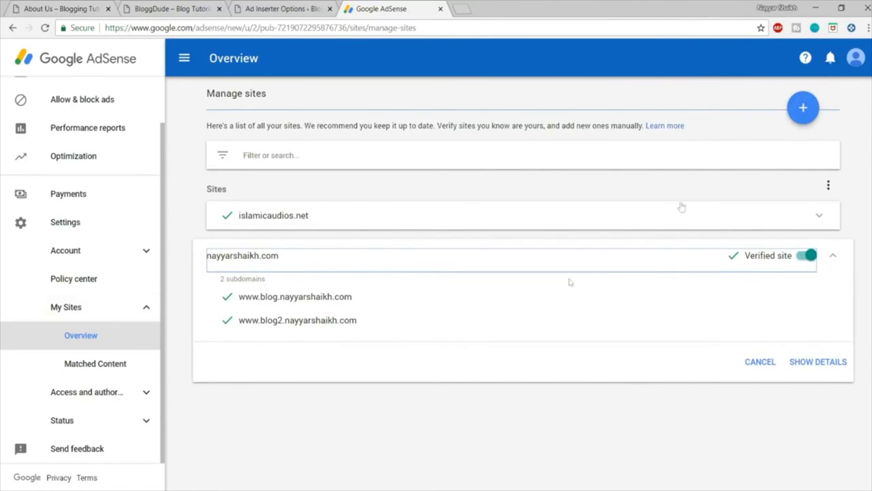
Step: Enter the blog2 site's URL as a new AdSense site, cancel the form, and collapse the main domain's details
left_click(804, 108)
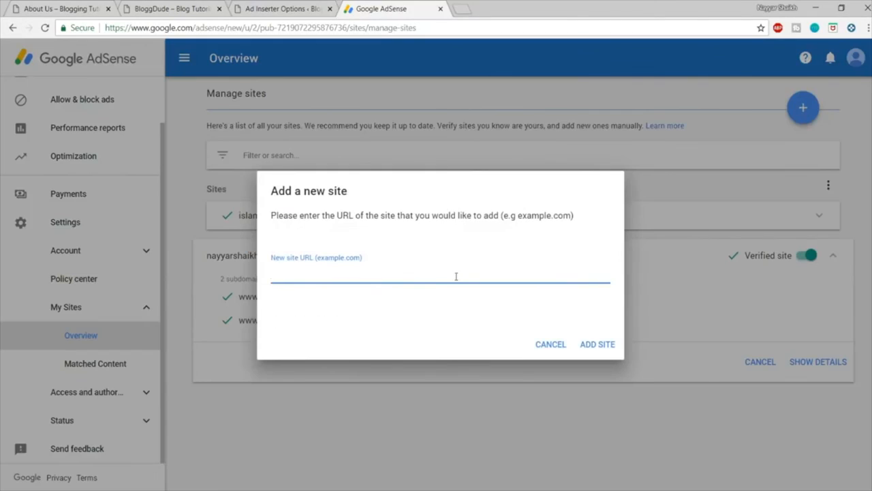
key("ctrl+v")
left_click(556, 345)
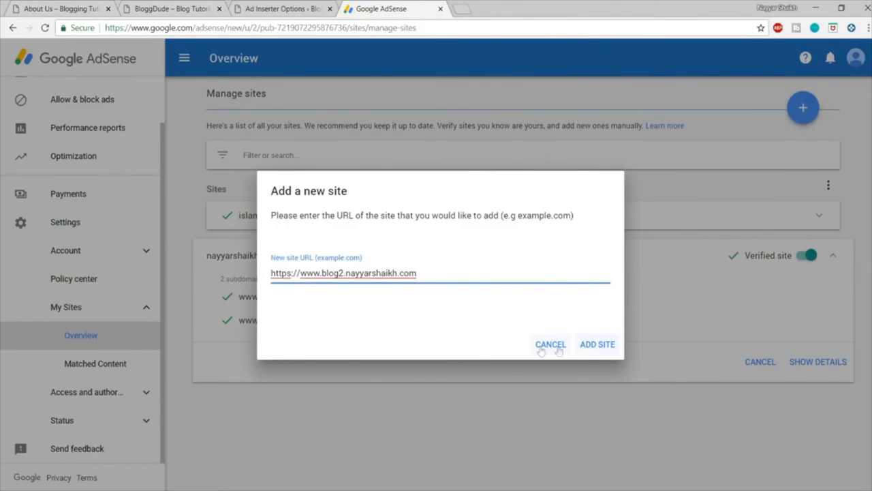
left_click_drag(357, 321, 239, 321)
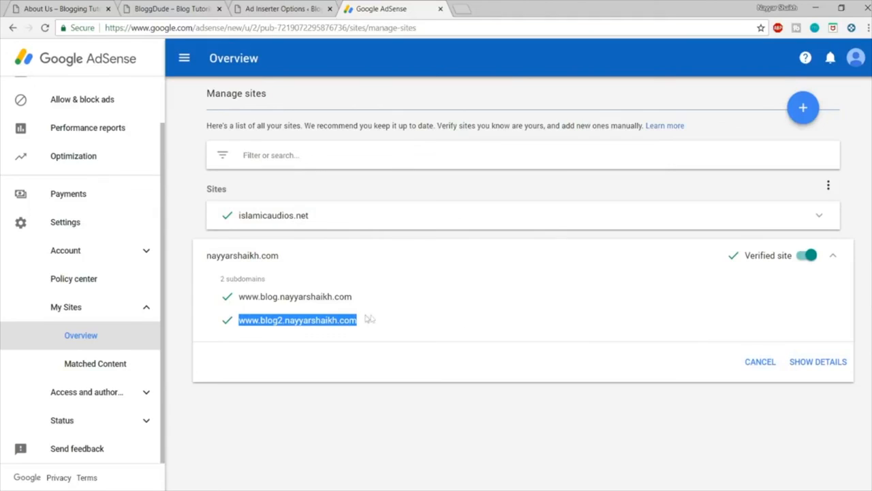
left_click(768, 365)
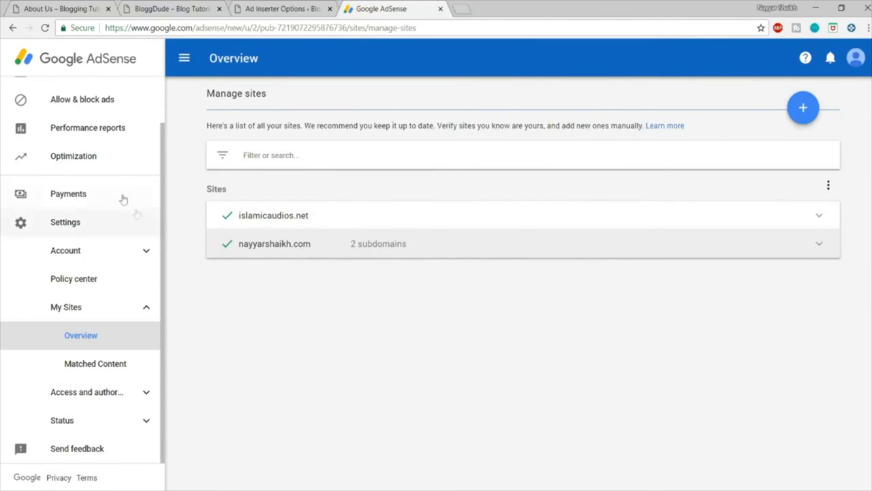
Step: Go to the Ad units list under My ads and start a new ad unit of the Text & display ads type
scroll(110, 156, "up", 1)
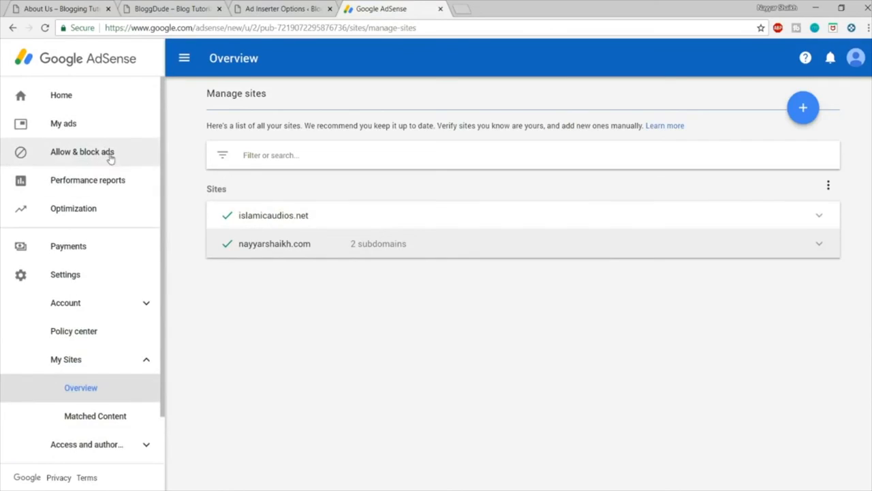
left_click(68, 126)
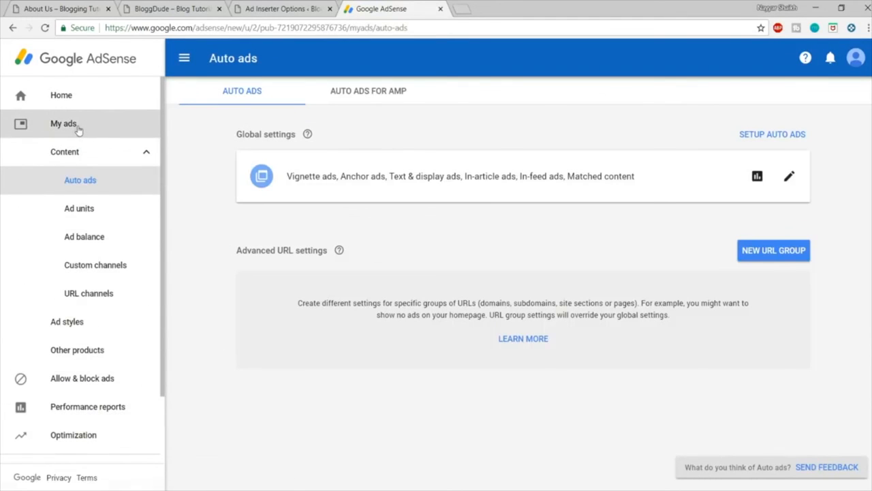
left_click(95, 212)
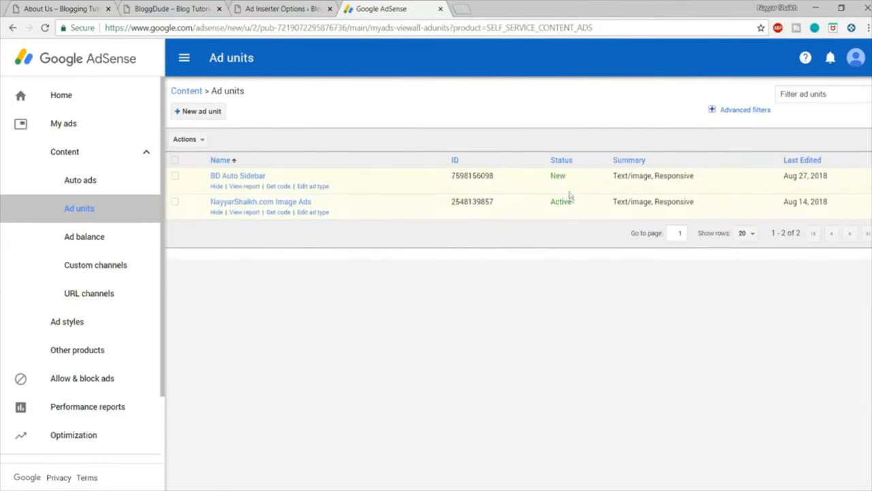
left_click(196, 116)
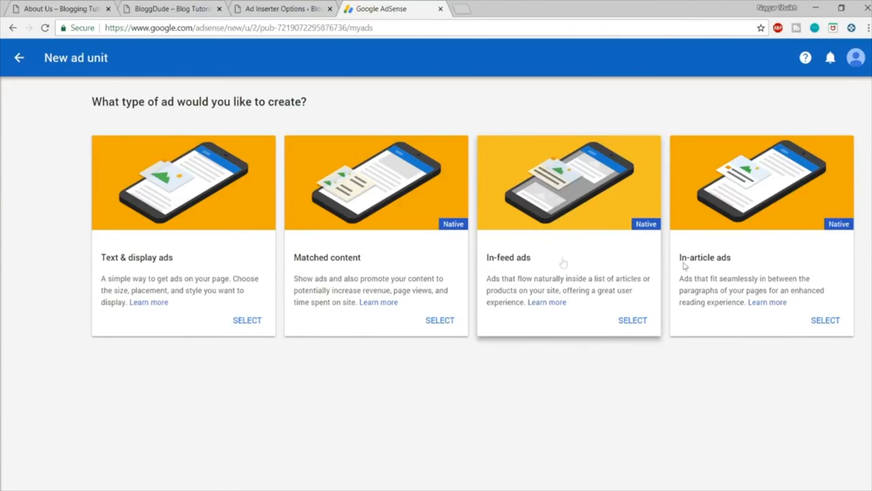
left_click(124, 265)
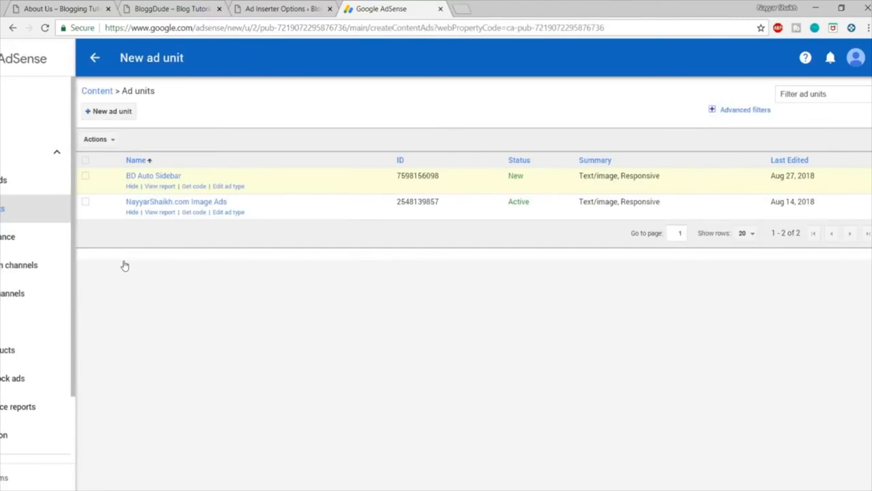
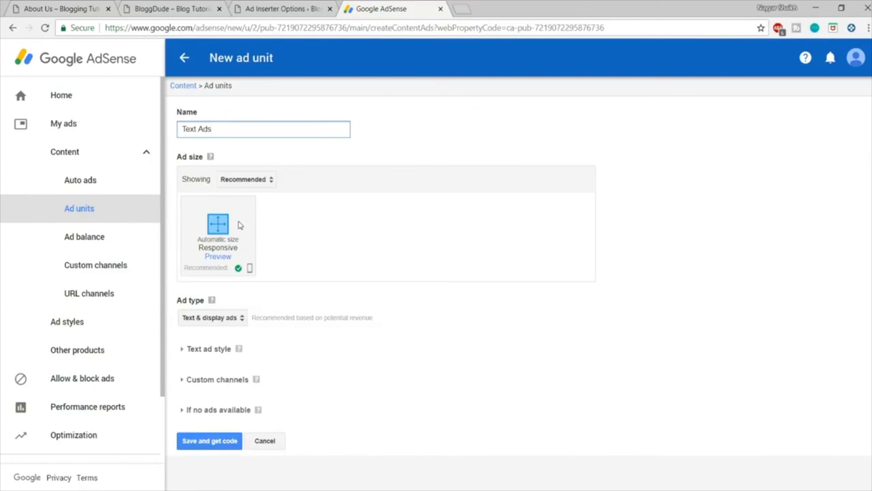
Step: Save the responsive Text & display ad unit named Text Ads, review its generated ad code, and close the code window
left_click(213, 443)
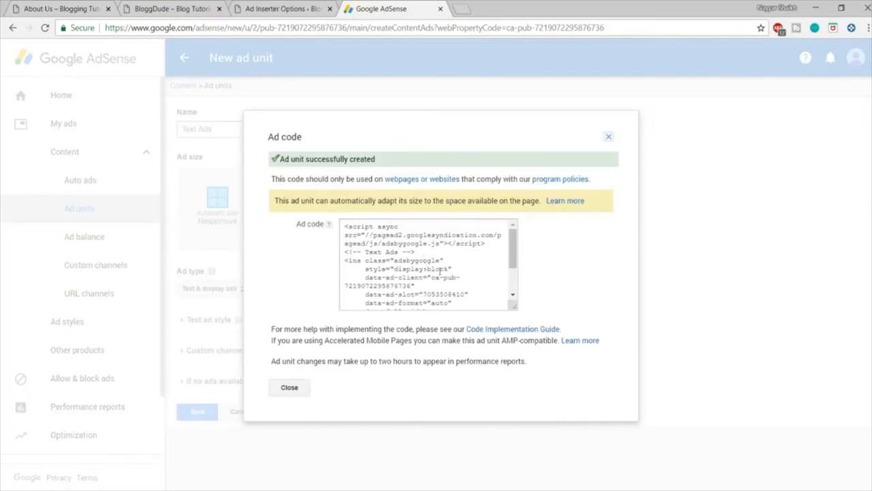
left_click(453, 285)
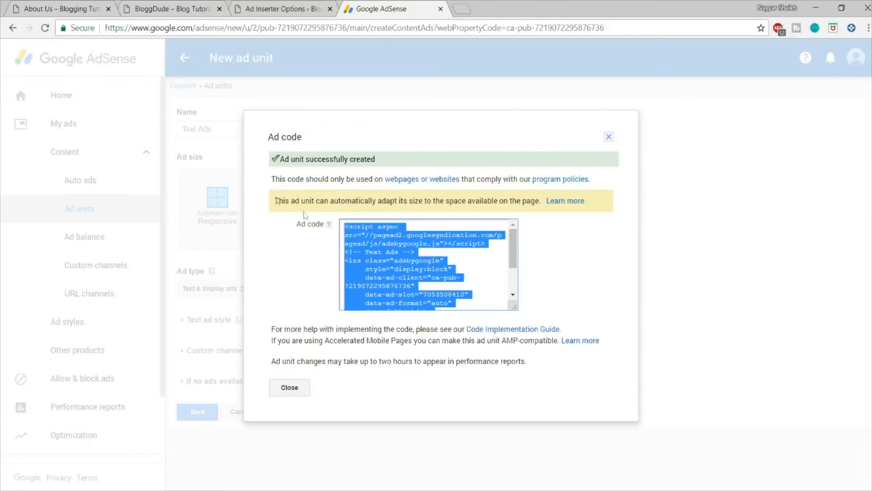
scroll(426, 228, "down", 2)
scroll(422, 235, "up", 2)
left_click(291, 388)
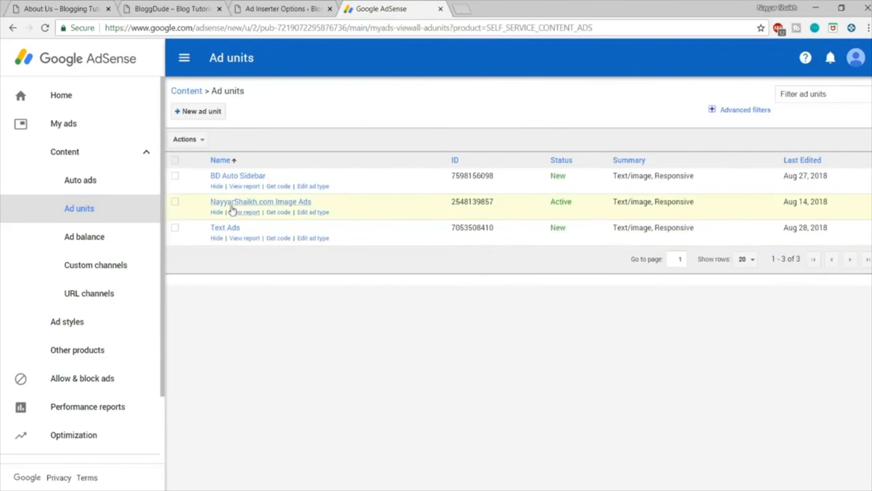
Step: Get the ad code of the active image ads unit and paste it into Block 1 of Ad Inserter on the blog2 site
left_click_drag(575, 206, 541, 201)
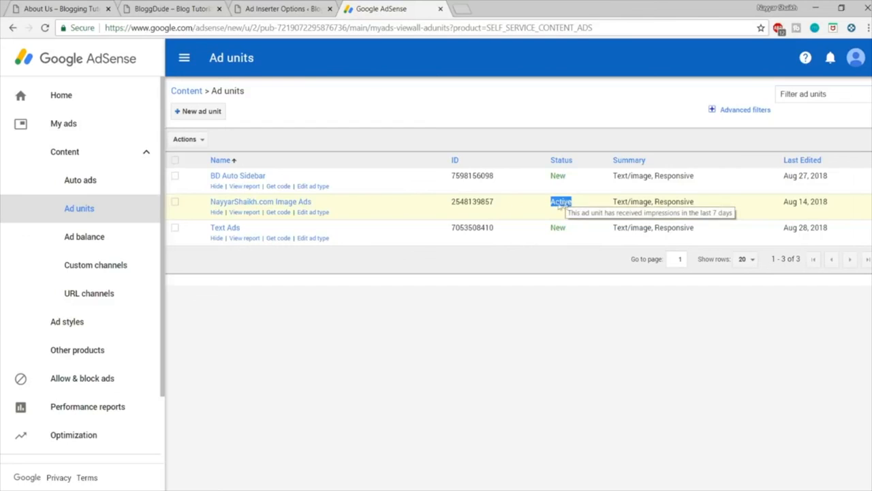
left_click(278, 213)
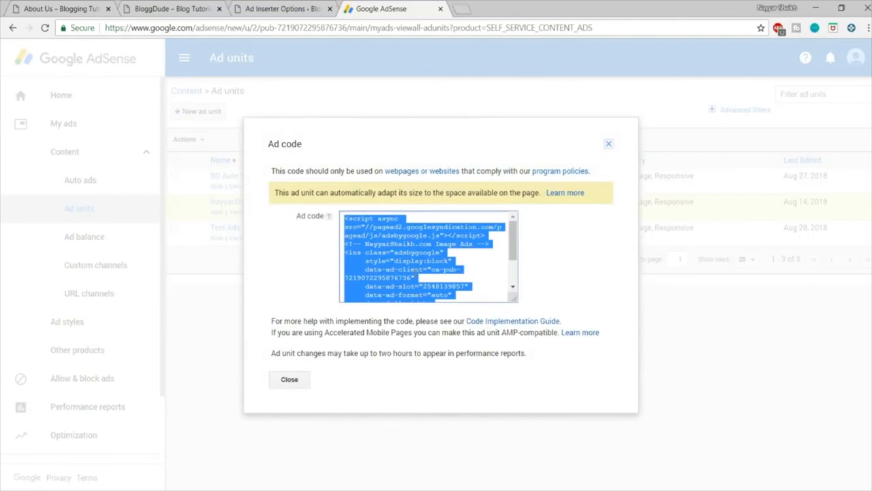
left_click(68, 9)
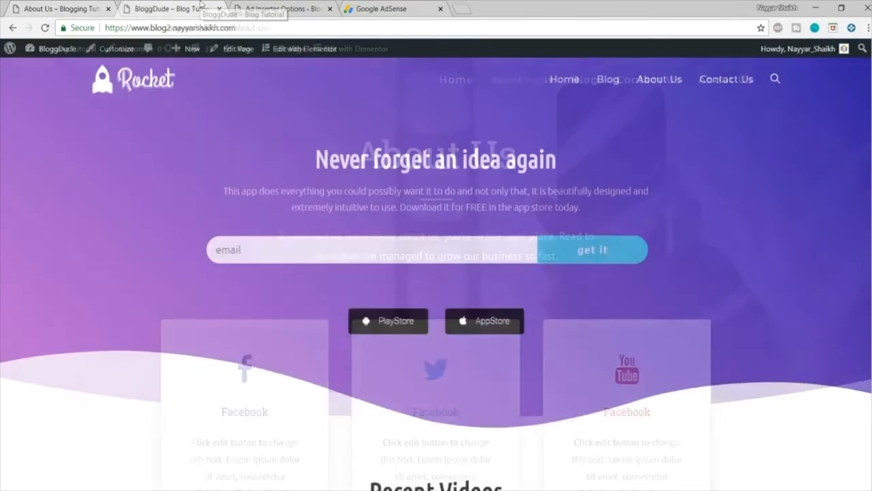
left_click(279, 8)
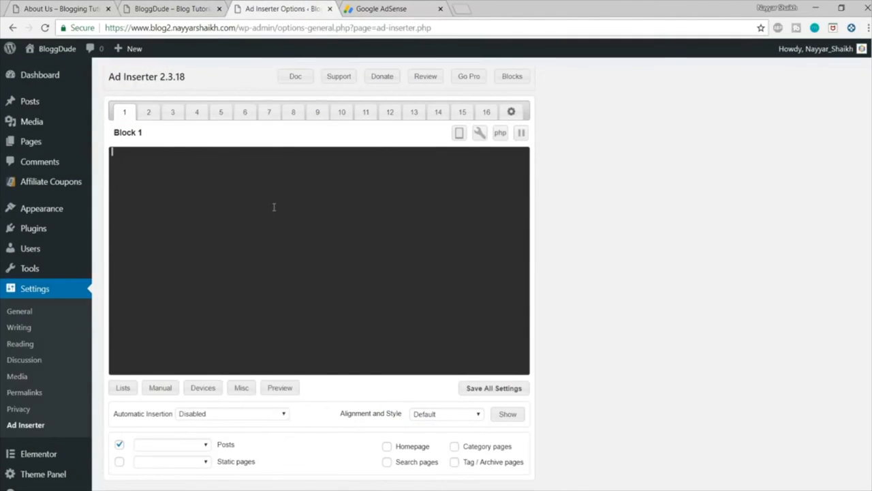
key("ctrl+v")
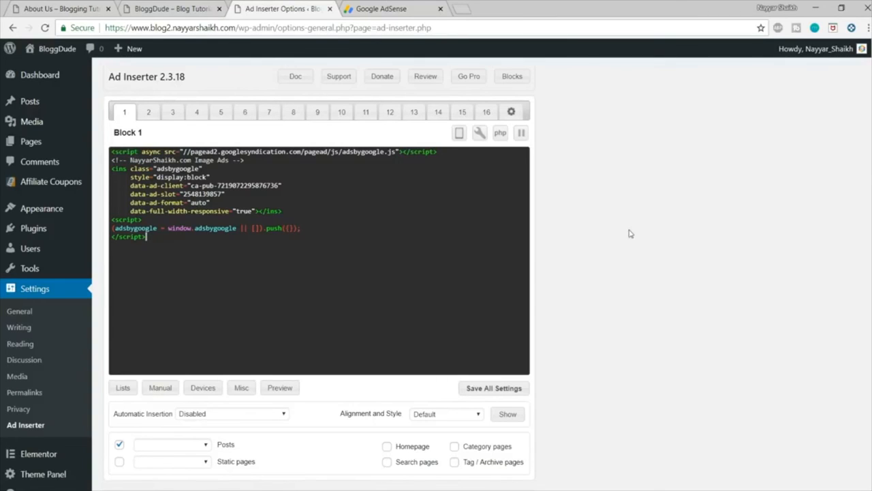
Step: Enable Block 1 insertion on category pages, tag / archive pages and search pages
scroll(636, 266, "down", 4)
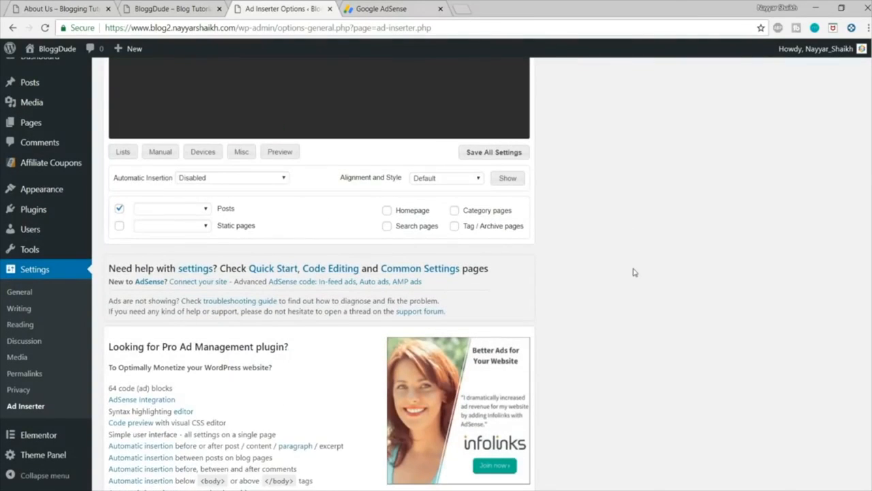
scroll(636, 272, "up", 2)
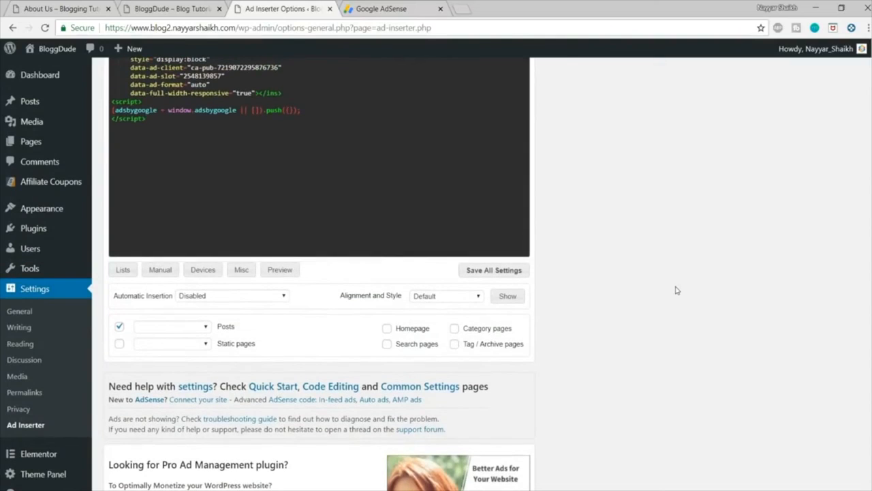
scroll(648, 300, "up", 1)
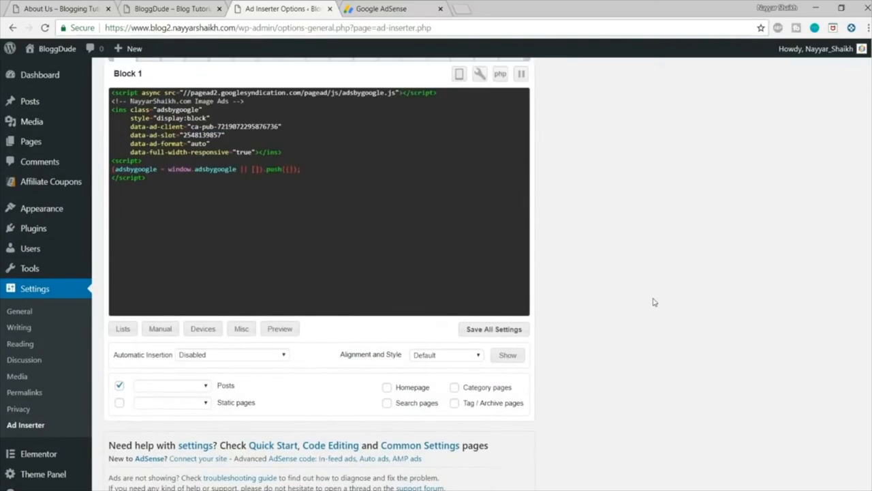
scroll(651, 301, "down", 2)
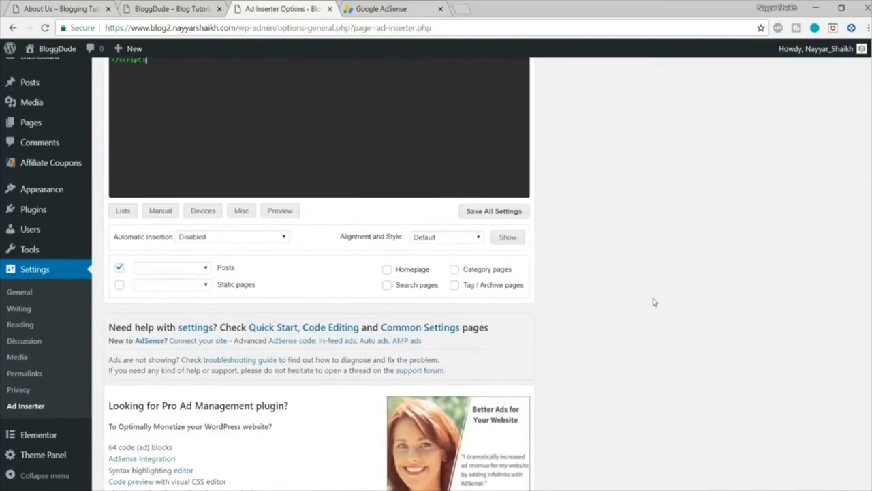
left_click(454, 269)
left_click(470, 286)
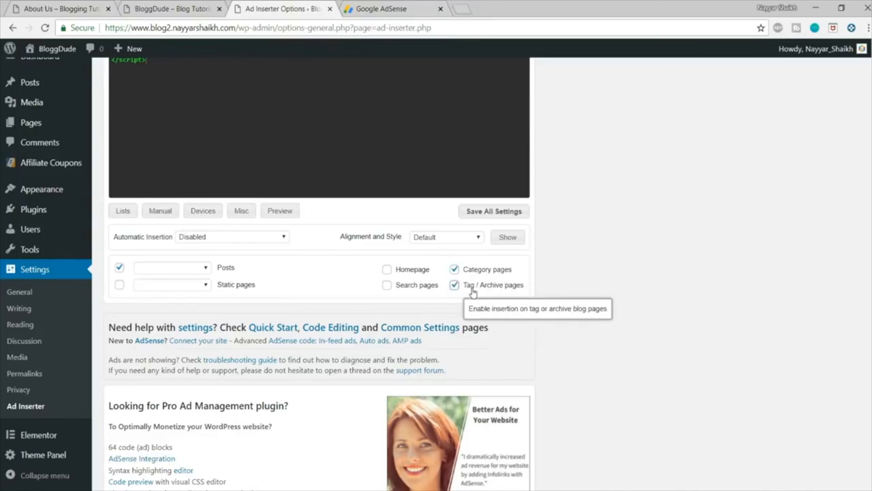
left_click(406, 291)
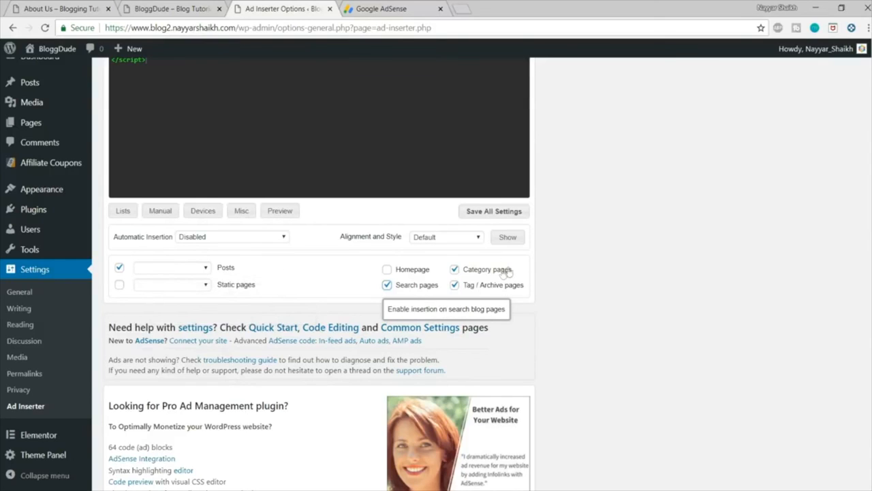
Step: Show the manual insertion options for Block 1, enable Shortcode and PHP function, and save all settings
left_click(159, 213)
scroll(237, 282, "down", 1)
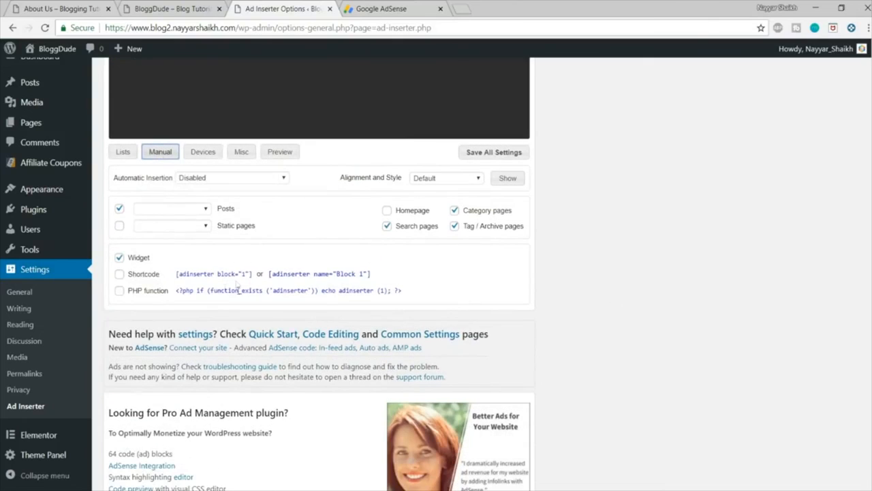
left_click(149, 278)
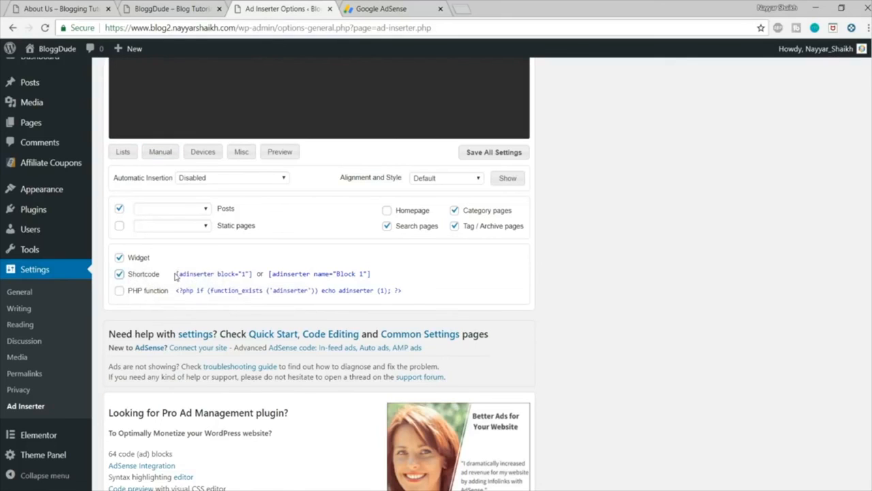
left_click_drag(250, 274, 209, 273)
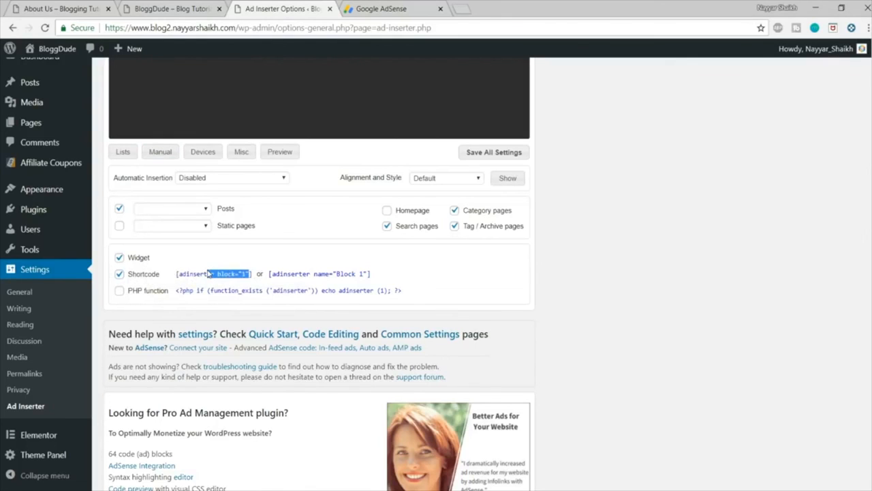
scroll(272, 313, "up", 4)
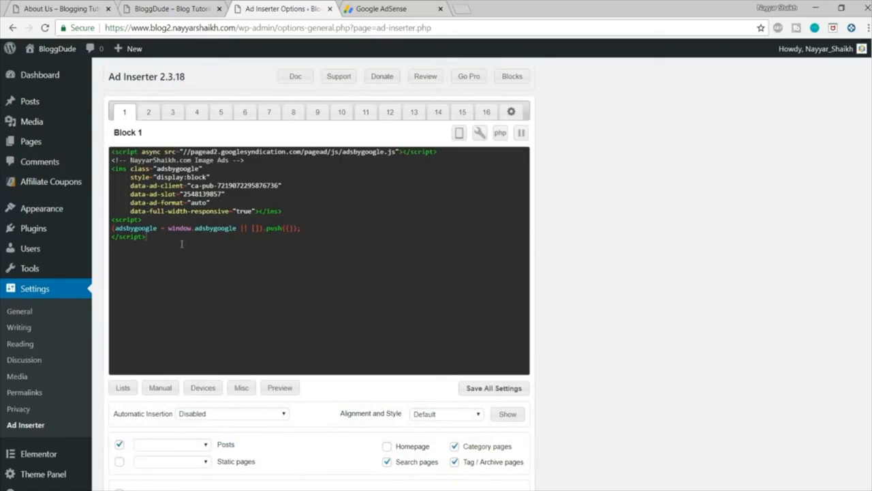
left_click_drag(181, 244, 124, 145)
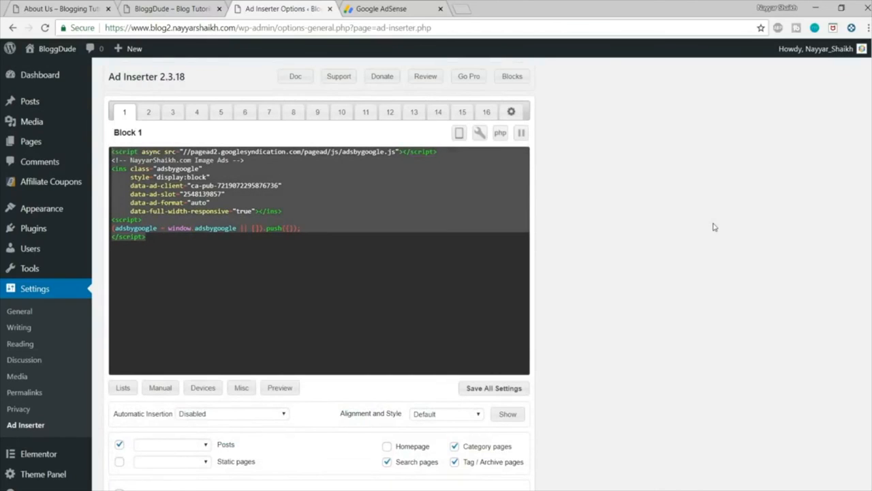
scroll(714, 227, "down", 3)
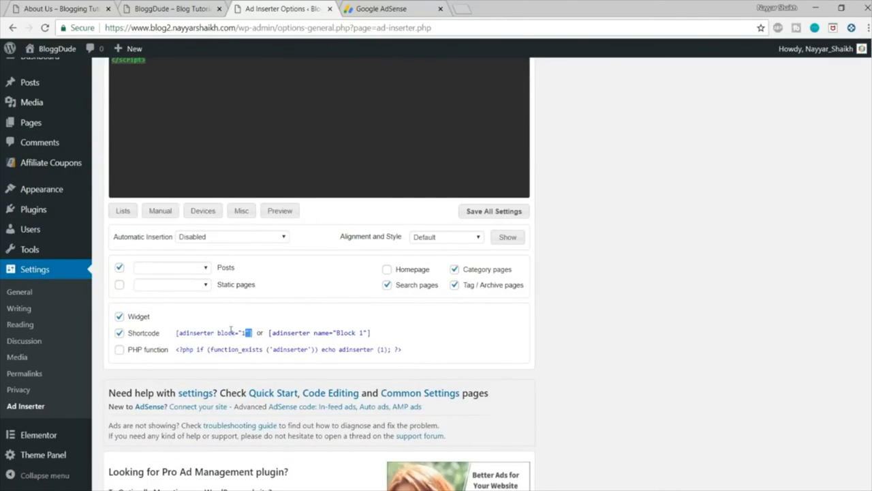
left_click_drag(250, 333, 175, 333)
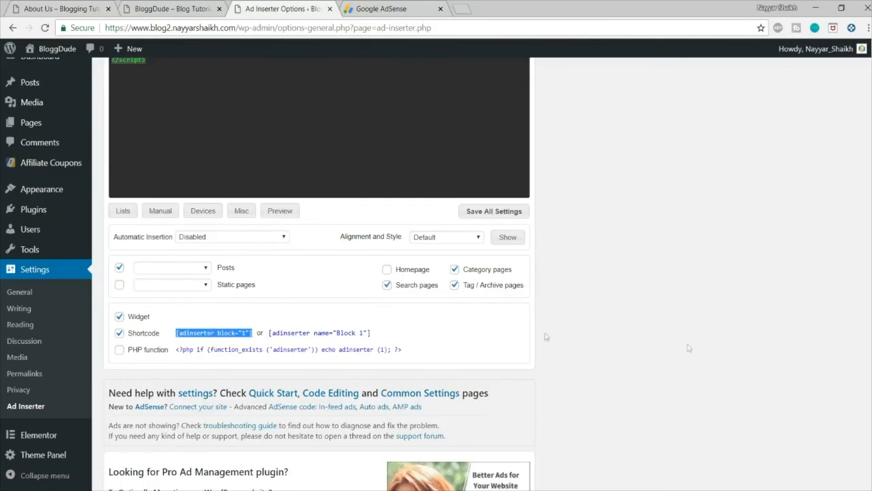
scroll(546, 336, "up", 3)
scroll(640, 197, "down", 3)
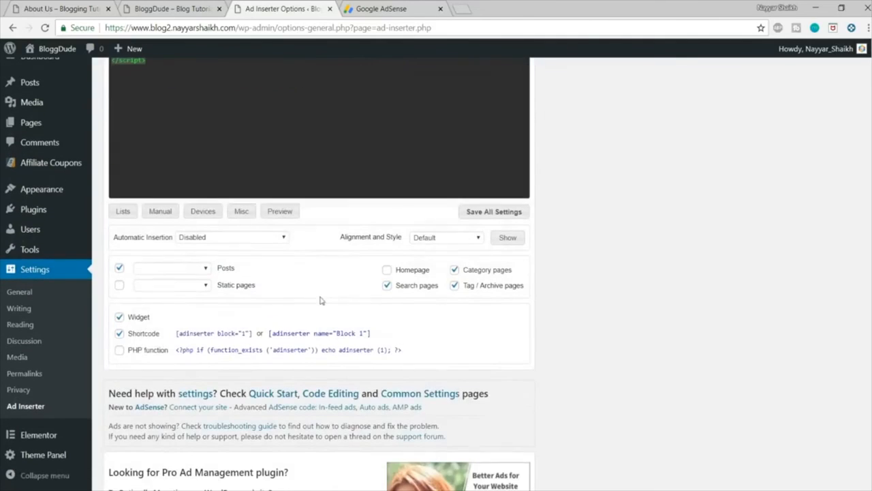
left_click(135, 351)
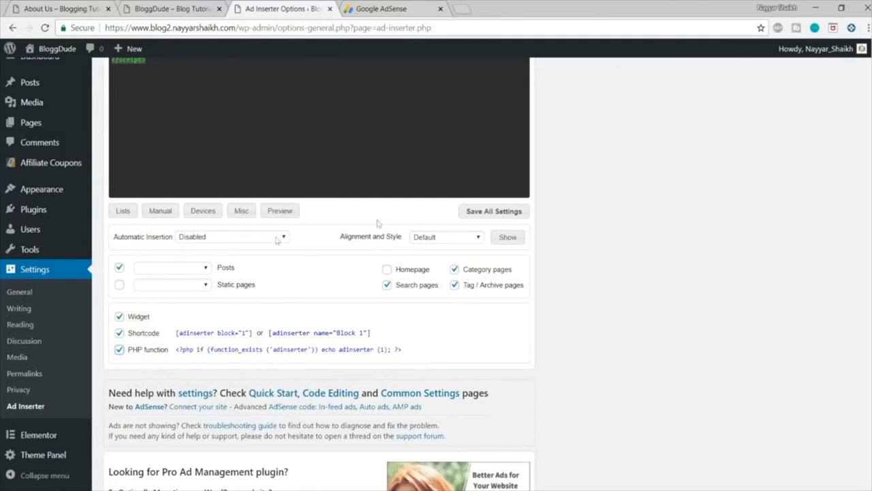
left_click(514, 213)
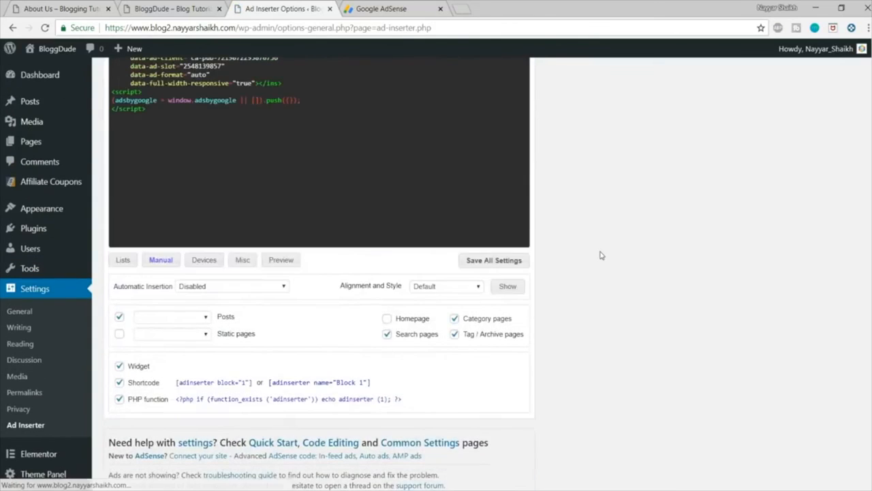
Step: Show Block 1's device detection options and its black list / white list options
scroll(600, 255, "down", 3)
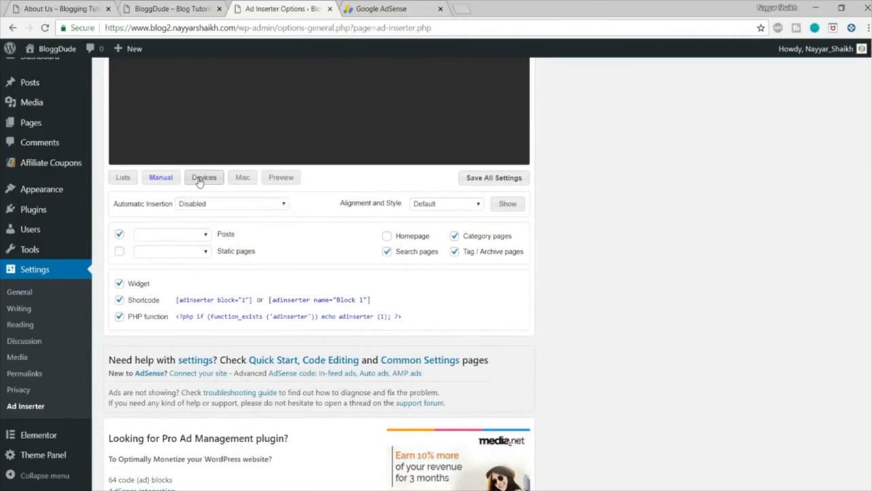
left_click(198, 180)
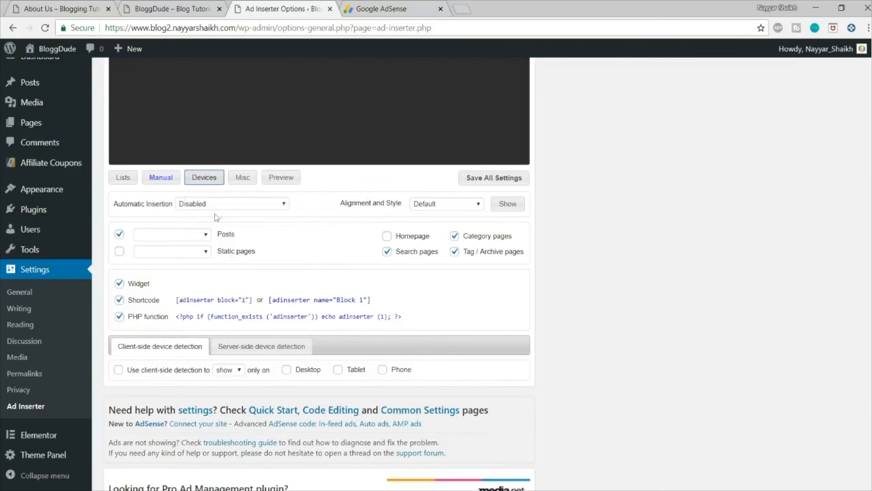
left_click(129, 179)
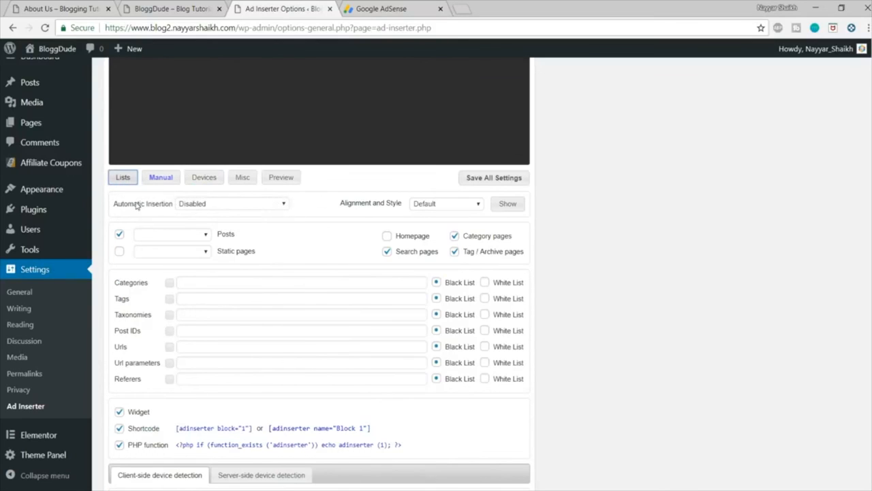
Step: Set Block 1's automatic insertion to Before Content and save all settings
left_click(208, 204)
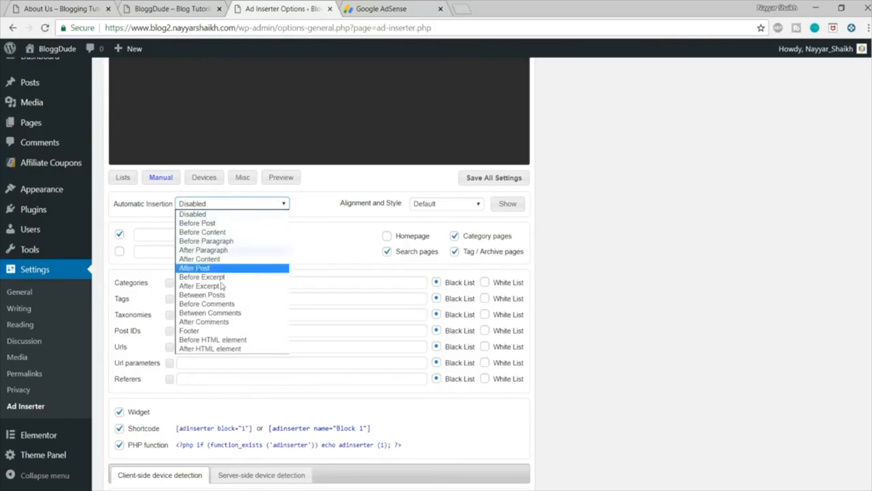
left_click(215, 225)
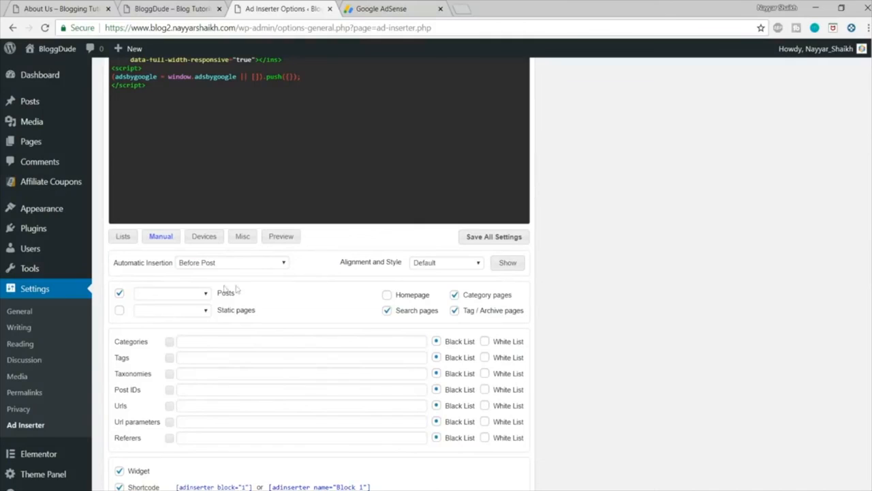
left_click(222, 266)
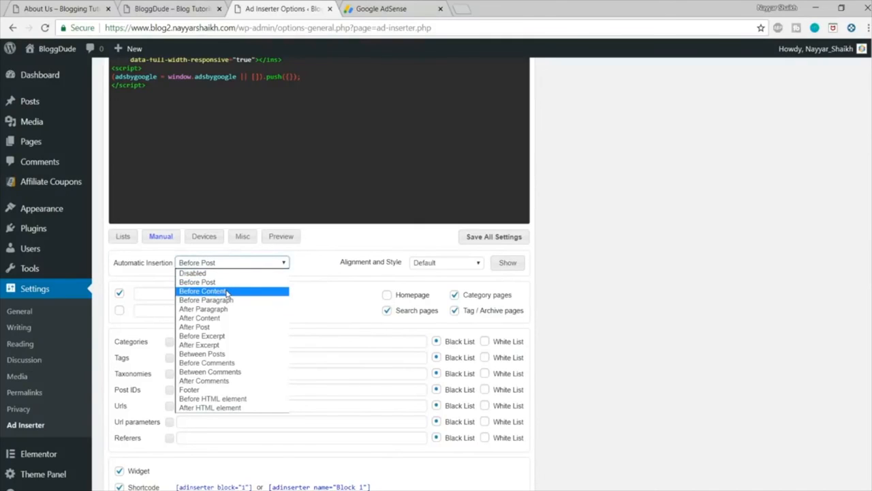
left_click(227, 291)
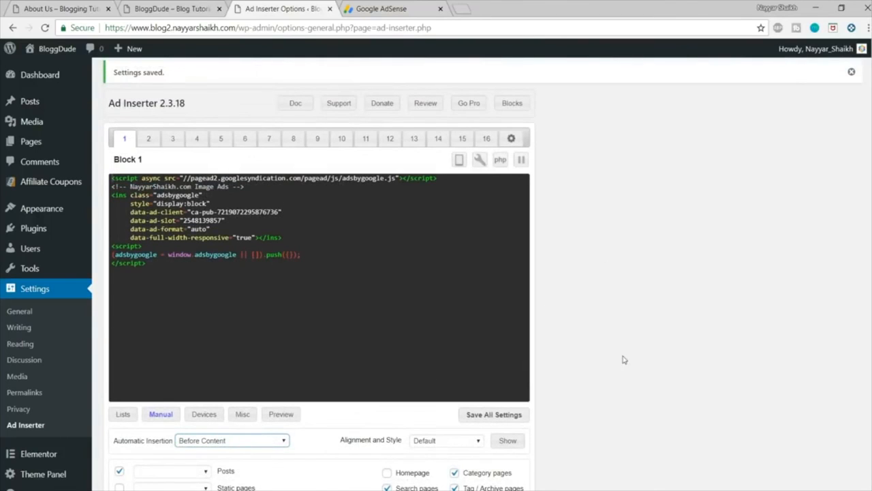
scroll(624, 360, "down", 1)
left_click(515, 363)
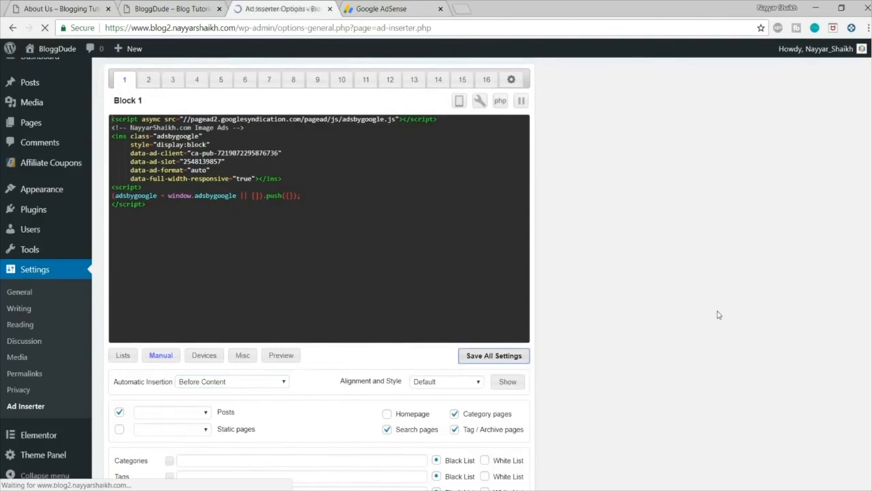
Step: Reload the blog2 homepage and open the post "How to Make a Website using WordPress" to check the ad
left_click(161, 5)
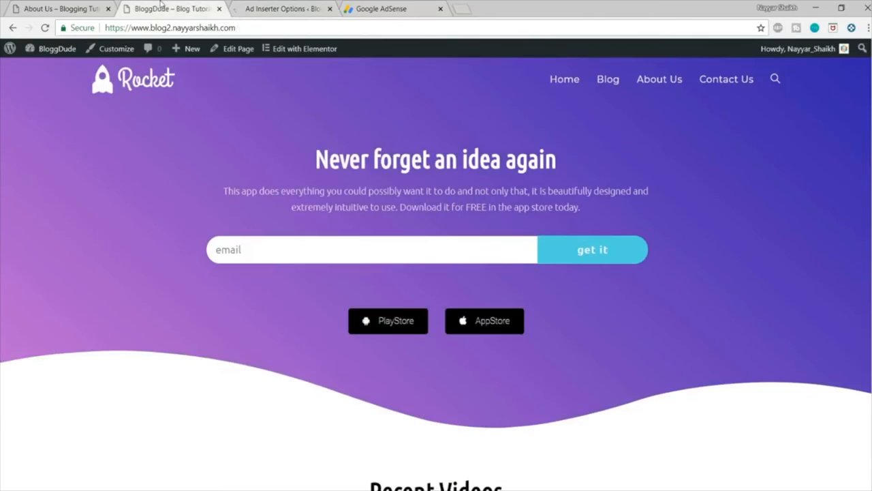
left_click(117, 82)
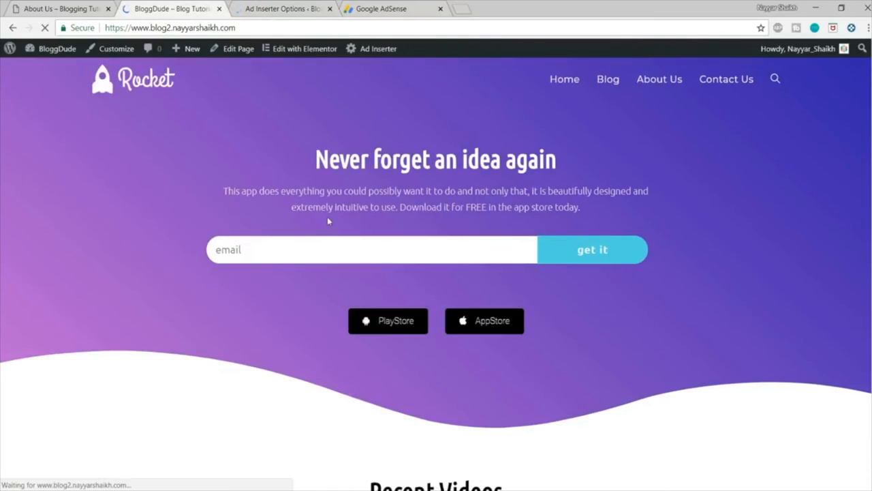
scroll(327, 218, "down", 4)
scroll(327, 221, "down", 2)
left_click(228, 244)
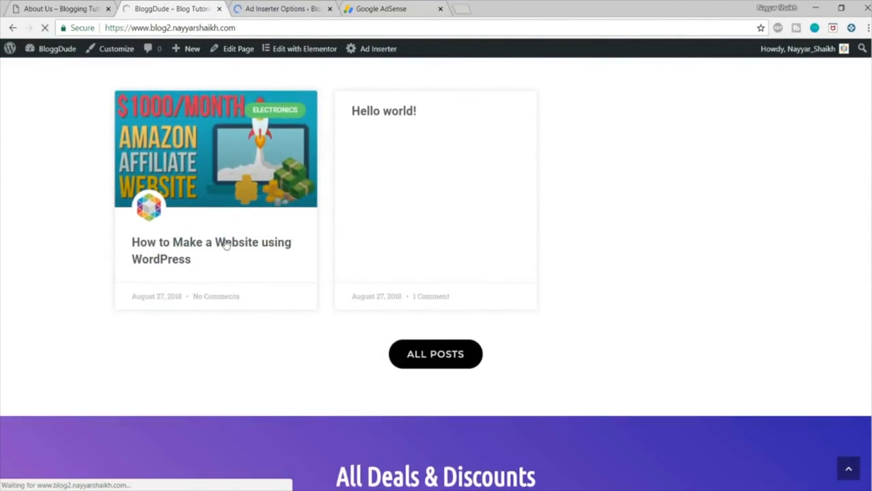
Step: Examine the post "How to Make a Website using WordPress" for the ad before its content and for free space in the sidebar
scroll(454, 241, "down", 3)
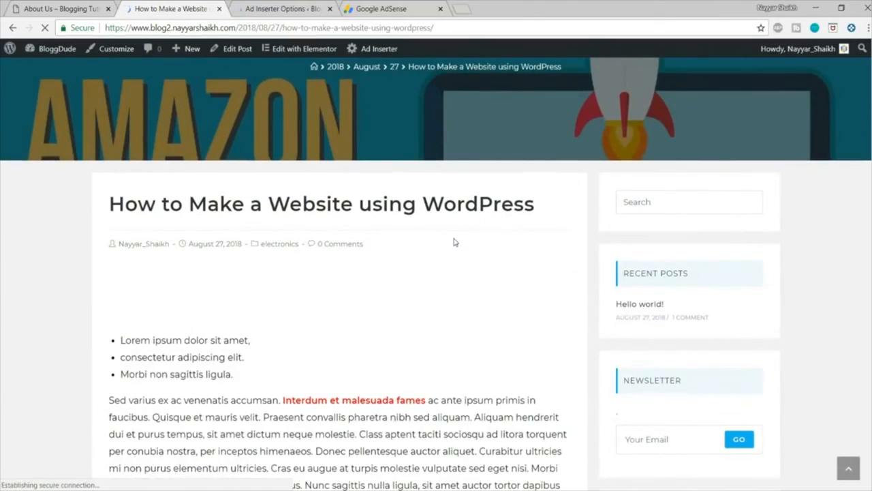
scroll(455, 242, "down", 1)
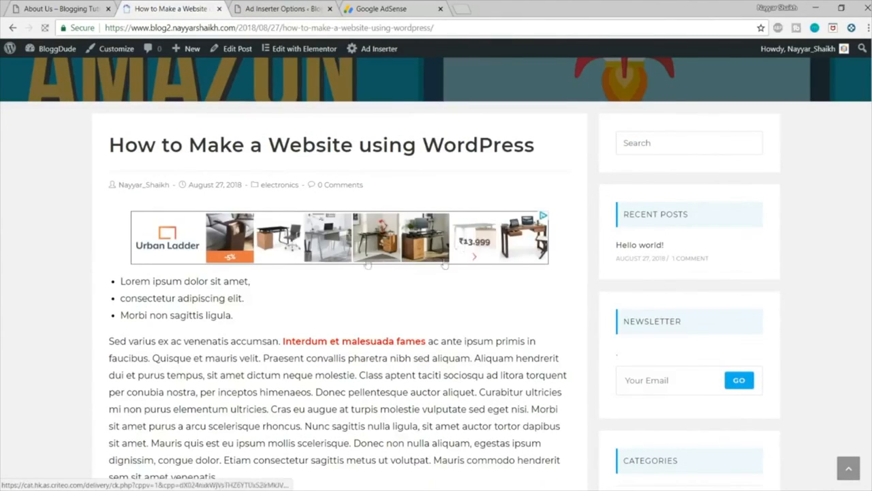
left_click_drag(116, 282, 205, 314)
left_click(204, 314)
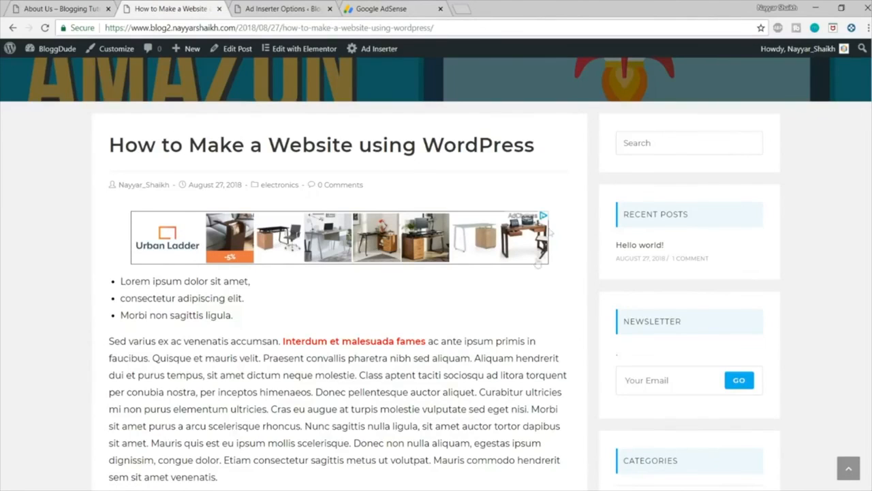
scroll(227, 246, "down", 15)
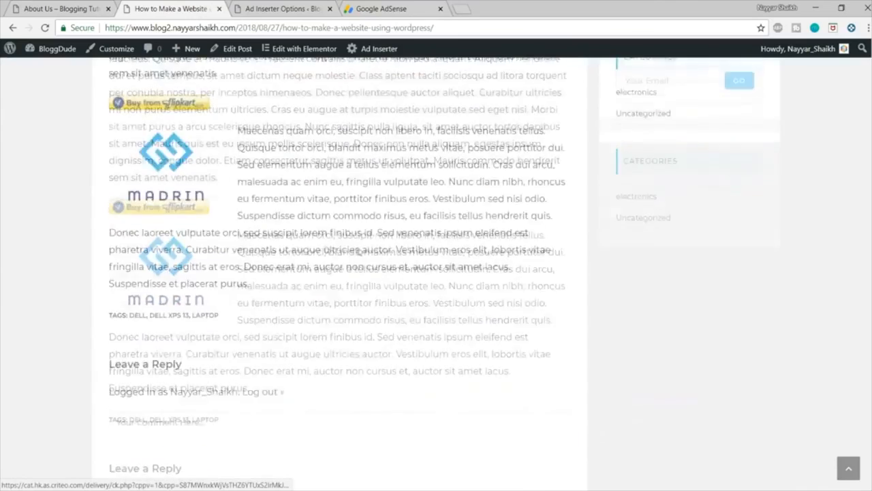
scroll(660, 312, "up", 4)
scroll(667, 307, "up", 5)
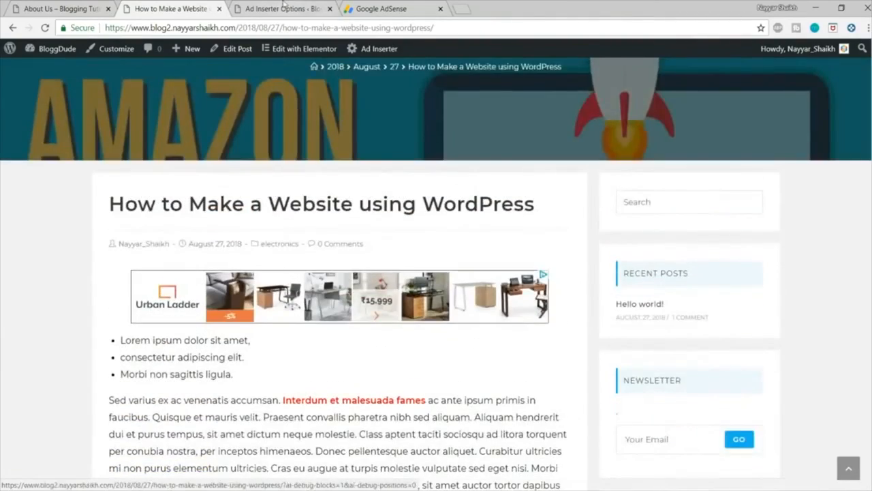
Step: Review Block 1's Widget, Shortcode and PHP function settings in the Ad Inserter options
left_click(282, 9)
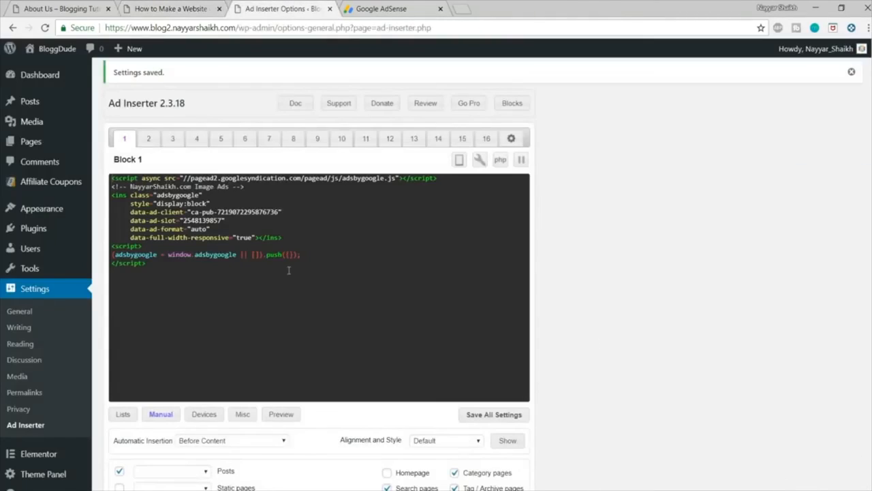
scroll(196, 281, "down", 5)
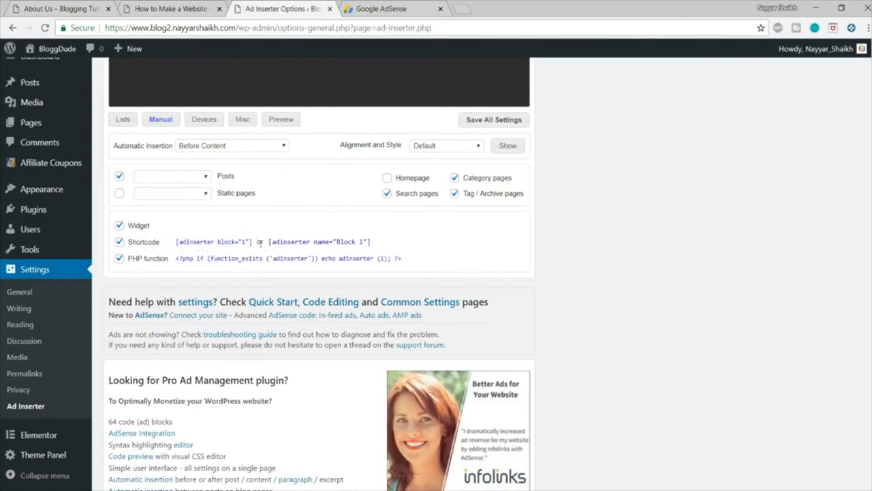
scroll(258, 241, "up", 5)
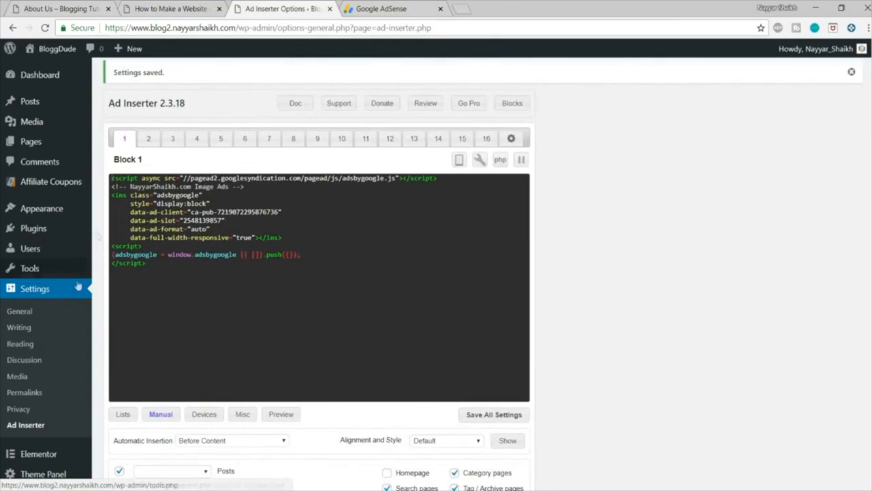
Step: Add the Ad Inserter widget to the Default Sidebar and place it between Search and Recent Posts
mouse_move(37, 210)
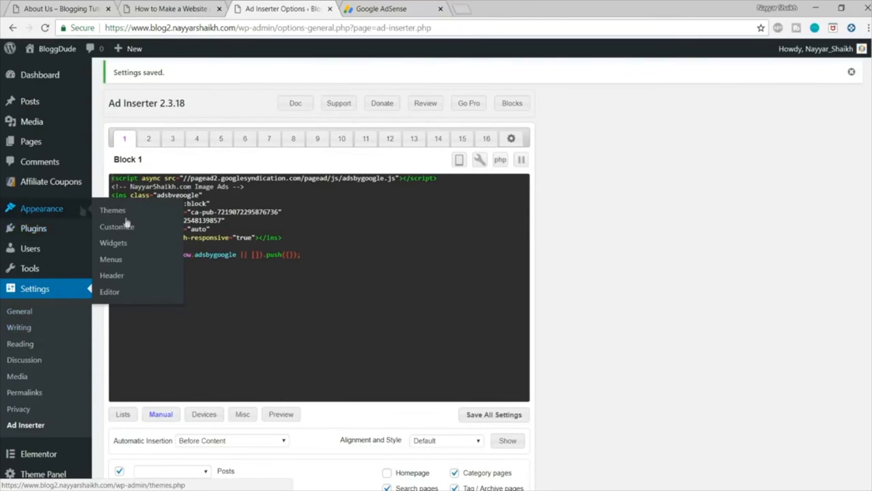
left_click(121, 244)
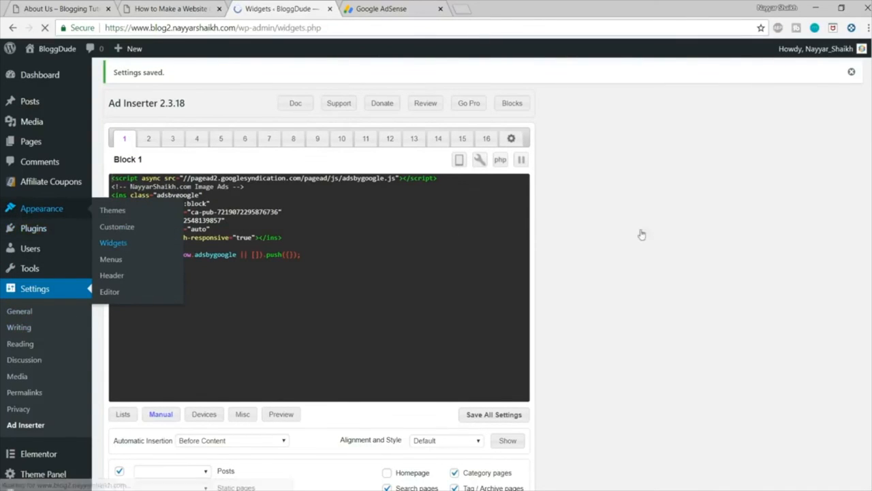
scroll(824, 220, "down", 2)
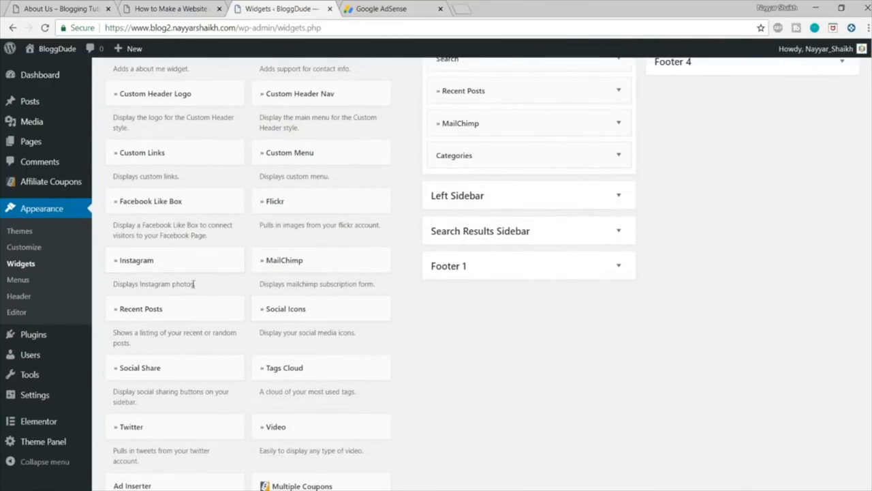
scroll(201, 298, "down", 3)
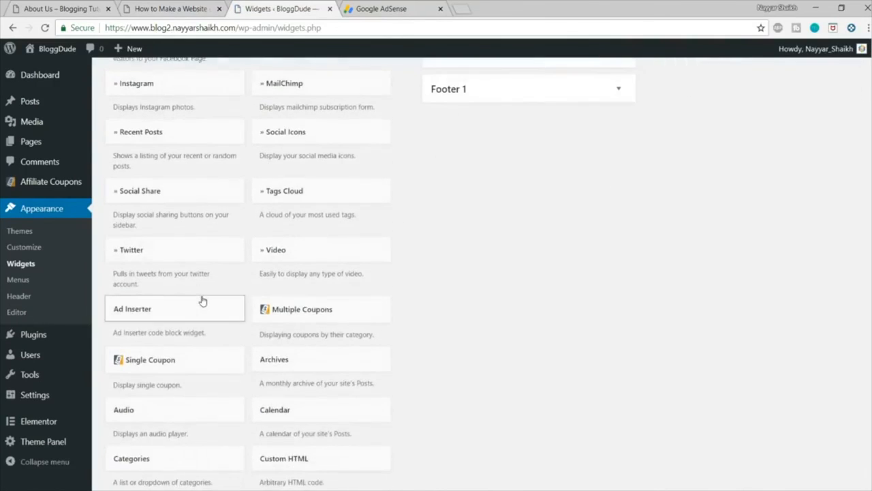
scroll(202, 301, "down", 1)
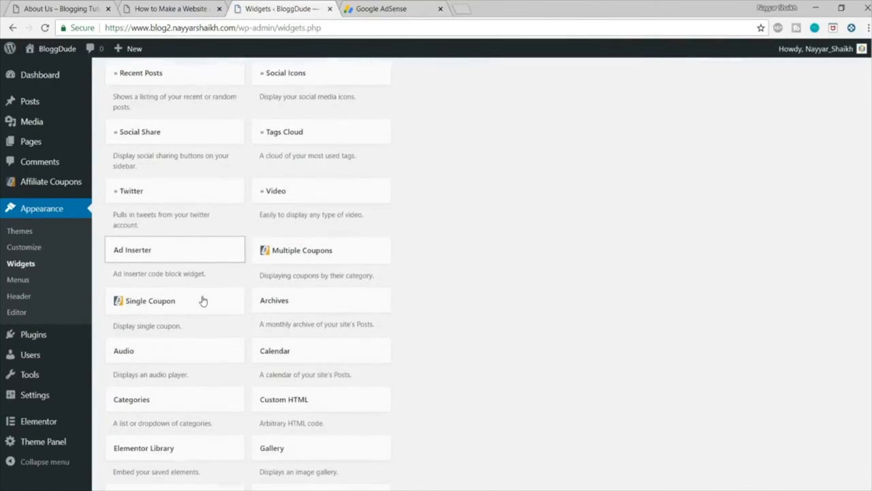
left_click(157, 248)
left_click(196, 458)
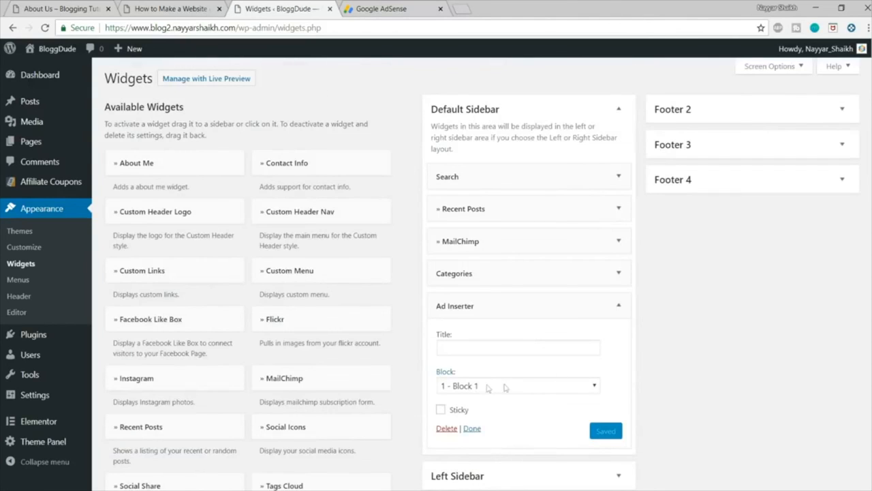
left_click_drag(618, 306, 571, 218)
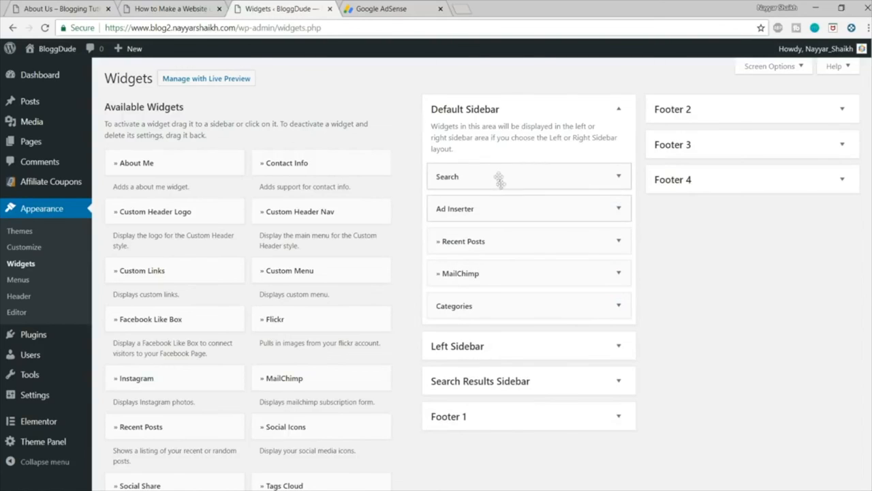
Step: Reload the post "How to Make a Website using WordPress" and check the ad in its sidebar
scroll(664, 273, "down", 5)
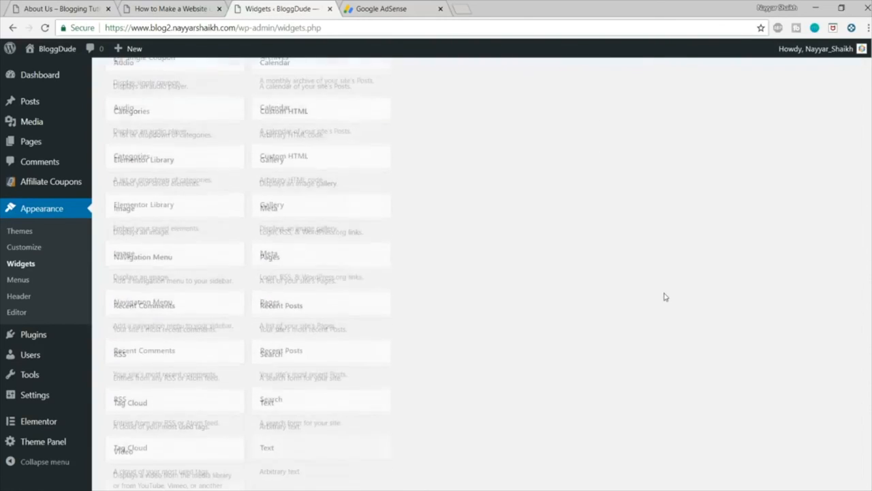
scroll(662, 296, "up", 5)
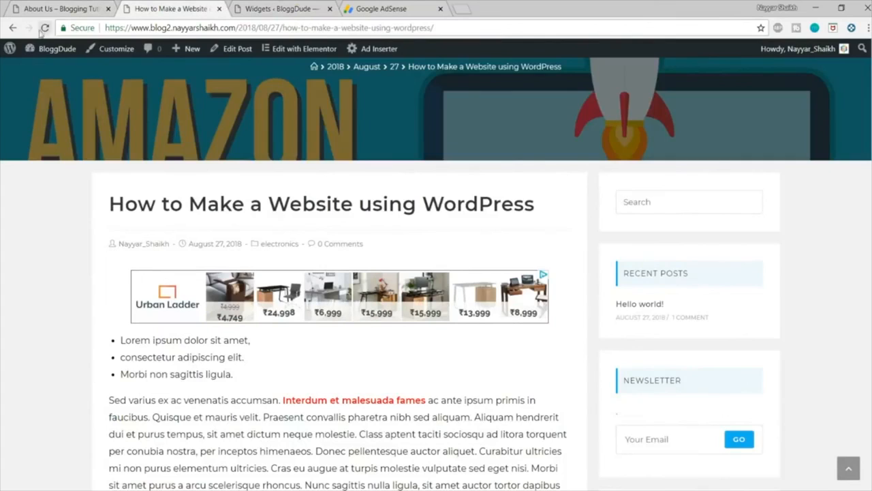
left_click(44, 28)
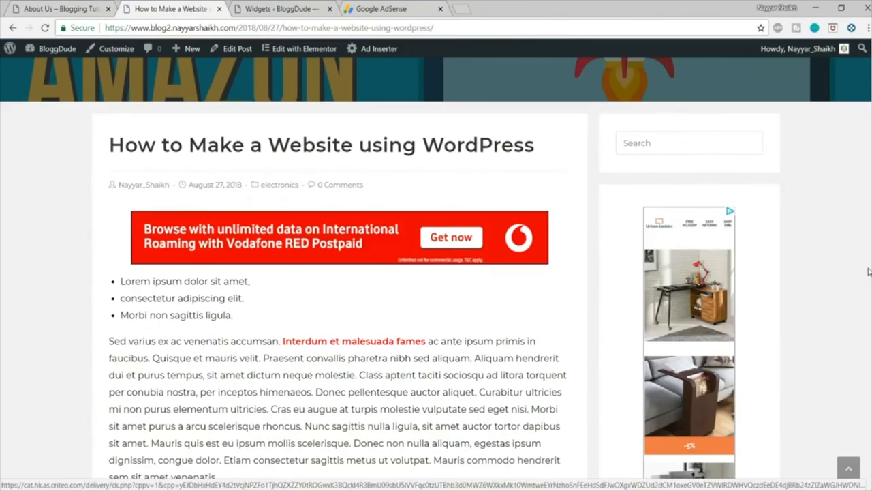
scroll(728, 276, "down", 3)
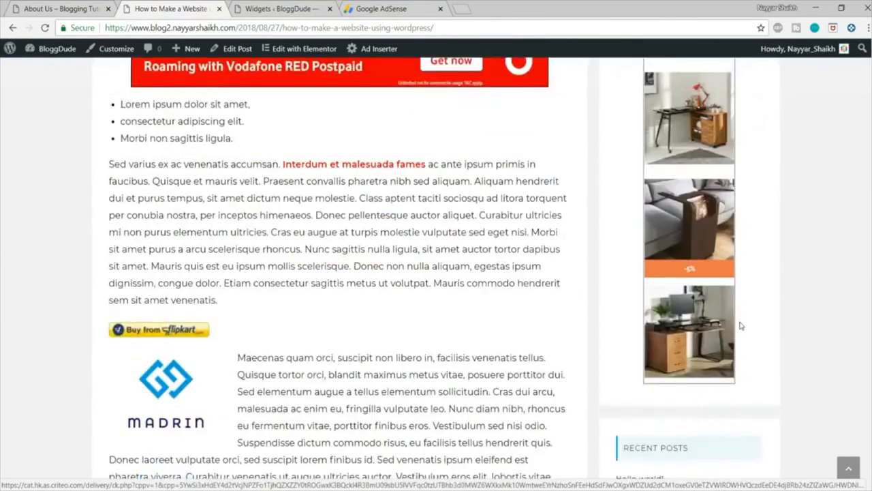
scroll(750, 273, "up", 5)
scroll(784, 270, "up", 1)
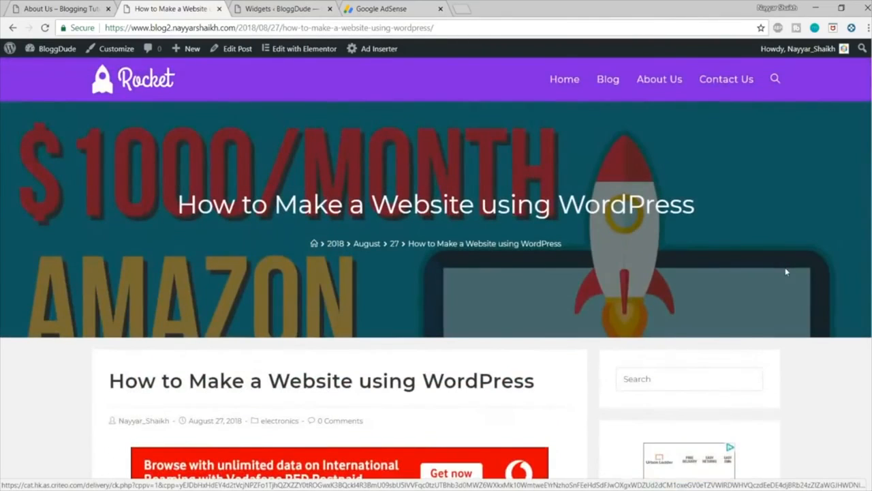